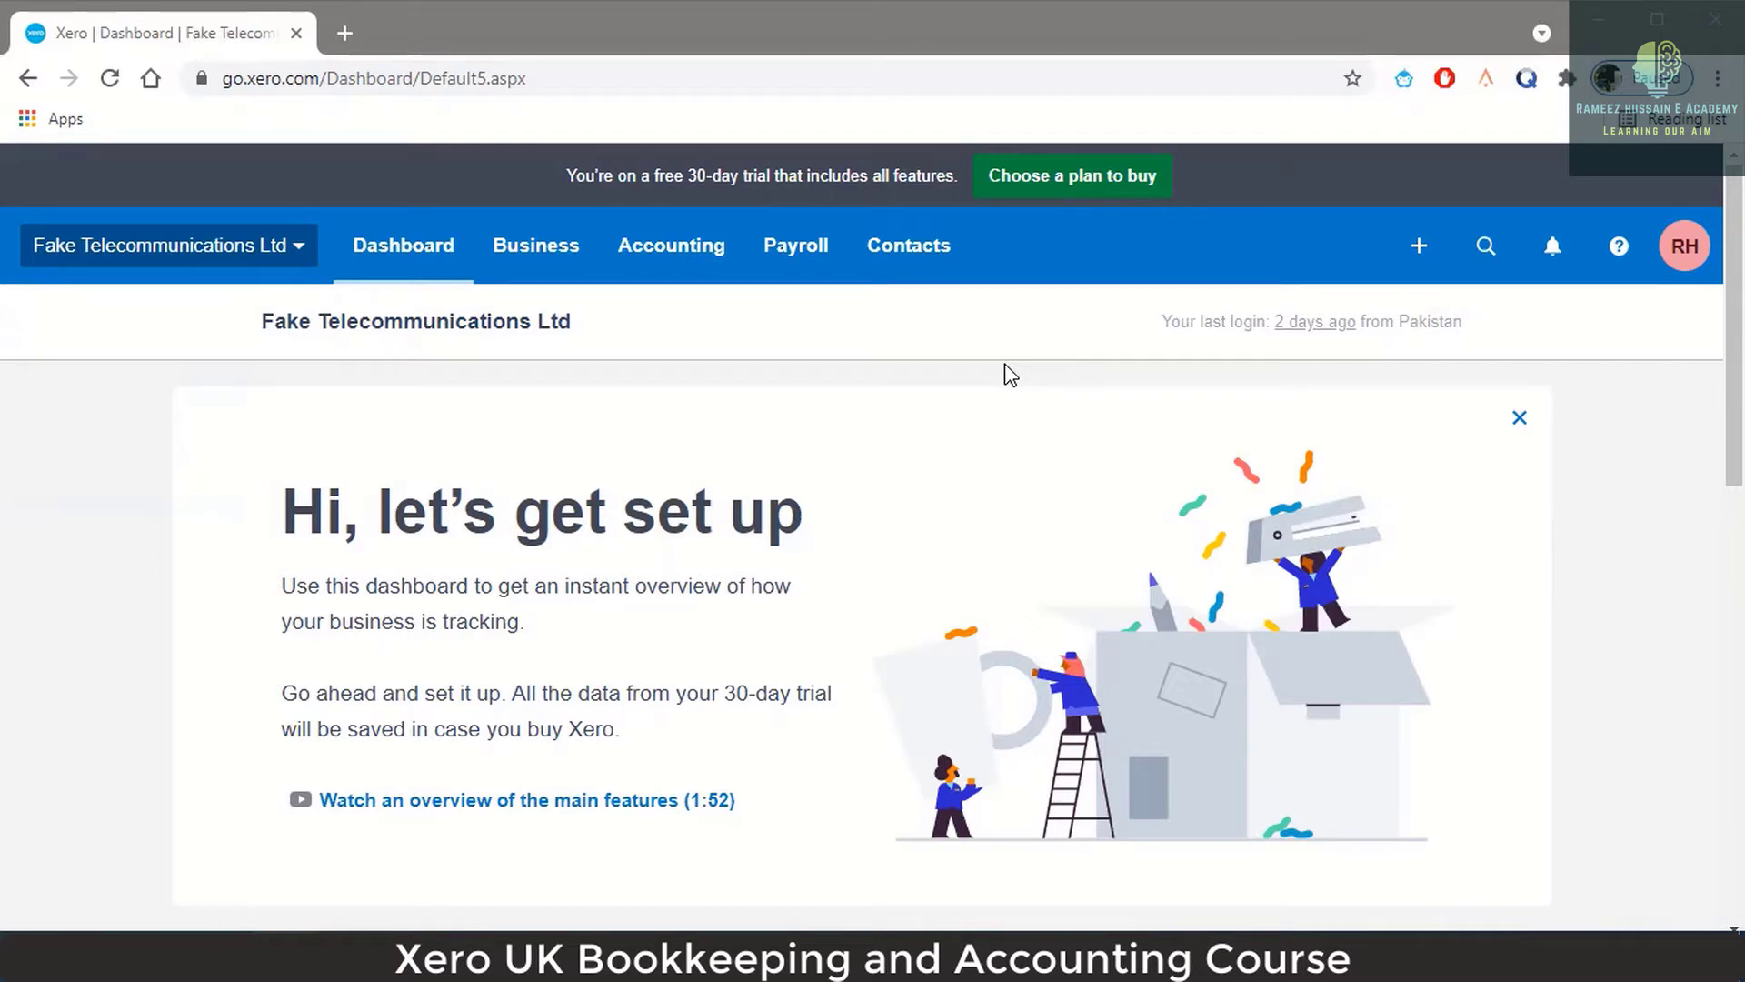
Expand the cash-flow card's setup details and choose Connect your bank to import transactions automatically.
{"action": "scroll", "coordinate": [791, 405], "scroll_direction": "down", "scroll_amount": 4}
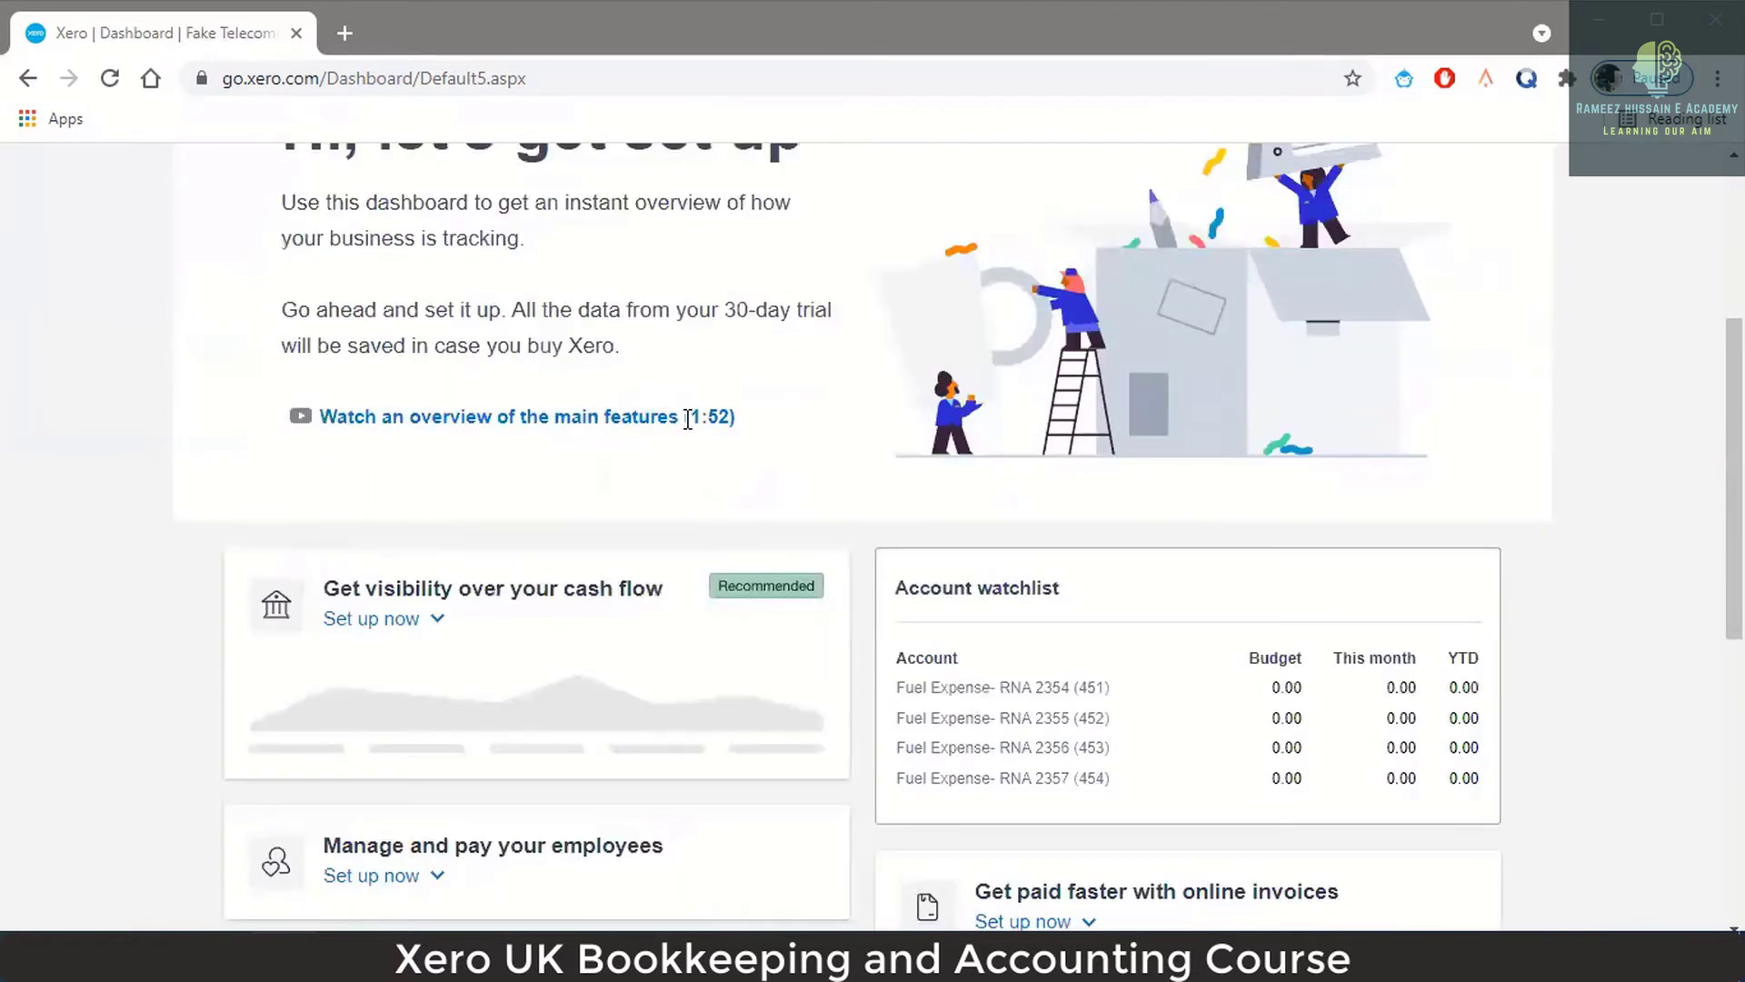
{"action": "scroll", "coordinate": [686, 432], "scroll_direction": "up", "scroll_amount": 4}
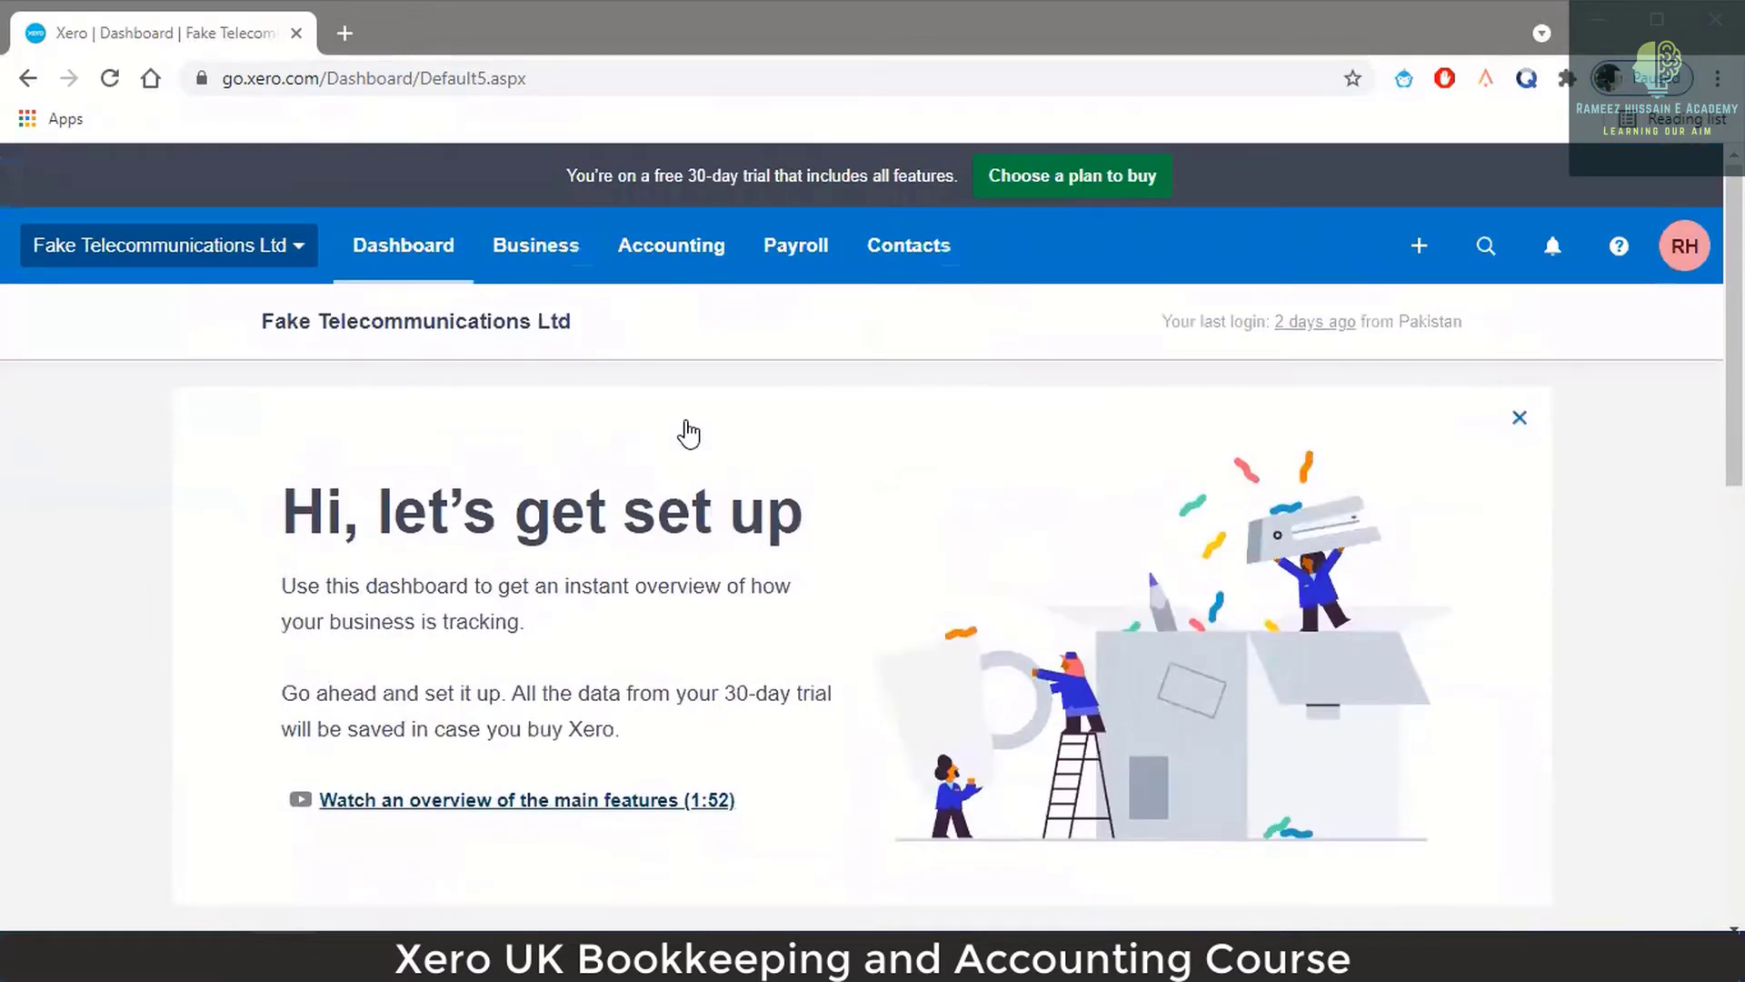
{"action": "scroll", "coordinate": [689, 432], "scroll_direction": "down", "scroll_amount": 4}
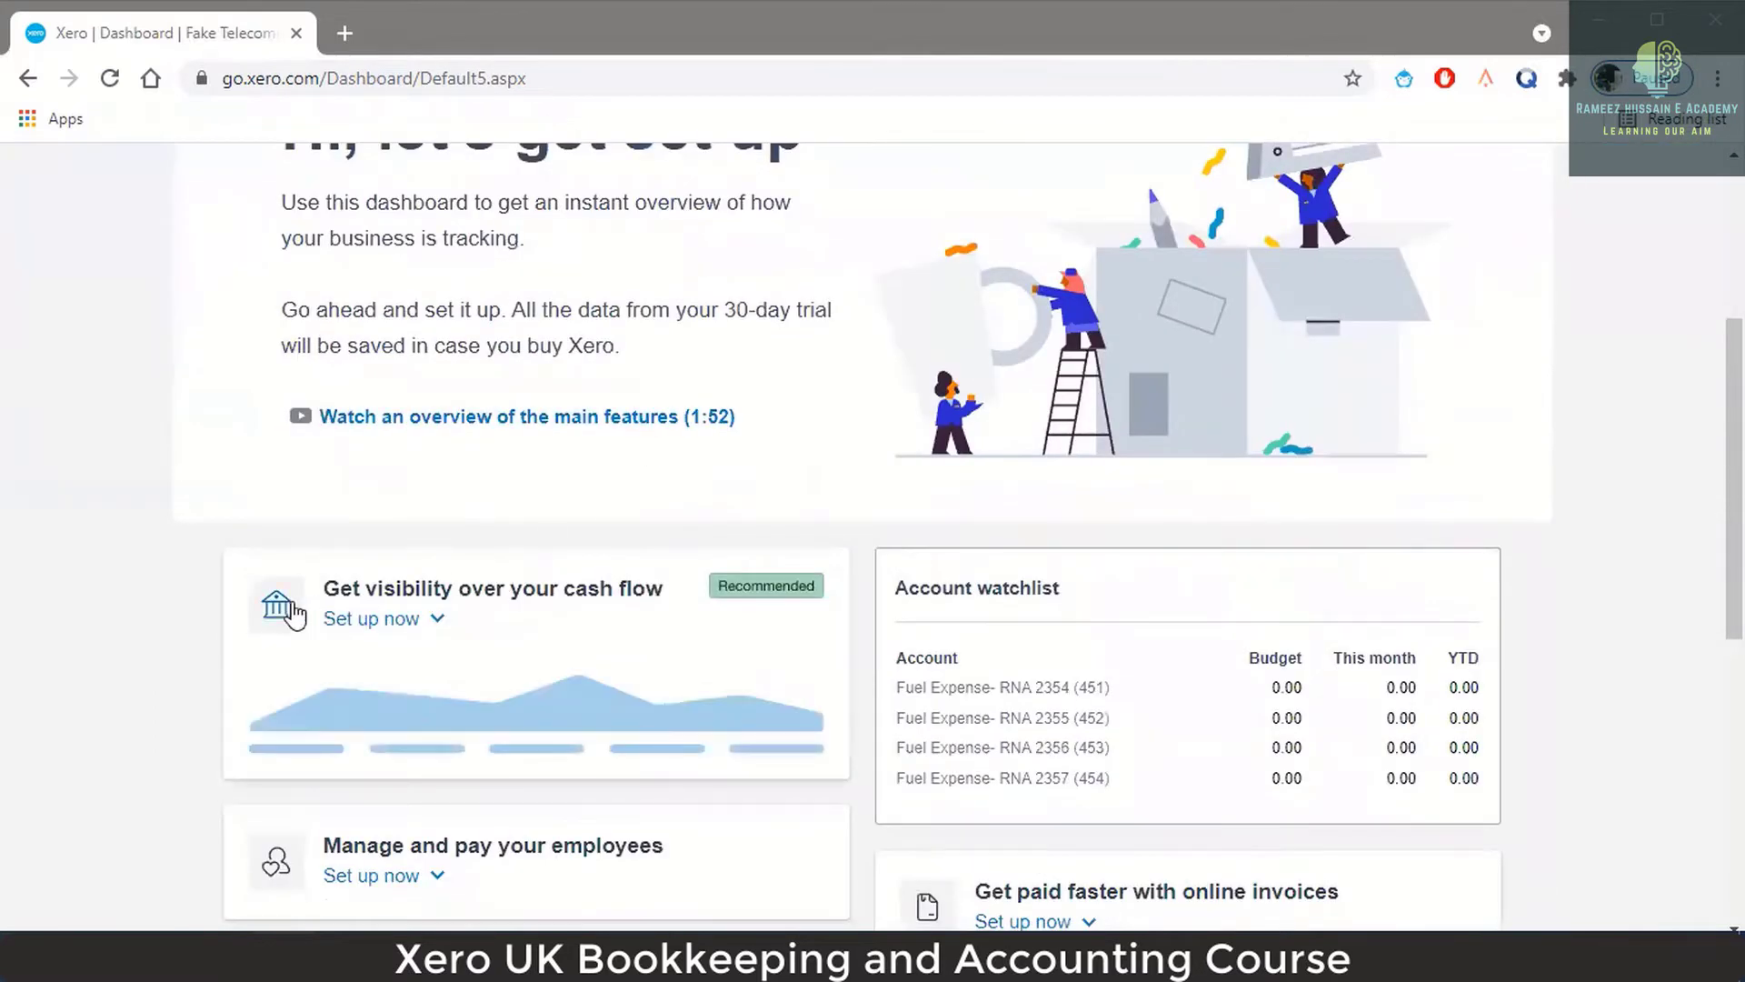
{"action": "left_click", "coordinate": [277, 616]}
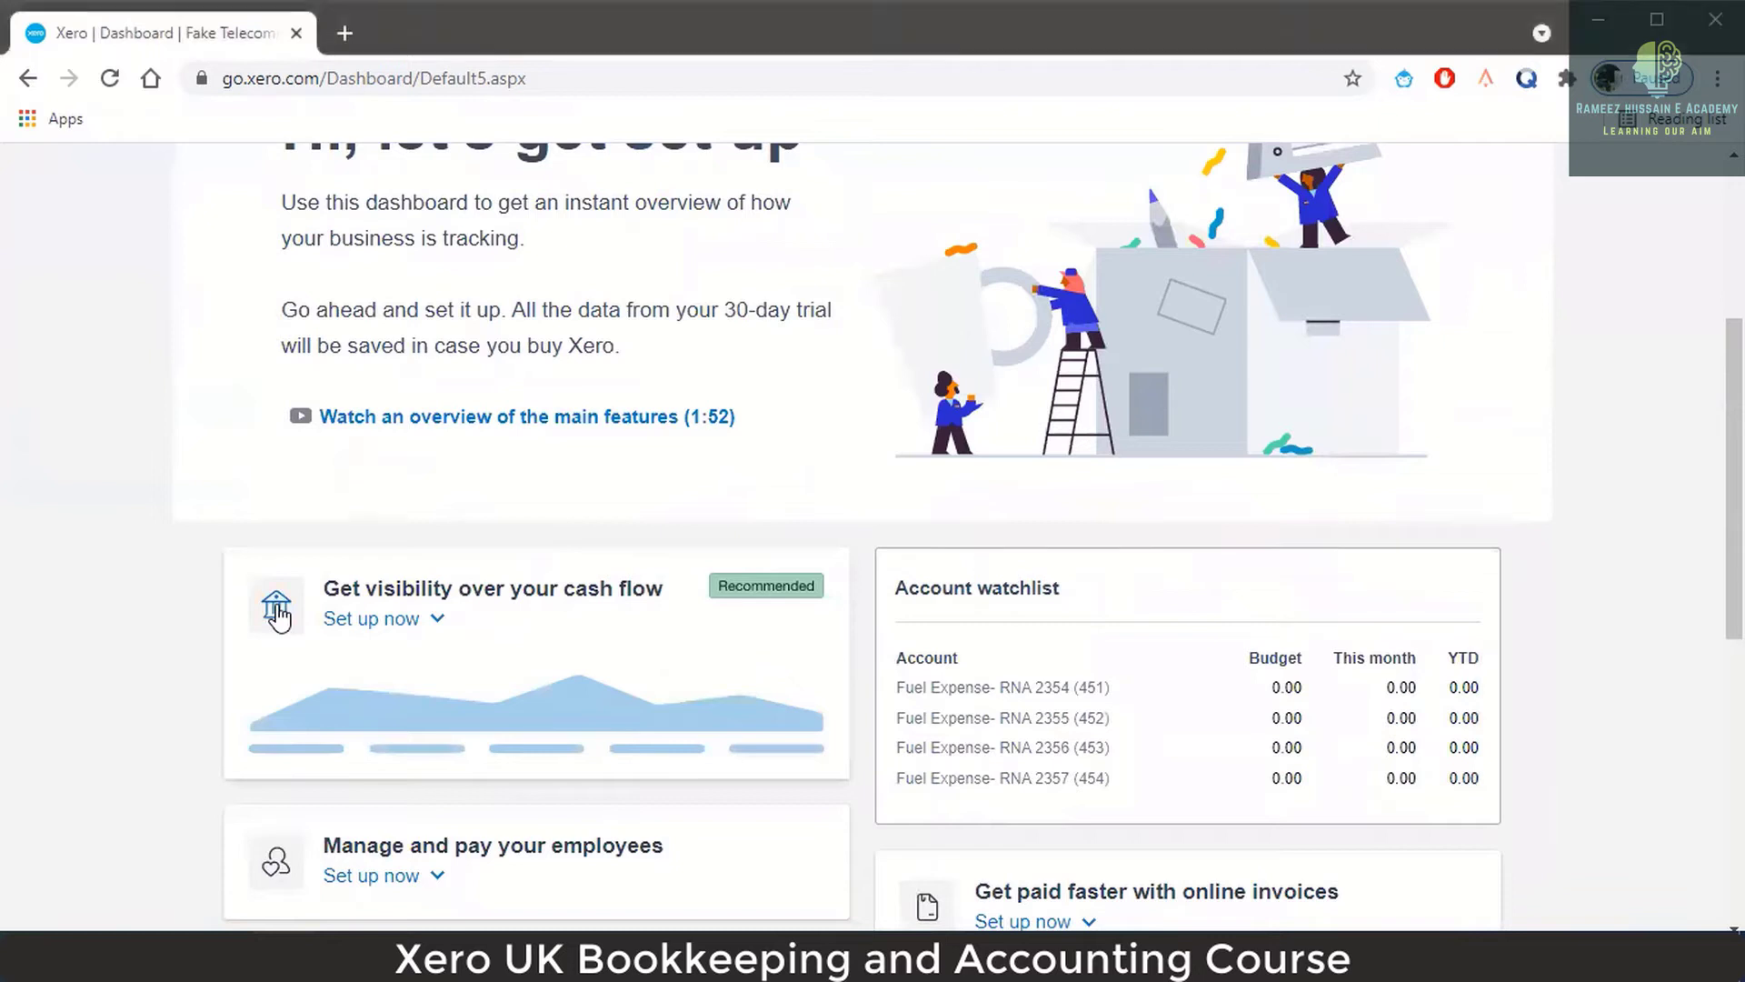
{"action": "left_click", "coordinate": [278, 616]}
{"action": "left_click", "coordinate": [277, 616]}
{"action": "scroll", "coordinate": [277, 616], "scroll_direction": "down", "scroll_amount": 3}
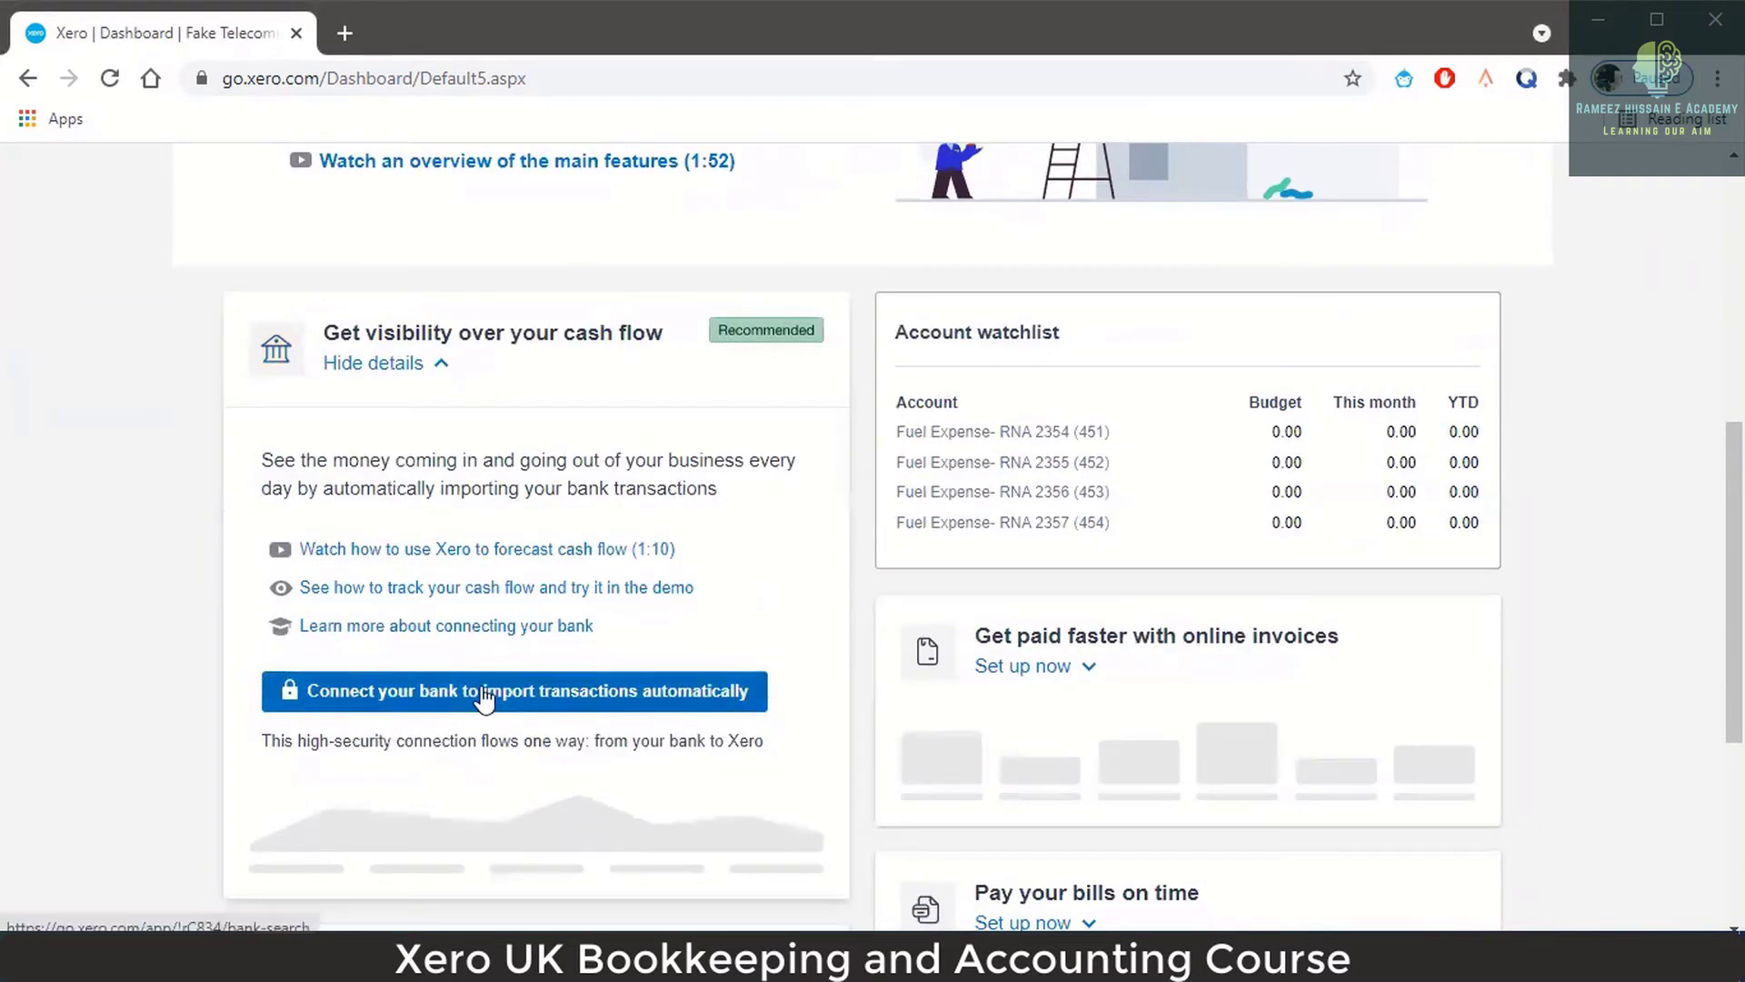
{"action": "left_click", "coordinate": [489, 693]}
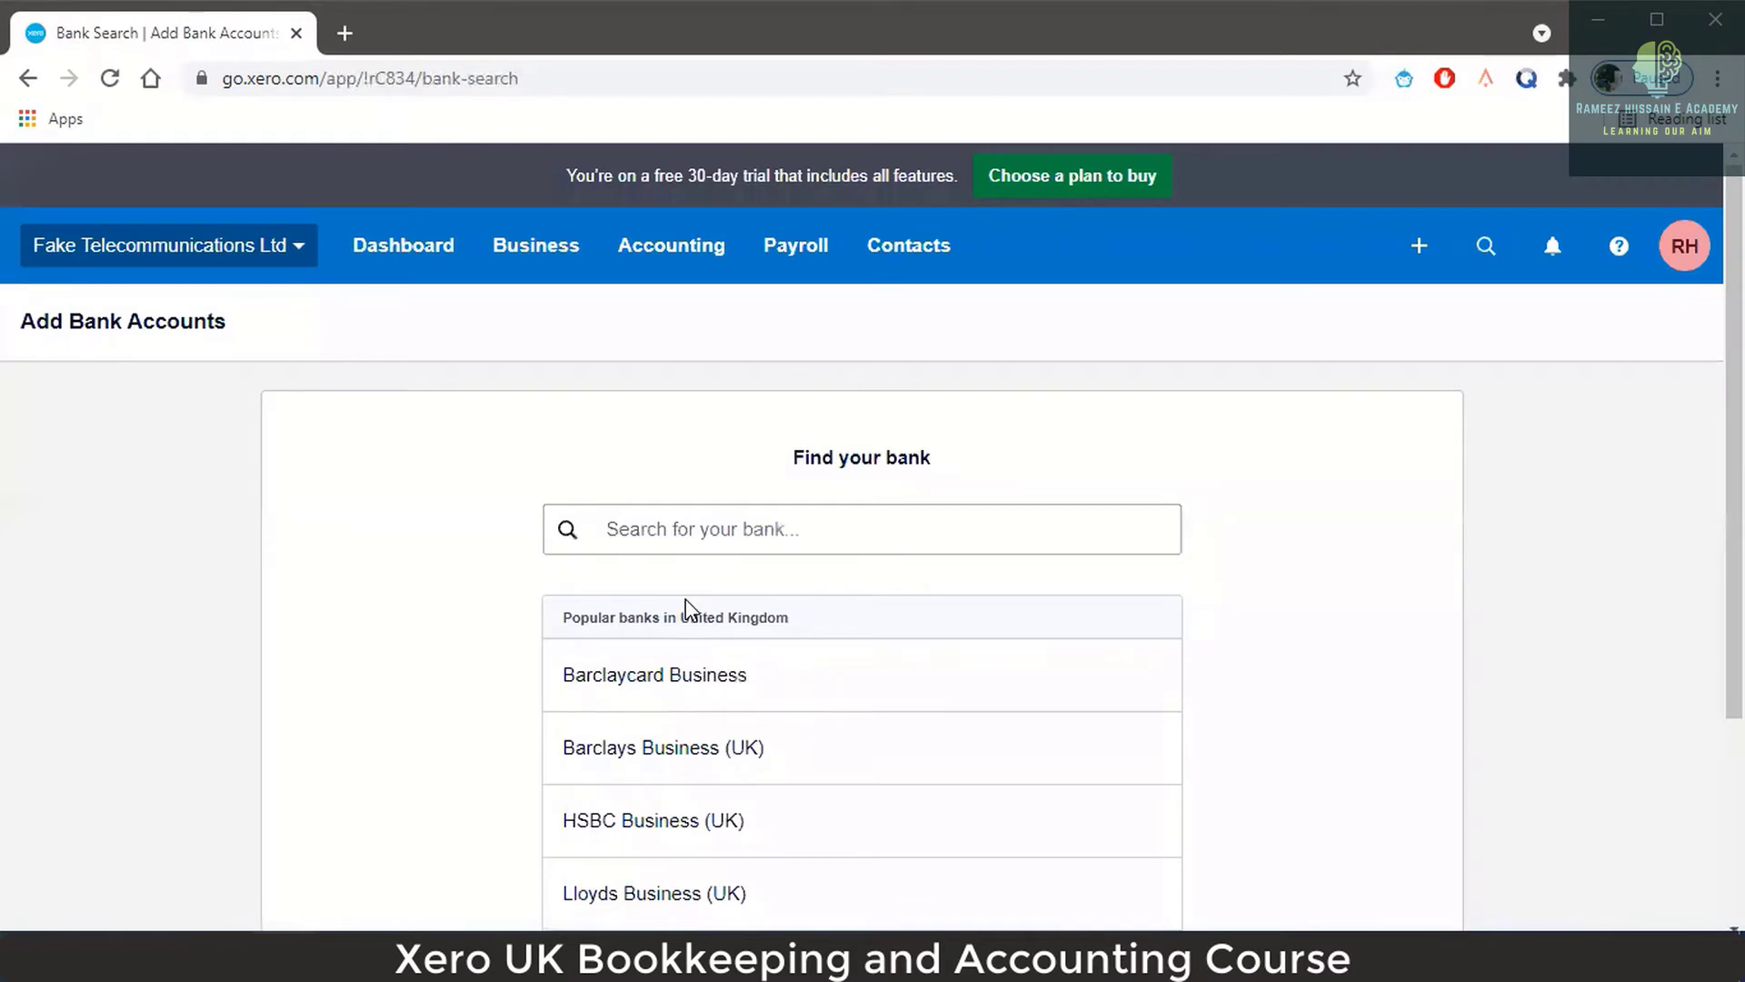
Go to the dashboard, open Accounting > Bank accounts and try Add Bank Account.
{"action": "left_click", "coordinate": [420, 247]}
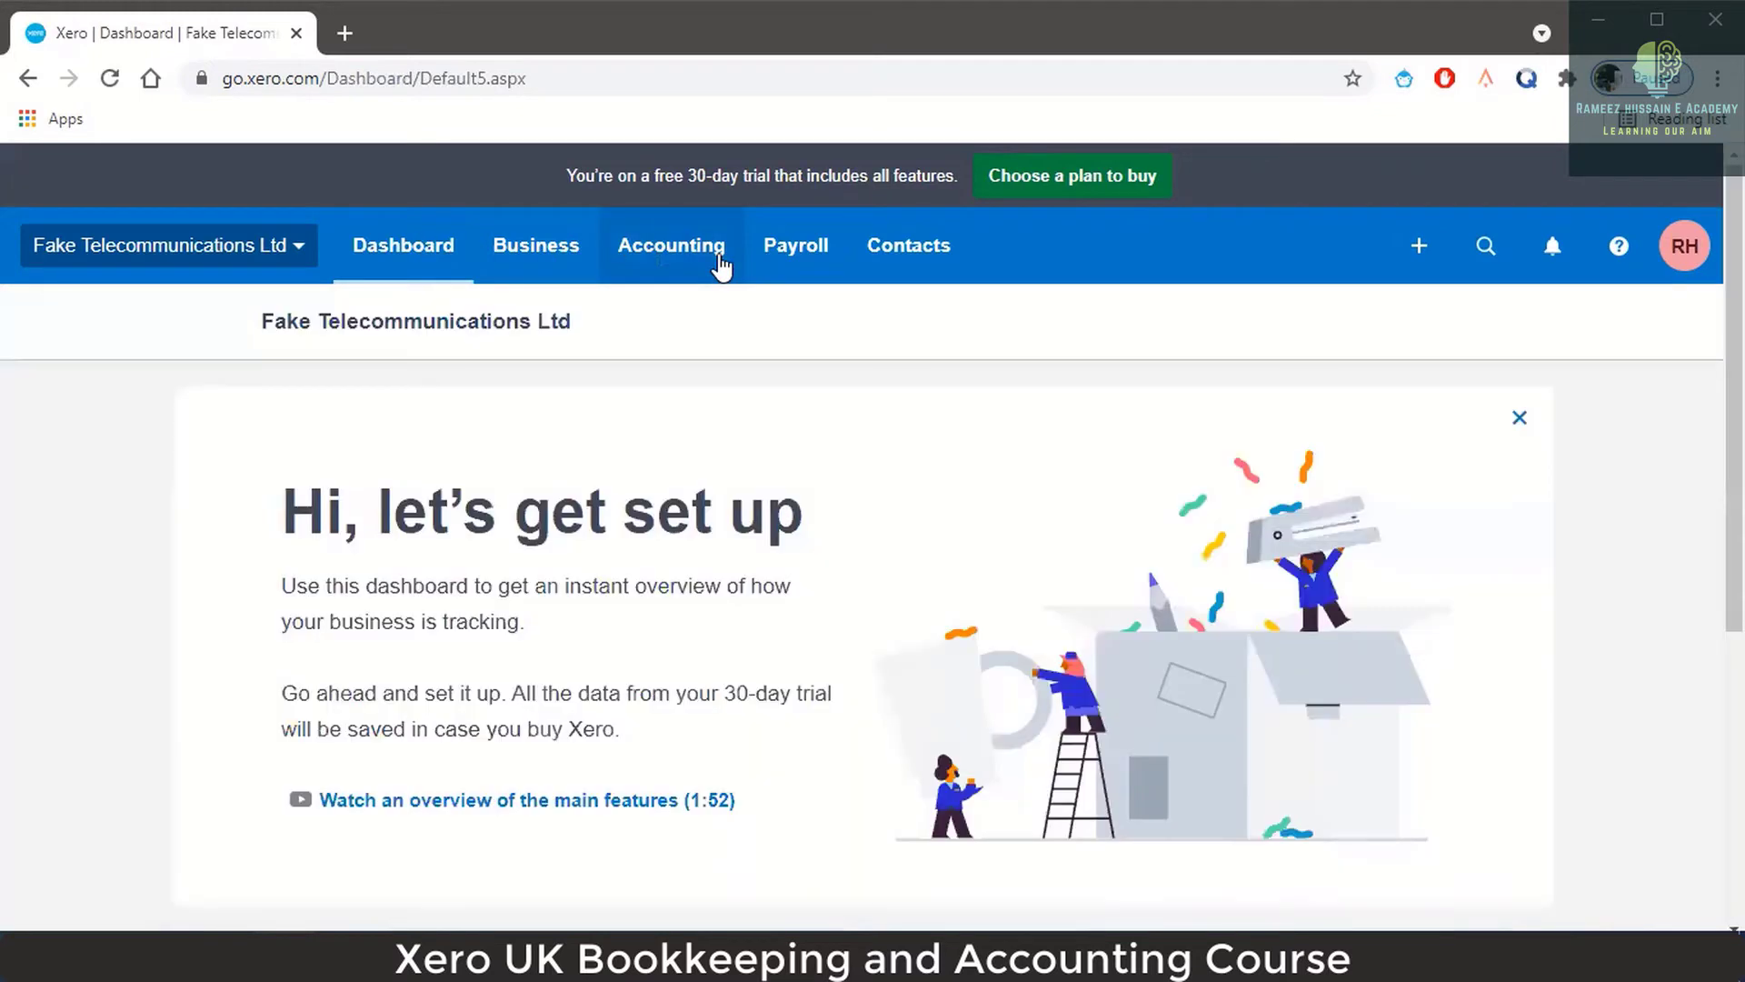
{"action": "left_click", "coordinate": [721, 265]}
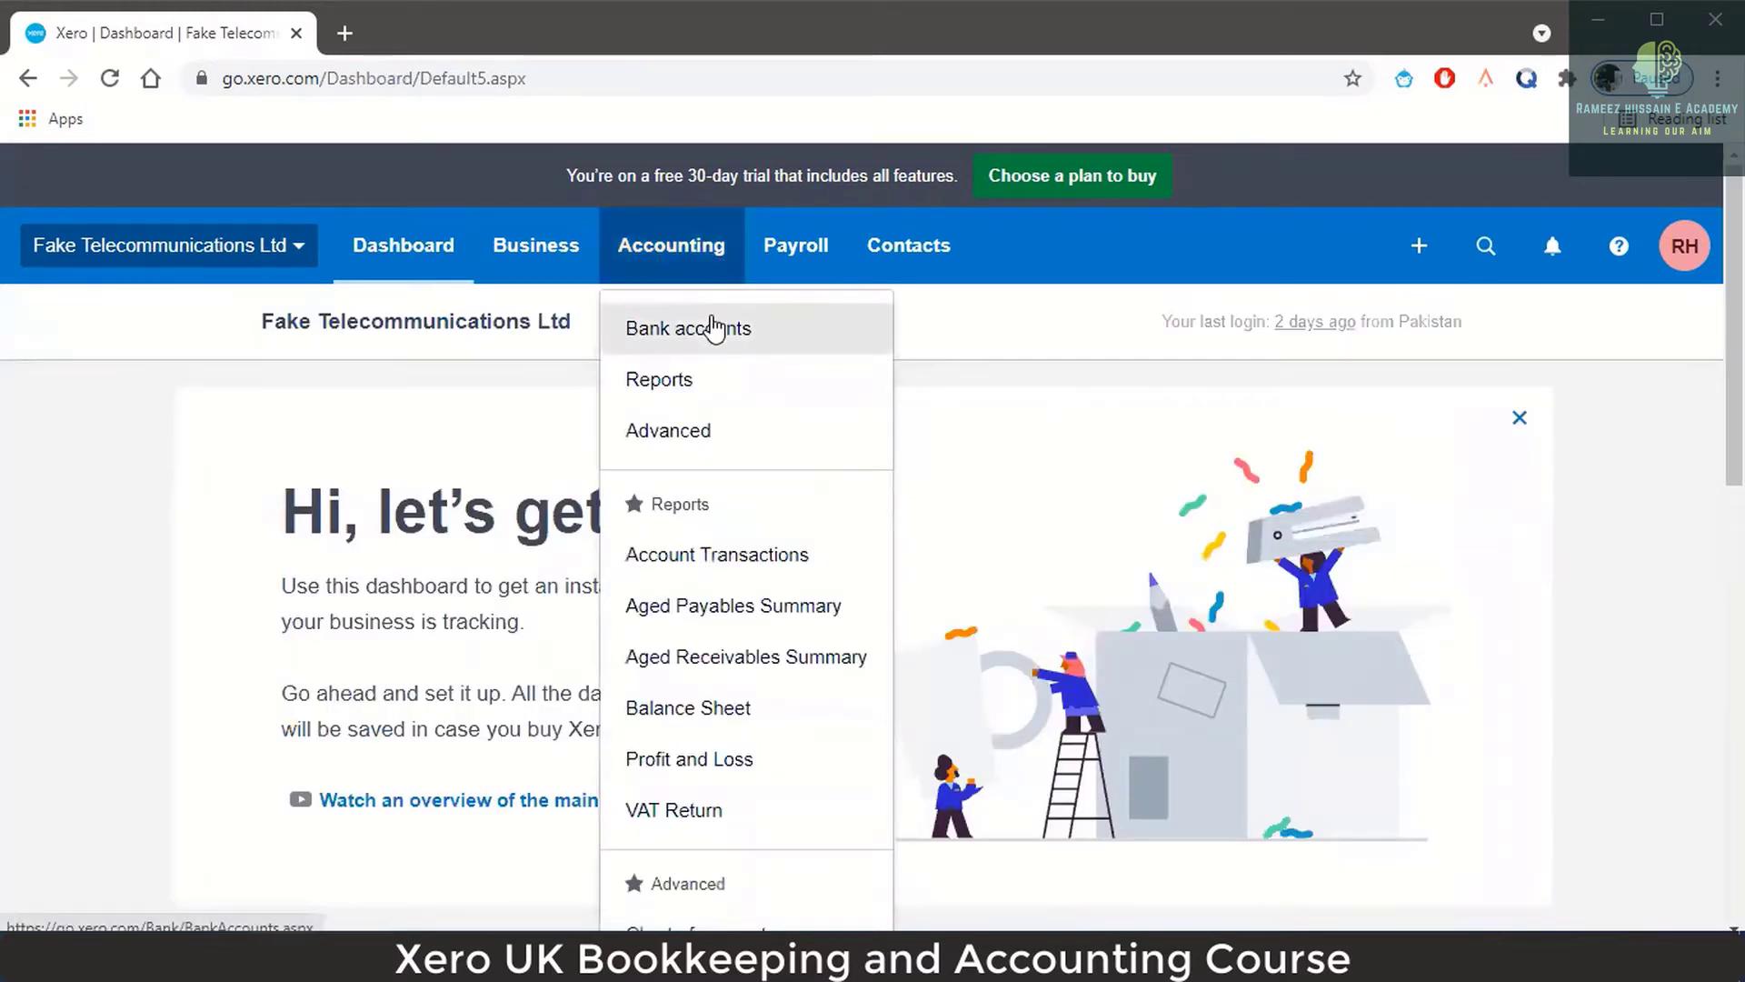
{"action": "left_click", "coordinate": [716, 329]}
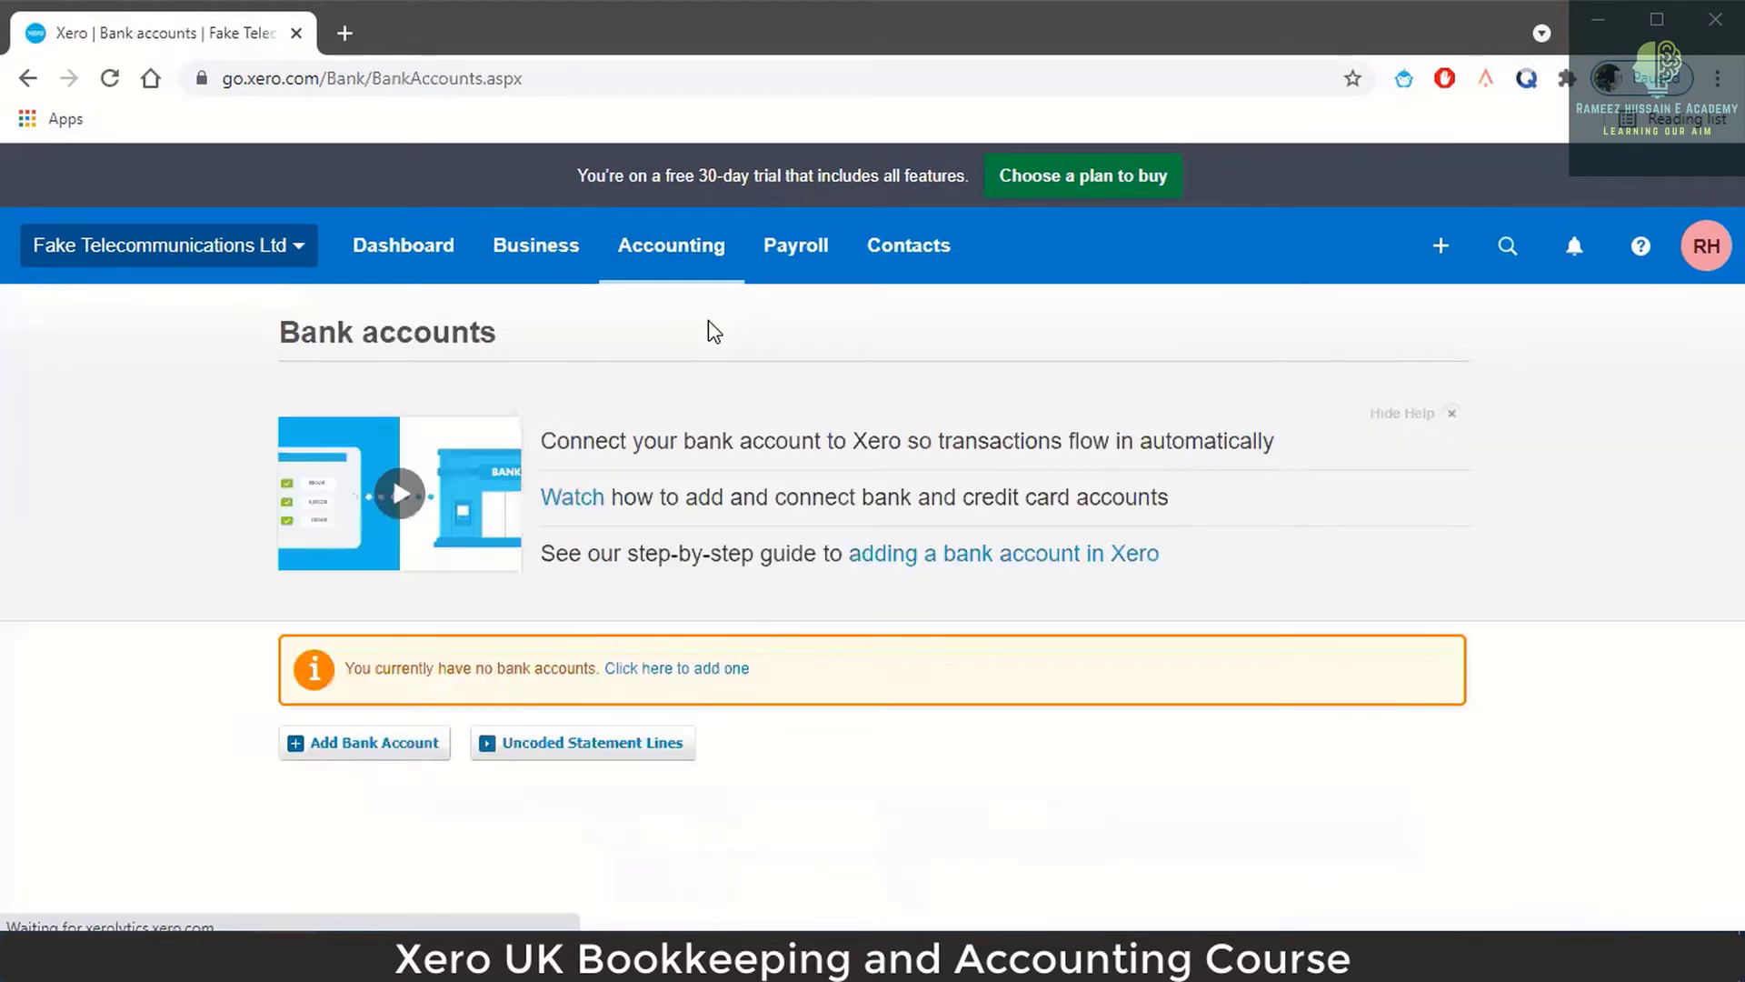
{"action": "left_click", "coordinate": [400, 744]}
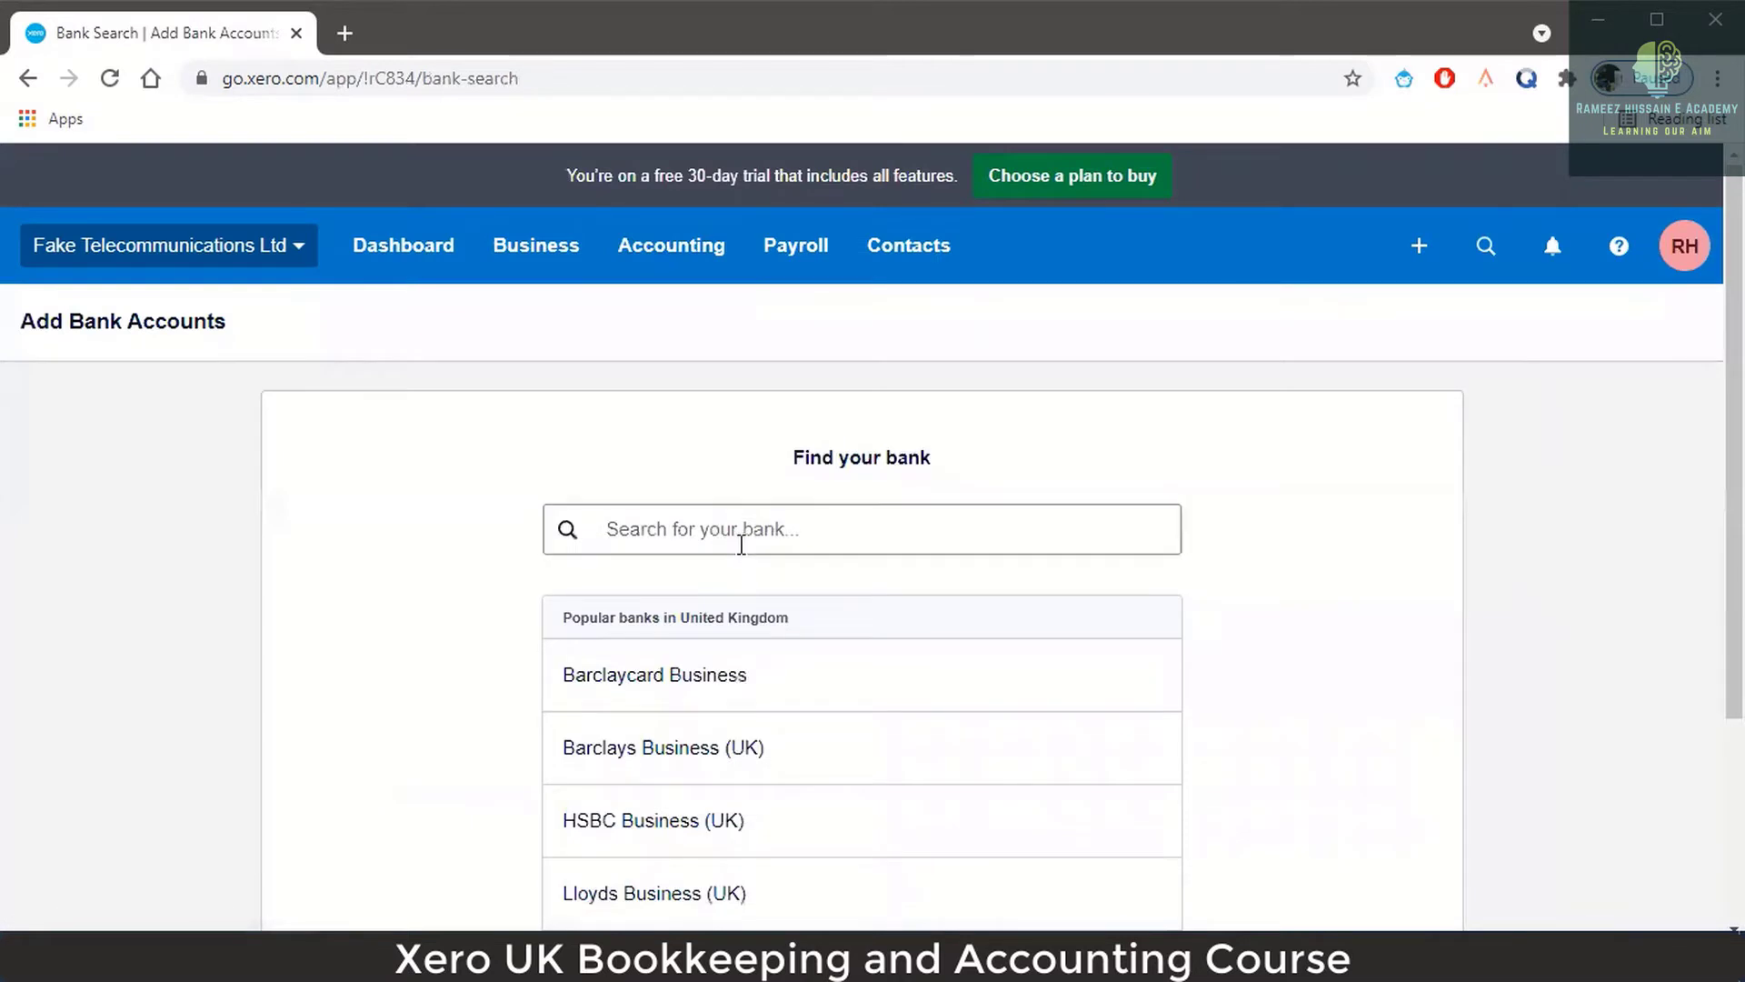
Return to the dashboard and open Accounting > Chart of accounts.
{"action": "left_click", "coordinate": [373, 273]}
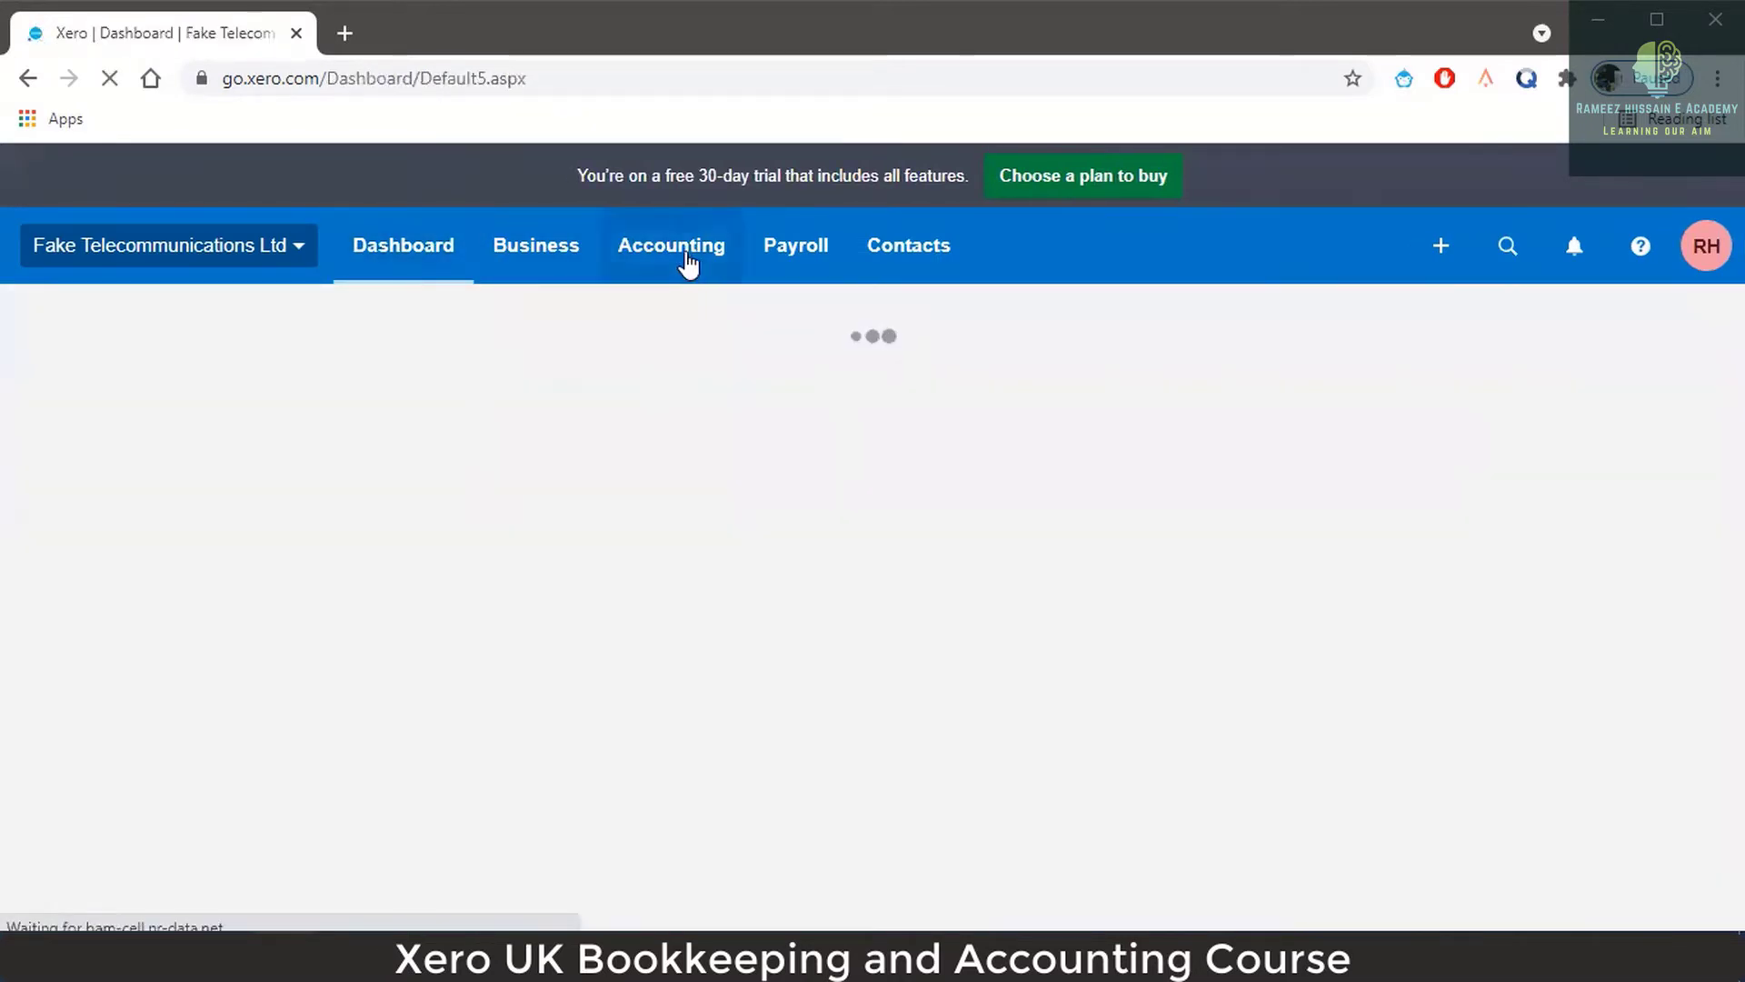
{"action": "left_click", "coordinate": [694, 264]}
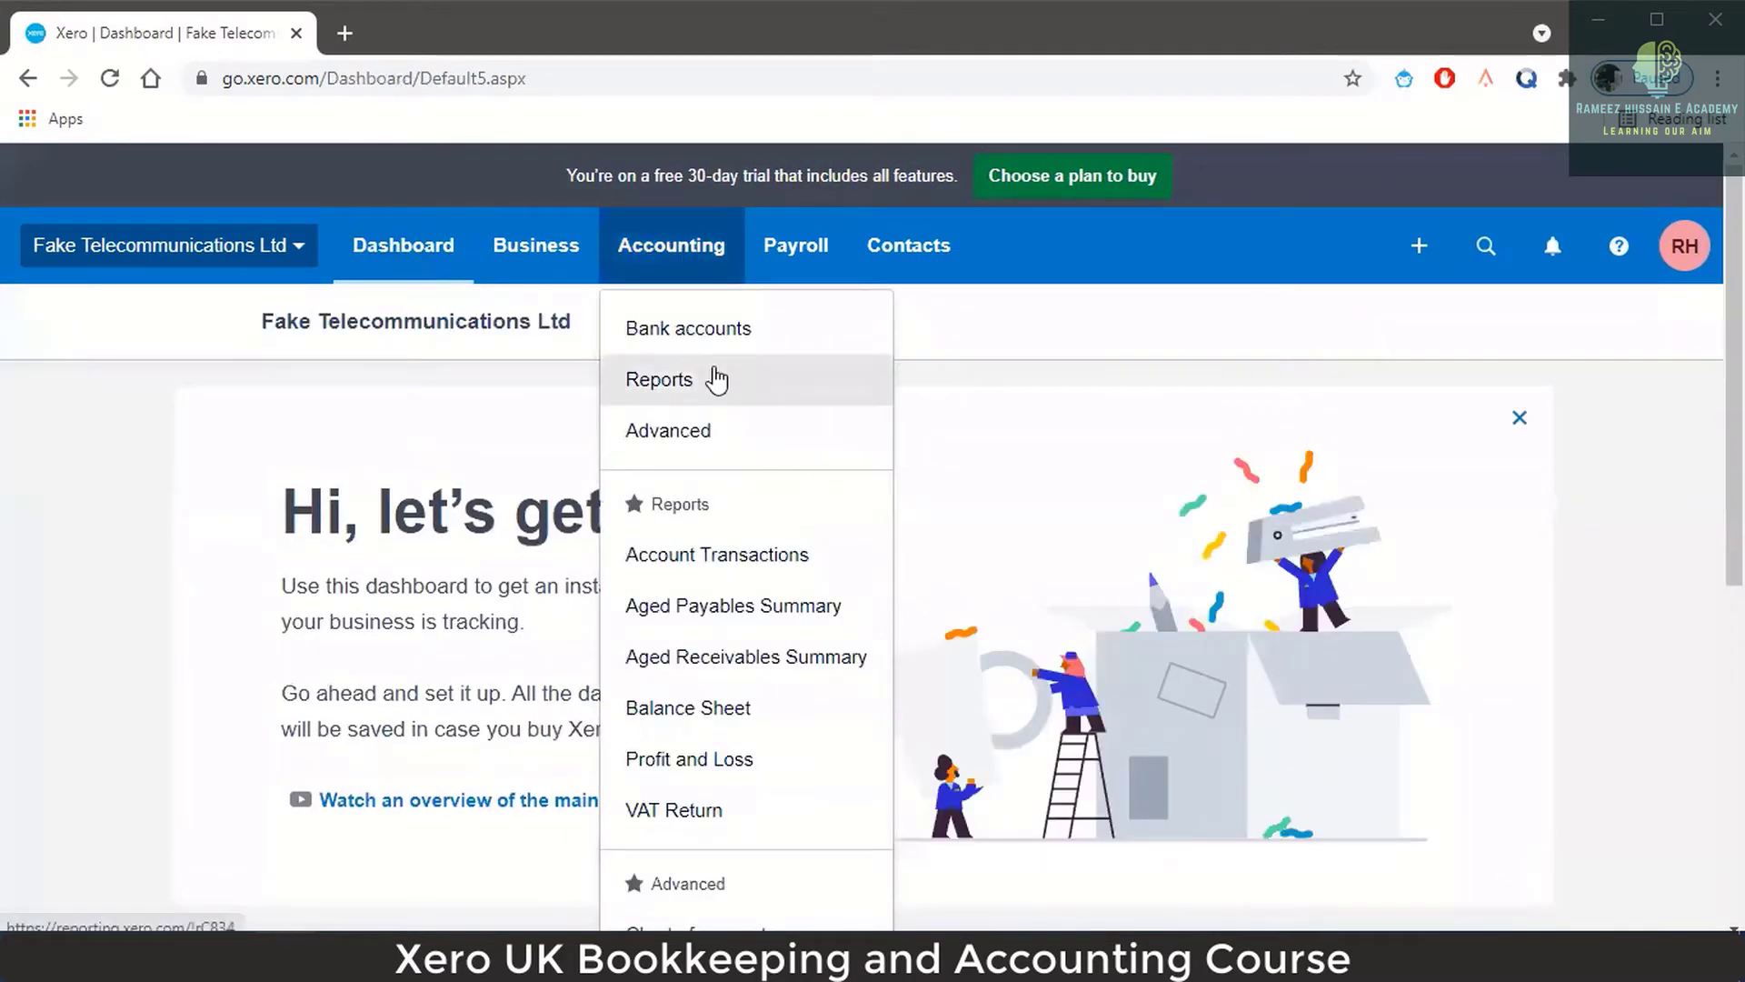
{"action": "scroll", "coordinate": [739, 350], "scroll_direction": "down", "scroll_amount": 1}
{"action": "scroll", "coordinate": [739, 363], "scroll_direction": "down", "scroll_amount": 1}
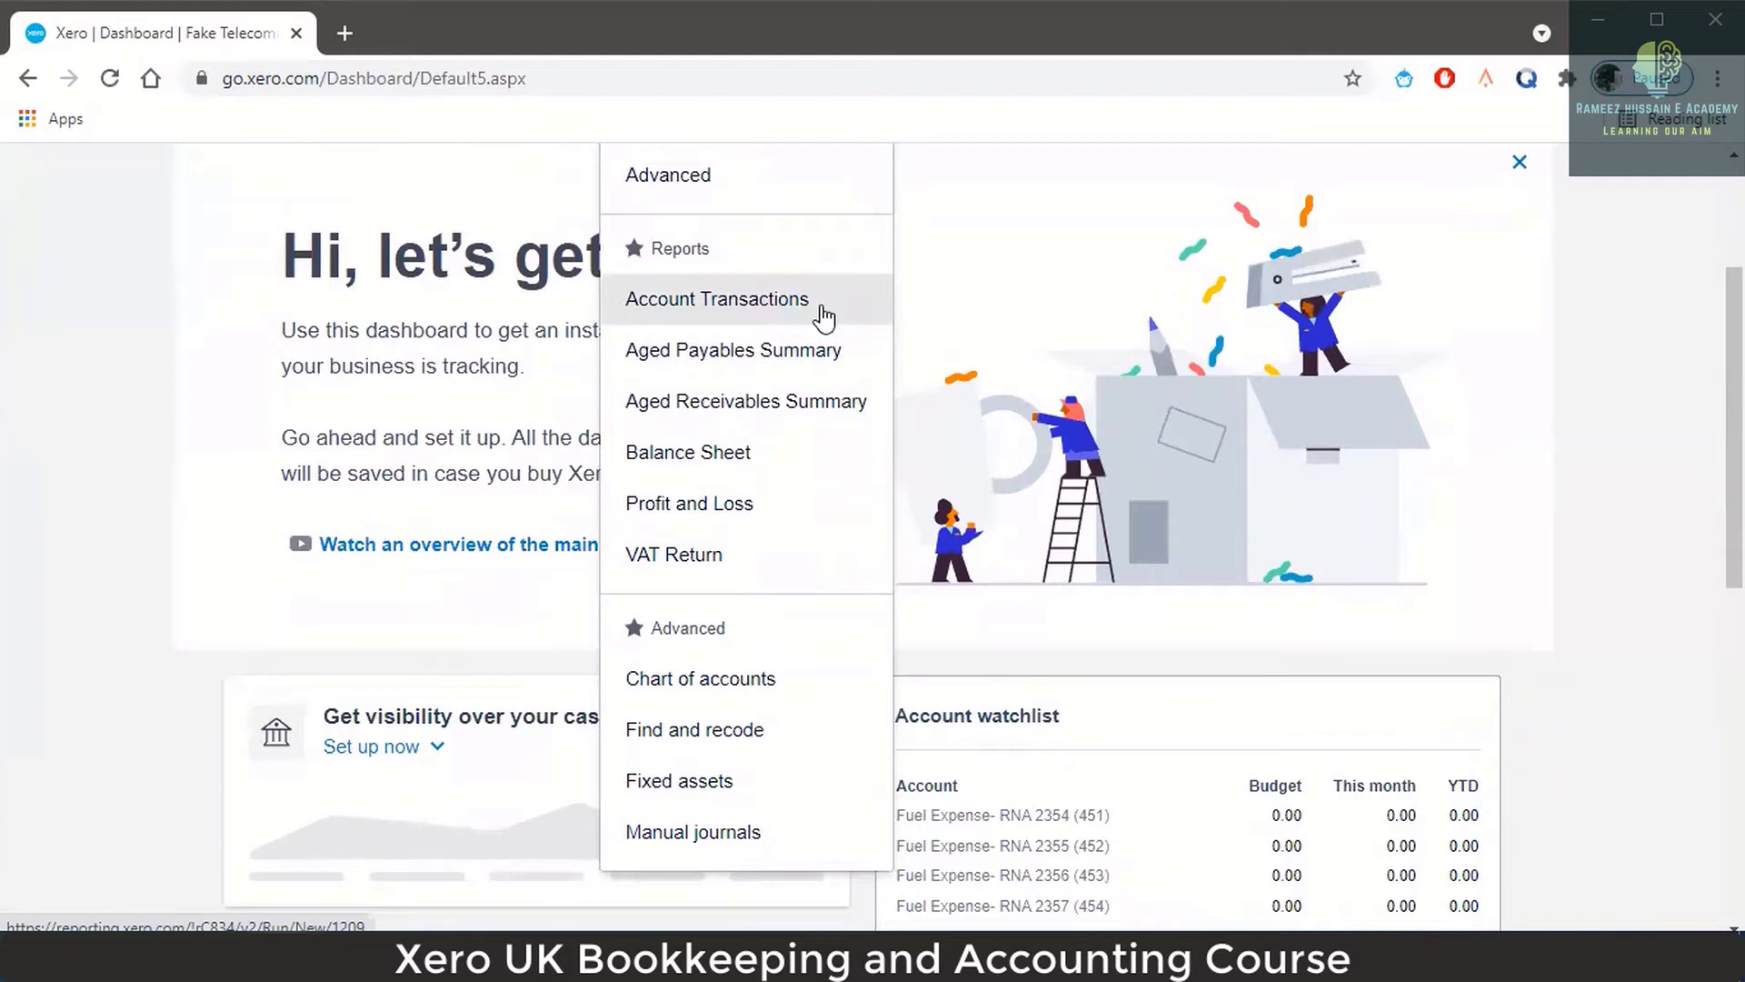
{"action": "scroll", "coordinate": [824, 316], "scroll_direction": "up", "scroll_amount": 1}
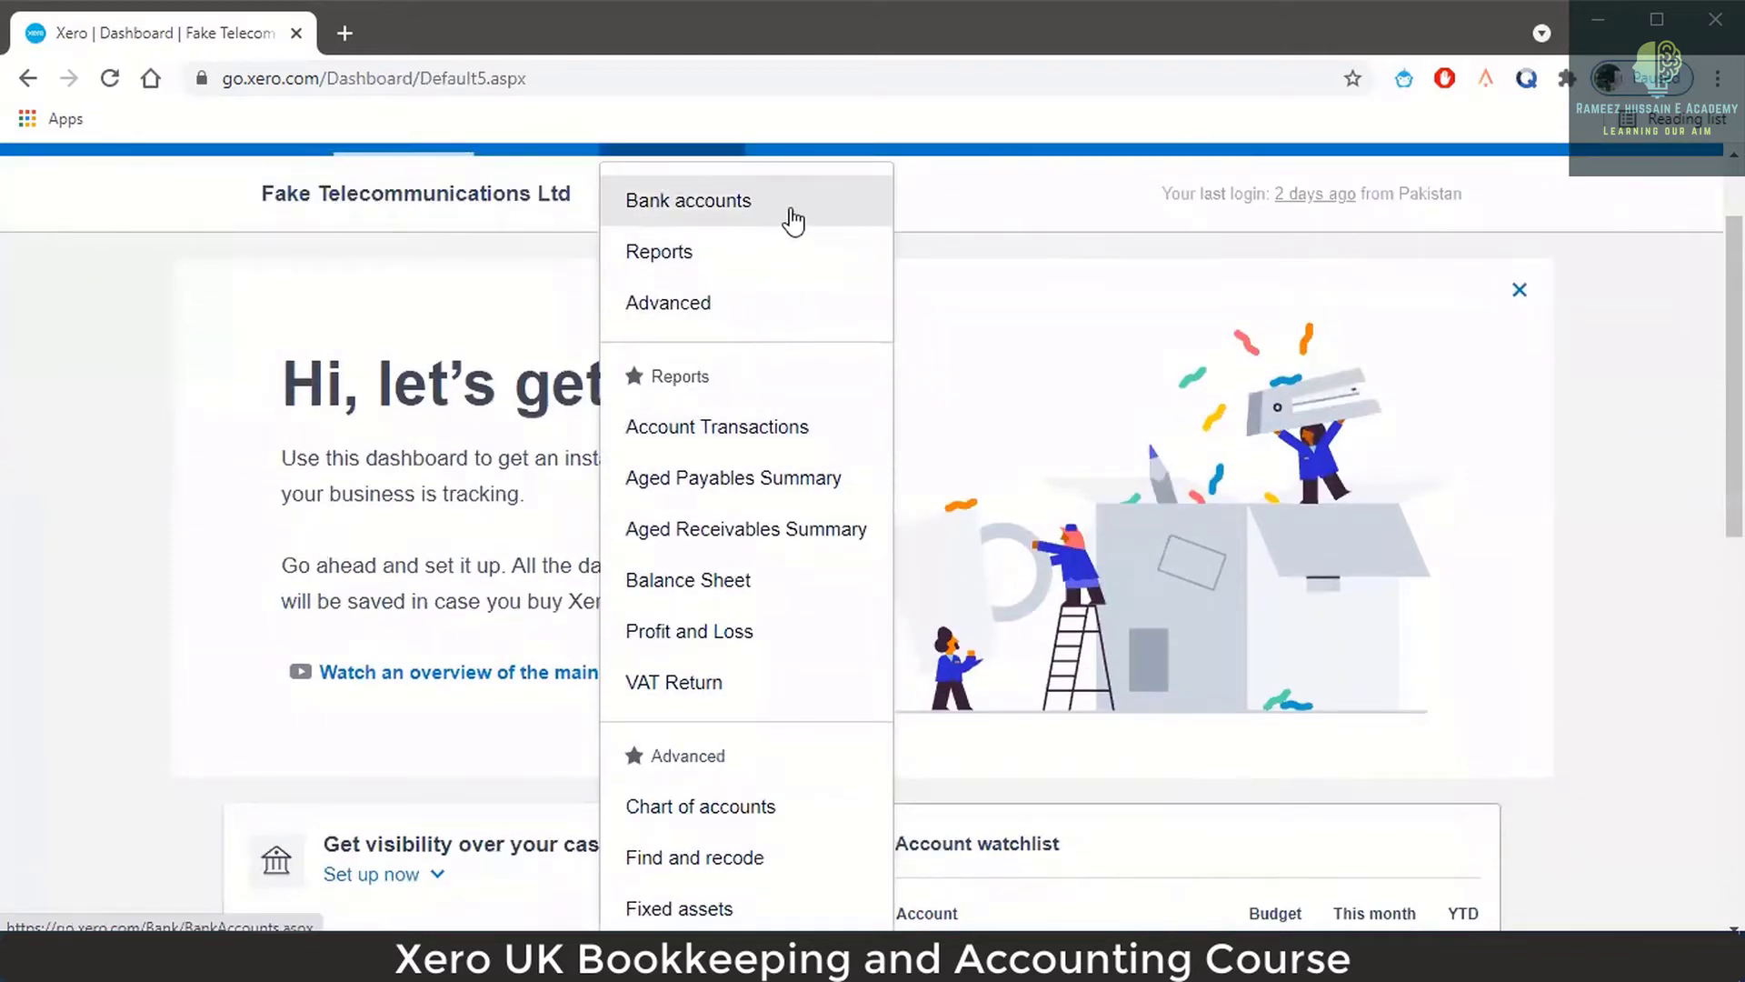
{"action": "left_click", "coordinate": [751, 807]}
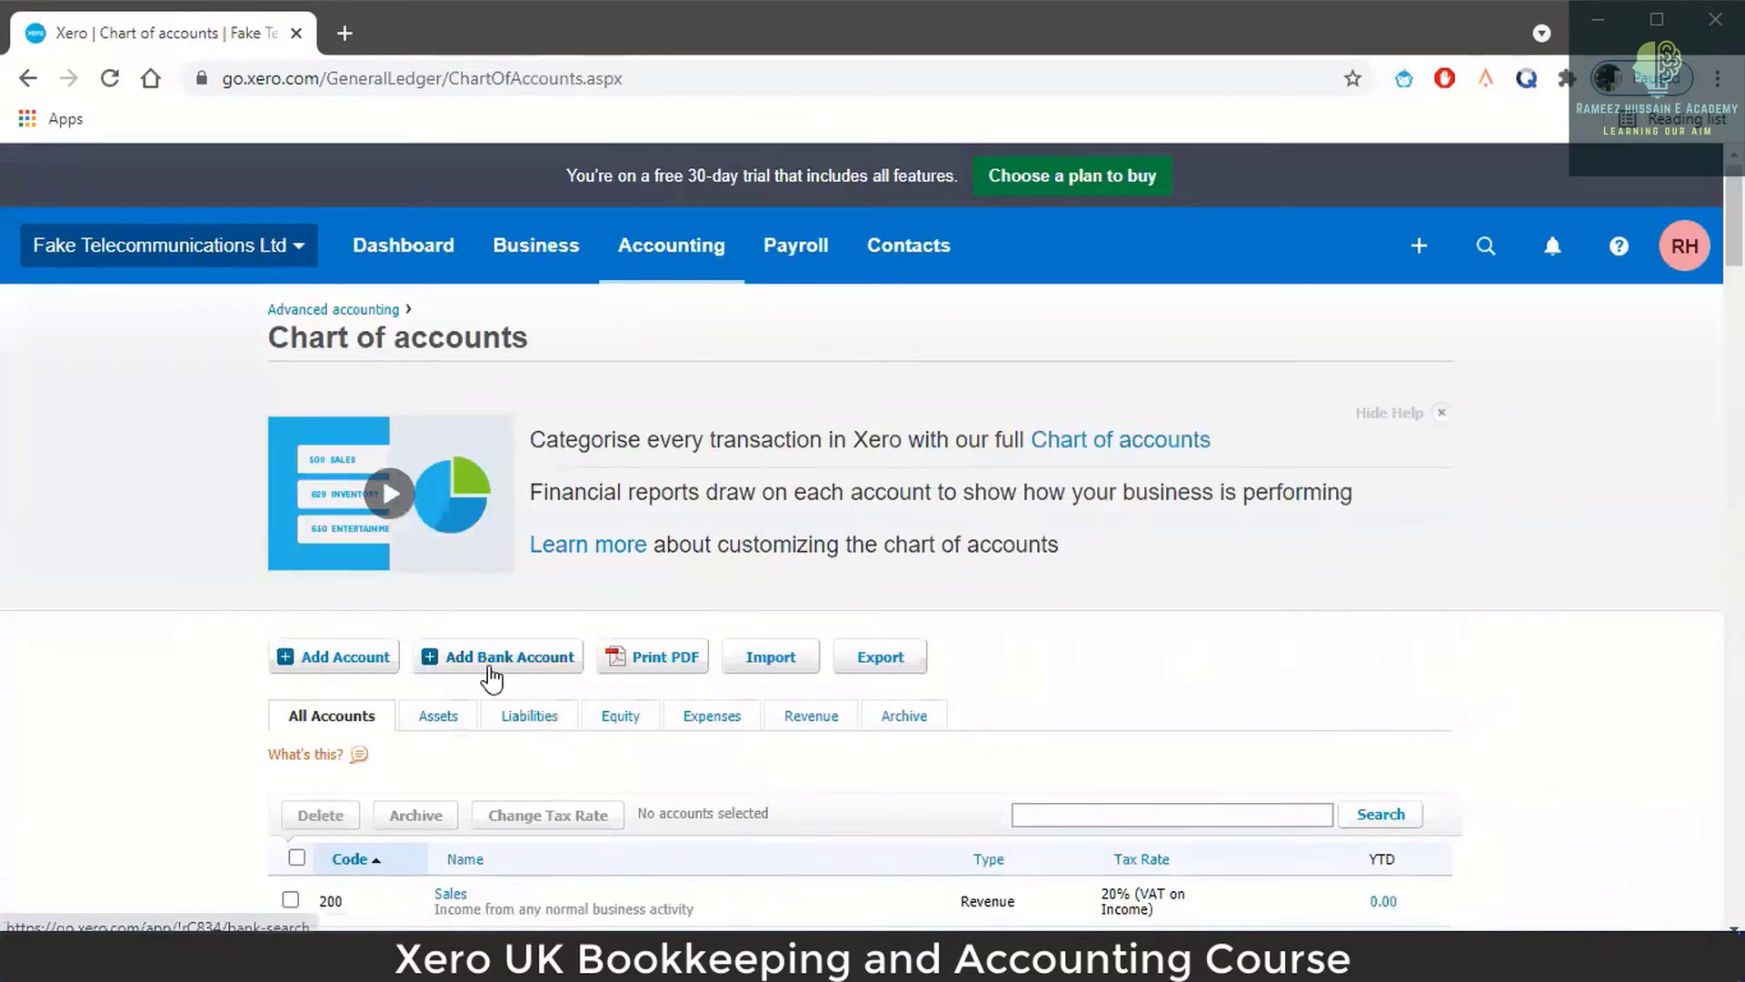
From the chart of accounts, add a bank account and select NatWest from the popular banks.
{"action": "left_click", "coordinate": [489, 668]}
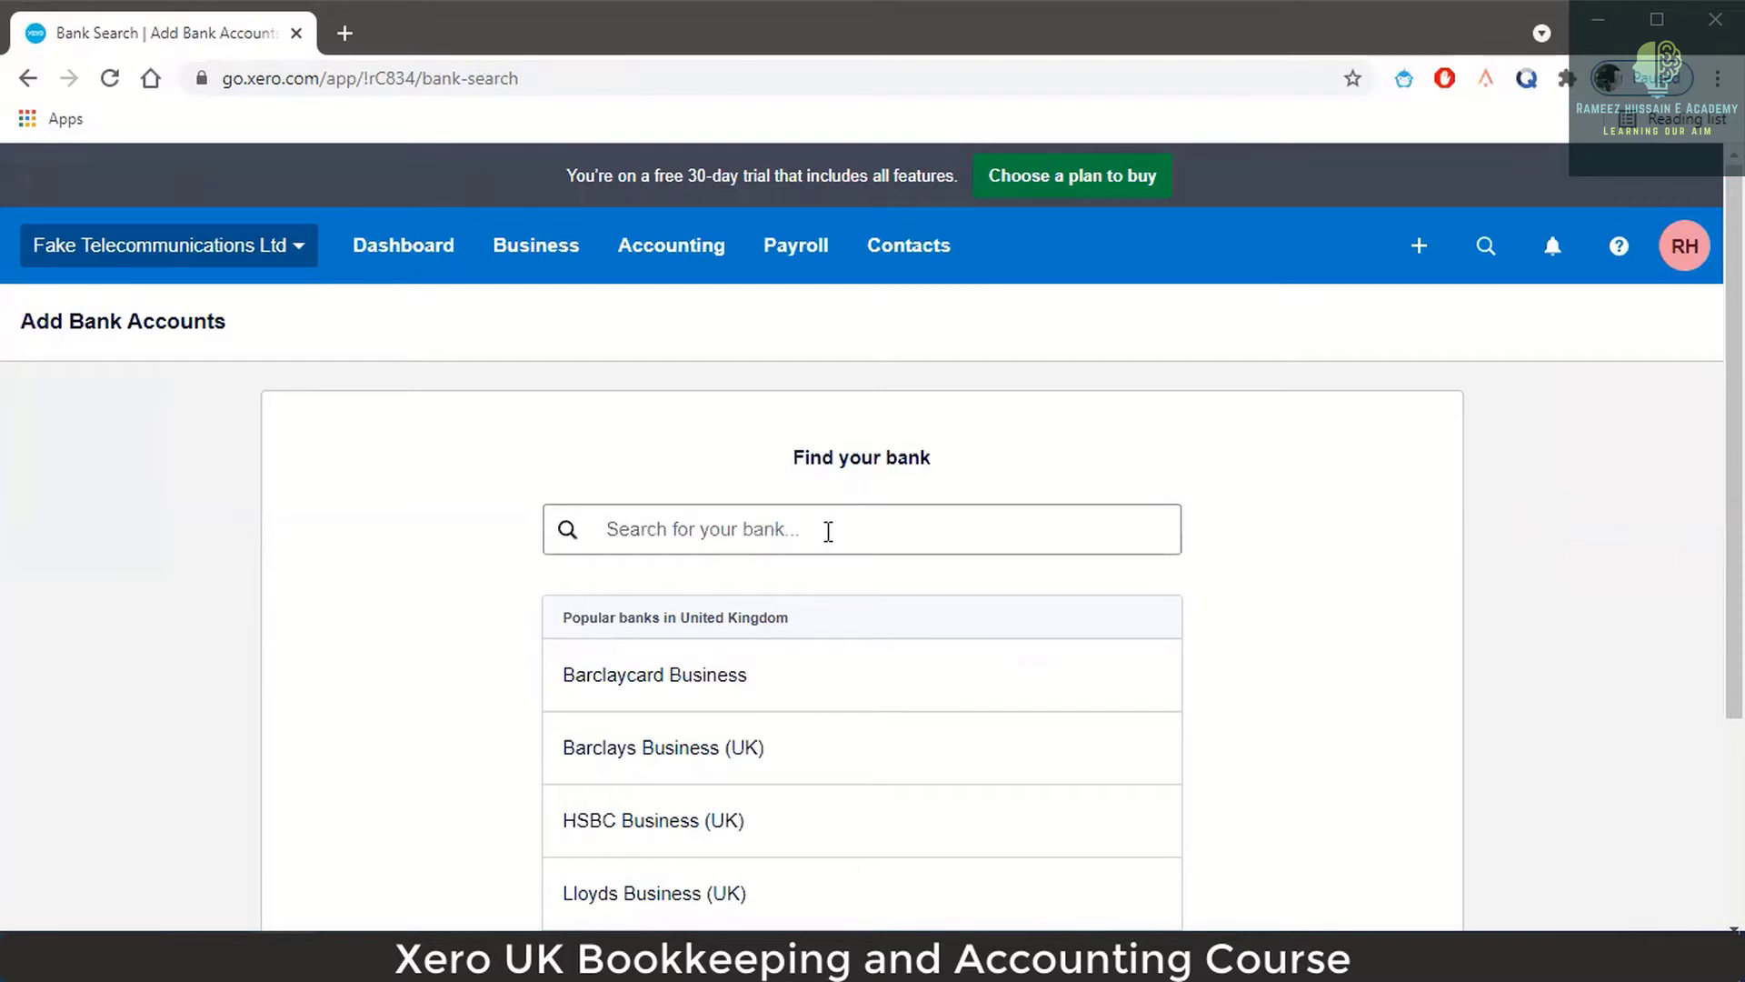
{"action": "left_click", "coordinate": [785, 539]}
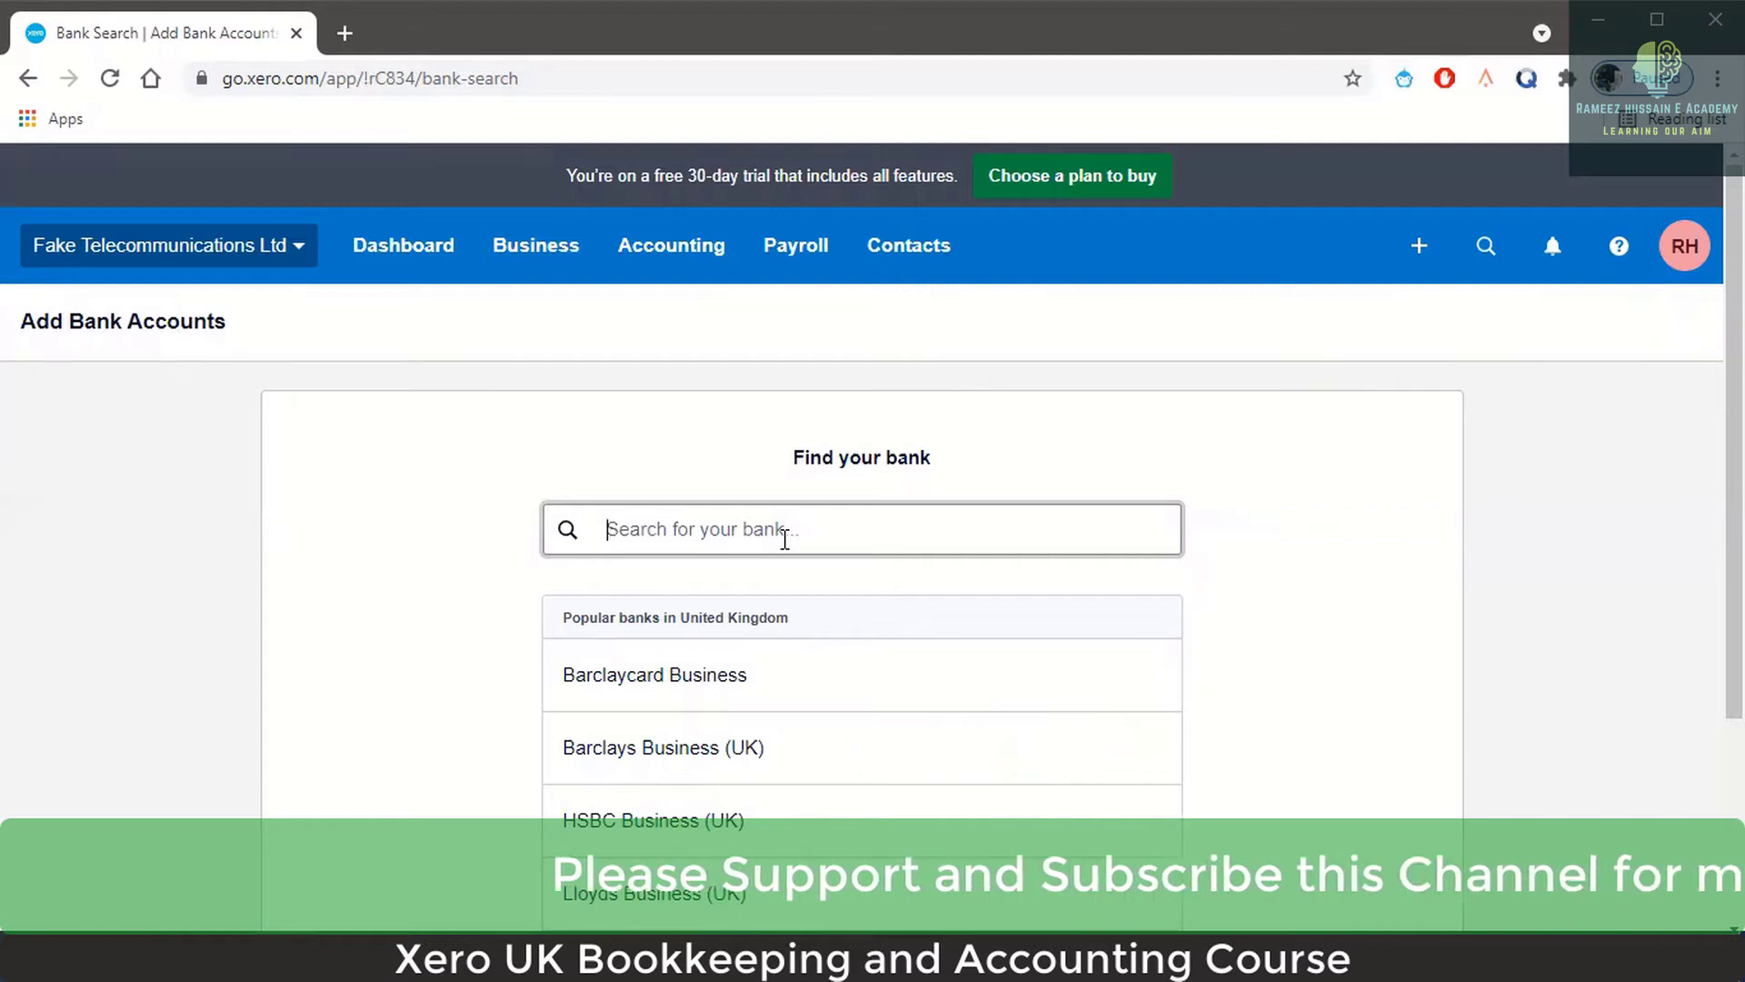
{"action": "scroll", "coordinate": [912, 596], "scroll_direction": "down", "scroll_amount": 3}
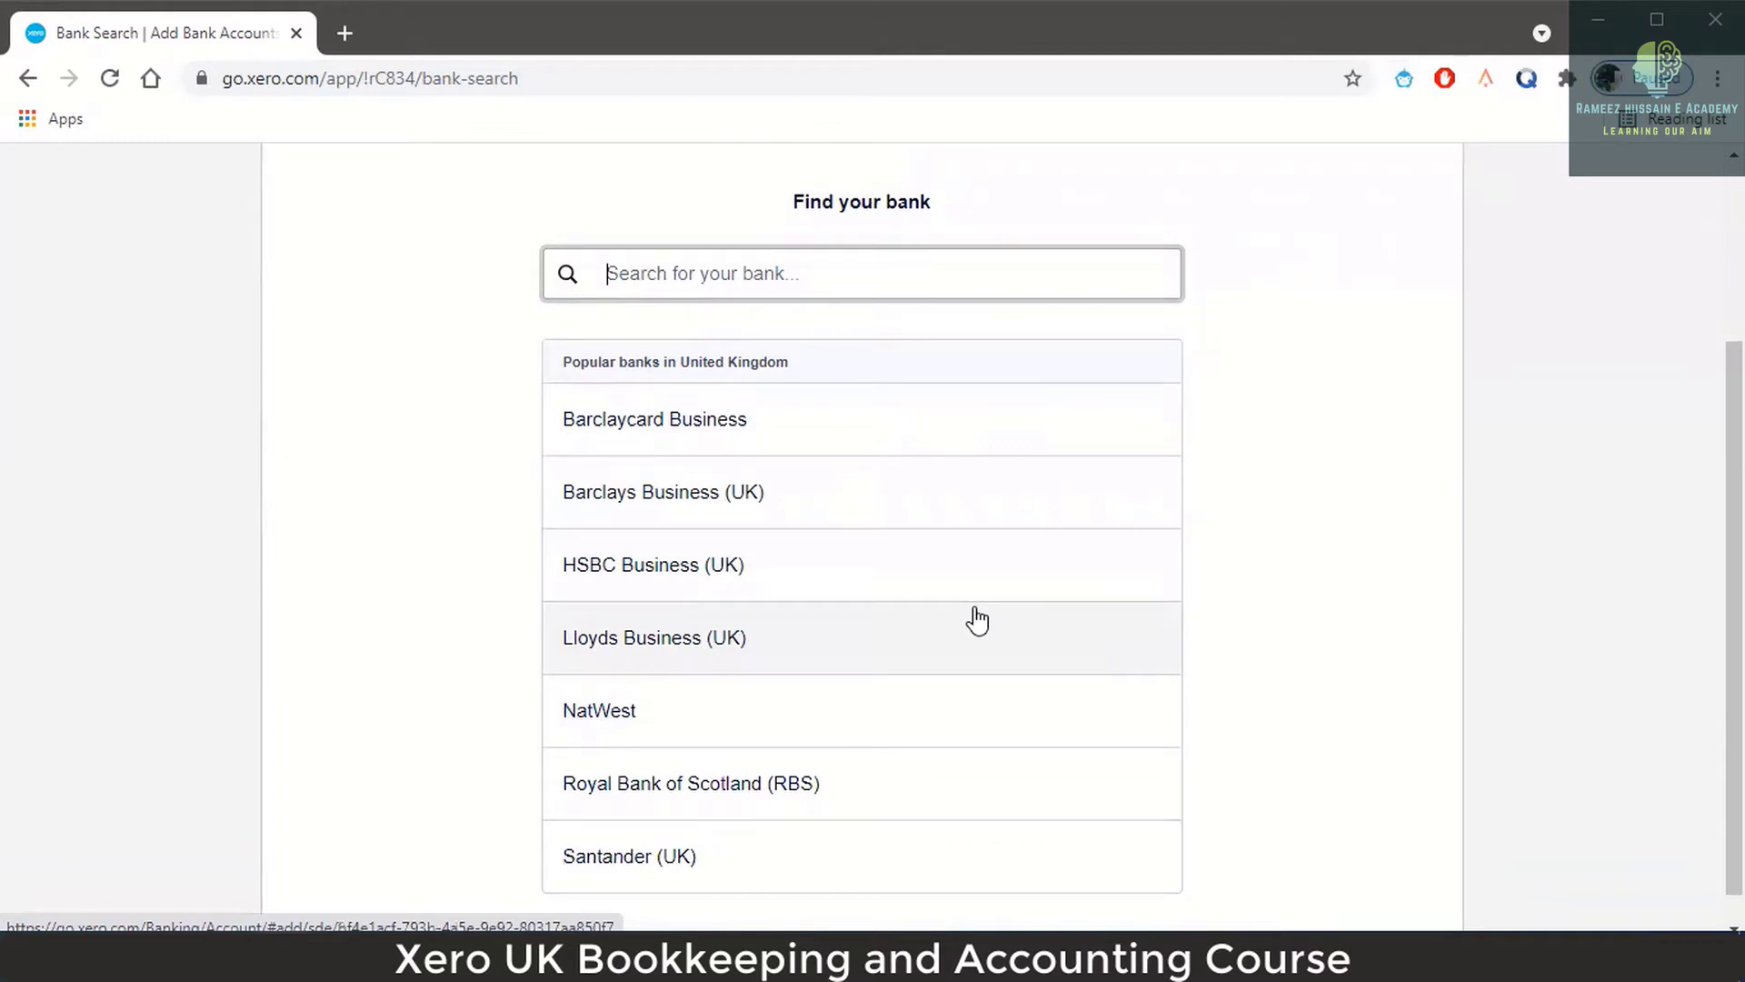
{"action": "left_click", "coordinate": [597, 725]}
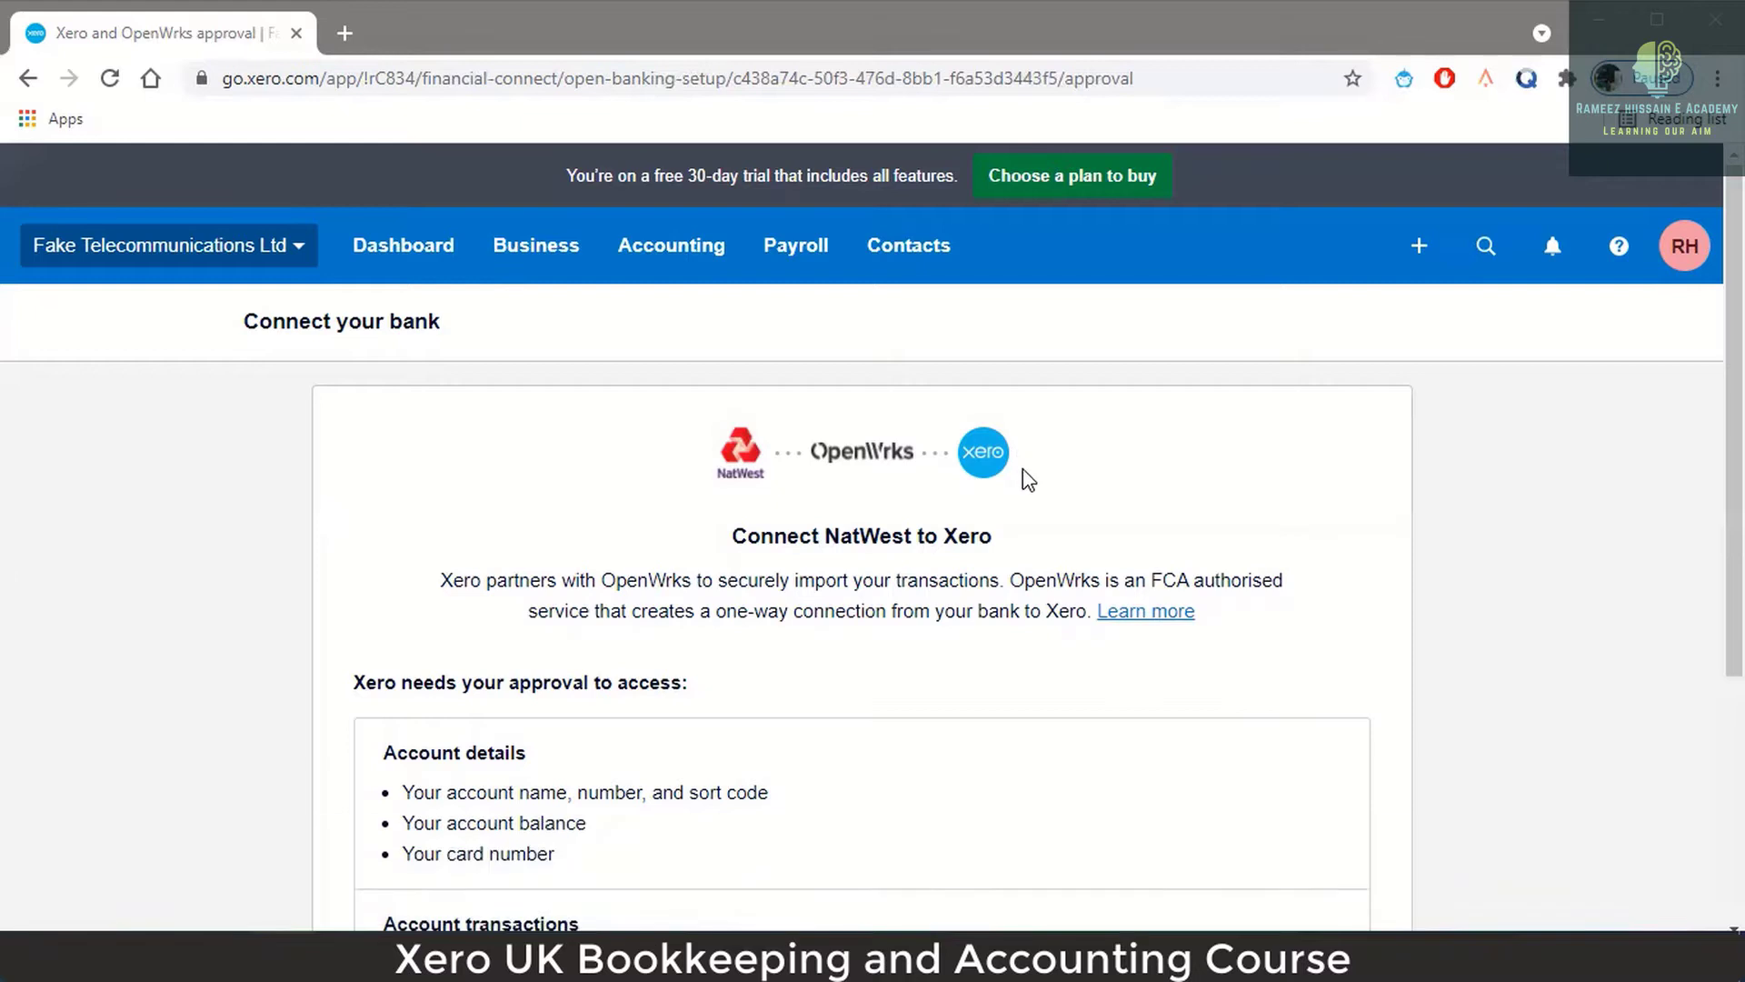
Scroll the NatWest approval page down to the Skip and Agree and log in to bank buttons.
{"action": "scroll", "coordinate": [1024, 479], "scroll_direction": "down", "scroll_amount": 3}
{"action": "scroll", "coordinate": [1047, 475], "scroll_direction": "down", "scroll_amount": 2}
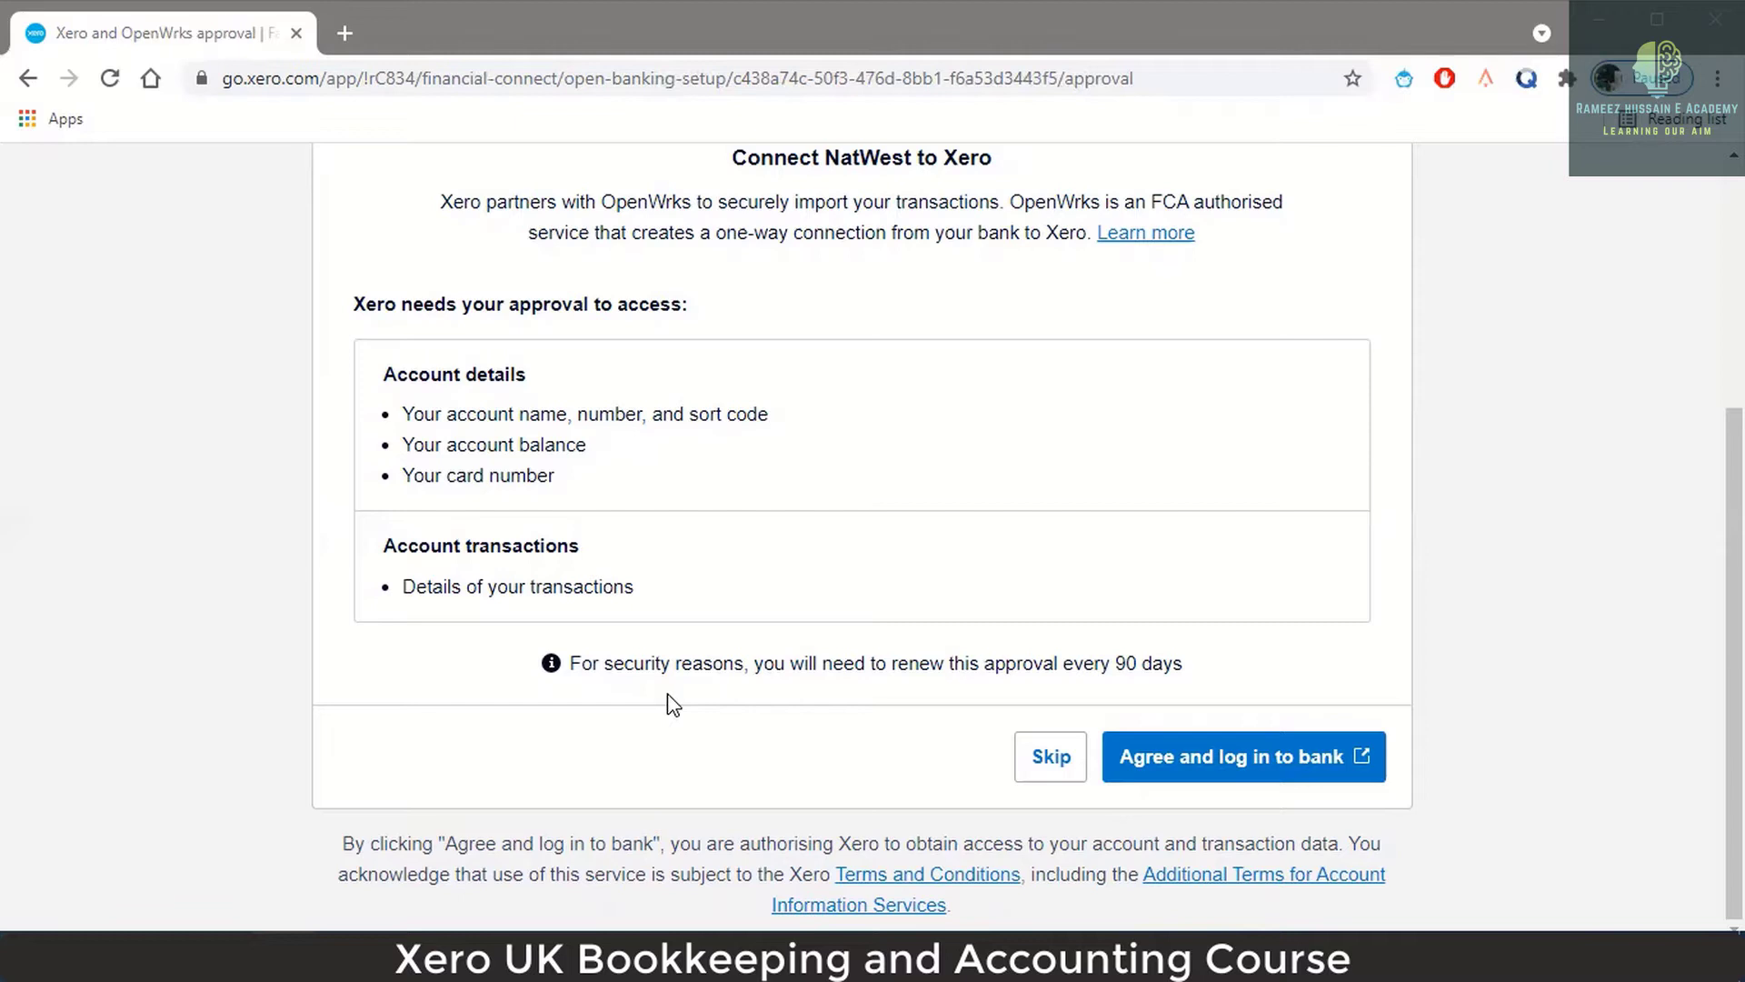
Agree and go to NatWest, choose Online / Mobile Banking and allow all cookies.
{"action": "left_click", "coordinate": [1215, 763]}
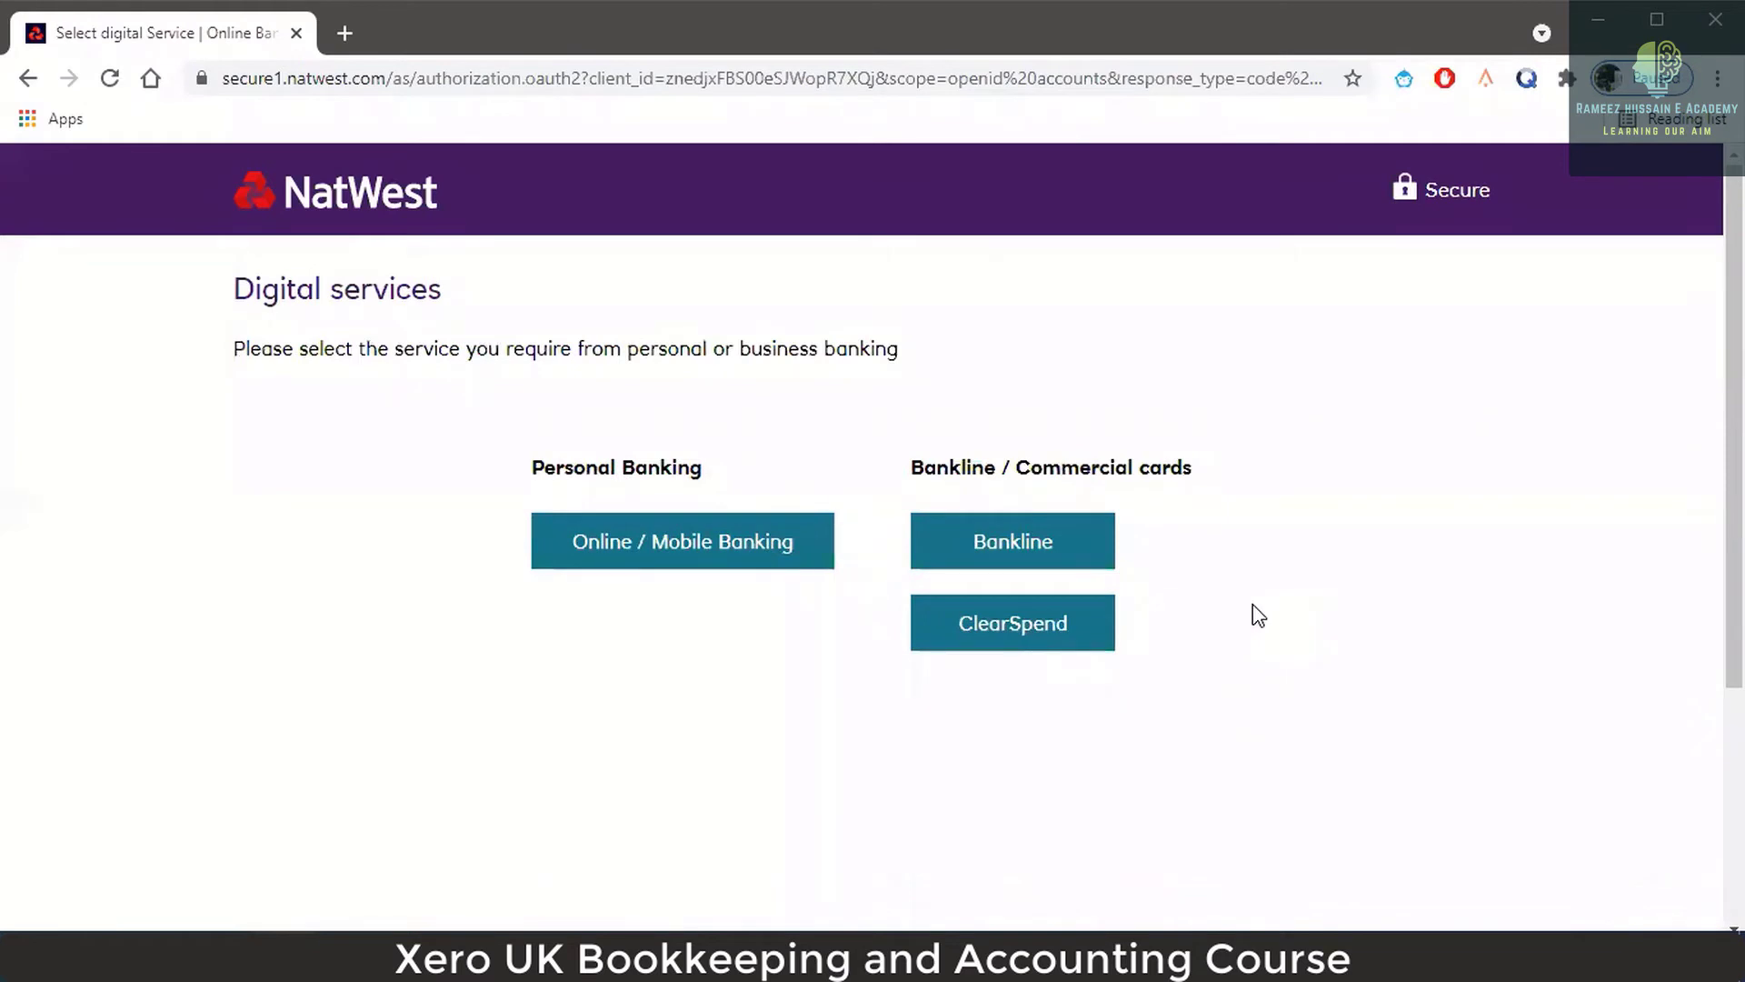
{"action": "scroll", "coordinate": [966, 437], "scroll_direction": "down", "scroll_amount": 4}
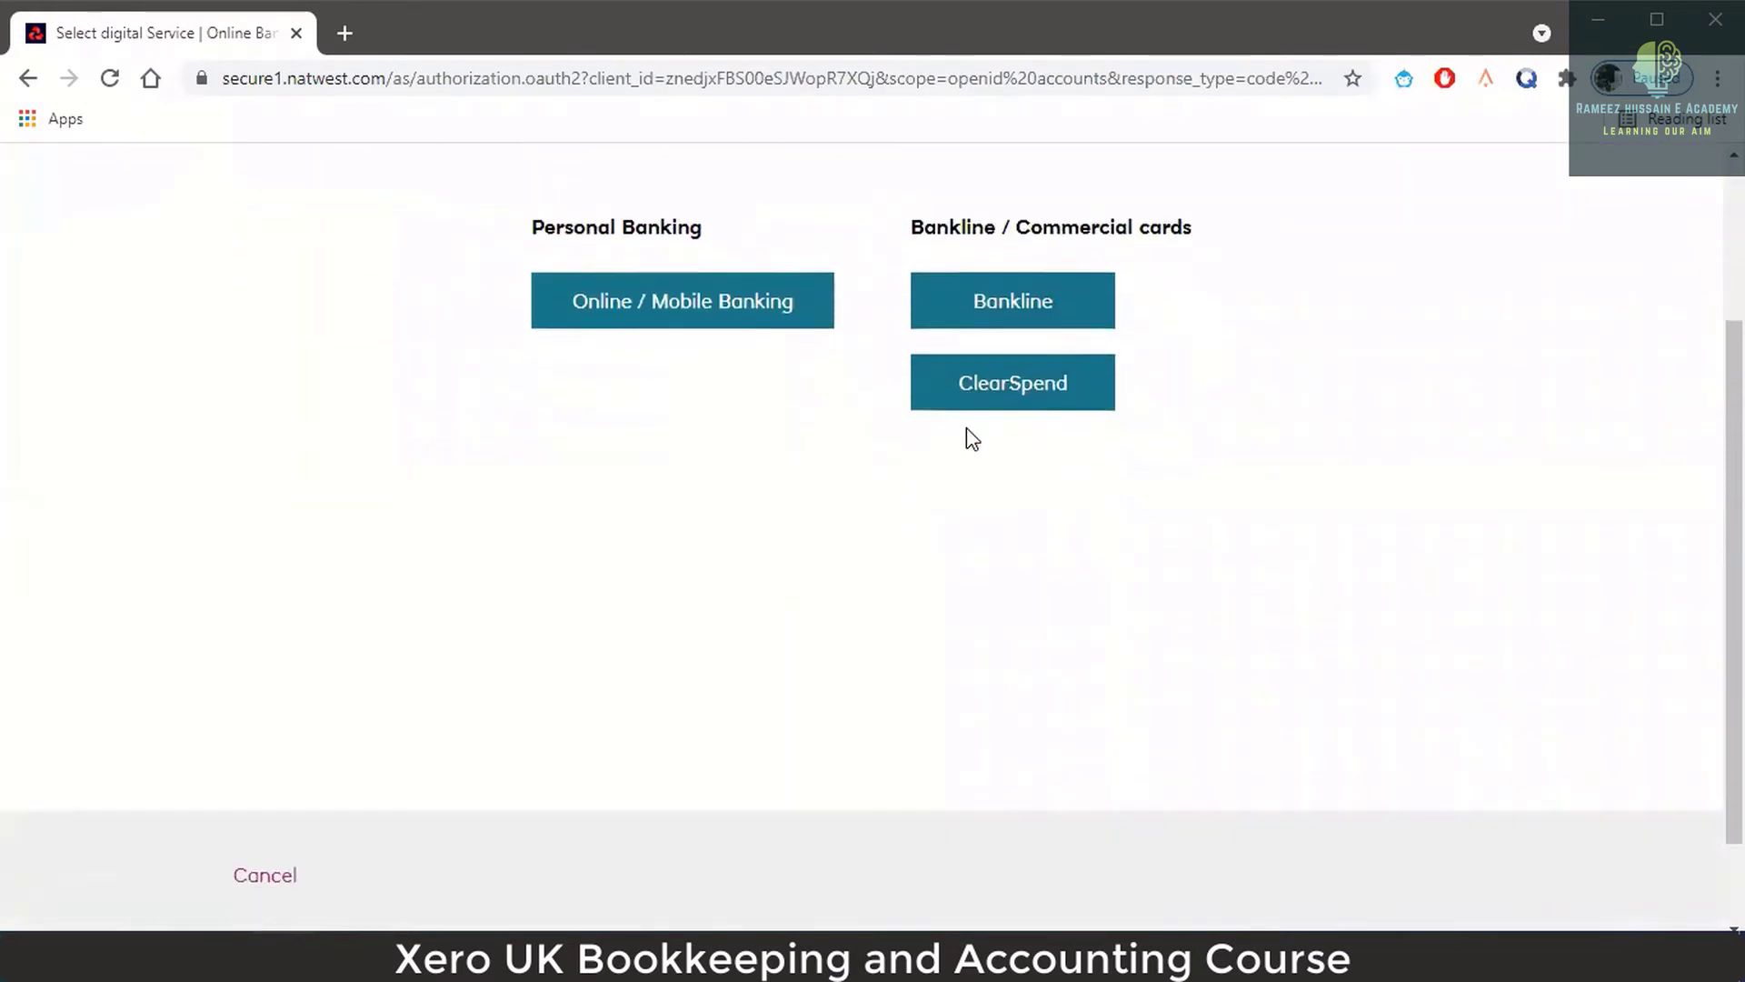
{"action": "scroll", "coordinate": [967, 436], "scroll_direction": "up", "scroll_amount": 3}
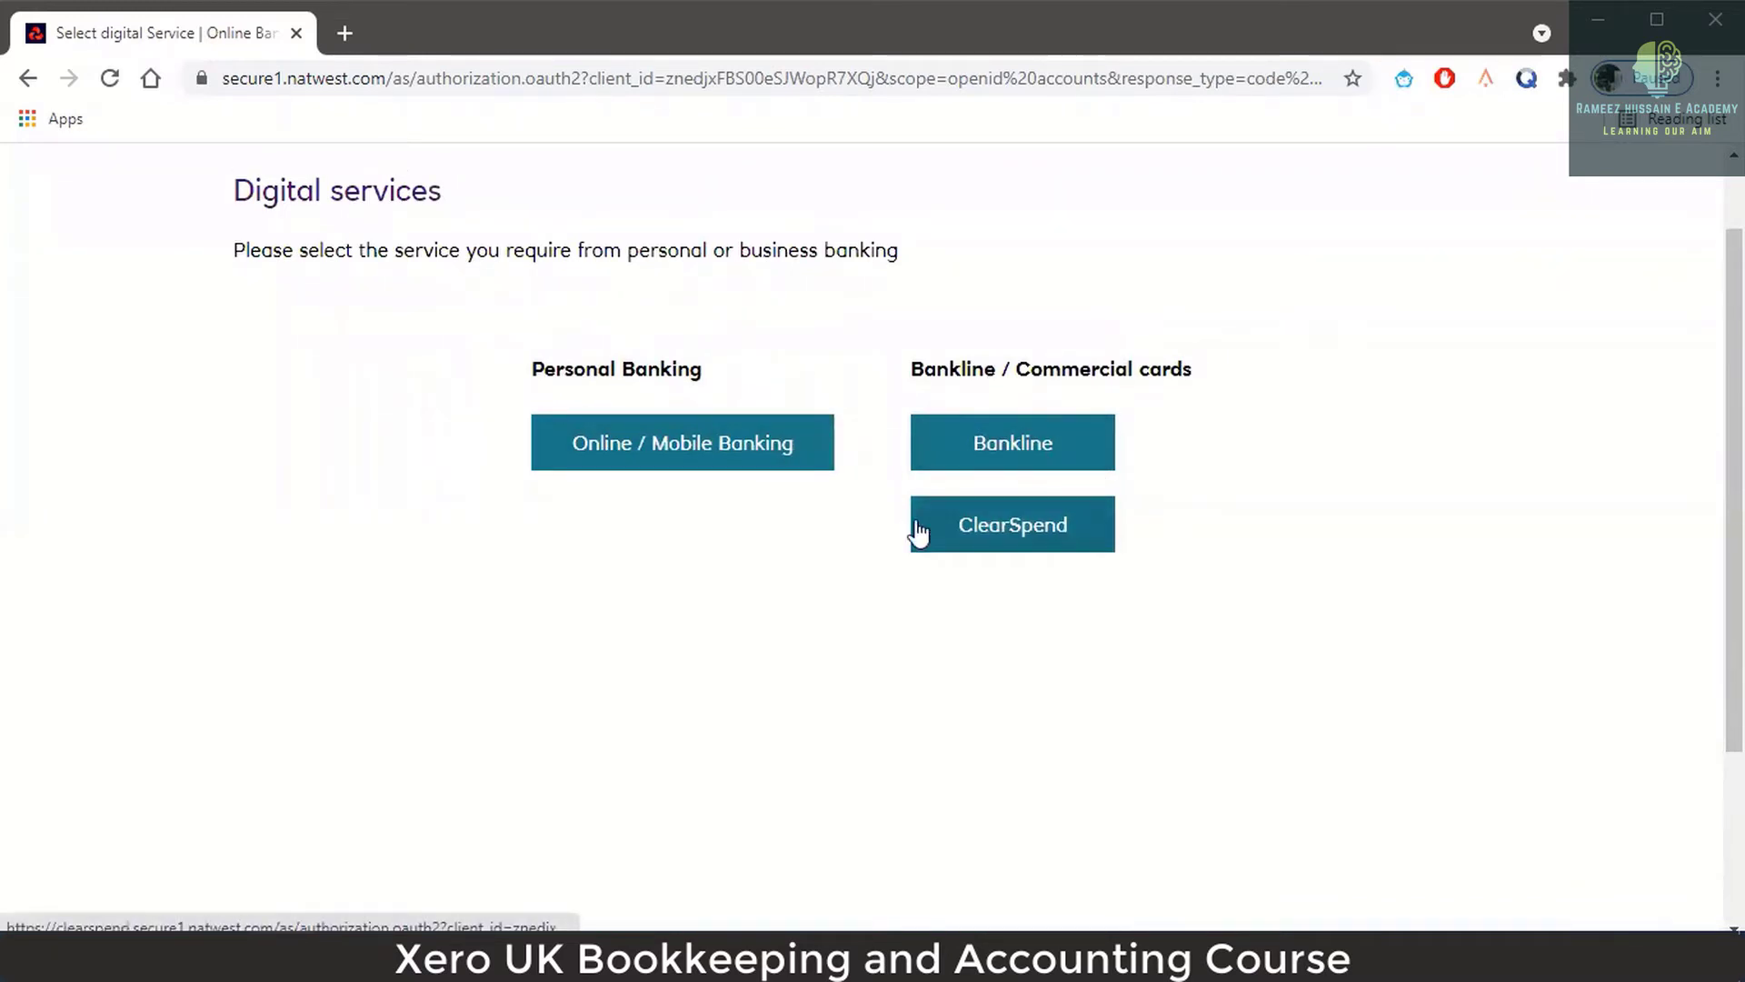
{"action": "left_click", "coordinate": [728, 474]}
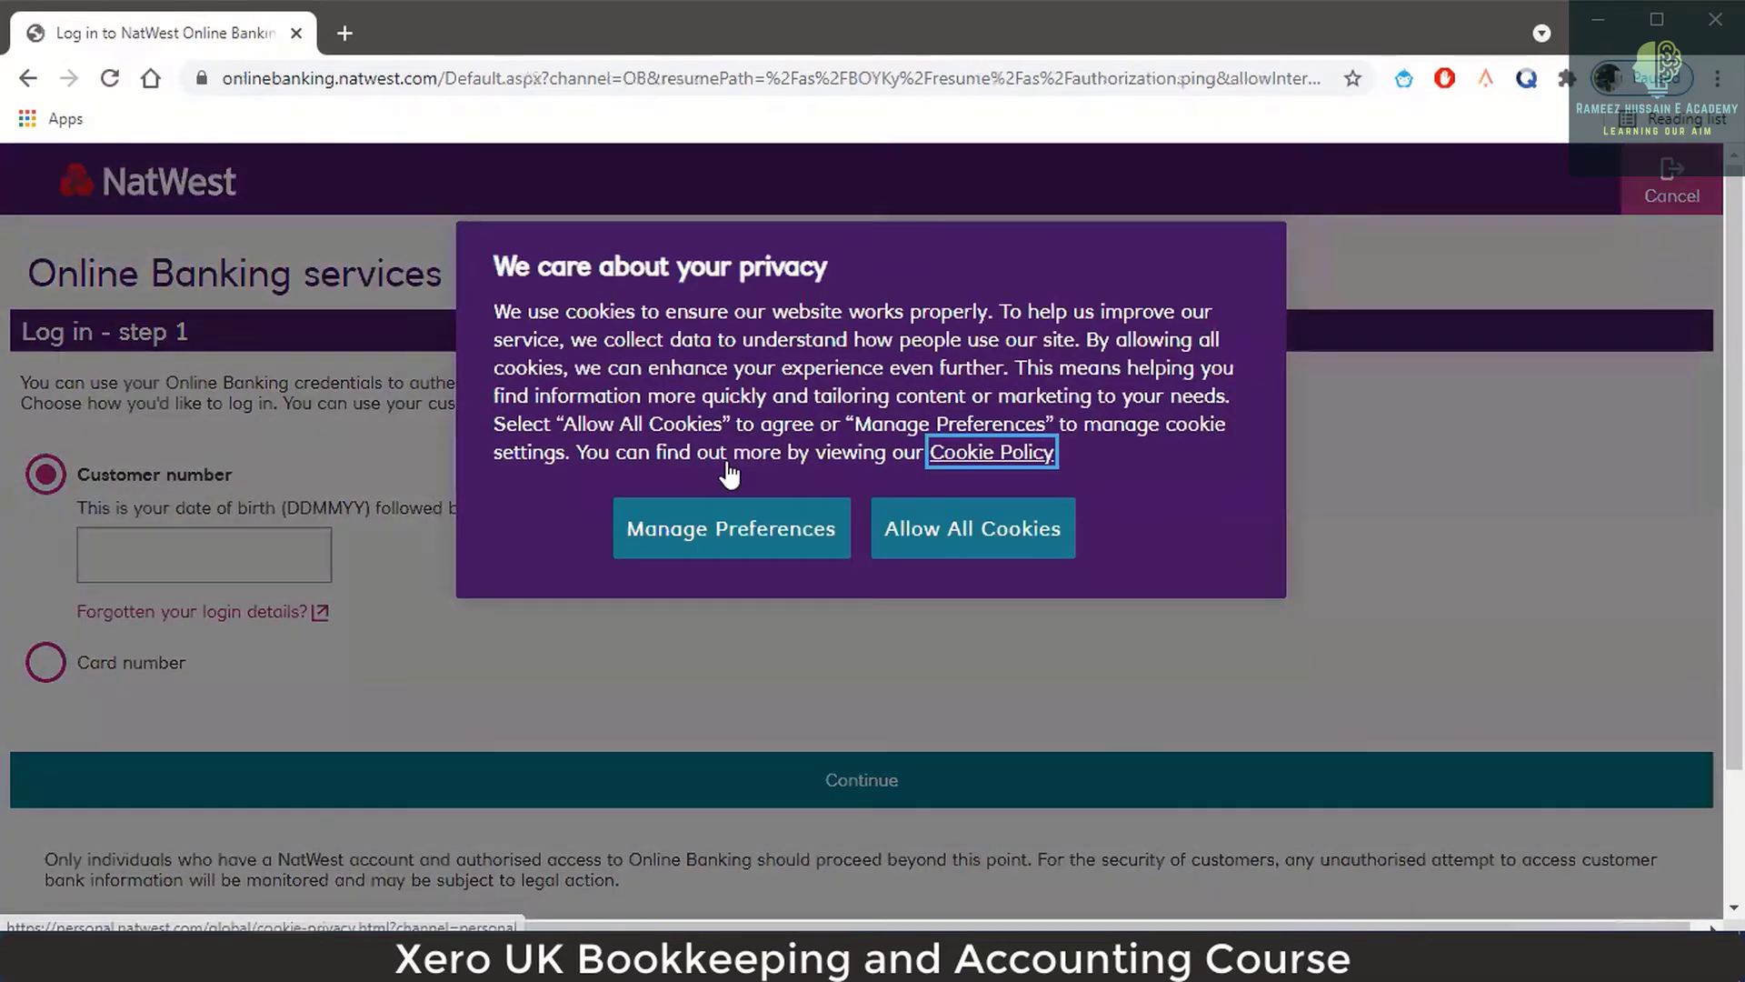
{"action": "left_click", "coordinate": [907, 525]}
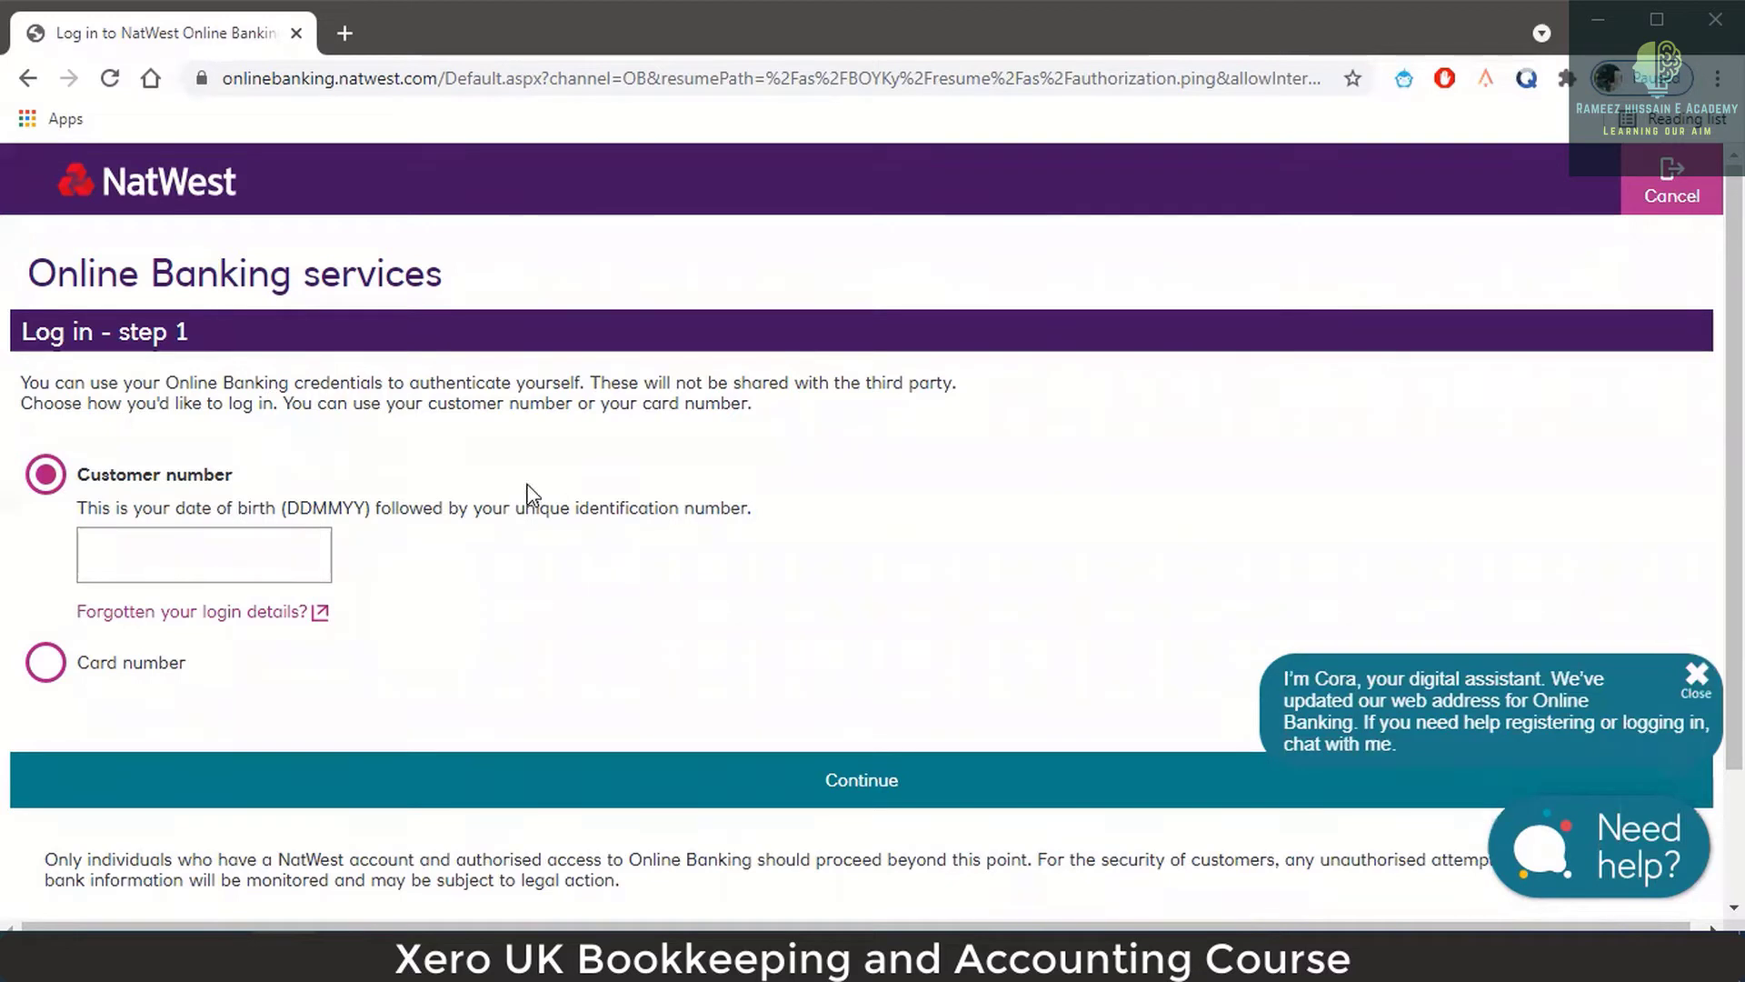
{"action": "left_click", "coordinate": [27, 82]}
Back on the OpenWrks approval page, skip it and confirm 'Don't connect my bank'.
{"action": "left_click", "coordinate": [27, 82]}
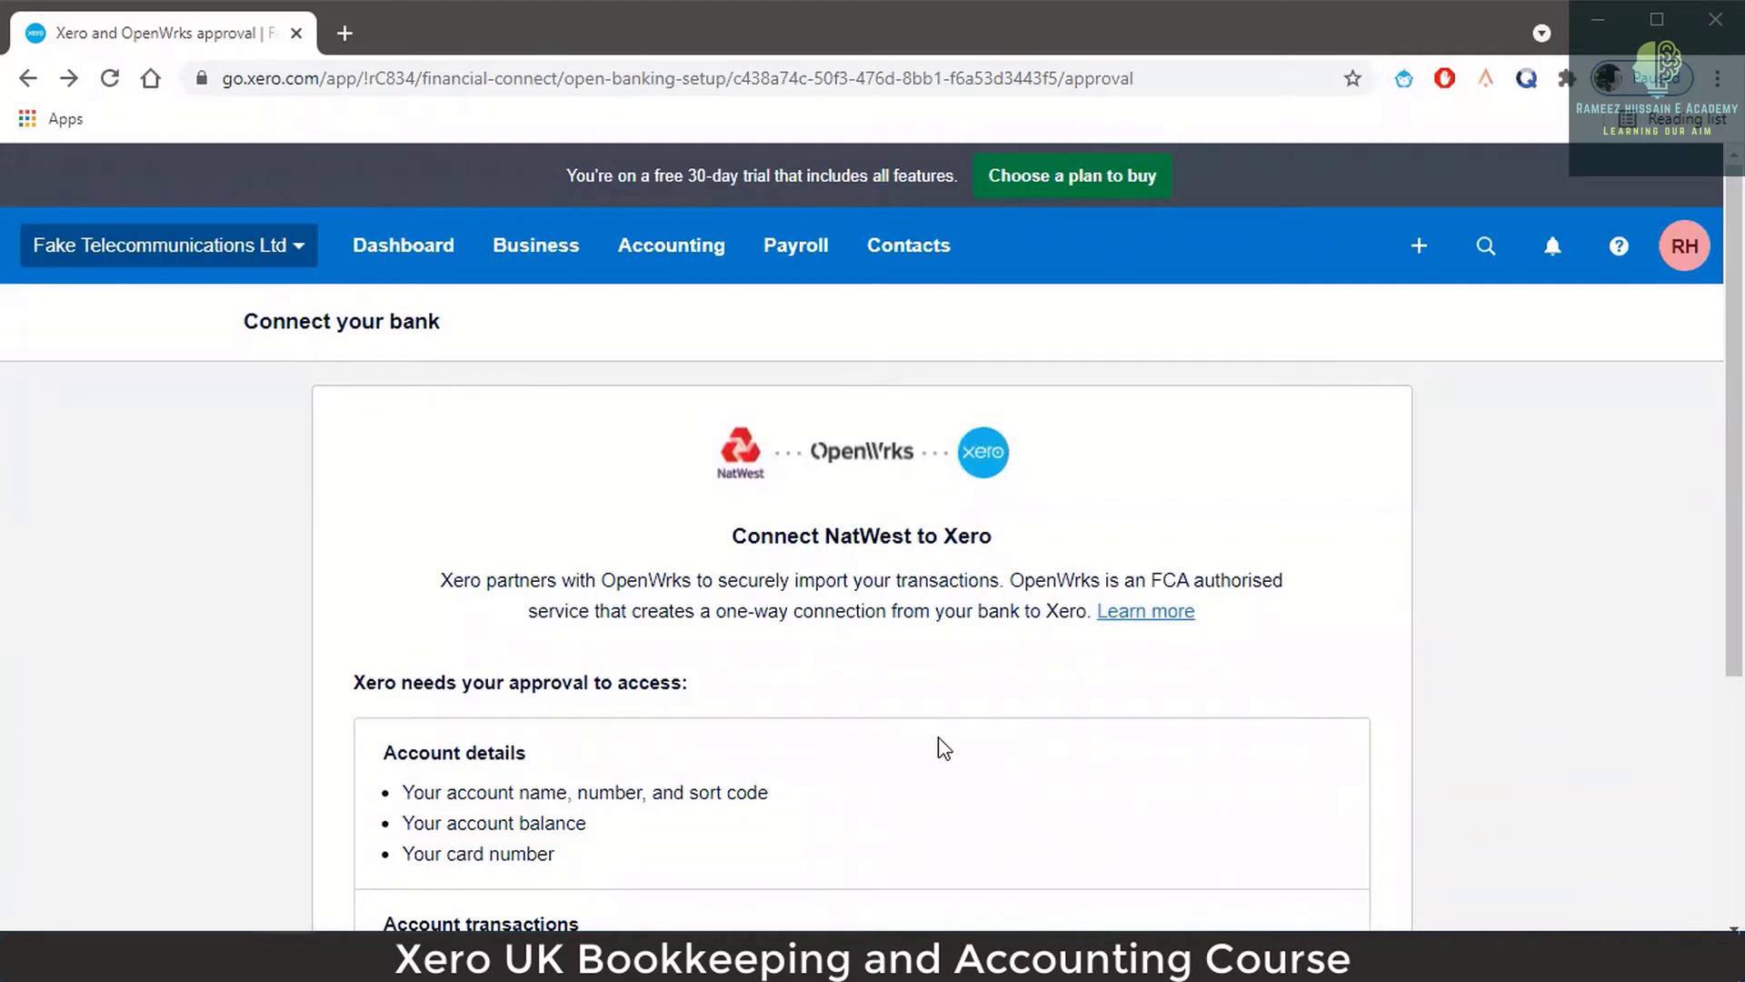
{"action": "scroll", "coordinate": [946, 510], "scroll_direction": "down", "scroll_amount": 4}
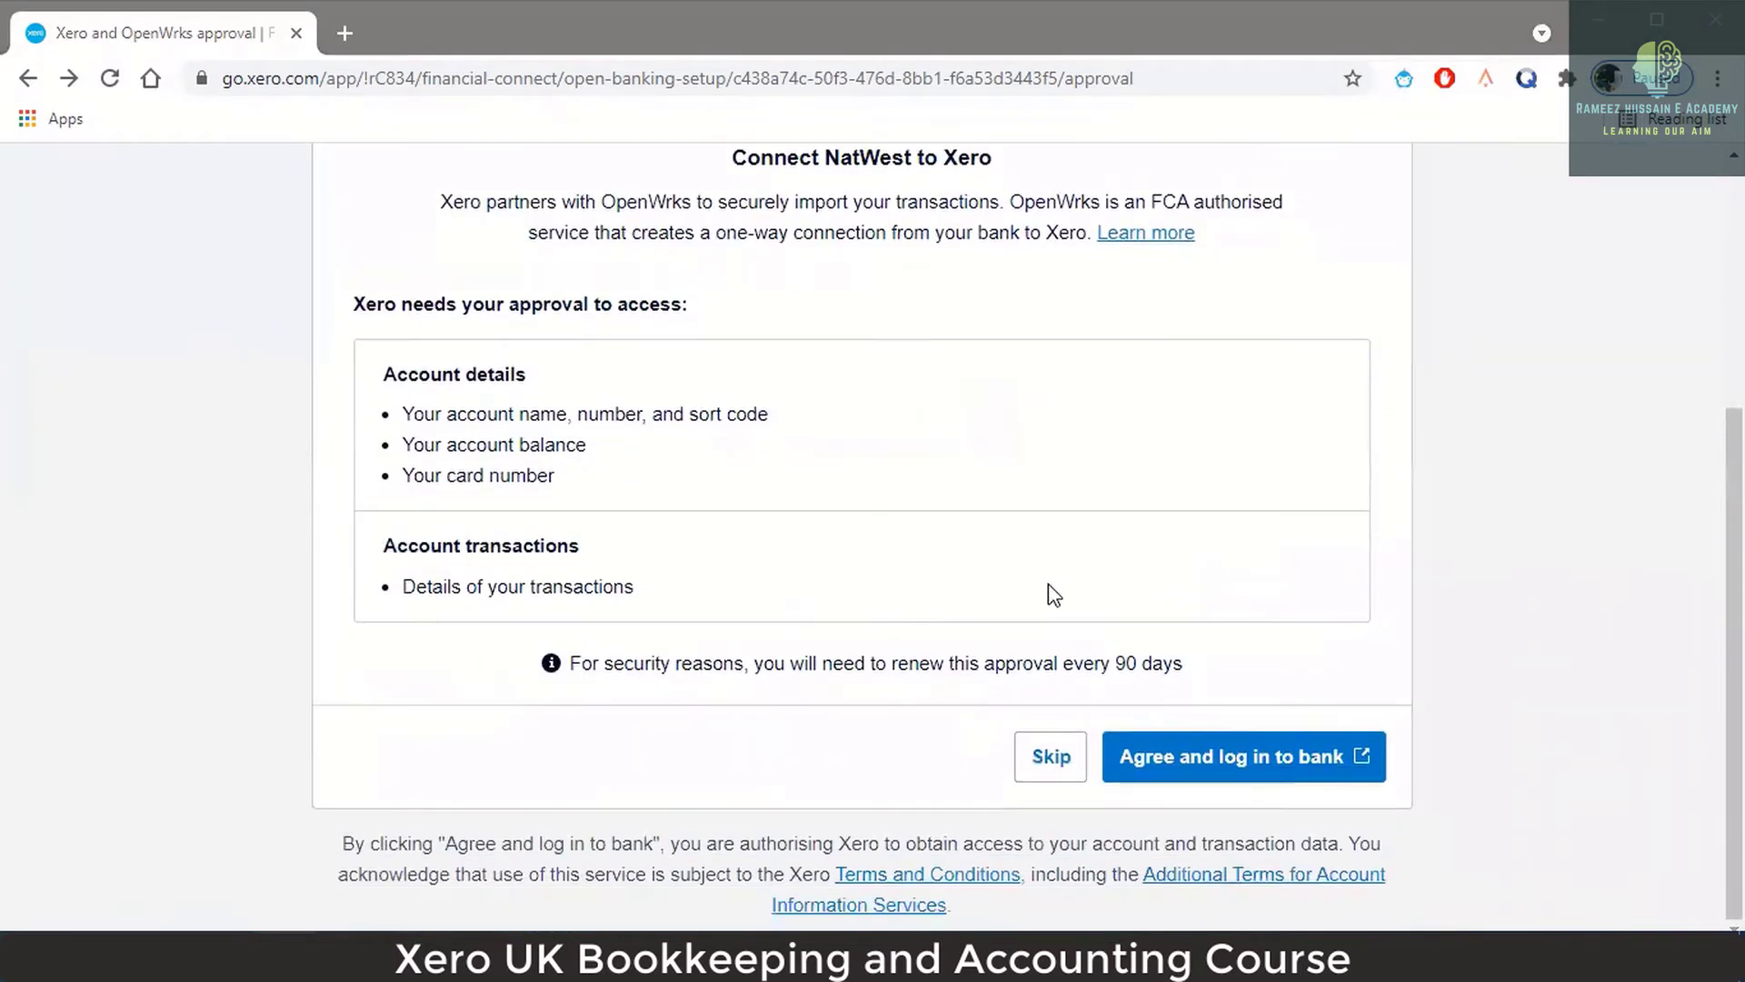
{"action": "left_click", "coordinate": [1043, 764]}
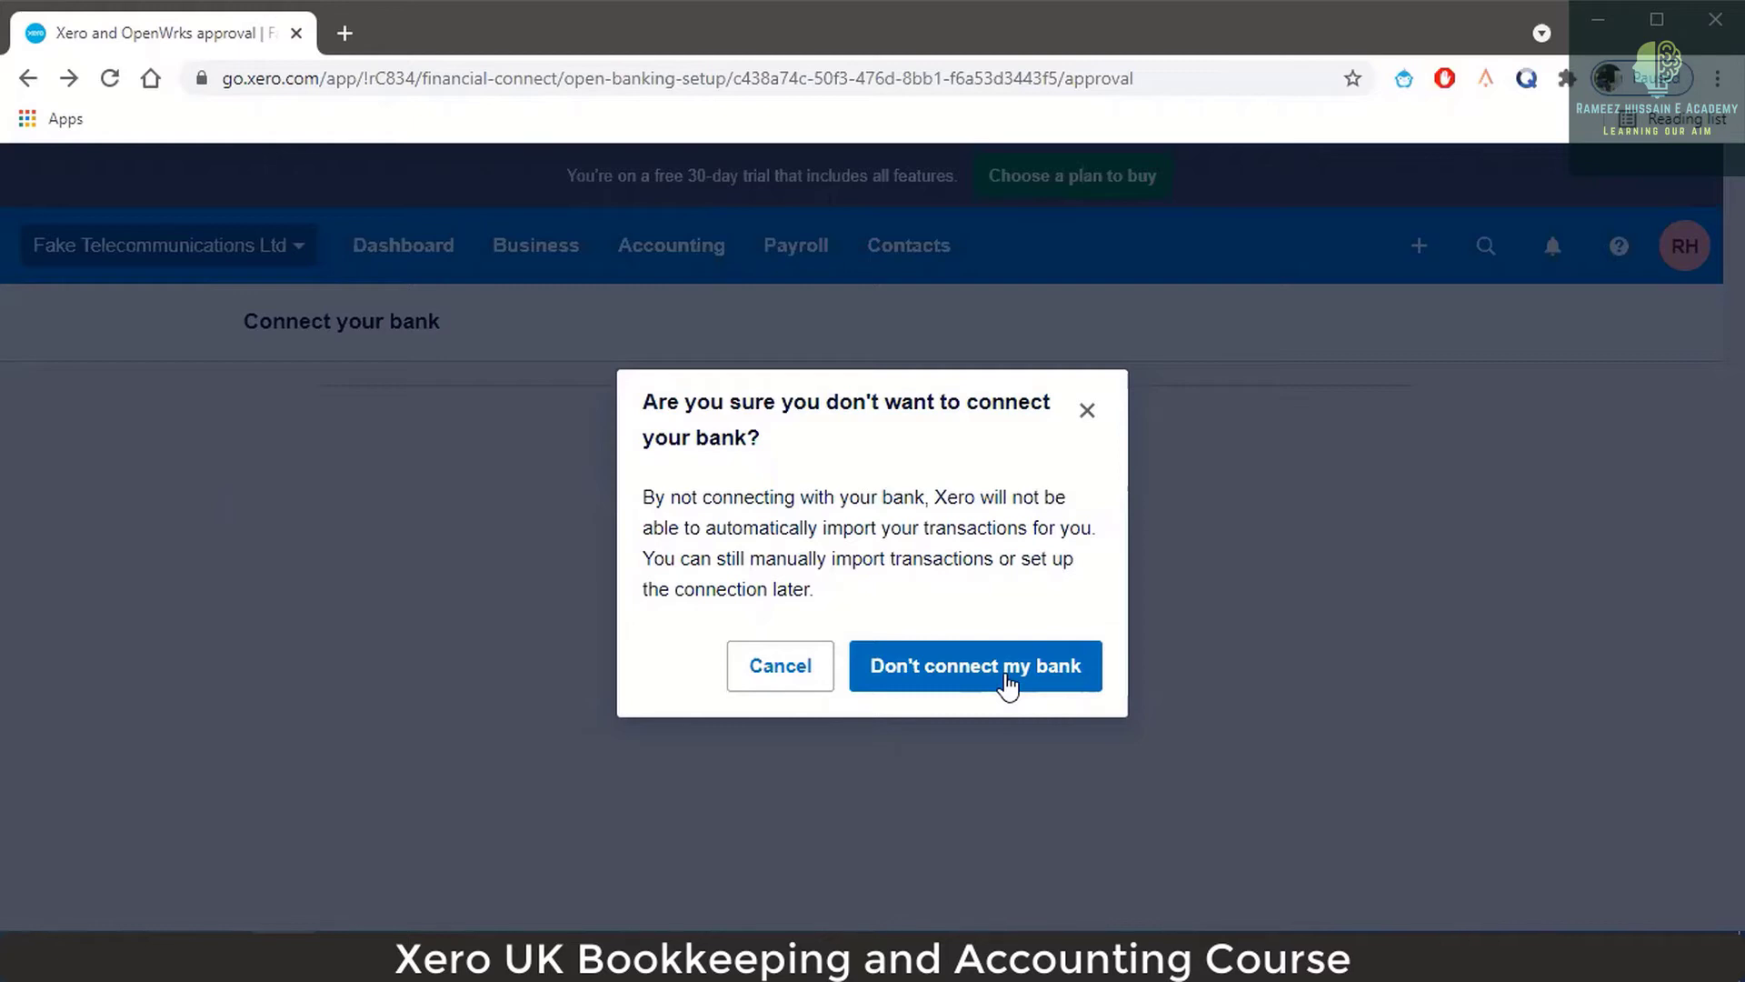
{"action": "left_click", "coordinate": [1007, 683]}
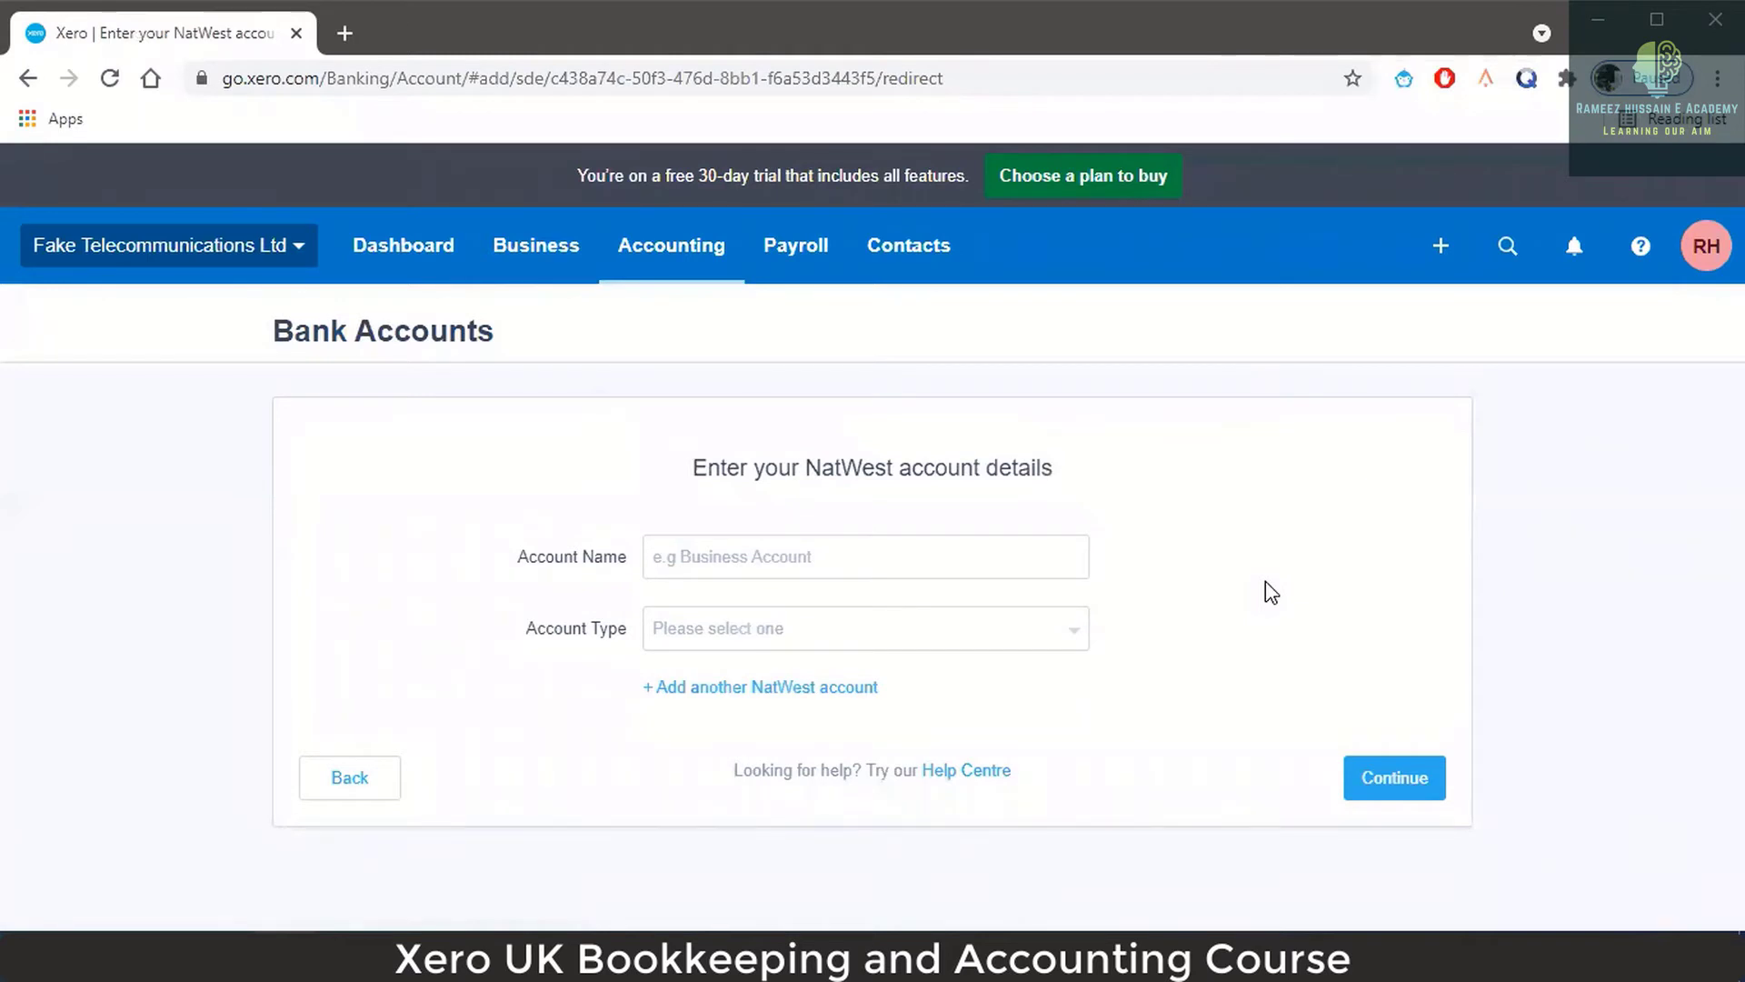
Name the account 'Fake Business Account' and set its type to Everyday (day-to-day).
{"action": "left_click", "coordinate": [841, 553]}
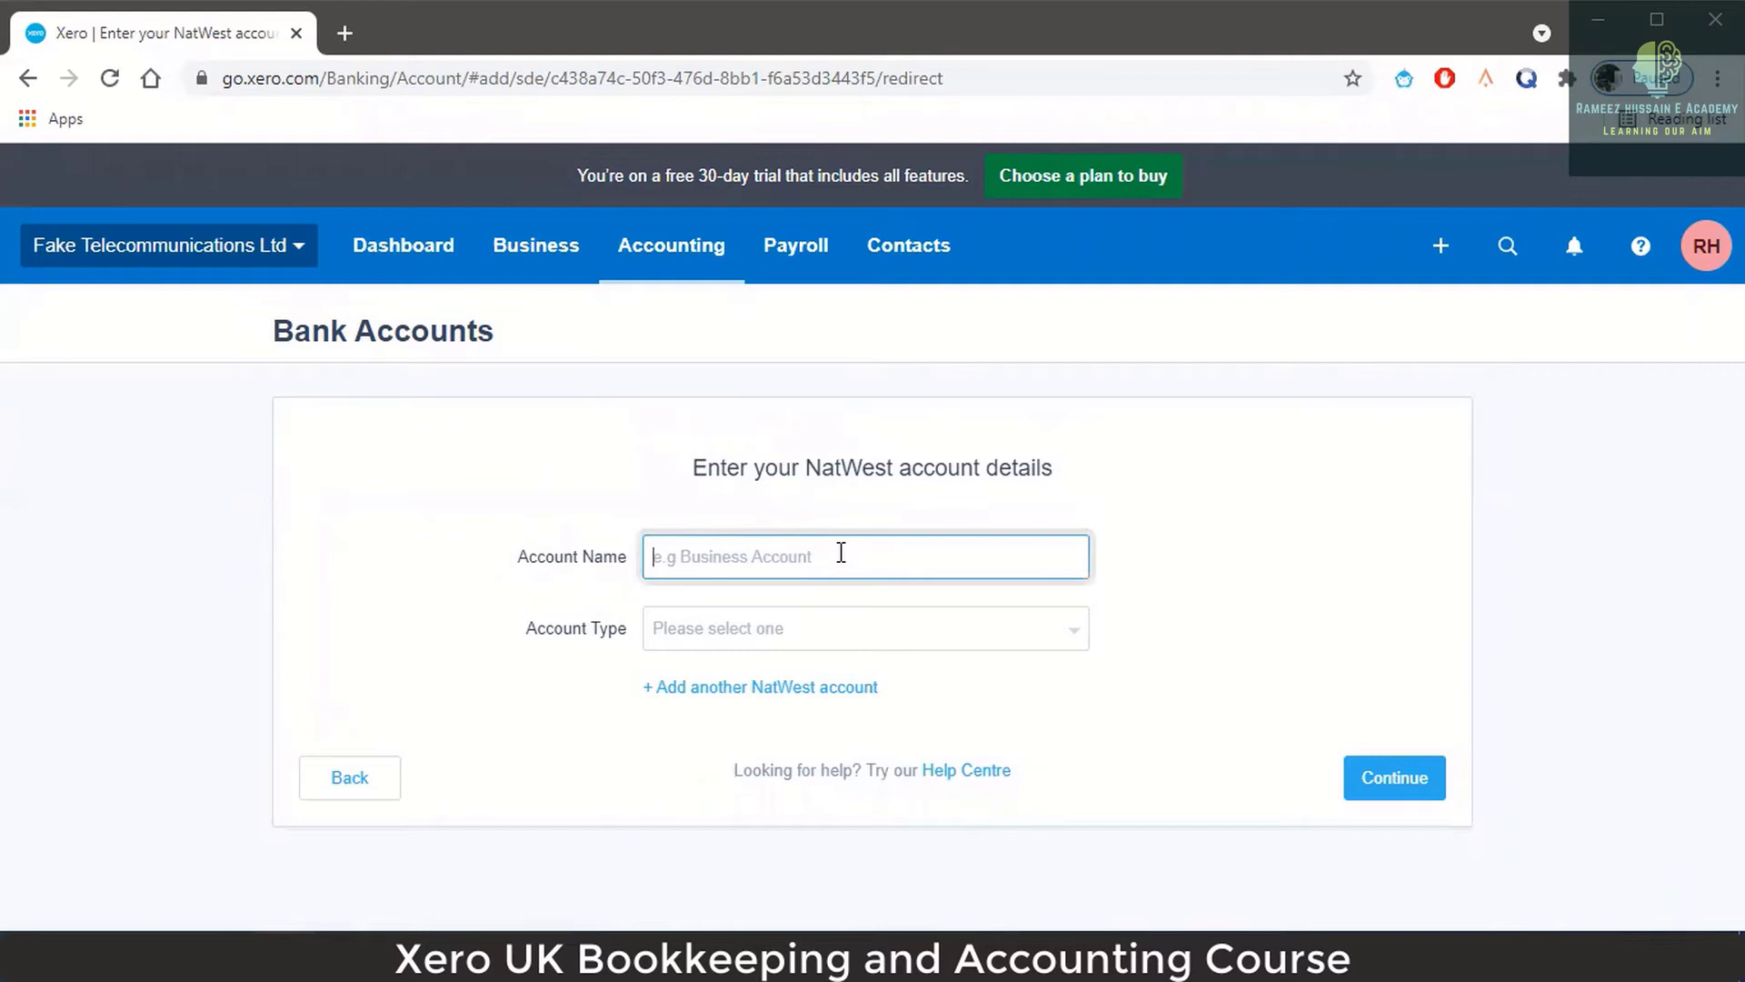
{"action": "type", "text": "Fake "}
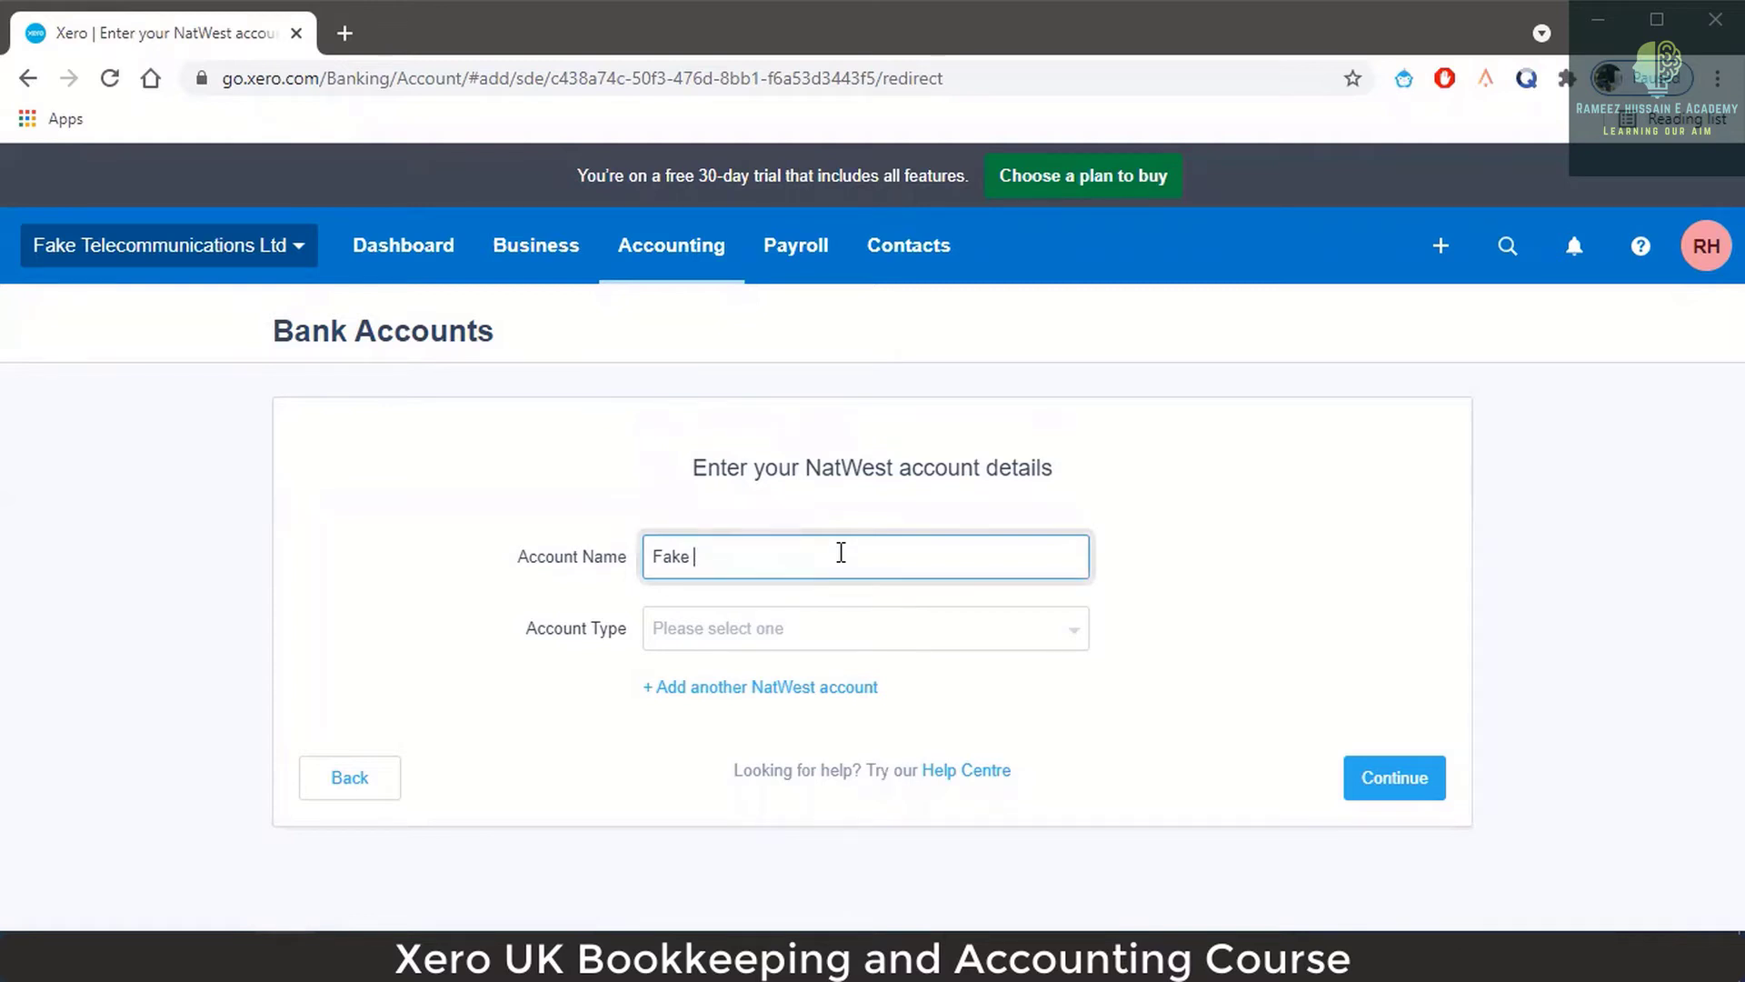
{"action": "type", "text": "Bank Account"}
{"action": "left_click_drag", "start_coordinate": [703, 552], "coordinate": [733, 552]}
{"action": "type", "text": "Business"}
{"action": "left_click", "coordinate": [876, 559]}
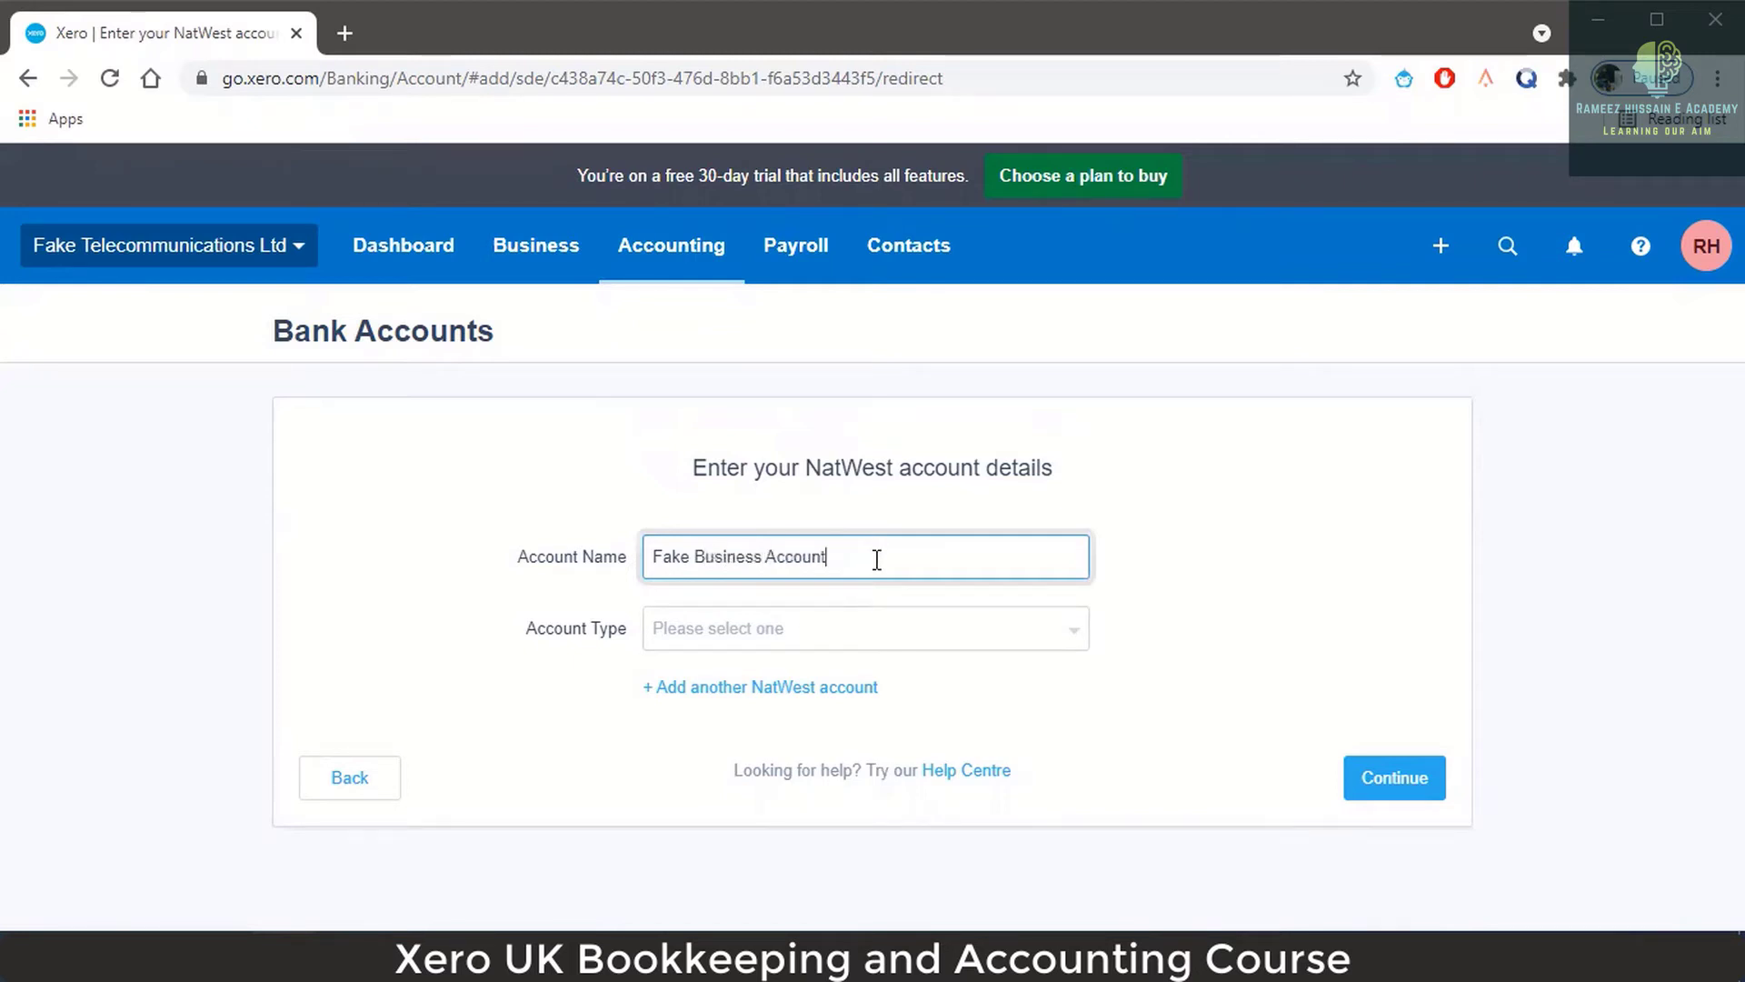
{"action": "left_click", "coordinate": [898, 641]}
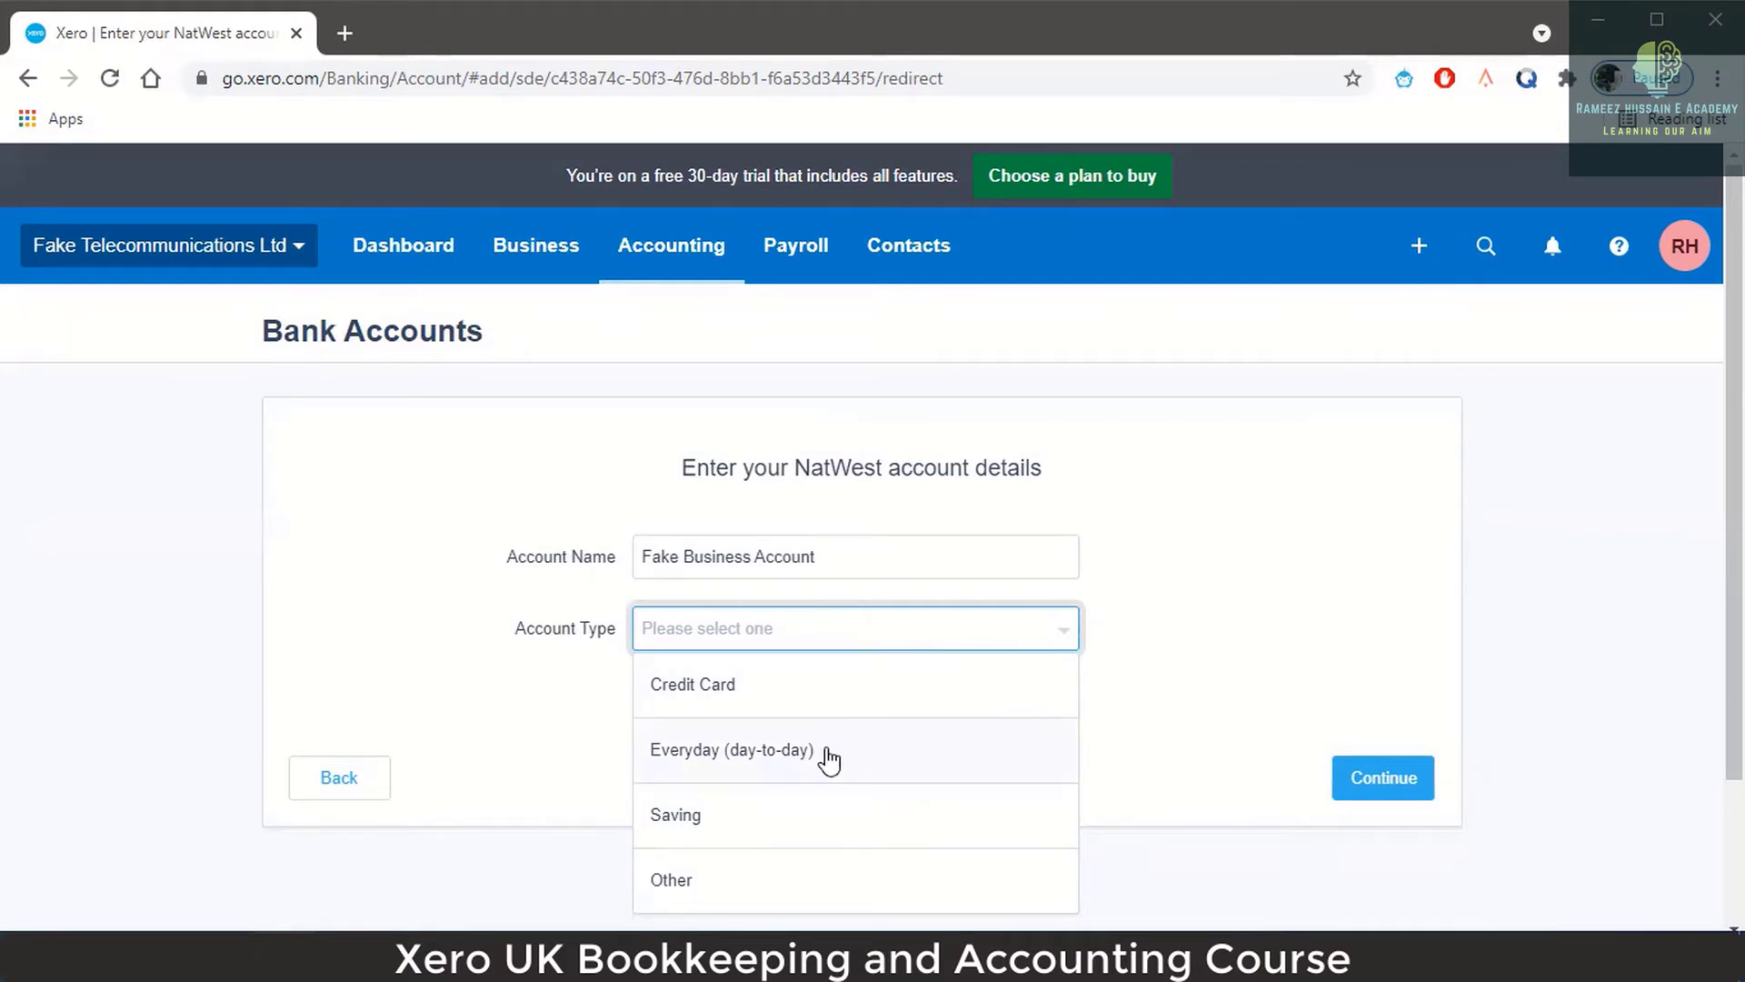
{"action": "scroll", "coordinate": [789, 812], "scroll_direction": "down", "scroll_amount": 1}
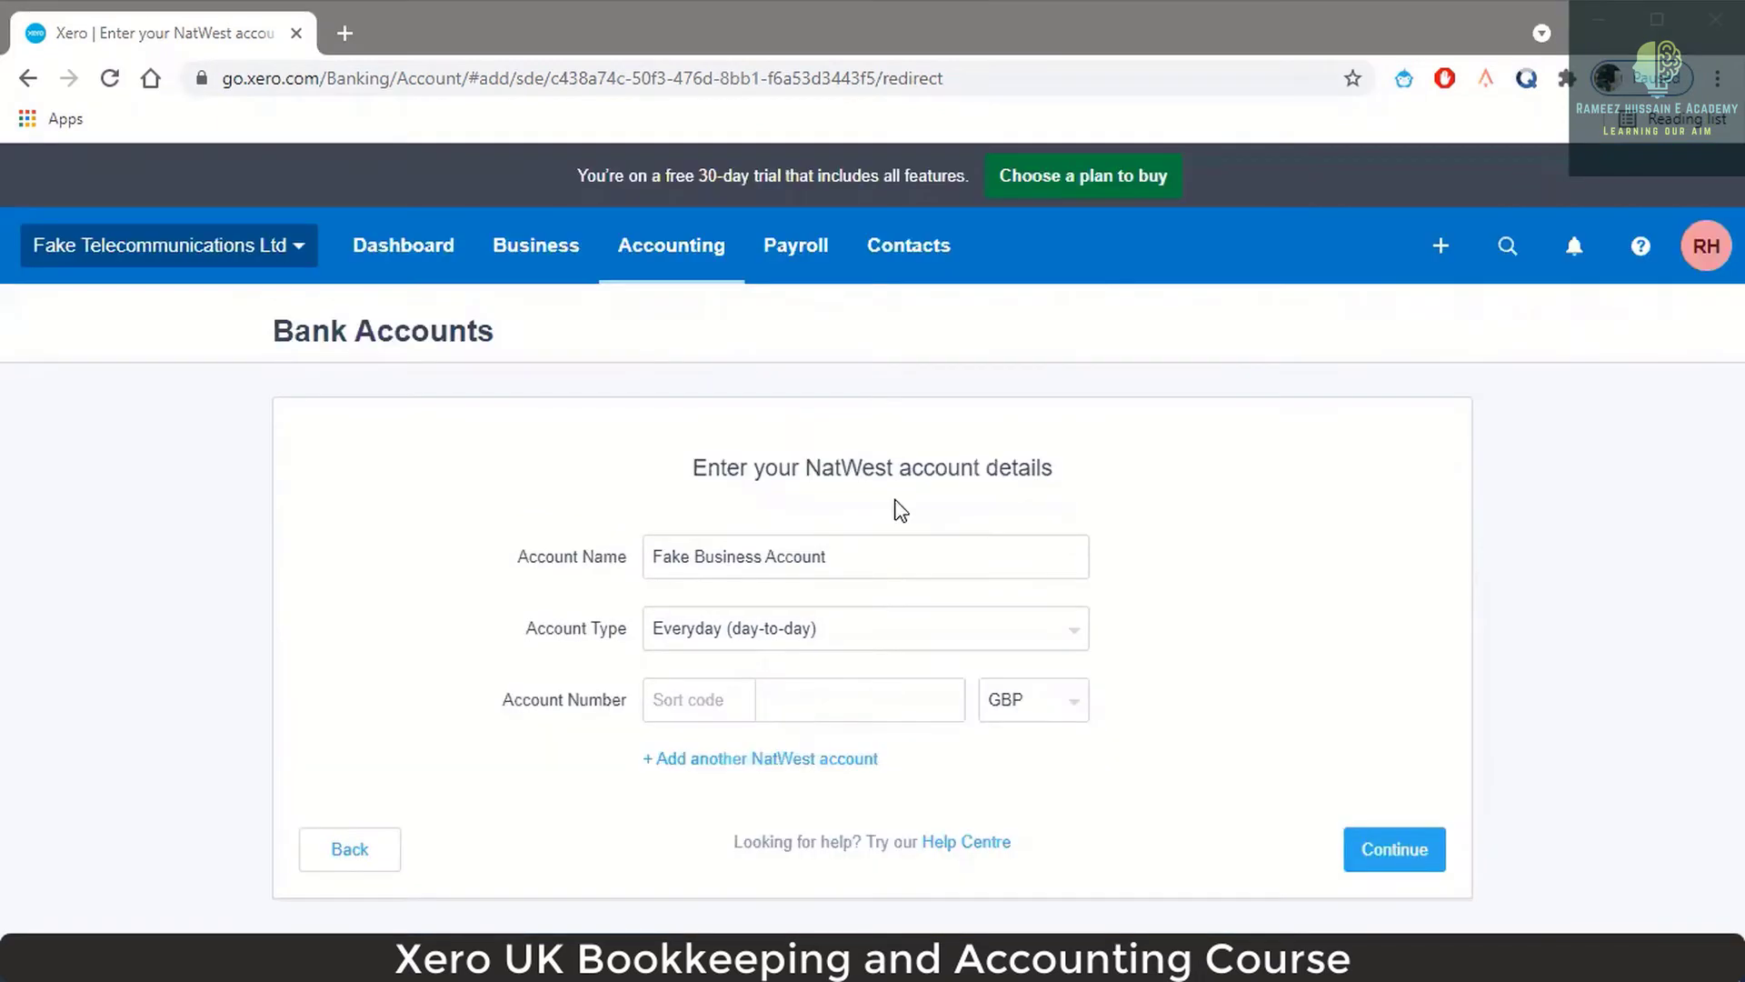
Enter the account's sort code and account number, then continue to add the account.
{"action": "left_click", "coordinate": [708, 701]}
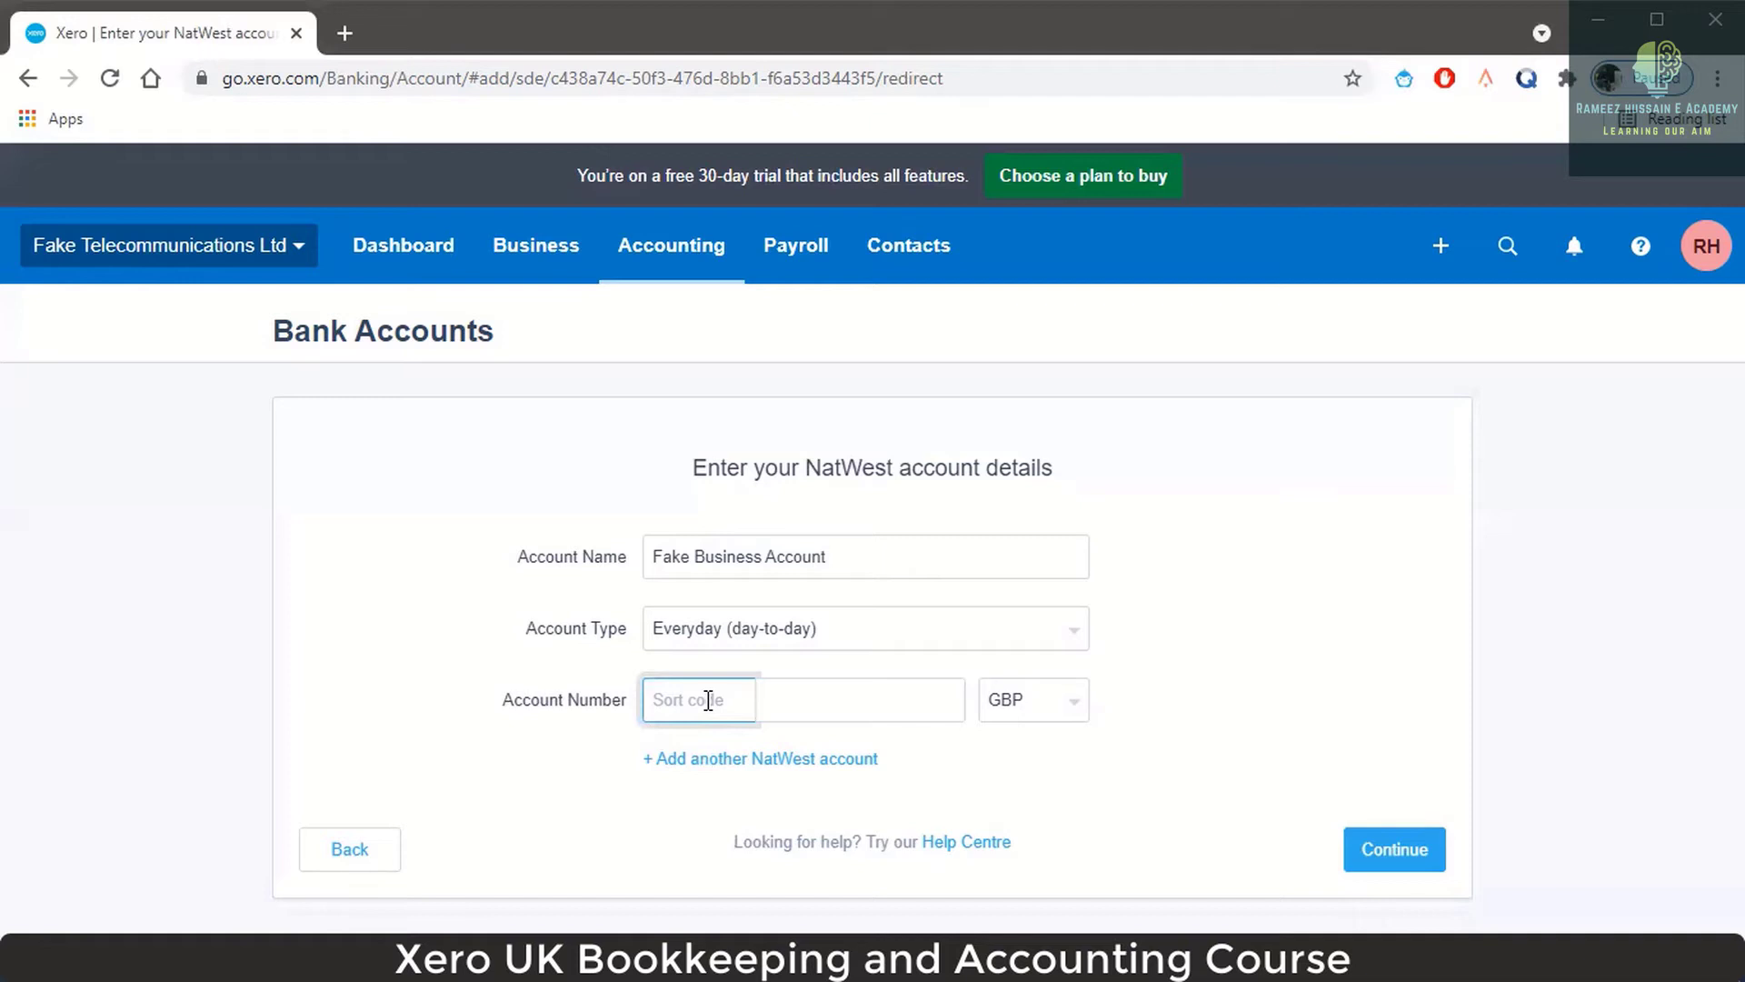
{"action": "type", "text": "23-1"}
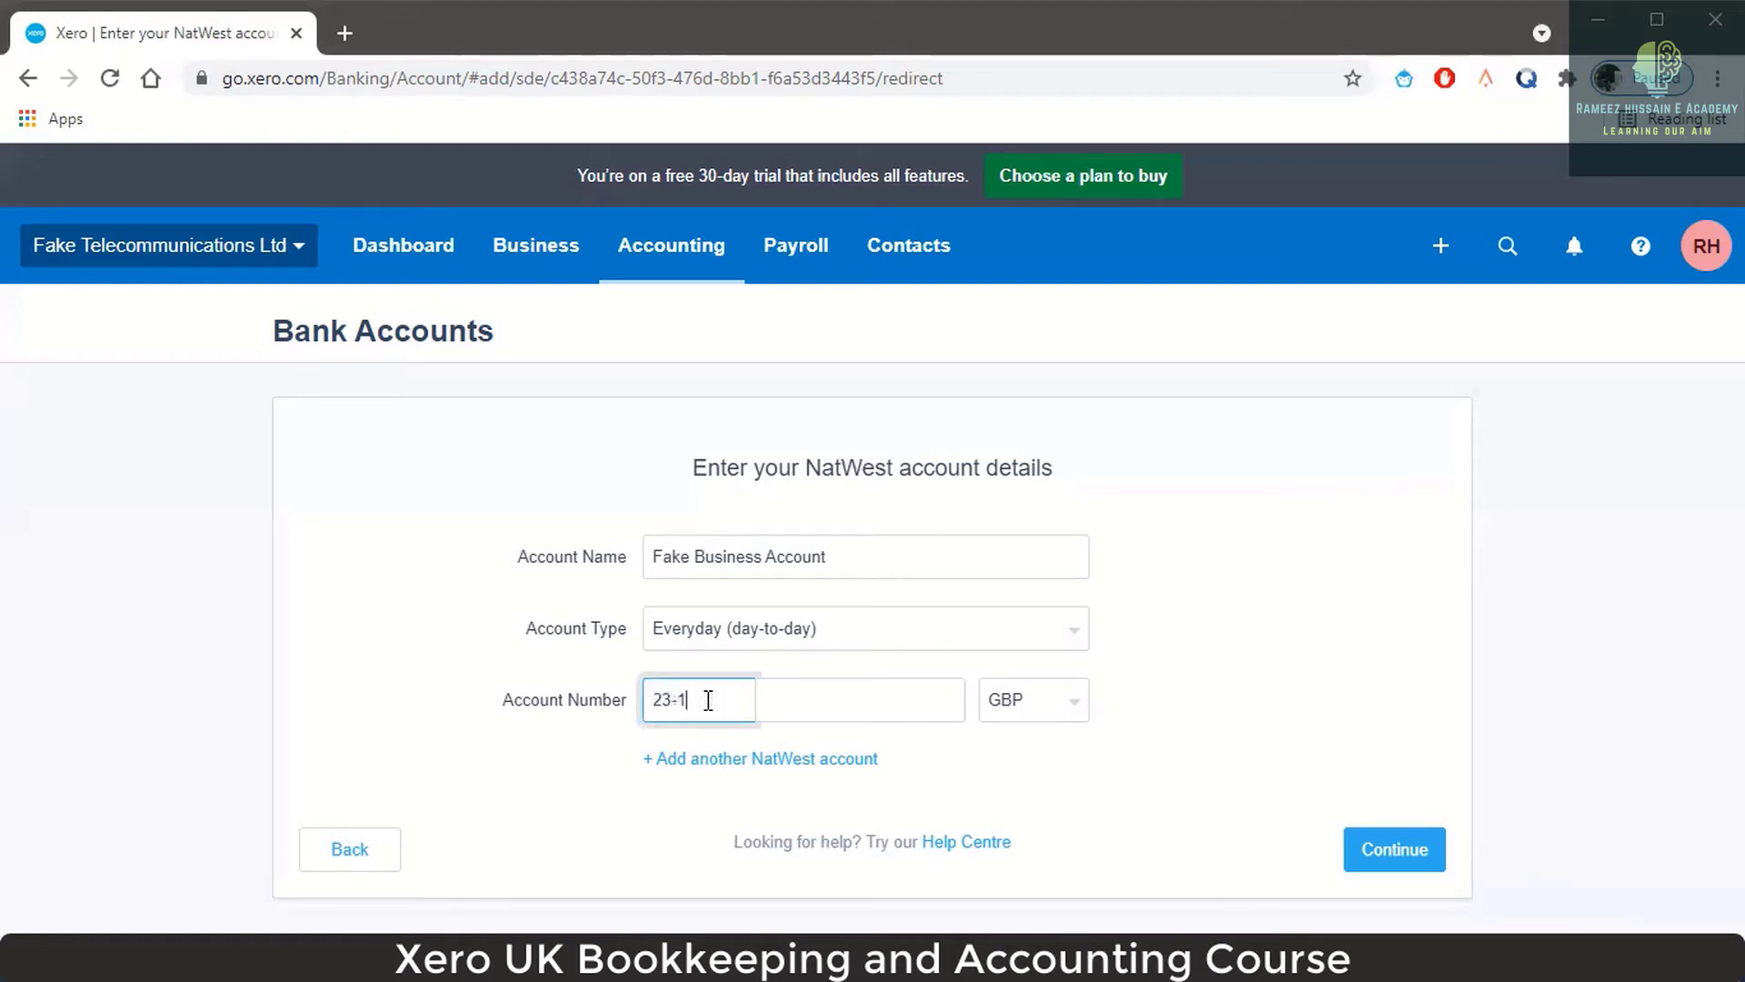
{"action": "type", "text": "4-17"}
{"action": "left_click", "coordinate": [905, 713]}
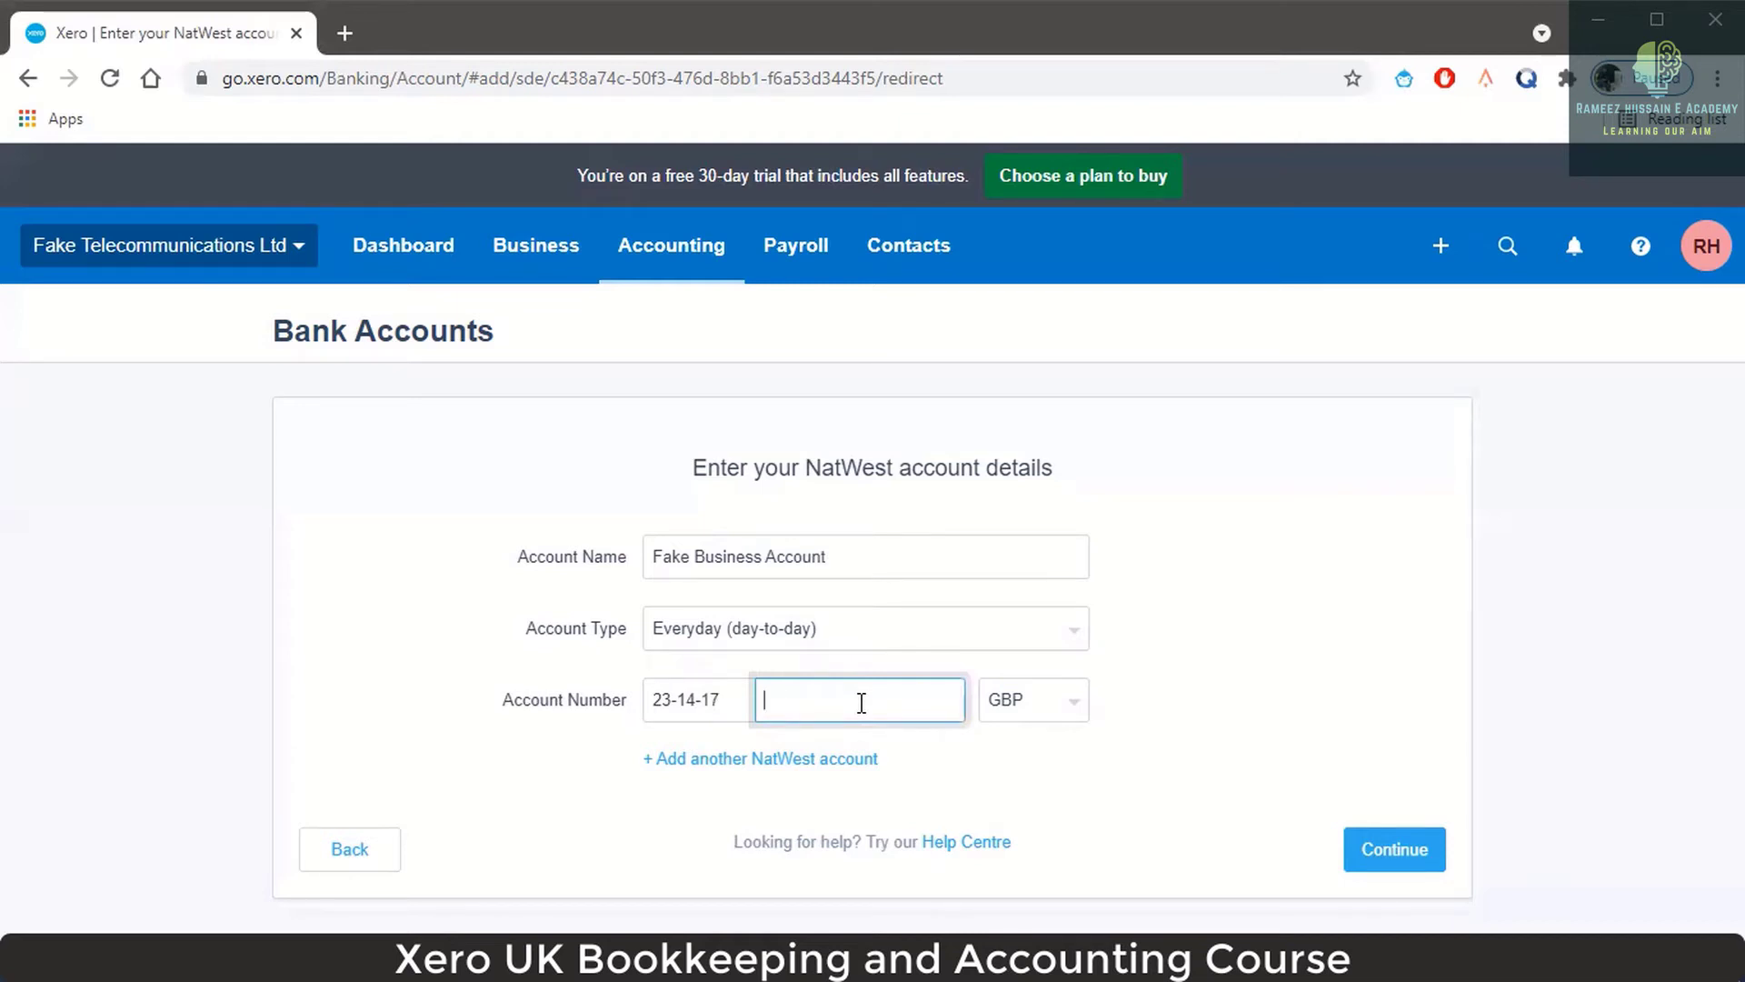
{"action": "left_click", "coordinate": [1374, 850]}
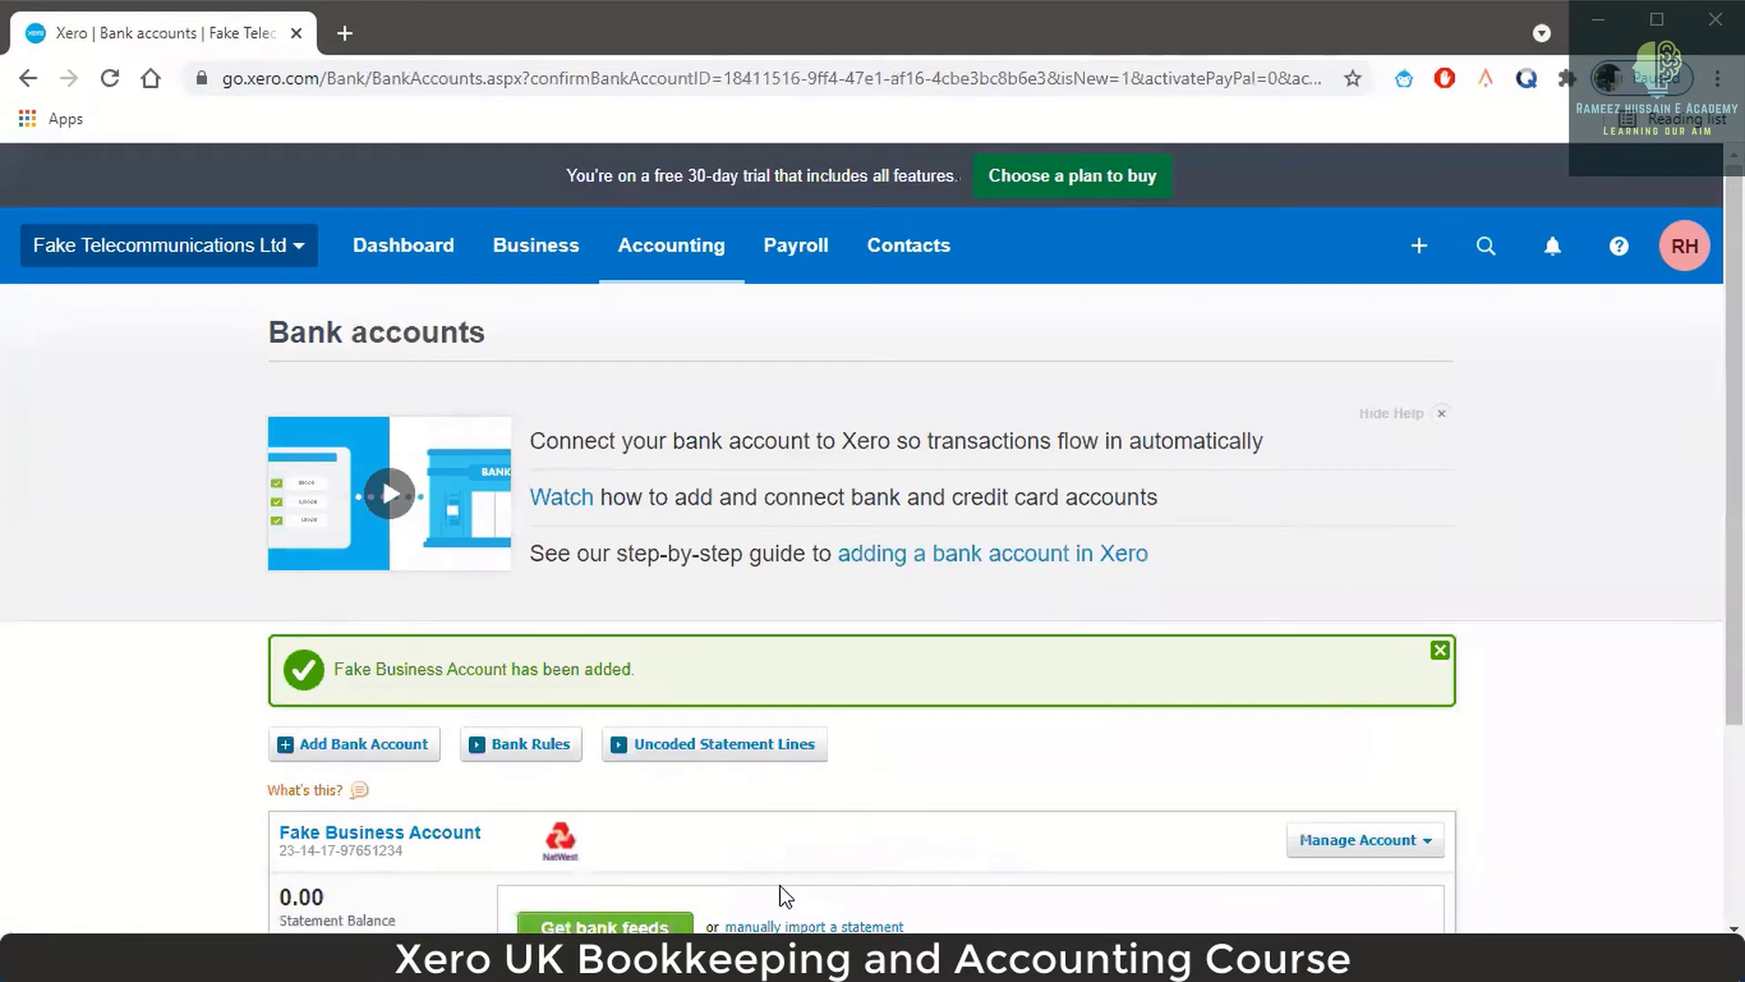
Scroll the Bank accounts page down to the new Fake Business Account with 0.00 balance.
{"action": "scroll", "coordinate": [780, 885], "scroll_direction": "down", "scroll_amount": 1}
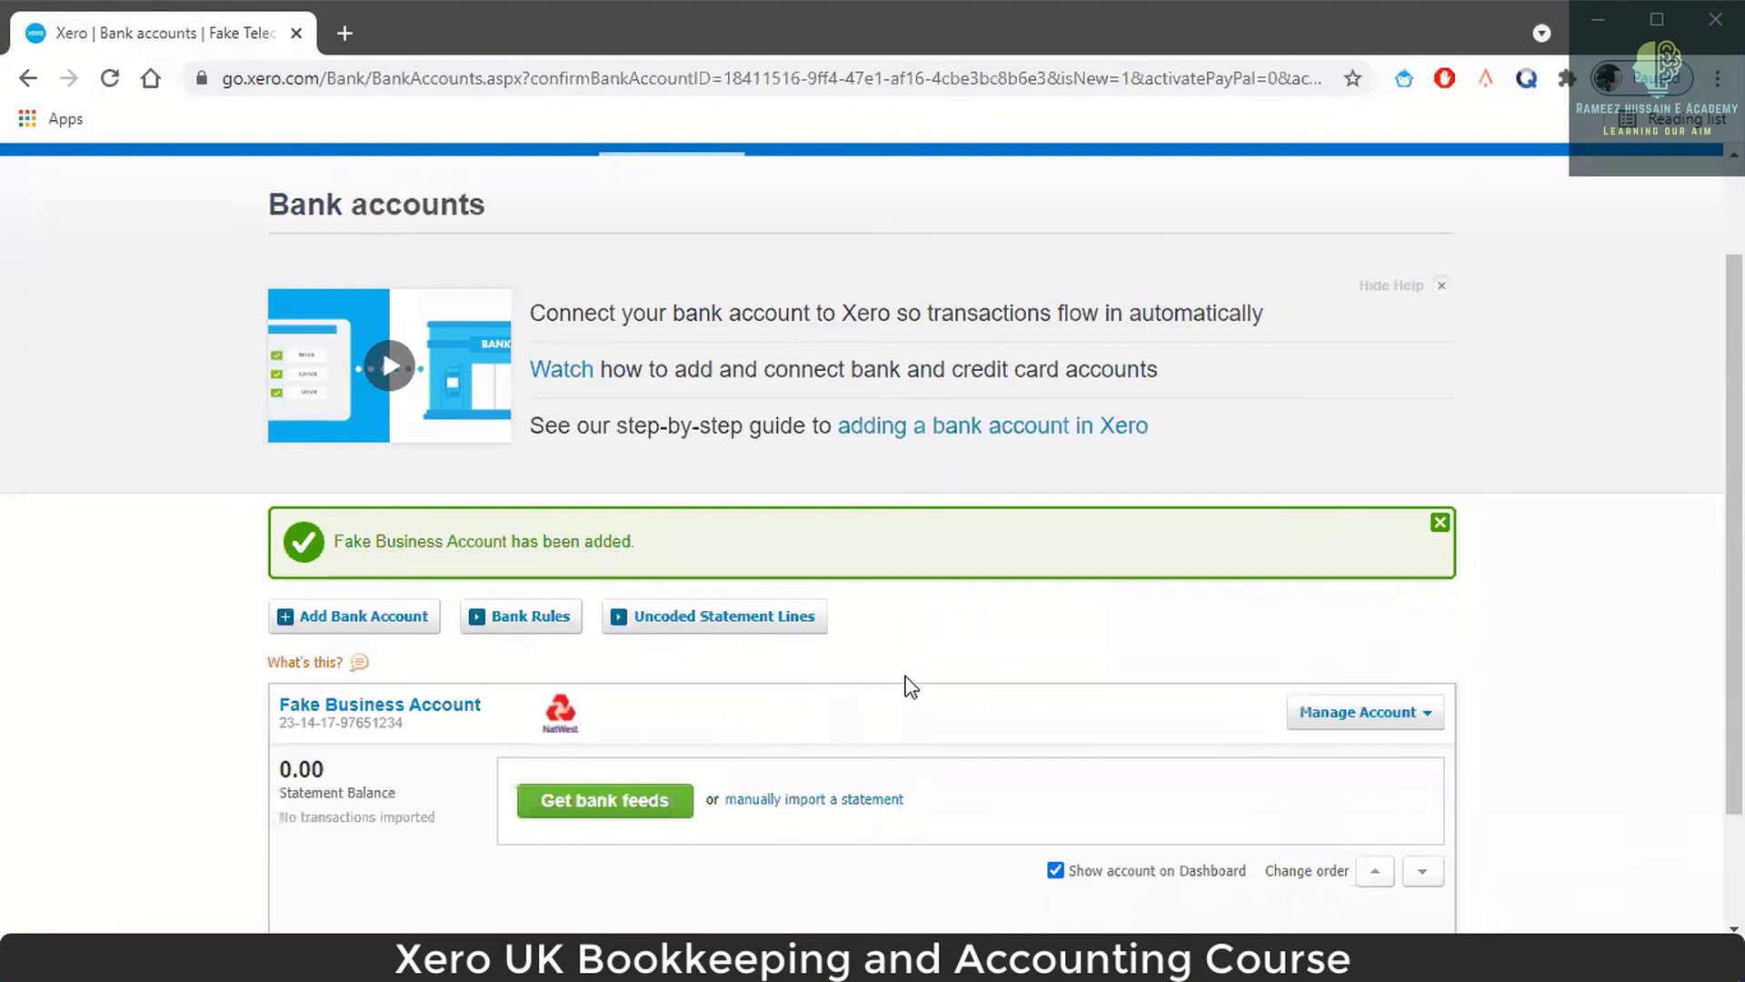
{"action": "scroll", "coordinate": [941, 727], "scroll_direction": "down", "scroll_amount": 1}
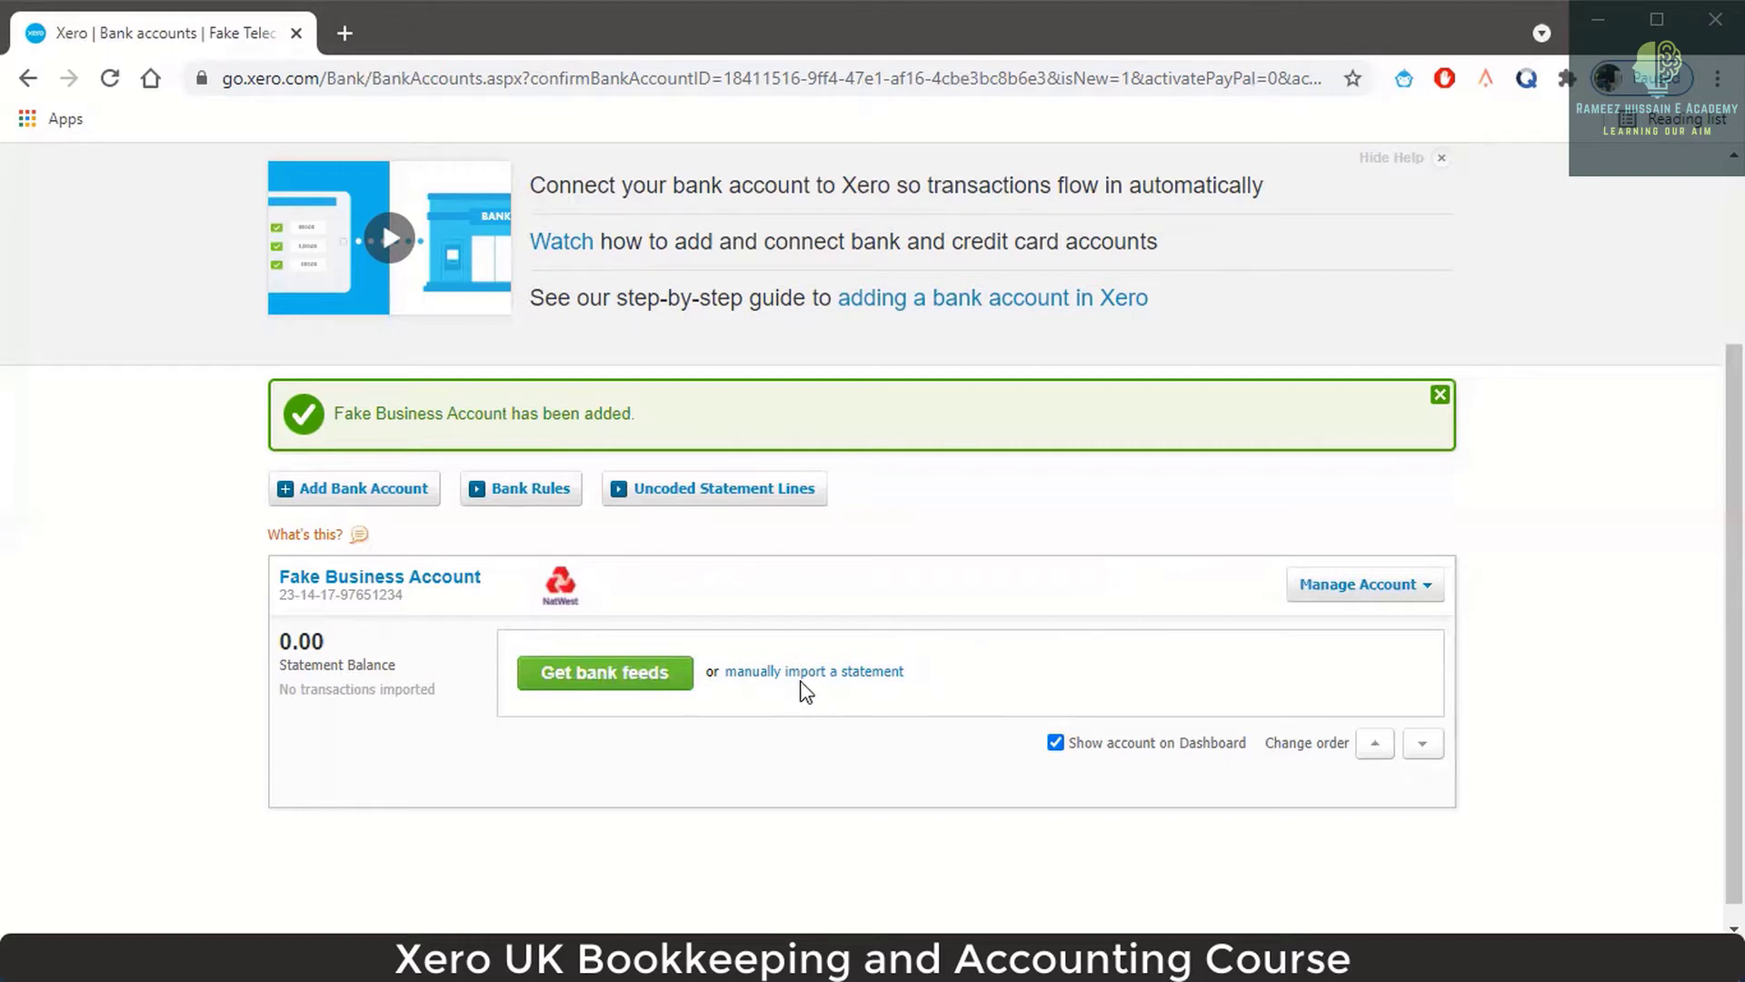
Download the StatementImportTemplate CSV to the Desktop and open it.
{"action": "left_click", "coordinate": [849, 678]}
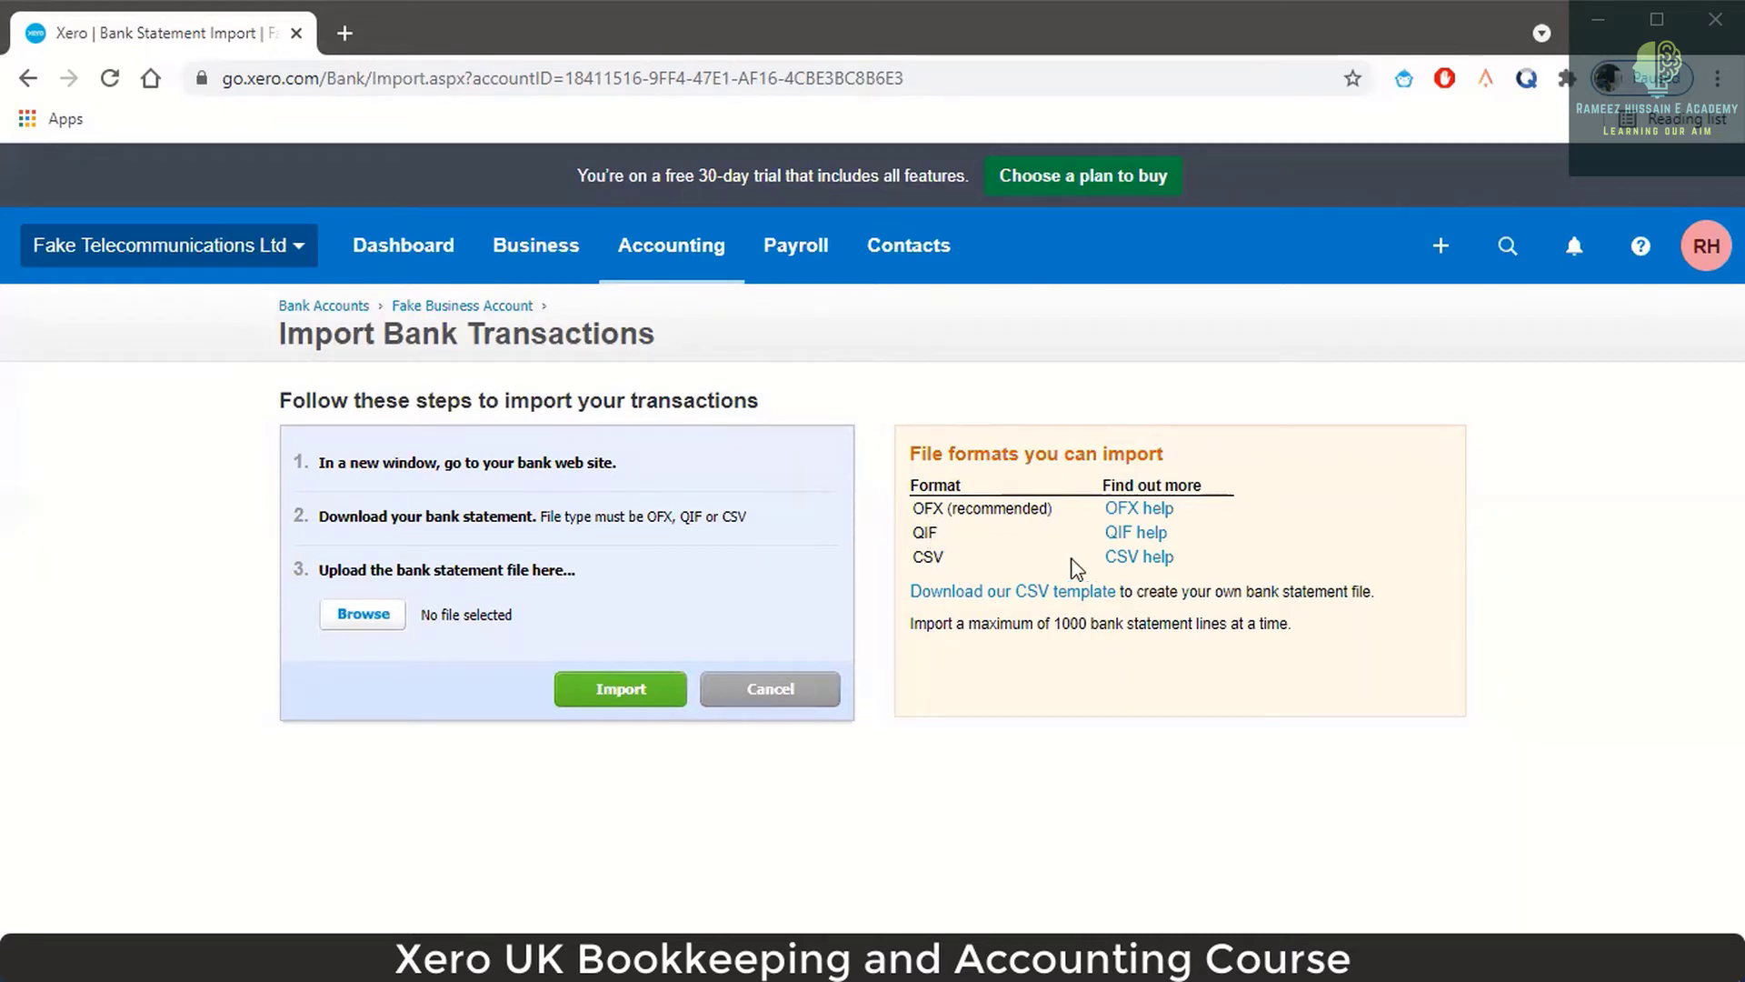
{"action": "left_click", "coordinate": [1076, 605]}
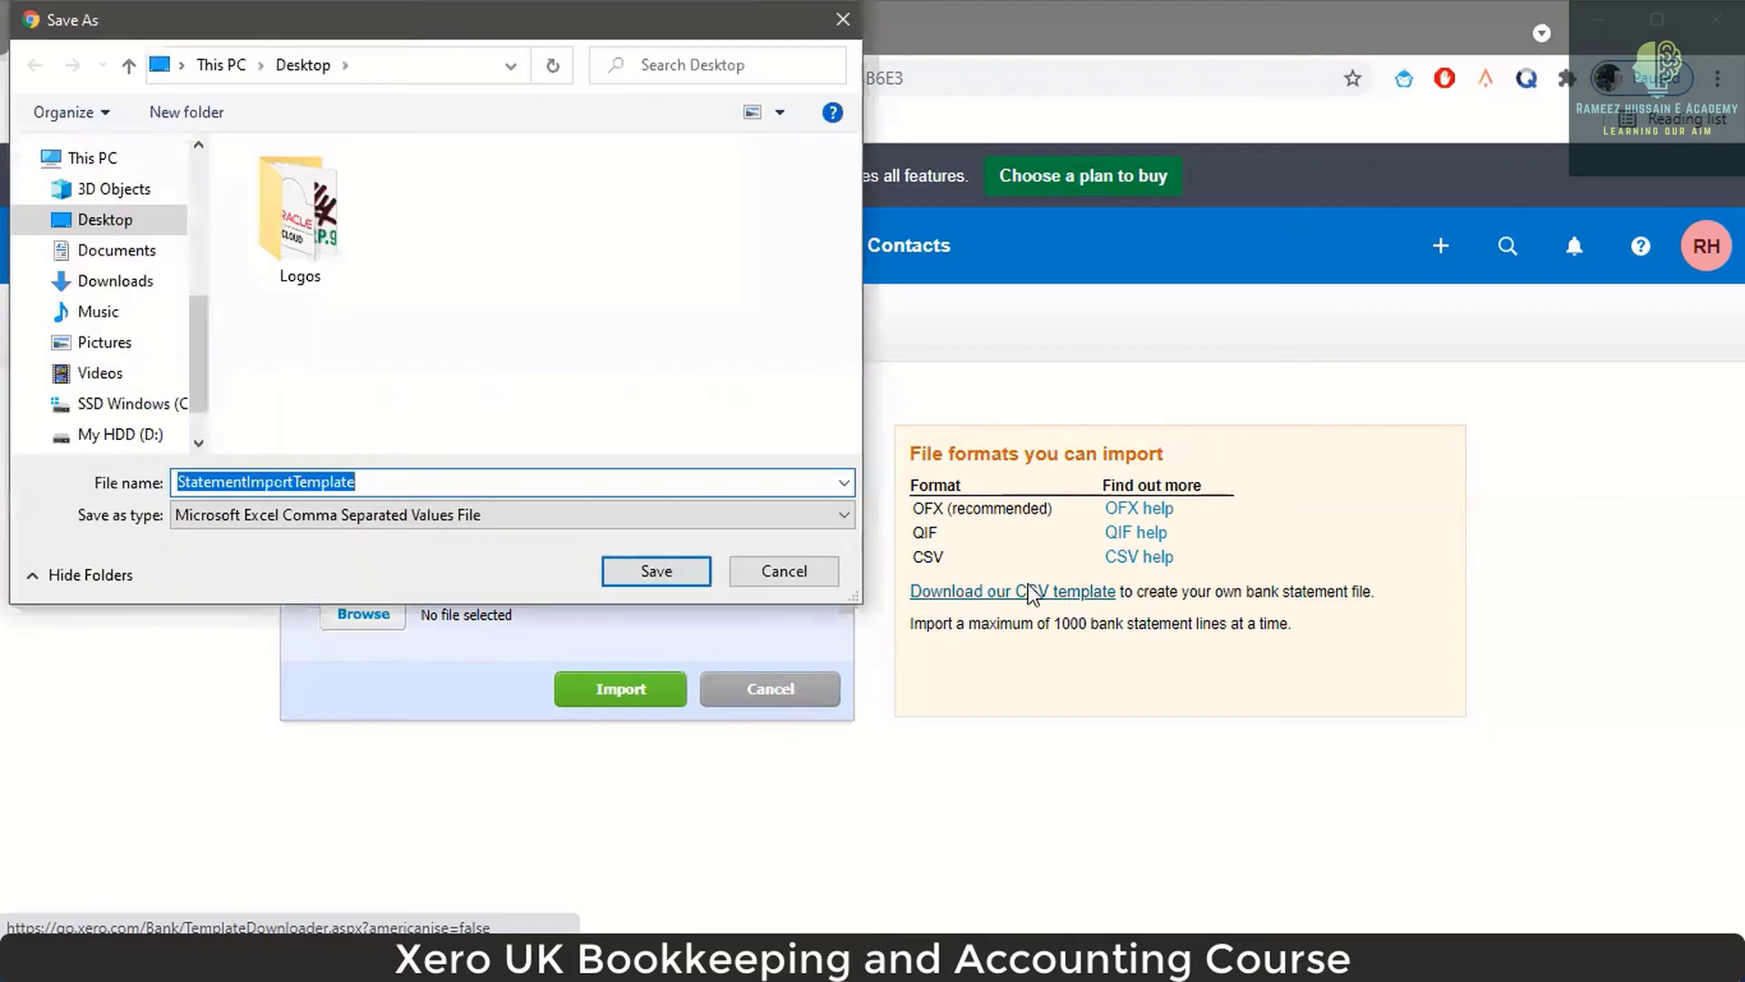
{"action": "left_click", "coordinate": [657, 571]}
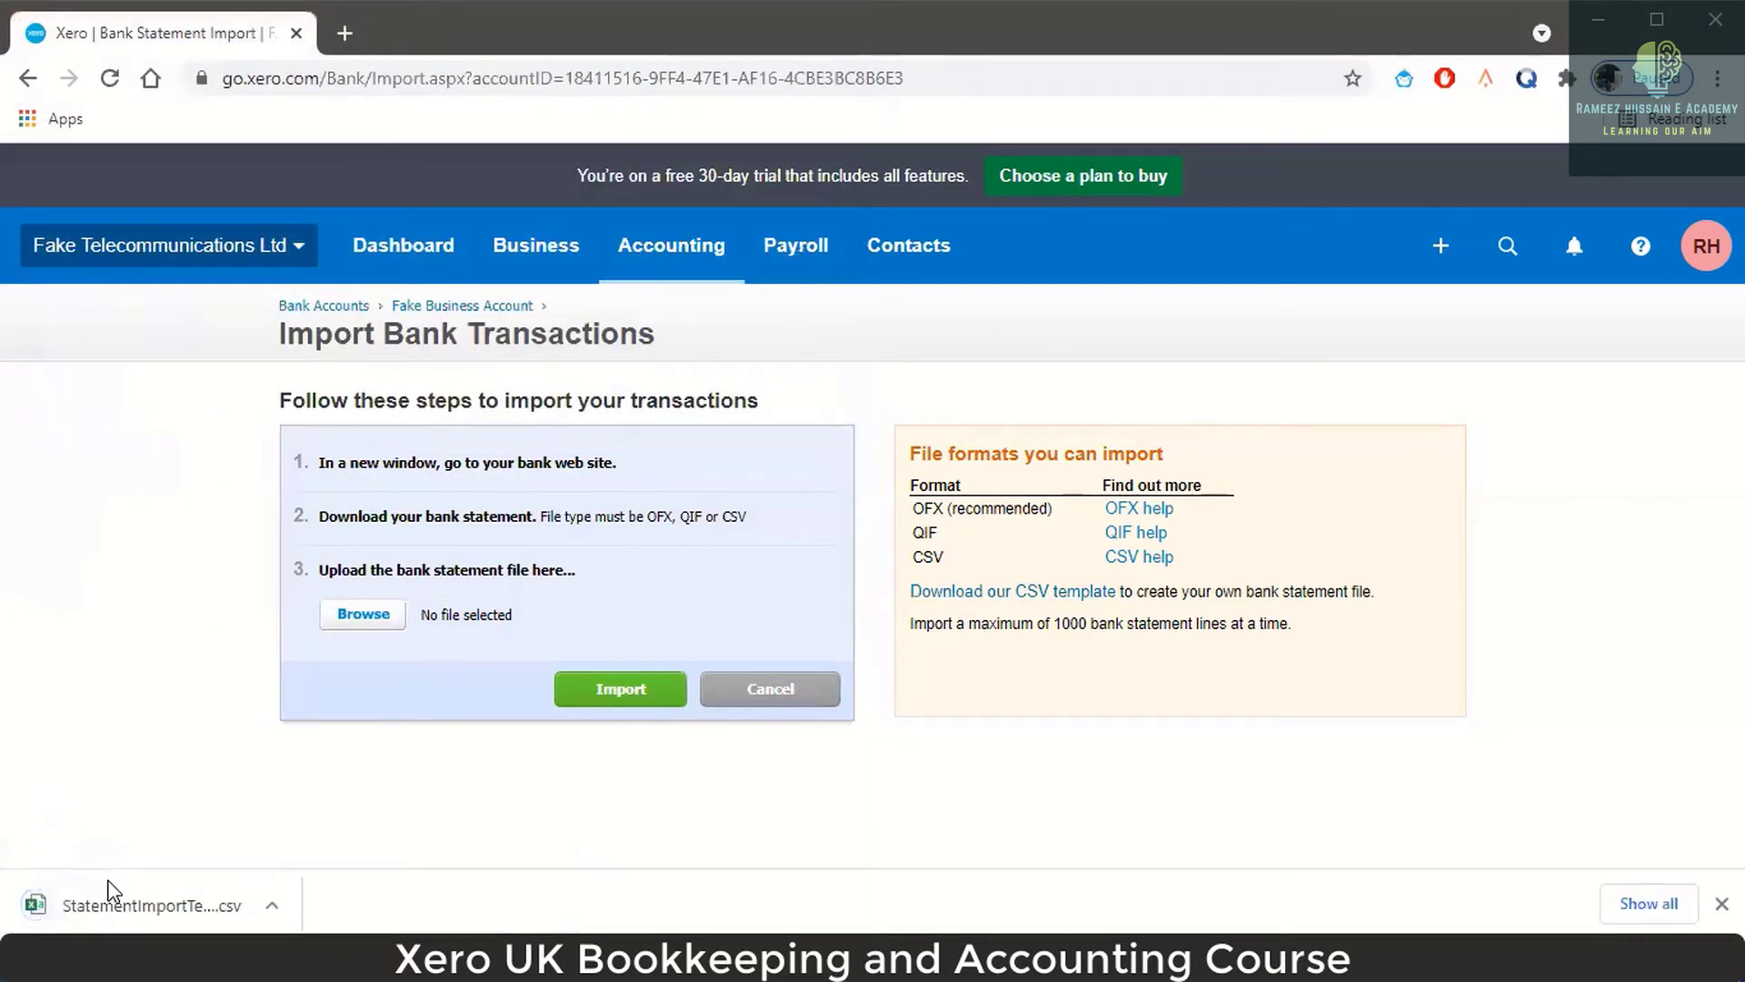
{"action": "left_click", "coordinate": [108, 891]}
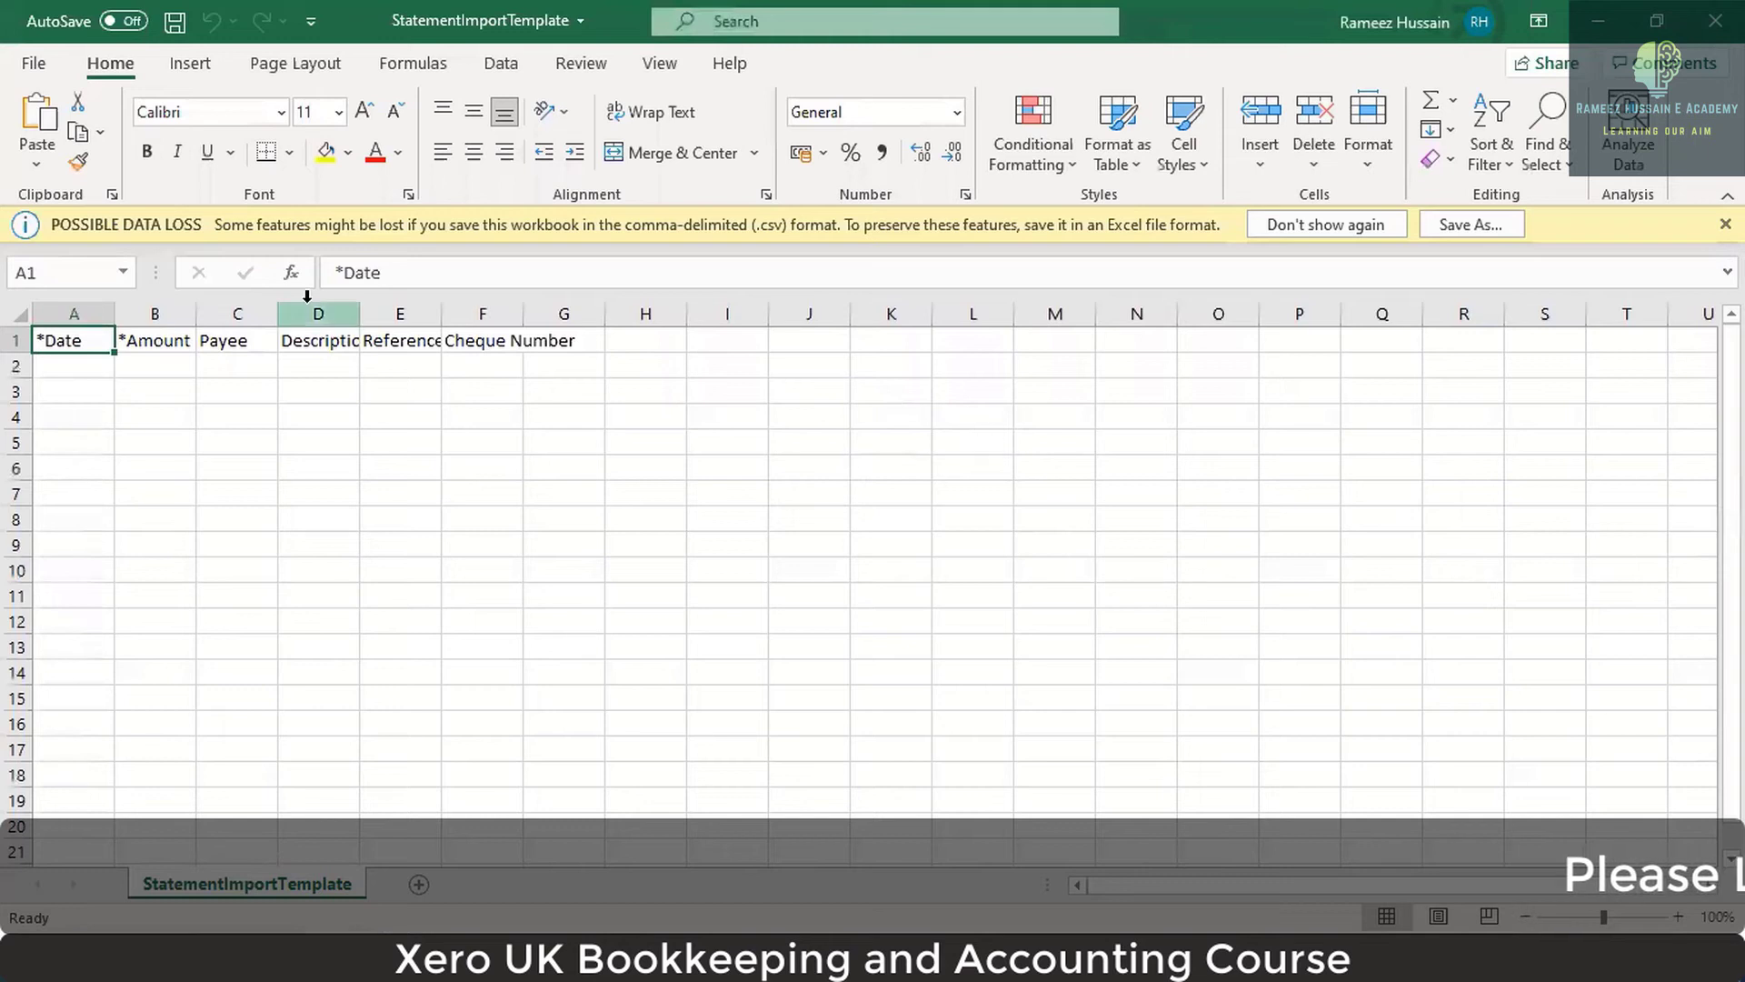
Auto-fit every template column so all headers, including Description and Cheque Number, show in full.
{"action": "left_click", "coordinate": [20, 313]}
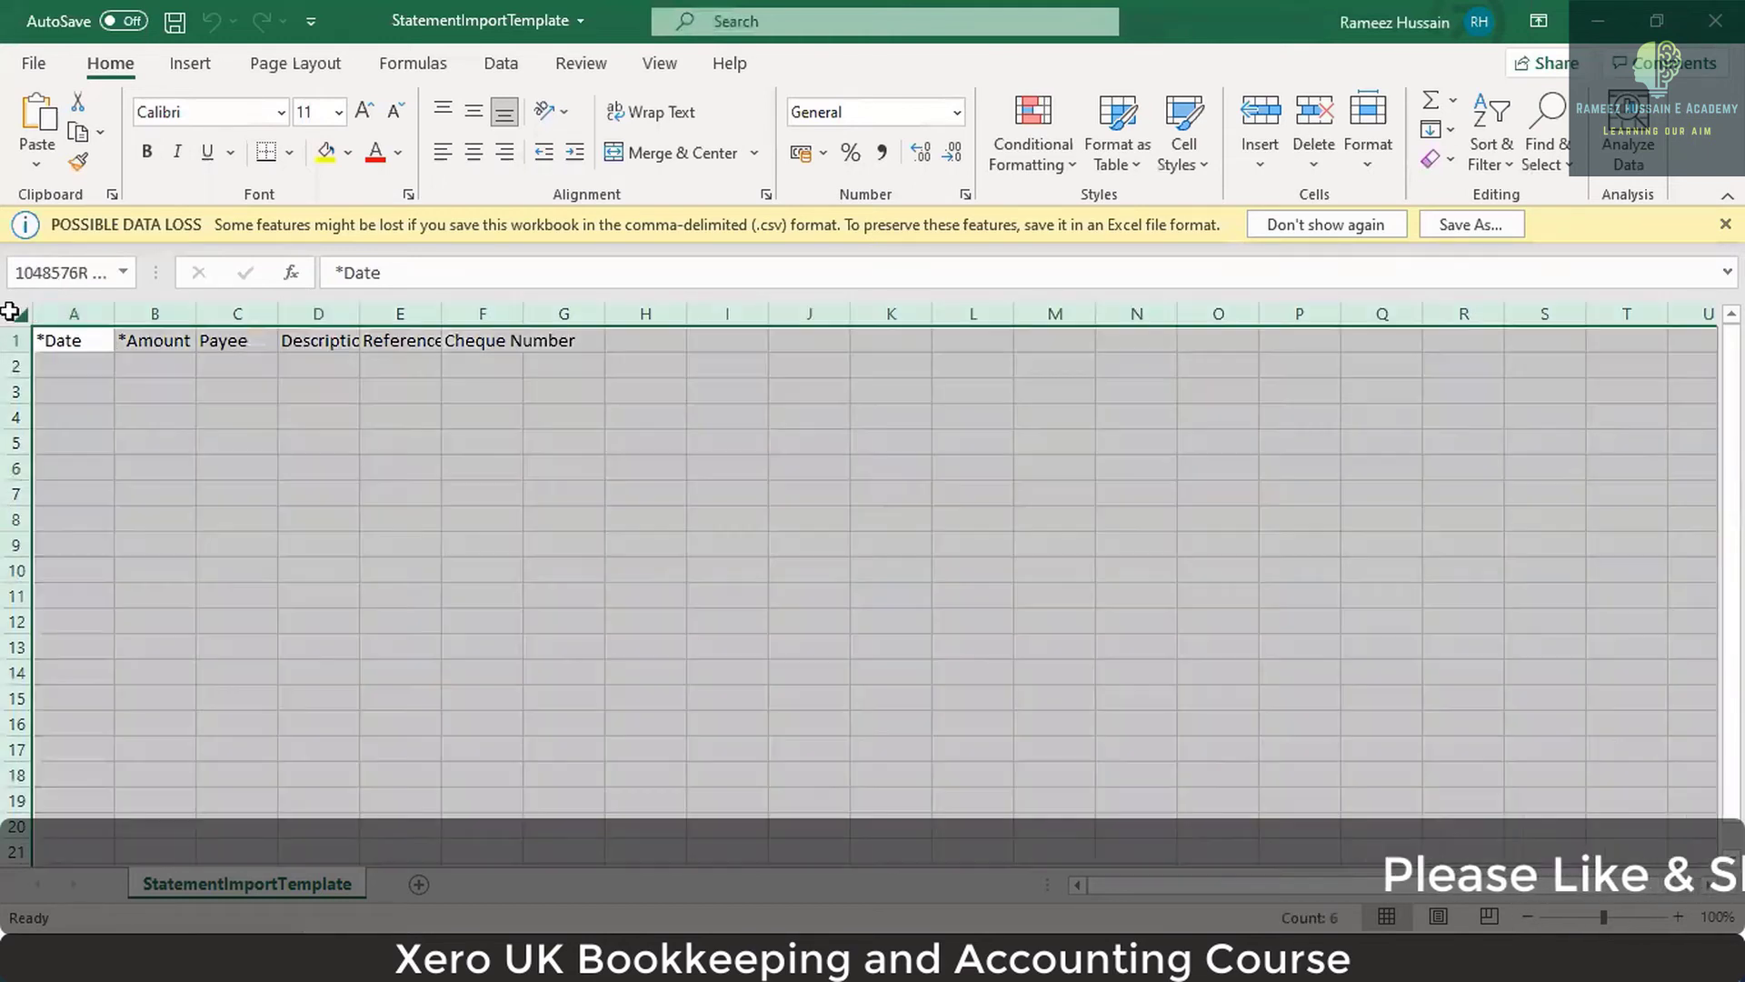
{"action": "double_click", "coordinate": [114, 310]}
{"action": "left_click", "coordinate": [318, 361]}
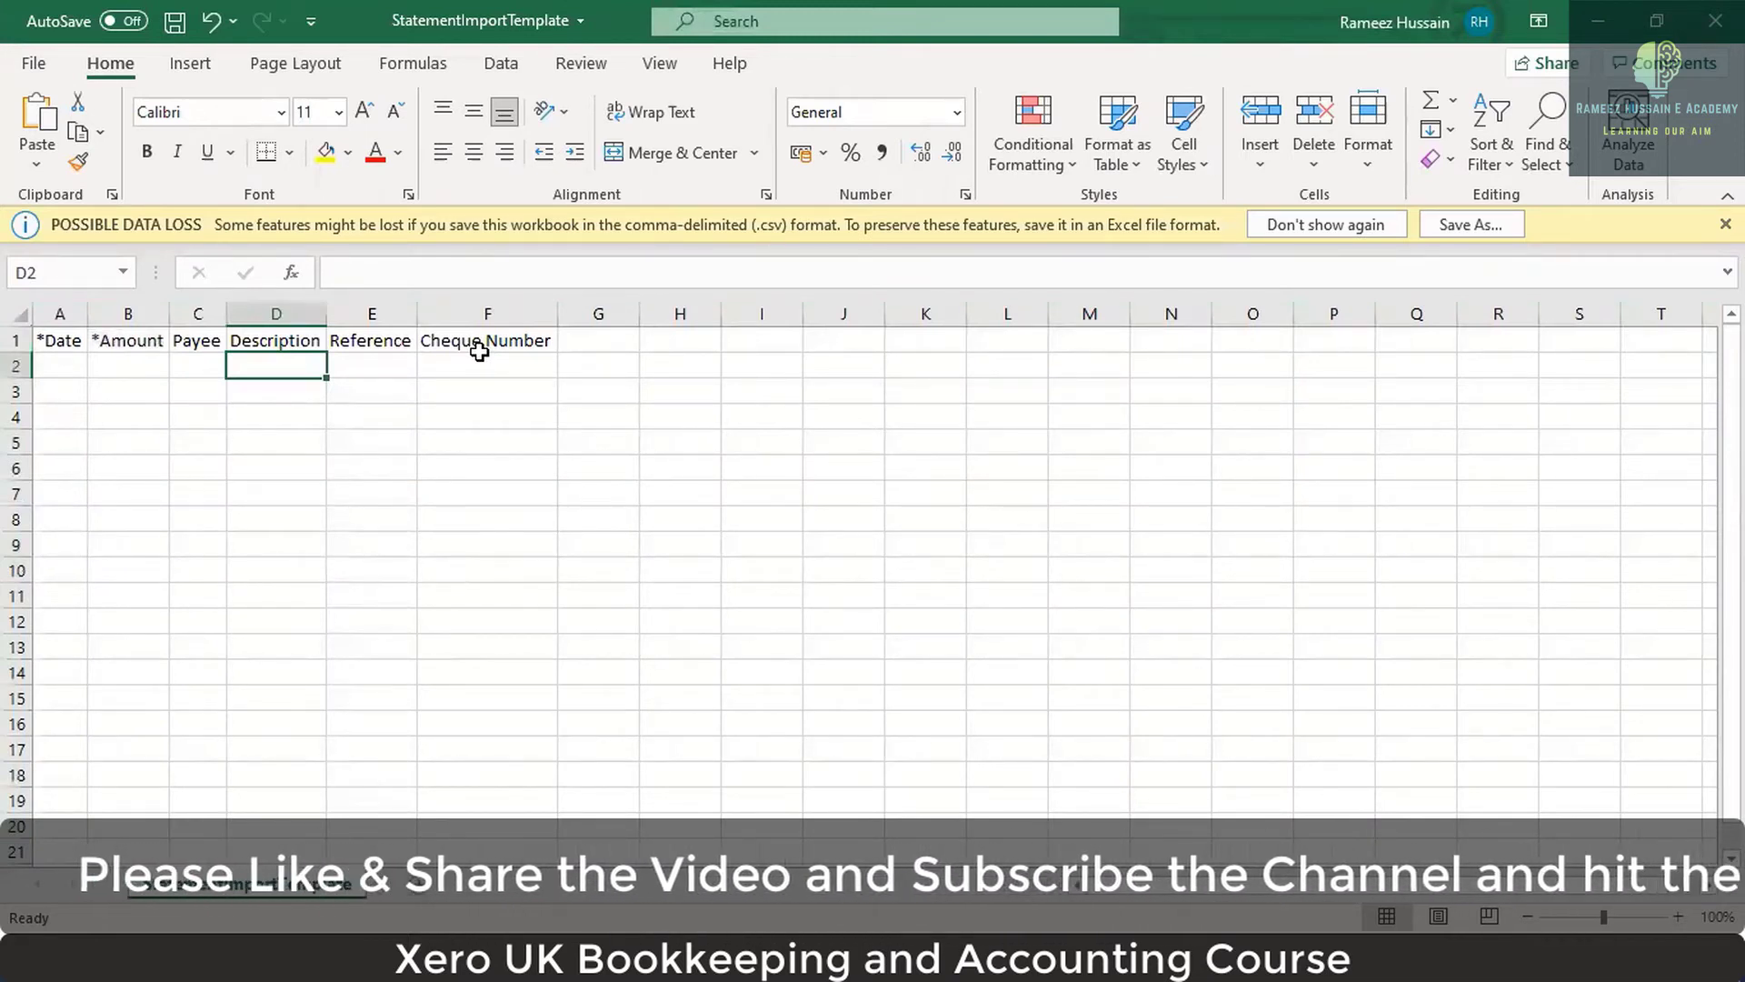
Step along row 2 through the Date, Amount, Payee, Description and Reference columns.
{"action": "key", "text": "Left"}
{"action": "key", "text": "Left"}
{"action": "key", "text": "Left"}
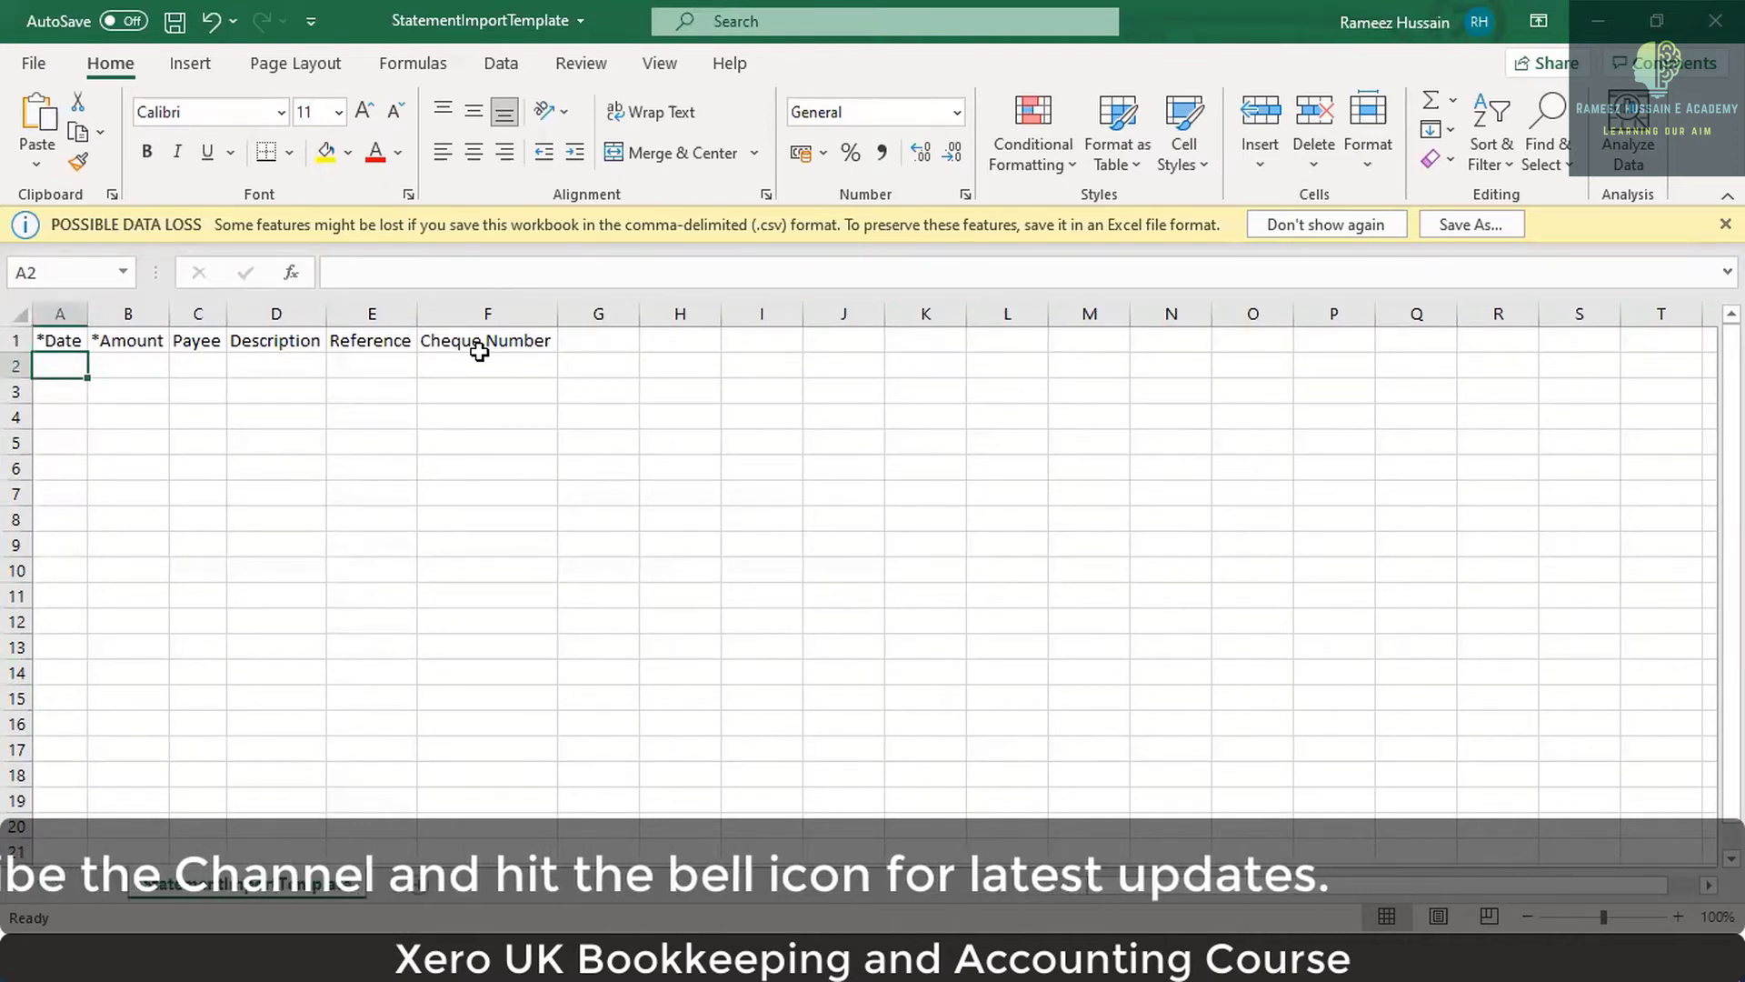
{"action": "key", "text": "Right"}
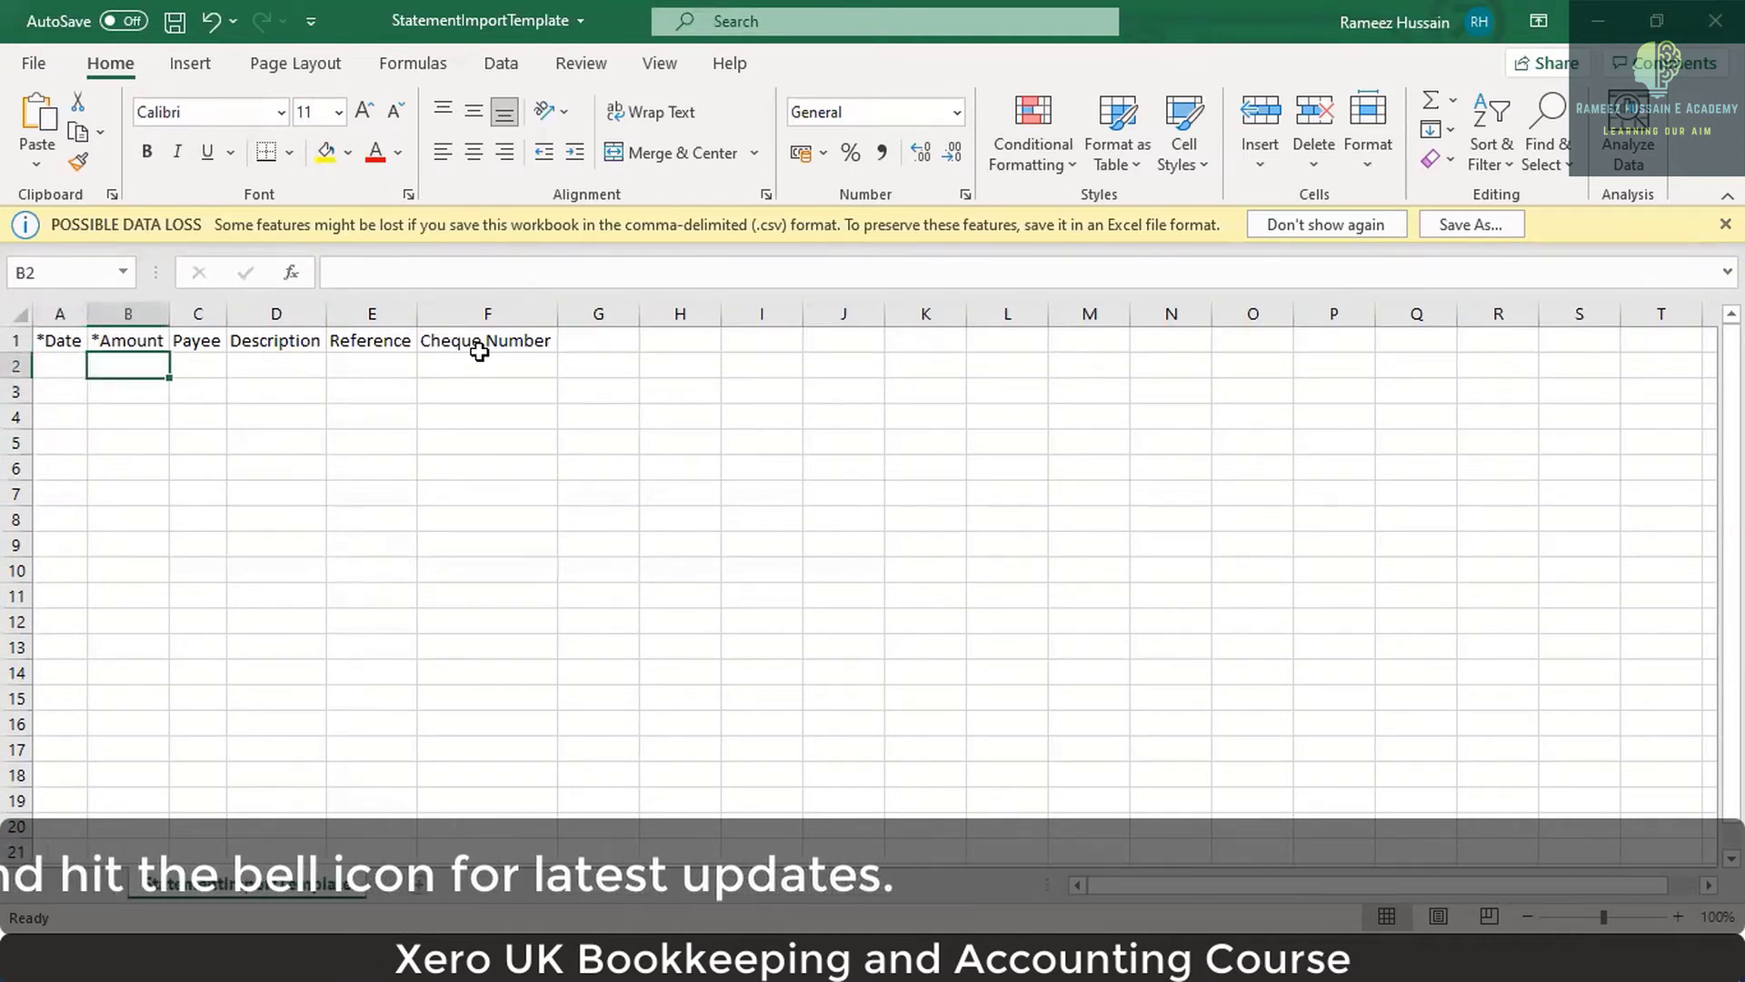
{"action": "key", "text": "Right"}
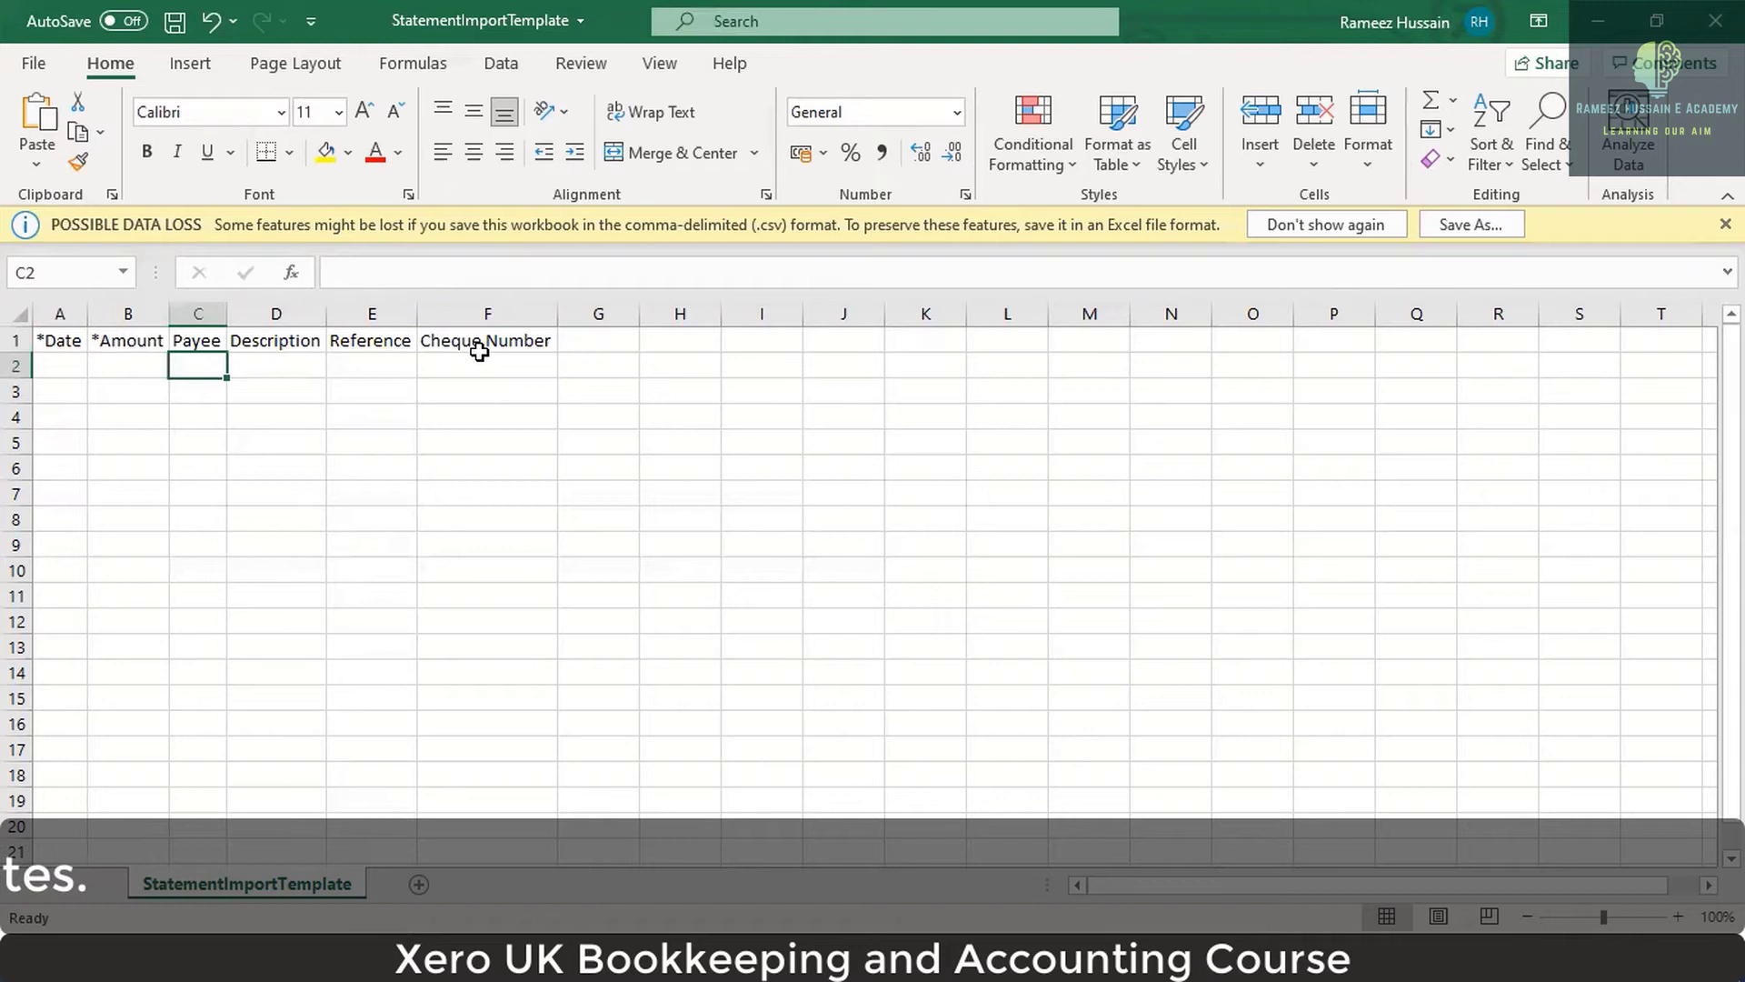
{"action": "key", "text": "Right"}
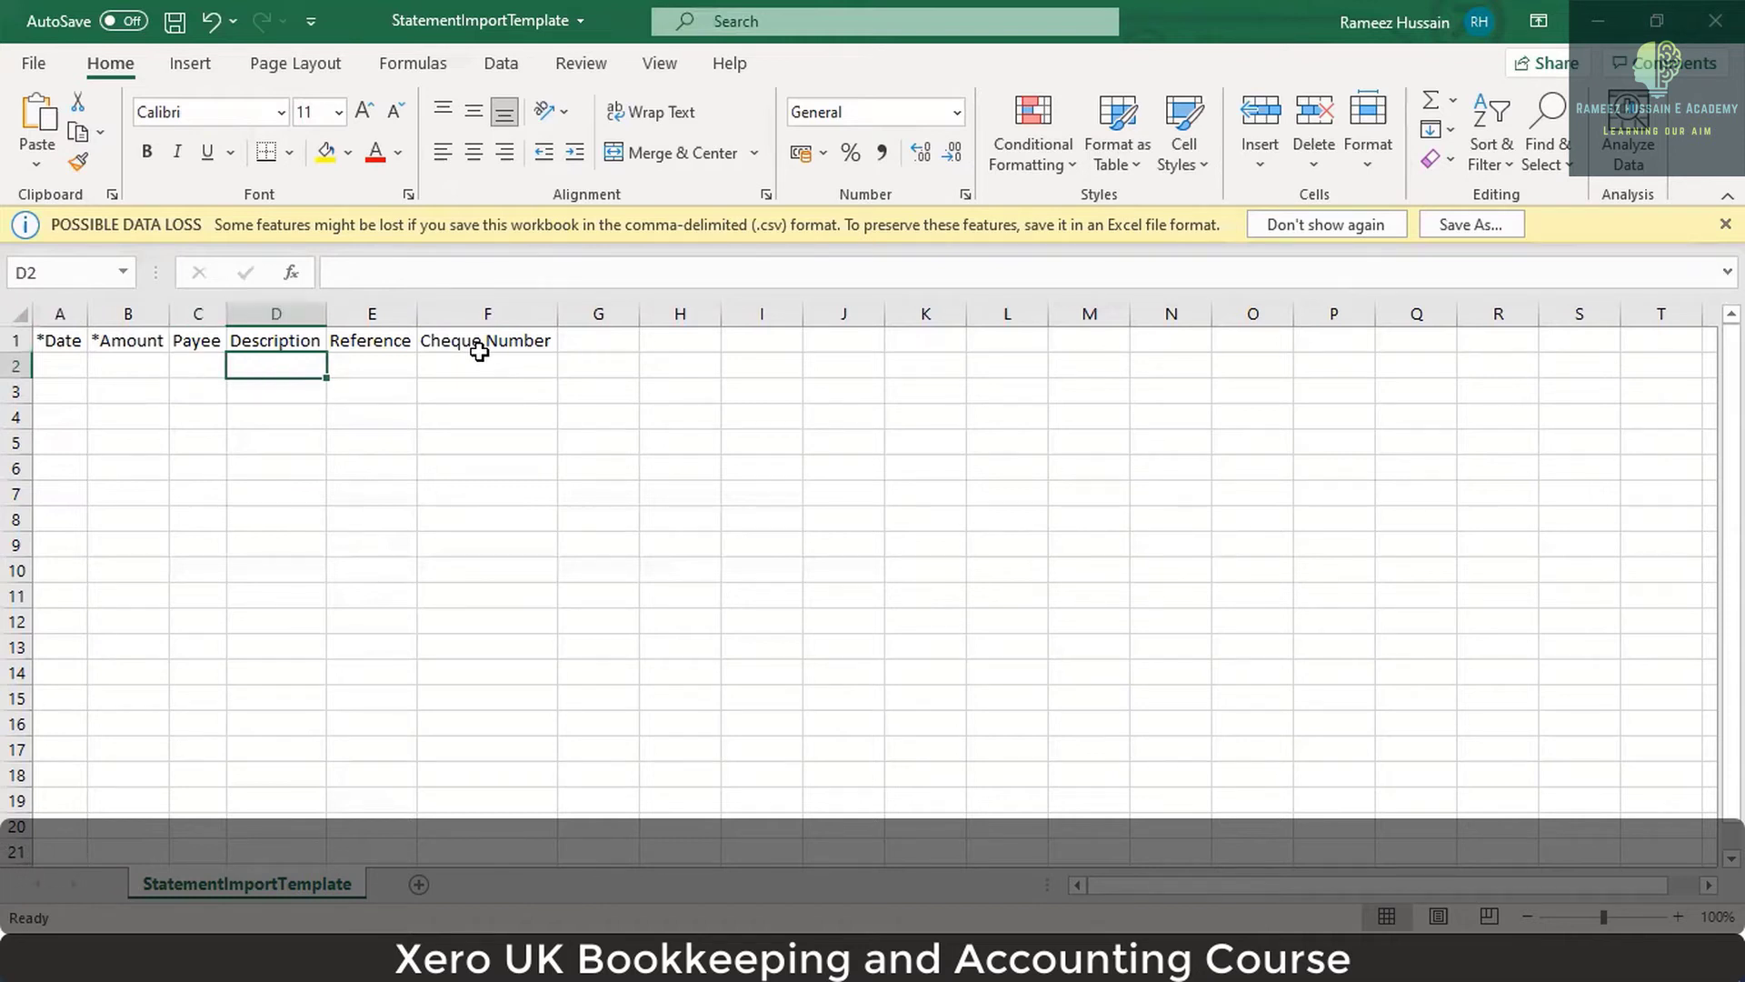
{"action": "key", "text": "Right"}
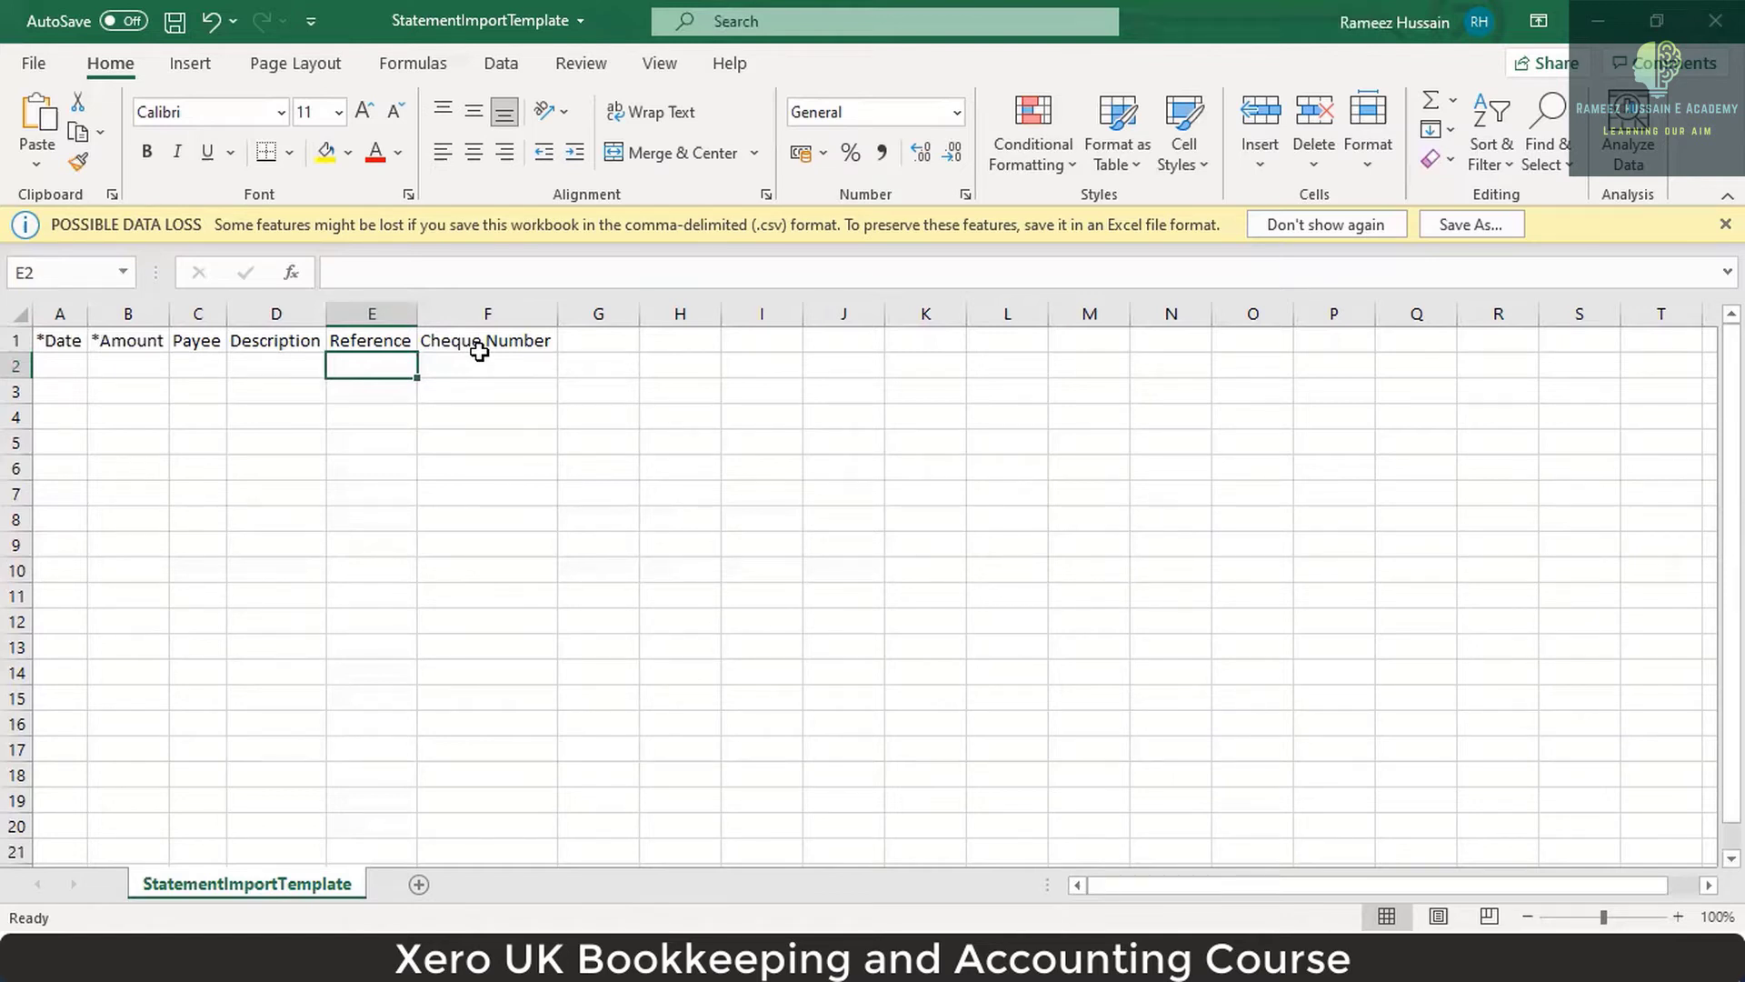
Select the empty data range A2:F12 below the template headers.
{"action": "left_click", "coordinate": [480, 356]}
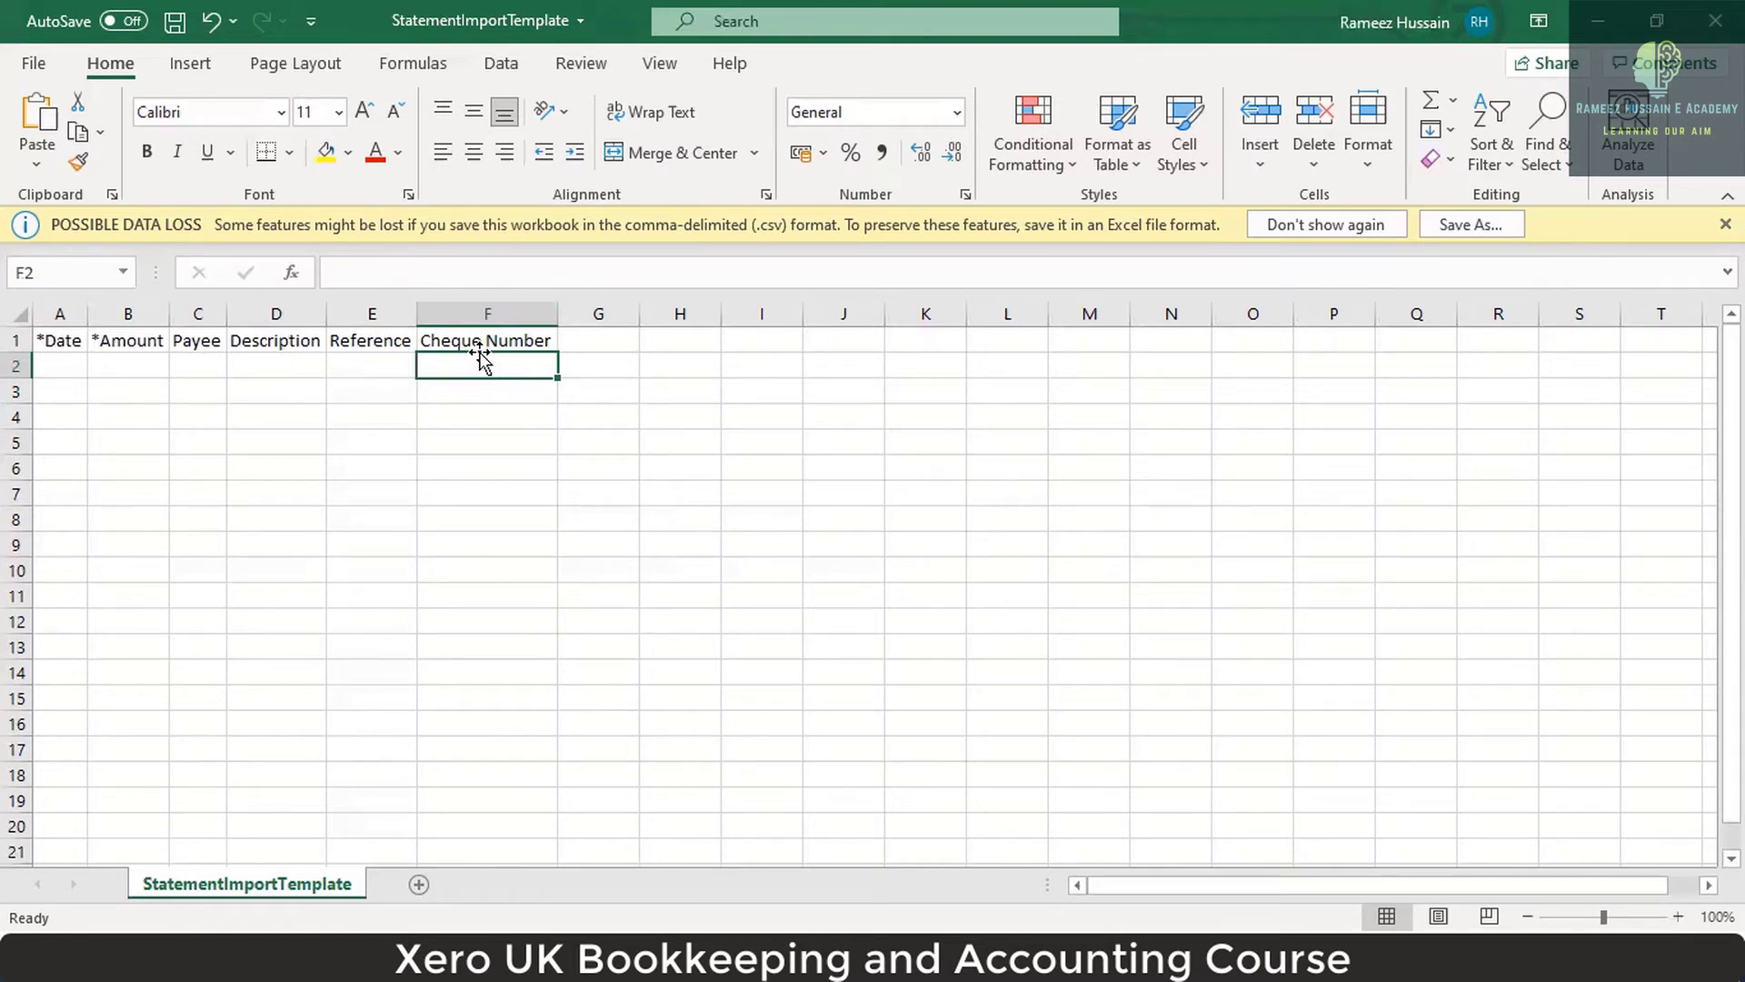
{"action": "key", "text": "Down"}
{"action": "key", "text": "Down"}
{"action": "key", "text": "Down"}
{"action": "key", "text": "Down"}
{"action": "key", "text": "Left"}
{"action": "key", "text": "Left"}
{"action": "key", "text": "Left"}
{"action": "key", "text": "Left"}
{"action": "key", "text": "Left"}
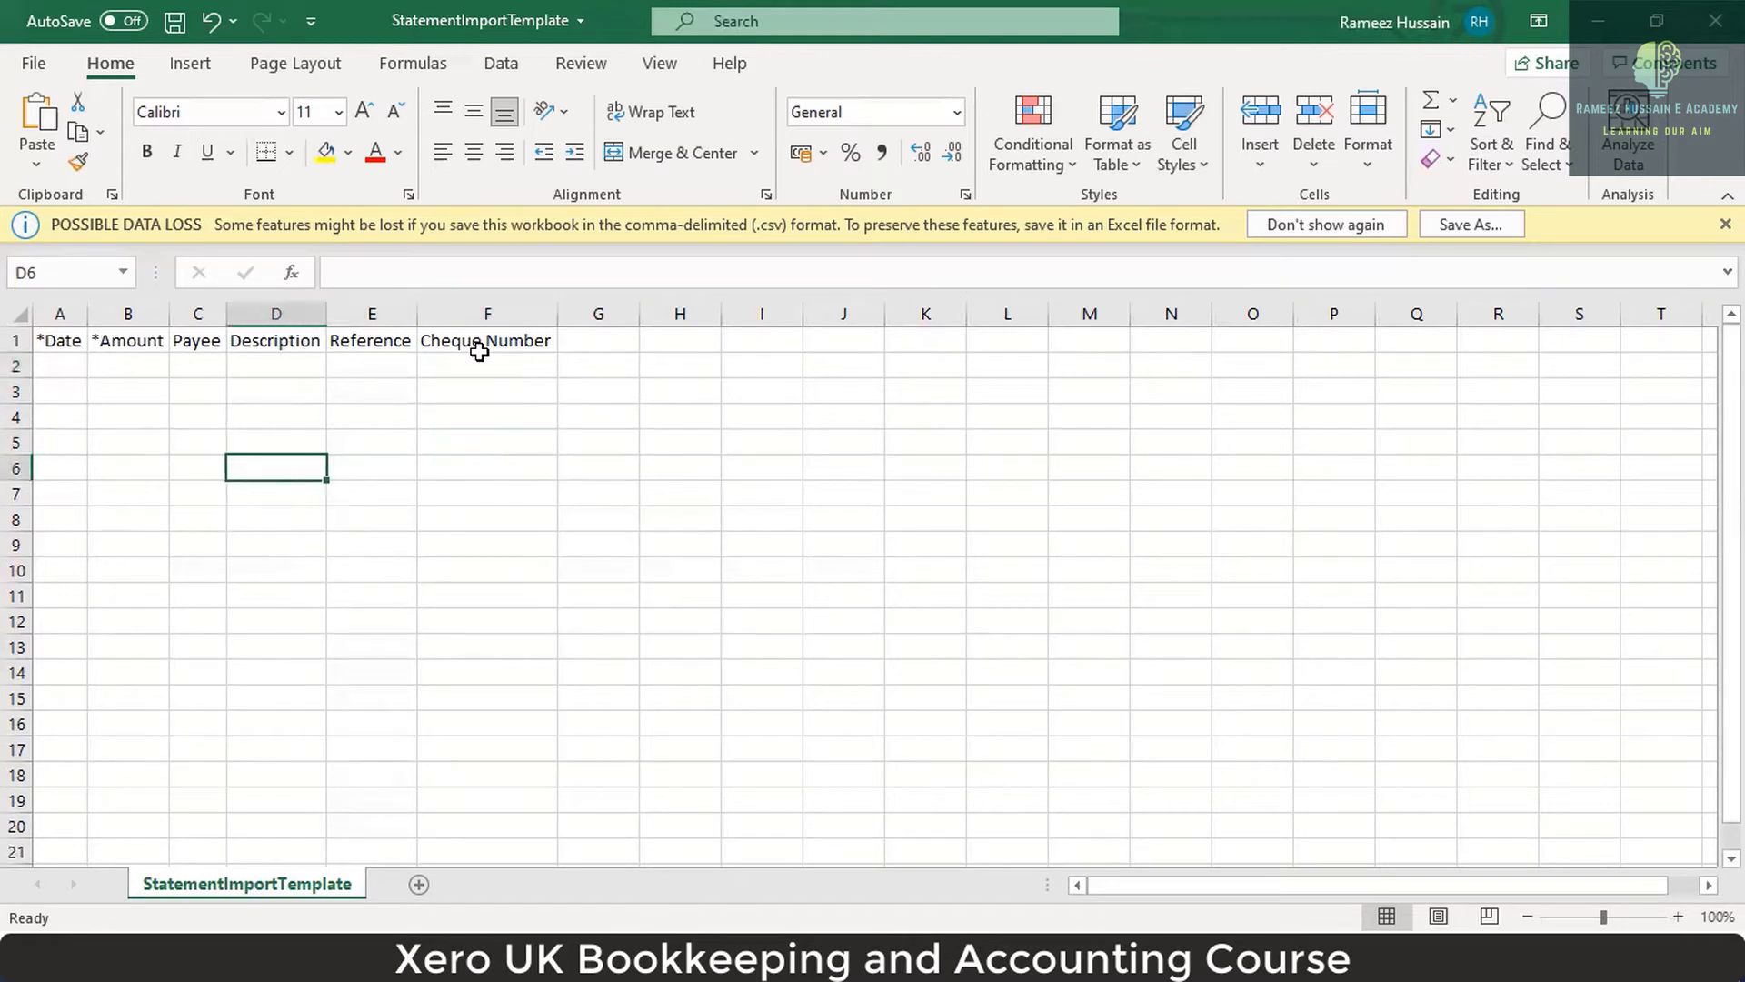
{"action": "key", "text": "Up"}
{"action": "key", "text": "Up"}
{"action": "key", "text": "Up"}
{"action": "key", "text": "Up"}
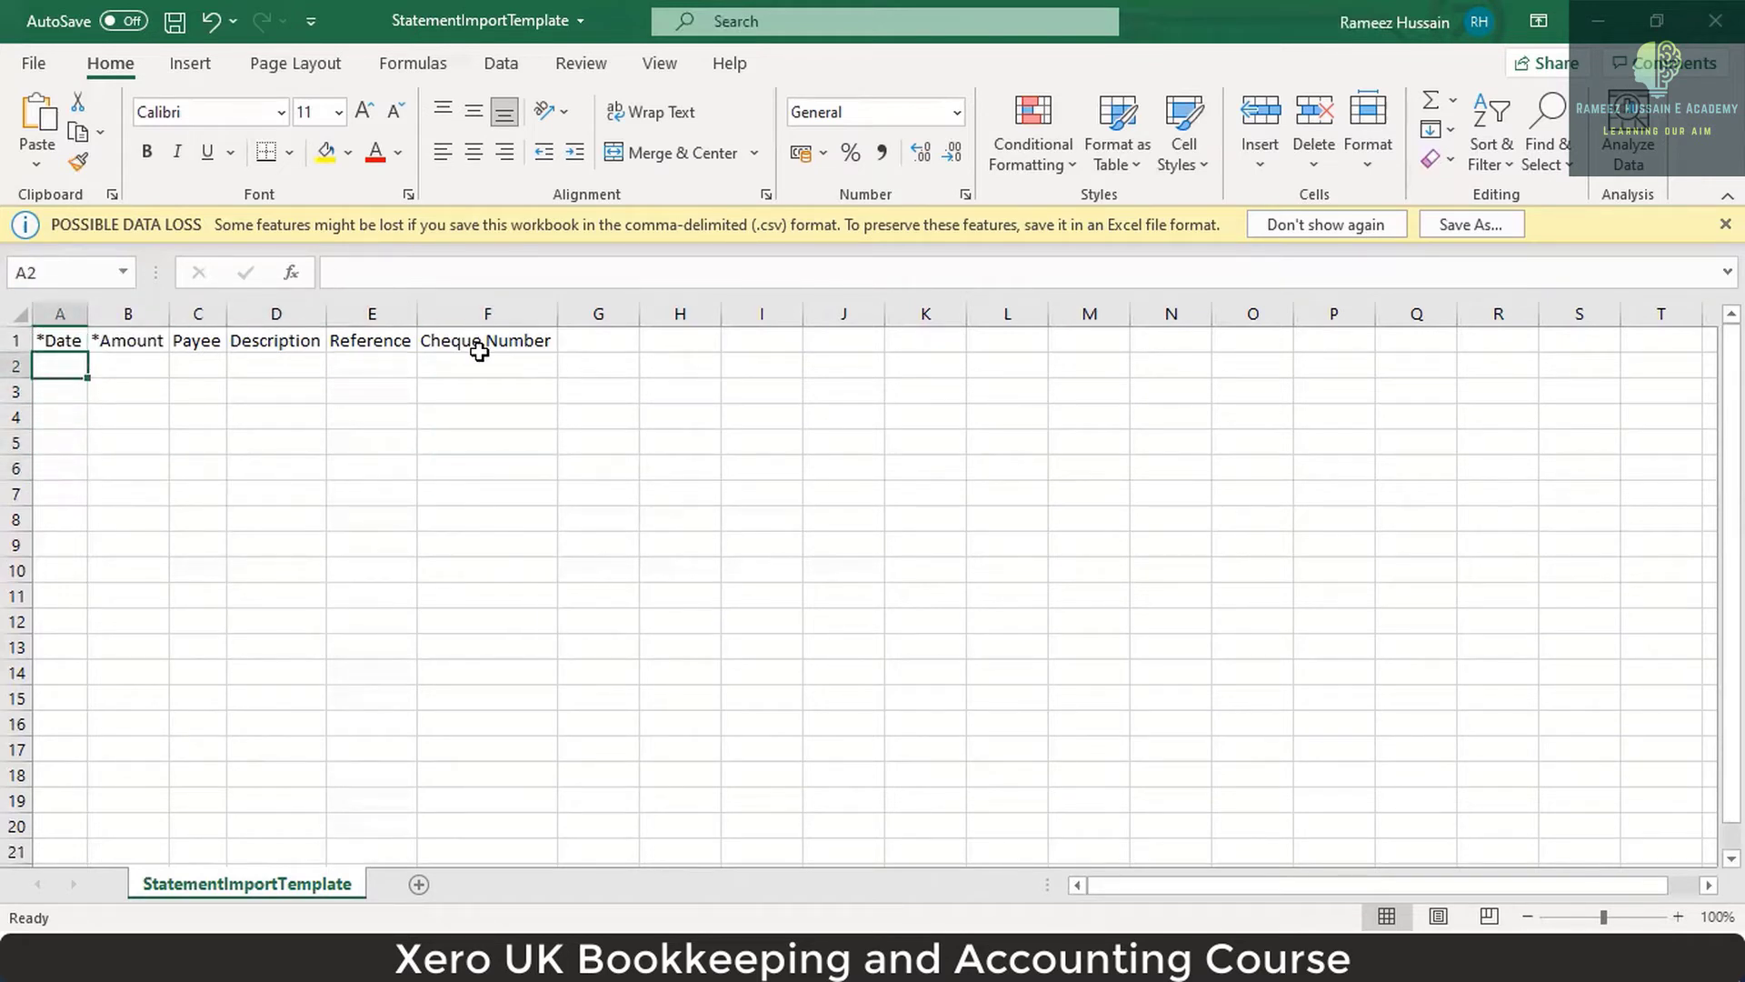
{"action": "key", "text": "shift+Down"}
{"action": "key", "text": "shift+Down"}
{"action": "key", "text": "shift+Down"}
{"action": "key", "text": "shift+Down"}
{"action": "key", "text": "shift+Right"}
{"action": "key", "text": "shift+Down"}
{"action": "key", "text": "shift+Down"}
{"action": "key", "text": "shift+Right"}
{"action": "key", "text": "shift+Down"}
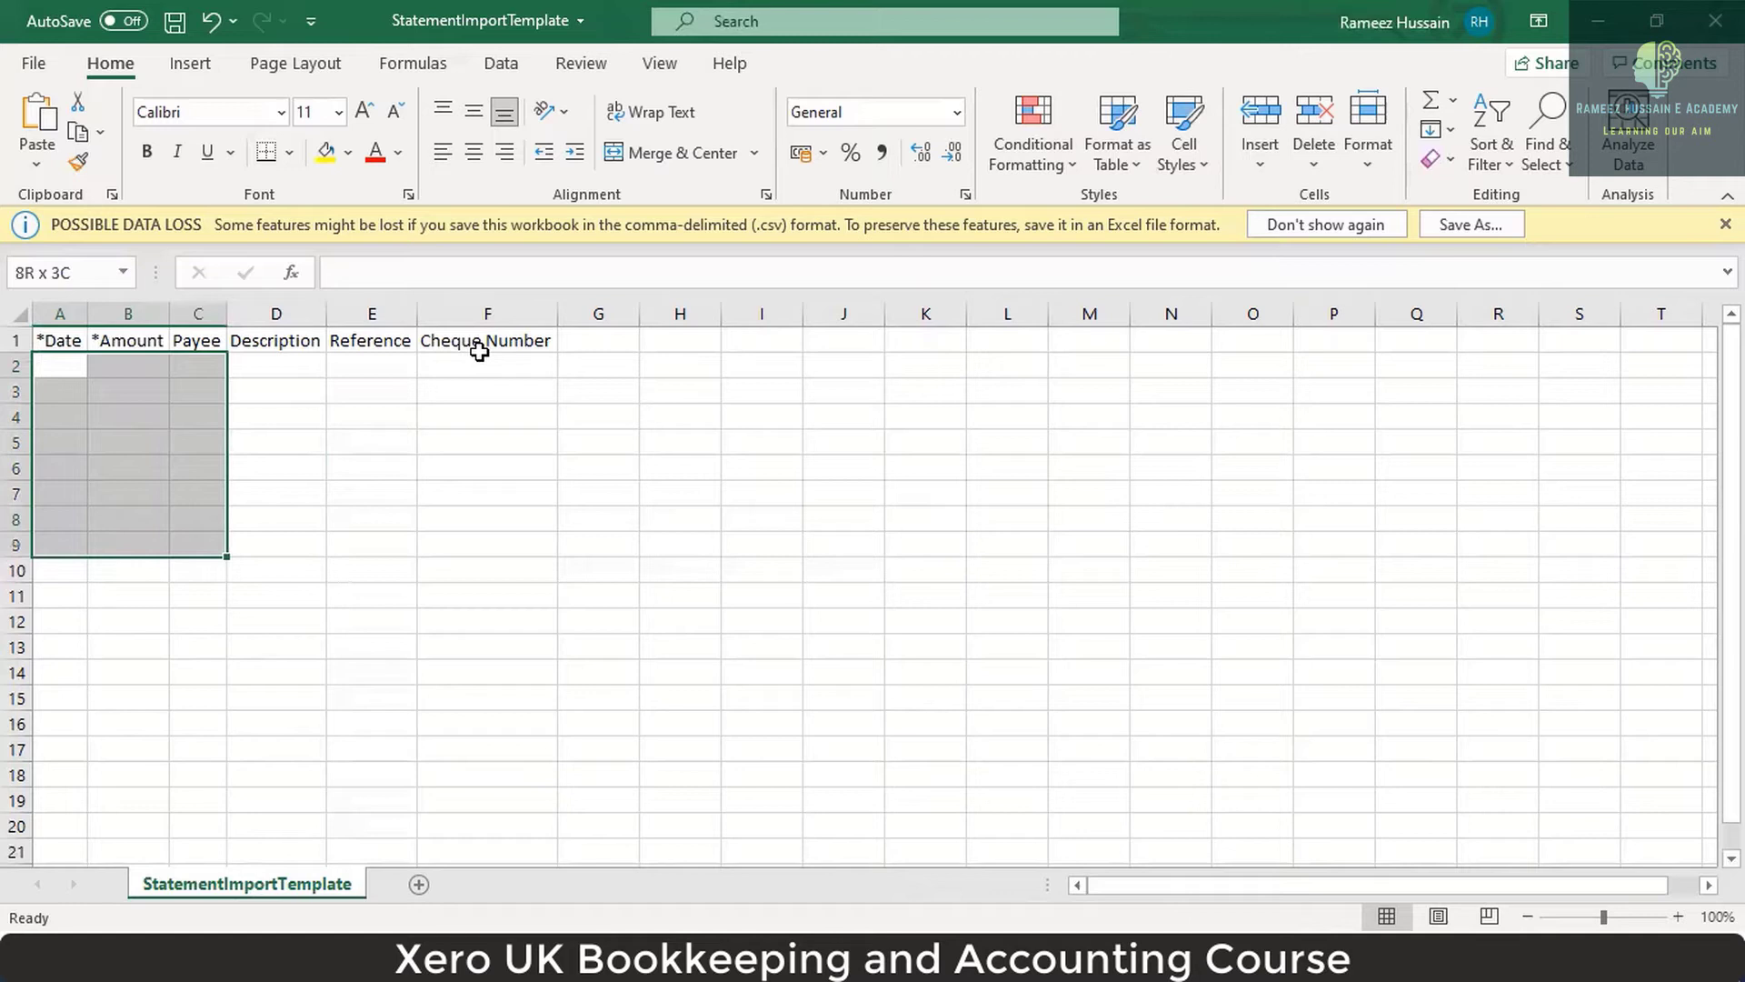
{"action": "key", "text": "shift+Right"}
{"action": "key", "text": "shift+Right"}
{"action": "key", "text": "shift+Down"}
{"action": "key", "text": "shift+Down"}
{"action": "key", "text": "shift+Down"}
{"action": "key", "text": "shift+Right"}
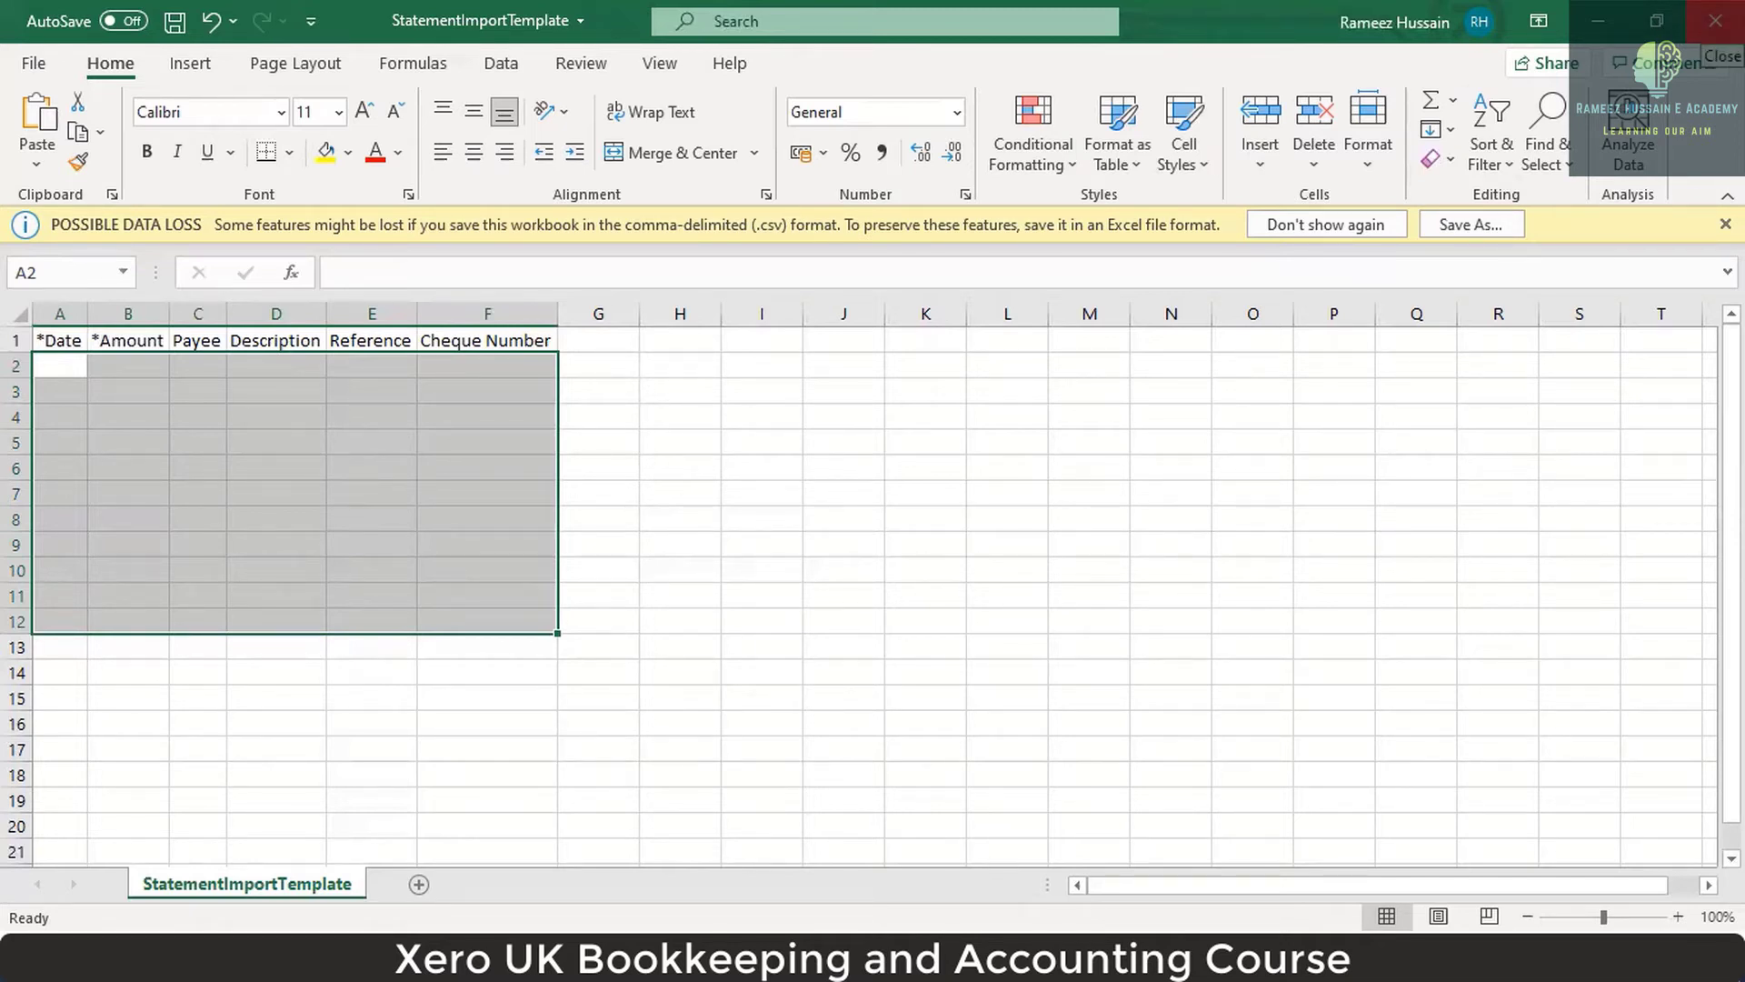
Reselect A2:F18, then close StatementImportTemplate.csv to bring up the save prompt.
{"action": "left_click", "coordinate": [232, 411]}
{"action": "left_click_drag", "start_coordinate": [60, 365], "coordinate": [502, 779]}
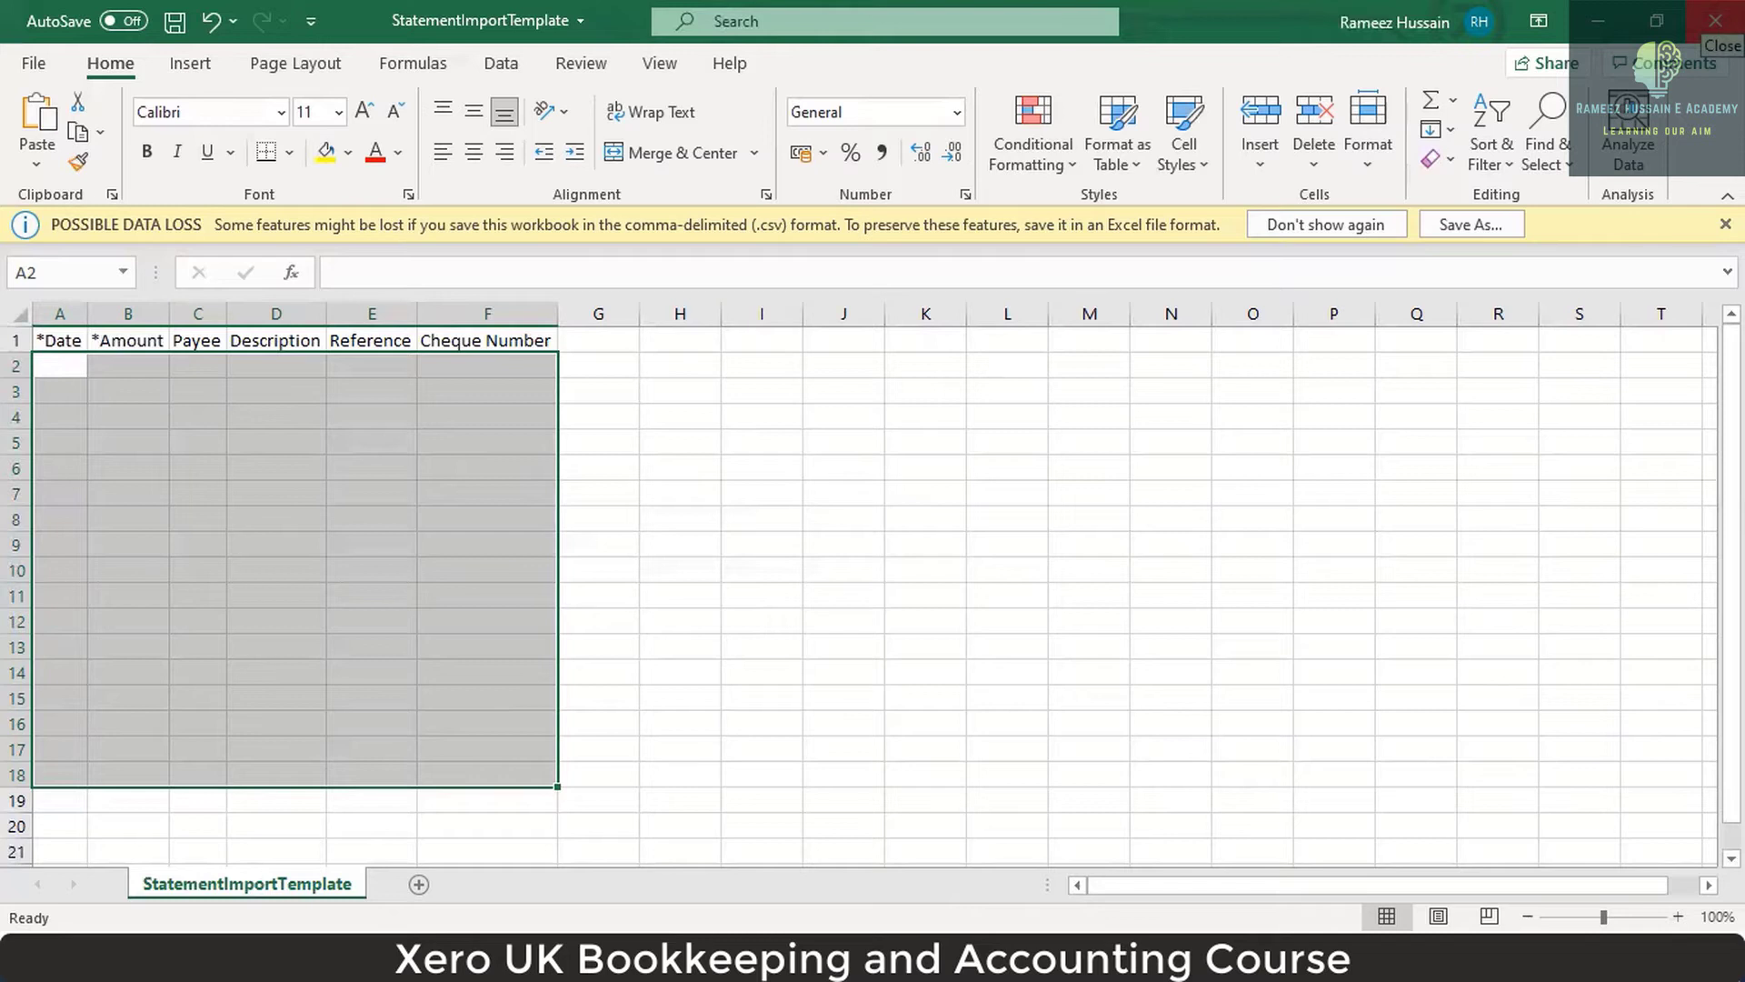
{"action": "left_click", "coordinate": [1715, 20]}
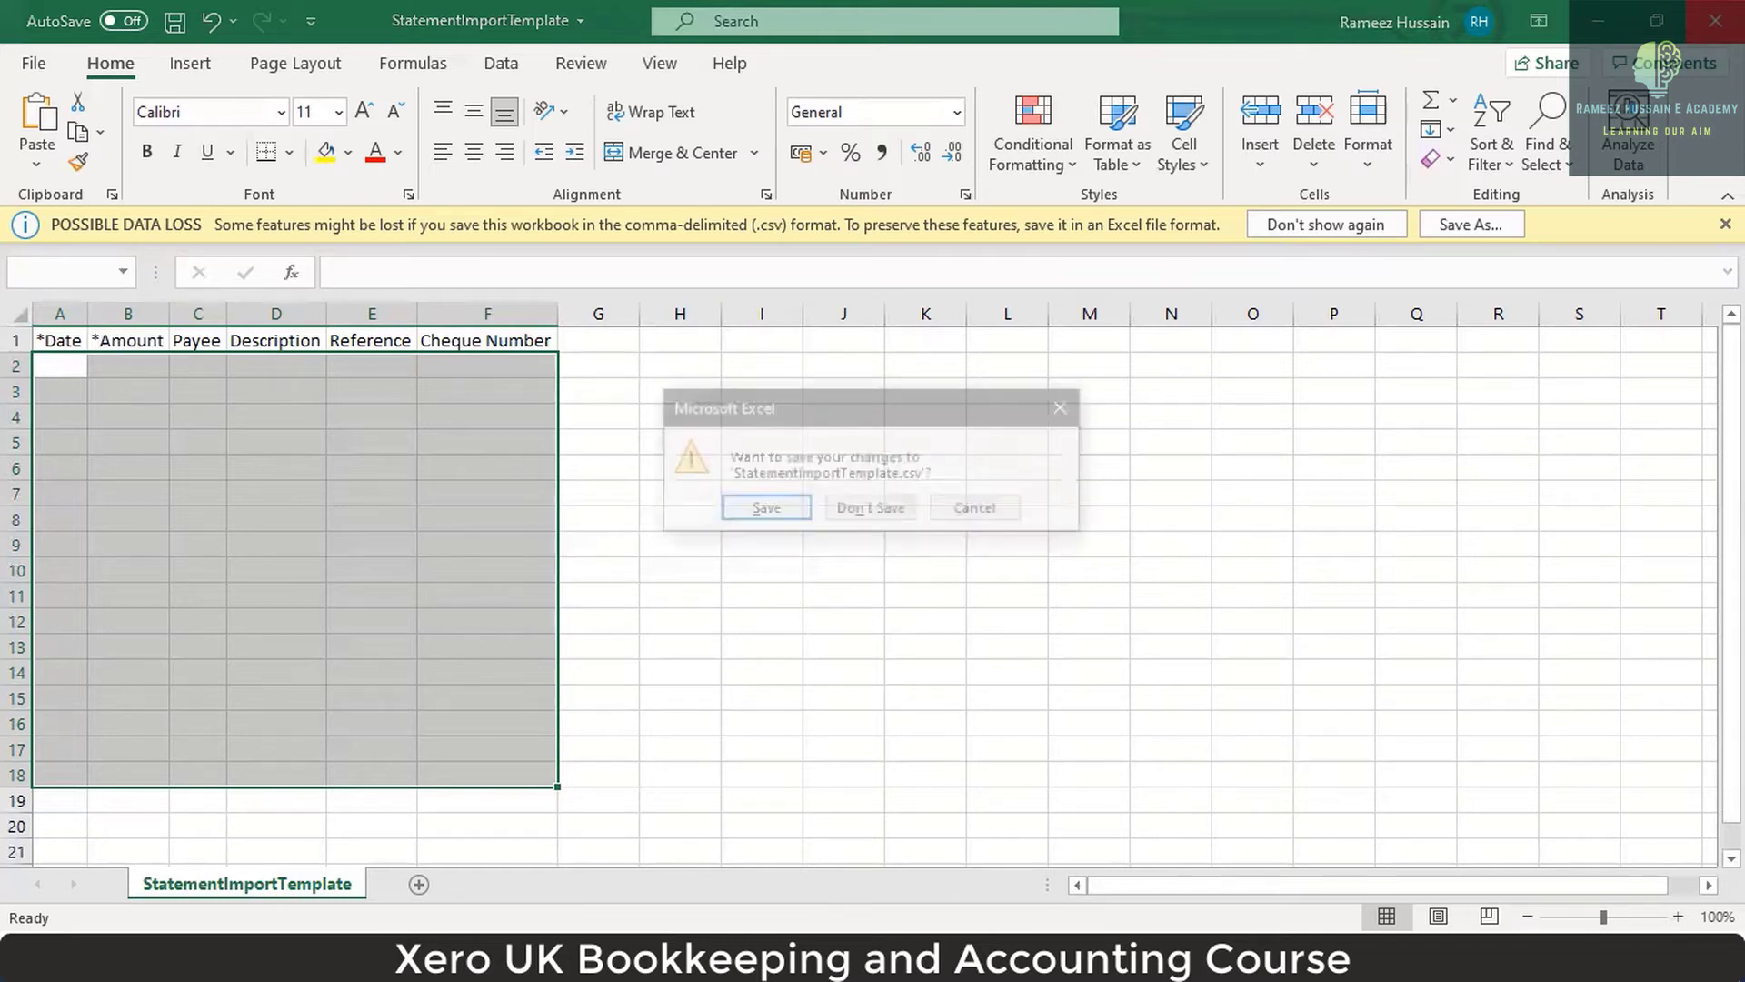
Discard the template's changes with Don't Save and go to the Xero dashboard.
{"action": "left_click", "coordinate": [900, 517]}
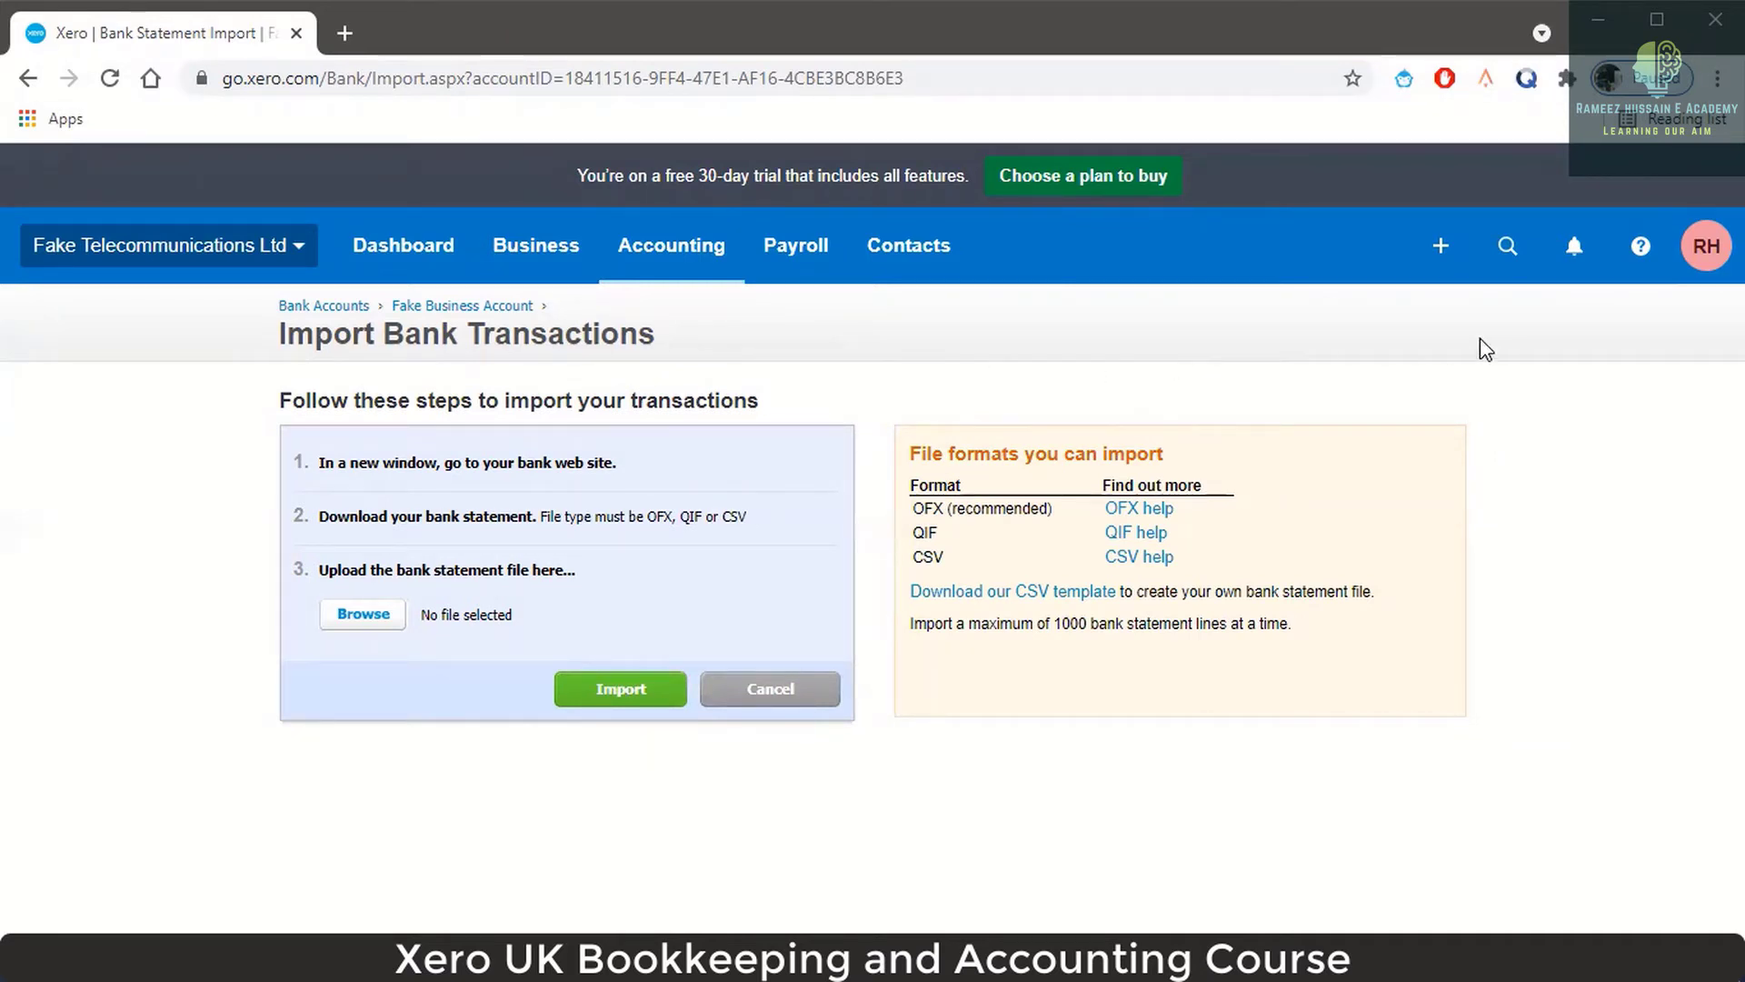
{"action": "left_click", "coordinate": [416, 257]}
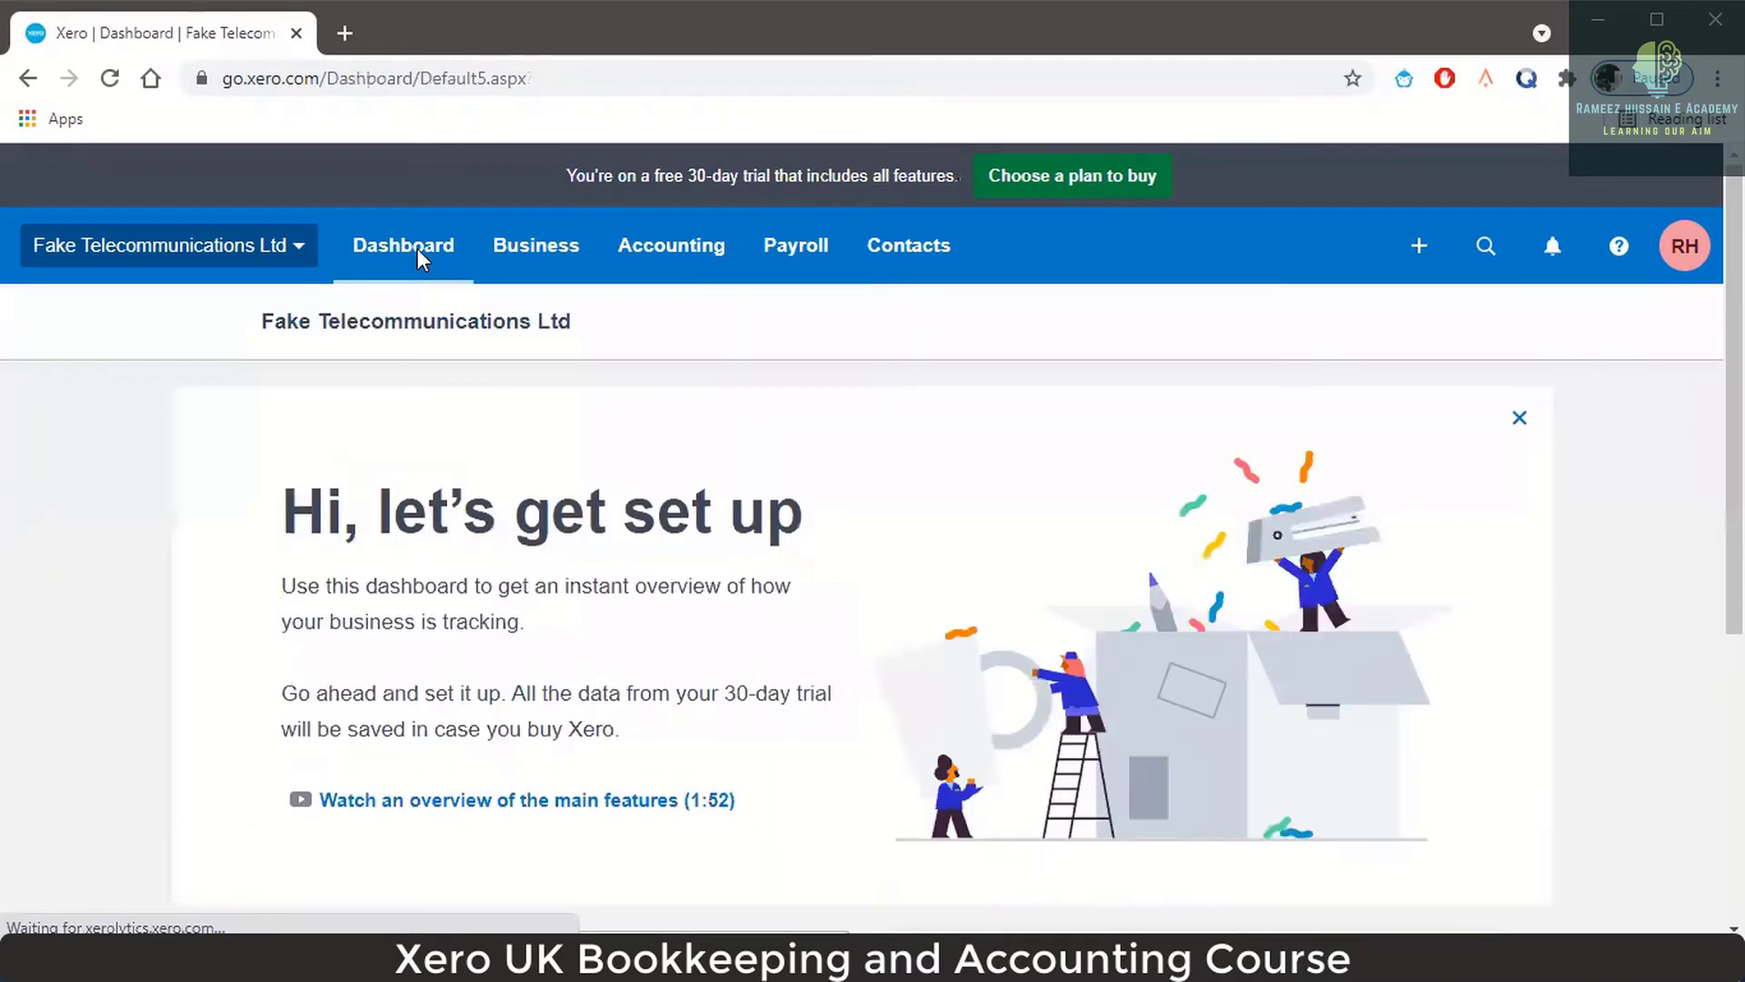
Scroll down the dashboard to view the bank account cards, then back to the top.
{"action": "scroll", "coordinate": [705, 439], "scroll_direction": "down", "scroll_amount": 5}
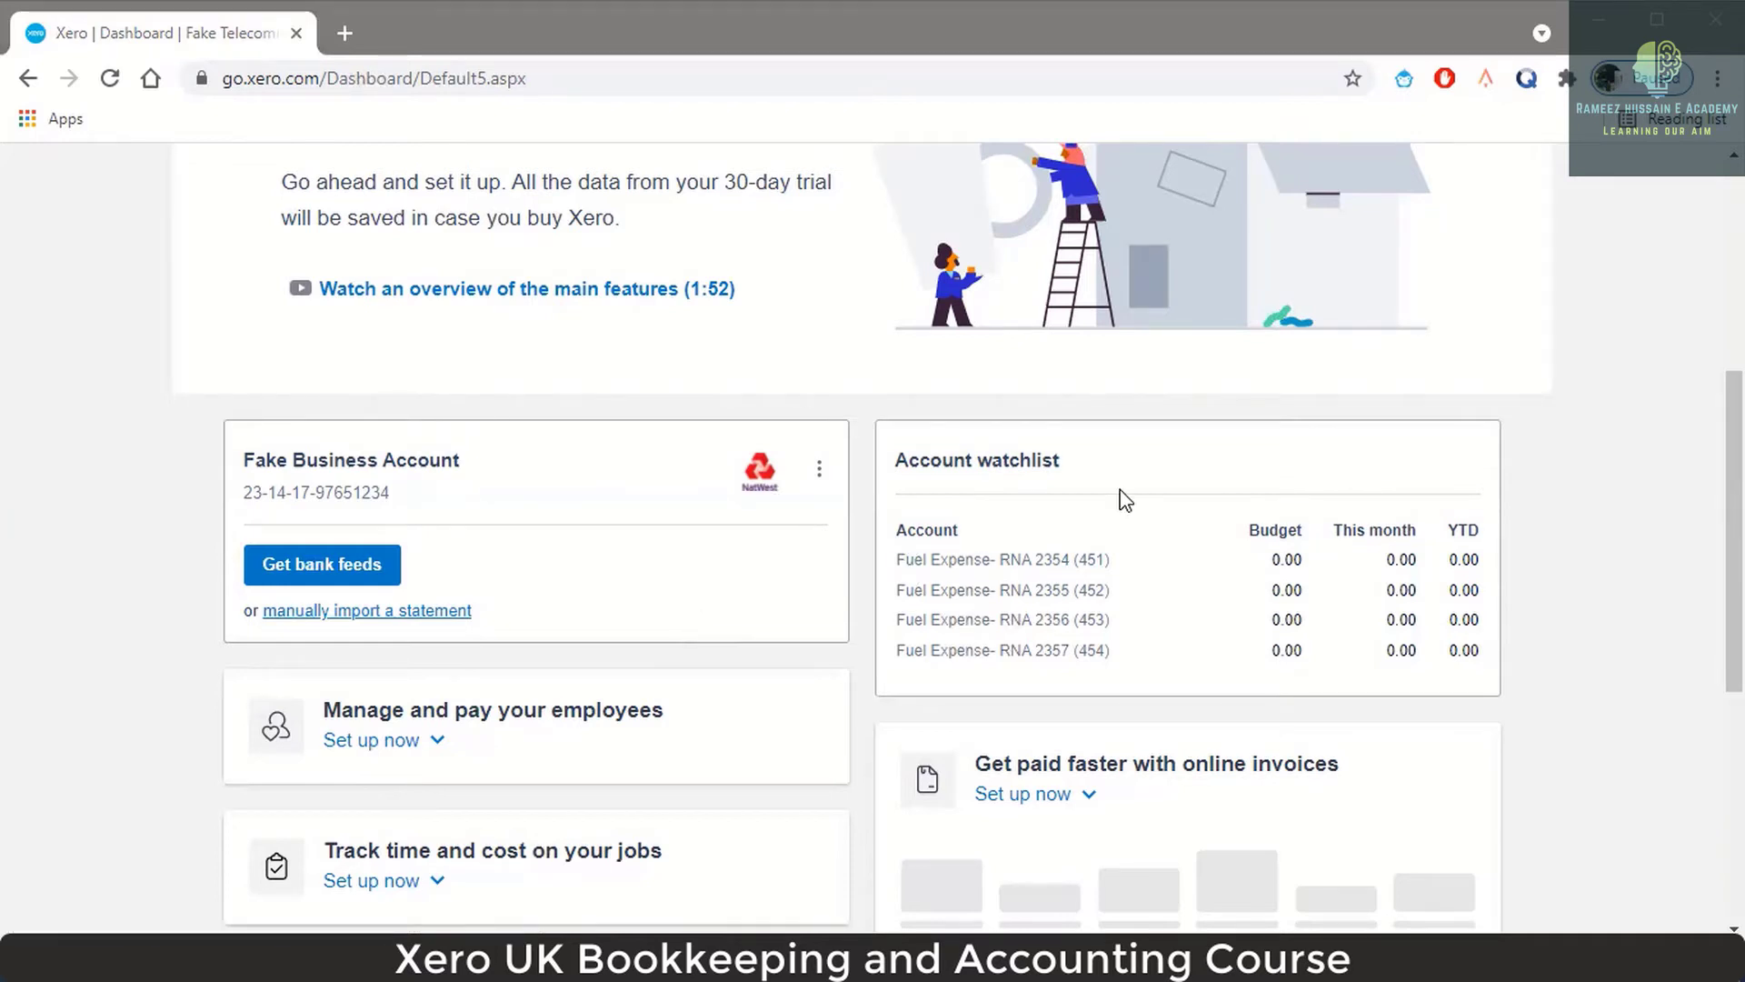
{"action": "scroll", "coordinate": [1127, 501], "scroll_direction": "up", "scroll_amount": 5}
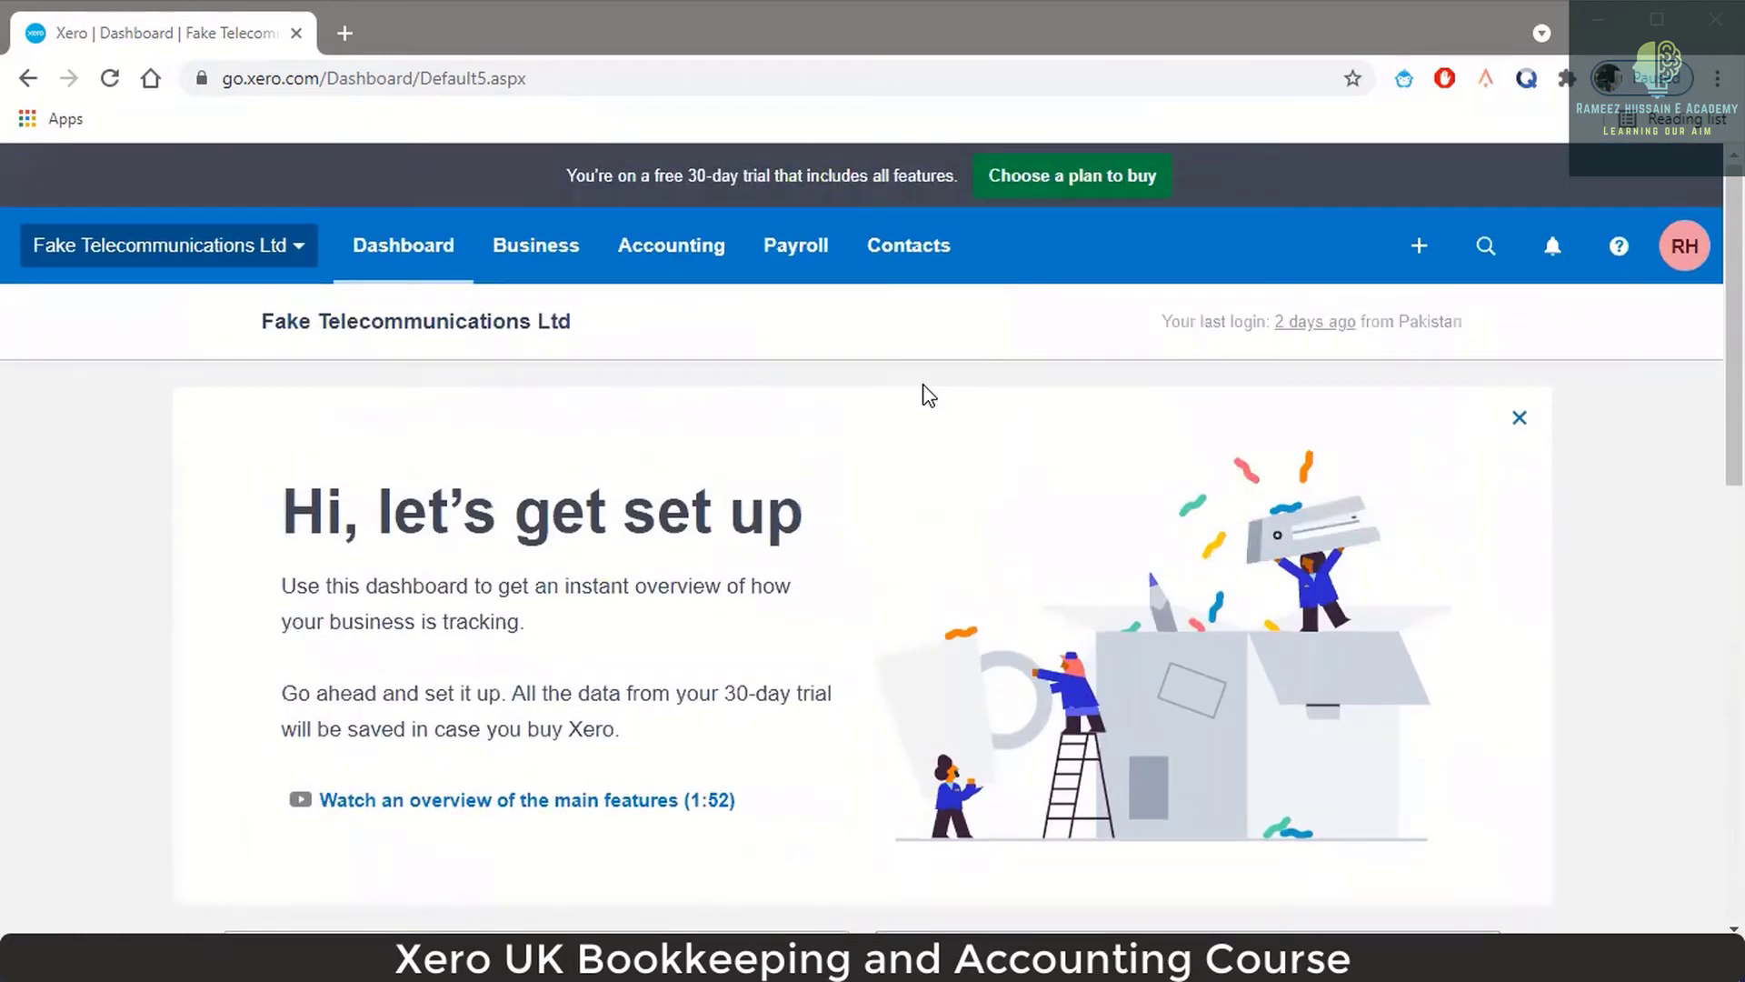
Open Bank accounts from the Accounting menu to list the Fake Business Account.
{"action": "left_click", "coordinate": [693, 260]}
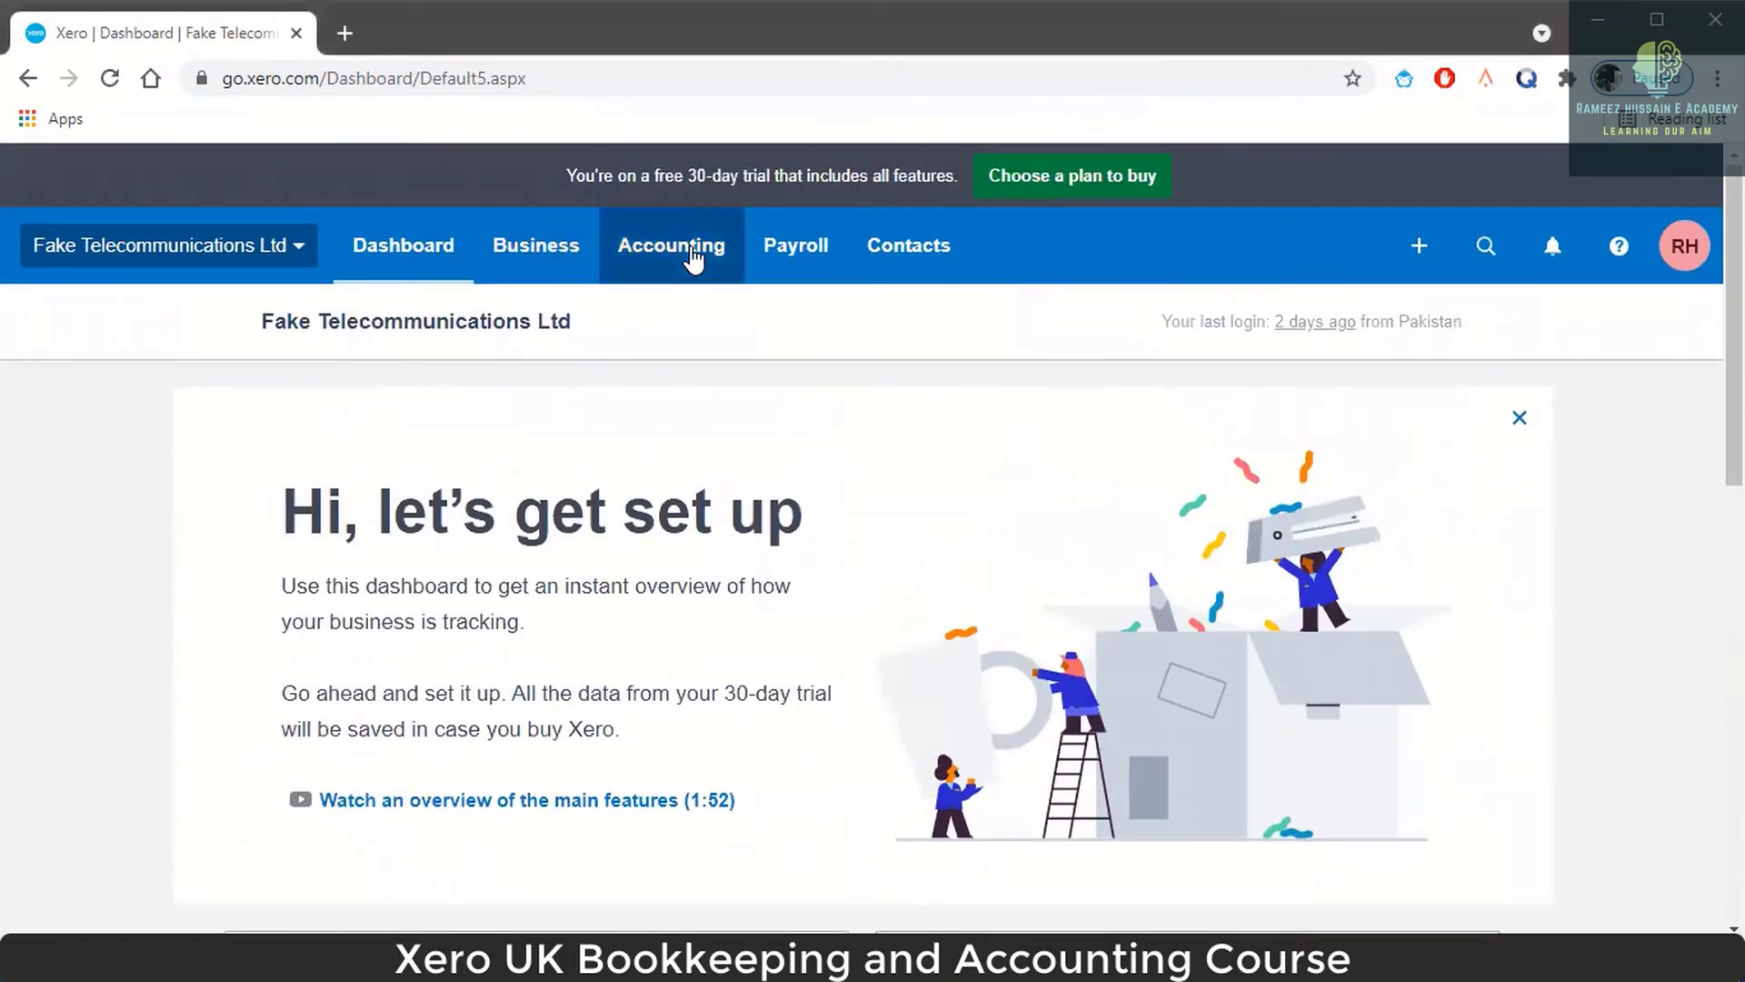
{"action": "left_click", "coordinate": [677, 348]}
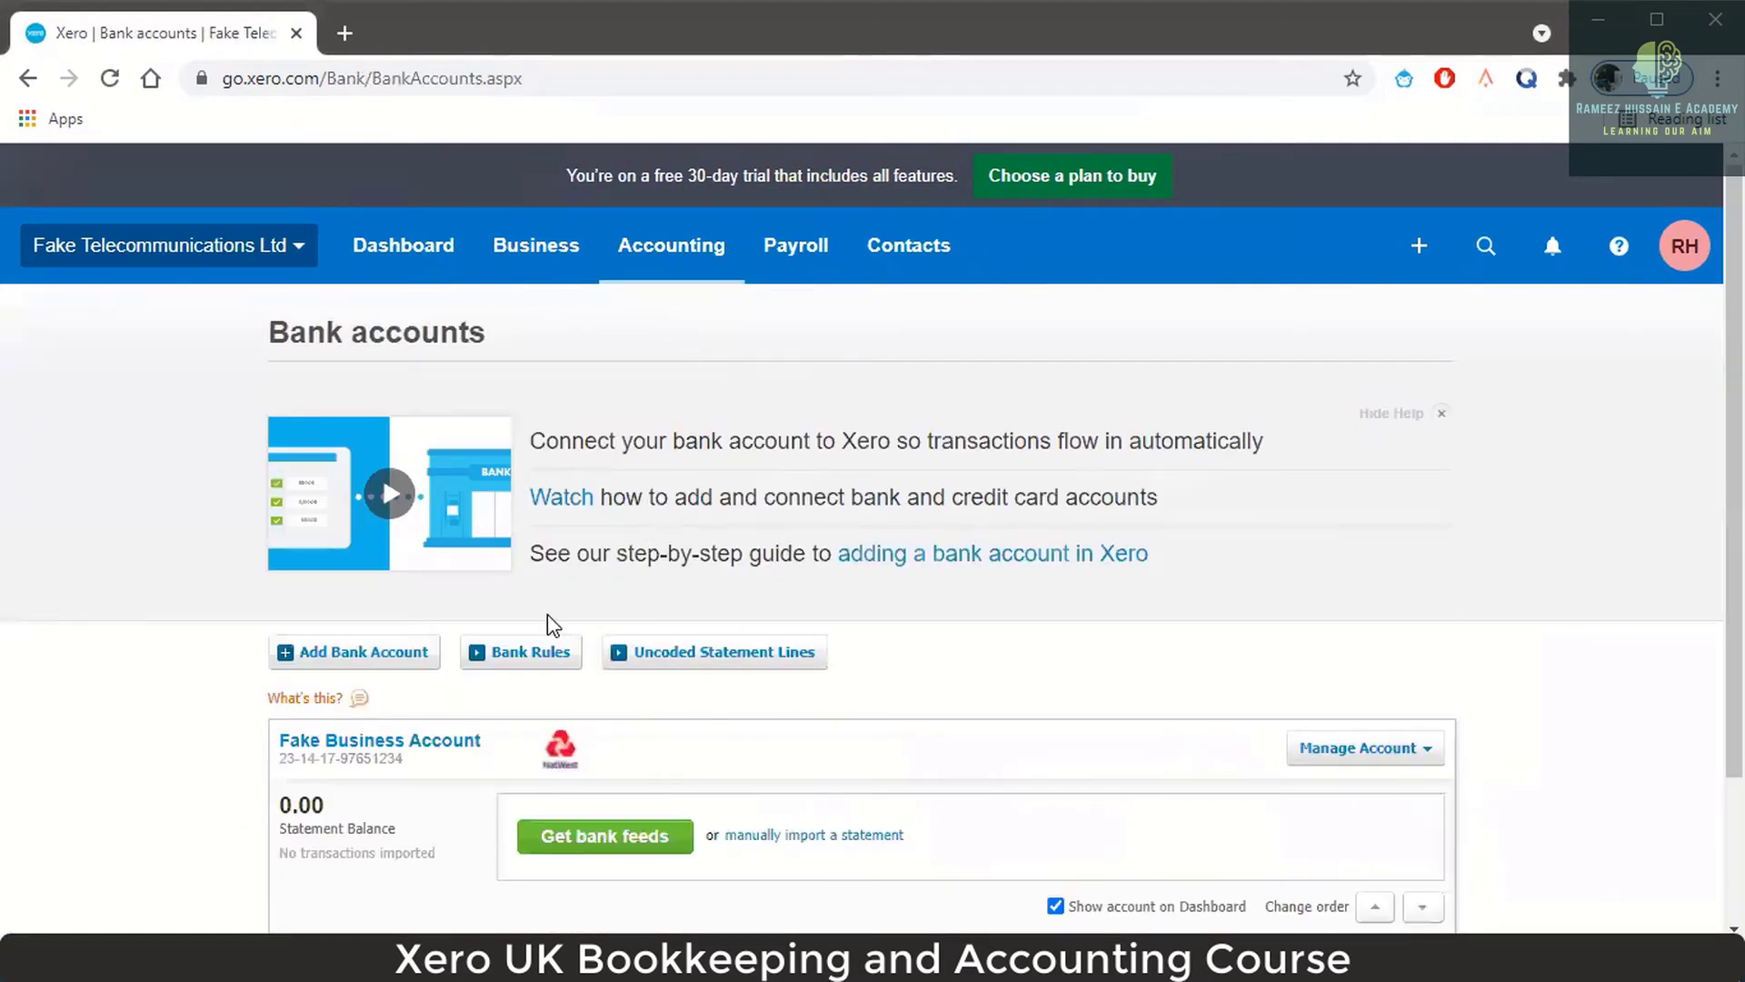
{"action": "scroll", "coordinate": [548, 618], "scroll_direction": "down", "scroll_amount": 2}
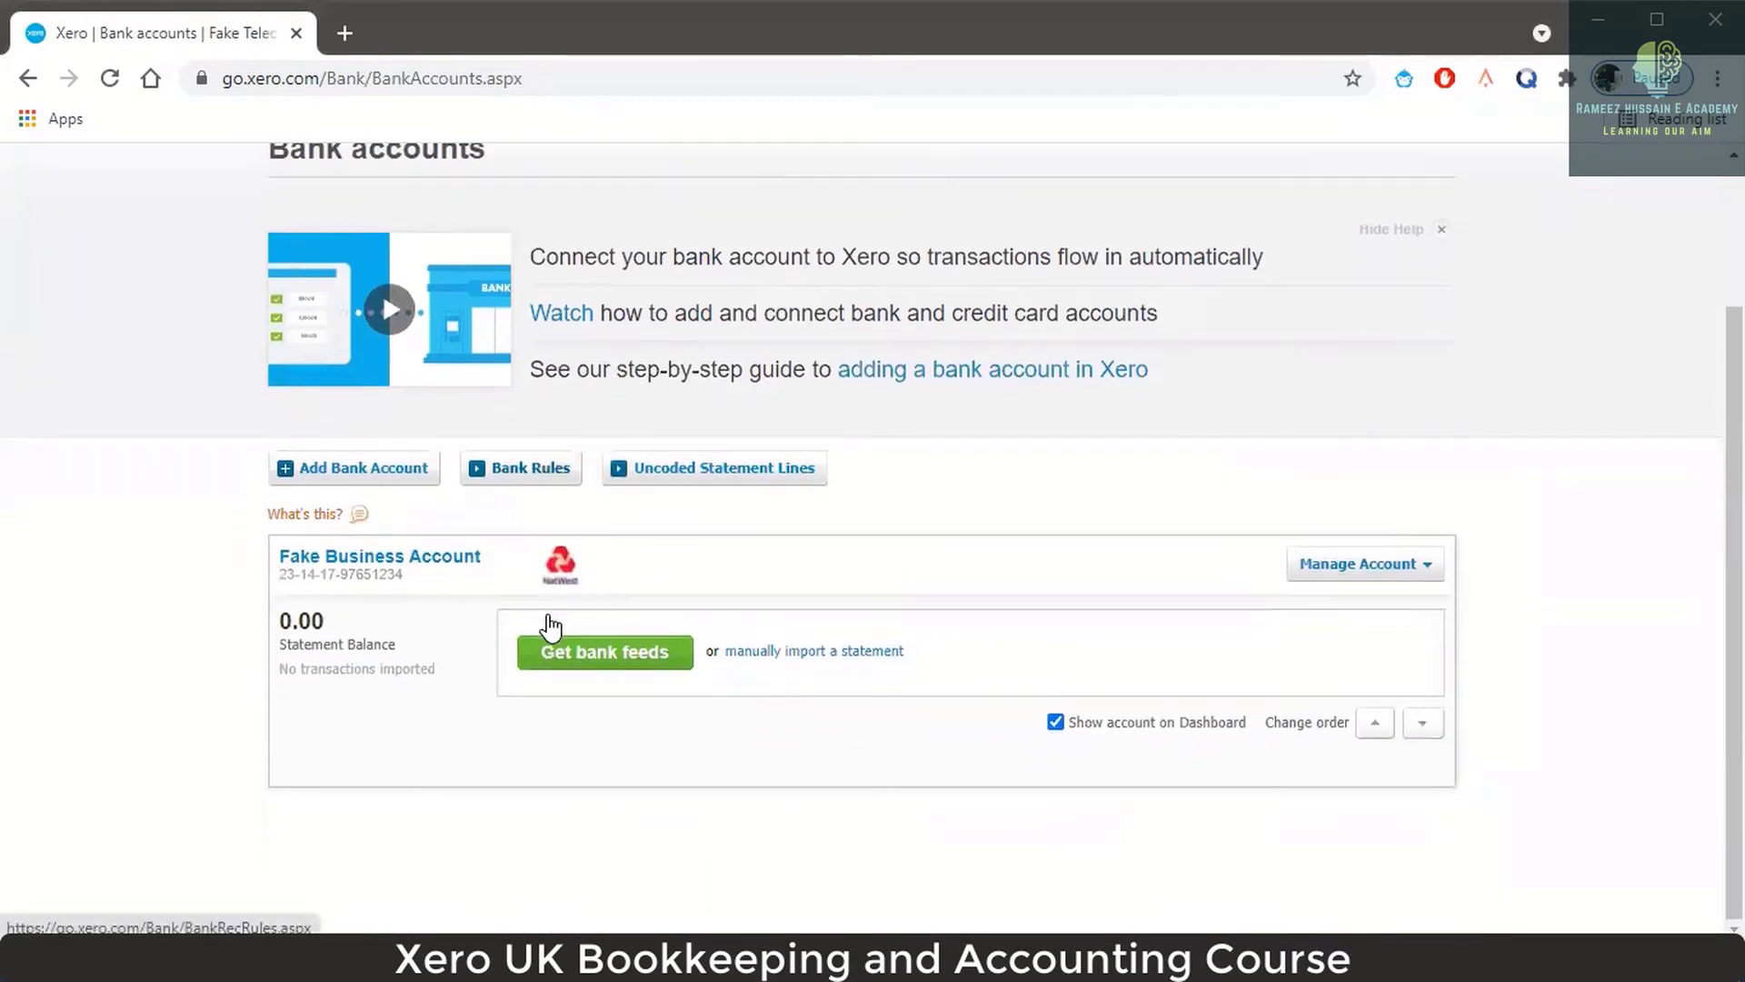
Add a bank account by searching 'paypal', including other countries, and choosing PayPal.
{"action": "left_click", "coordinate": [367, 473]}
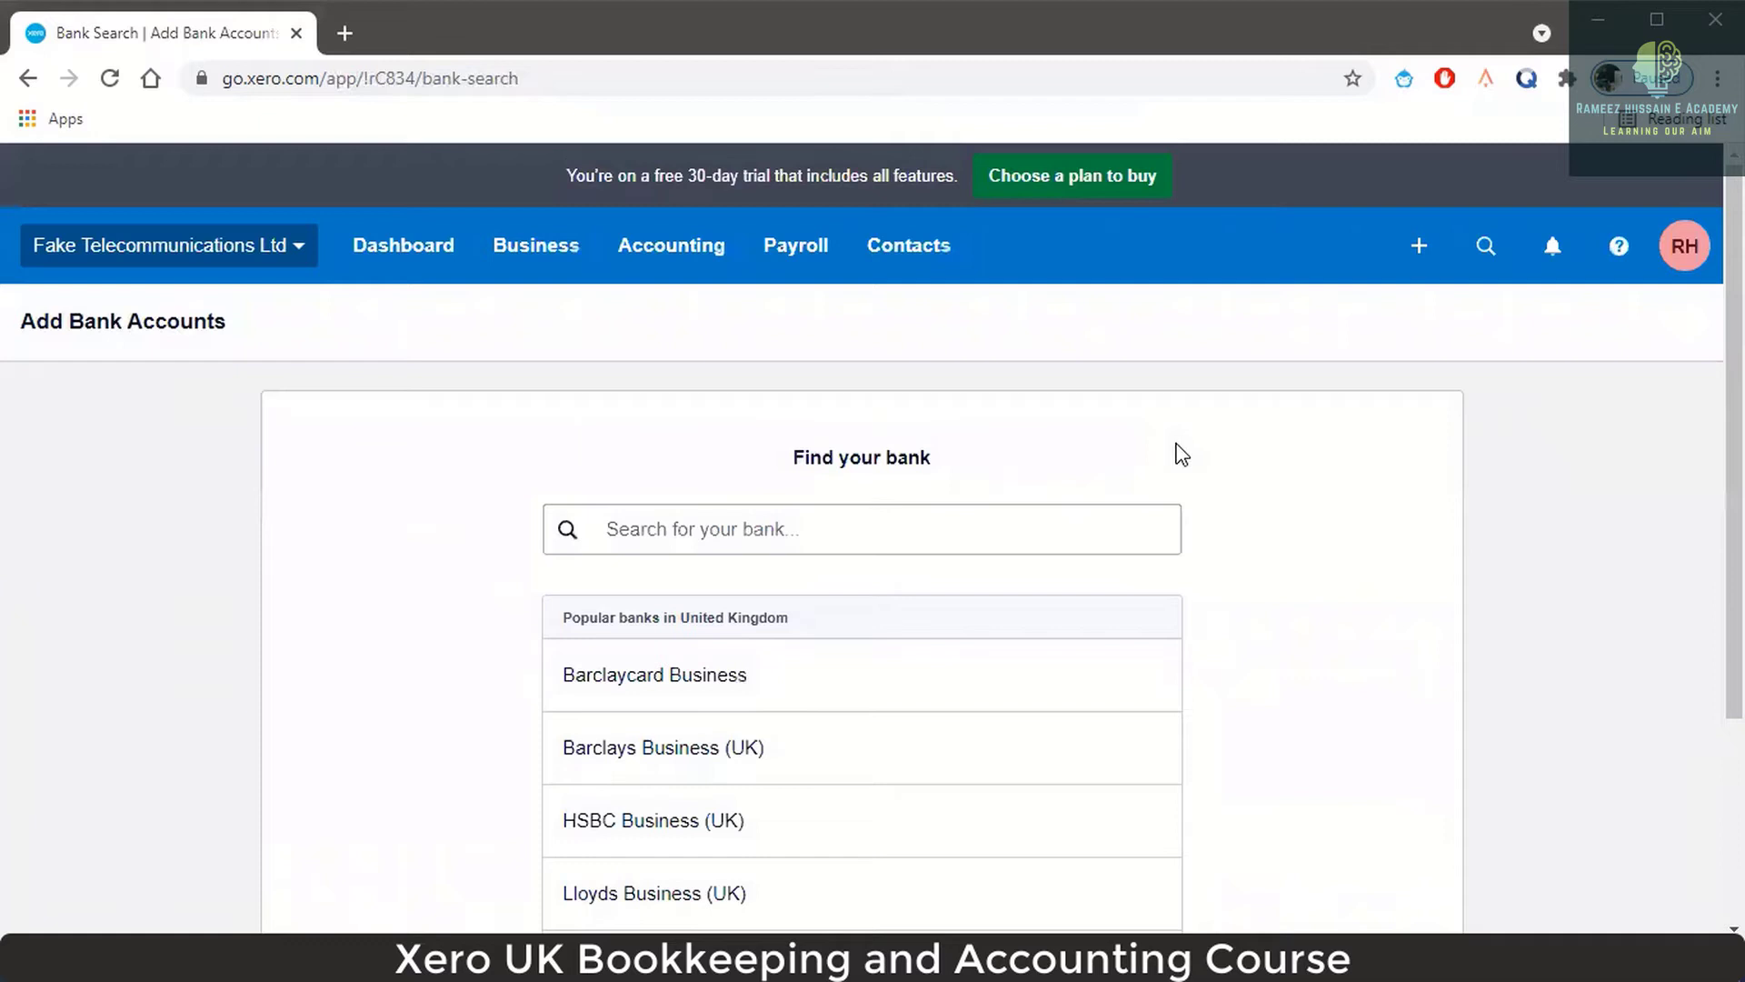
{"action": "left_click", "coordinate": [951, 522]}
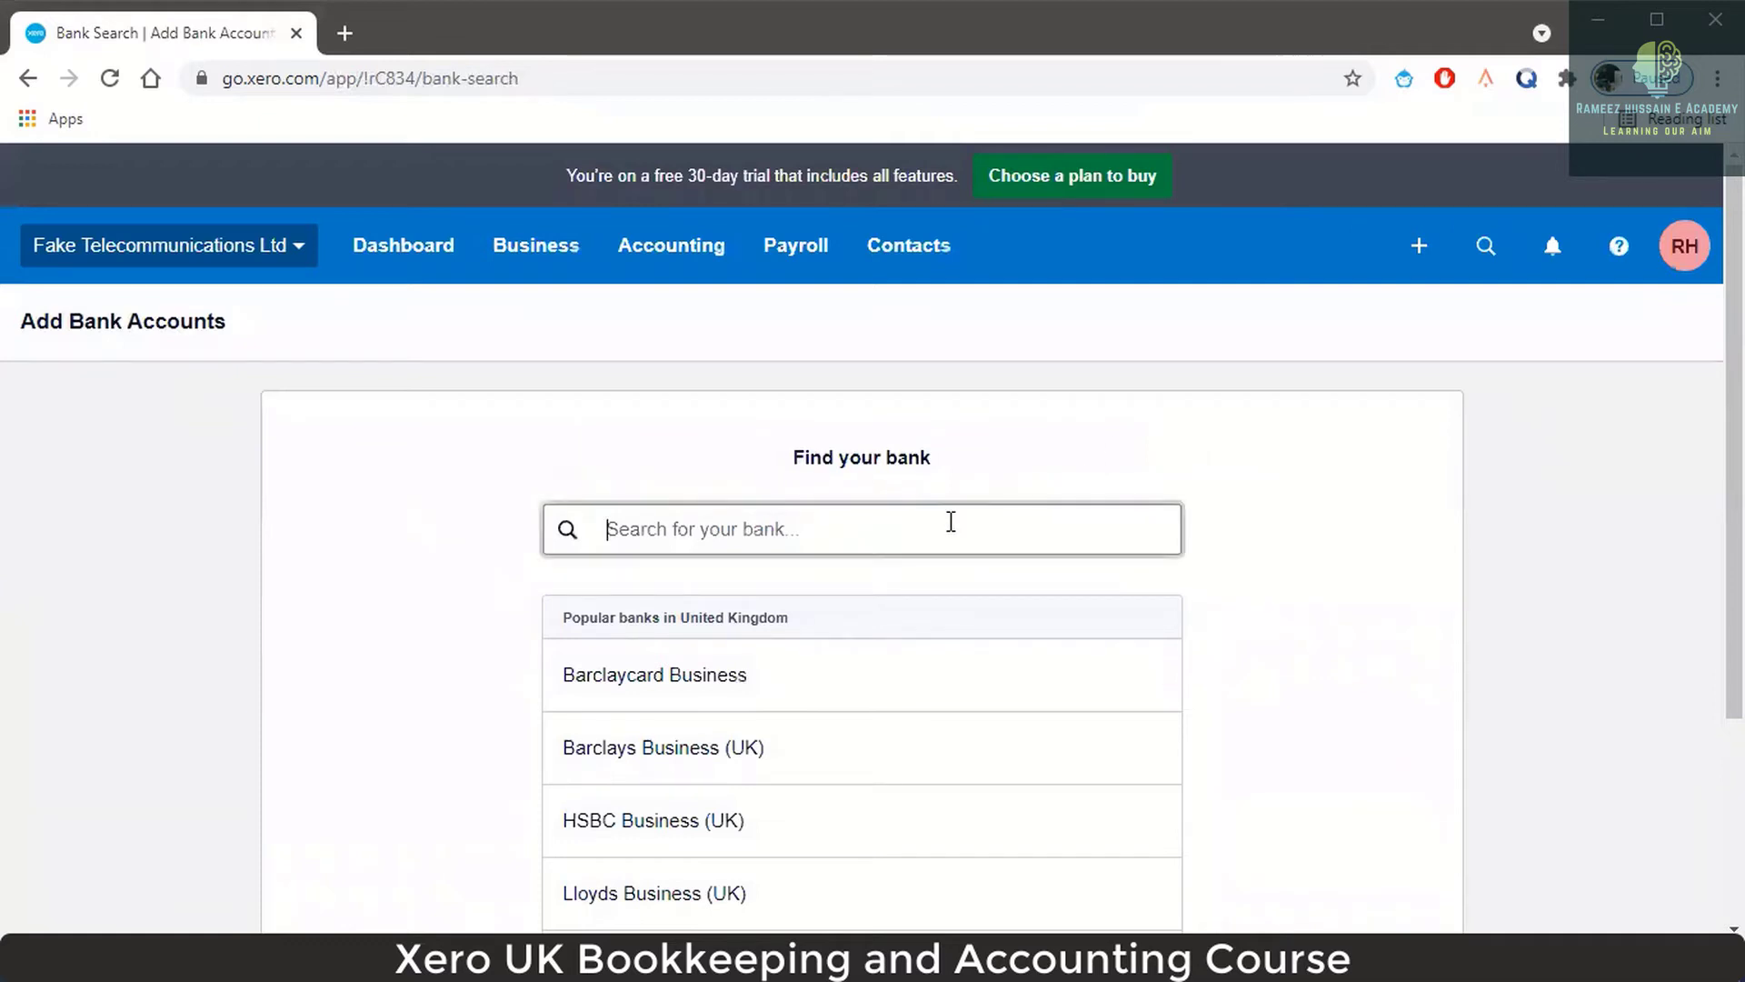
{"action": "type", "text": "paypal"}
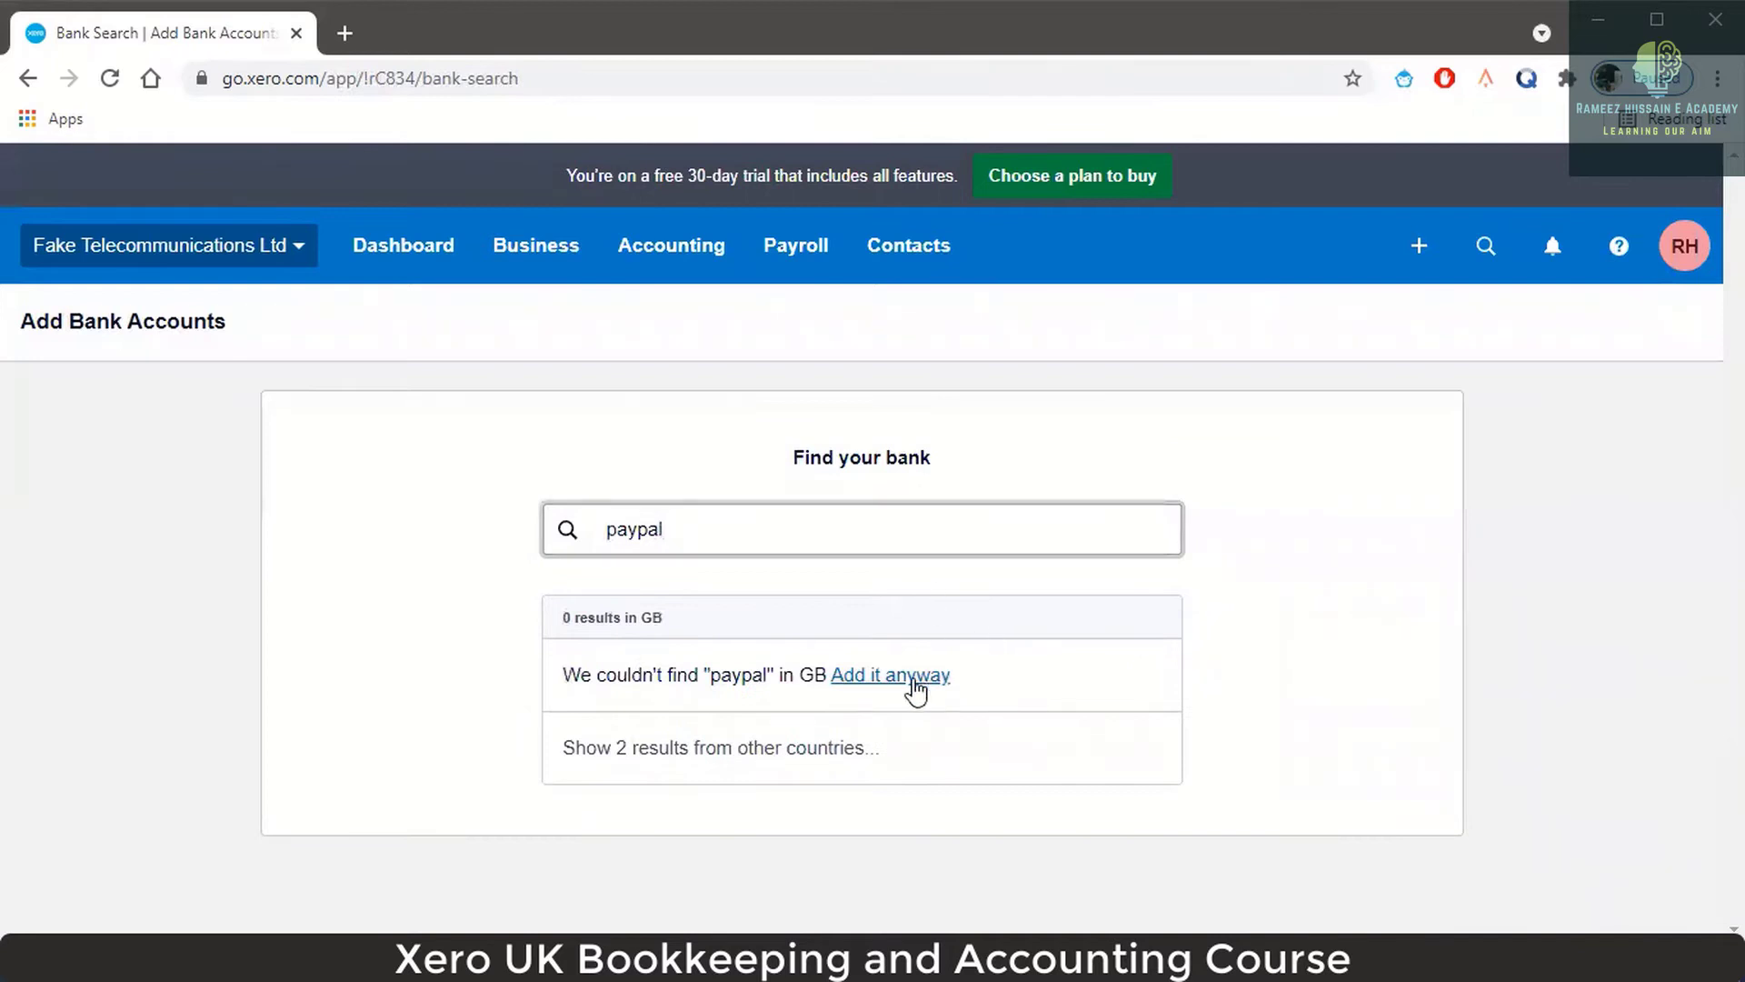
{"action": "left_click", "coordinate": [653, 757]}
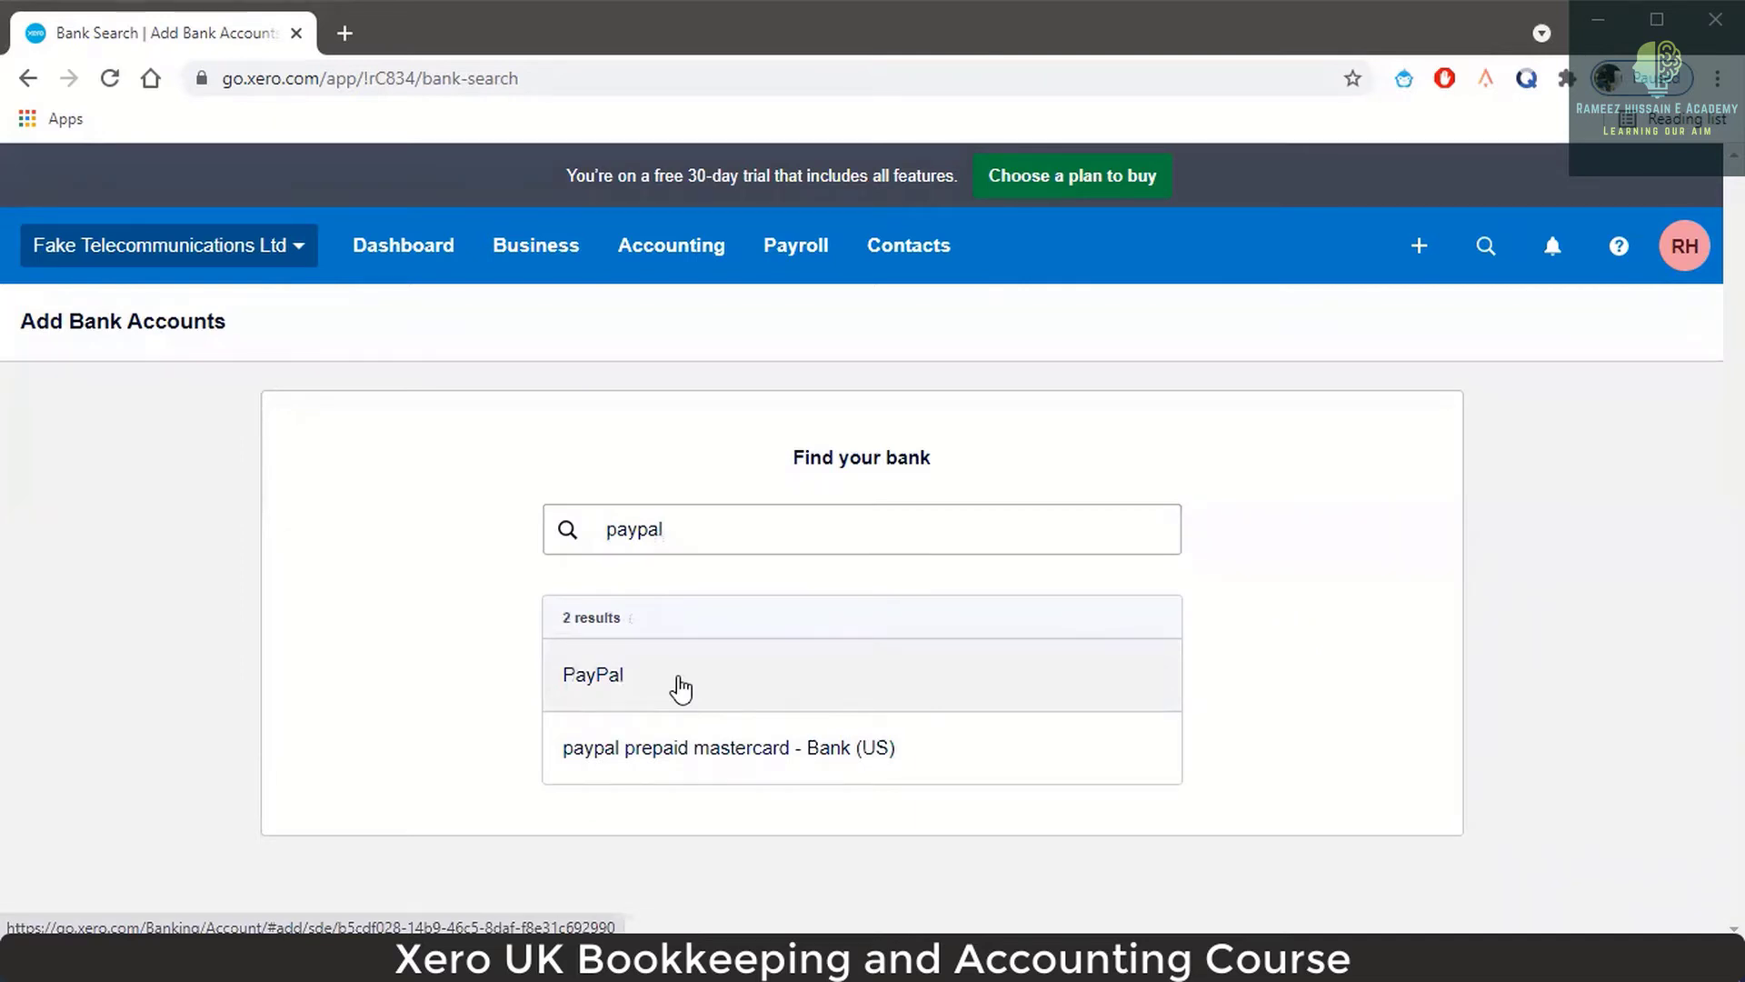
{"action": "left_click", "coordinate": [615, 700]}
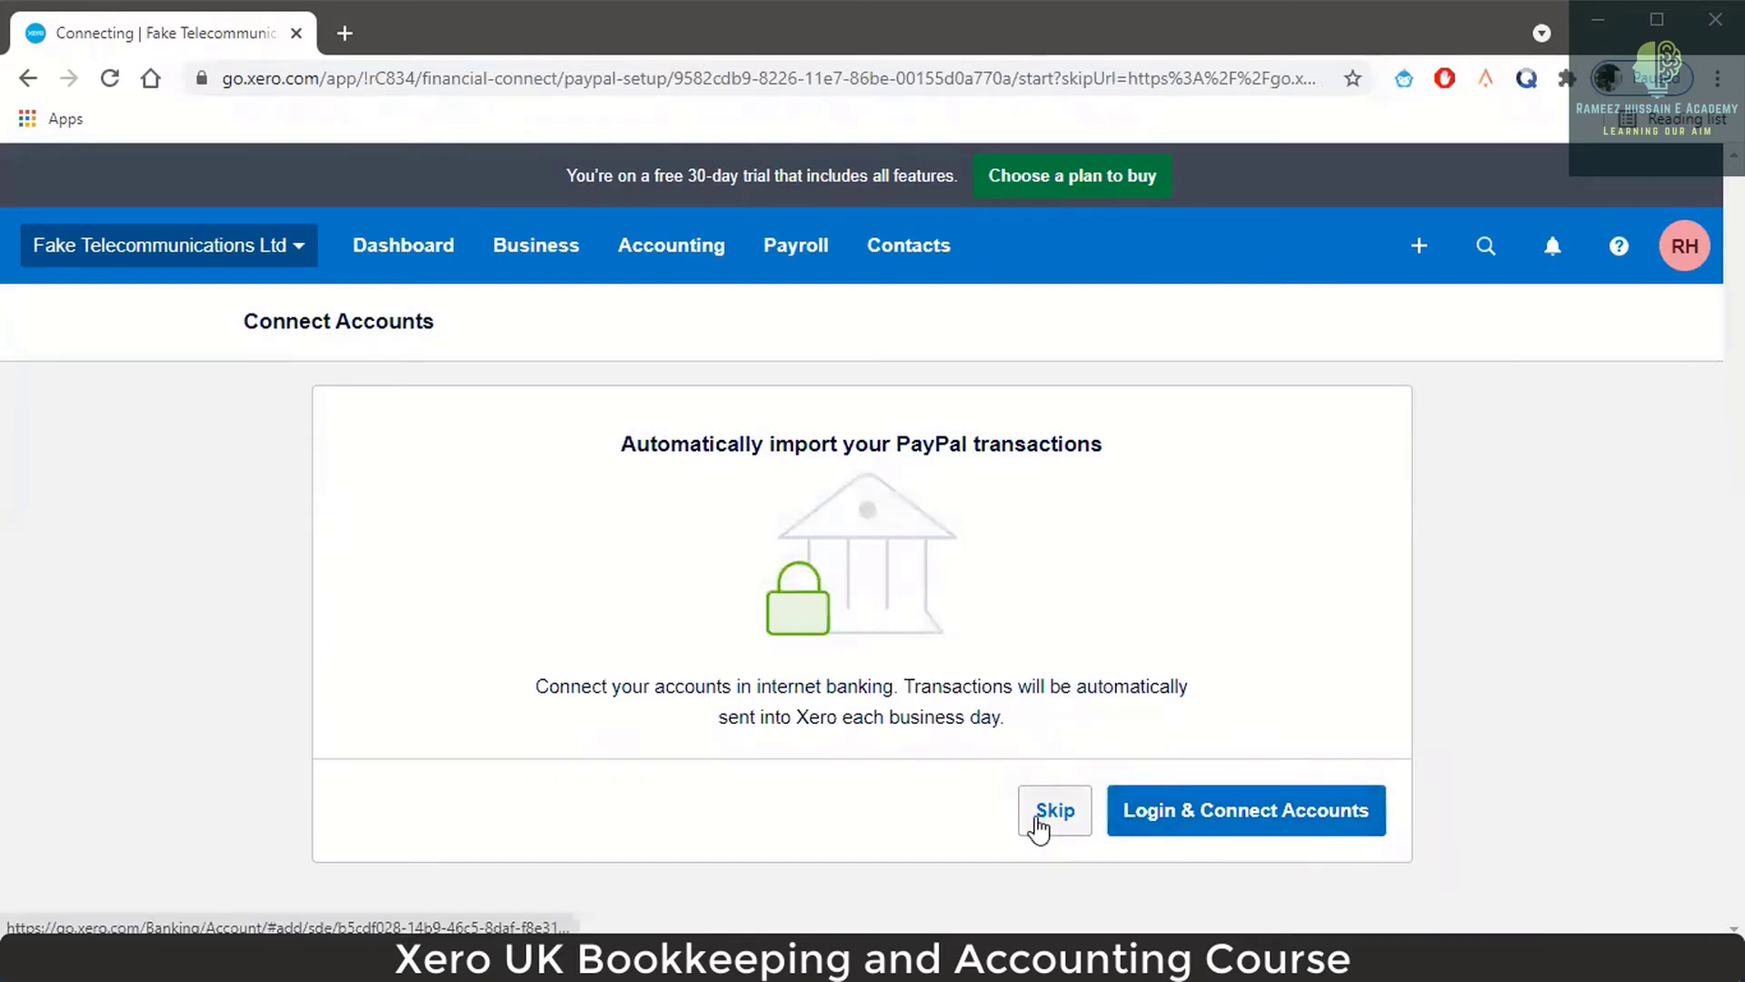
Skip the PayPal feed connection and name the account 'Fake PayPal Account'.
{"action": "left_click", "coordinate": [1039, 825]}
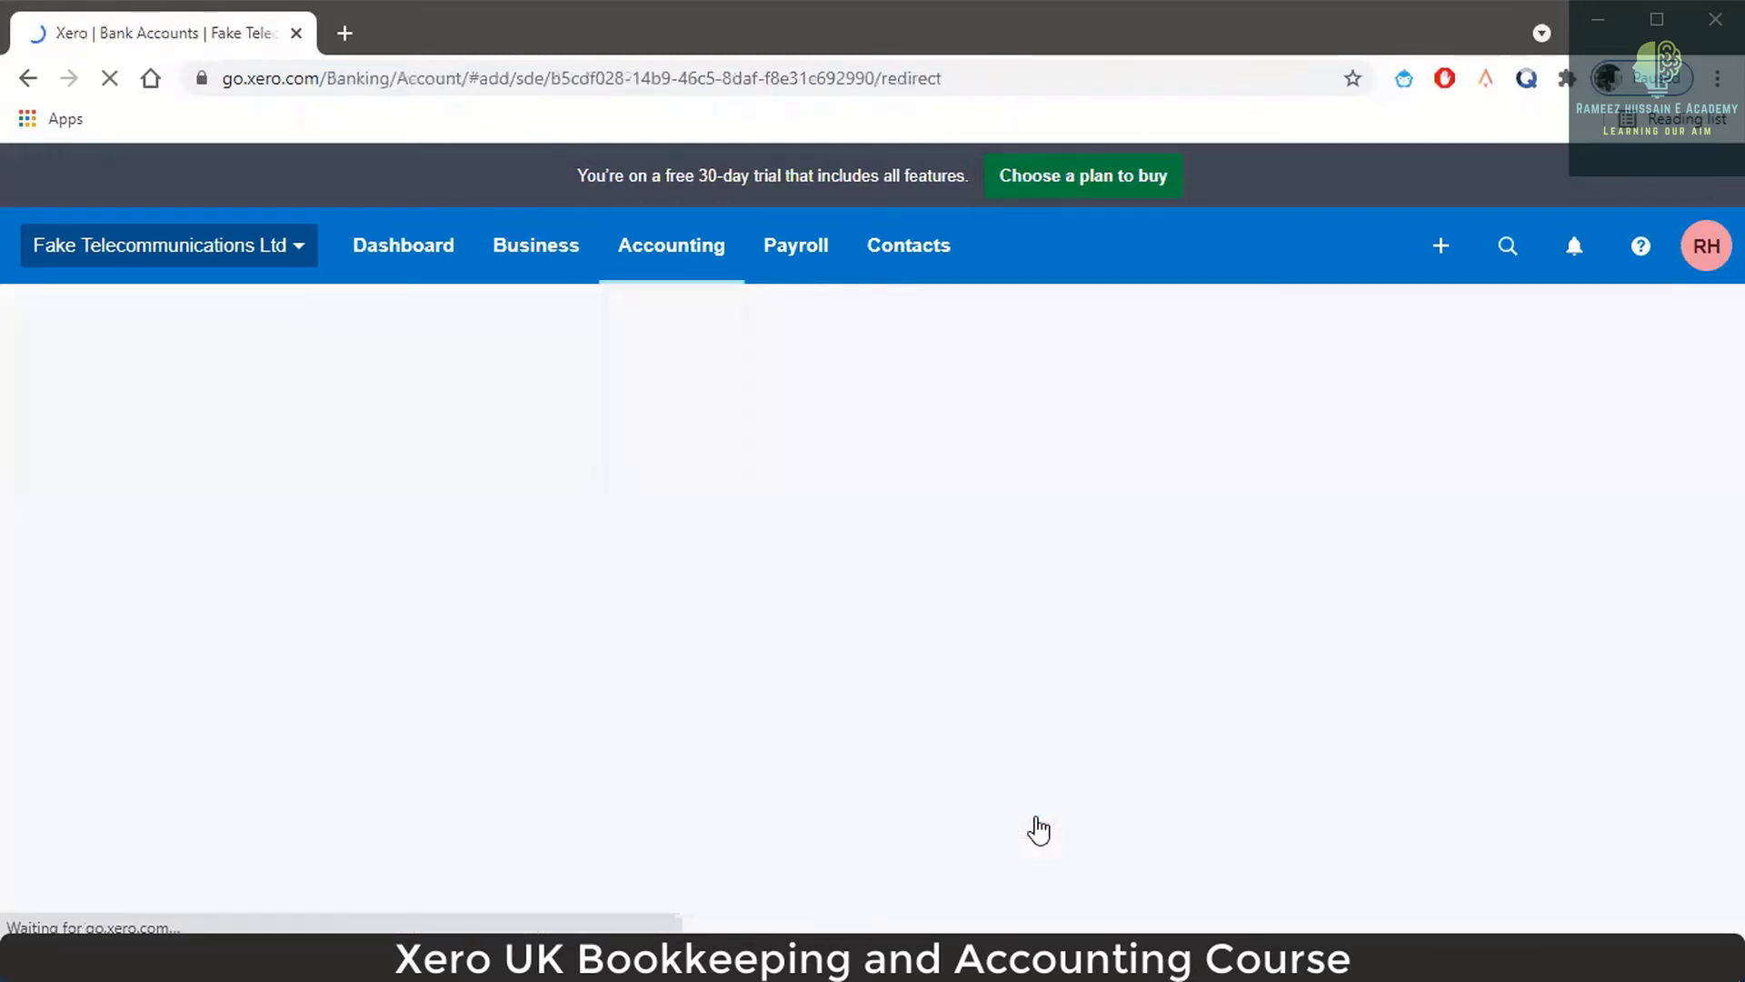
{"action": "left_click", "coordinate": [857, 567]}
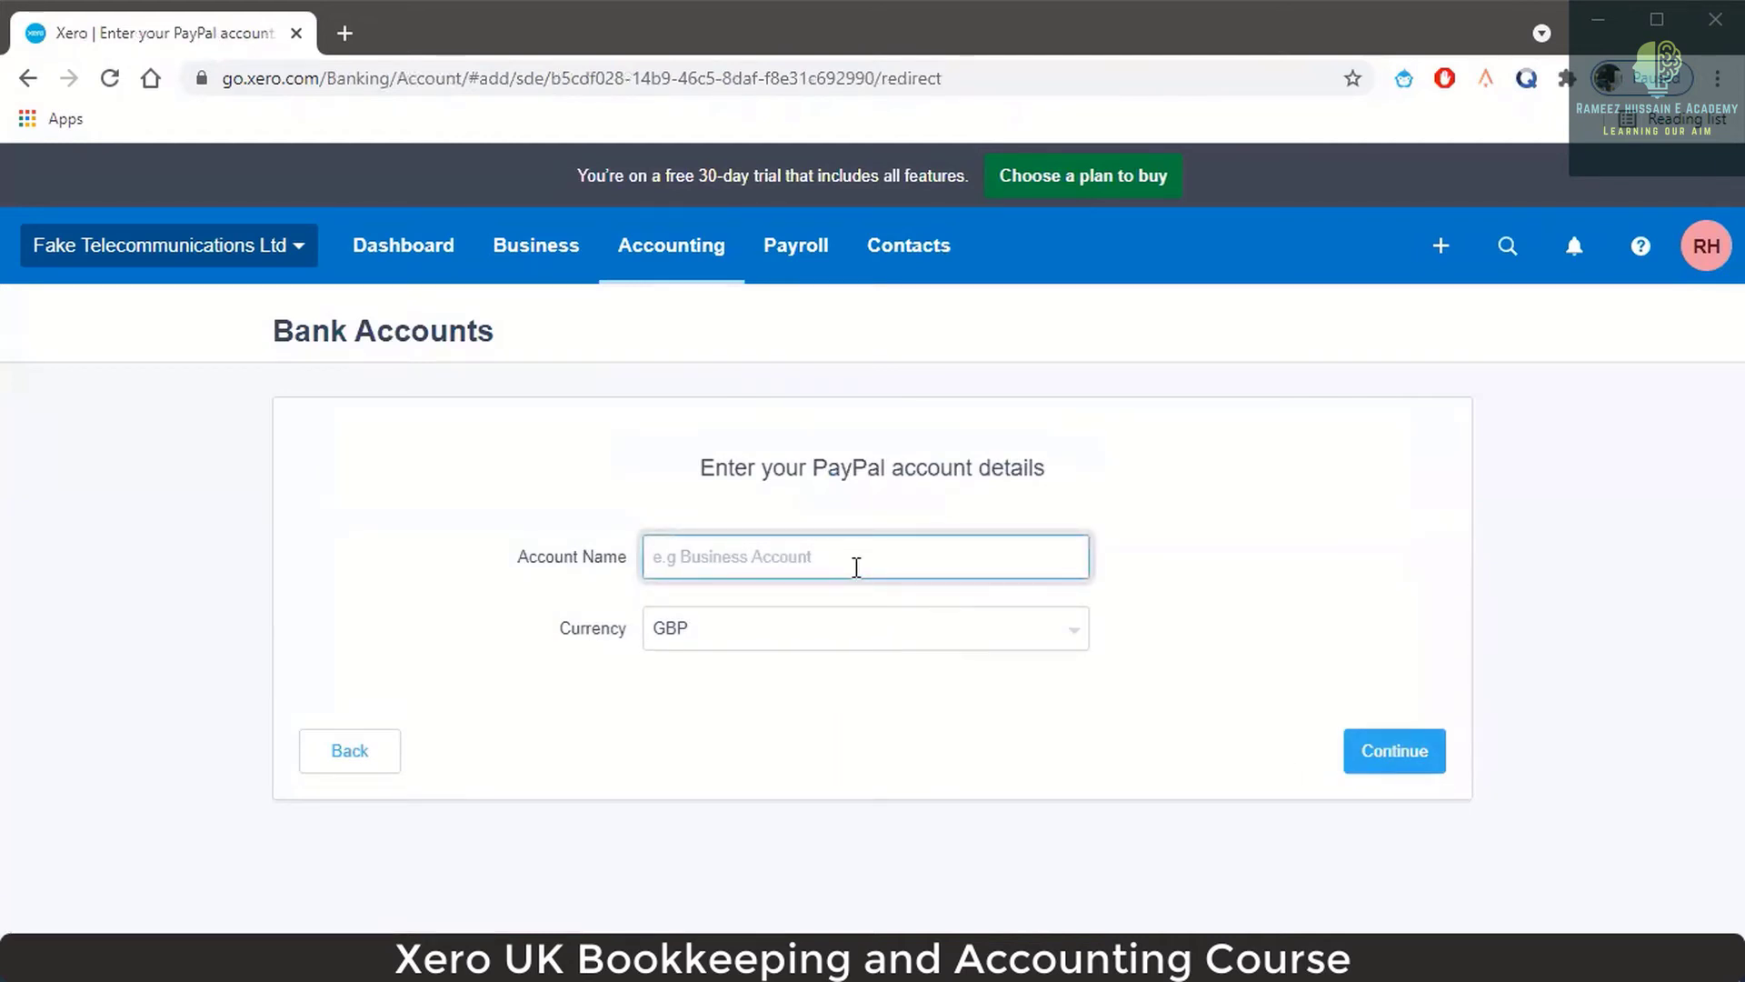
{"action": "key", "text": "alt+Tab"}
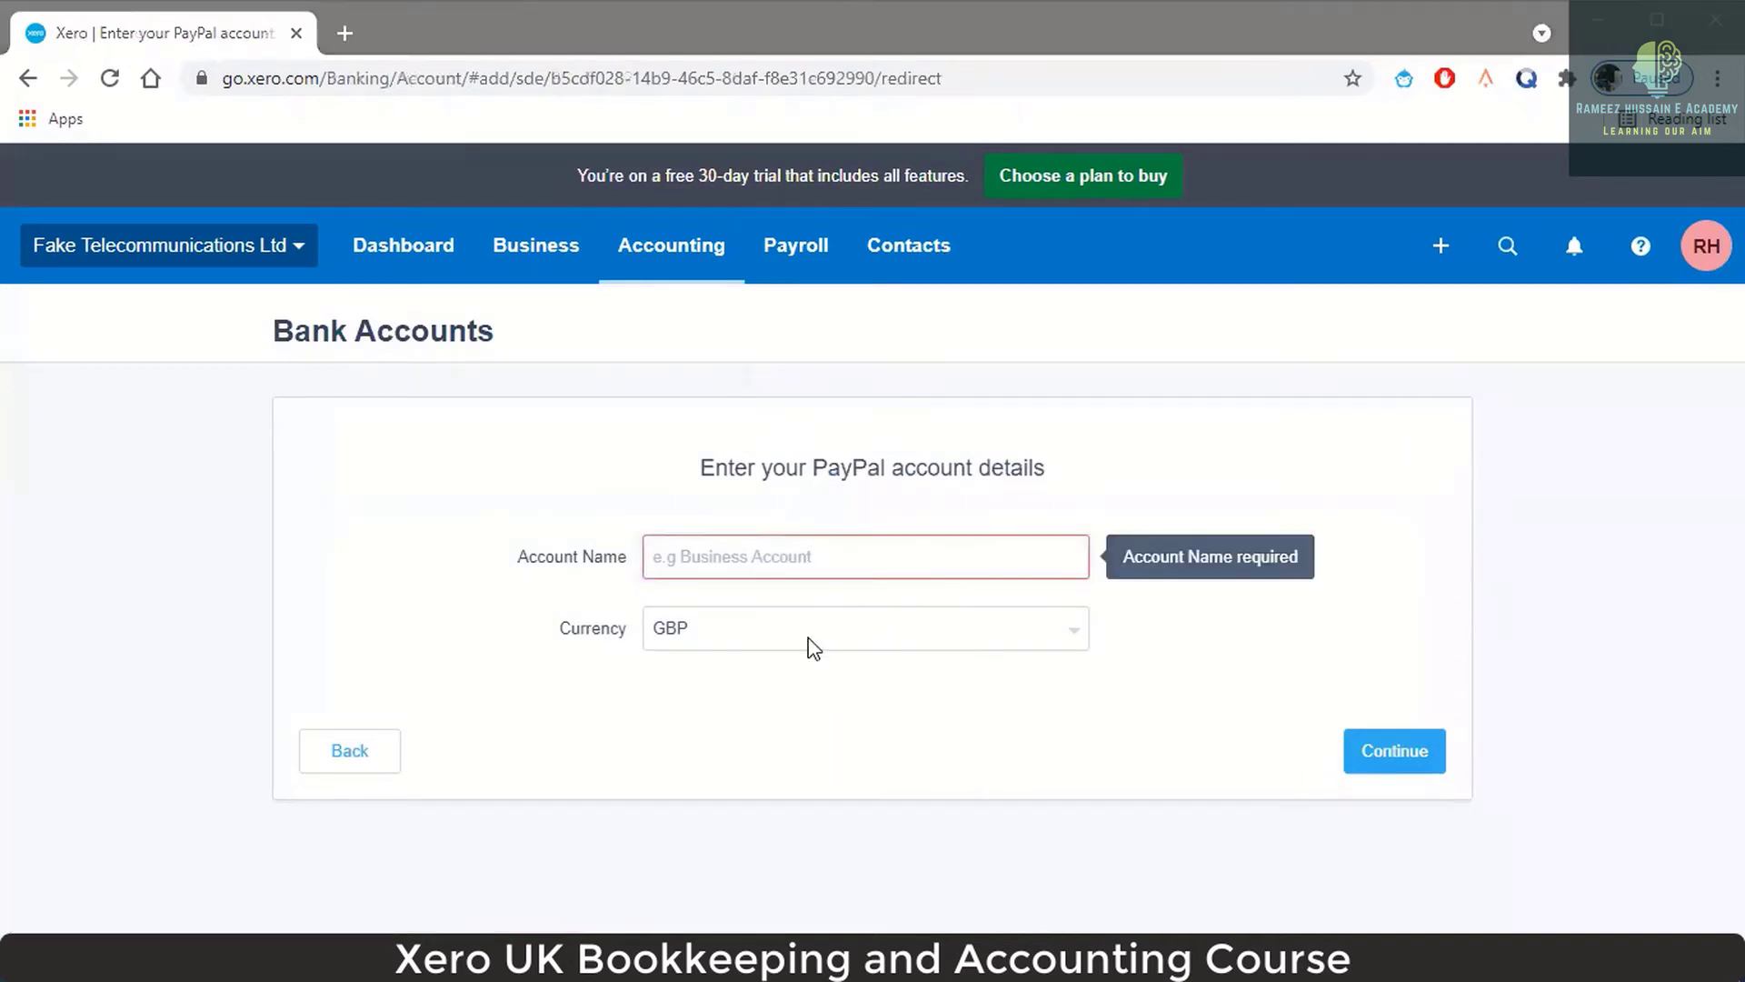
{"action": "left_click", "coordinate": [803, 552]}
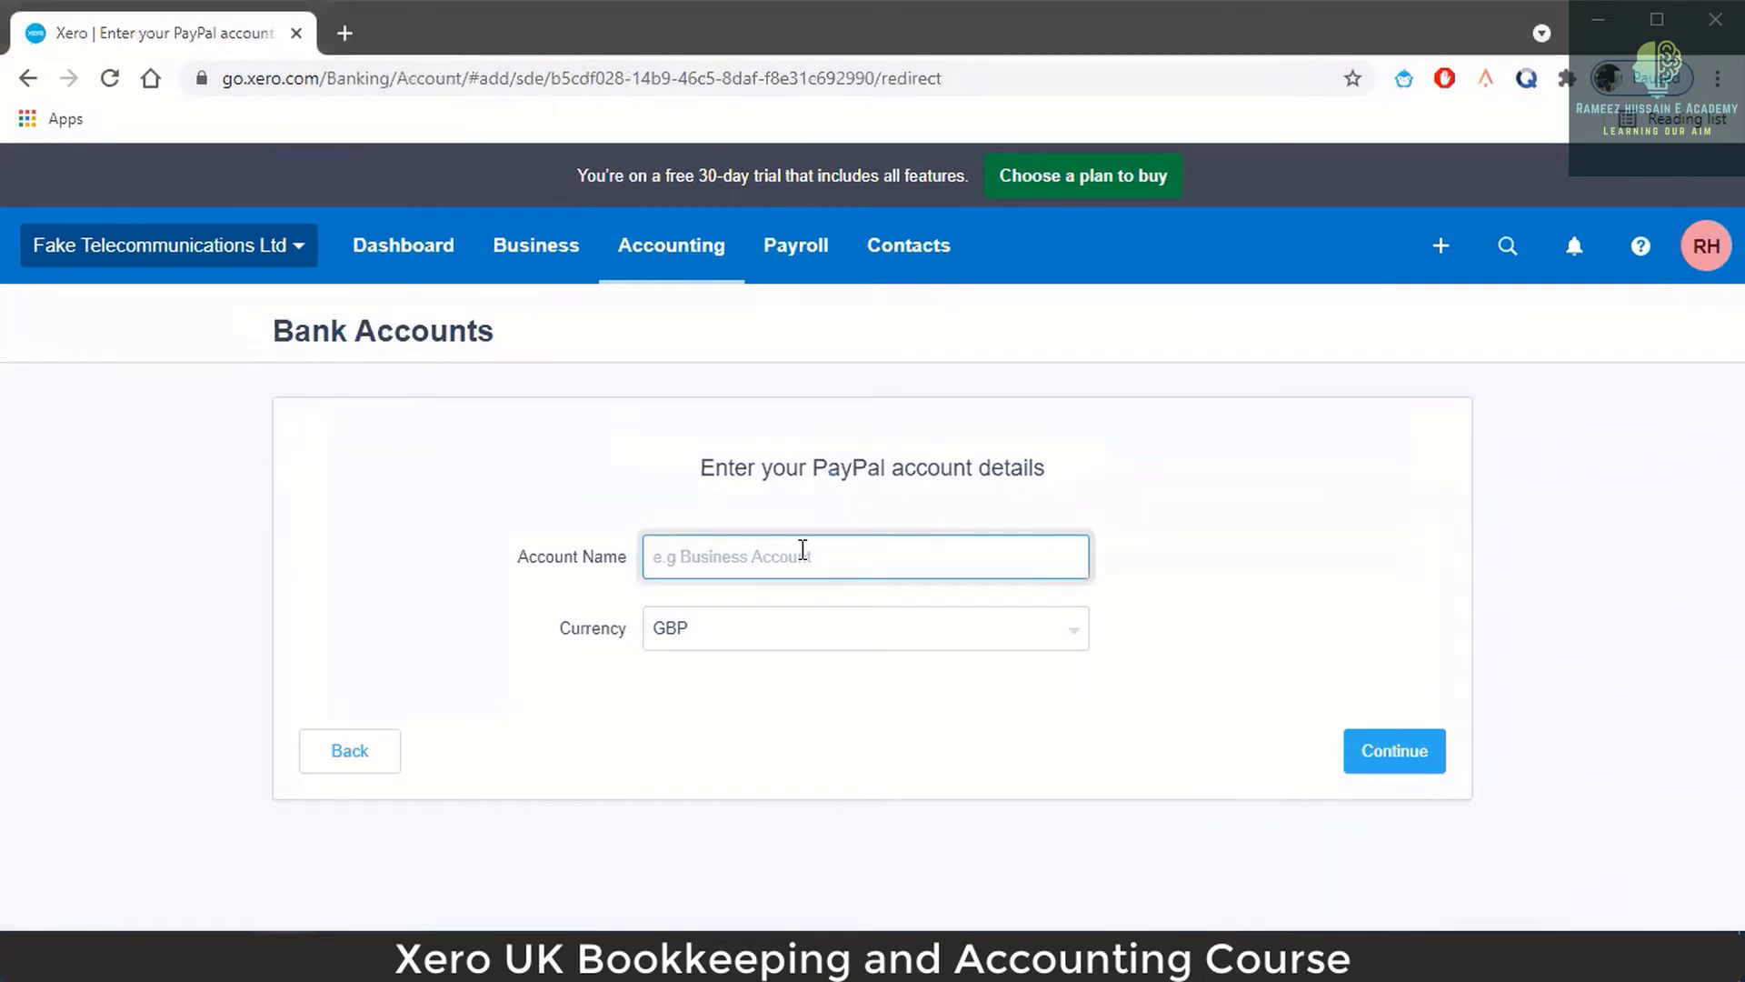
{"action": "type", "text": "PAYPAL"}
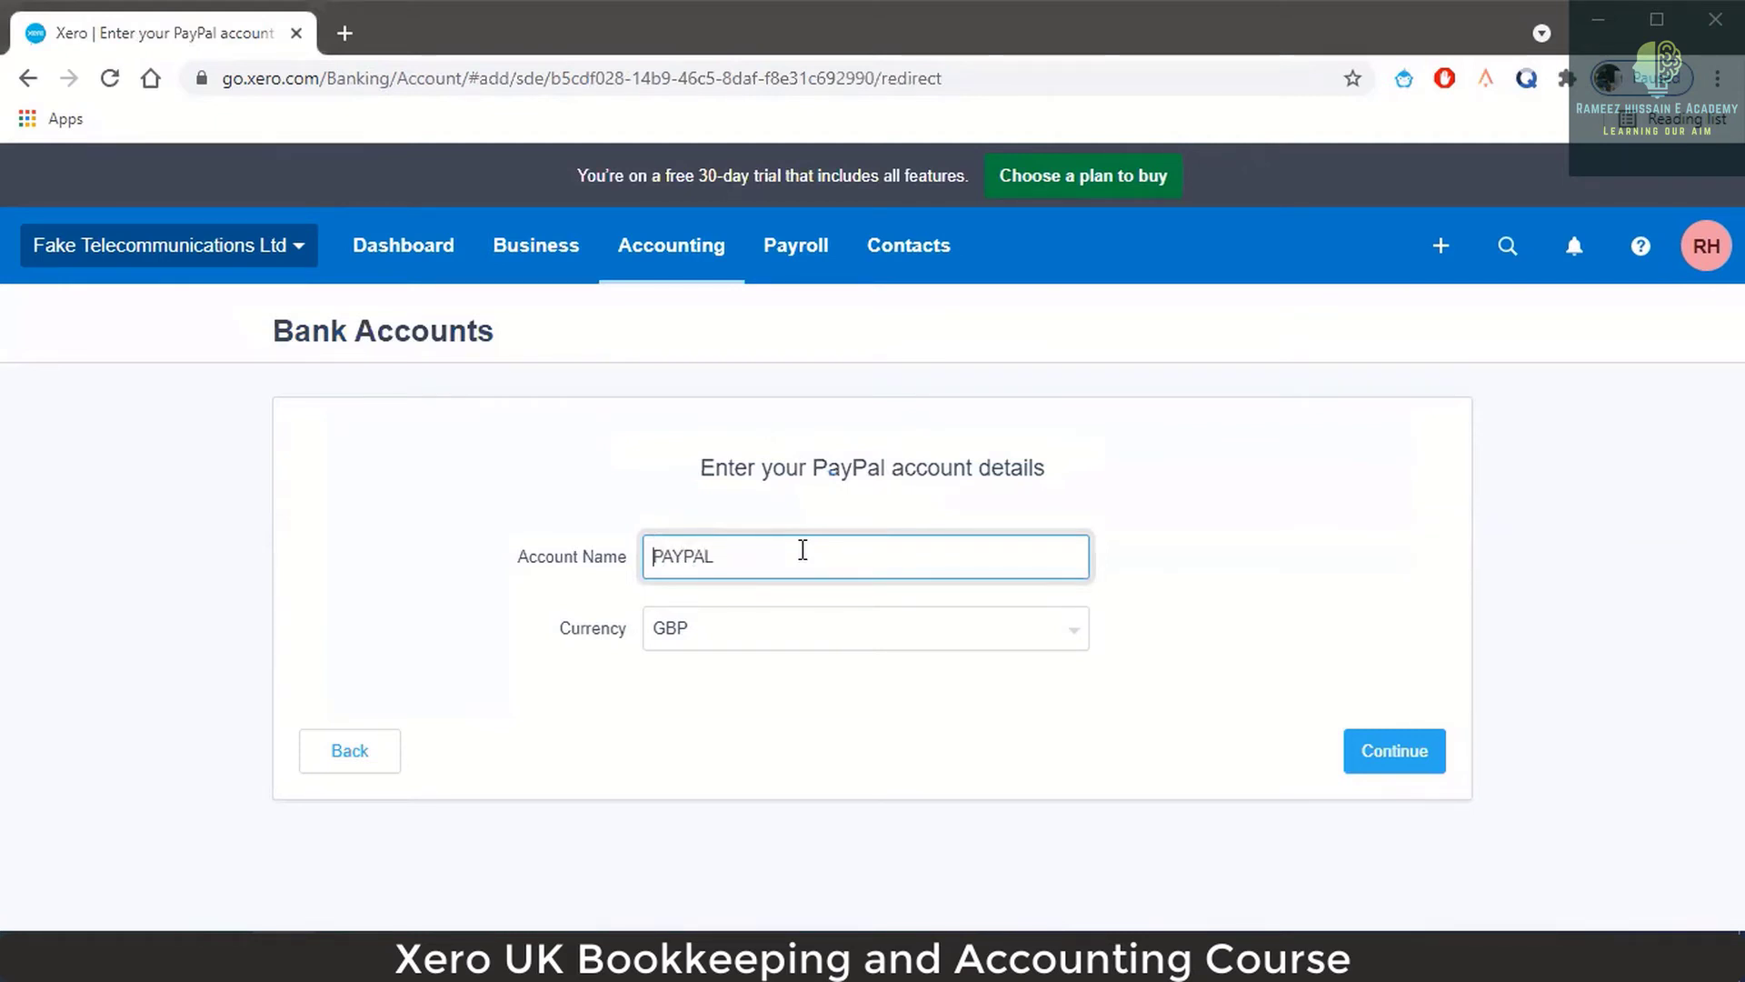
{"action": "type", "text": "Fake"}
{"action": "key", "text": "BackSpace"}
{"action": "key", "text": "BackSpace"}
{"action": "type", "text": "ay"}
{"action": "key", "text": "Right"}
{"action": "key", "text": "BackSpace"}
{"action": "key", "text": "BackSpace"}
{"action": "type", "text": "al Account"}
Keep GBP as the currency and submit the new PayPal account.
{"action": "left_click", "coordinate": [1071, 647]}
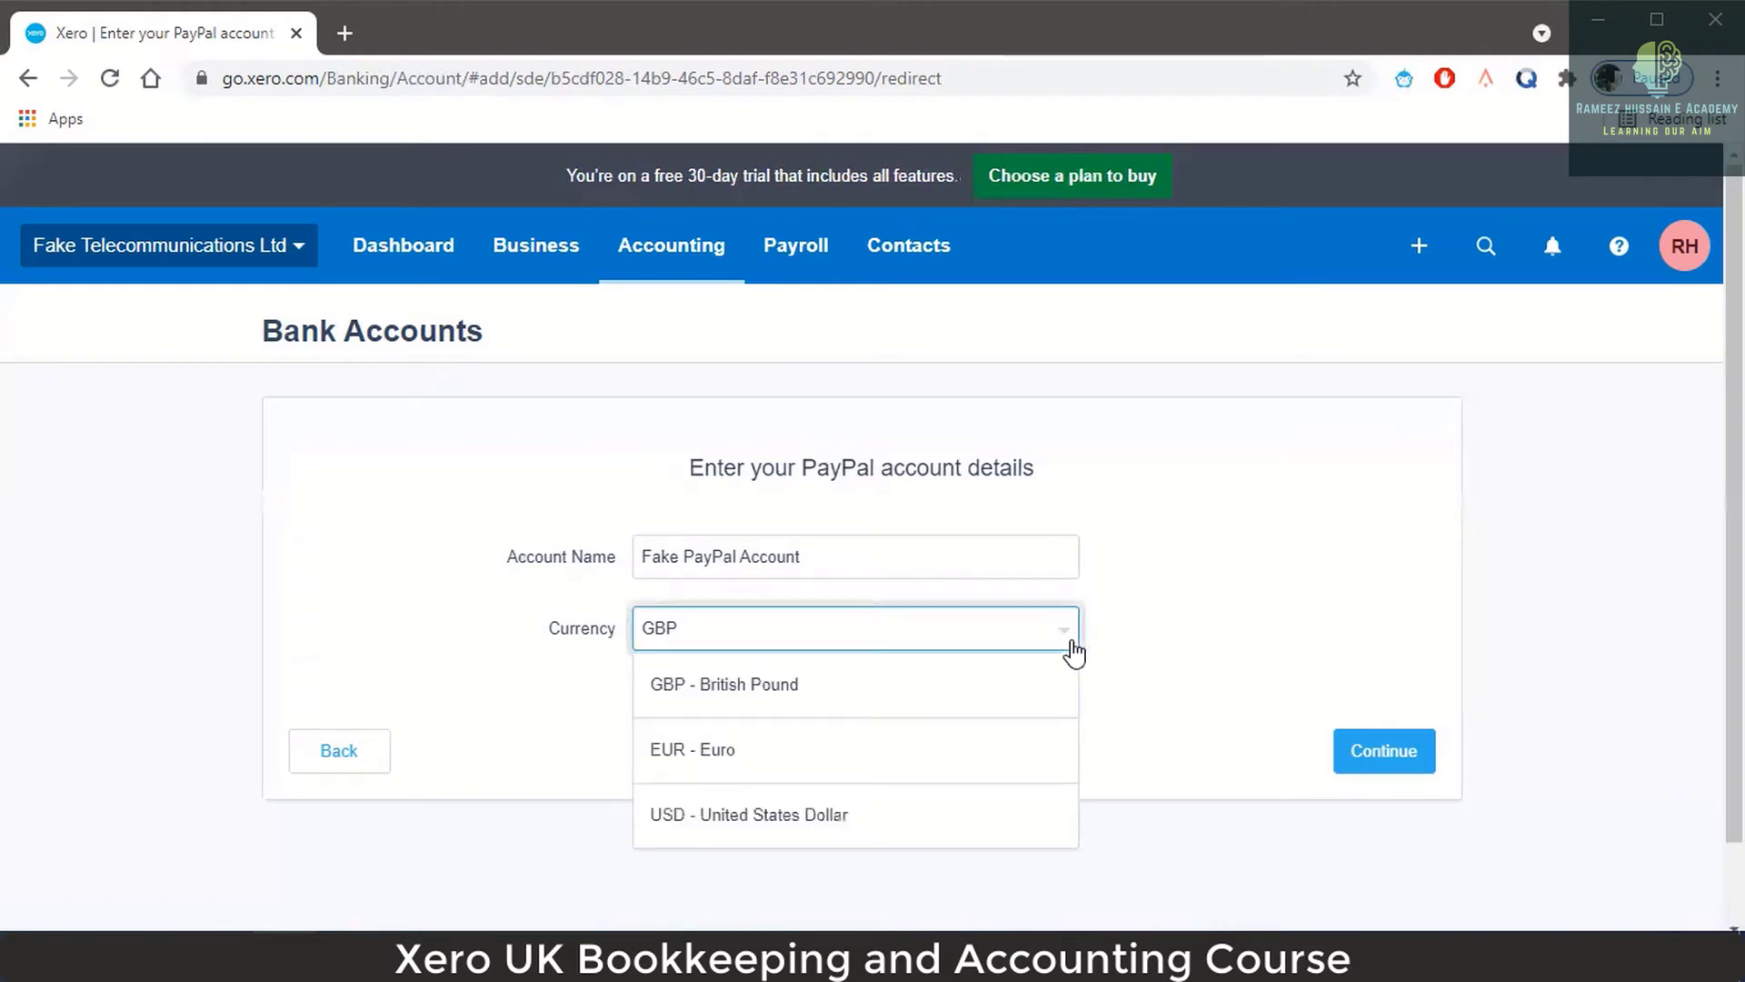
{"action": "left_click", "coordinate": [965, 643]}
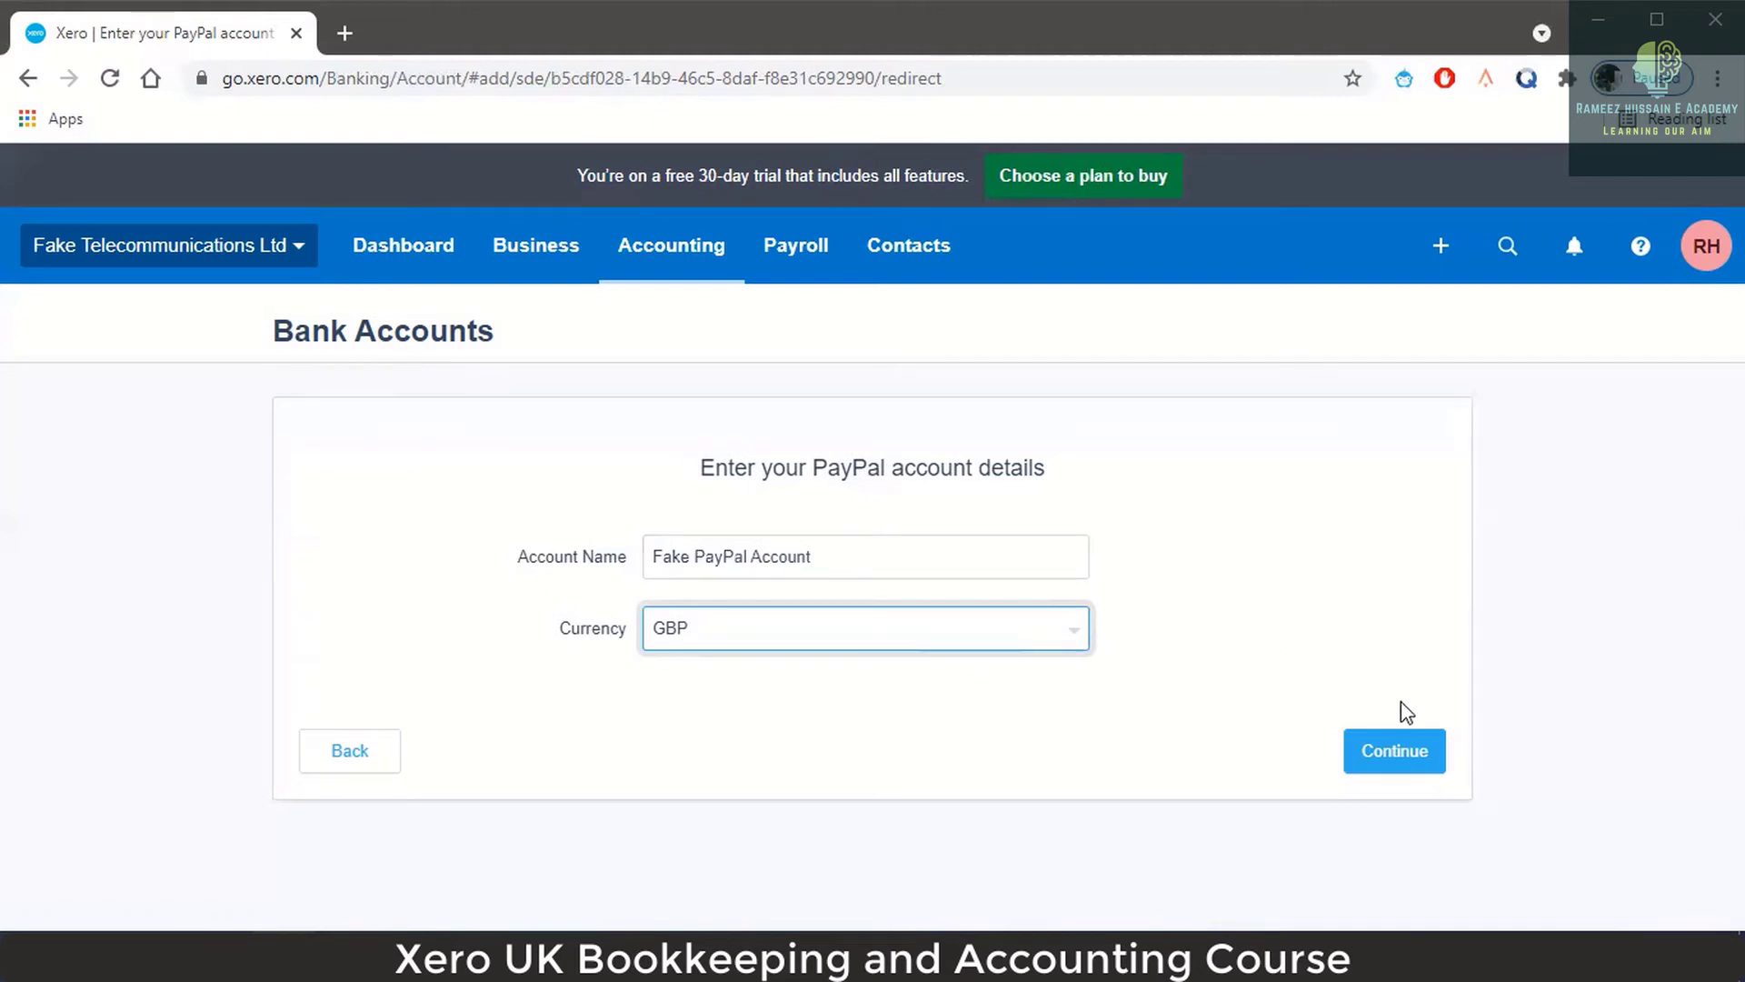
{"action": "left_click", "coordinate": [1394, 764]}
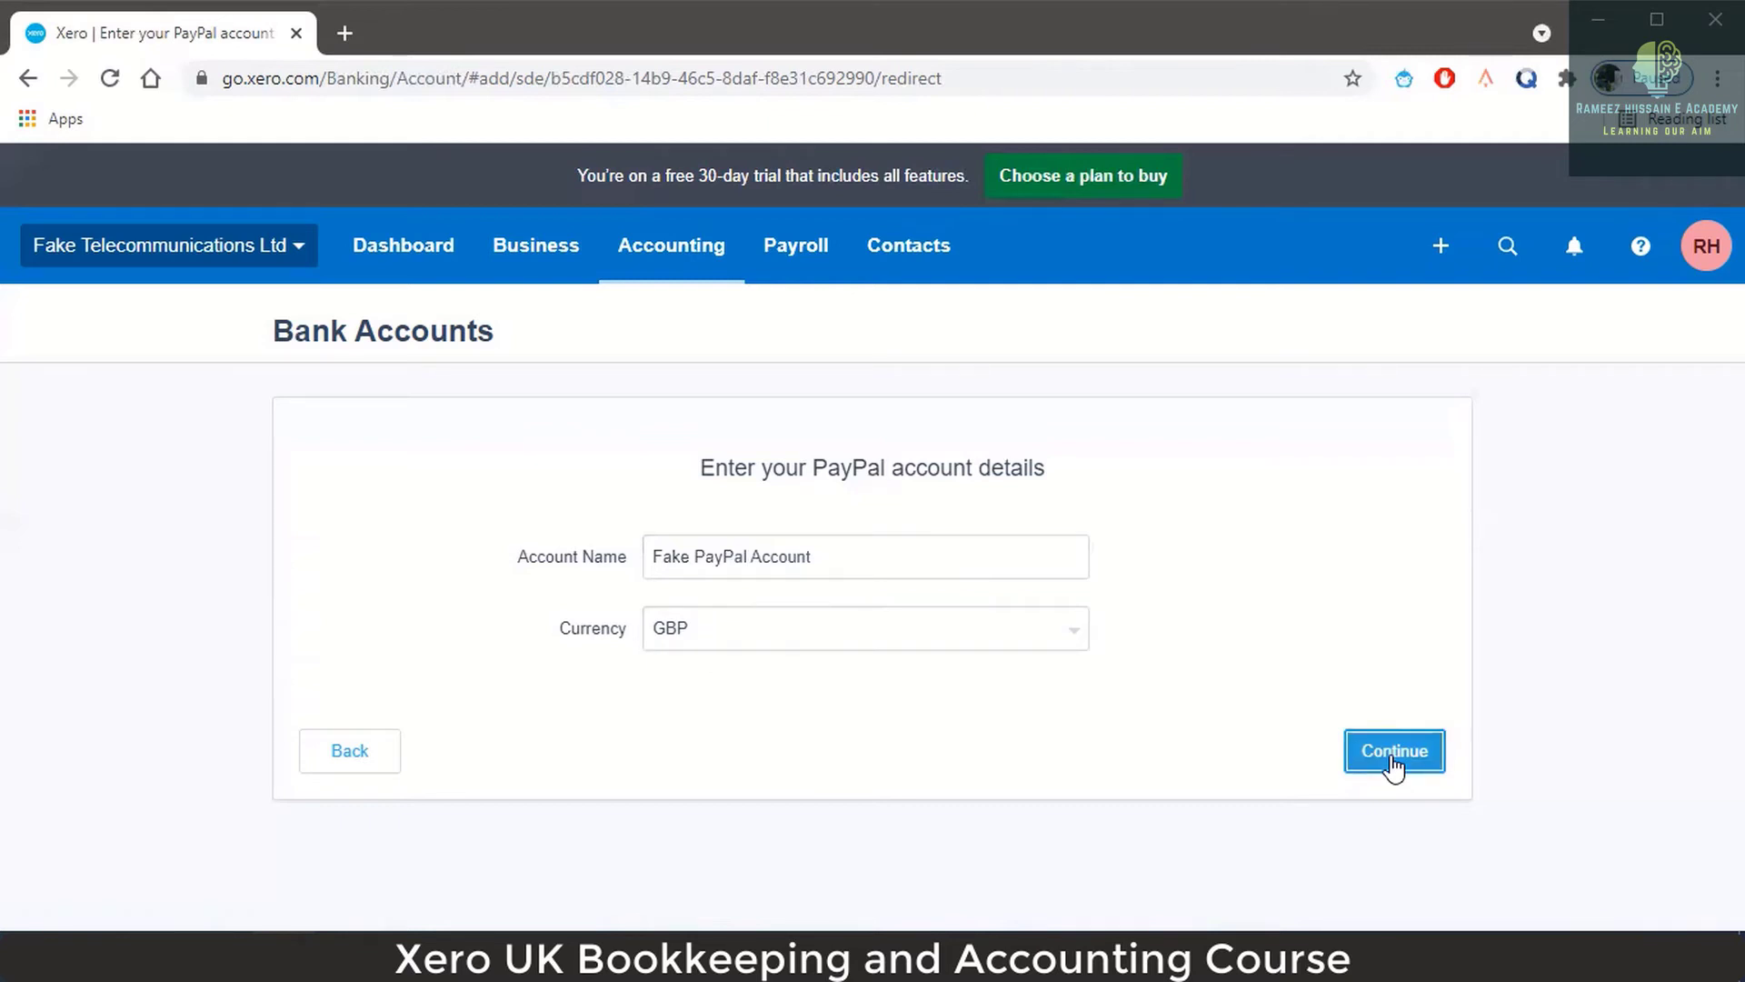
{"action": "left_click", "coordinate": [1393, 764]}
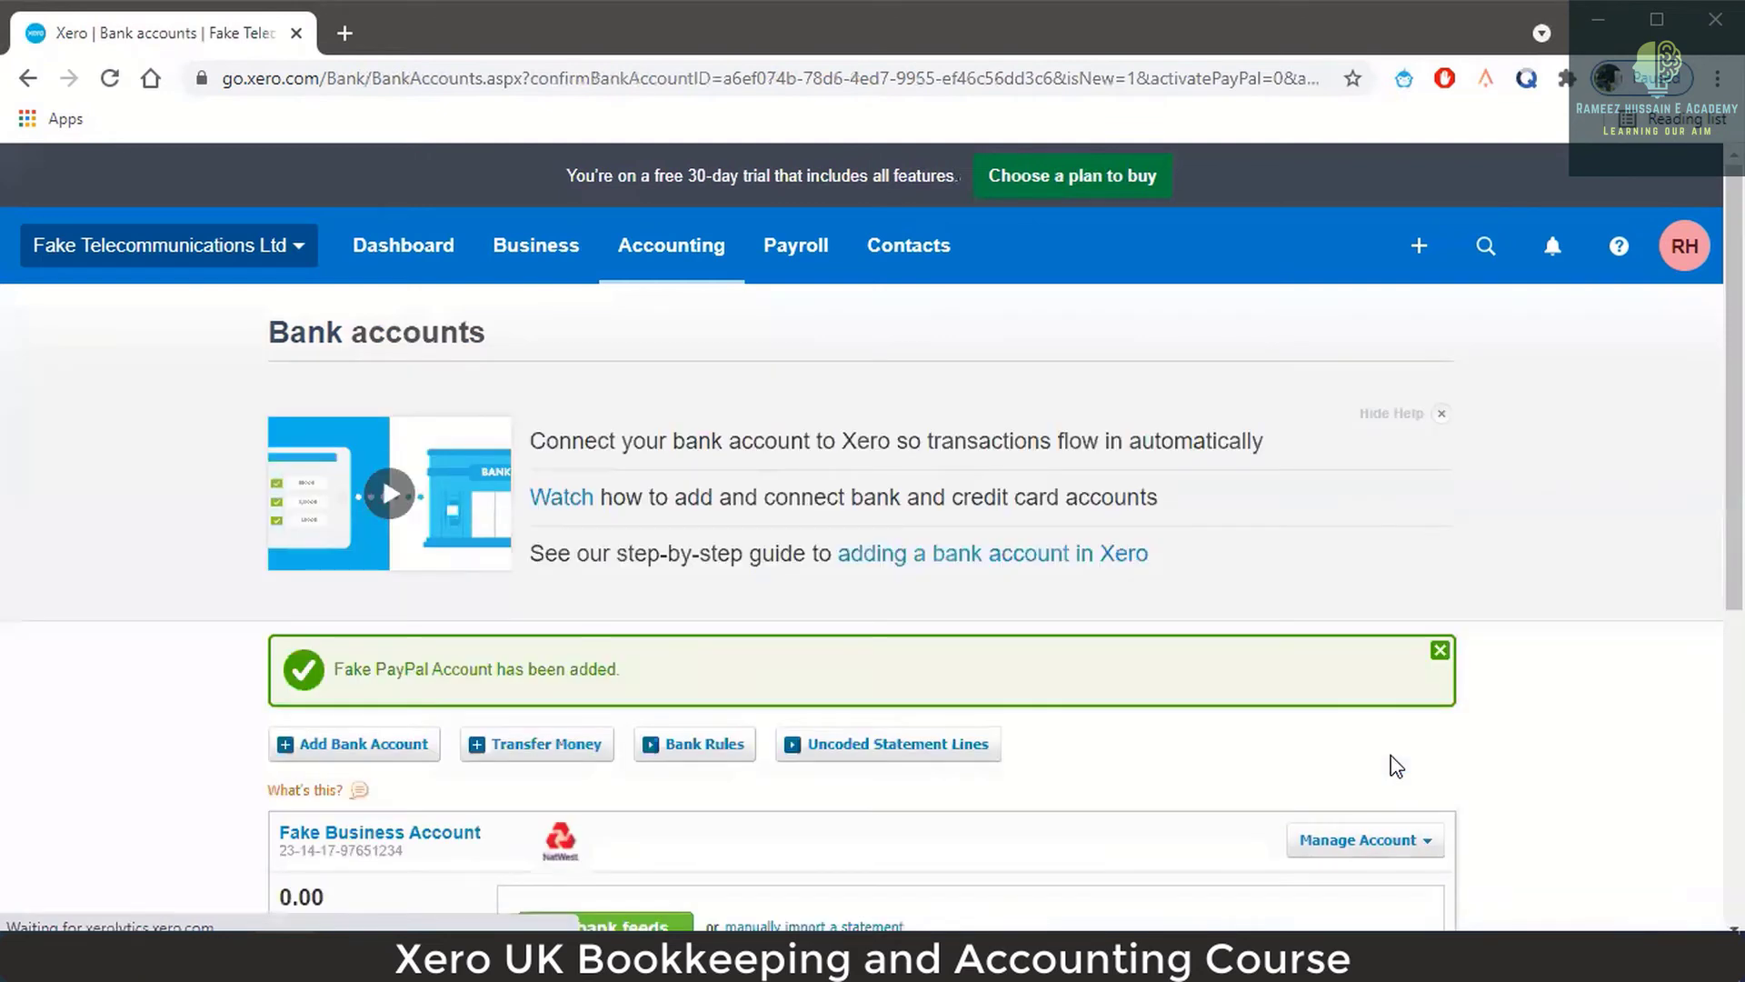
Scroll the Bank accounts page to check the new Fake PayPal Account panel, then return to top.
{"action": "scroll", "coordinate": [900, 682], "scroll_direction": "down", "scroll_amount": 4}
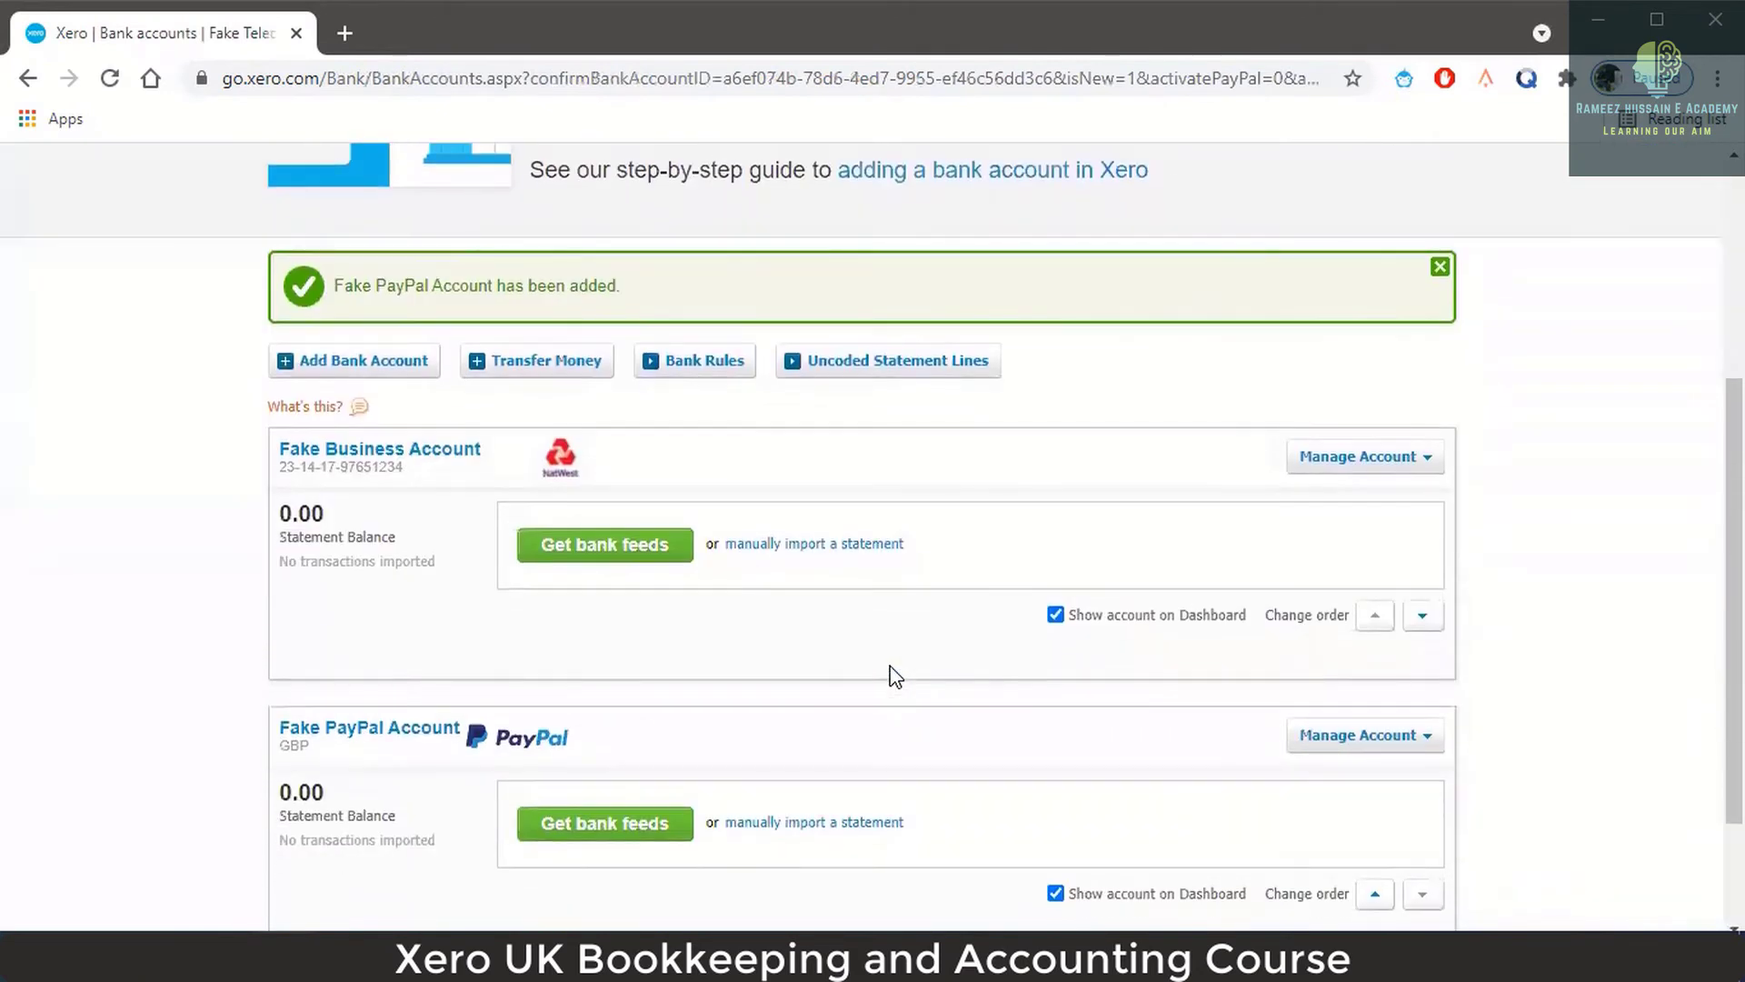
{"action": "scroll", "coordinate": [895, 677], "scroll_direction": "down", "scroll_amount": 2}
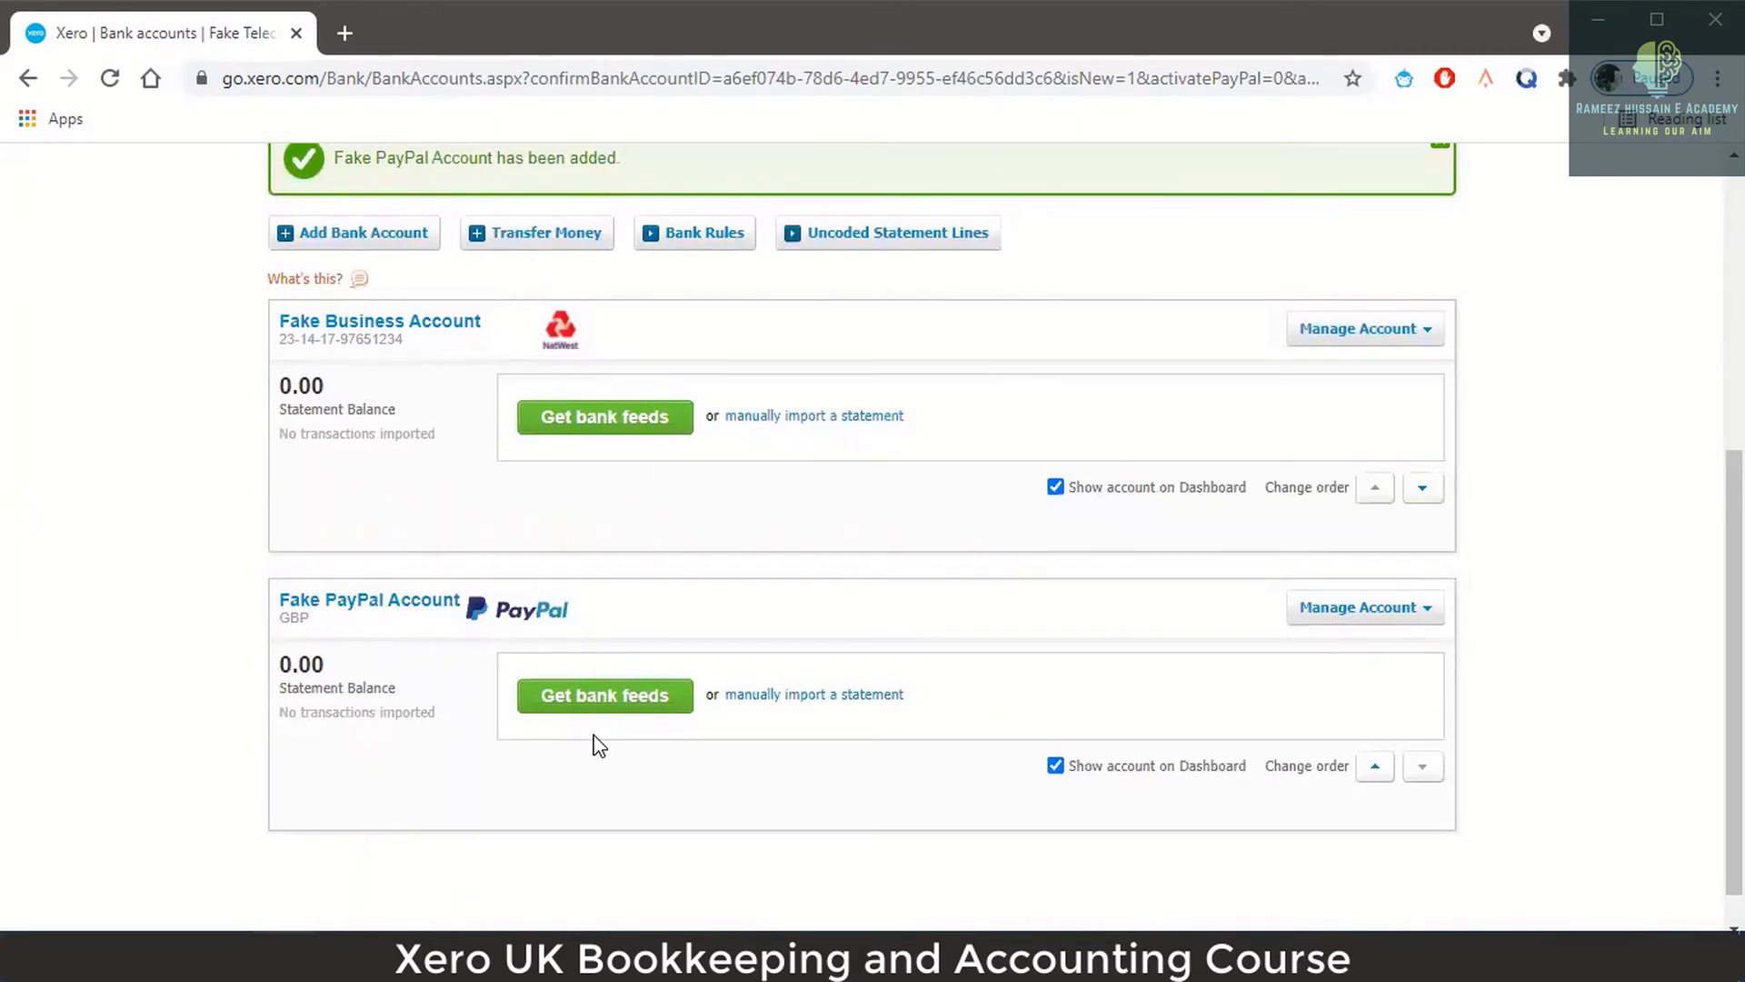
{"action": "scroll", "coordinate": [687, 624], "scroll_direction": "up", "scroll_amount": 4}
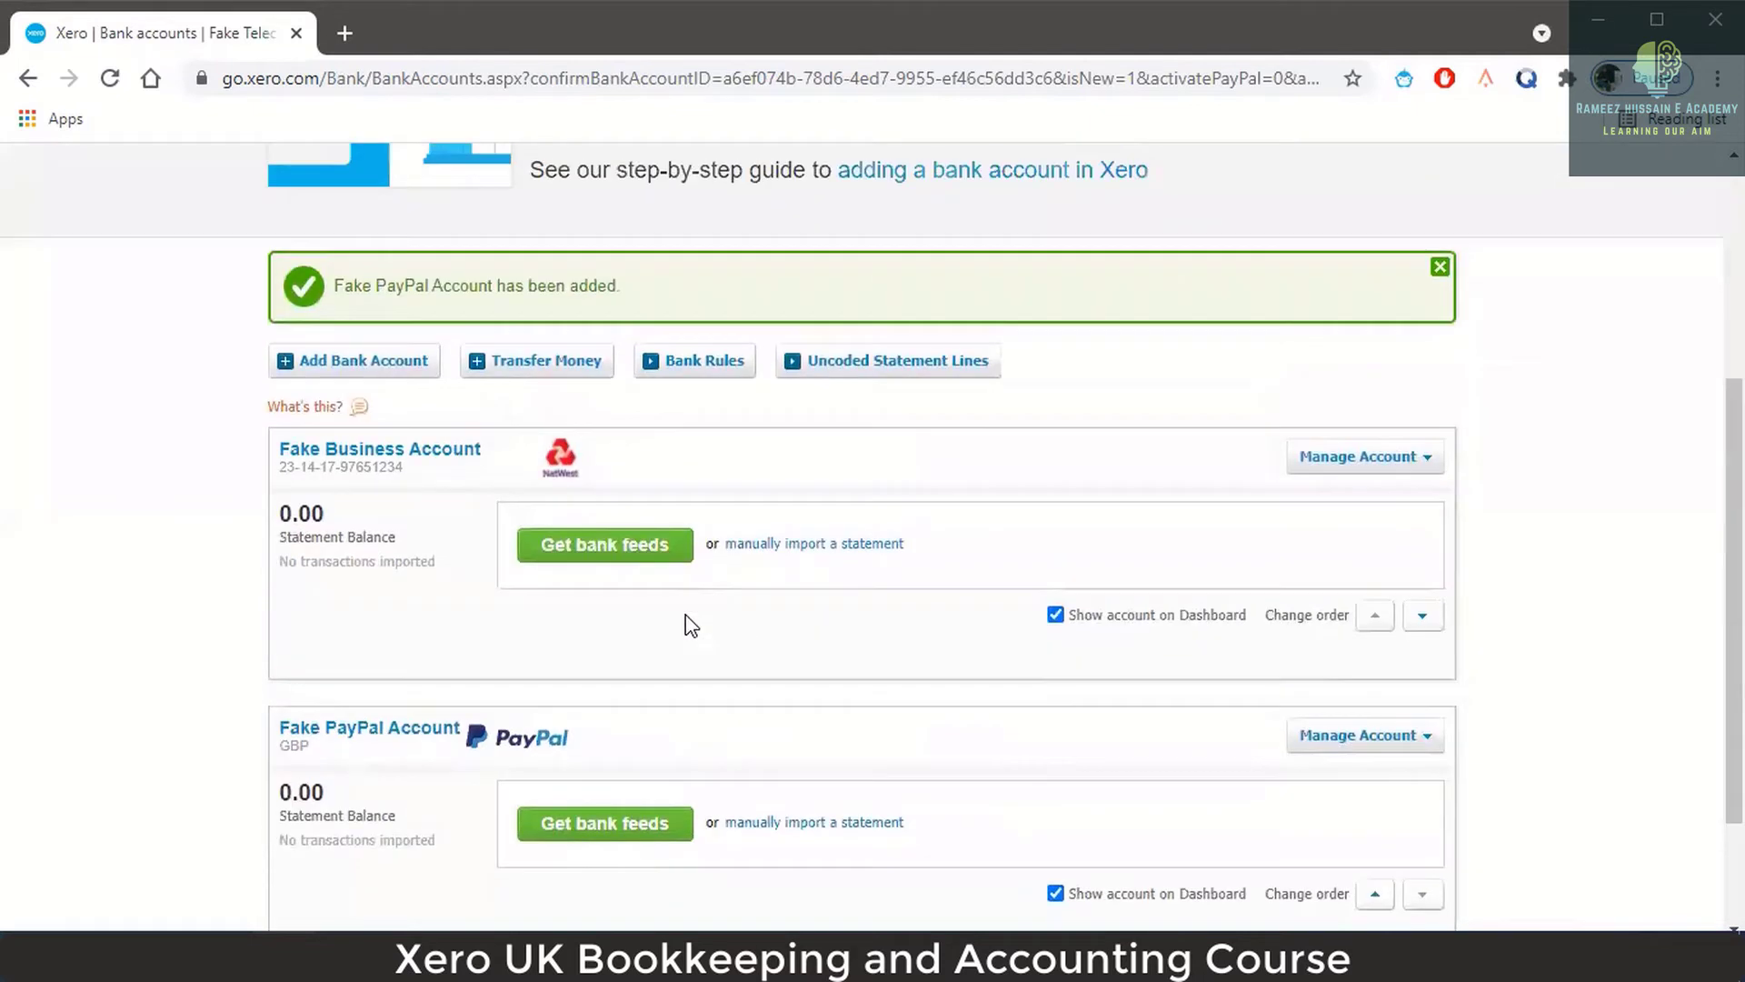
{"action": "scroll", "coordinate": [687, 624], "scroll_direction": "up", "scroll_amount": 2}
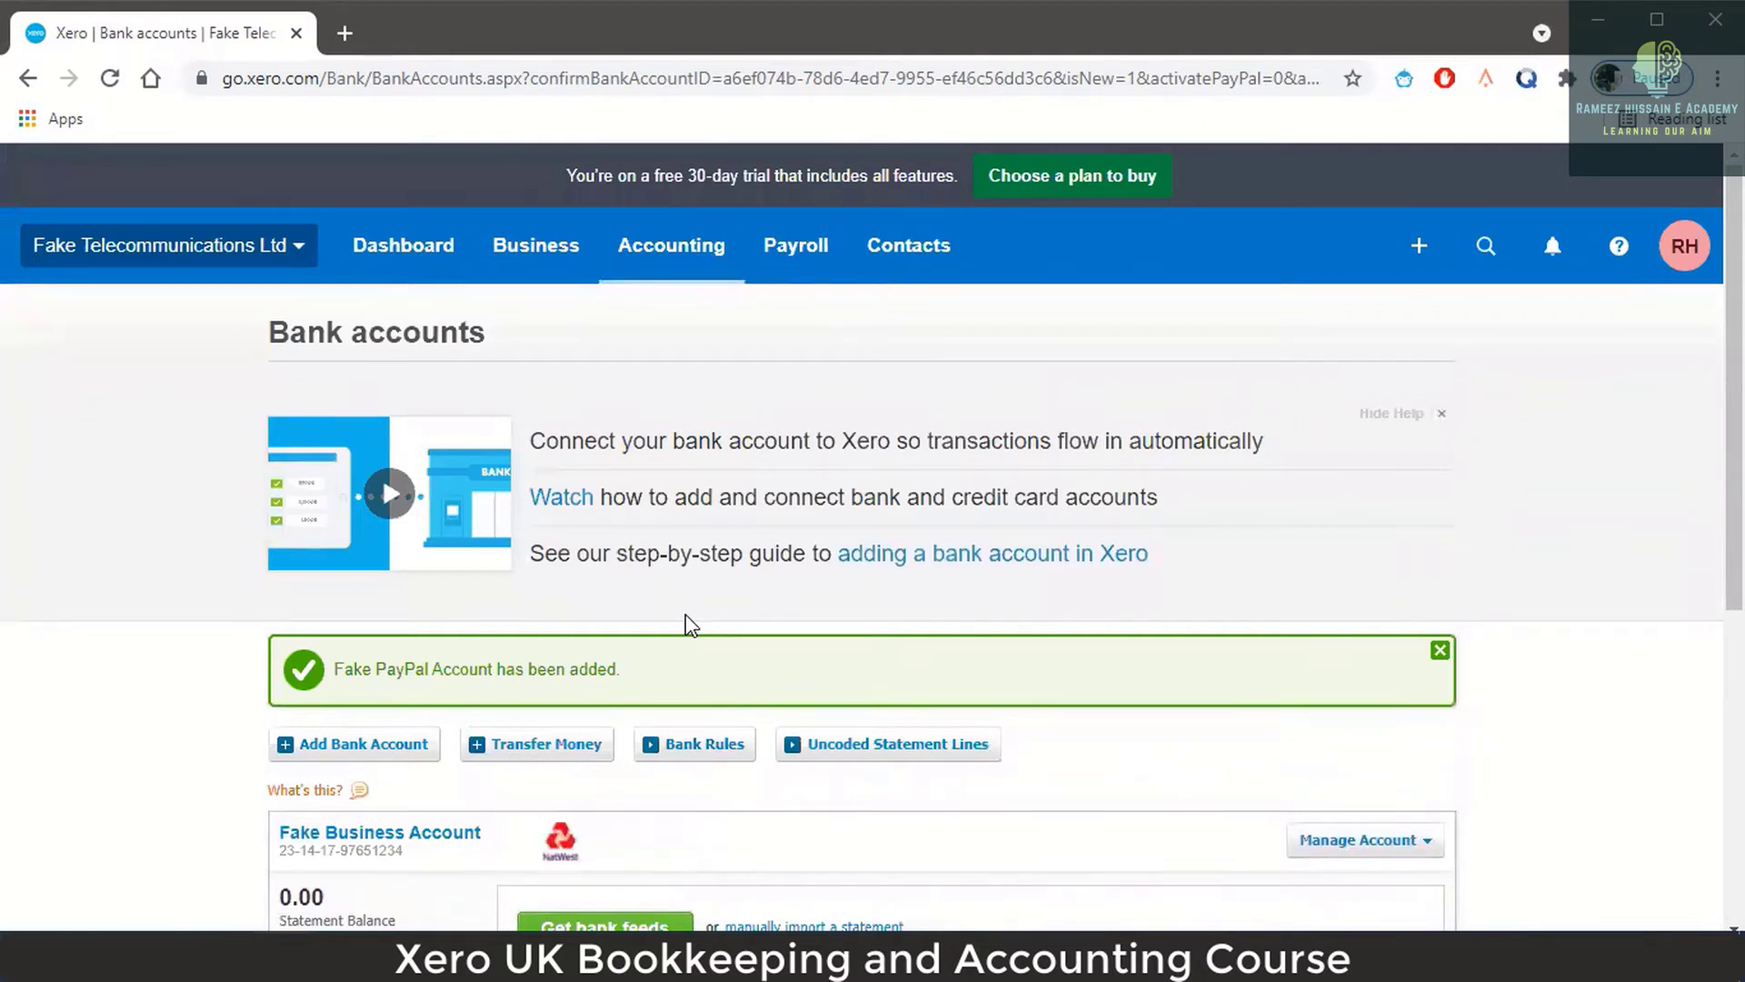
Go to the dashboard and scroll through the Fake Business and Fake PayPal account cards.
{"action": "left_click", "coordinate": [409, 267]}
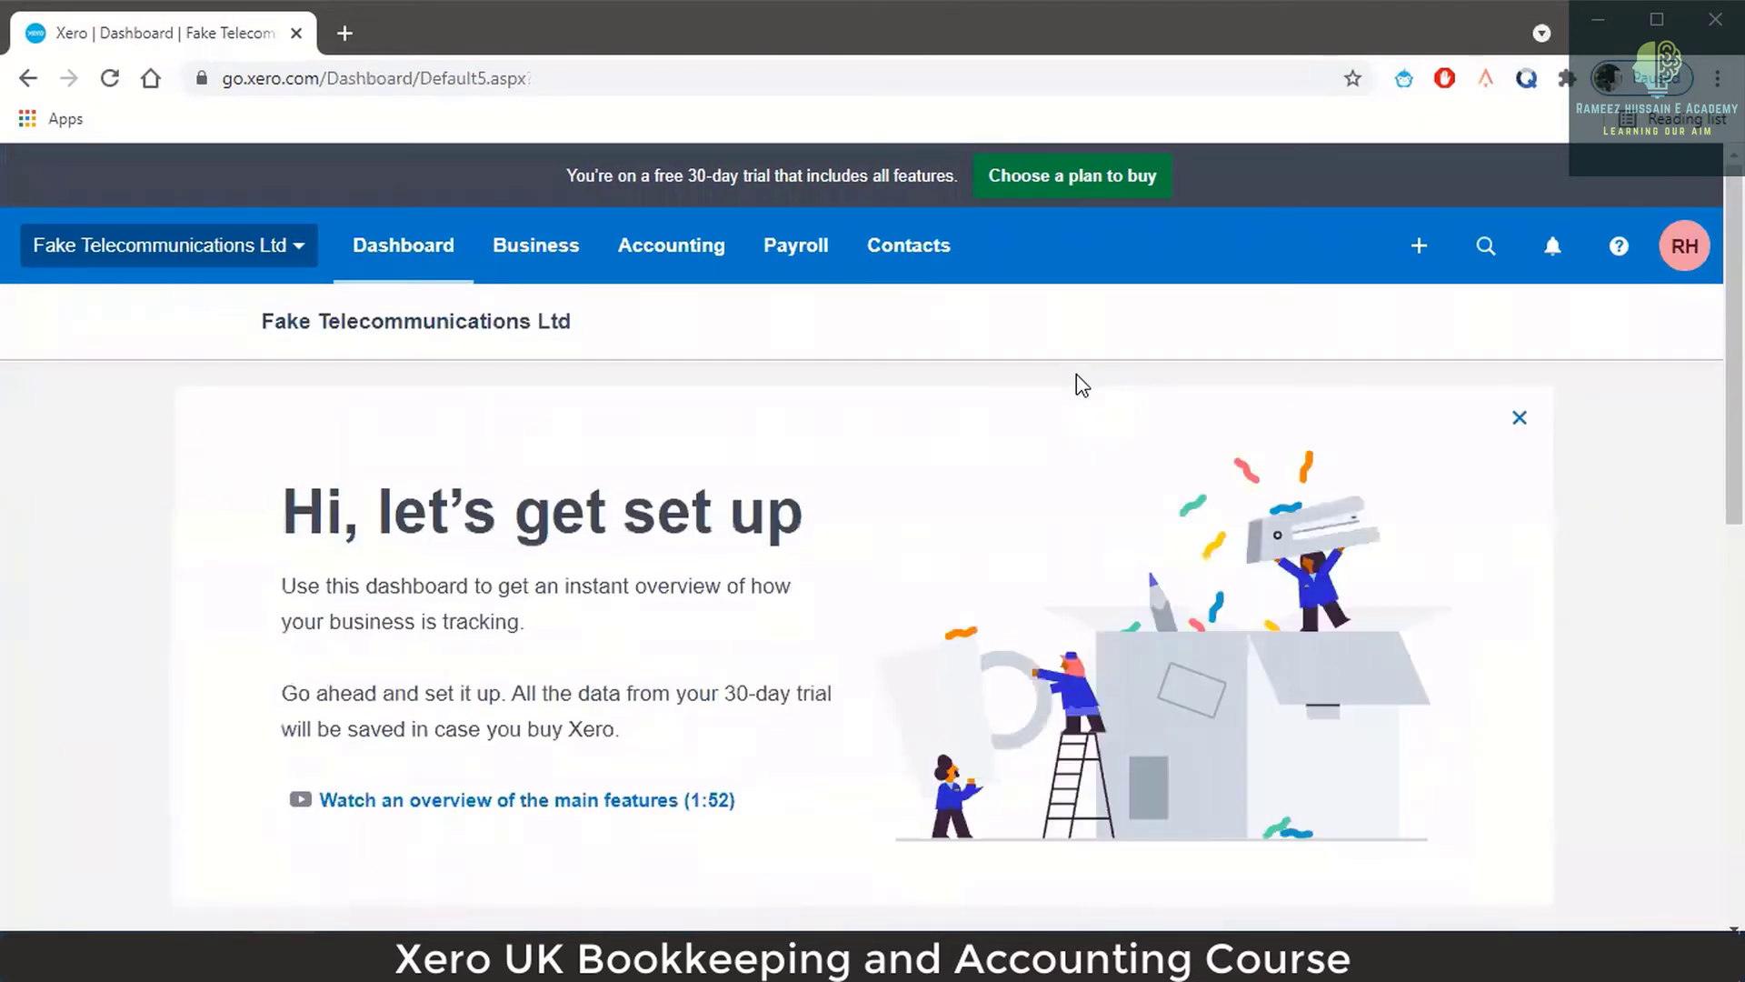
{"action": "scroll", "coordinate": [791, 558], "scroll_direction": "down", "scroll_amount": 6}
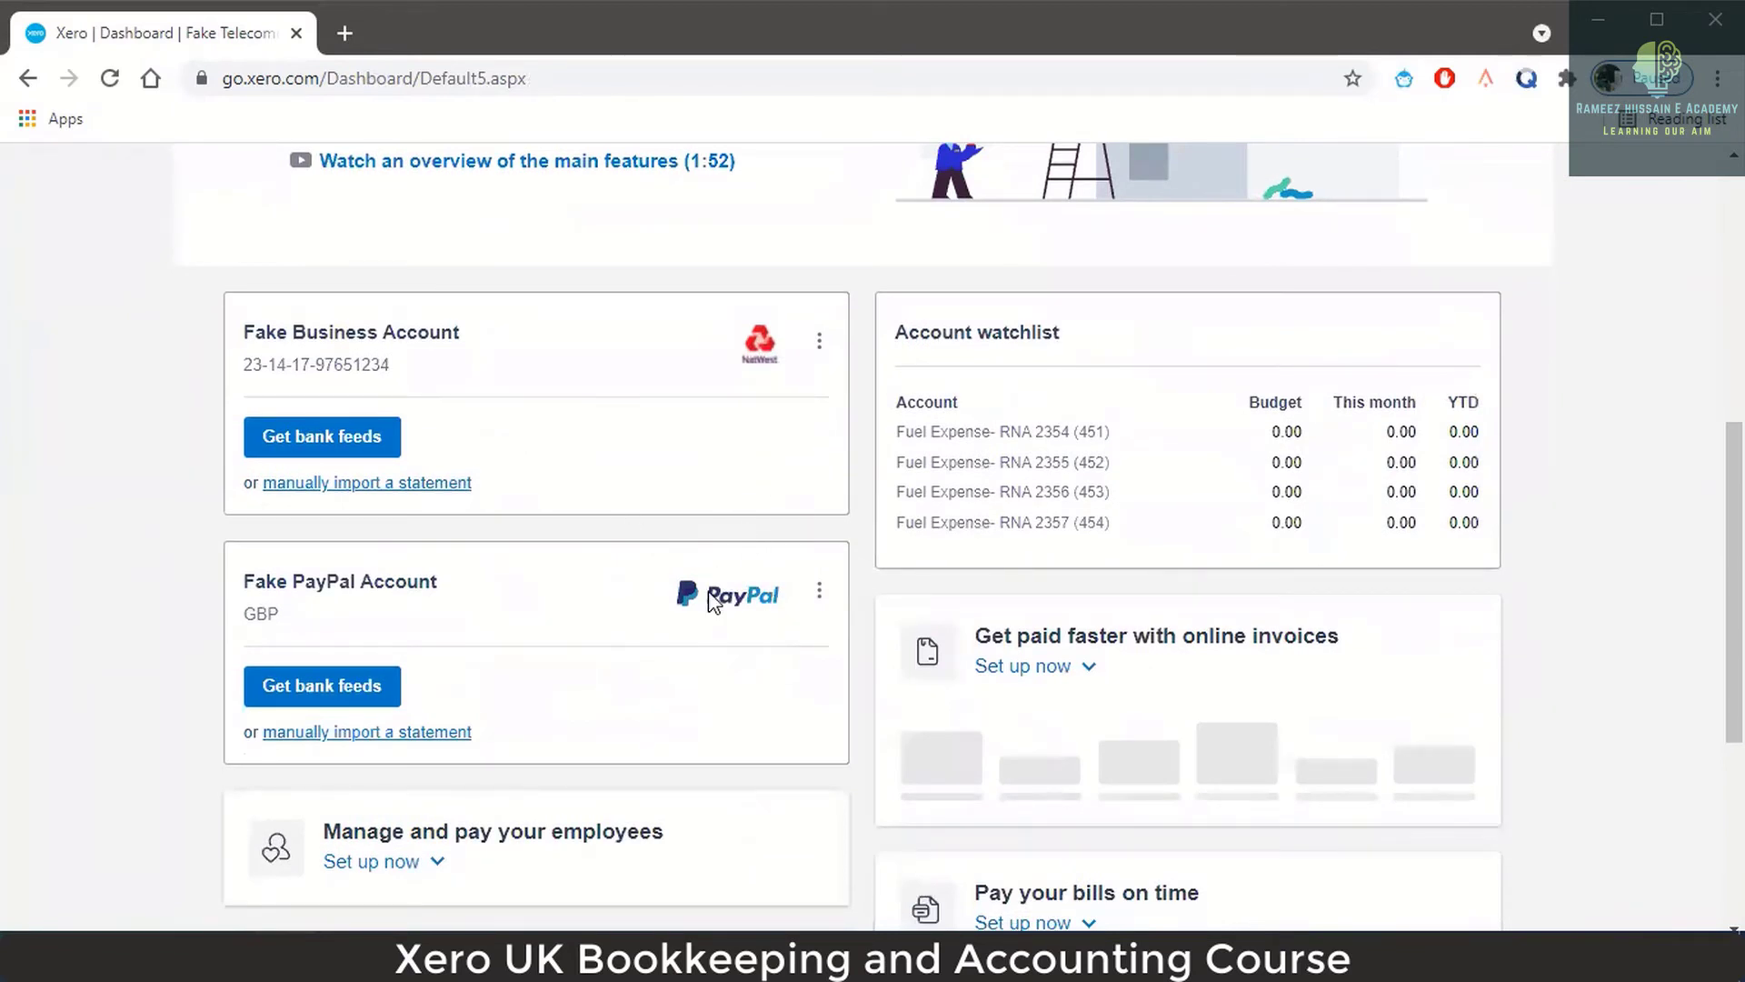
{"action": "scroll", "coordinate": [713, 591], "scroll_direction": "down", "scroll_amount": 1}
{"action": "scroll", "coordinate": [709, 514], "scroll_direction": "up", "scroll_amount": 1}
{"action": "scroll", "coordinate": [705, 459], "scroll_direction": "down", "scroll_amount": 1}
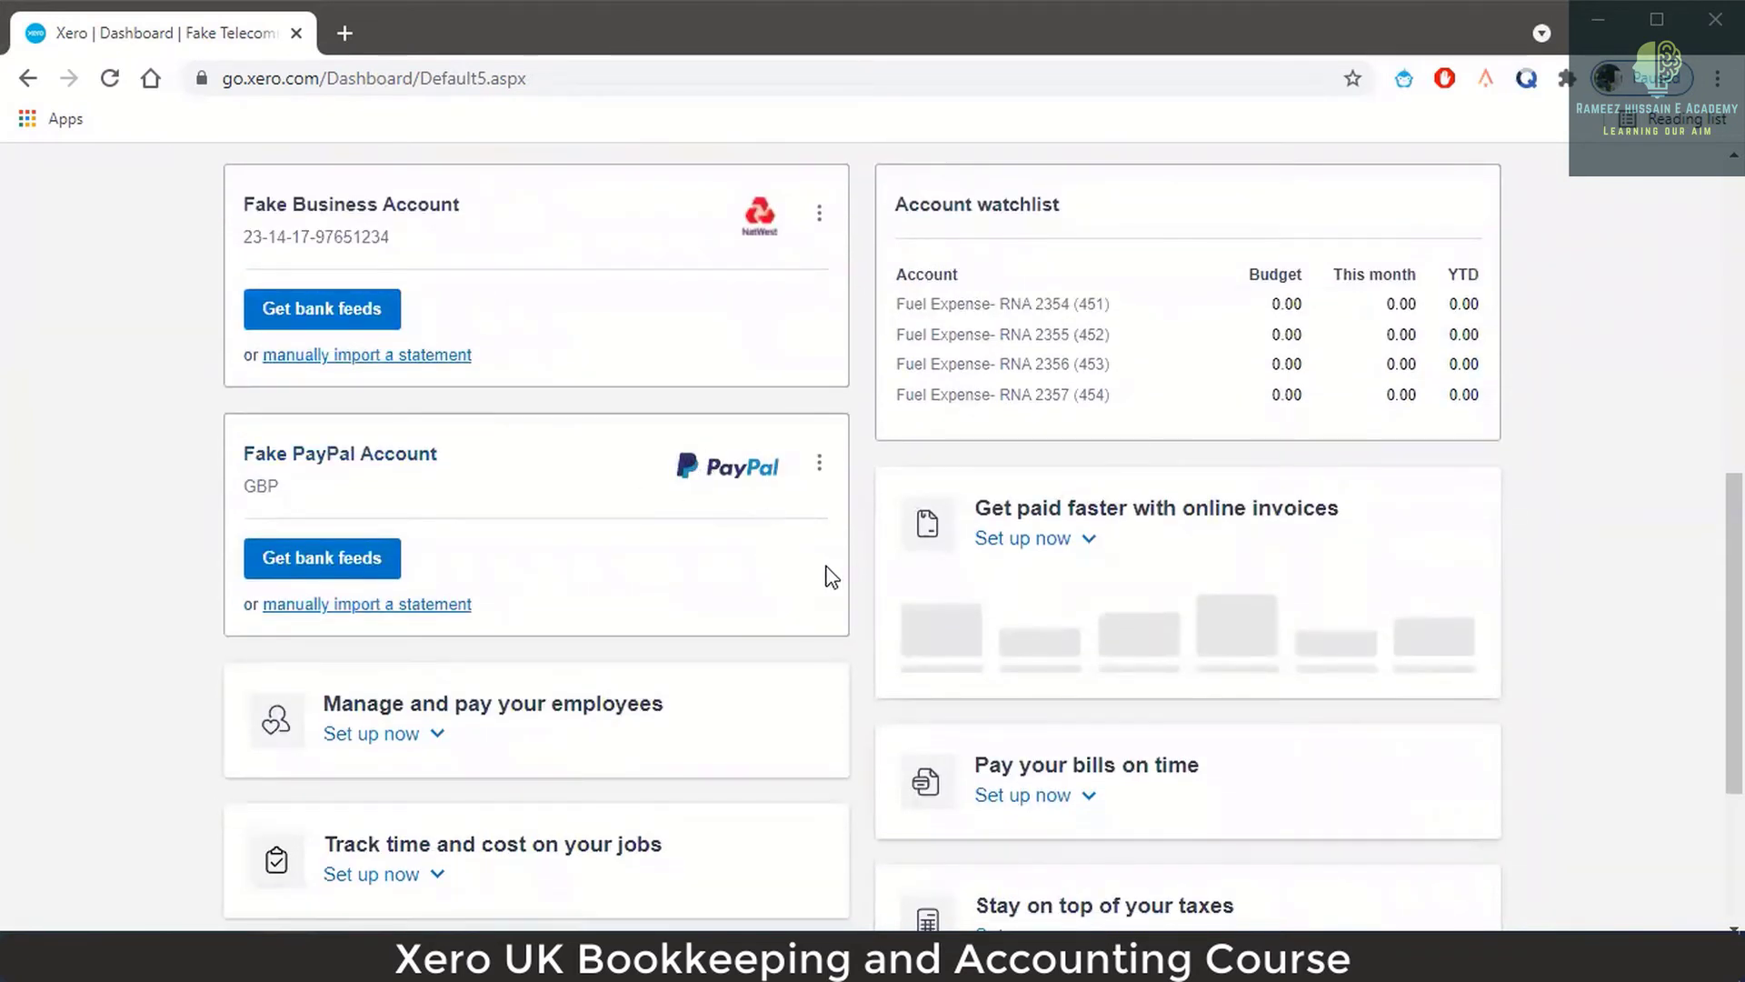
{"action": "scroll", "coordinate": [829, 578], "scroll_direction": "down", "scroll_amount": 1}
{"action": "scroll", "coordinate": [829, 578], "scroll_direction": "up", "scroll_amount": 7}
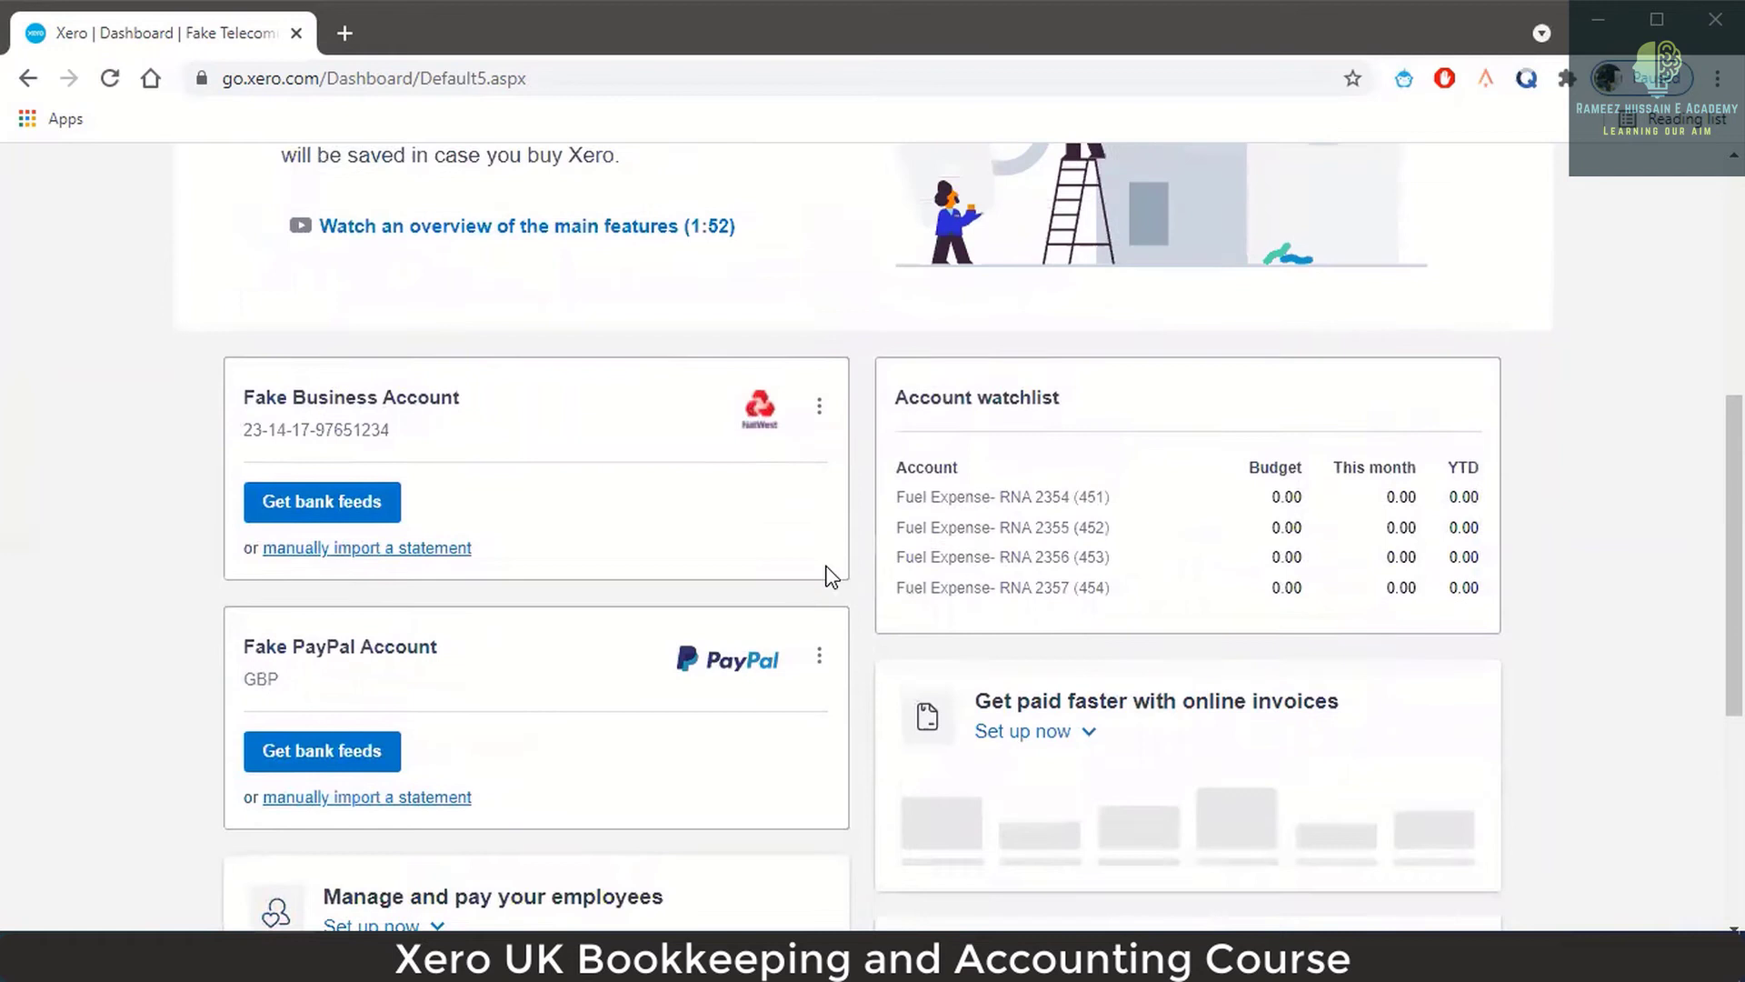
{"action": "scroll", "coordinate": [827, 577], "scroll_direction": "down", "scroll_amount": 7}
{"action": "scroll", "coordinate": [800, 559], "scroll_direction": "up", "scroll_amount": 3}
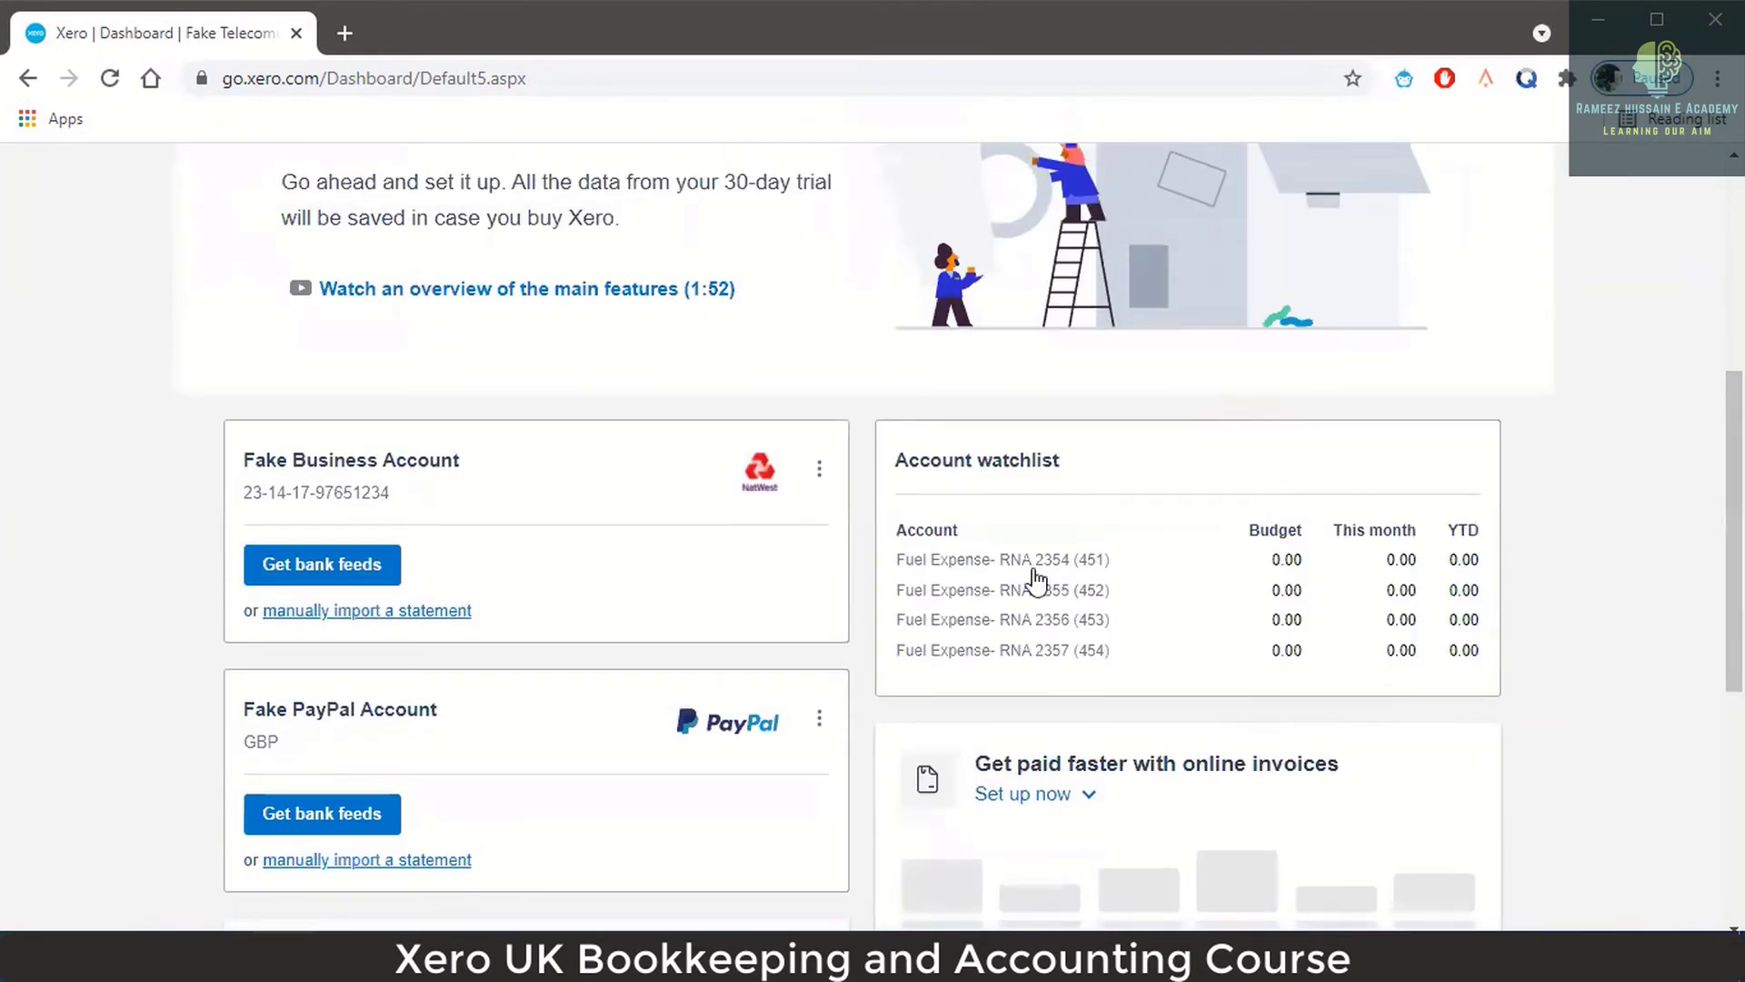
{"action": "scroll", "coordinate": [1226, 621], "scroll_direction": "down", "scroll_amount": 1}
{"action": "scroll", "coordinate": [1255, 609], "scroll_direction": "down", "scroll_amount": 6}
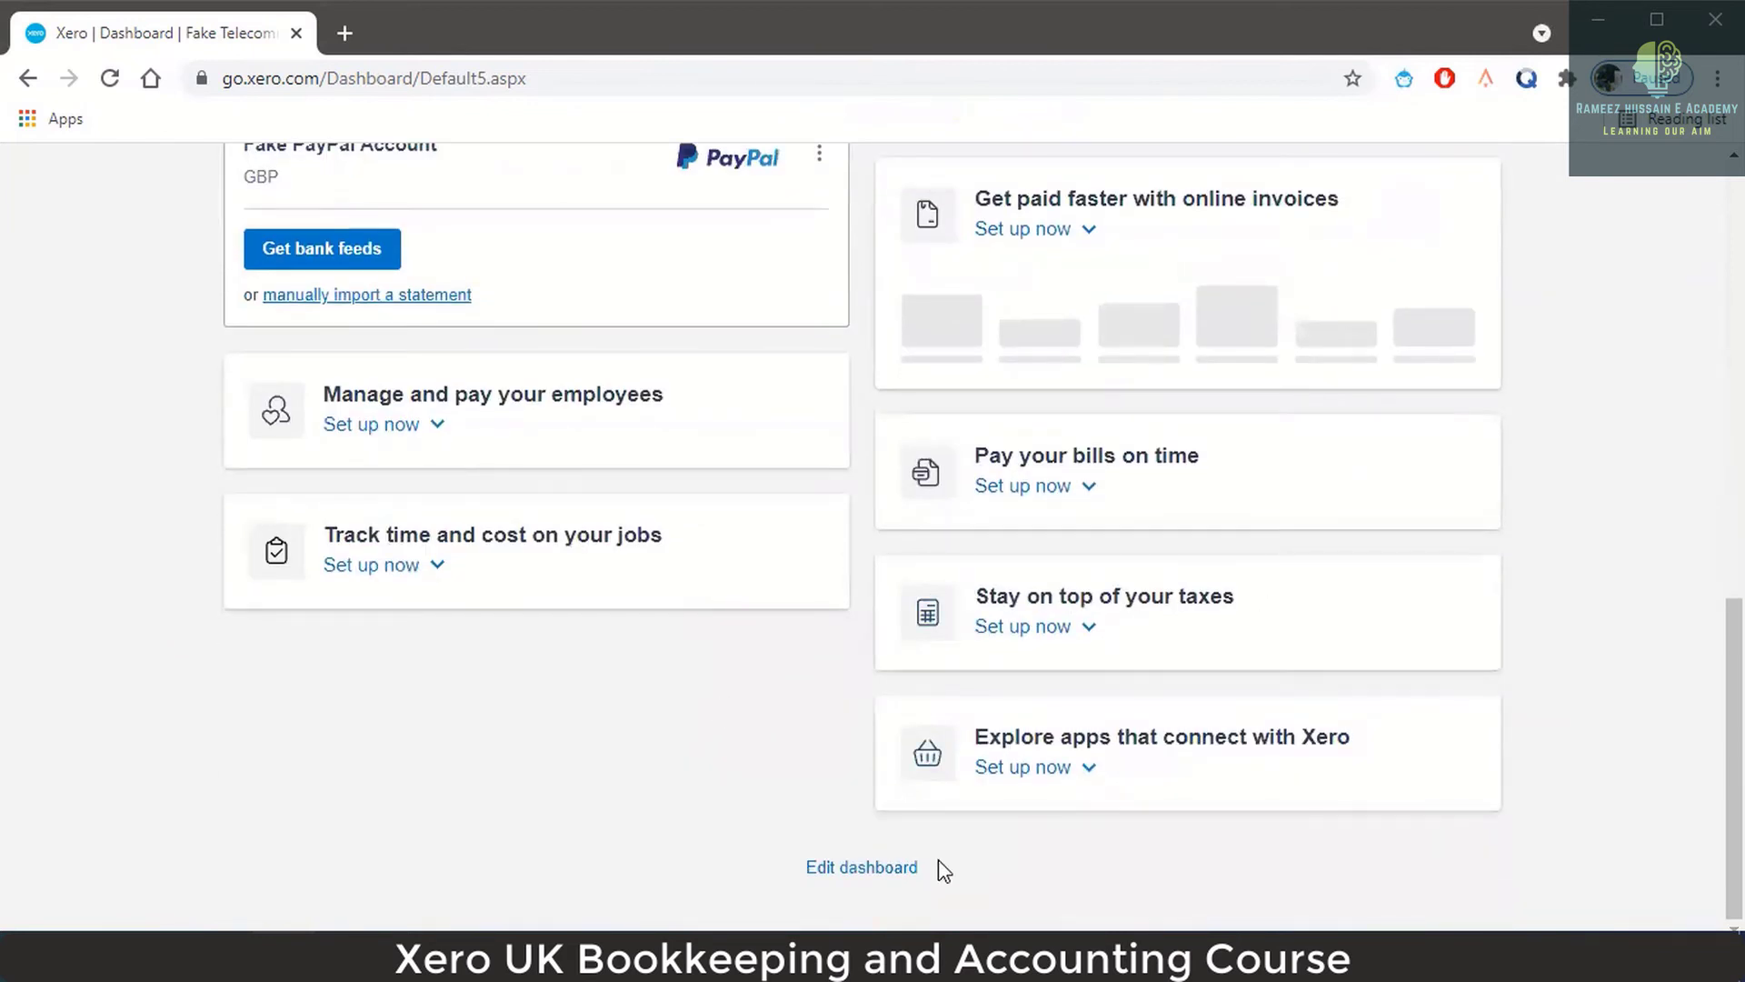
{"action": "left_click", "coordinate": [845, 868]}
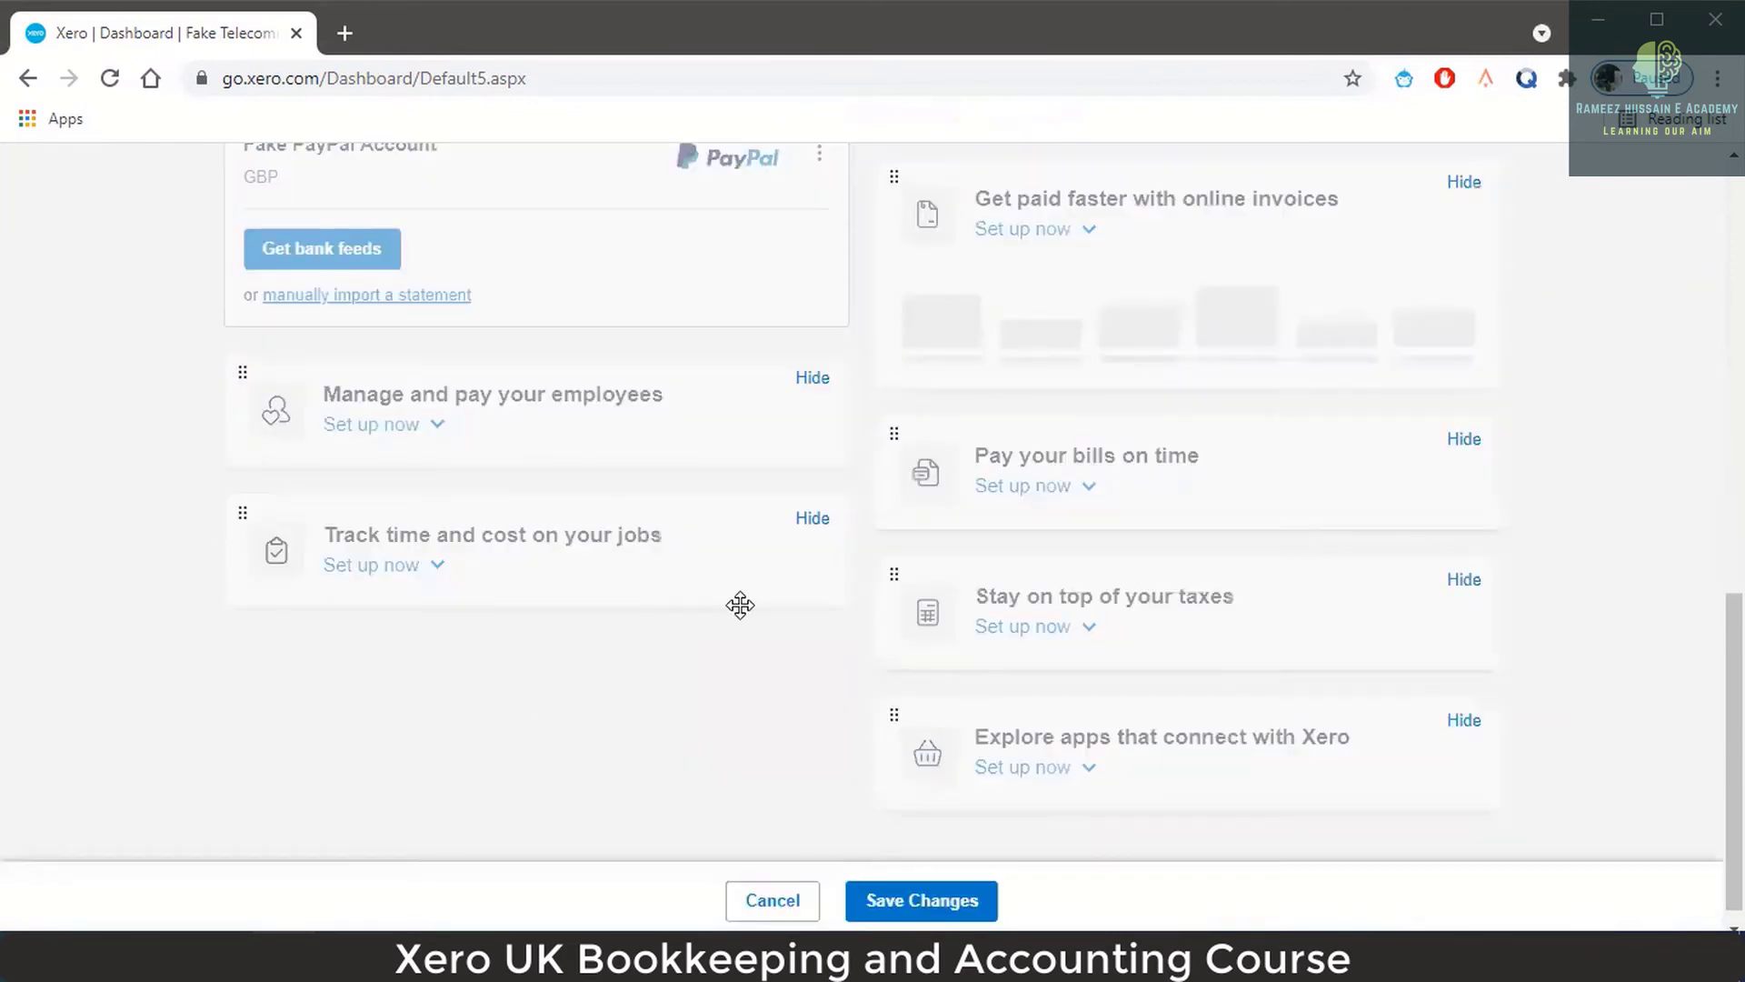
{"action": "scroll", "coordinate": [741, 605], "scroll_direction": "up", "scroll_amount": 4}
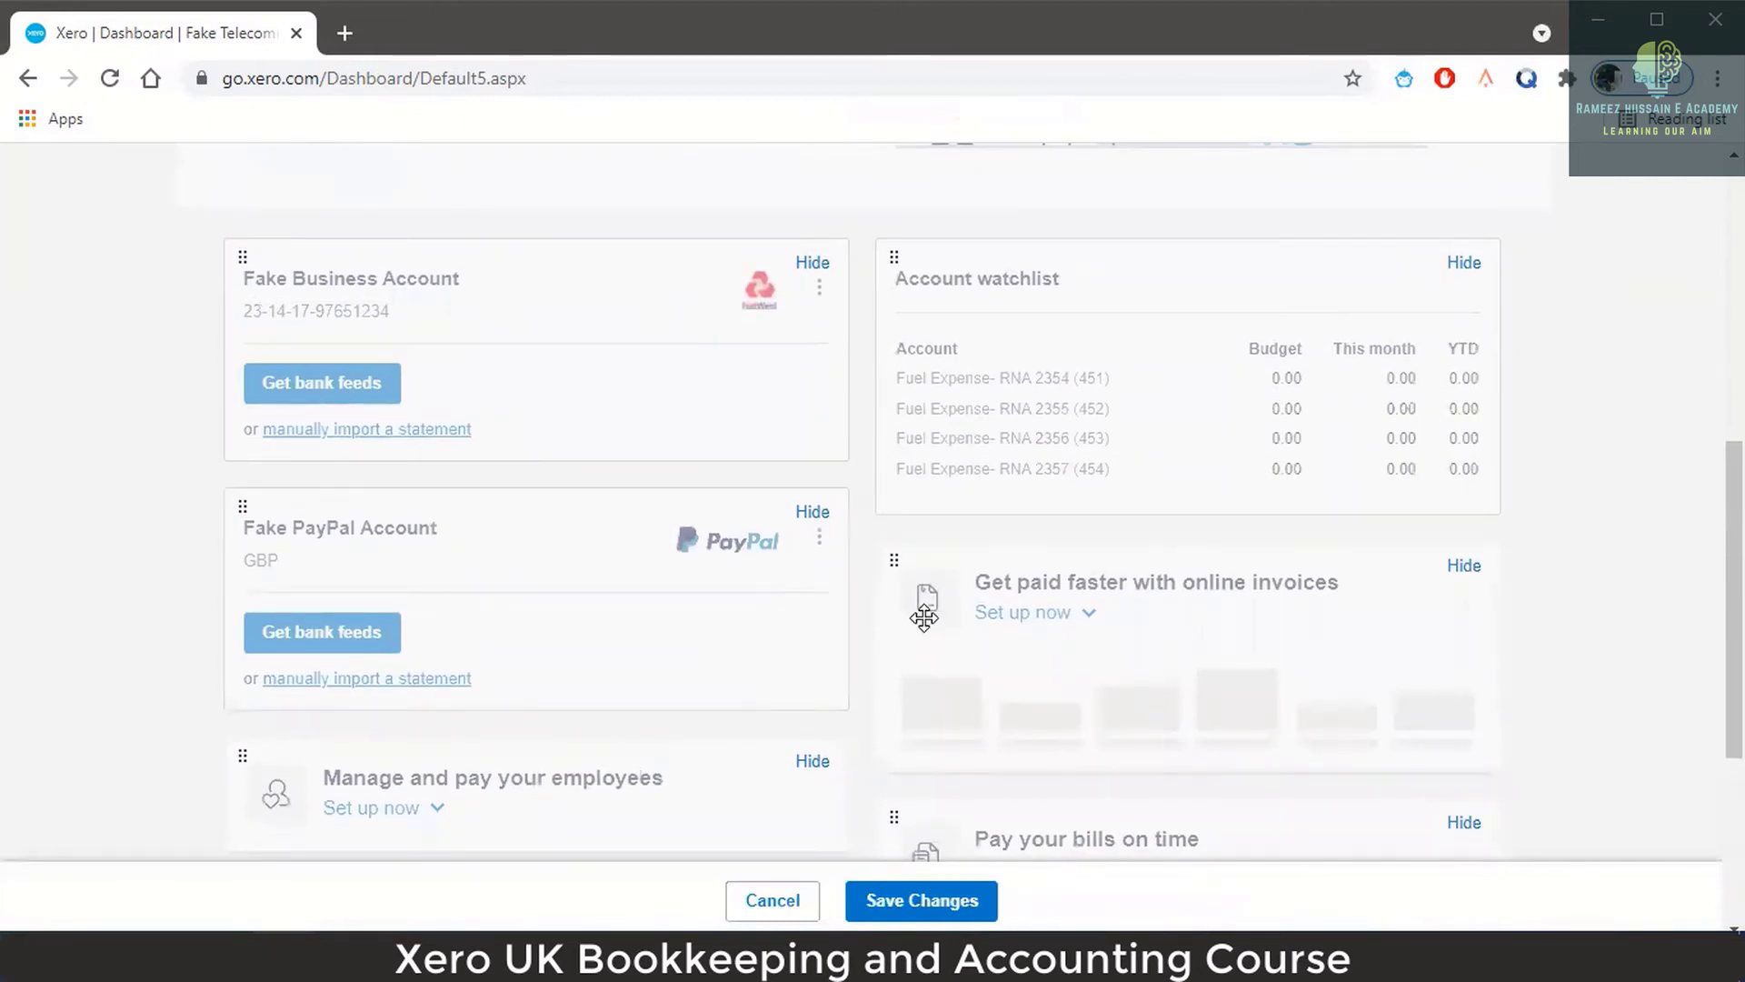
{"action": "left_click", "coordinate": [813, 266]}
{"action": "scroll", "coordinate": [974, 436], "scroll_direction": "down", "scroll_amount": 5}
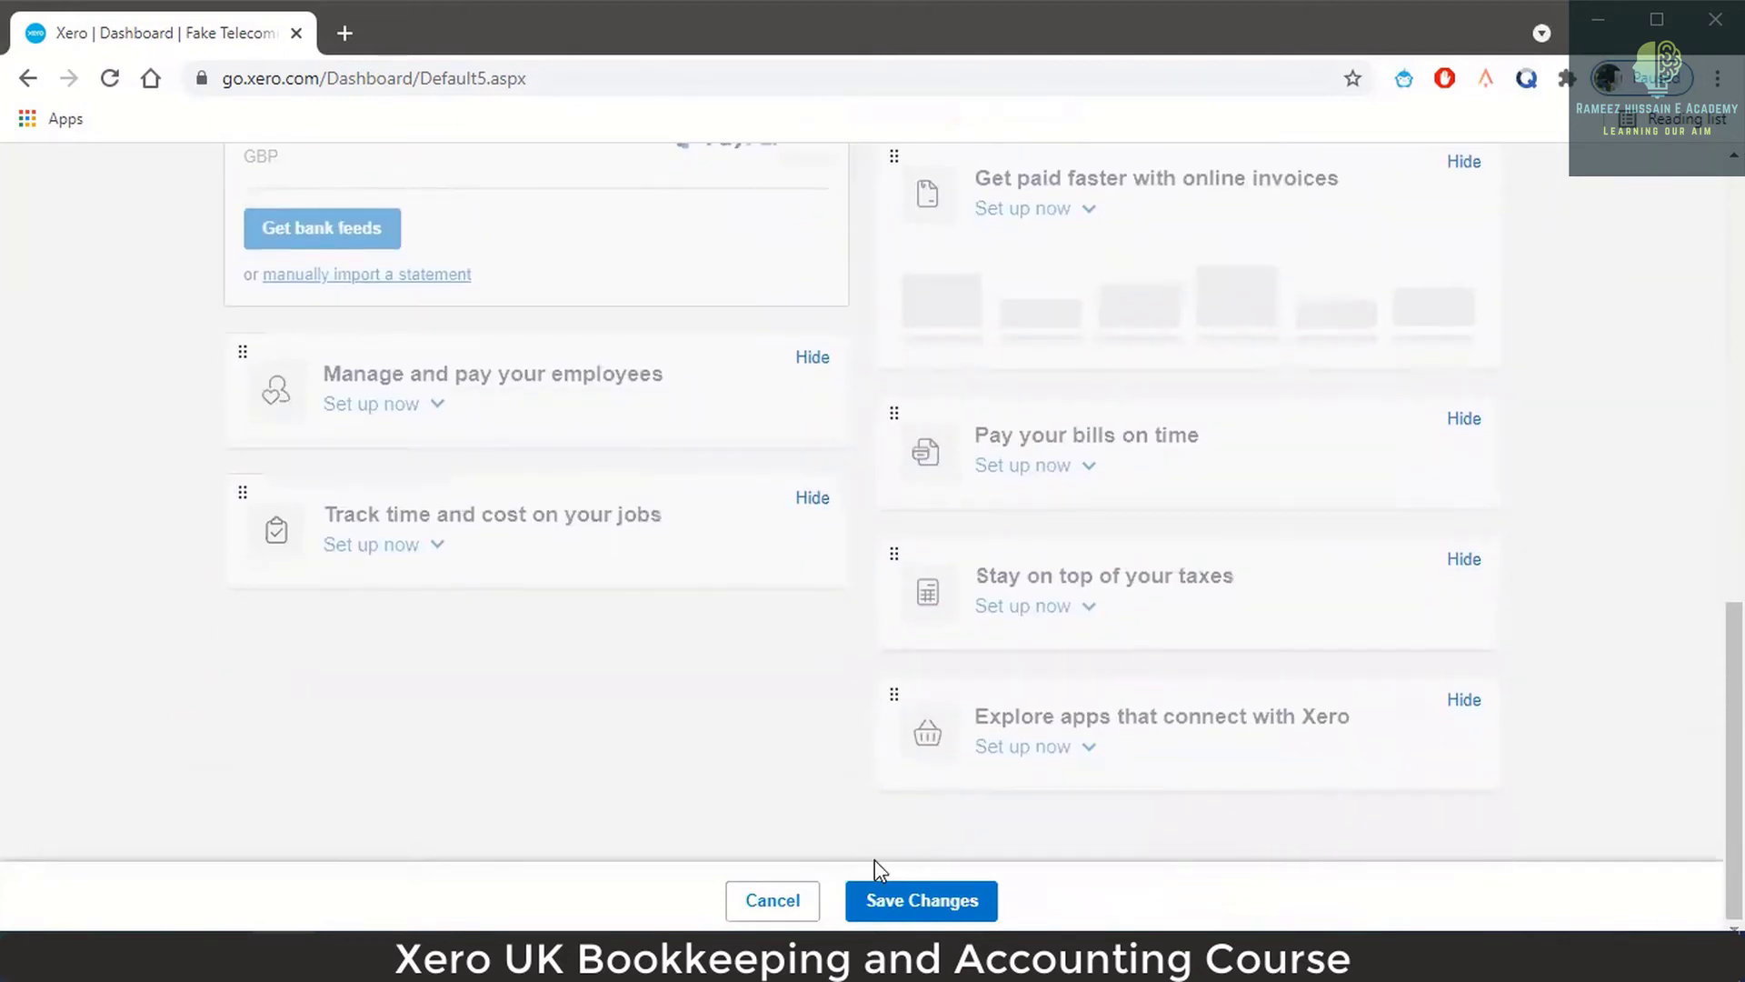
{"action": "left_click", "coordinate": [911, 886]}
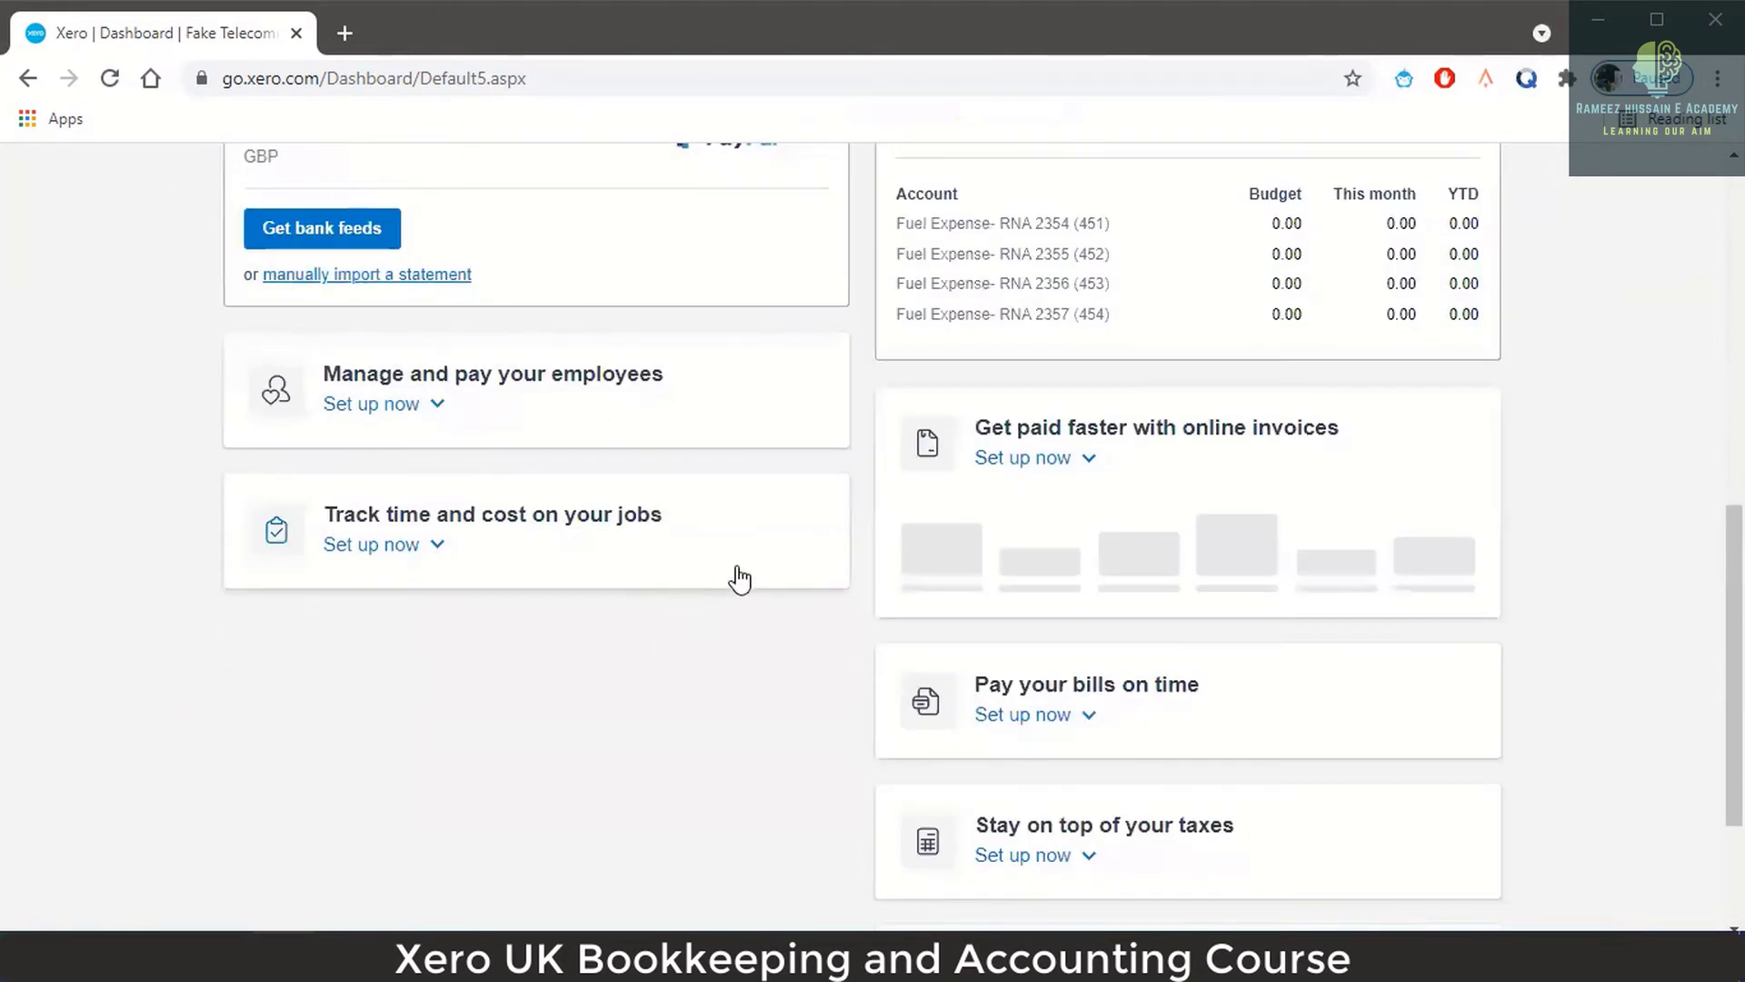
{"action": "scroll", "coordinate": [736, 577], "scroll_direction": "up", "scroll_amount": 4}
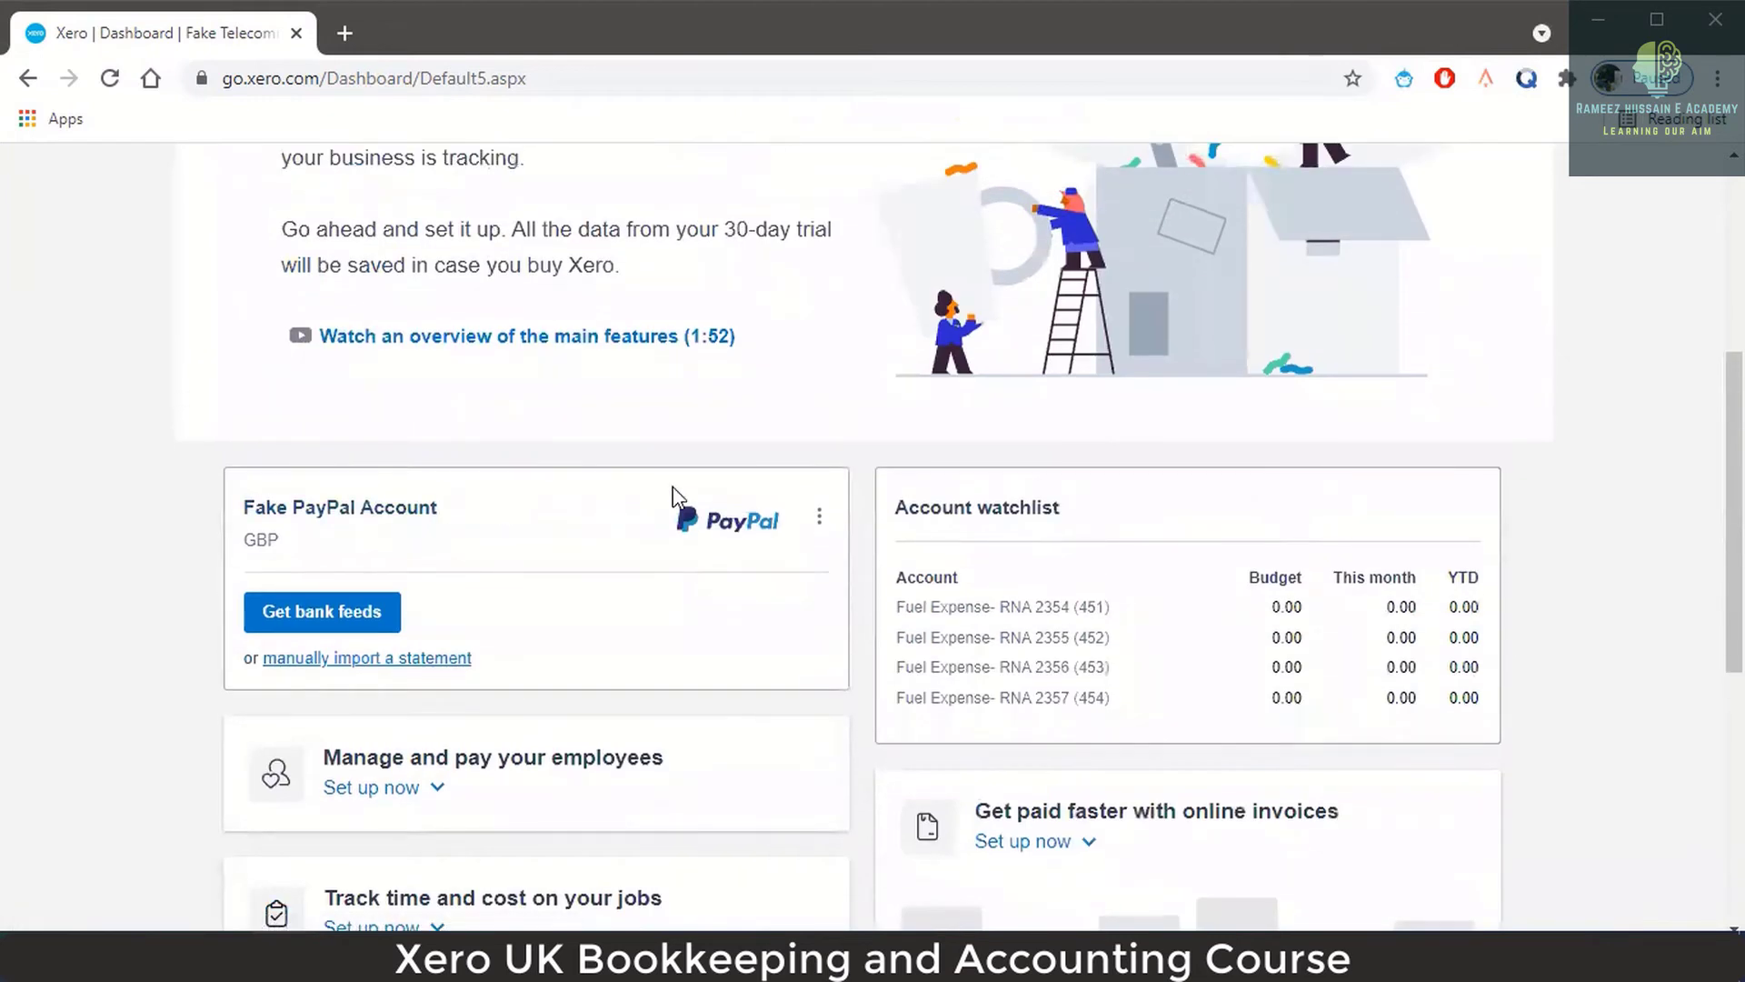
{"action": "scroll", "coordinate": [672, 495], "scroll_direction": "down", "scroll_amount": 6}
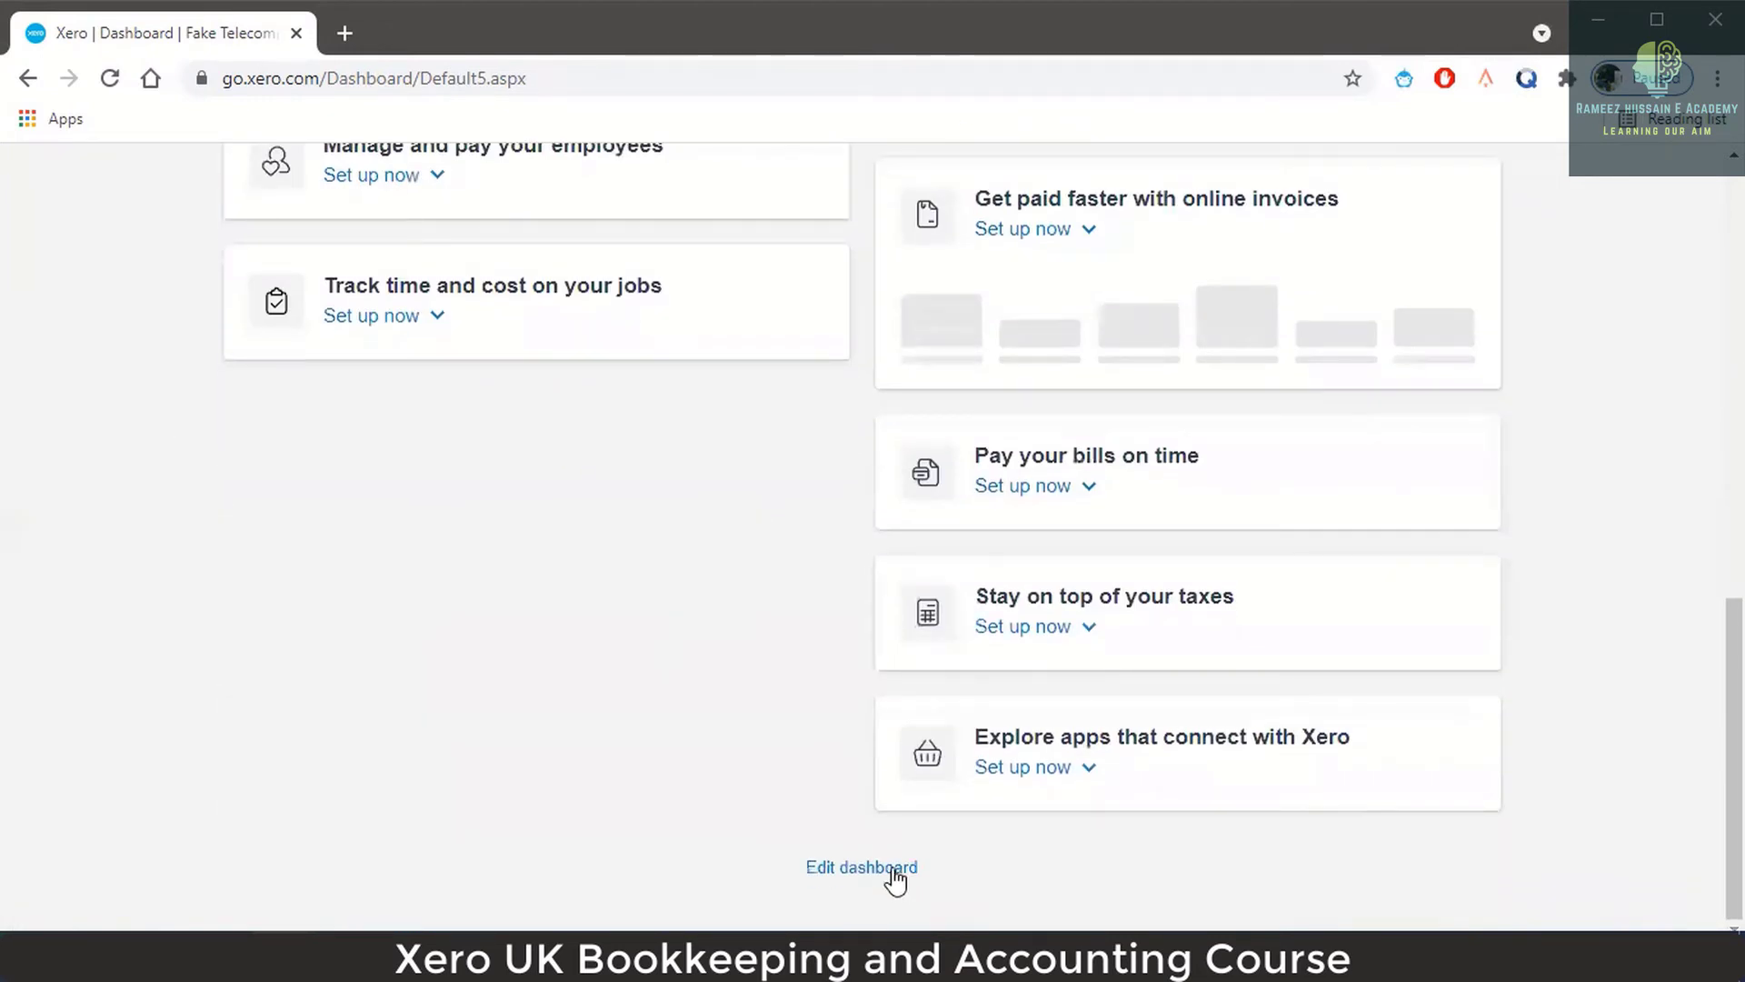
{"action": "left_click", "coordinate": [893, 869]}
{"action": "scroll", "coordinate": [752, 564], "scroll_direction": "up", "scroll_amount": 6}
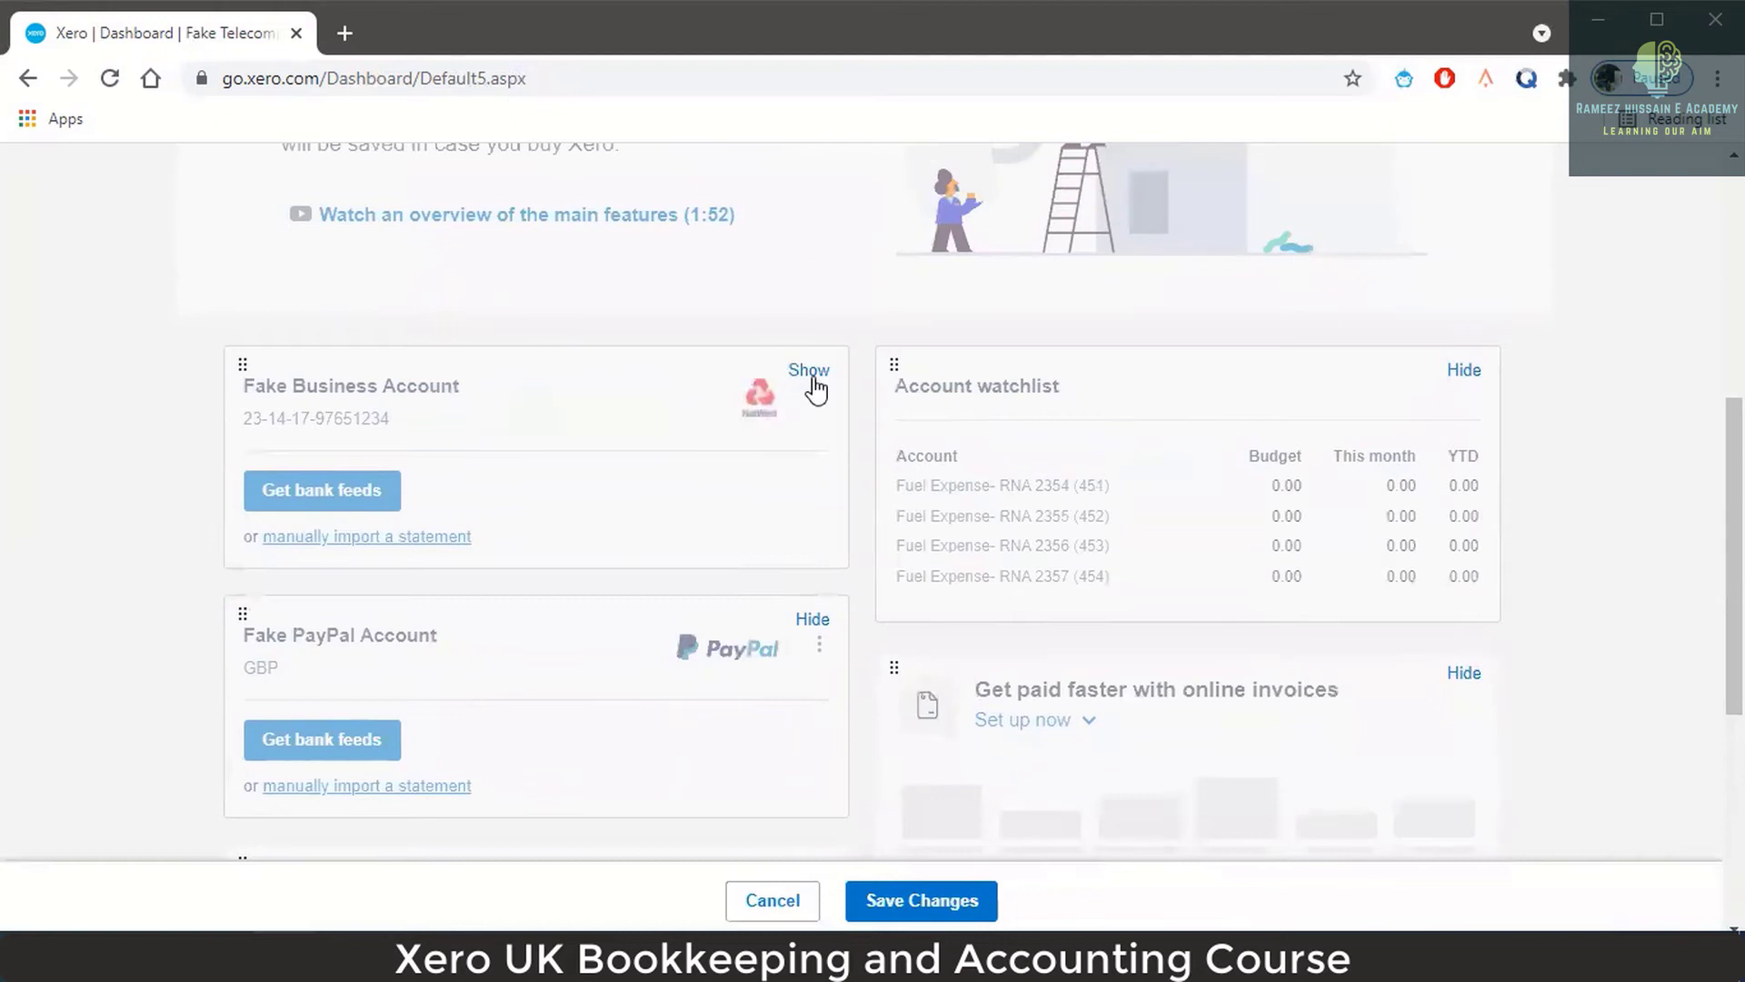
{"action": "left_click", "coordinate": [809, 370]}
{"action": "scroll", "coordinate": [876, 487], "scroll_direction": "down", "scroll_amount": 5}
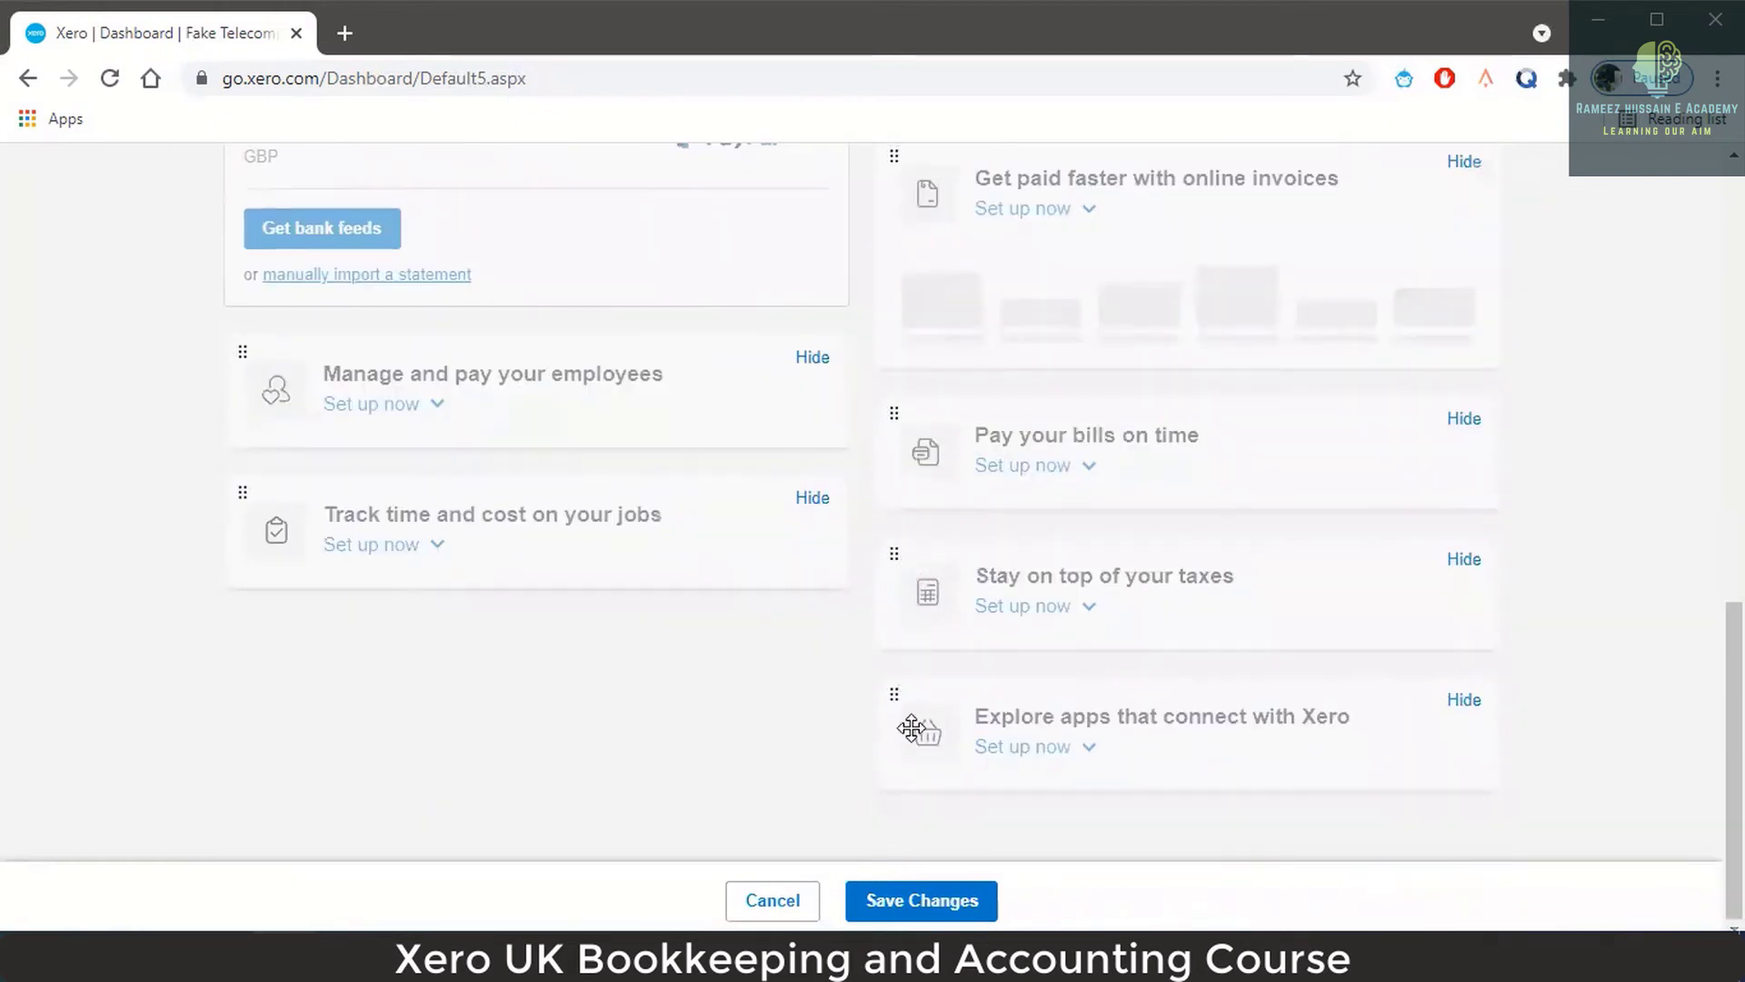
{"action": "left_click", "coordinate": [938, 891]}
{"action": "scroll", "coordinate": [813, 536], "scroll_direction": "up", "scroll_amount": 5}
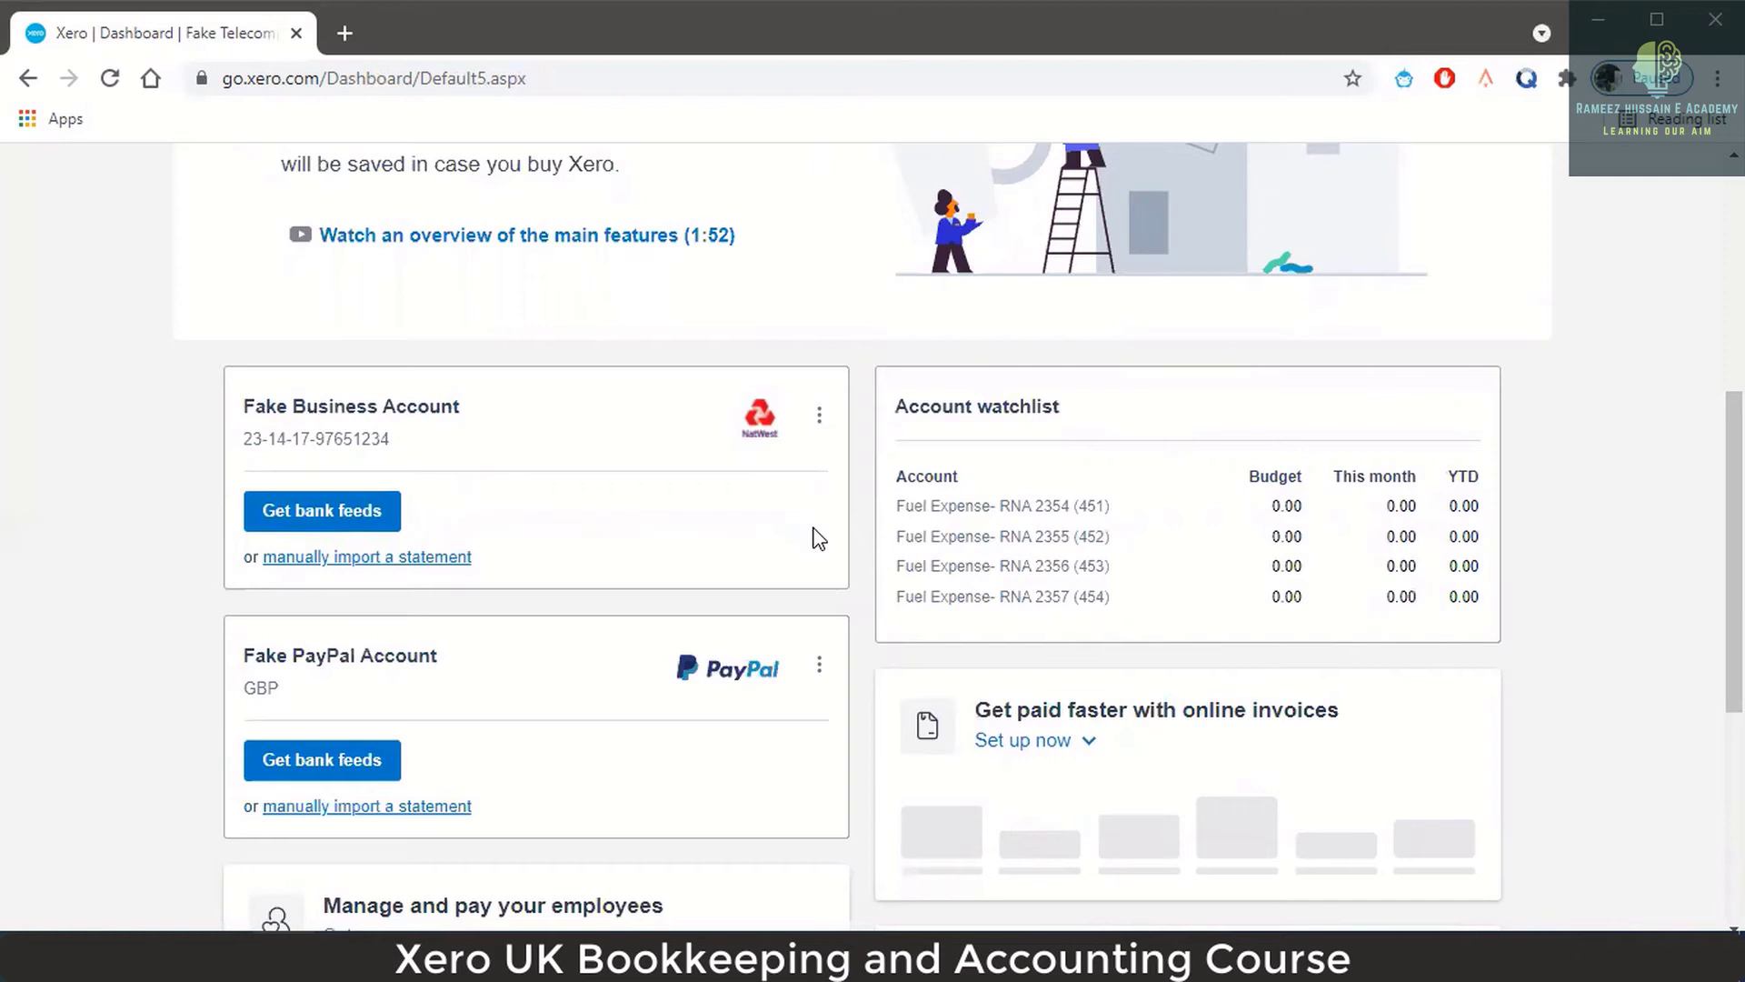
{"action": "scroll", "coordinate": [995, 400], "scroll_direction": "up", "scroll_amount": 6}
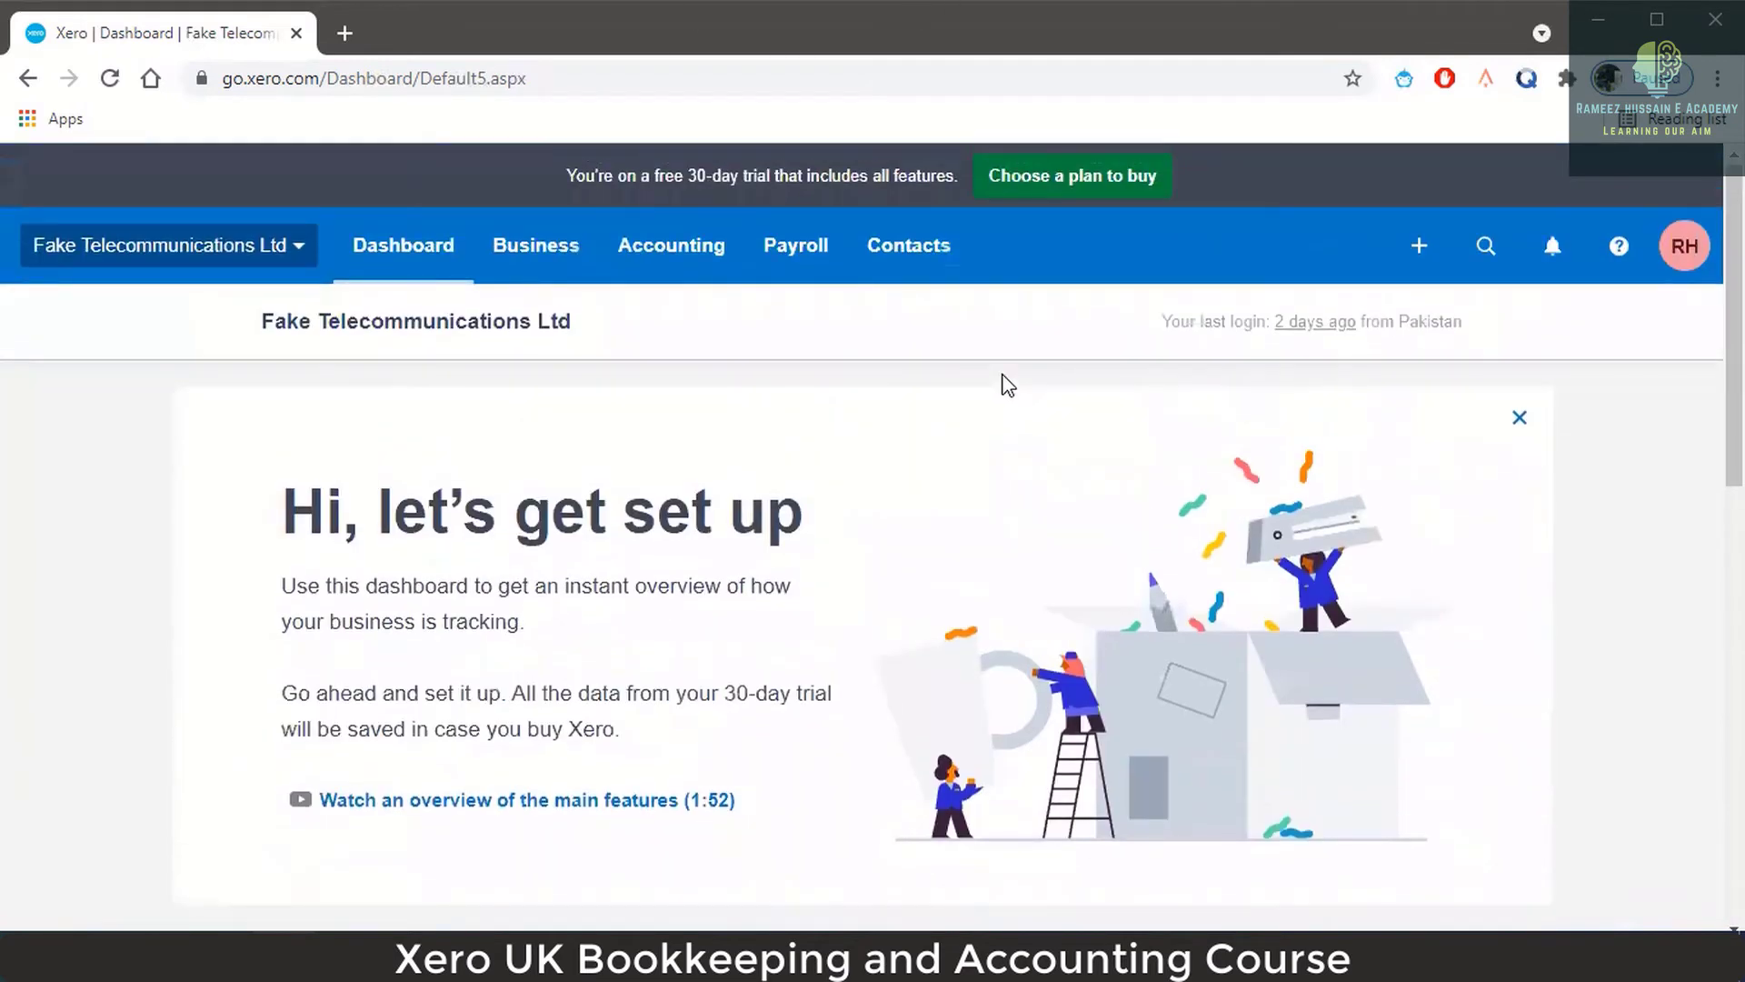
Open the Chart of accounts from the Accounting menu.
{"action": "left_click", "coordinate": [670, 239]}
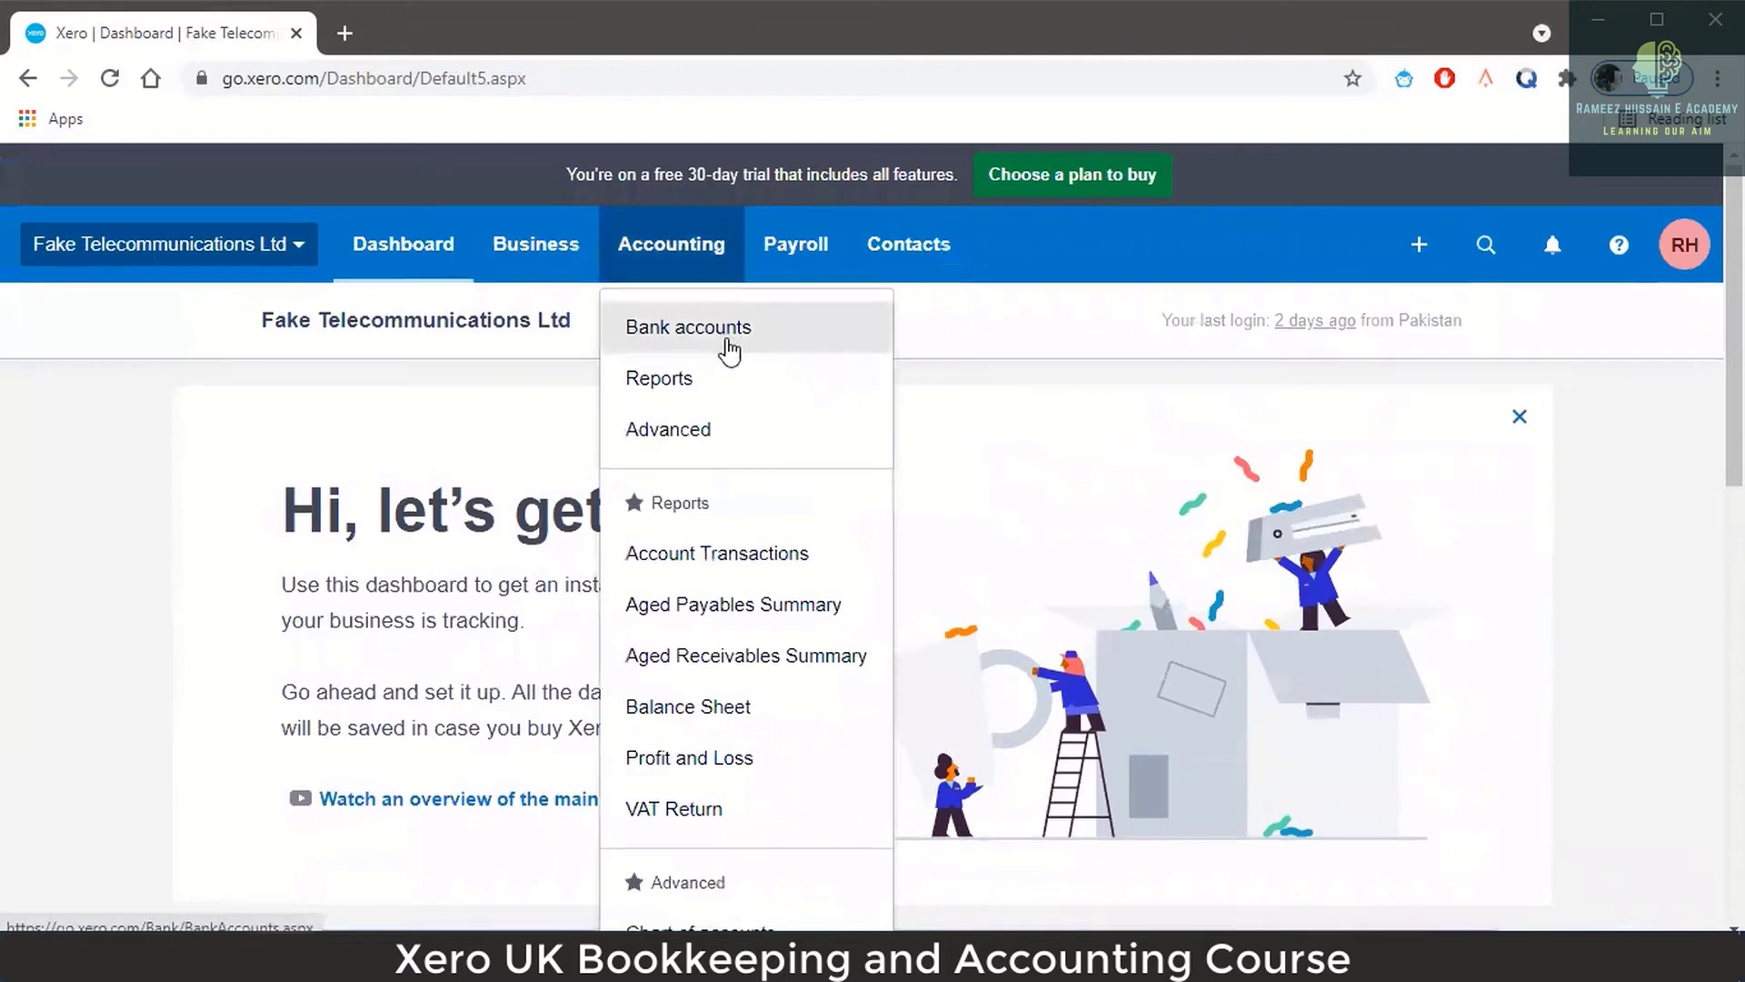
{"action": "scroll", "coordinate": [741, 546], "scroll_direction": "down", "scroll_amount": 4}
{"action": "left_click", "coordinate": [752, 575]}
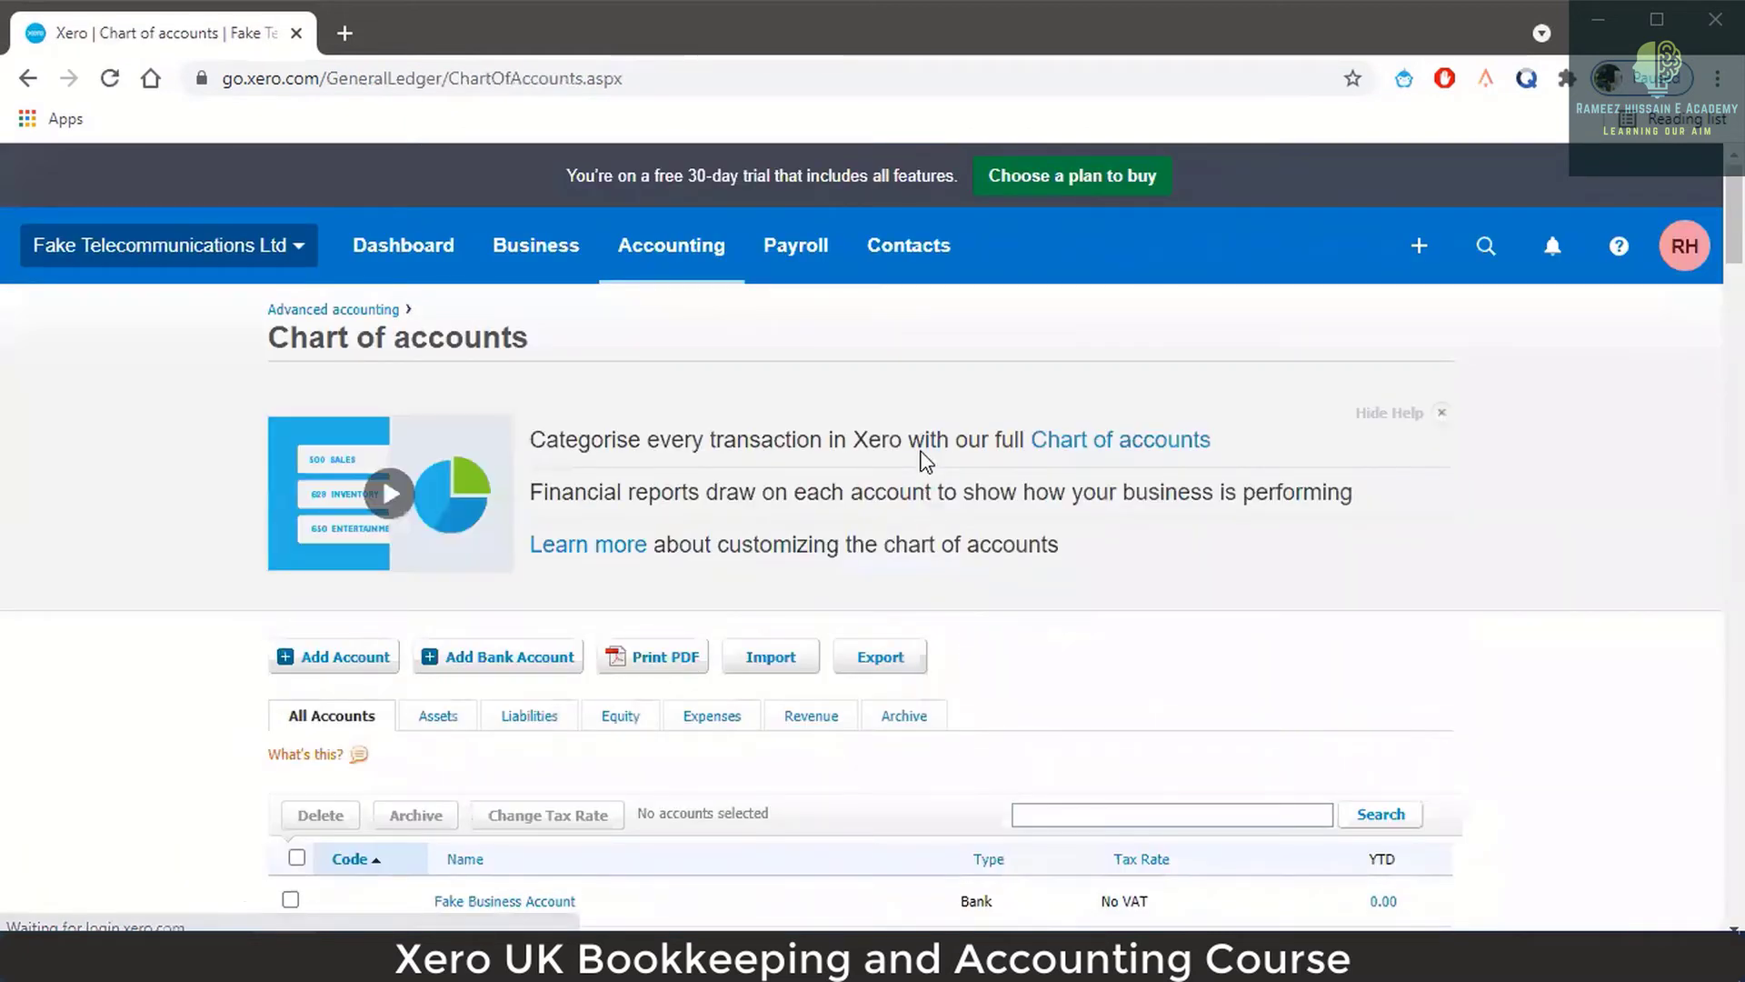
Open the Fake Business Account's NatWest bank details for editing.
{"action": "scroll", "coordinate": [880, 536], "scroll_direction": "down", "scroll_amount": 2}
{"action": "scroll", "coordinate": [821, 558], "scroll_direction": "down", "scroll_amount": 1}
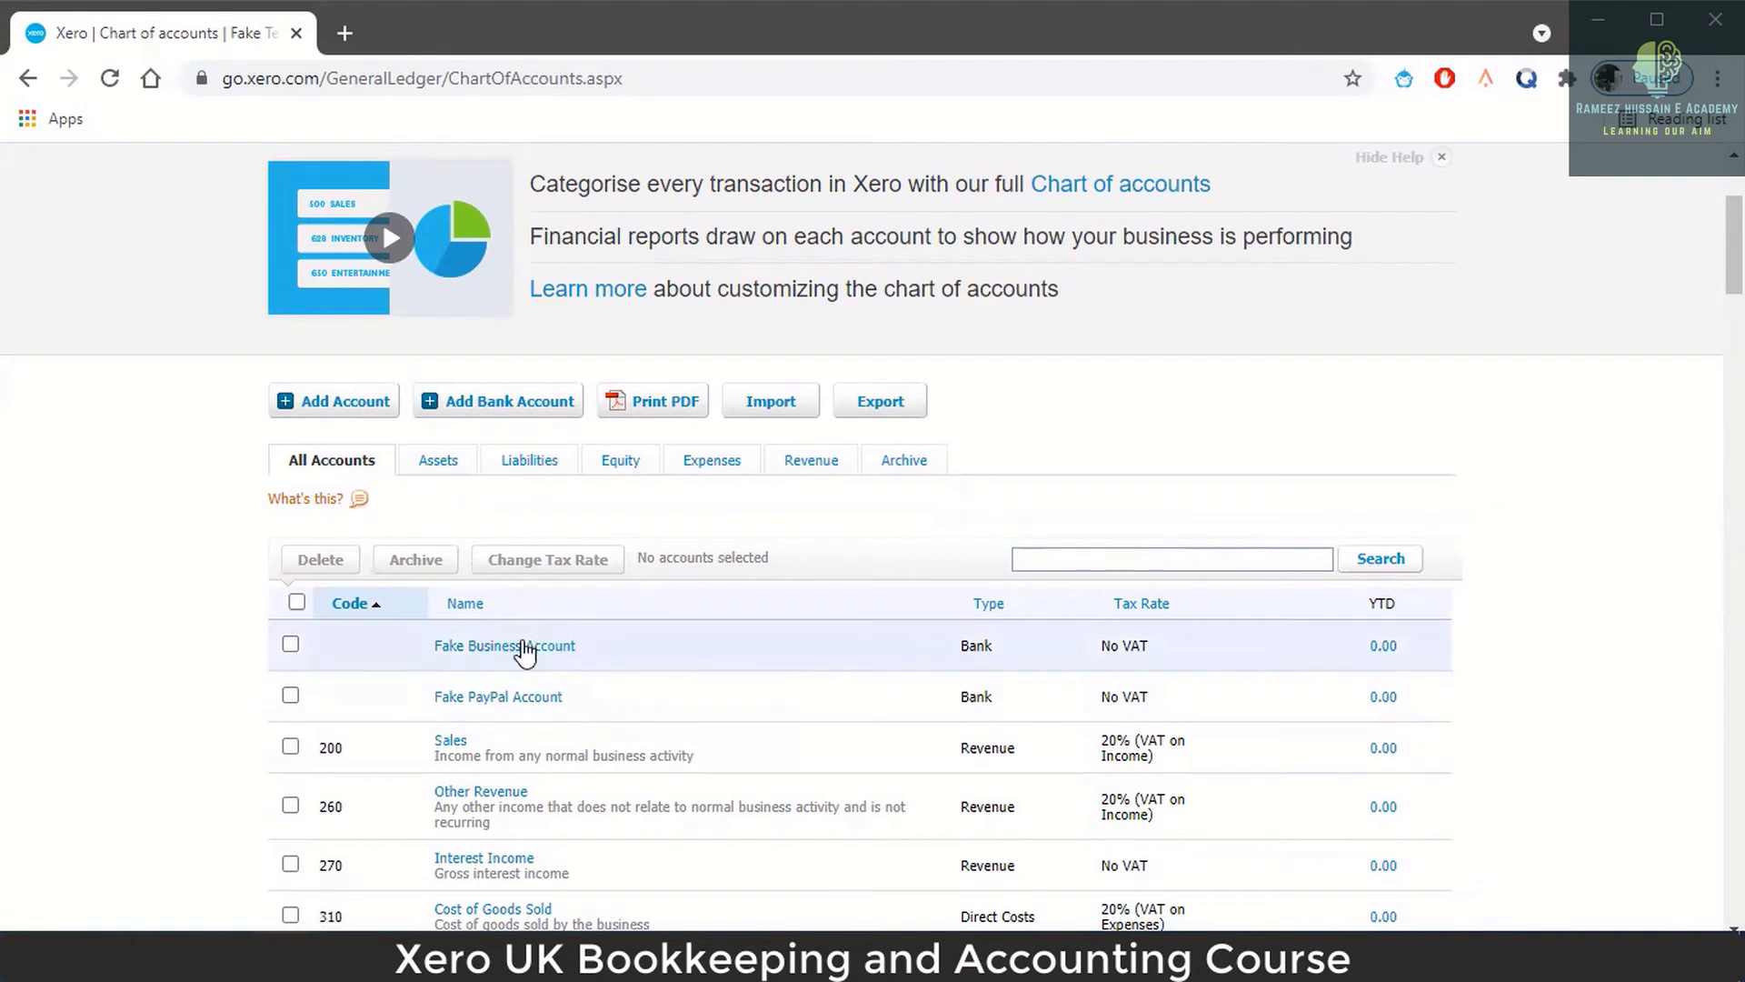
{"action": "left_click", "coordinate": [523, 648]}
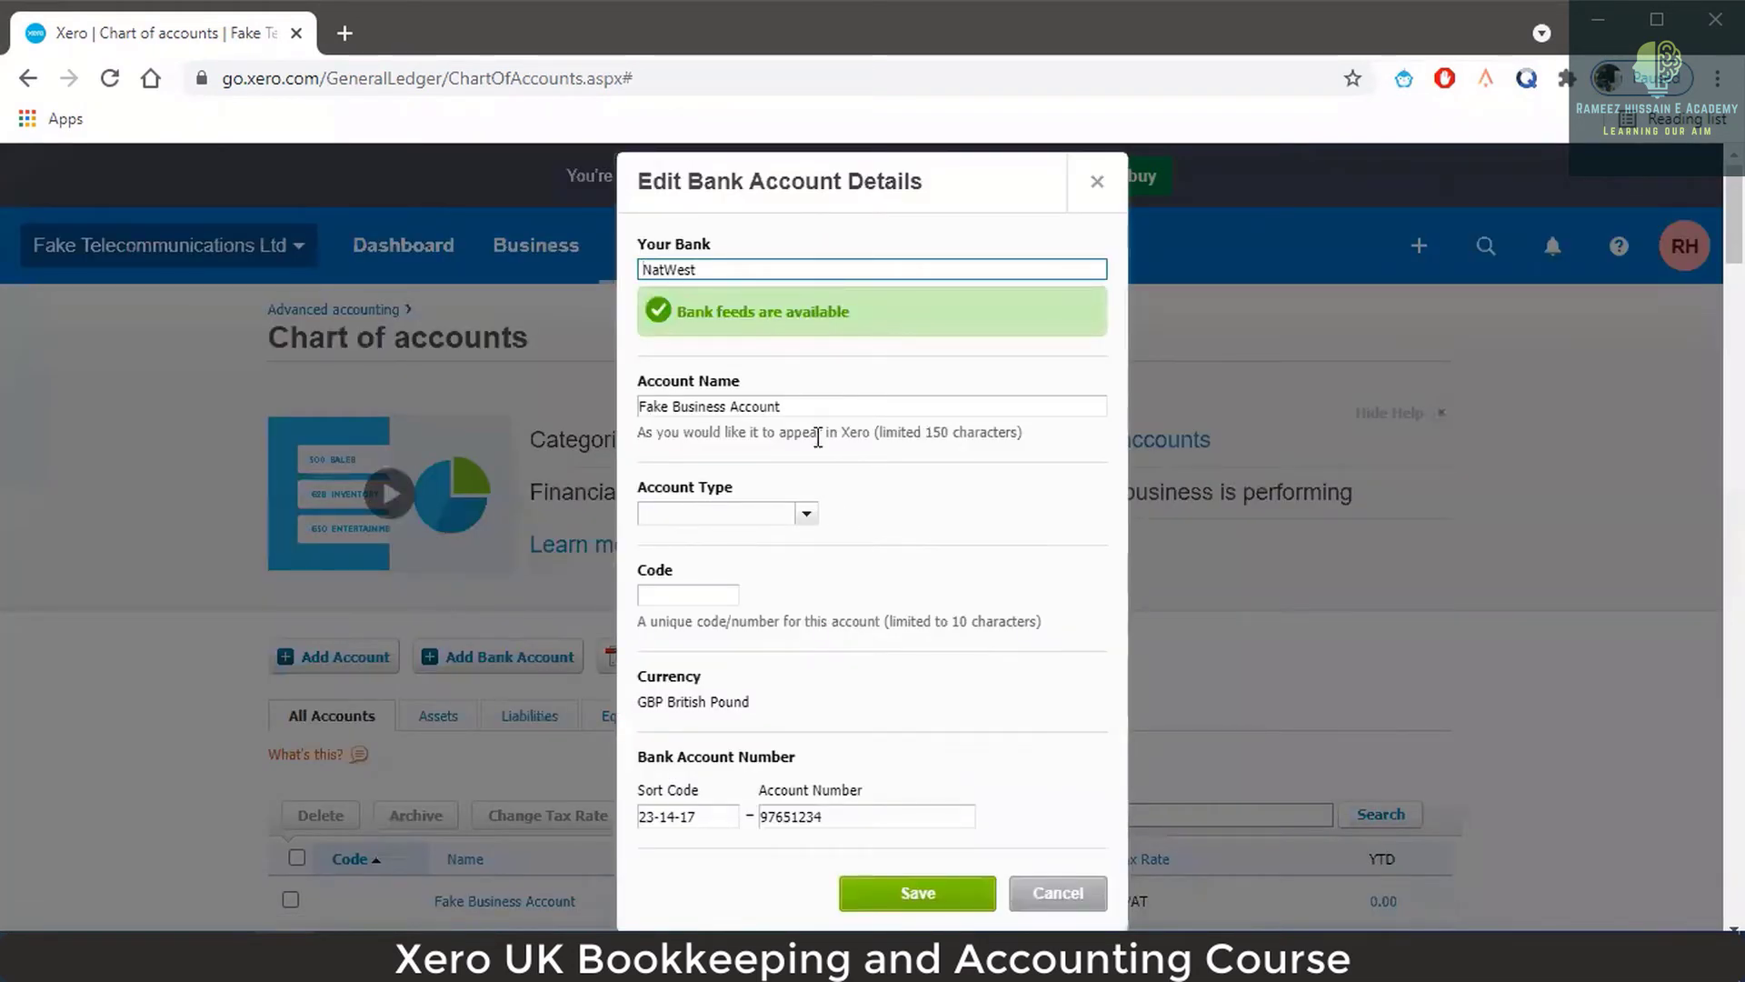
Set Fake Business Account to the Everyday (day-to-day) type with code 010 and save it.
{"action": "scroll", "coordinate": [819, 441], "scroll_direction": "down", "scroll_amount": 2}
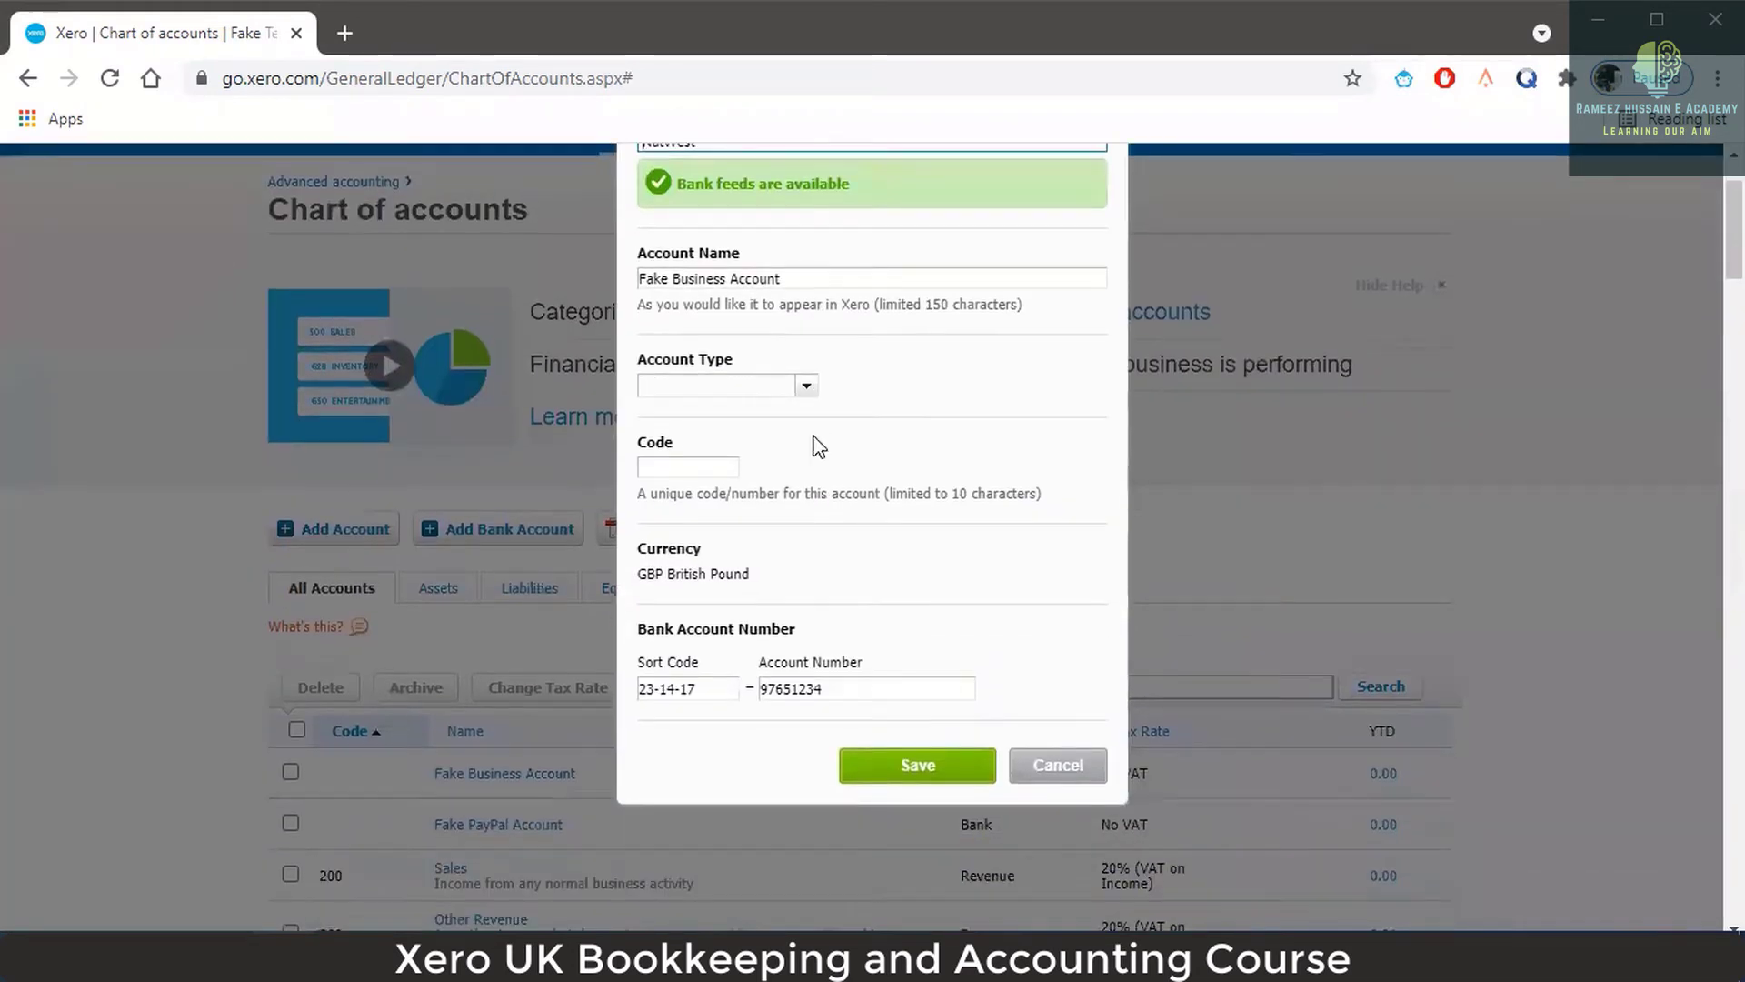
{"action": "left_click", "coordinate": [806, 400]}
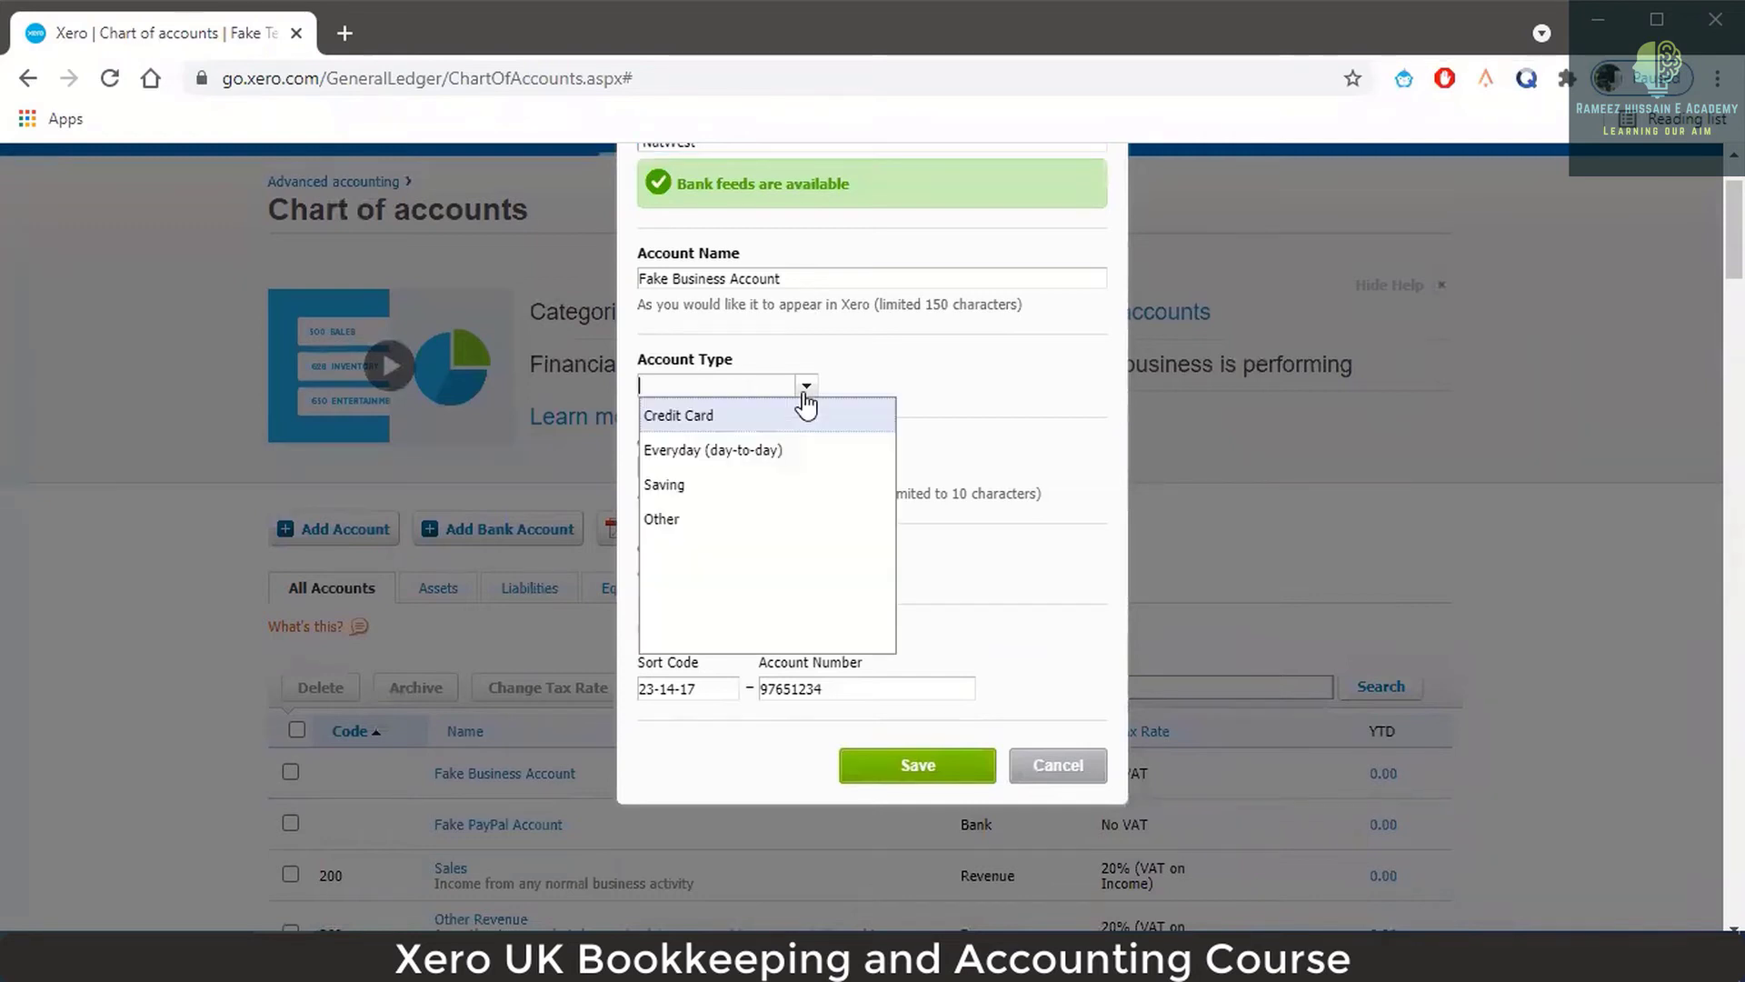
{"action": "left_click", "coordinate": [775, 451]}
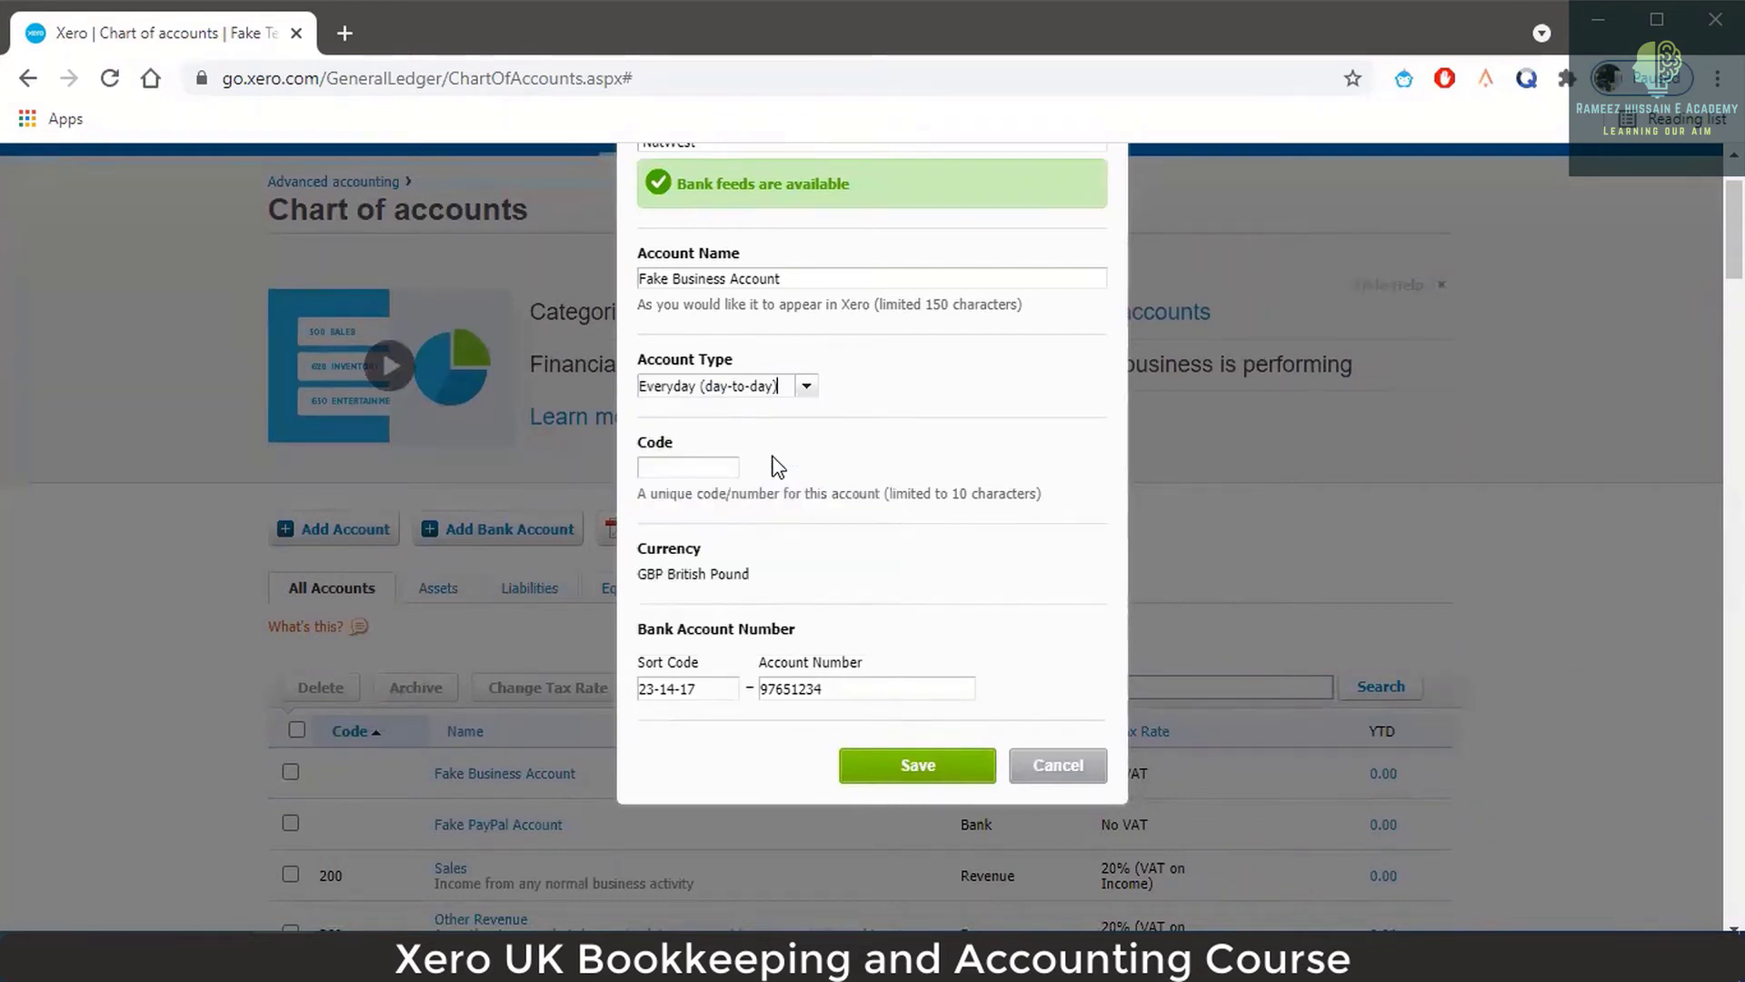
{"action": "left_click", "coordinate": [685, 466]}
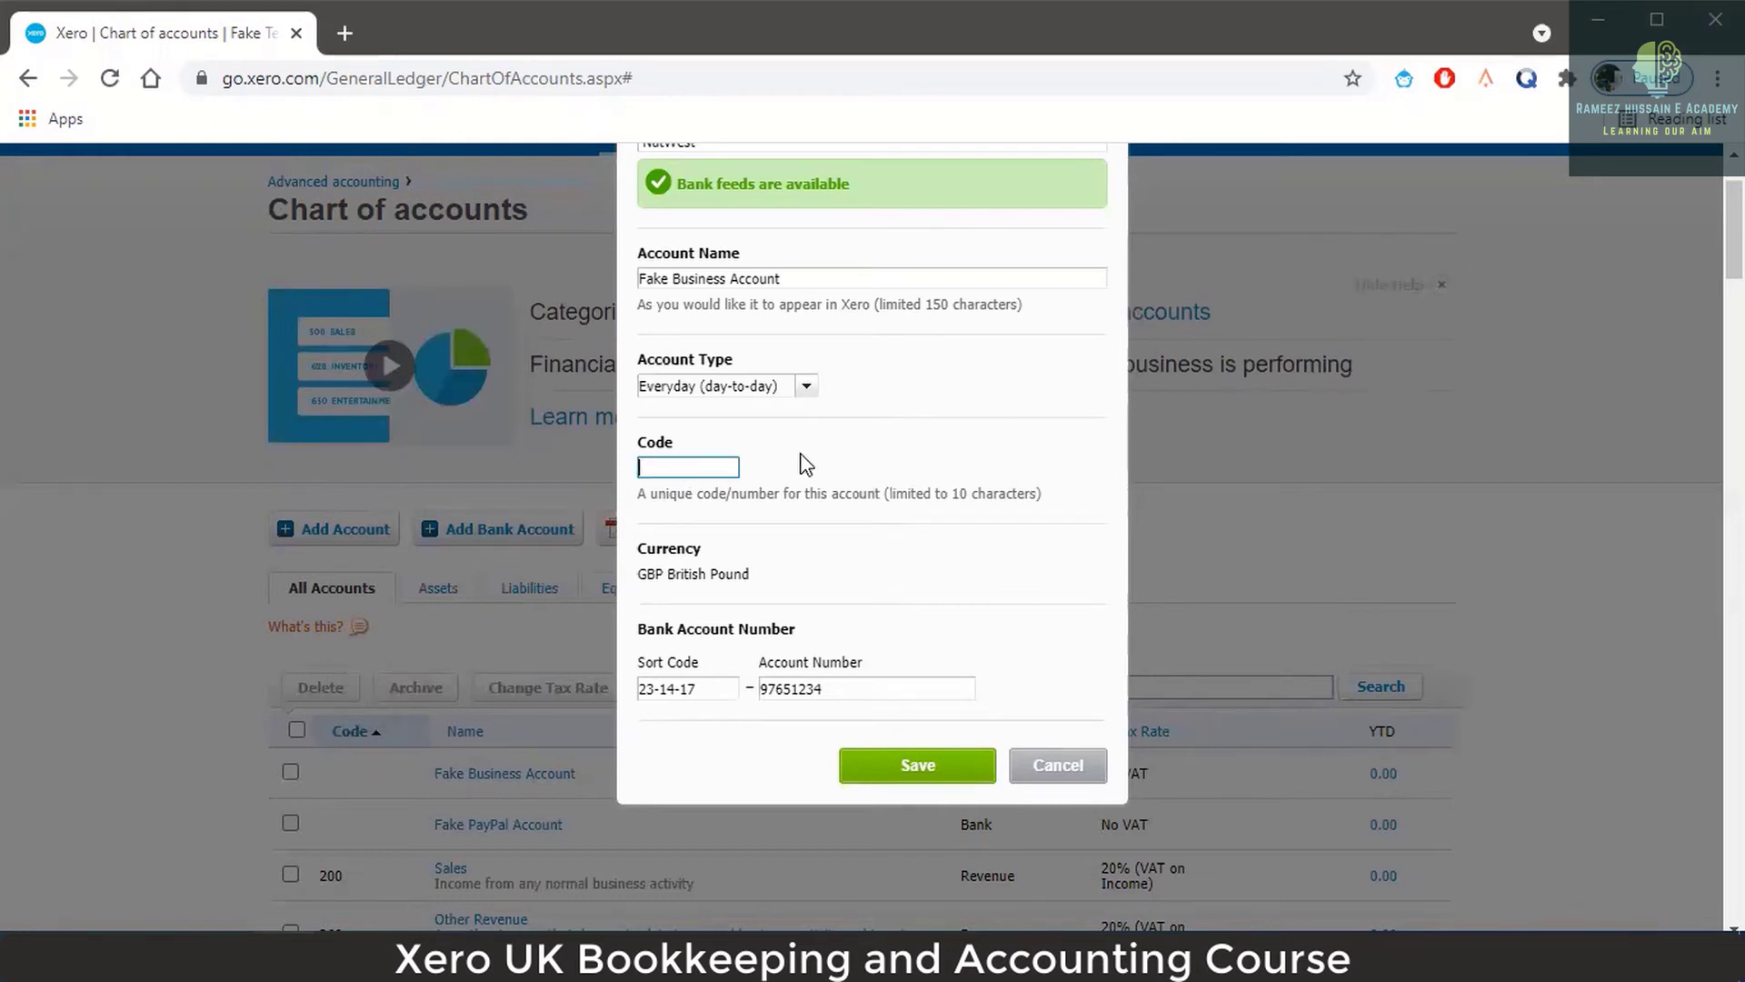
{"action": "type", "text": "010"}
{"action": "left_click", "coordinate": [914, 770]}
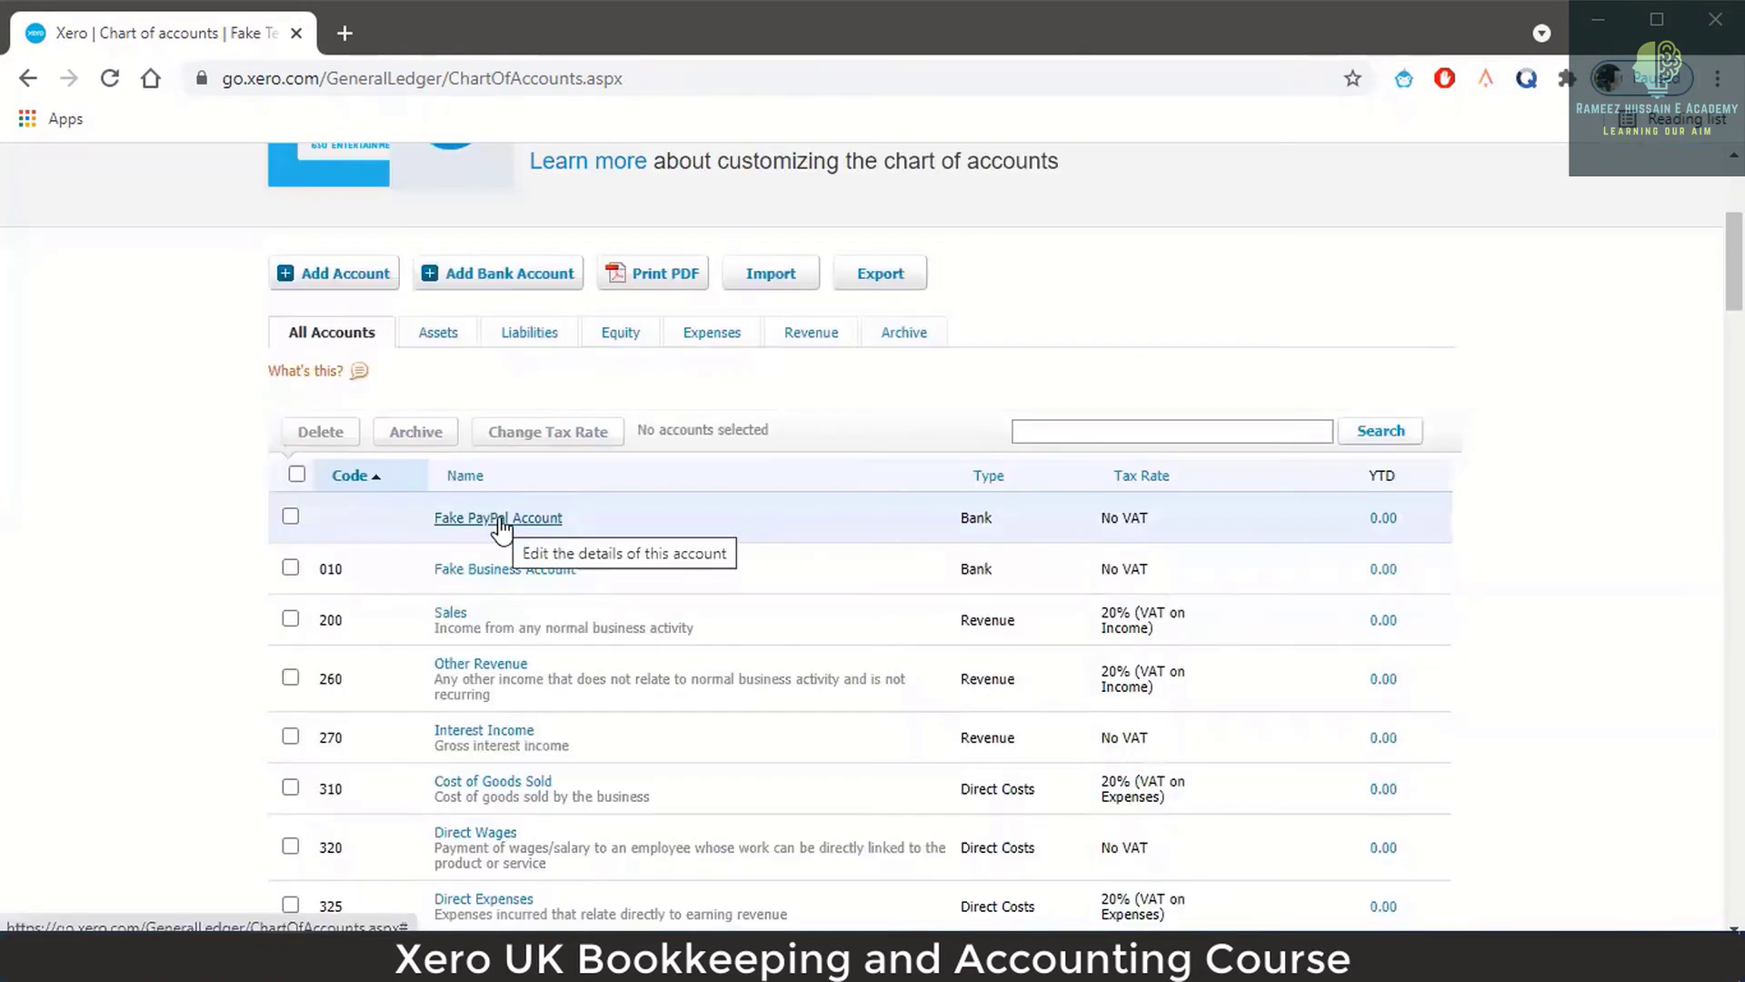
Make Fake PayPal Account Everyday (day-to-day) with code 020, enter its account number, and save.
{"action": "left_click", "coordinate": [499, 518]}
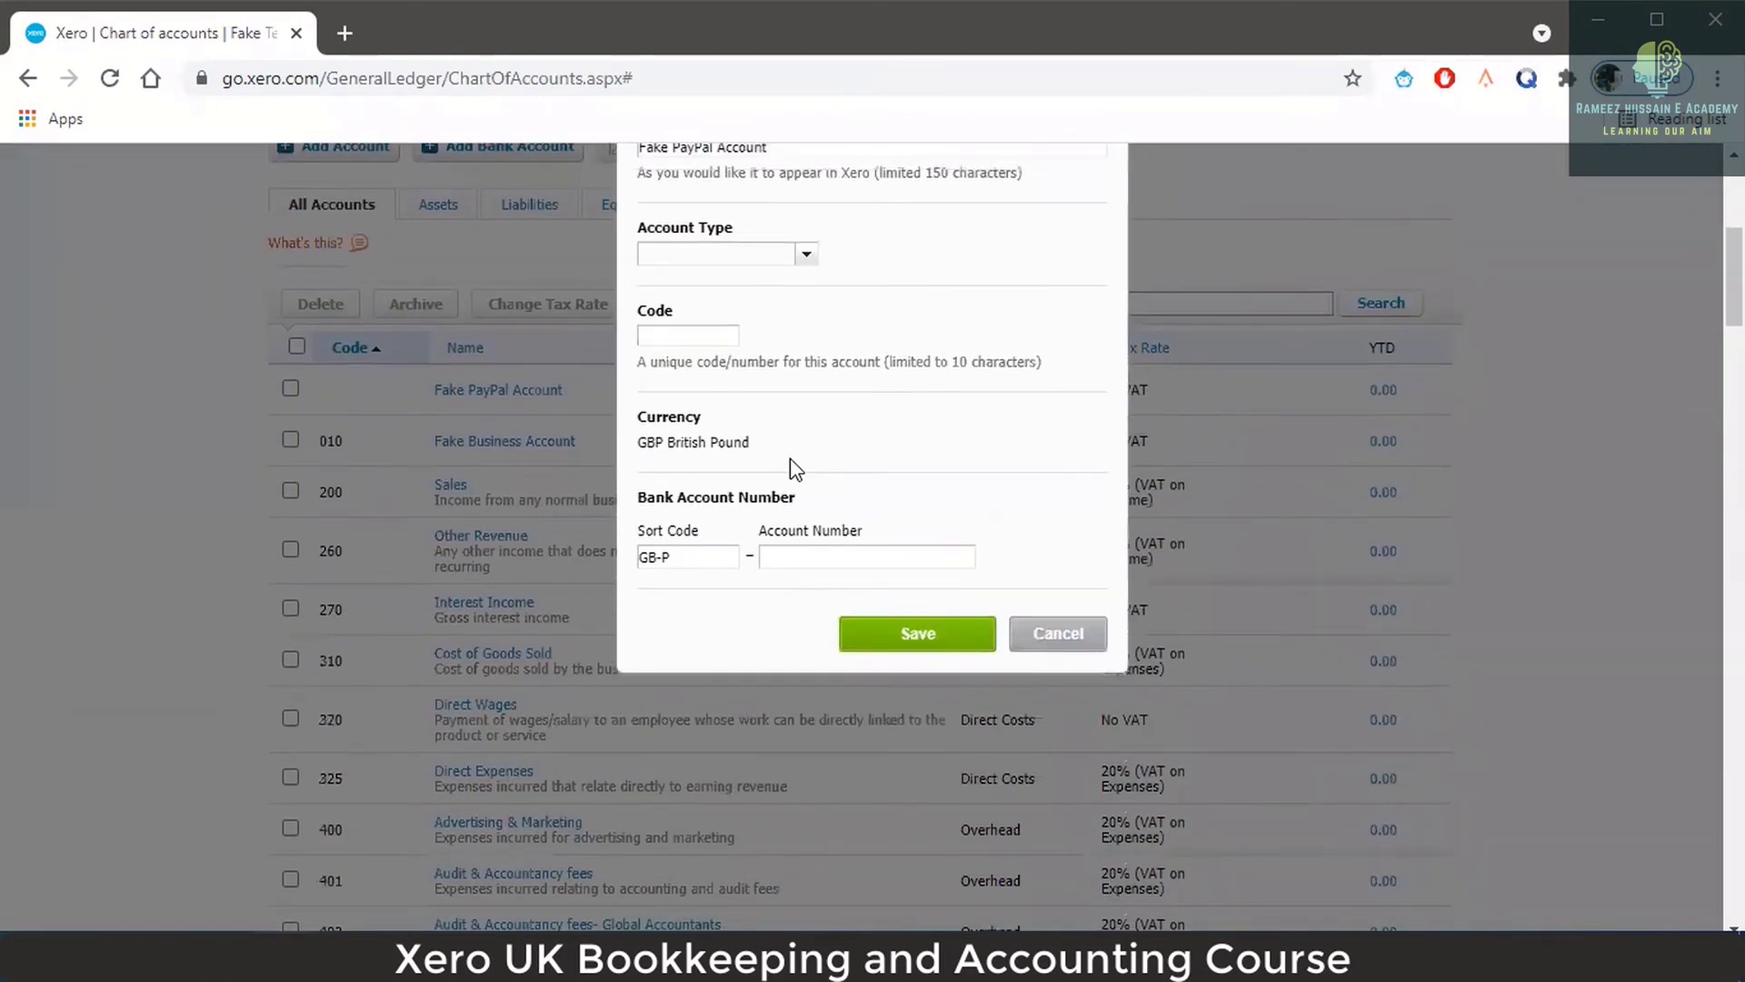
{"action": "left_click", "coordinate": [805, 512]}
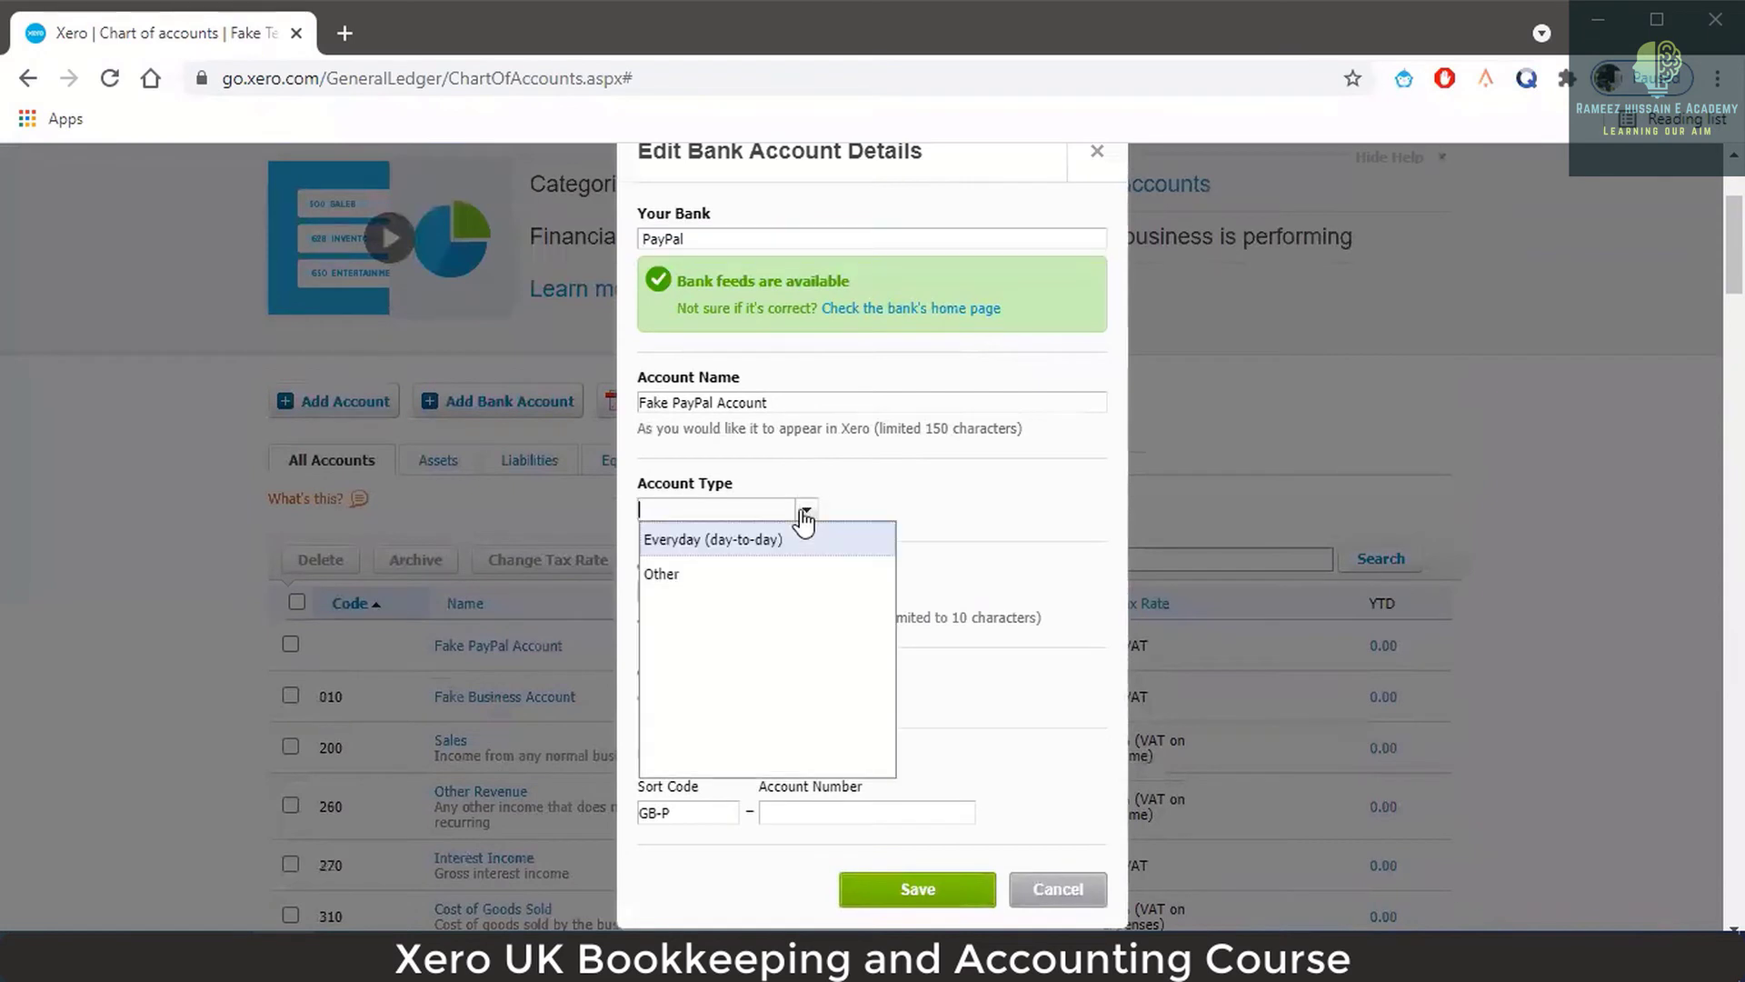
{"action": "left_click", "coordinate": [784, 548]}
{"action": "left_click", "coordinate": [708, 591]}
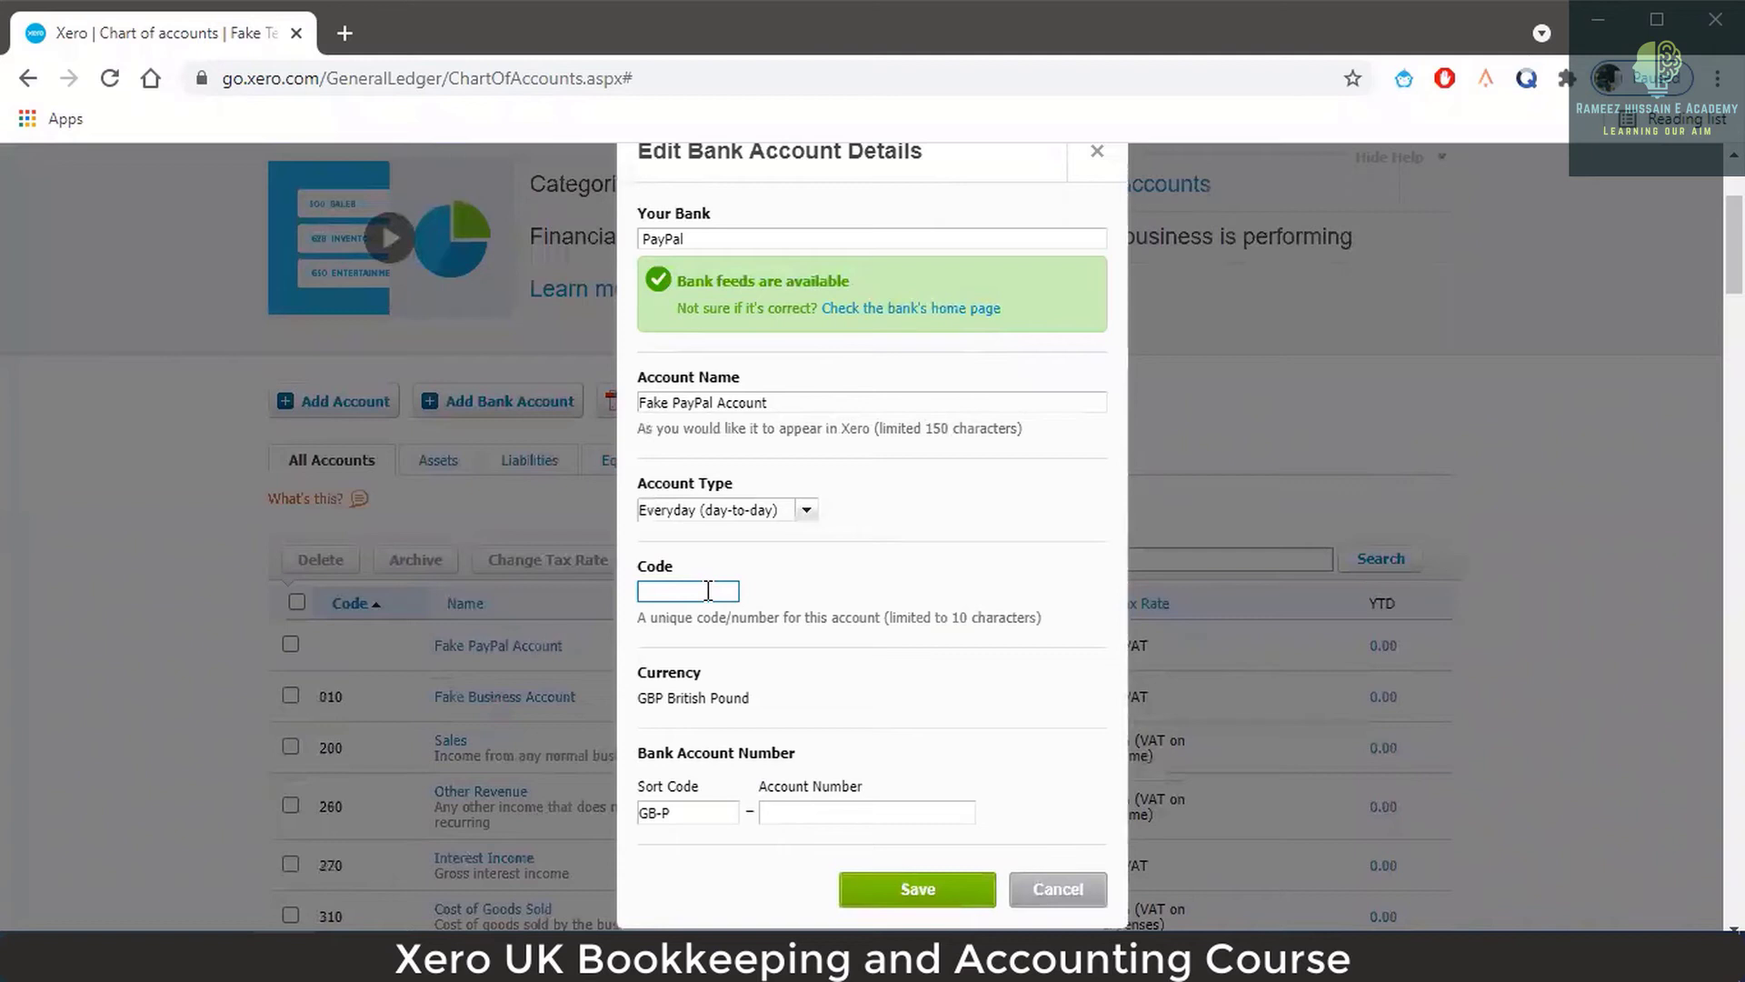
{"action": "type", "text": "020"}
{"action": "left_click", "coordinate": [886, 813]}
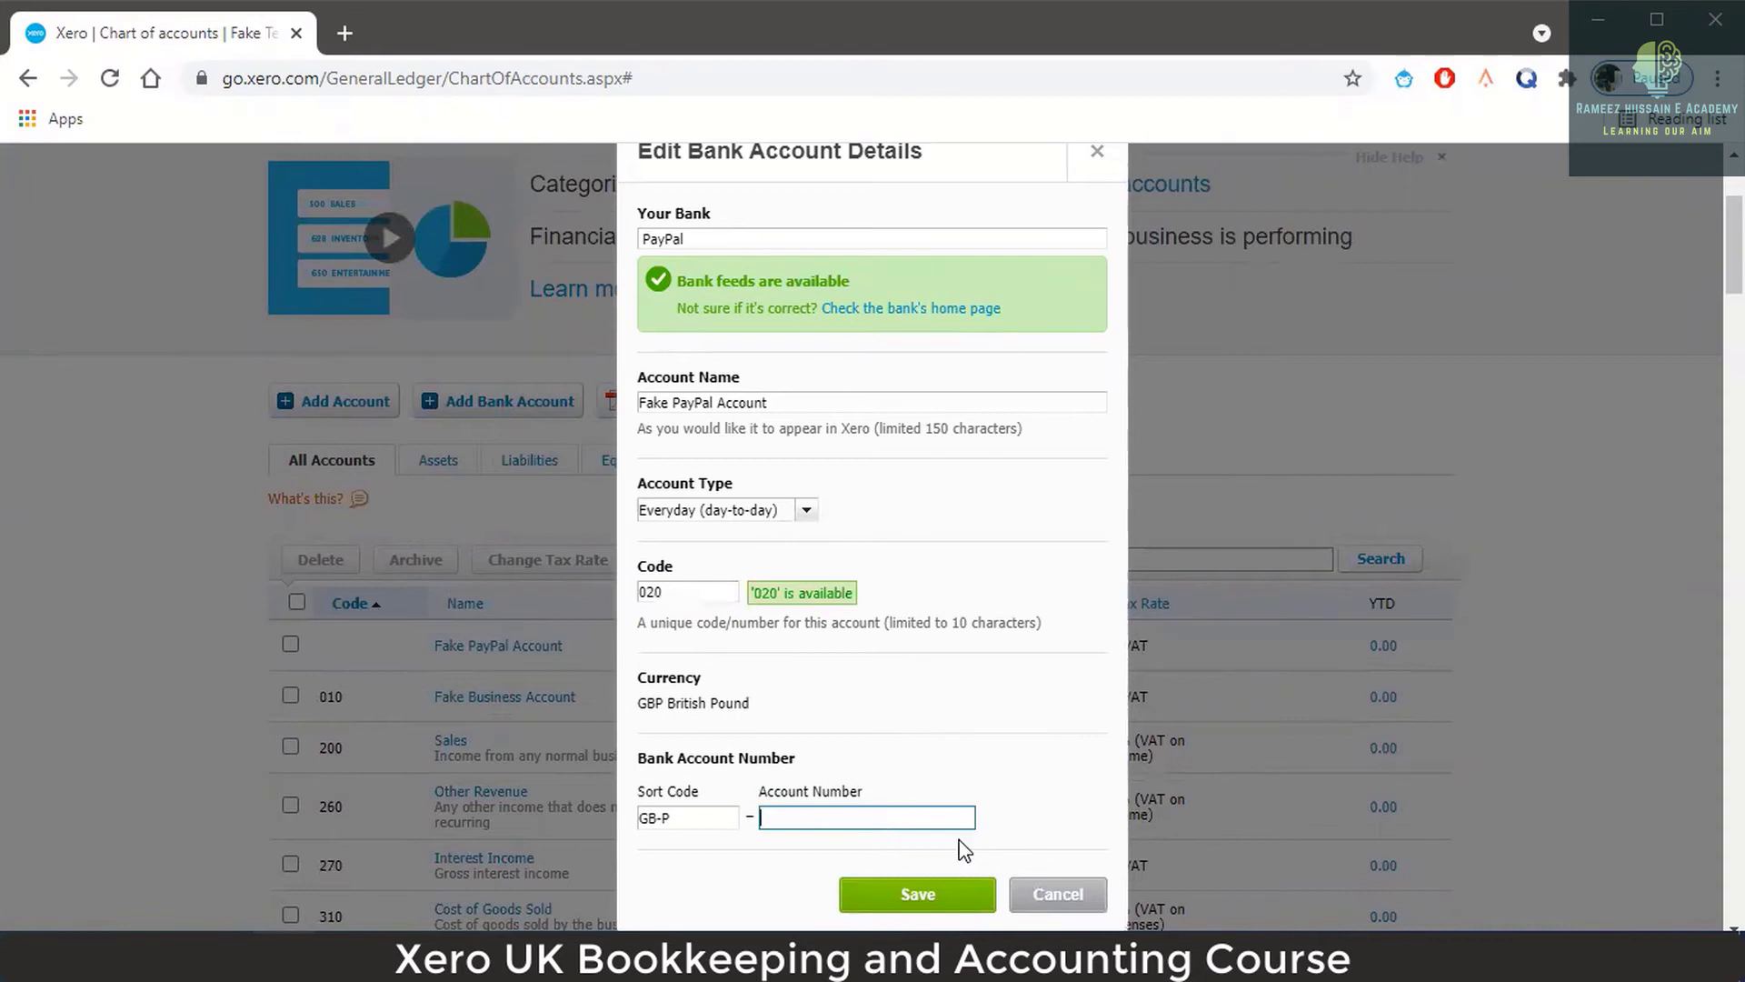
{"action": "type", "text": "432567"}
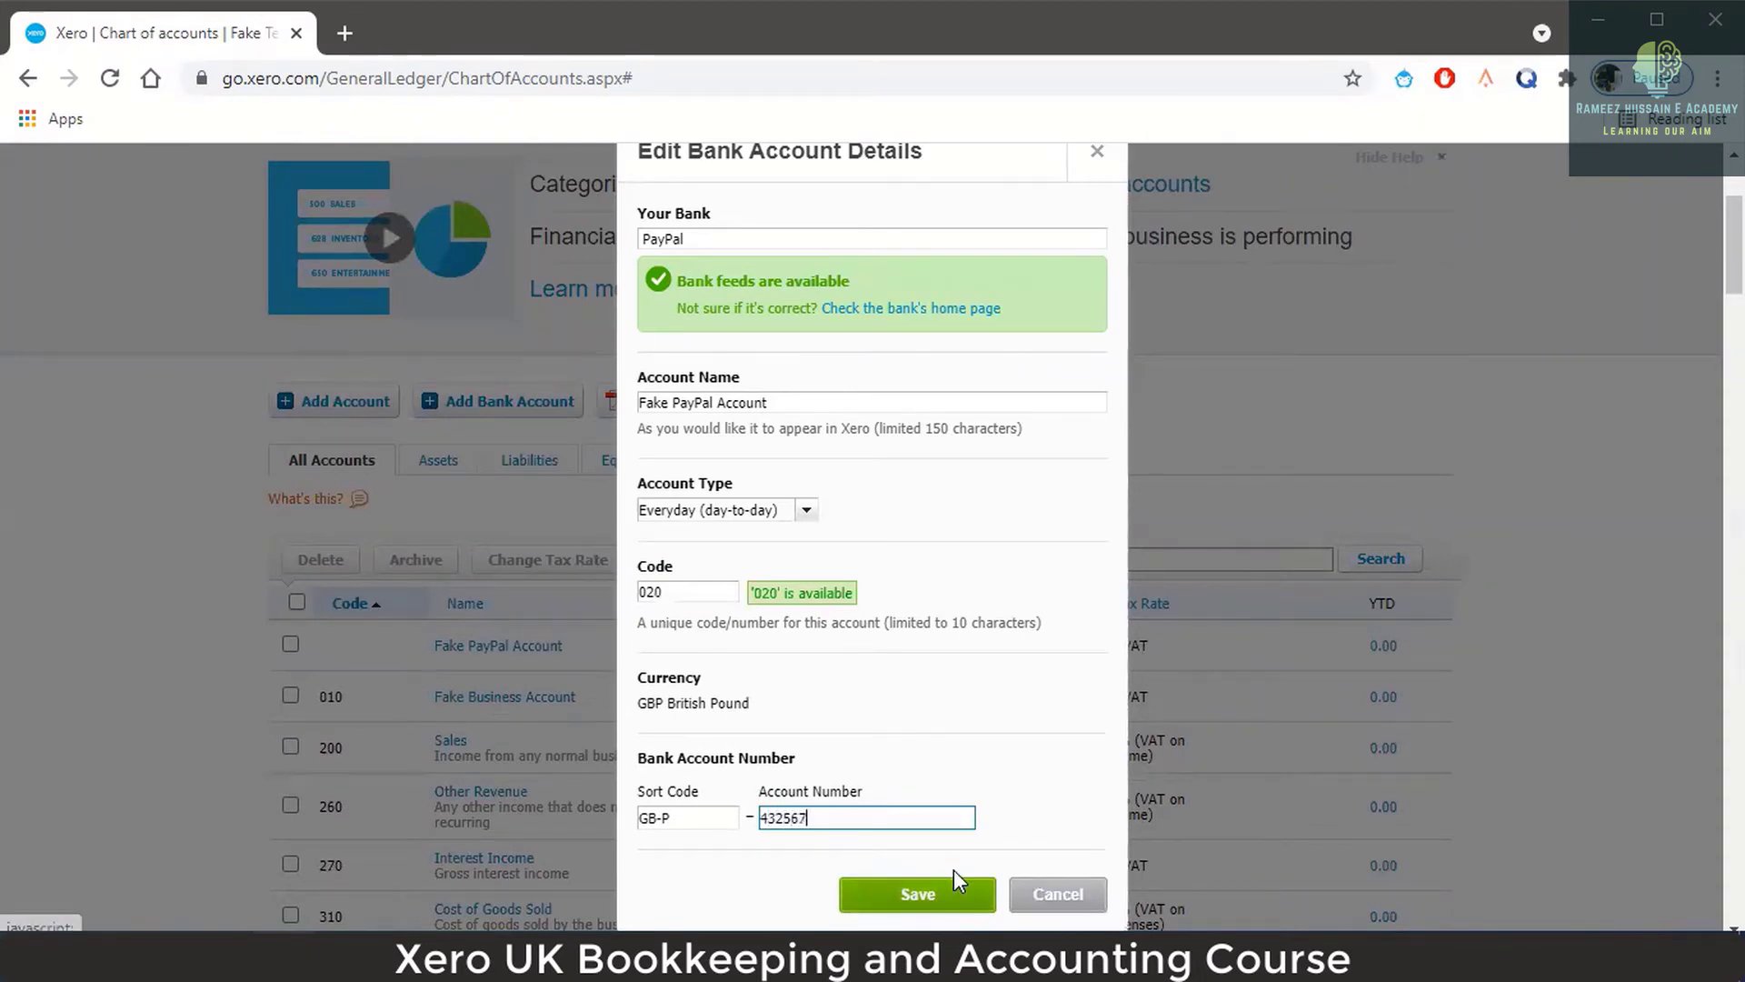
{"action": "left_click", "coordinate": [718, 820]}
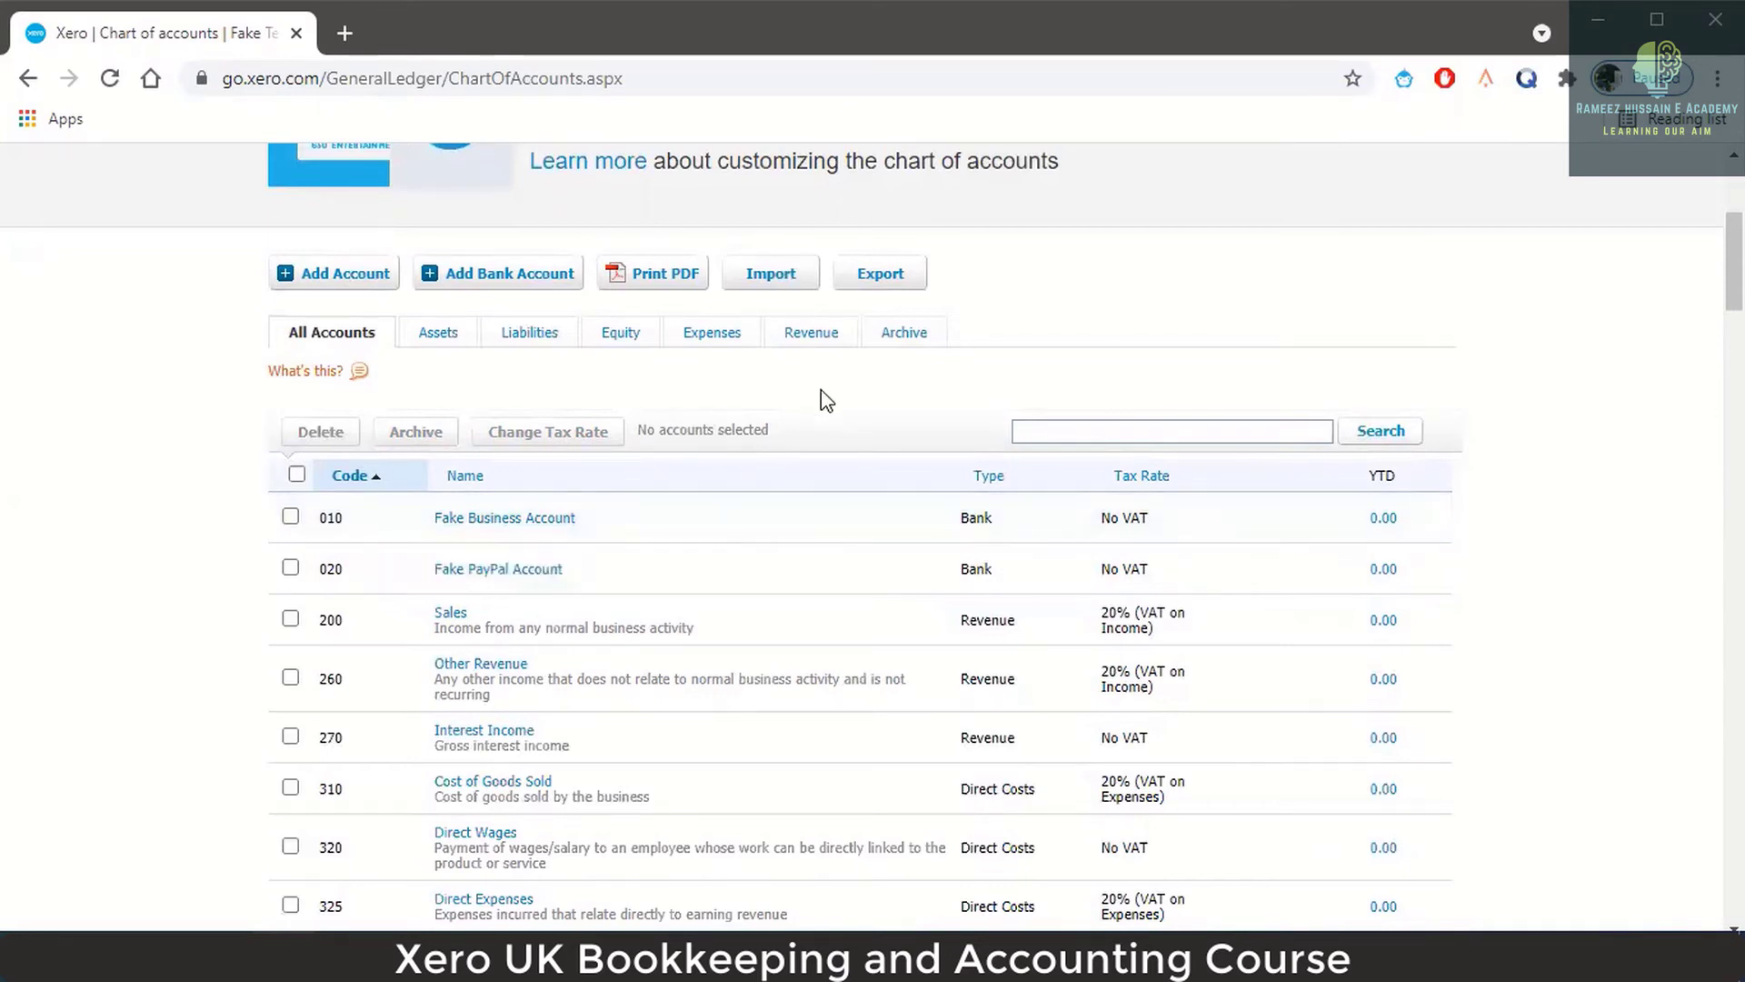
Open the Fake Telecommunications Ltd organisation menu and scroll down to Demo Company (UK) and My Xero.
{"action": "scroll", "coordinate": [838, 402], "scroll_direction": "up", "scroll_amount": 5}
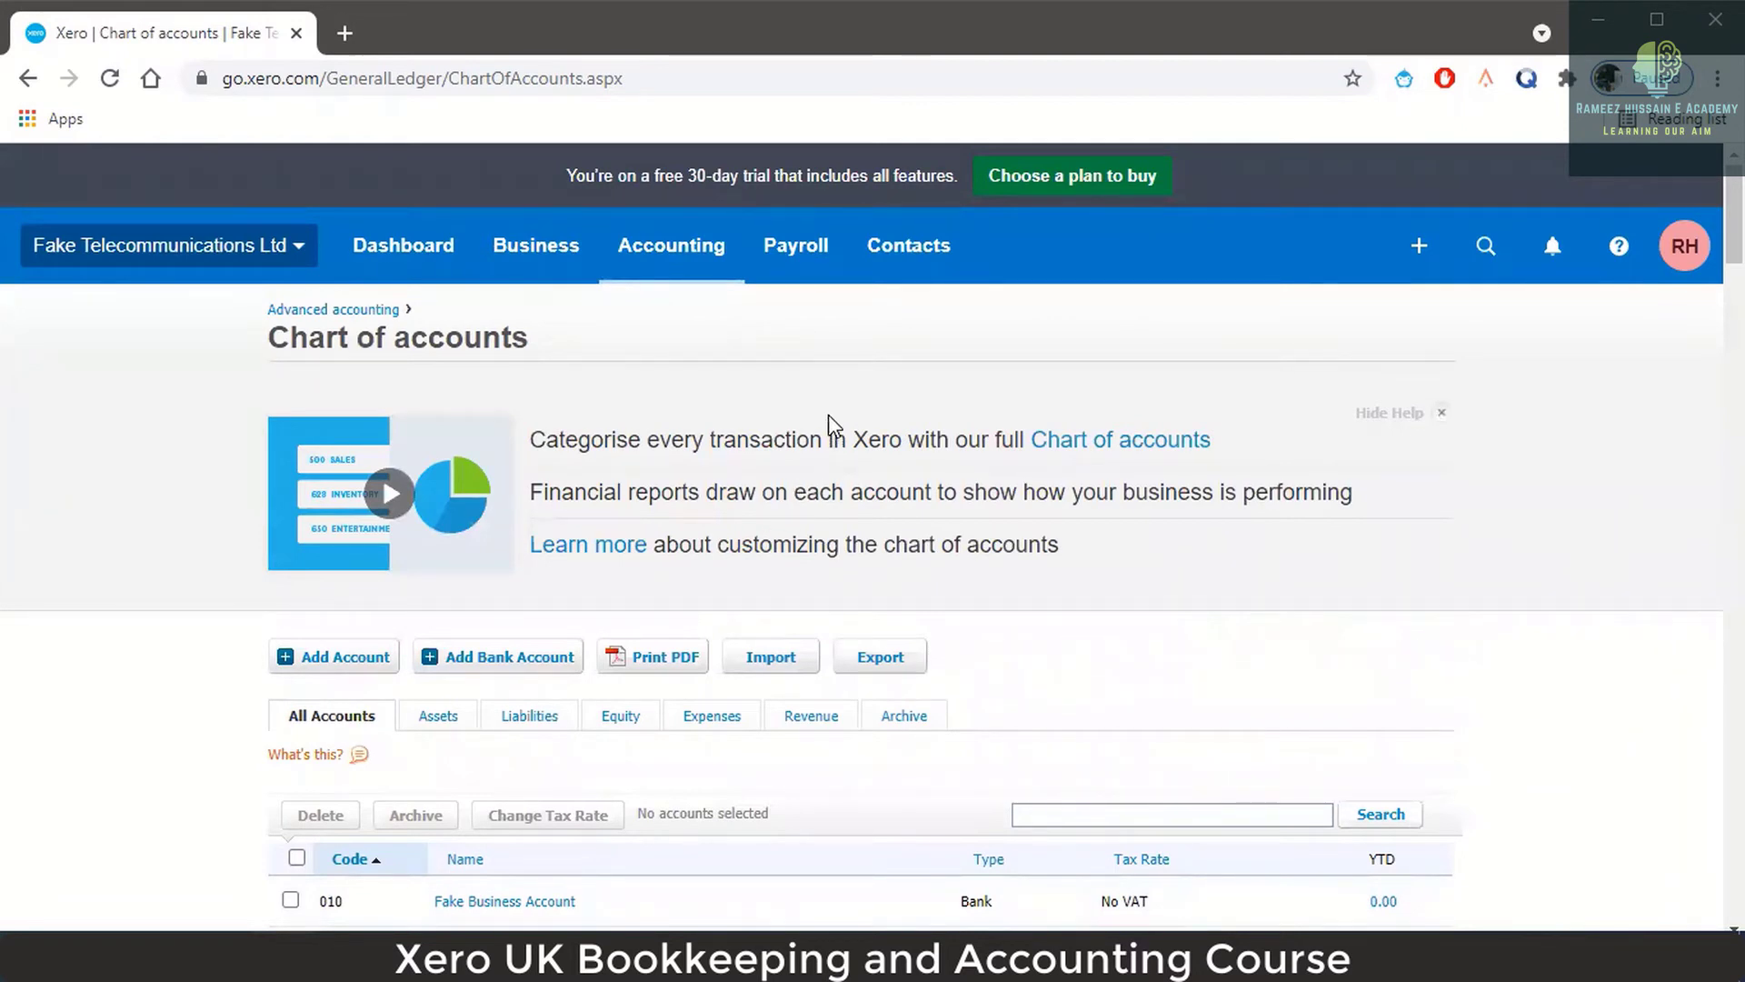
{"action": "left_click", "coordinate": [278, 245]}
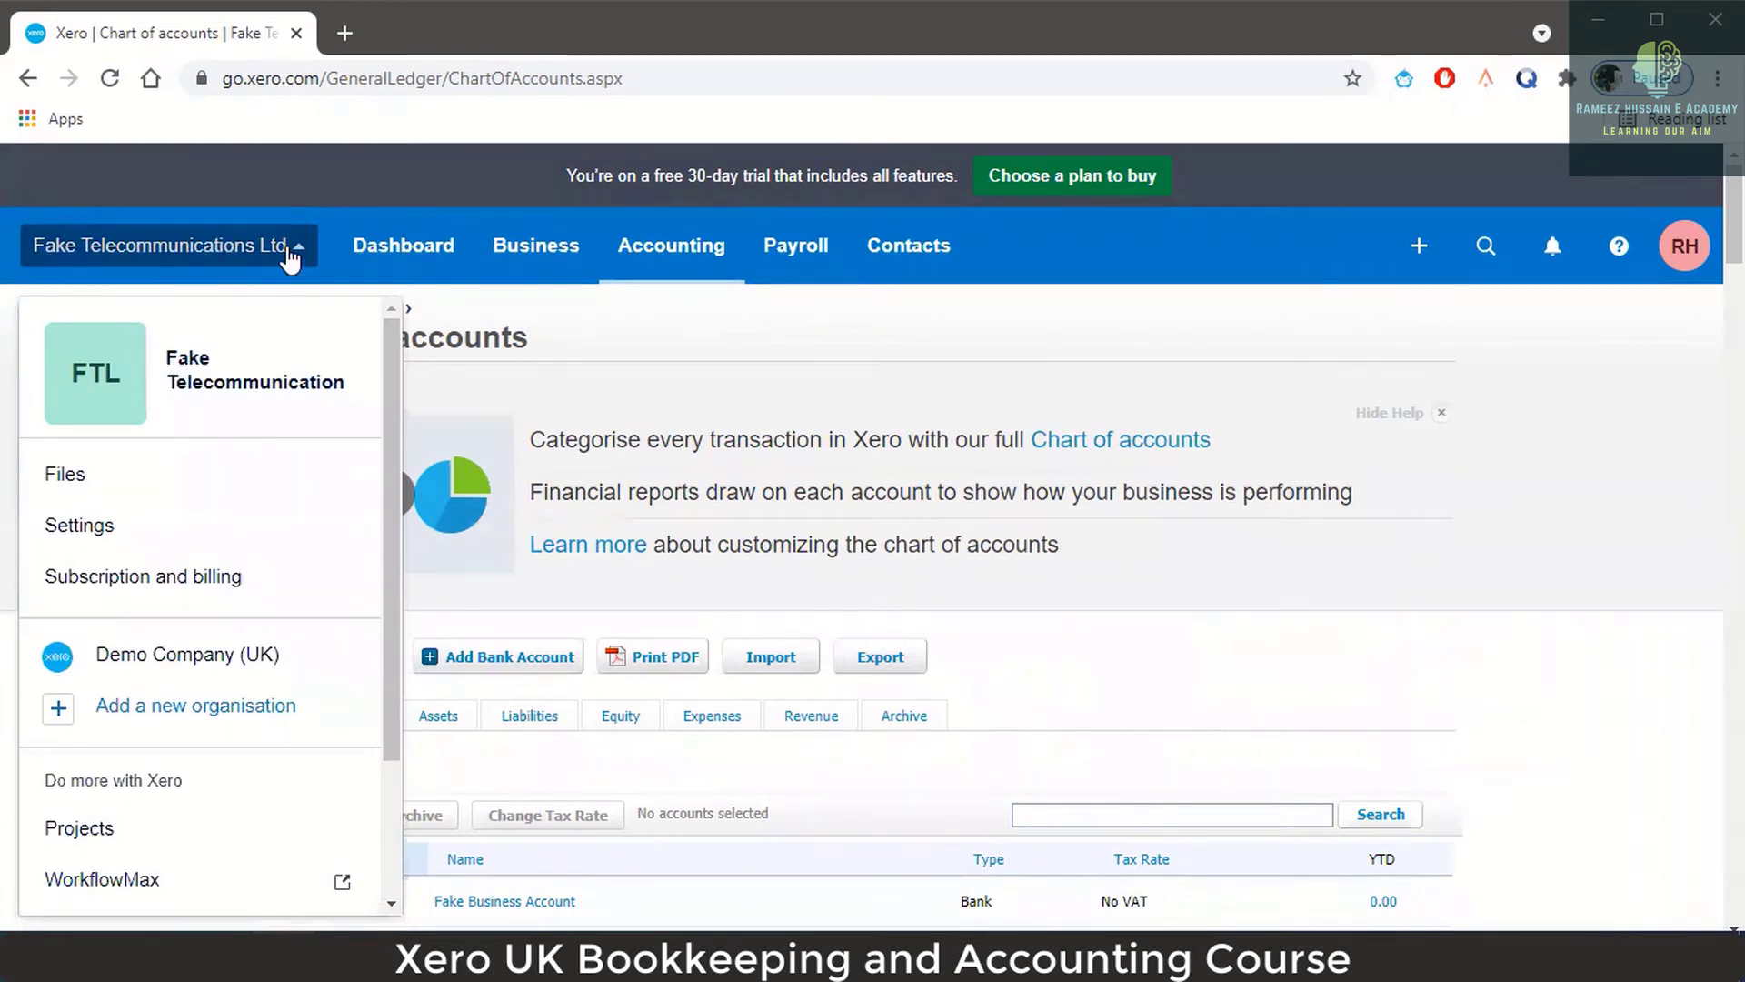
{"action": "scroll", "coordinate": [289, 400], "scroll_direction": "down", "scroll_amount": 2}
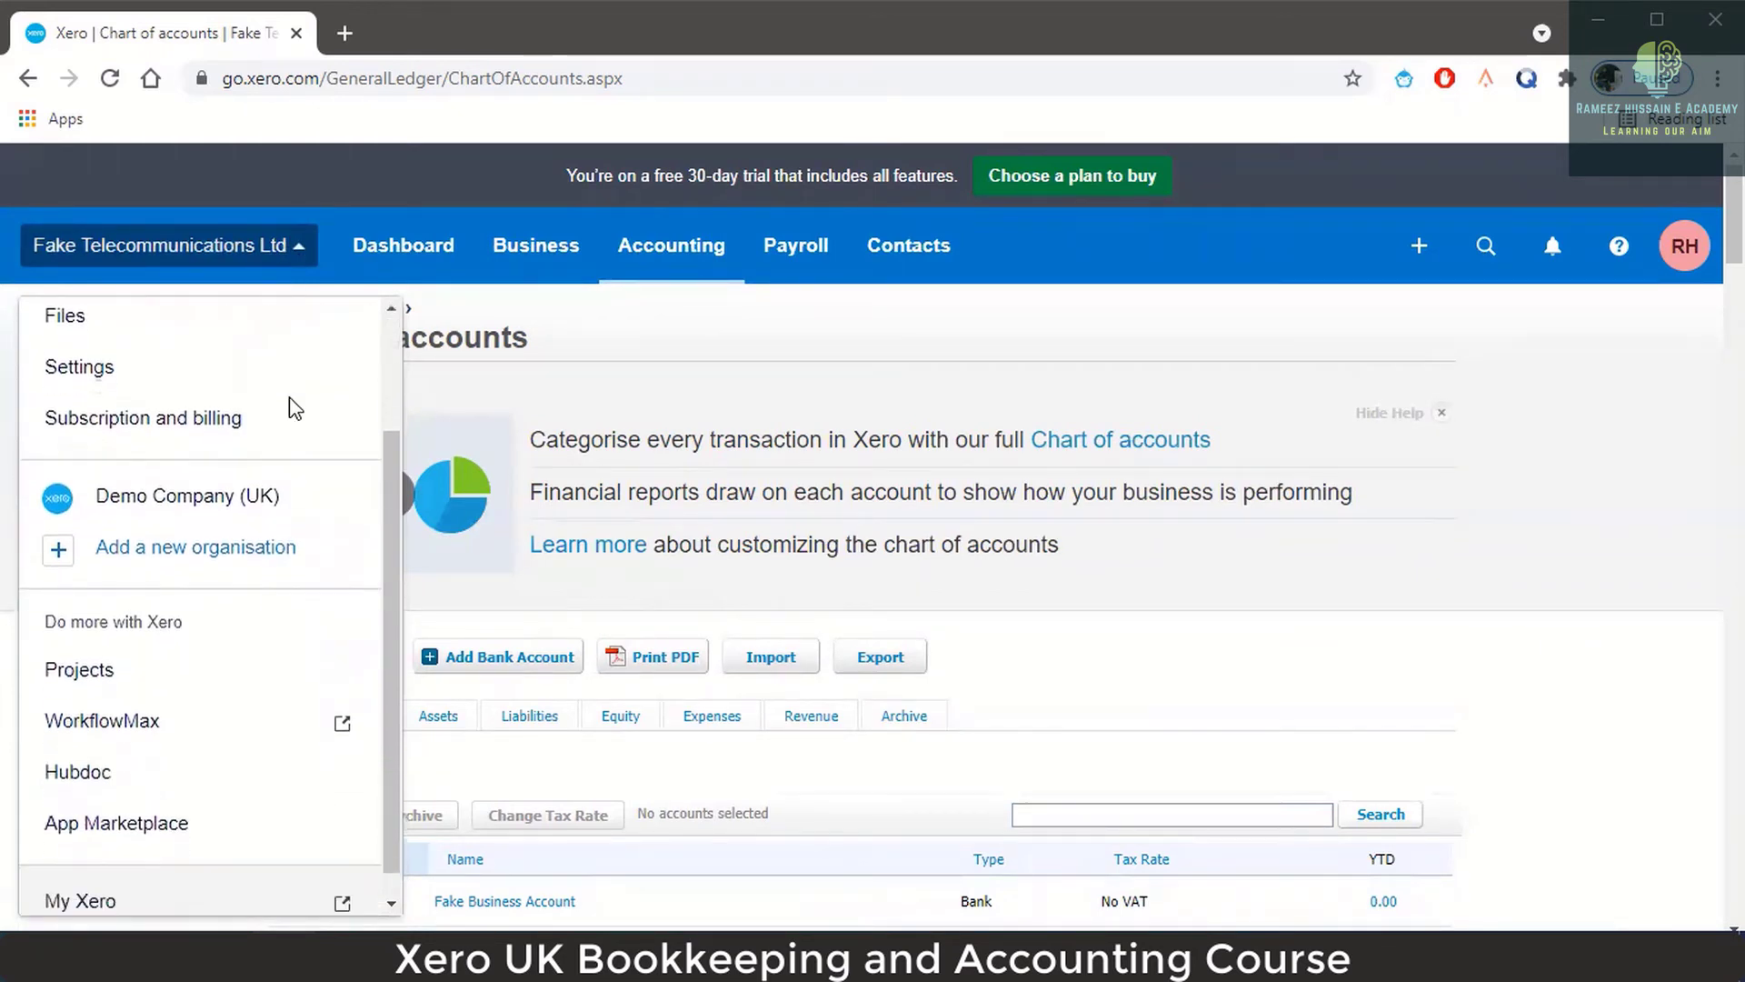
{"action": "scroll", "coordinate": [283, 600], "scroll_direction": "down", "scroll_amount": 2}
Open My Xero in a new tab, then view and cancel the demo company's Change Country dialog.
{"action": "left_click", "coordinate": [55, 742]}
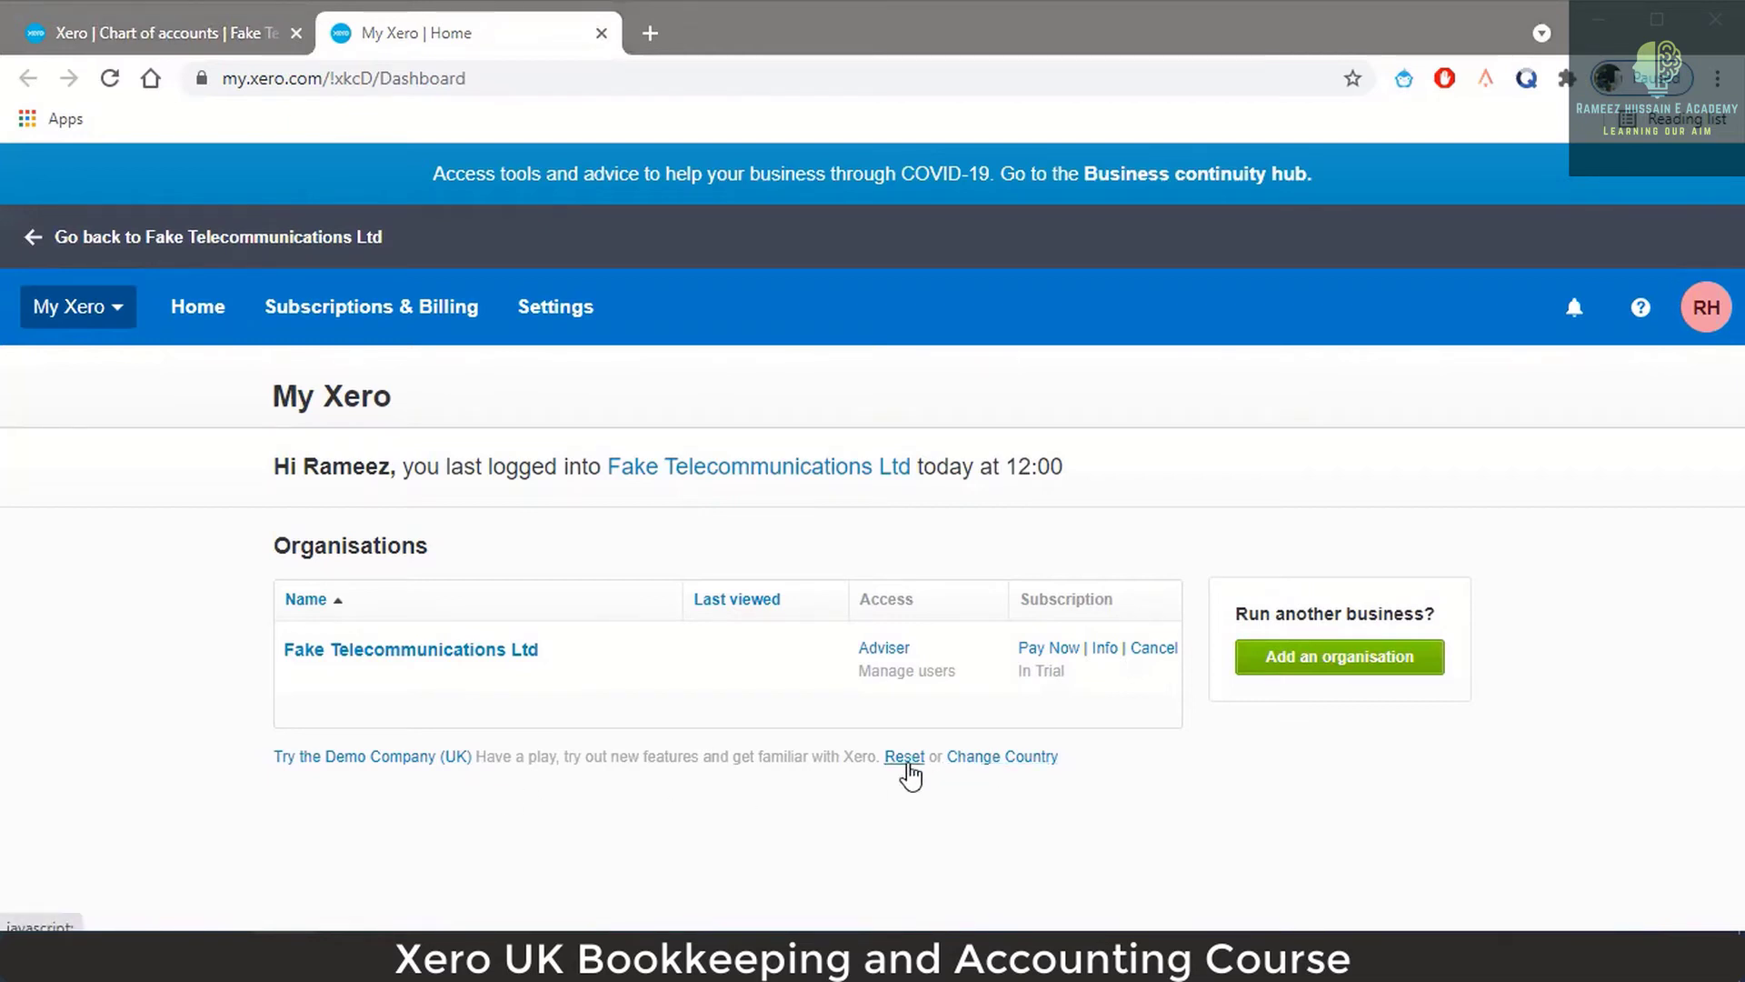
{"action": "left_click", "coordinate": [1006, 760]}
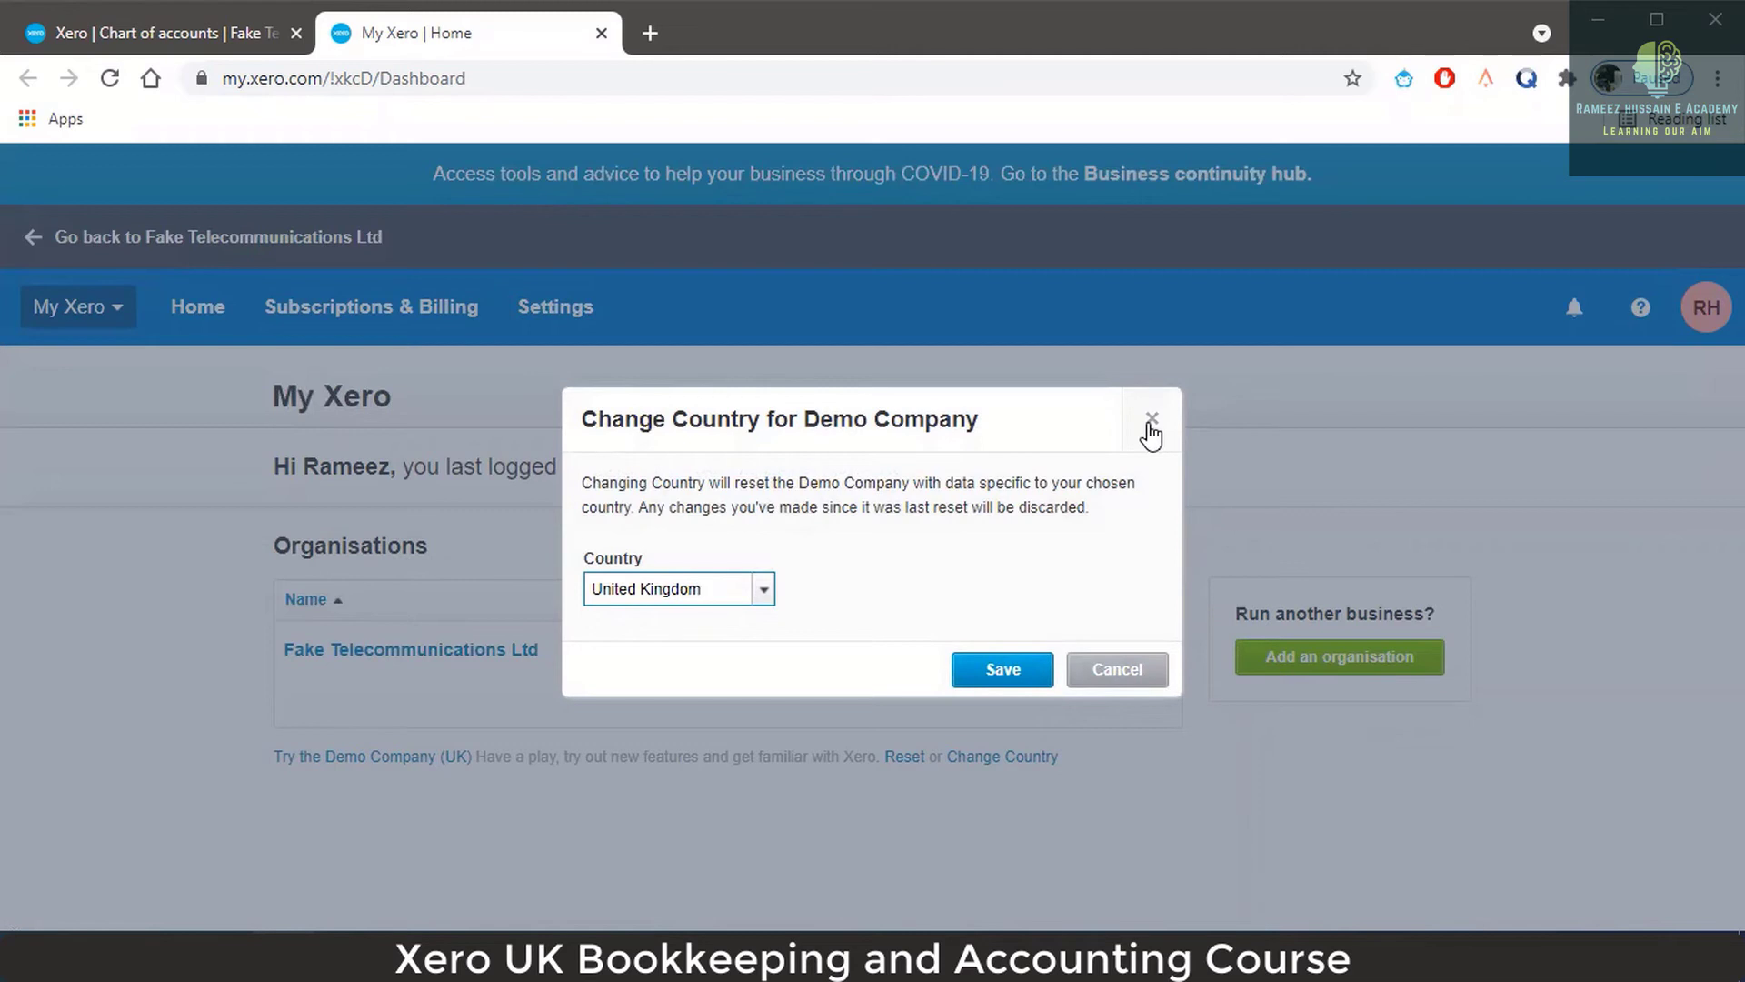
{"action": "left_click", "coordinate": [1151, 422]}
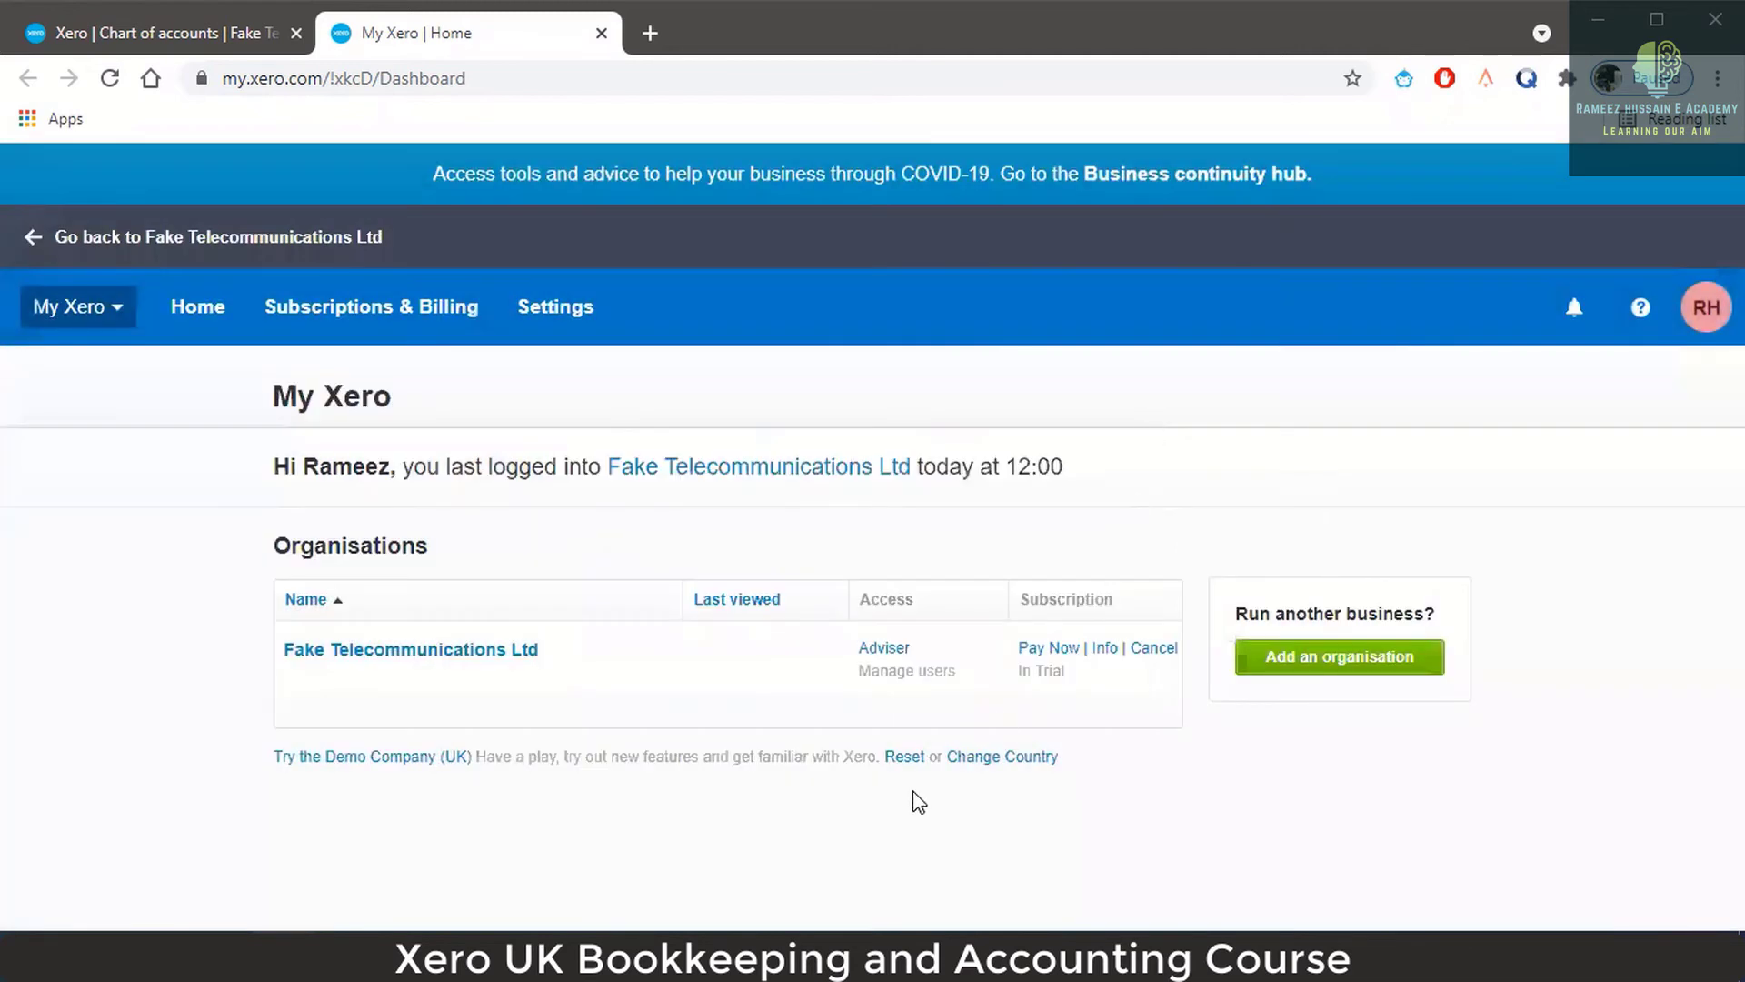
Reset Try the Demo Company (UK) and confirm with Reset demo.
{"action": "left_click", "coordinate": [904, 763]}
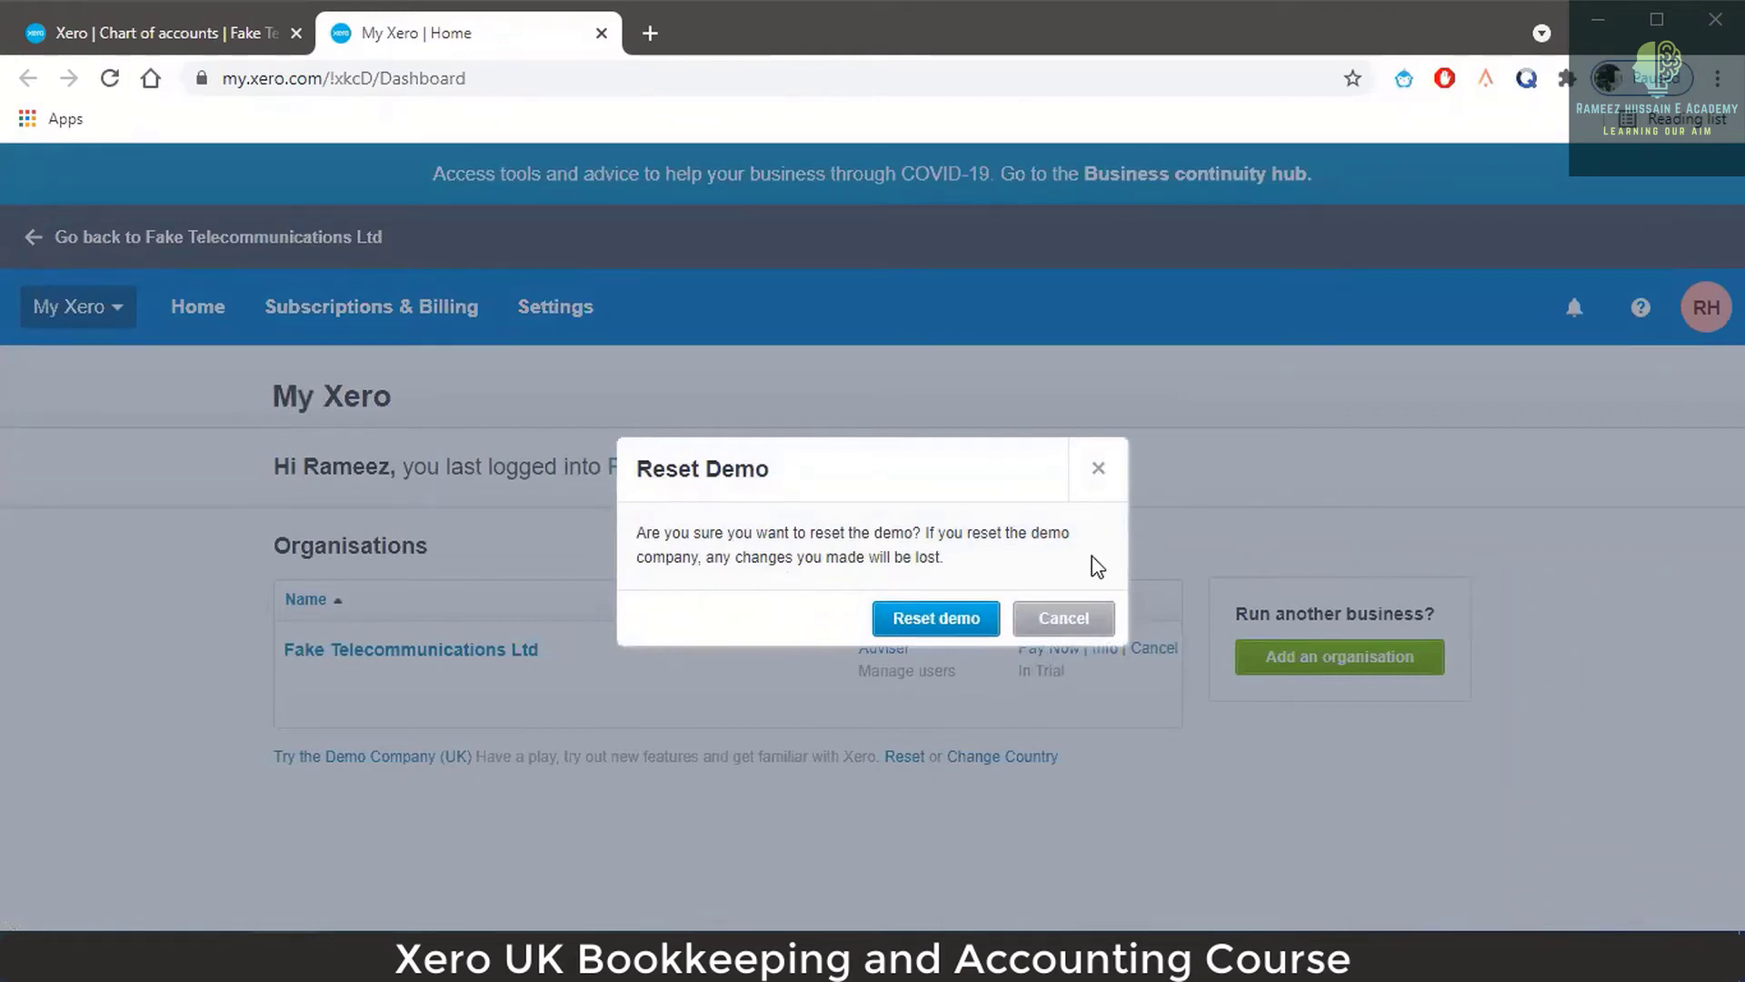
{"action": "left_click", "coordinate": [940, 627]}
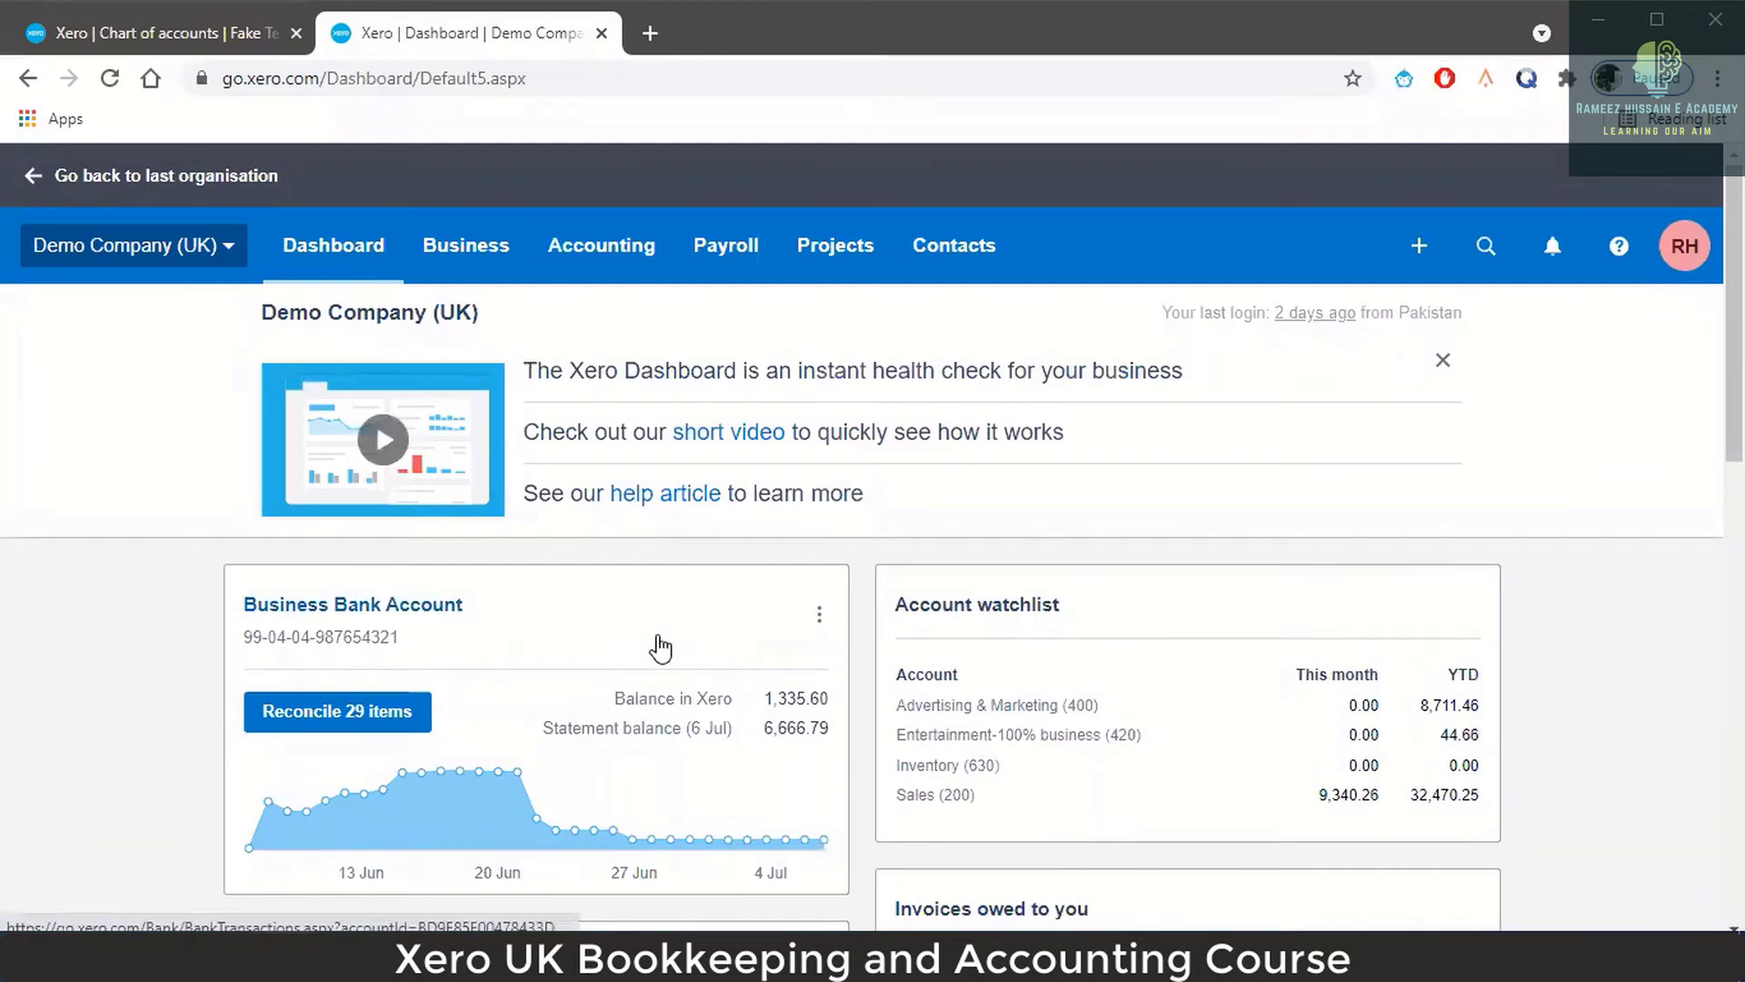
Close the old Chart of accounts tab, dismiss the dashboard welcome banner, and review the dashboard.
{"action": "left_click", "coordinate": [296, 33]}
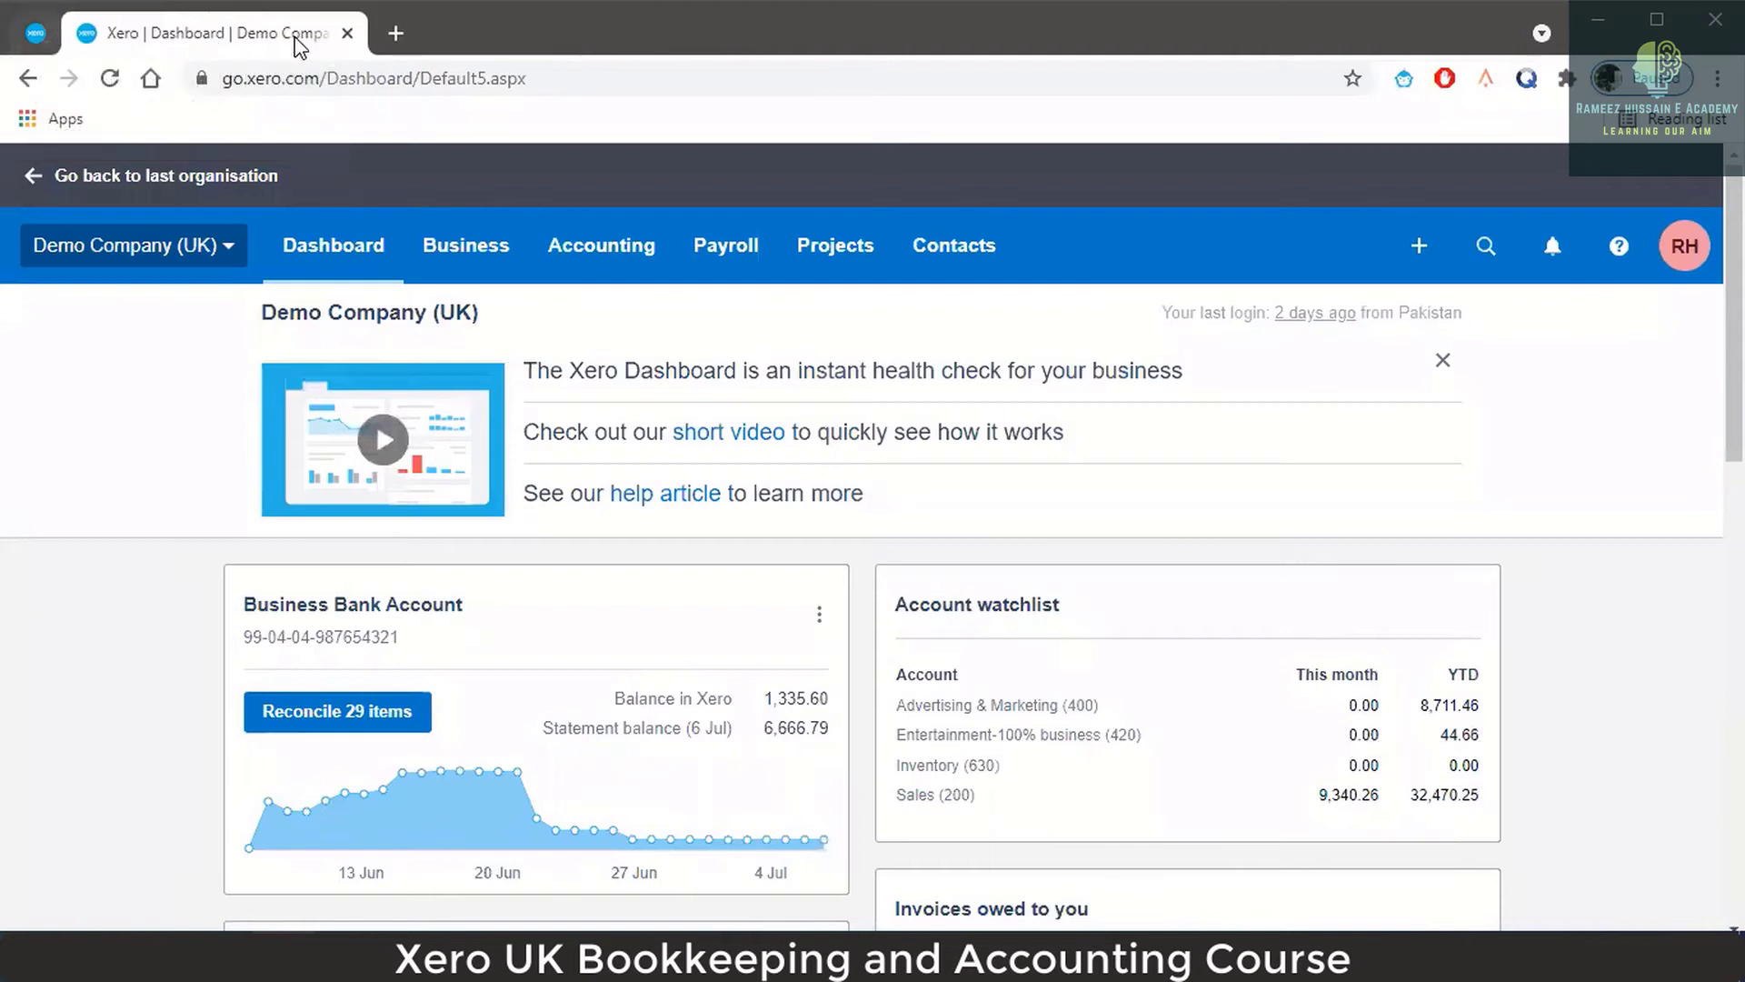
{"action": "left_click", "coordinate": [1446, 364]}
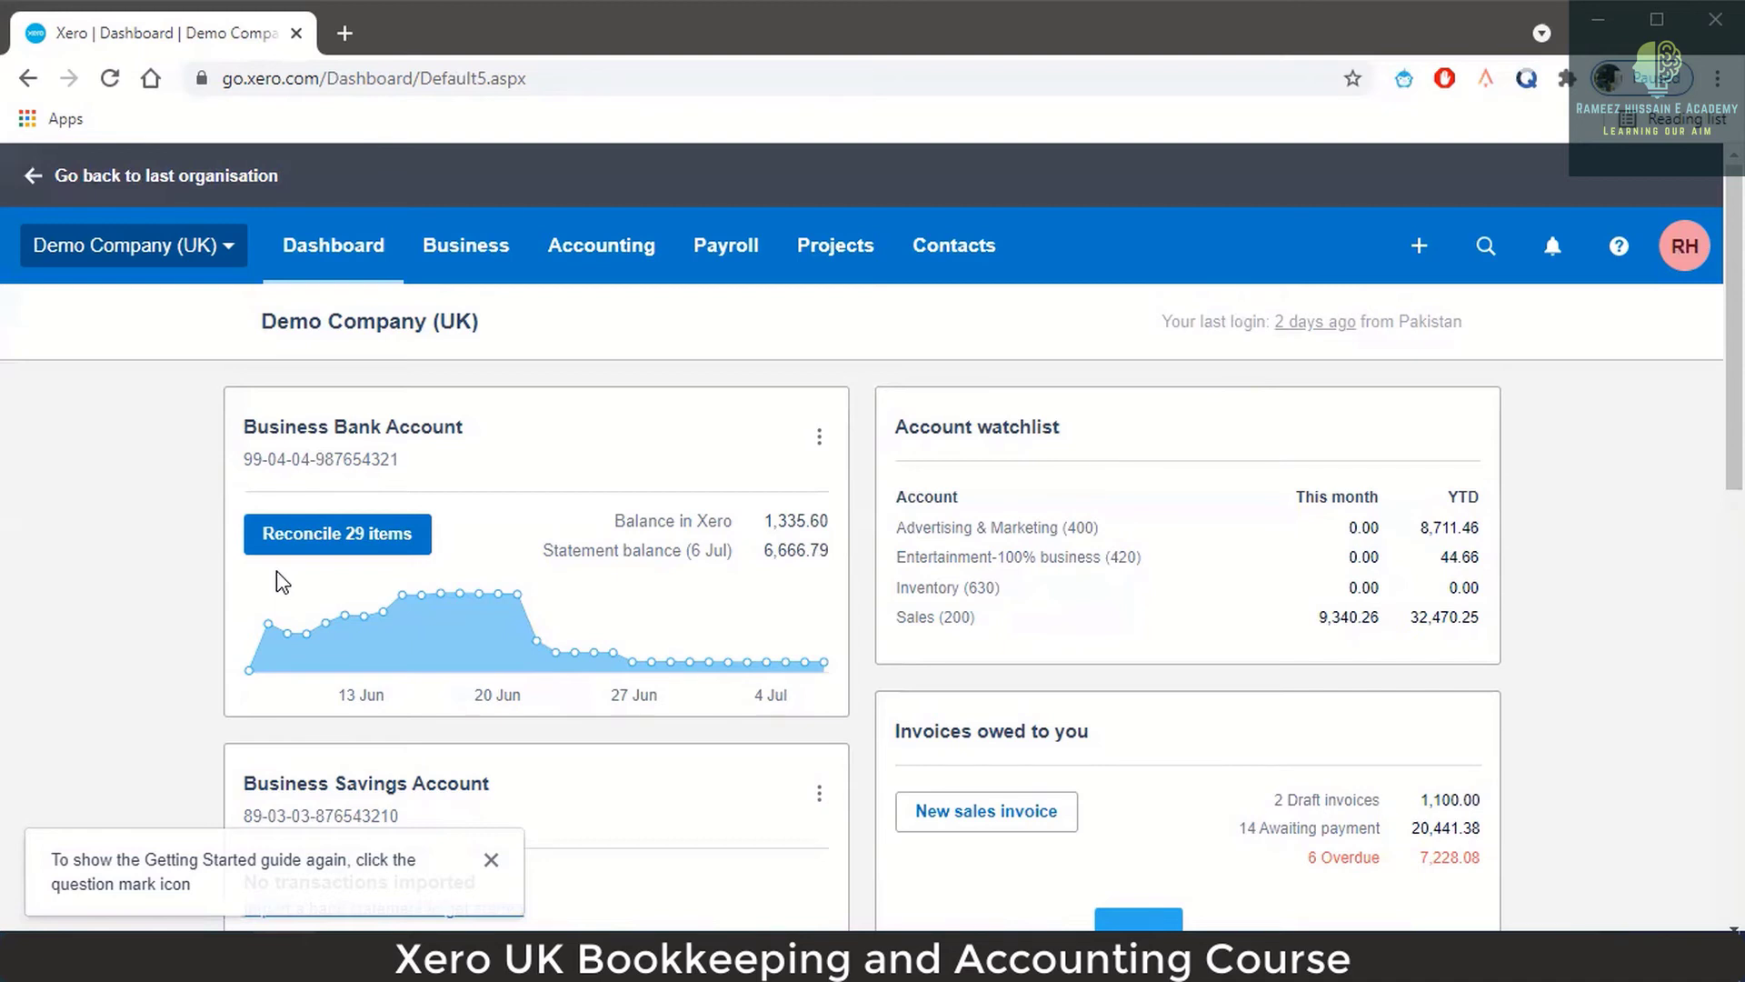
{"action": "scroll", "coordinate": [476, 646], "scroll_direction": "down", "scroll_amount": 3}
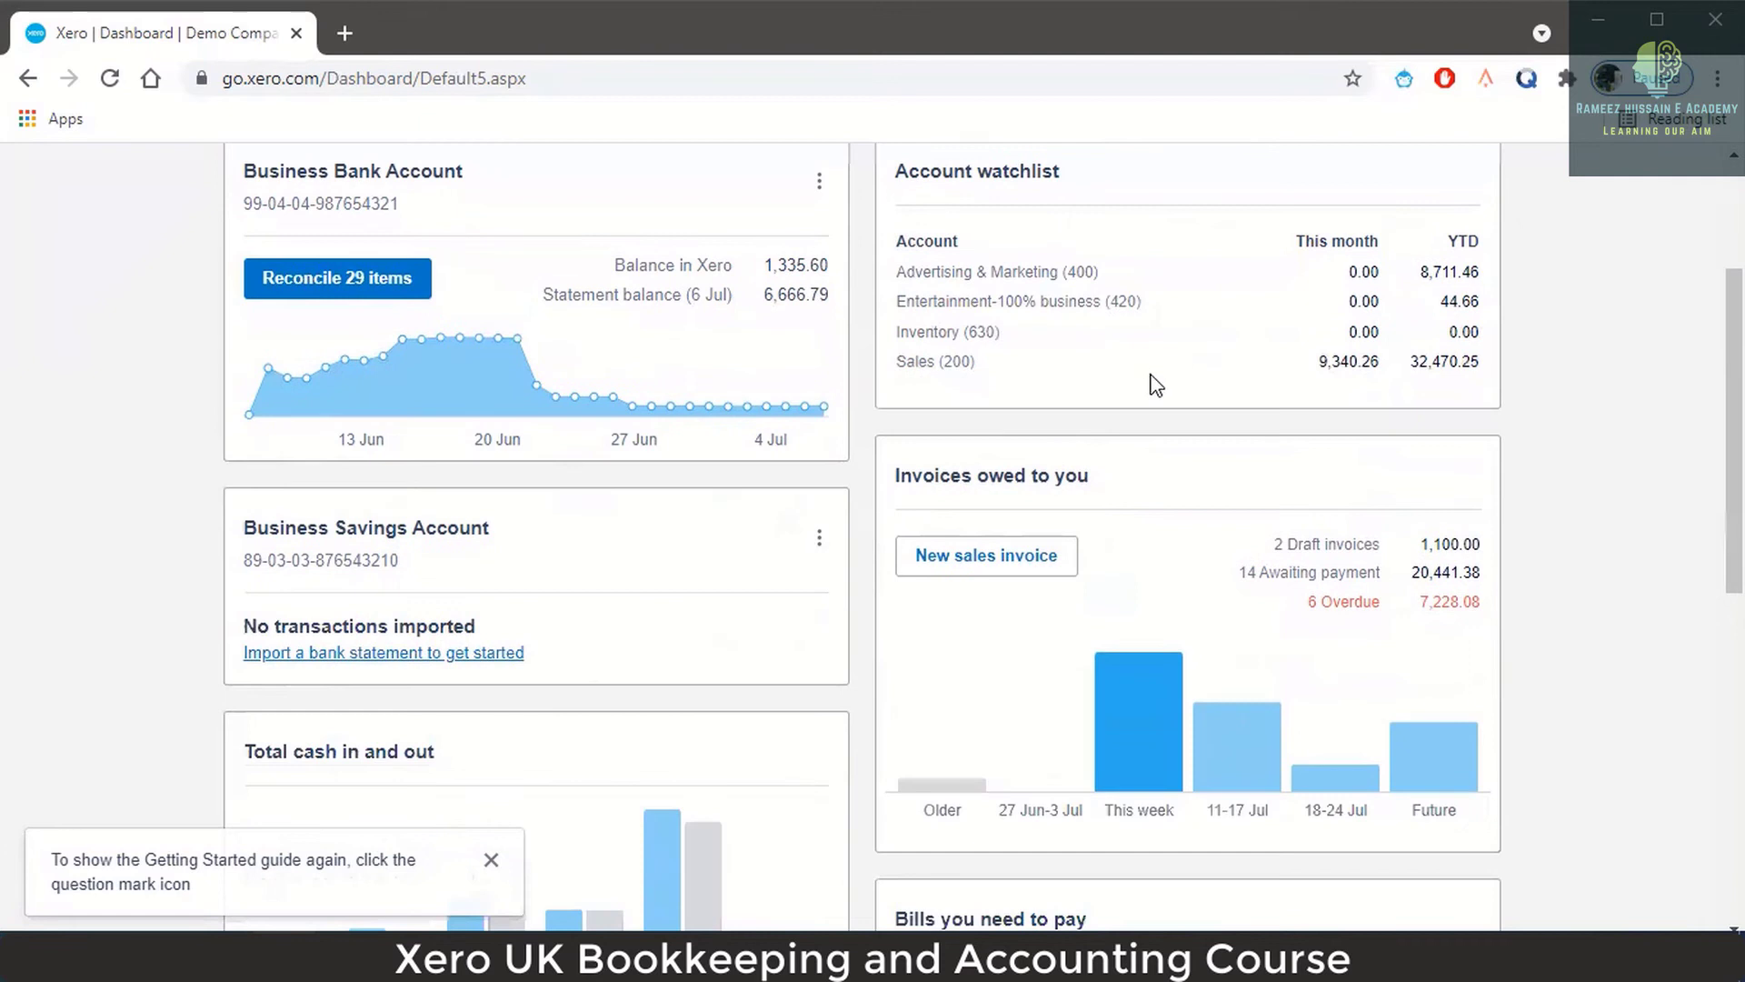
{"action": "scroll", "coordinate": [1118, 386], "scroll_direction": "down", "scroll_amount": 9}
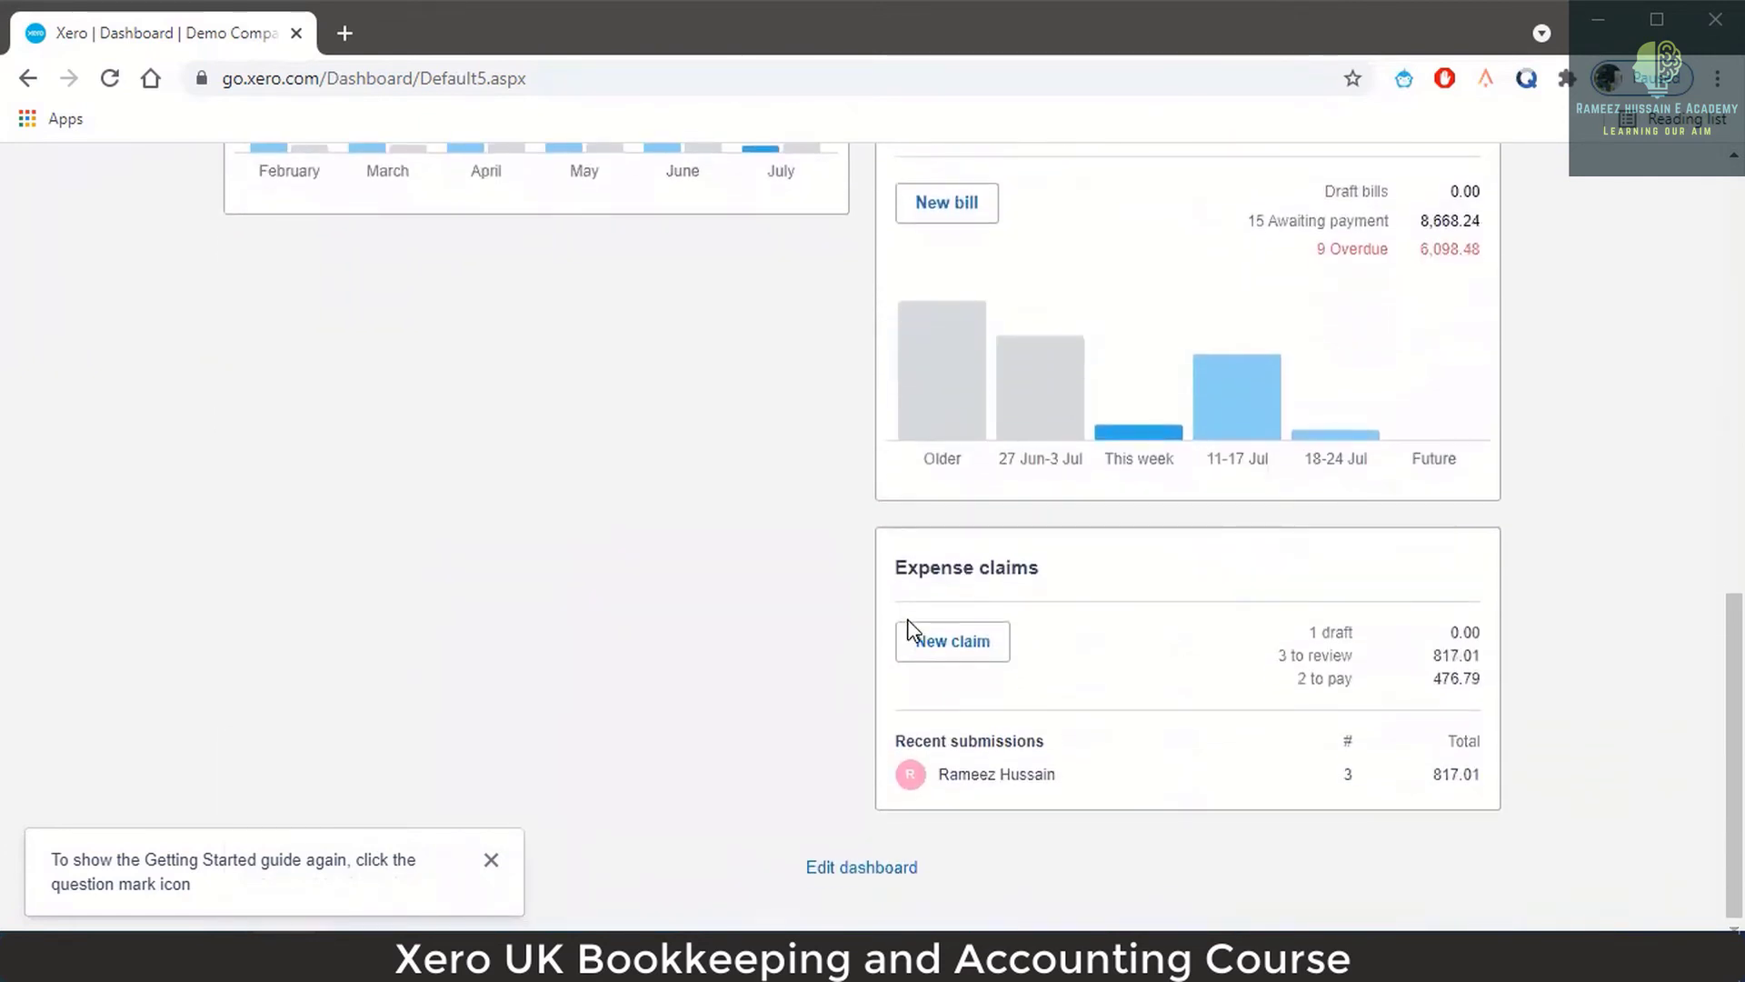
{"action": "scroll", "coordinate": [750, 609], "scroll_direction": "up", "scroll_amount": 12}
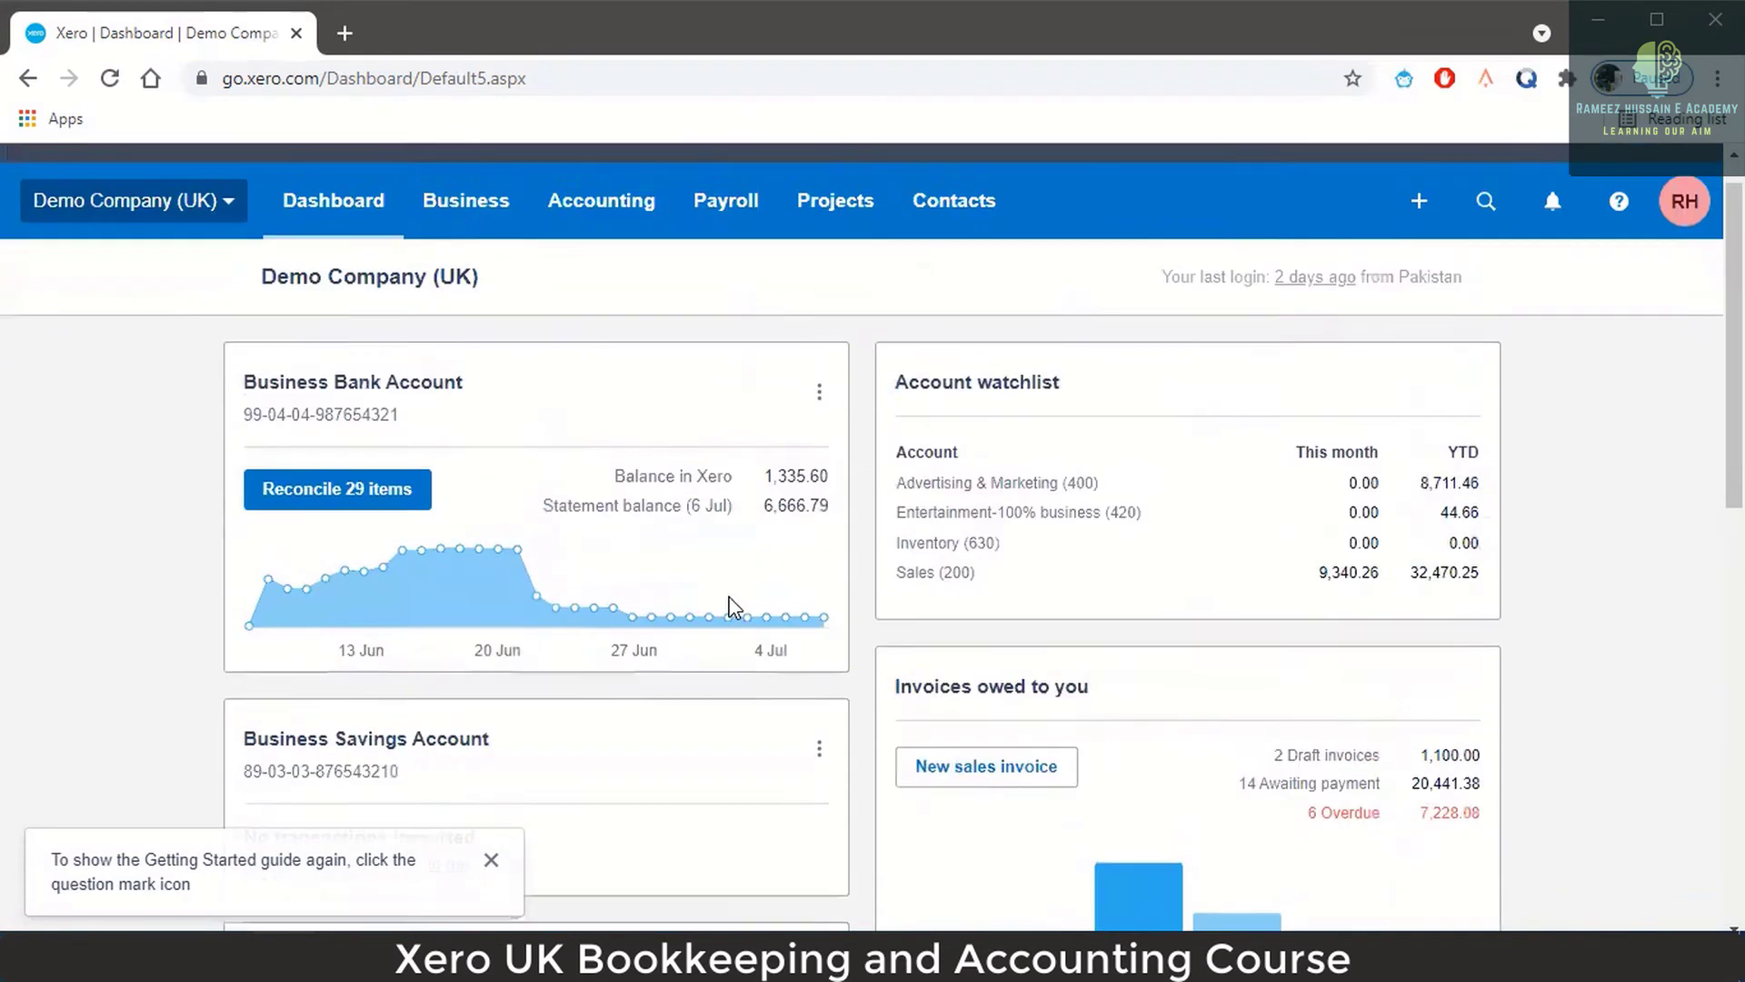
{"action": "scroll", "coordinate": [735, 606], "scroll_direction": "up", "scroll_amount": 1}
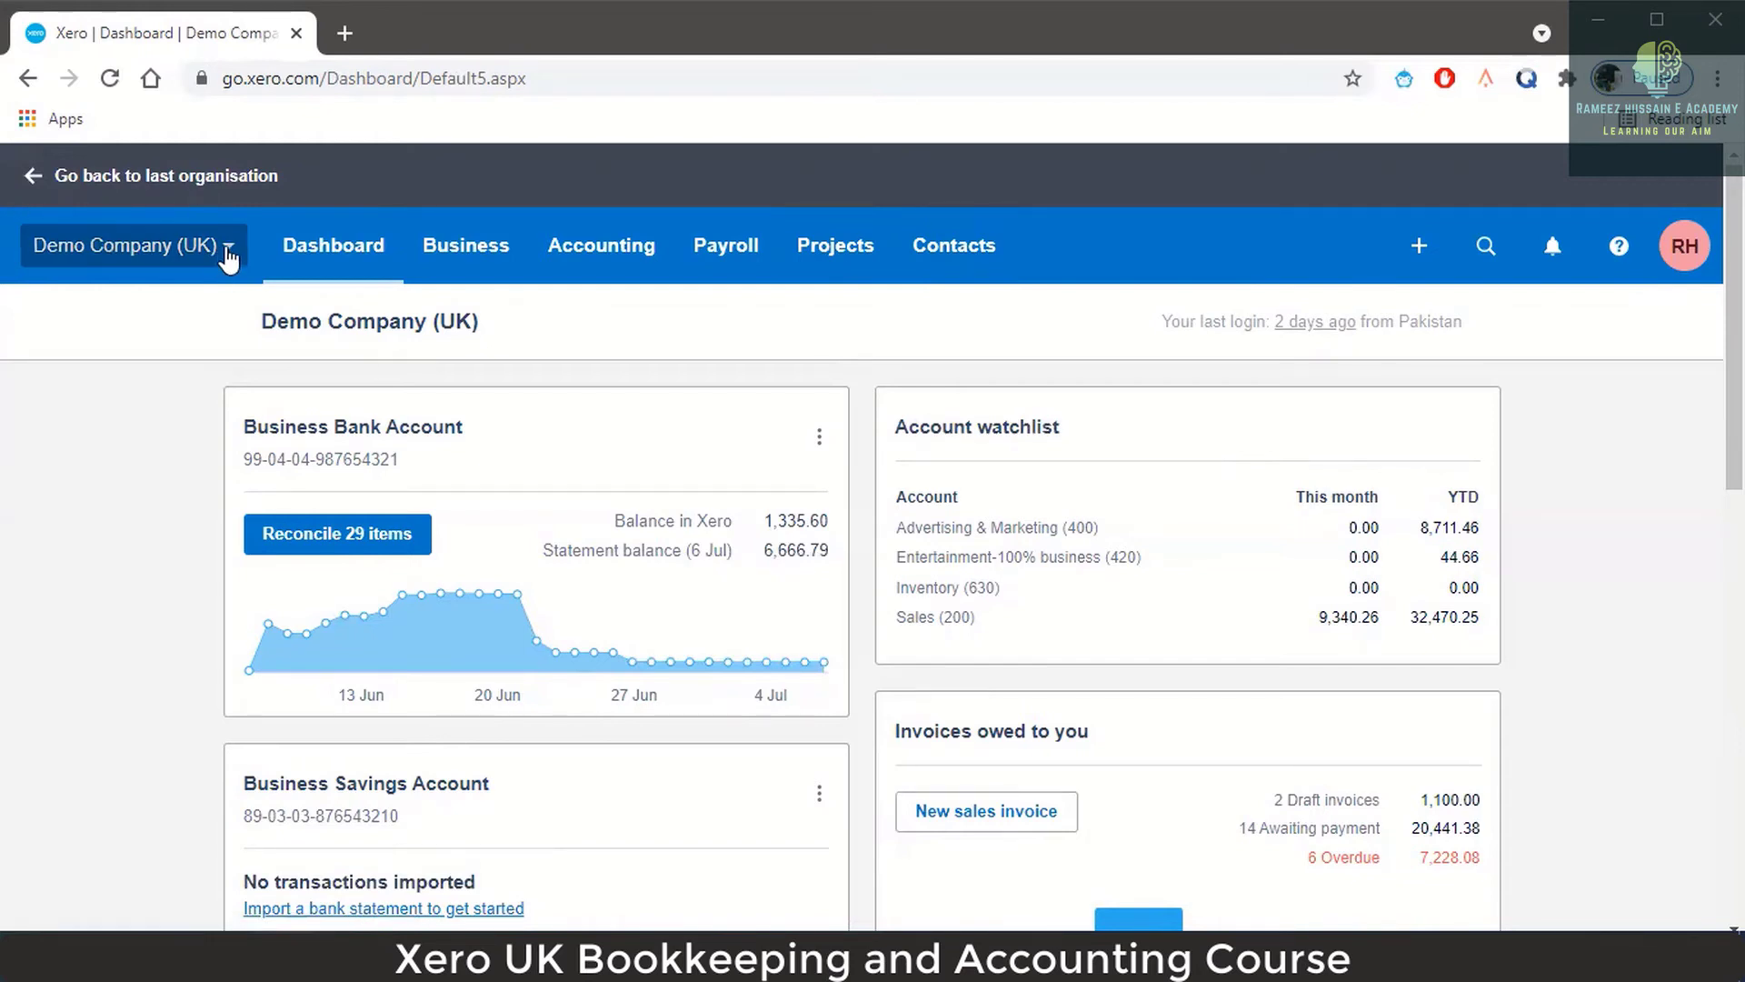
Go from the organisation menu's Settings to the Advanced accounting page for Demo Company (UK).
{"action": "left_click", "coordinate": [228, 257]}
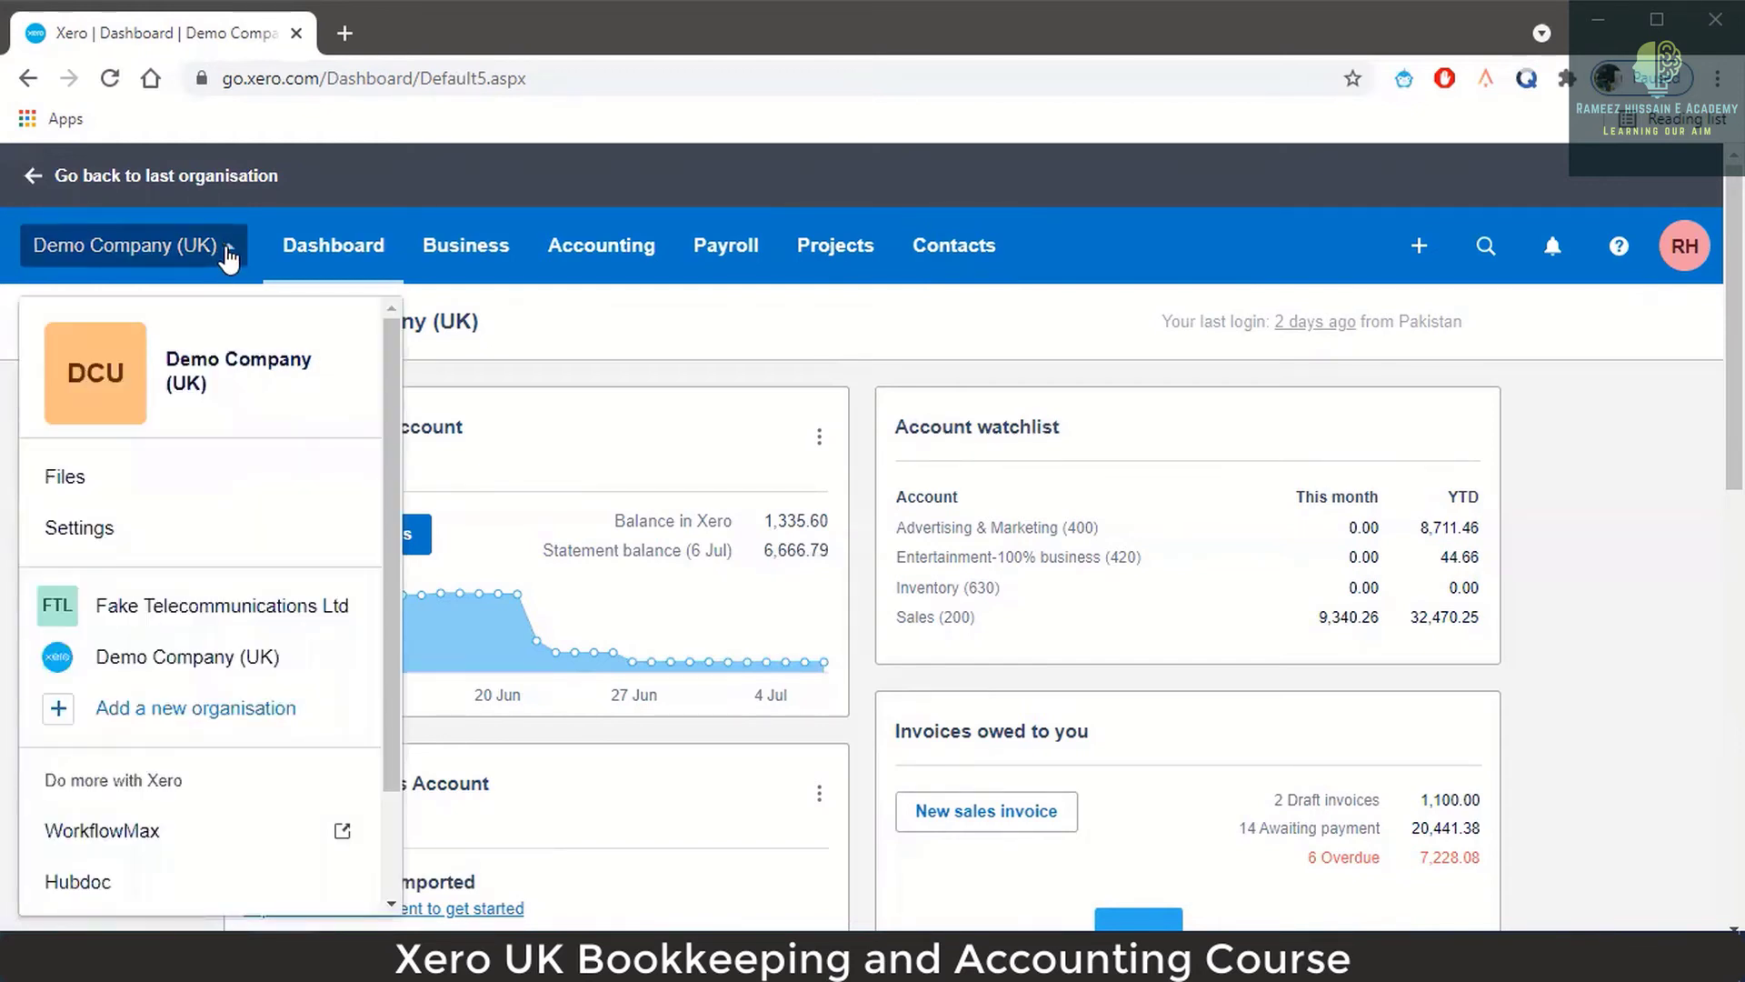
{"action": "left_click", "coordinate": [150, 529]}
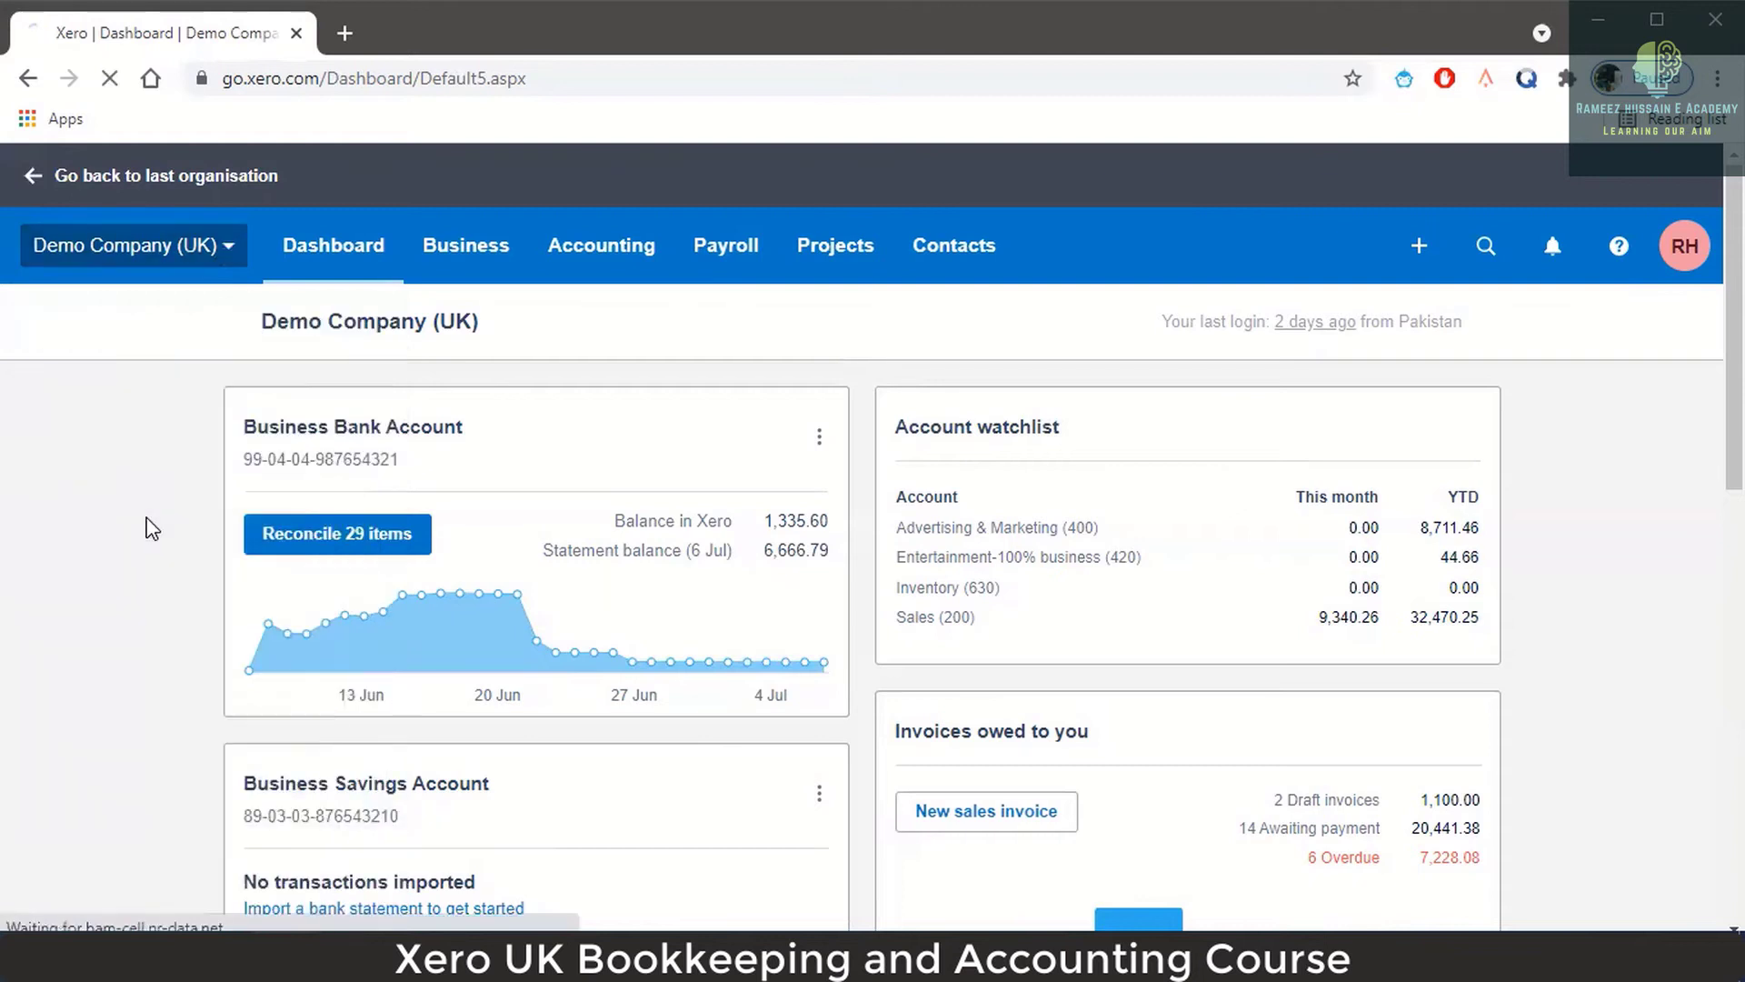
{"action": "scroll", "coordinate": [849, 709], "scroll_direction": "down", "scroll_amount": 3}
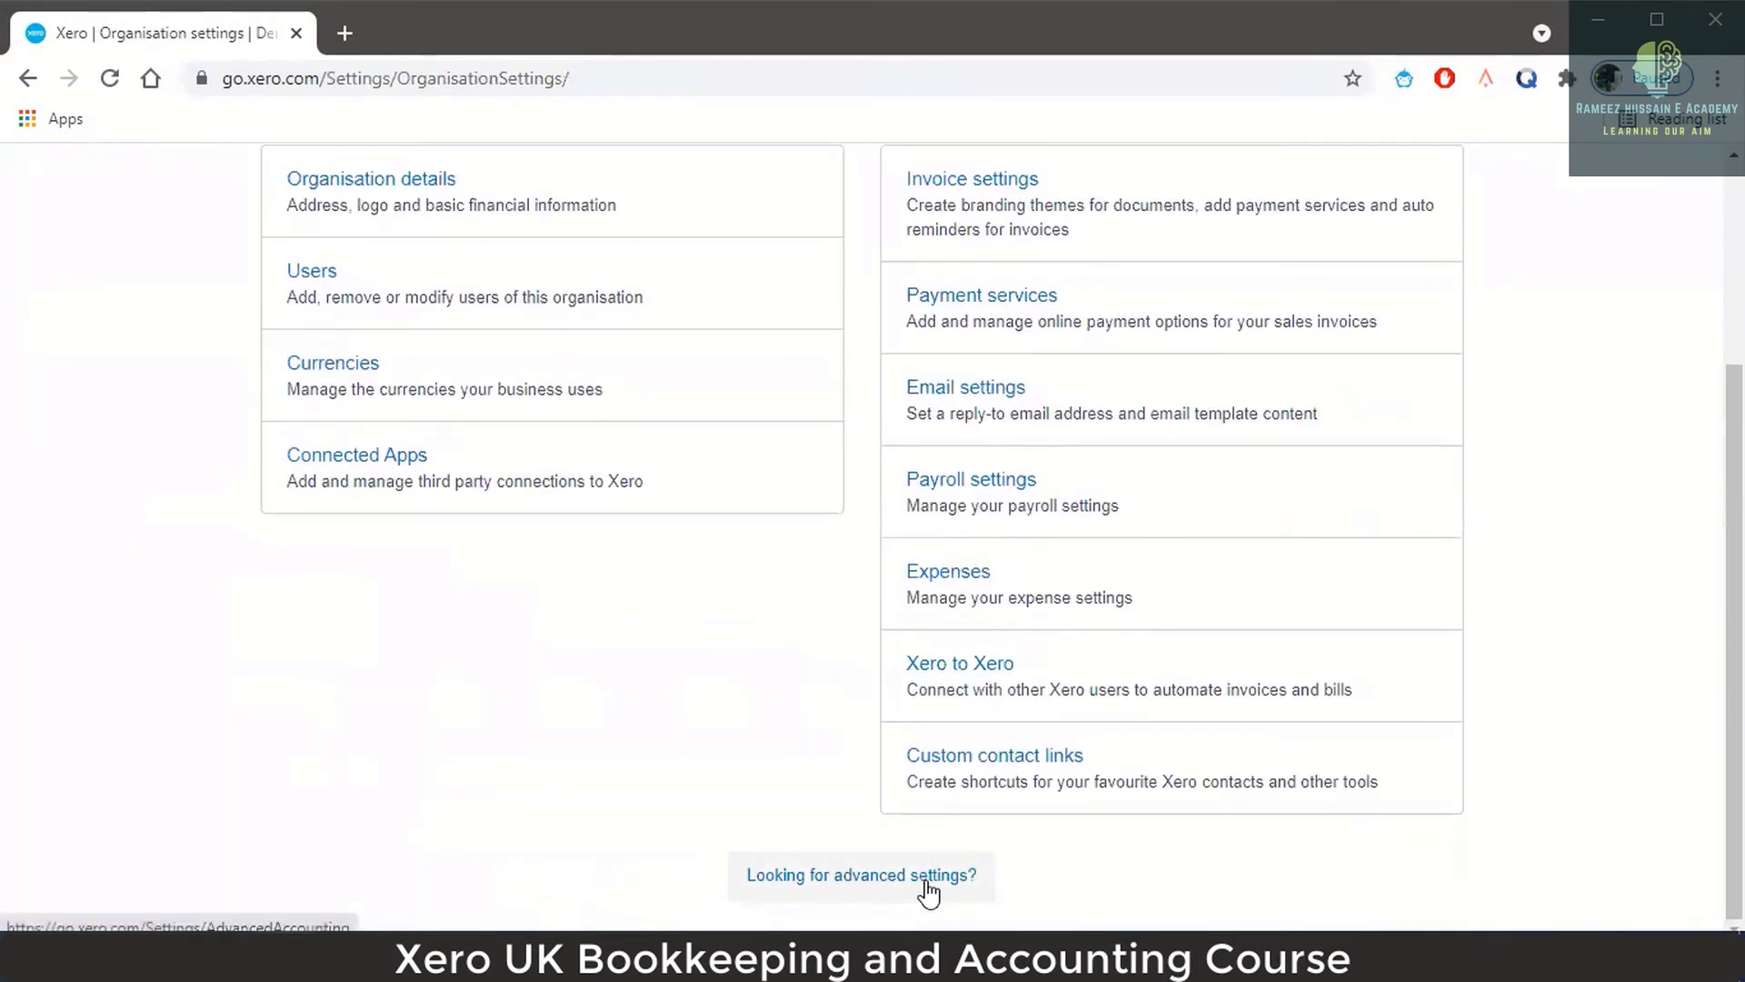
{"action": "left_click", "coordinate": [927, 887]}
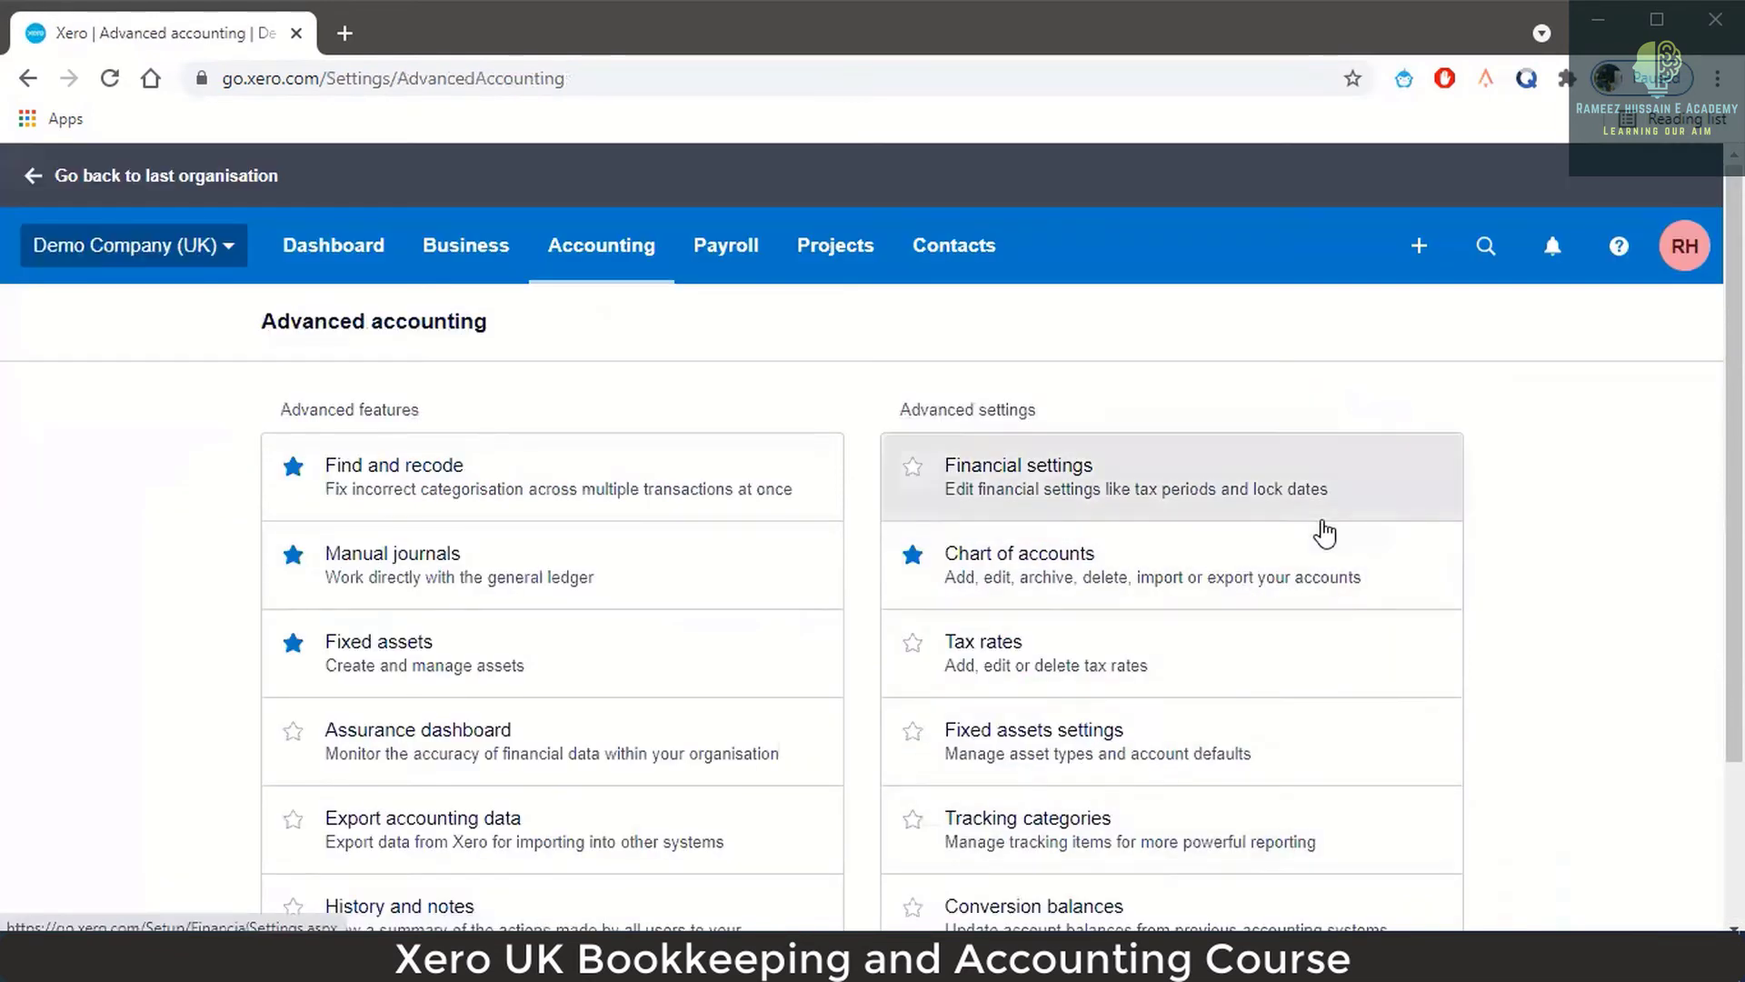
{"action": "scroll", "coordinate": [1321, 537], "scroll_direction": "down", "scroll_amount": 3}
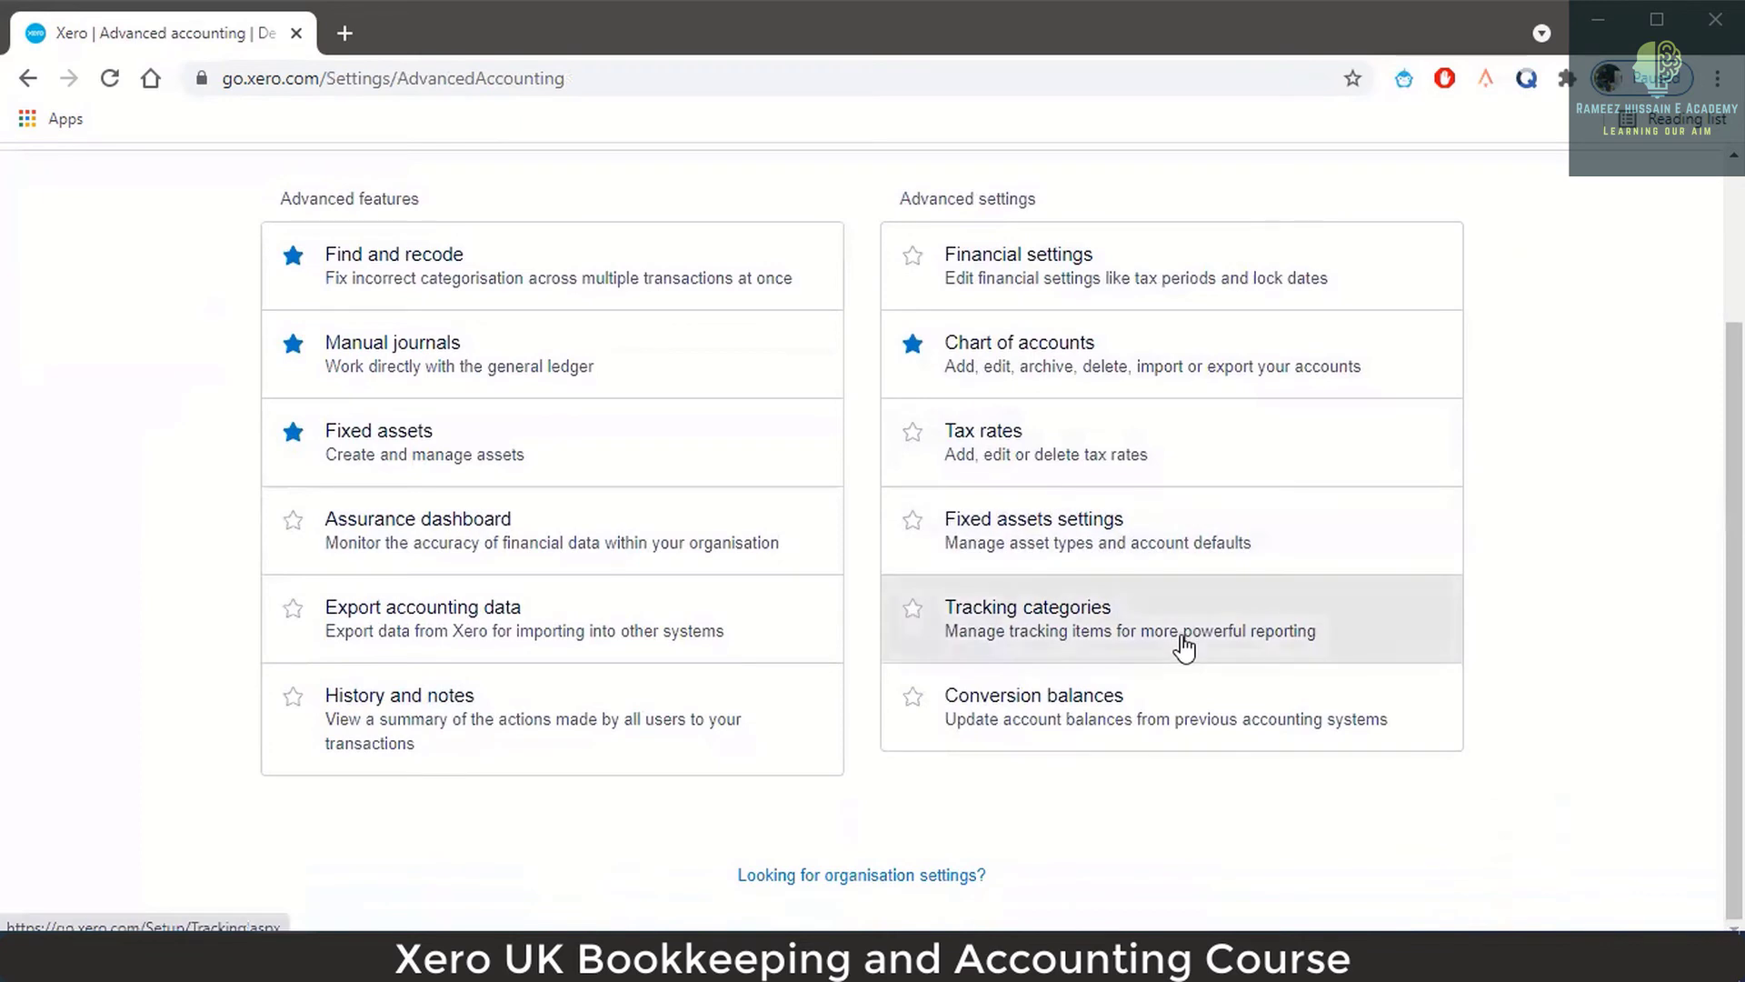
Open Tracking categories and scroll to Region's options Eastside, North, South and West Coast.
{"action": "left_click", "coordinate": [1057, 620]}
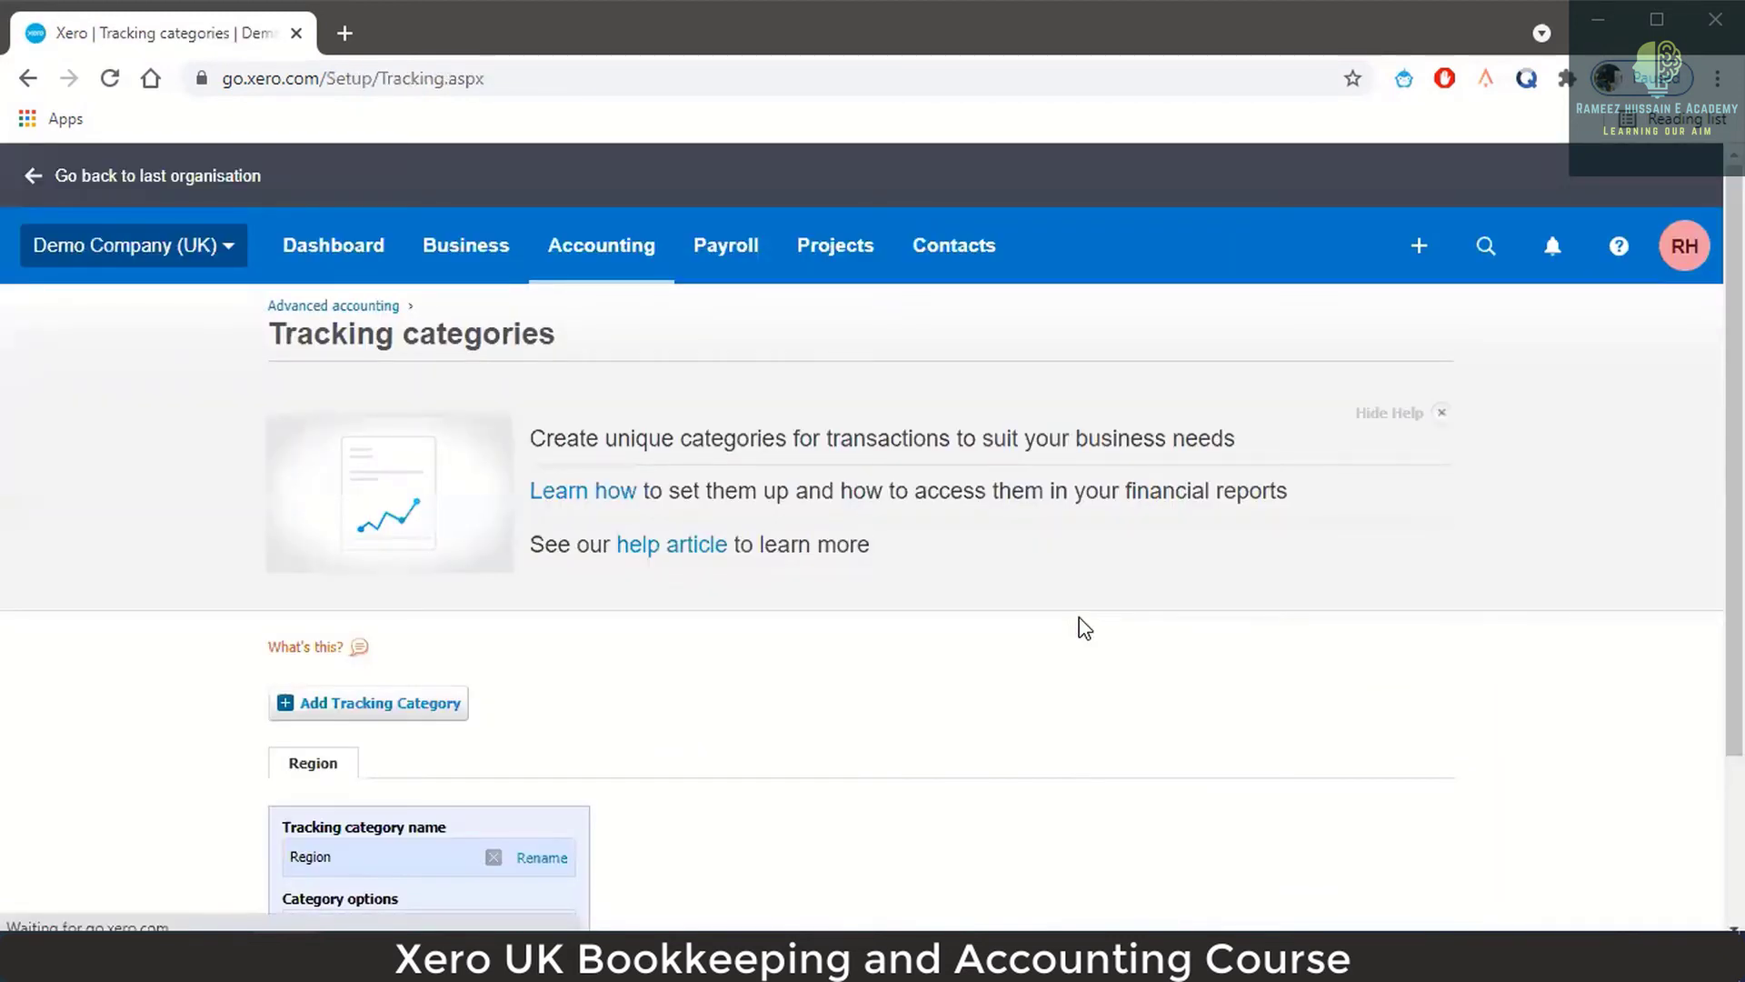
{"action": "scroll", "coordinate": [1079, 627], "scroll_direction": "down", "scroll_amount": 3}
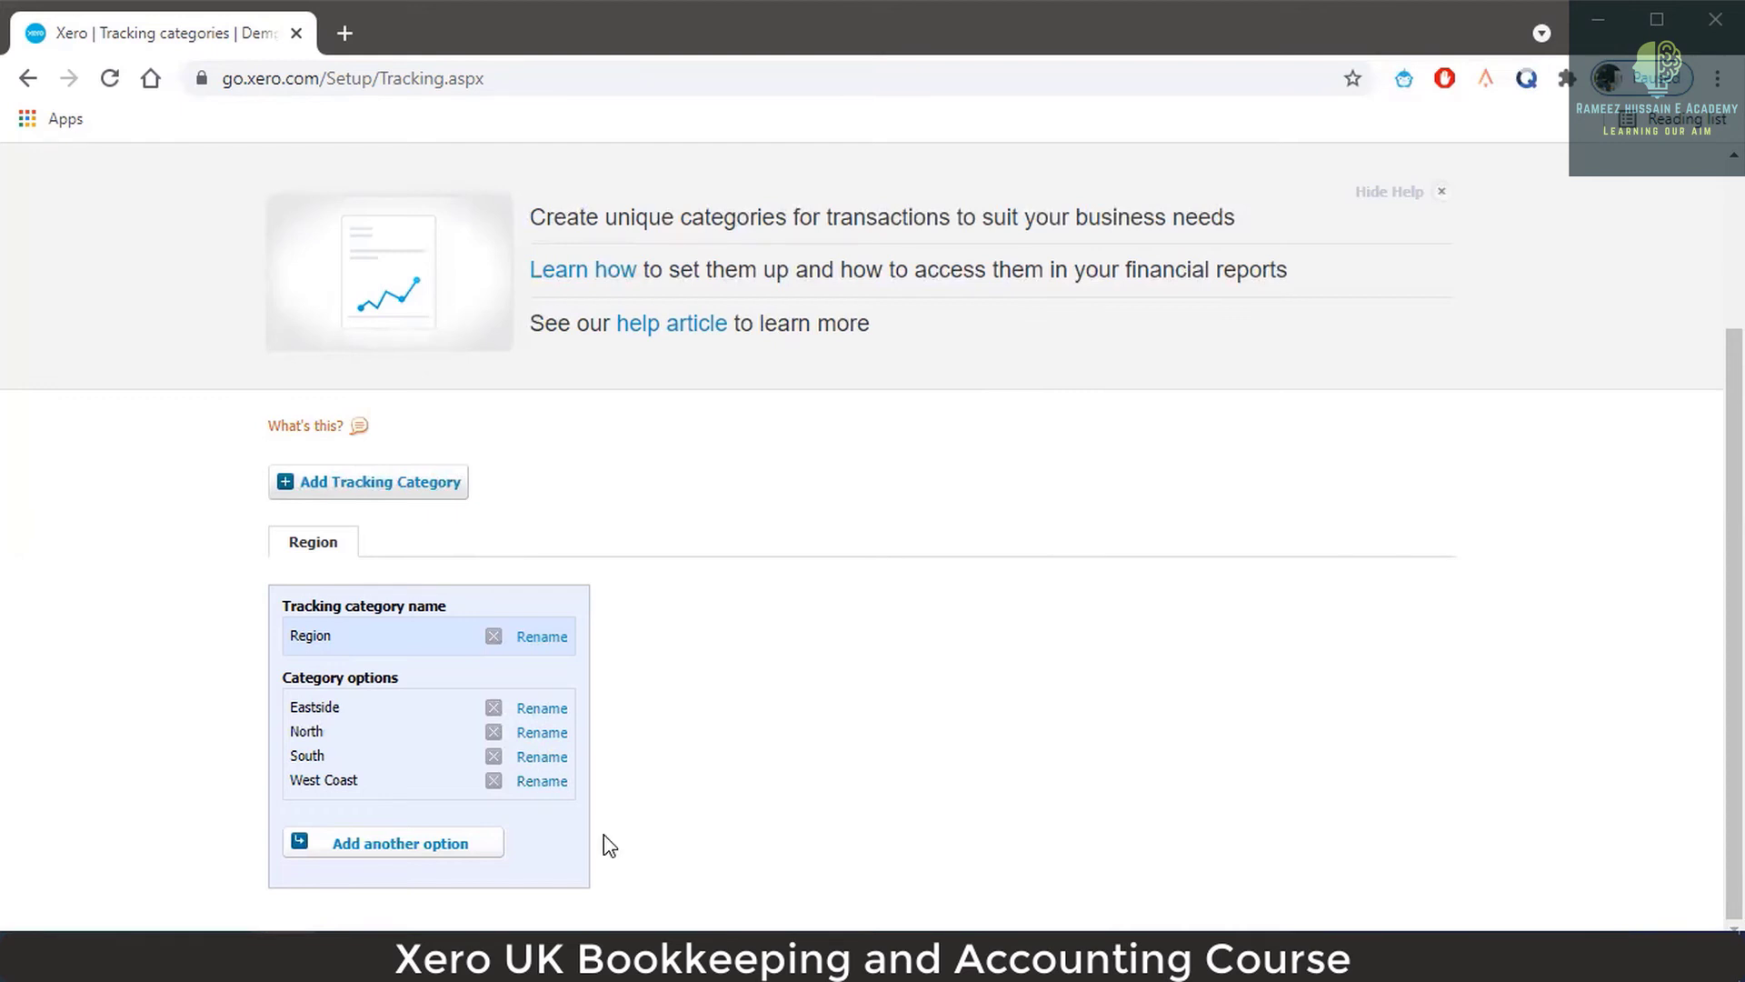
Add a new option named XYZ to the Region category and save it.
{"action": "left_click", "coordinate": [468, 844]}
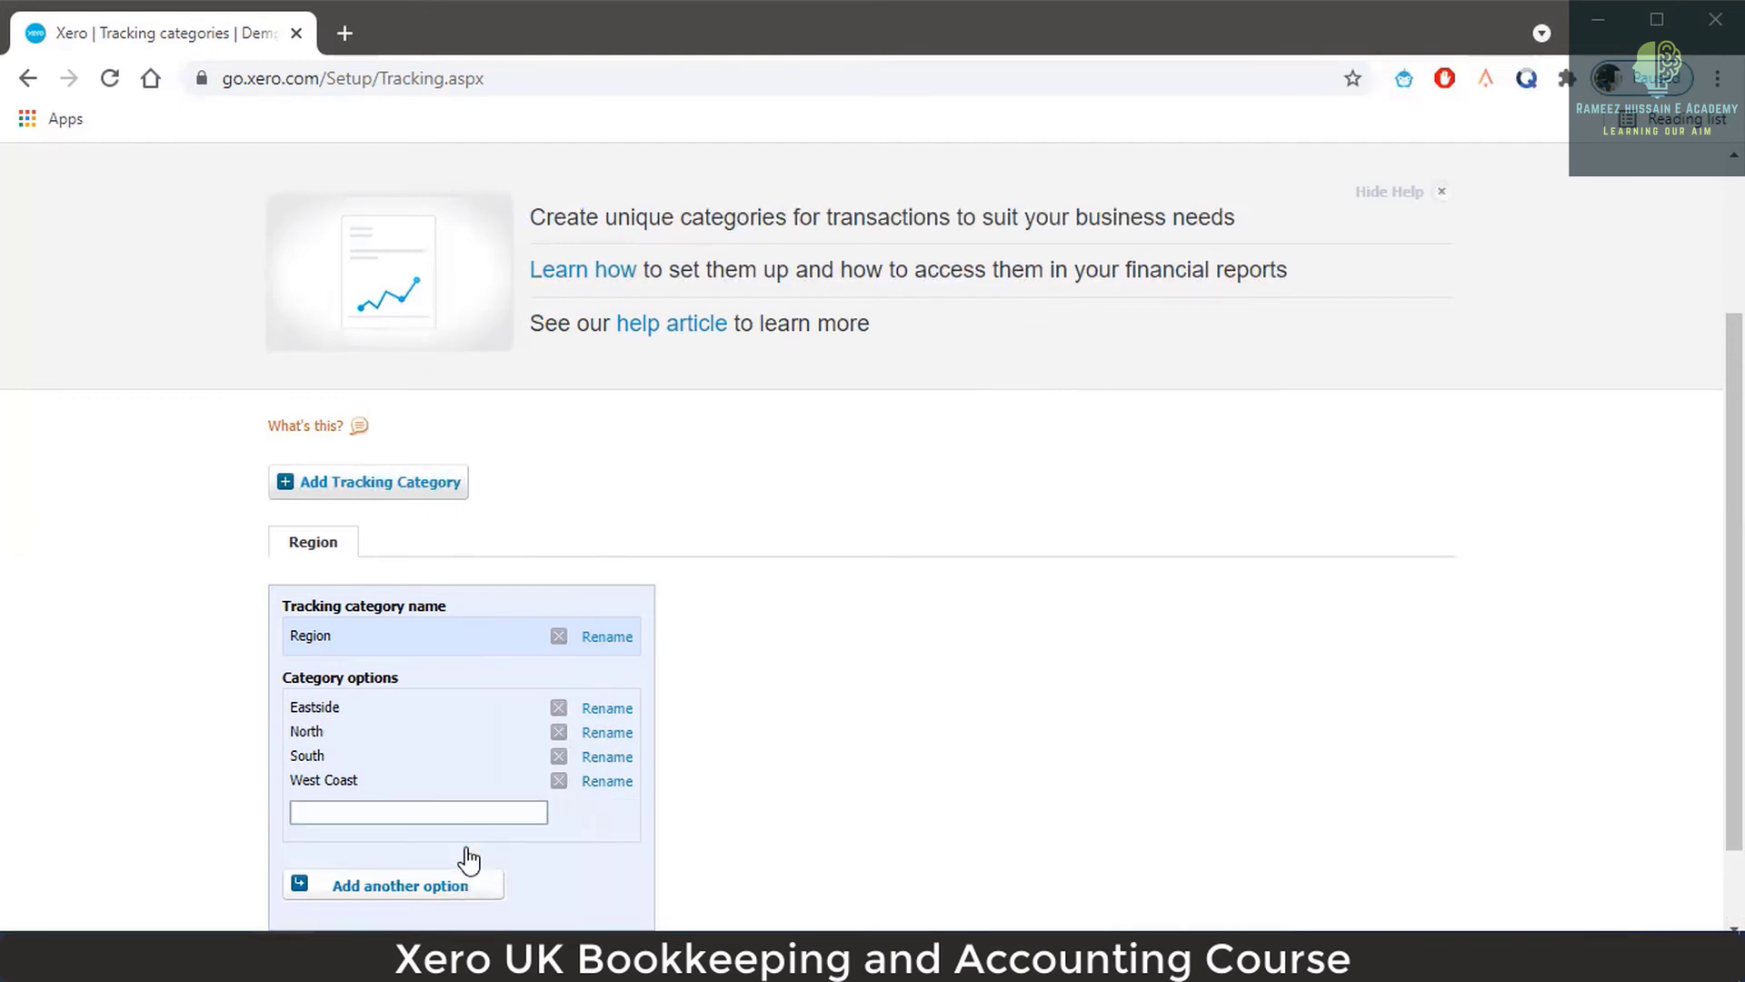
{"action": "left_click", "coordinate": [416, 808]}
{"action": "type", "text": "XYZ"}
{"action": "scroll", "coordinate": [721, 784], "scroll_direction": "down", "scroll_amount": 2}
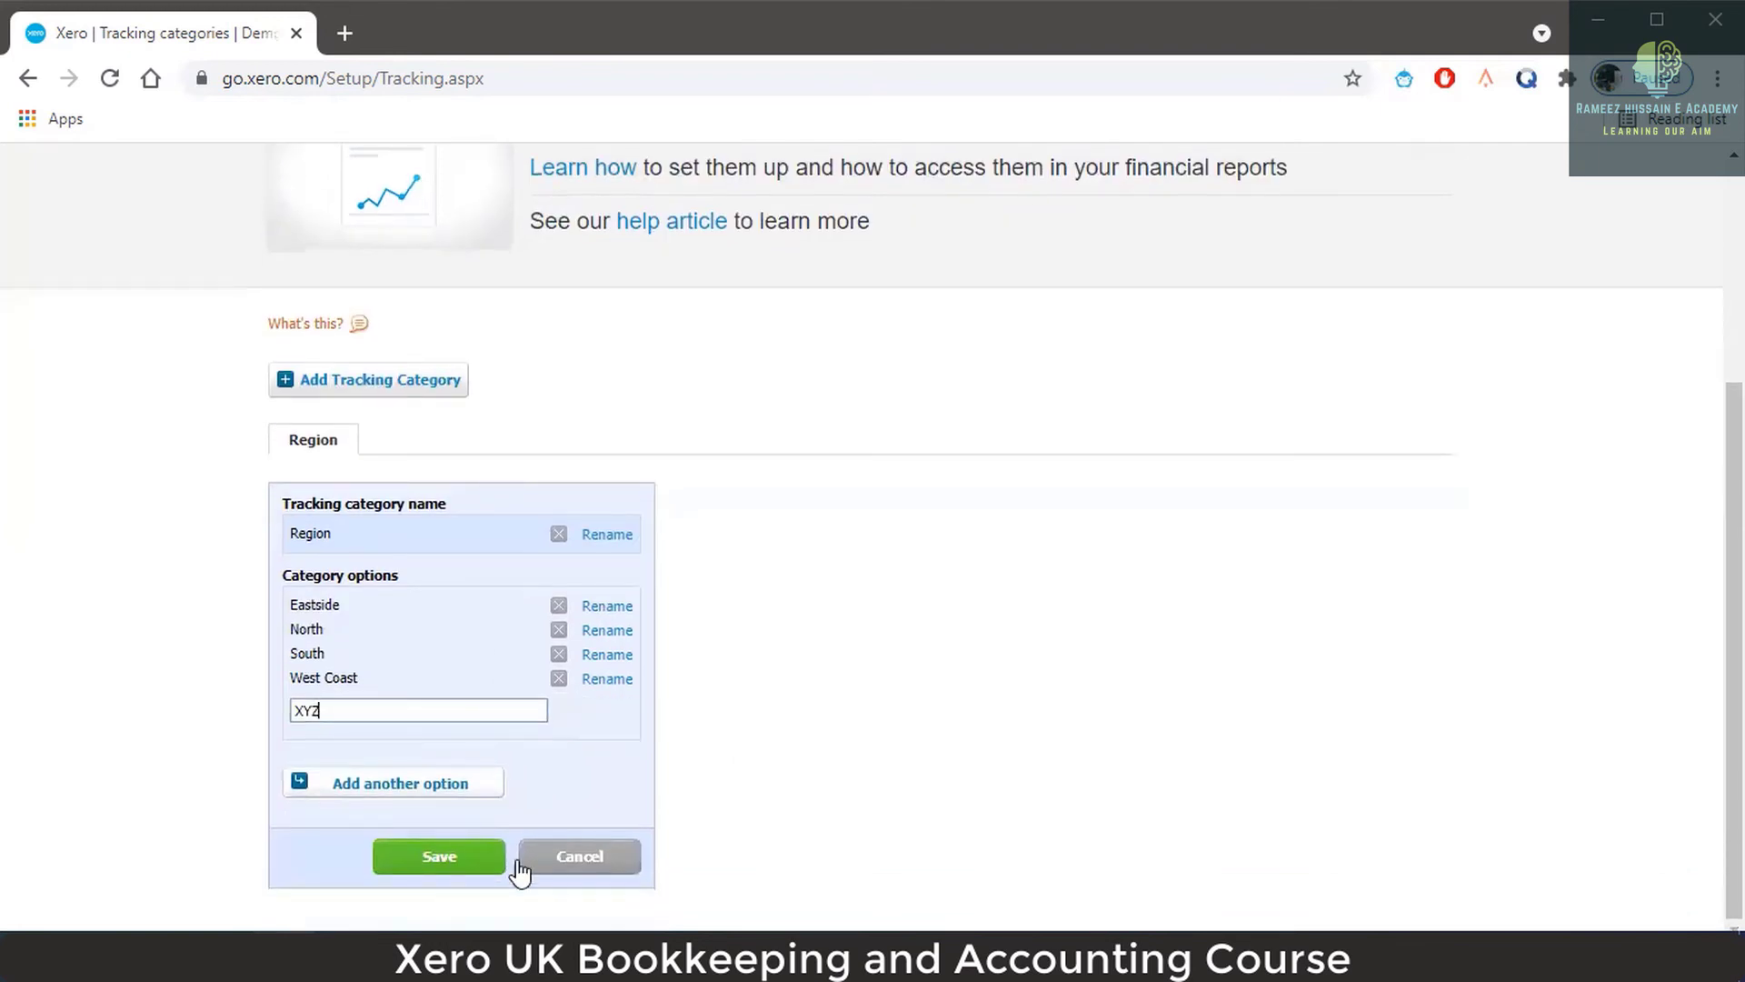
{"action": "left_click", "coordinate": [439, 862]}
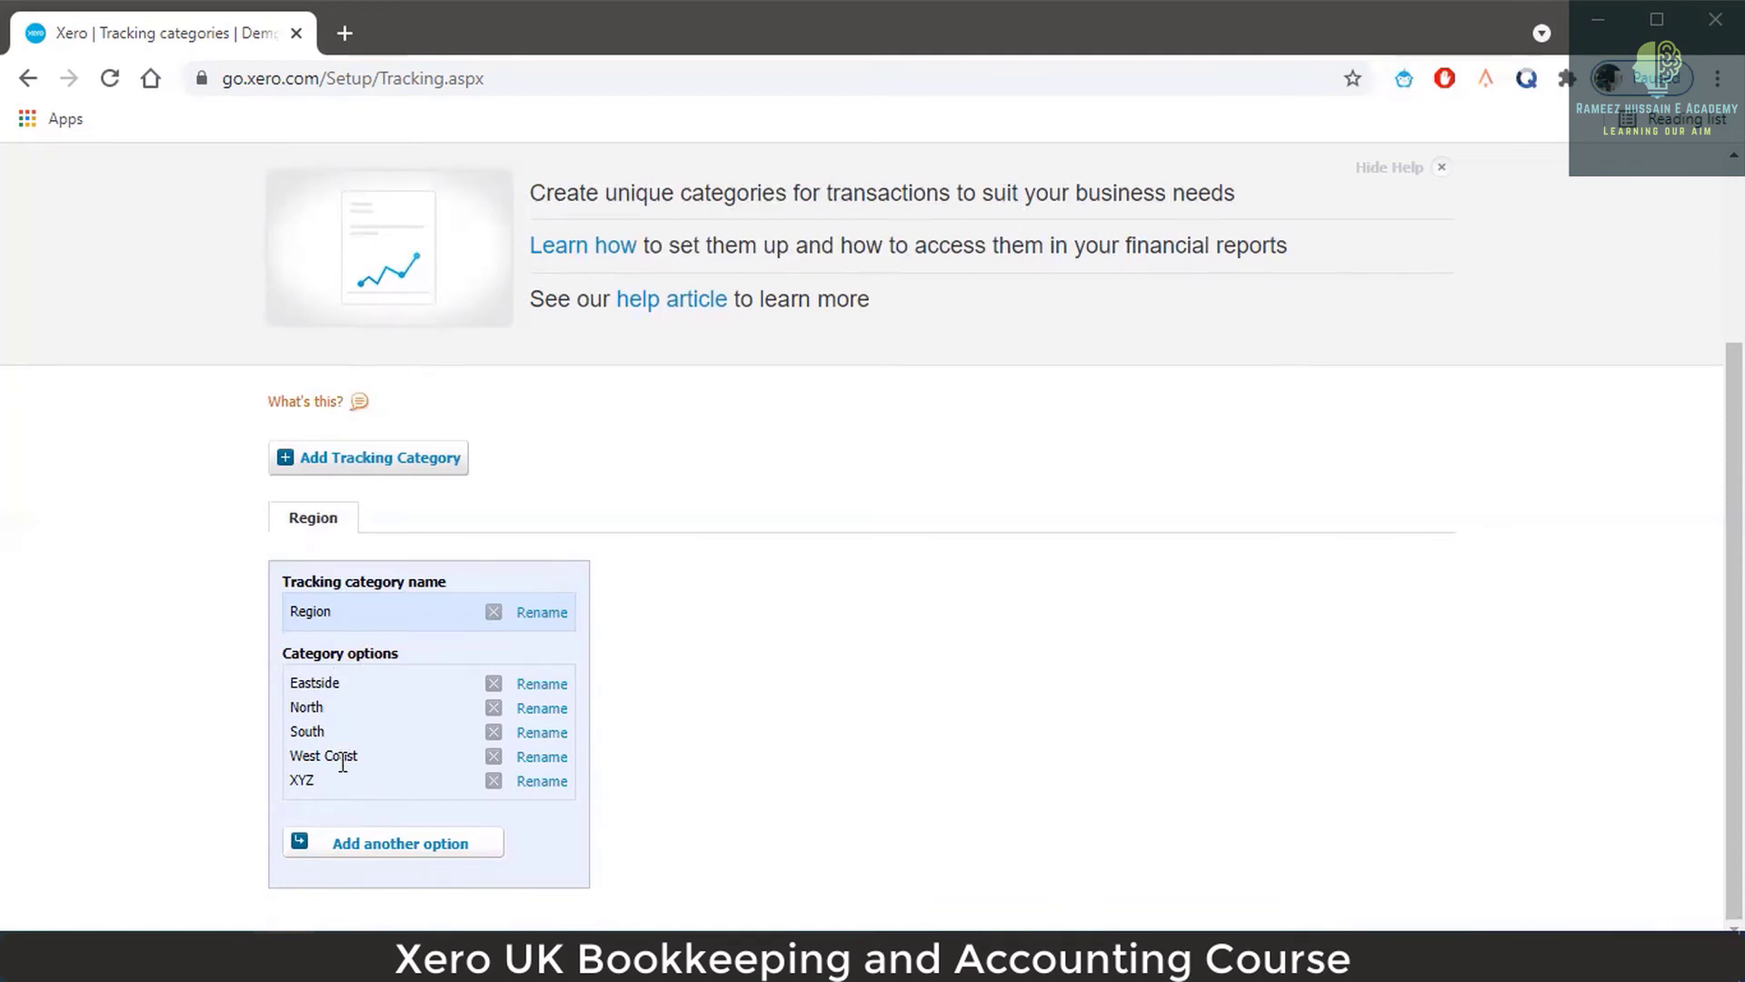
{"action": "scroll", "coordinate": [349, 700], "scroll_direction": "up", "scroll_amount": 1}
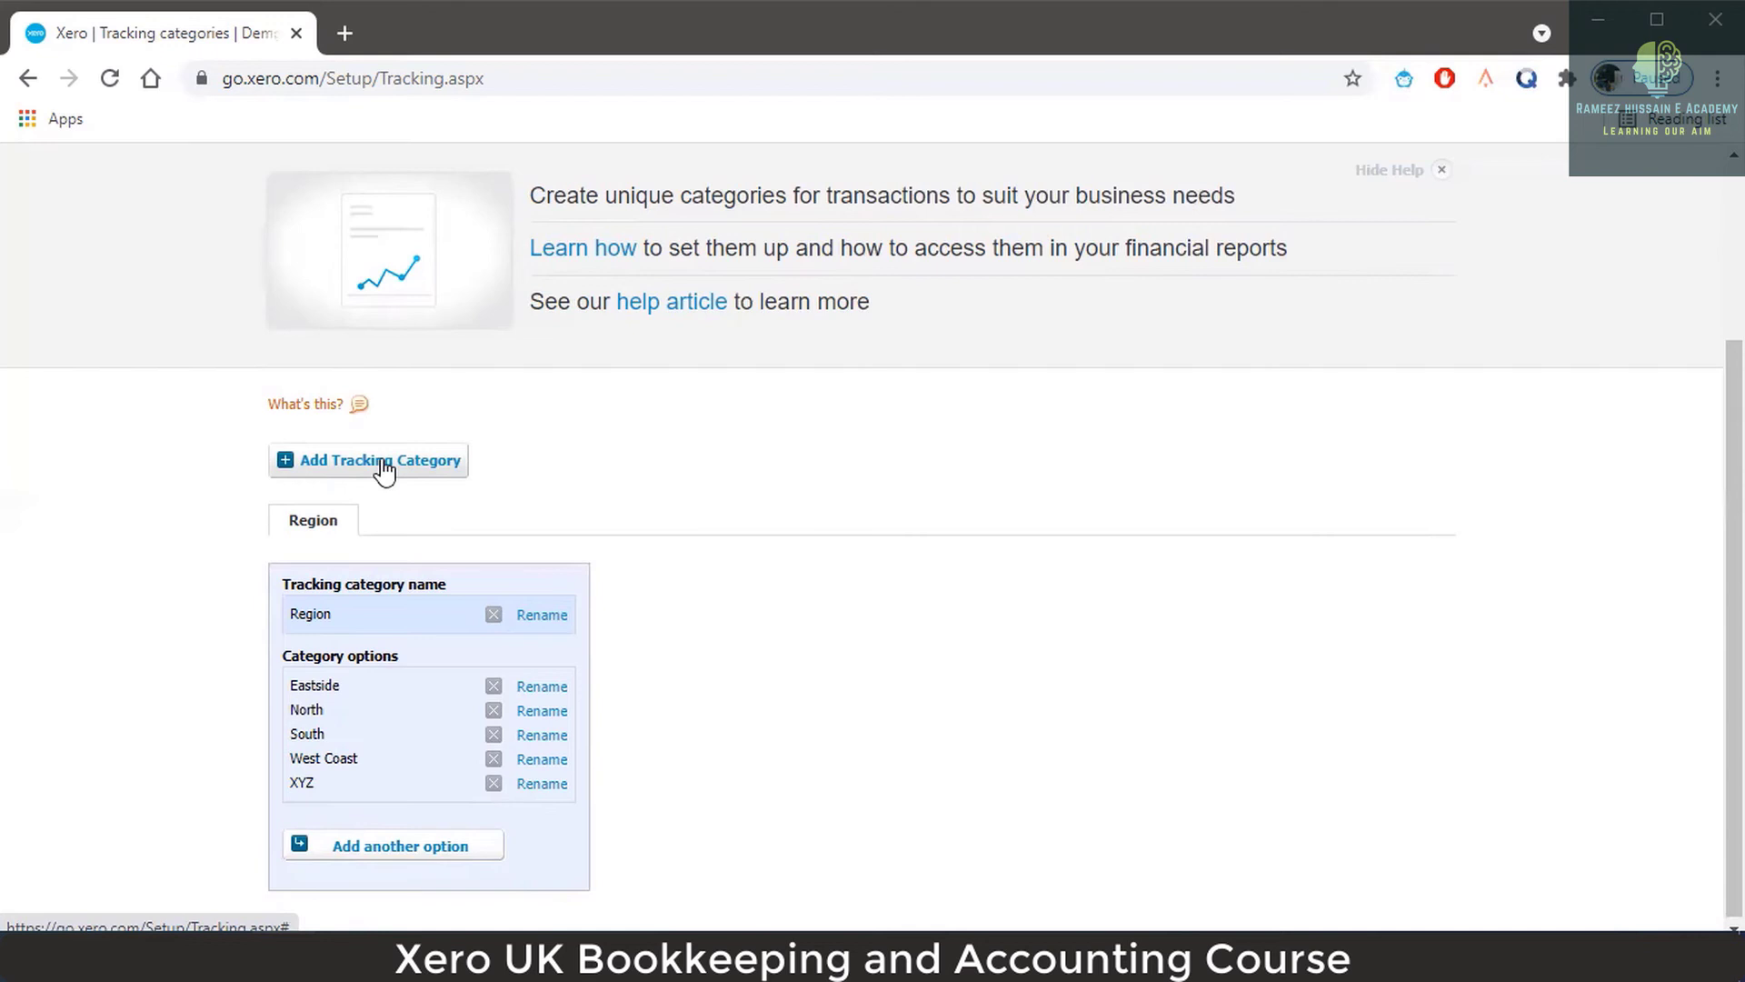
Create a new tracking category named Department with first option Advretising.
{"action": "left_click", "coordinate": [386, 463]}
{"action": "double_click", "coordinate": [539, 629]}
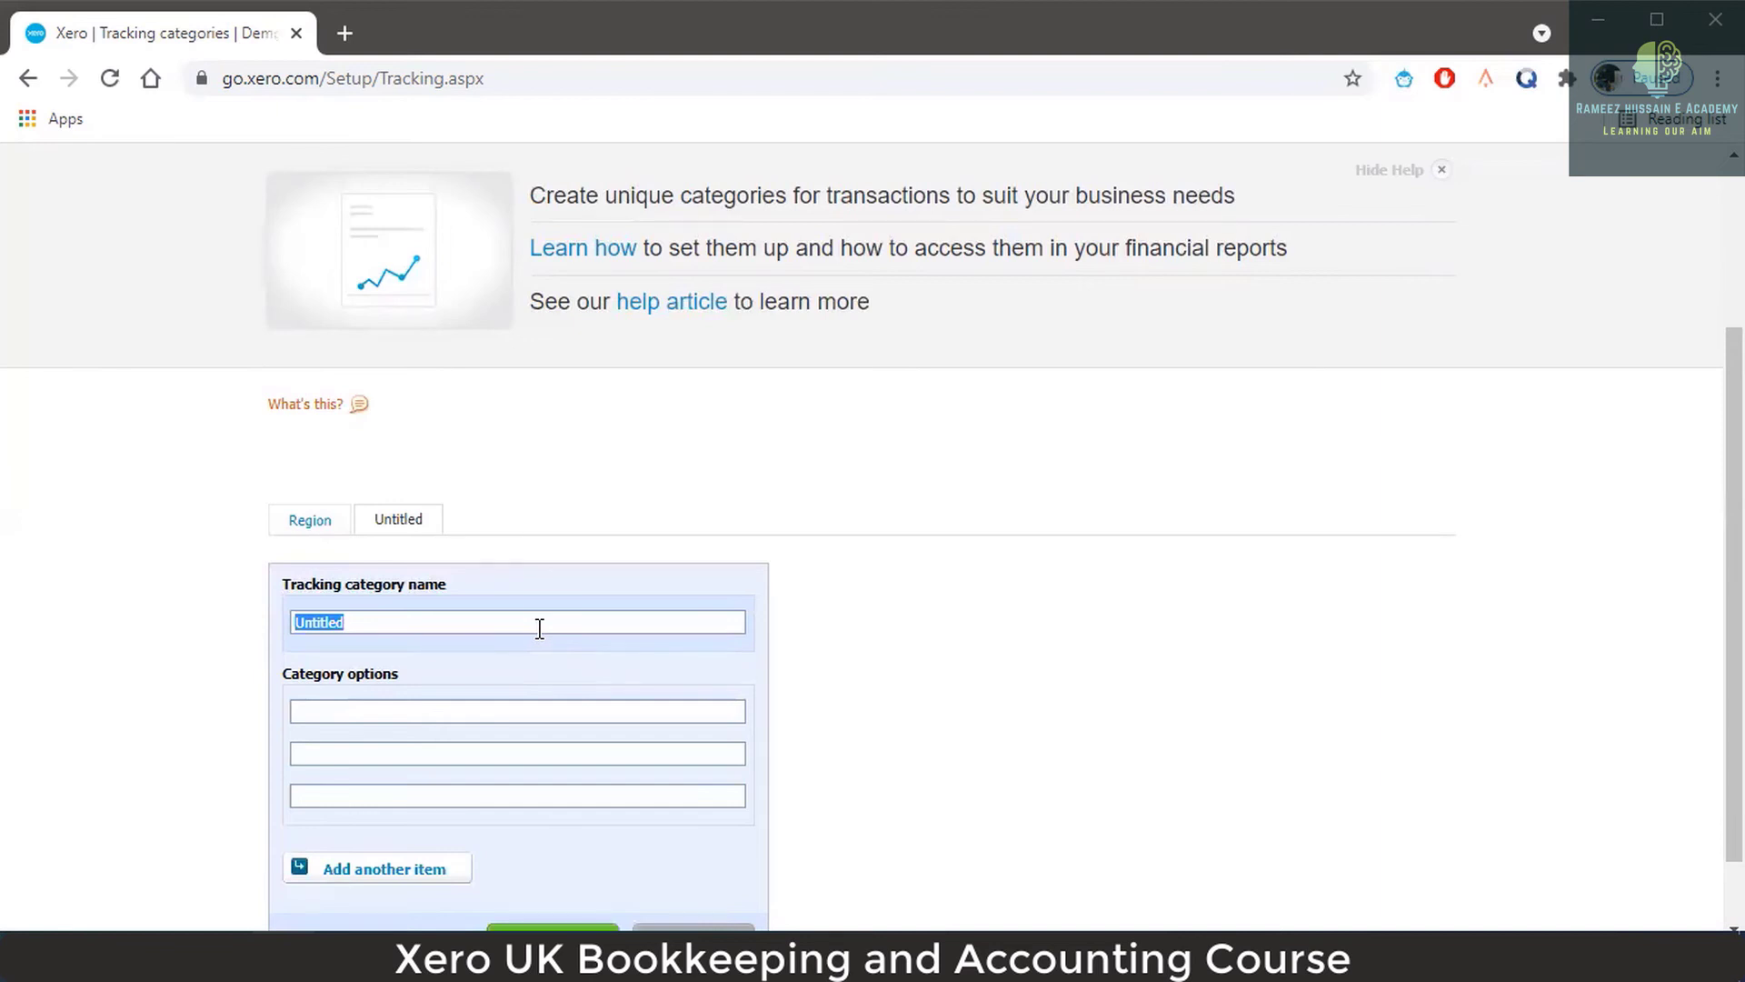
{"action": "type", "text": "Department"}
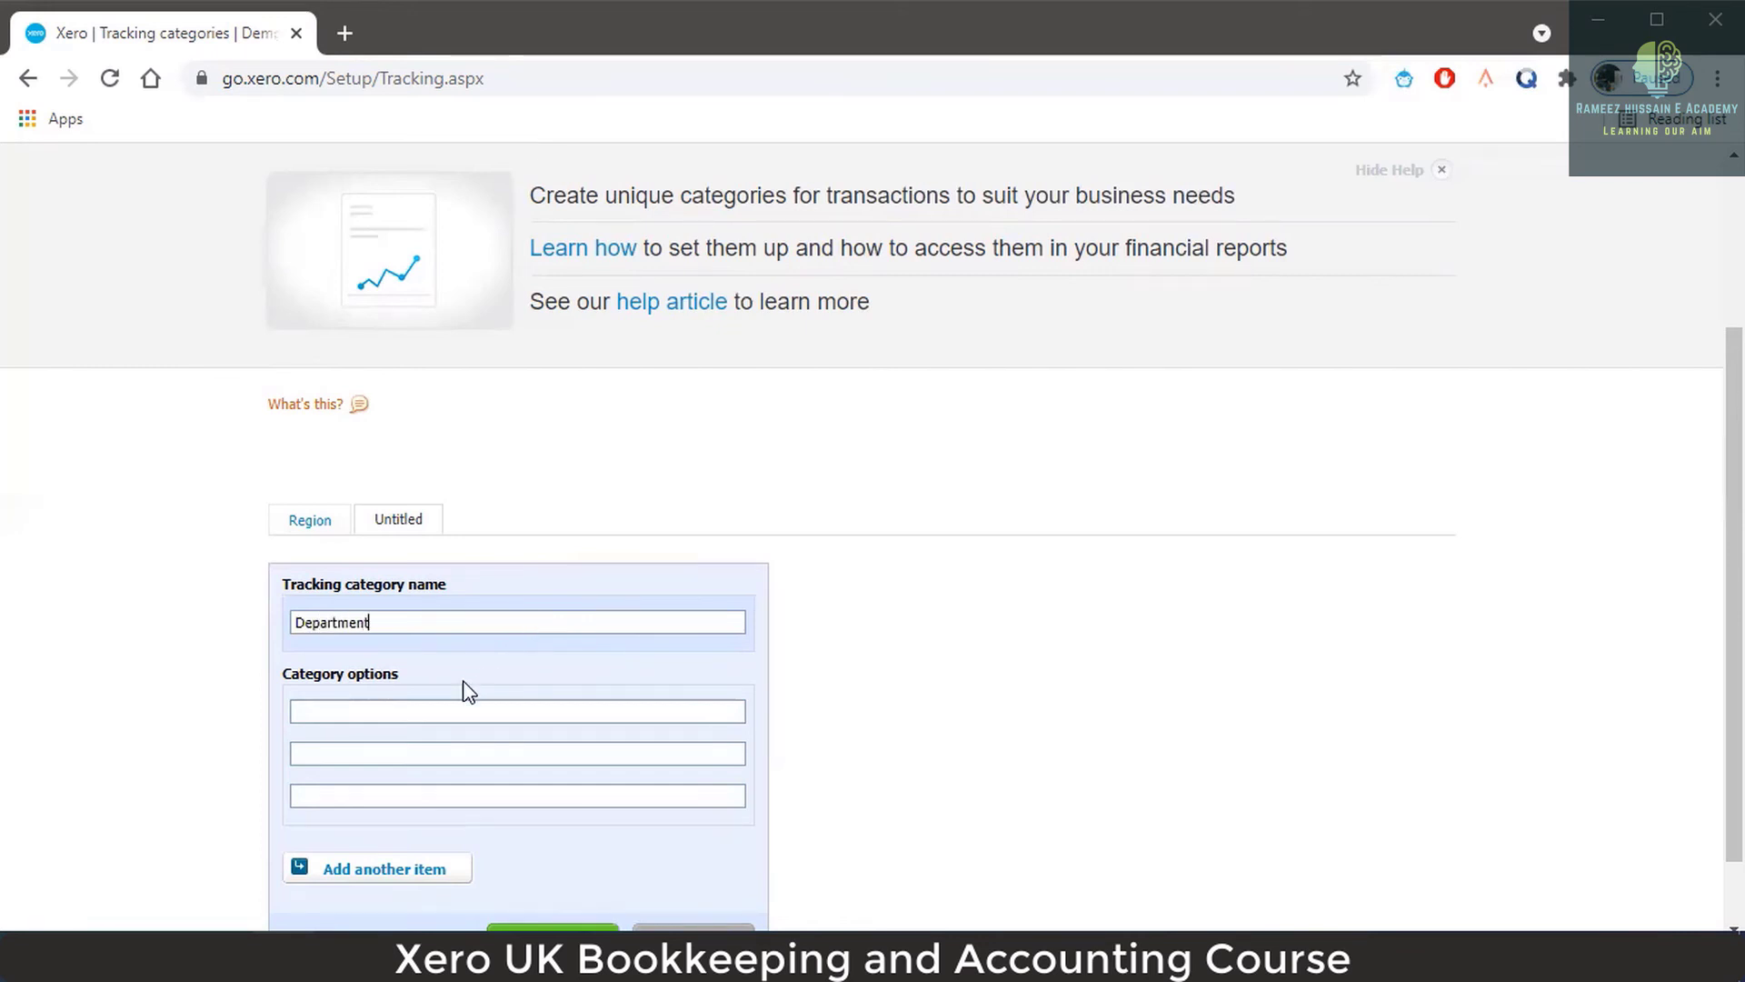
{"action": "left_click", "coordinate": [446, 709]}
{"action": "type", "text": "Advretising"}
Add the Department options Accounts, HR and Broadband, fixing typing mistakes.
{"action": "type", "text": "Sale"}
{"action": "key", "text": "BackSpace"}
{"action": "key", "text": "BackSpace"}
{"action": "key", "text": "BackSpace"}
{"action": "key", "text": "BackSpace"}
{"action": "type", "text": "Accounts"}
{"action": "type", "text": "HR"}
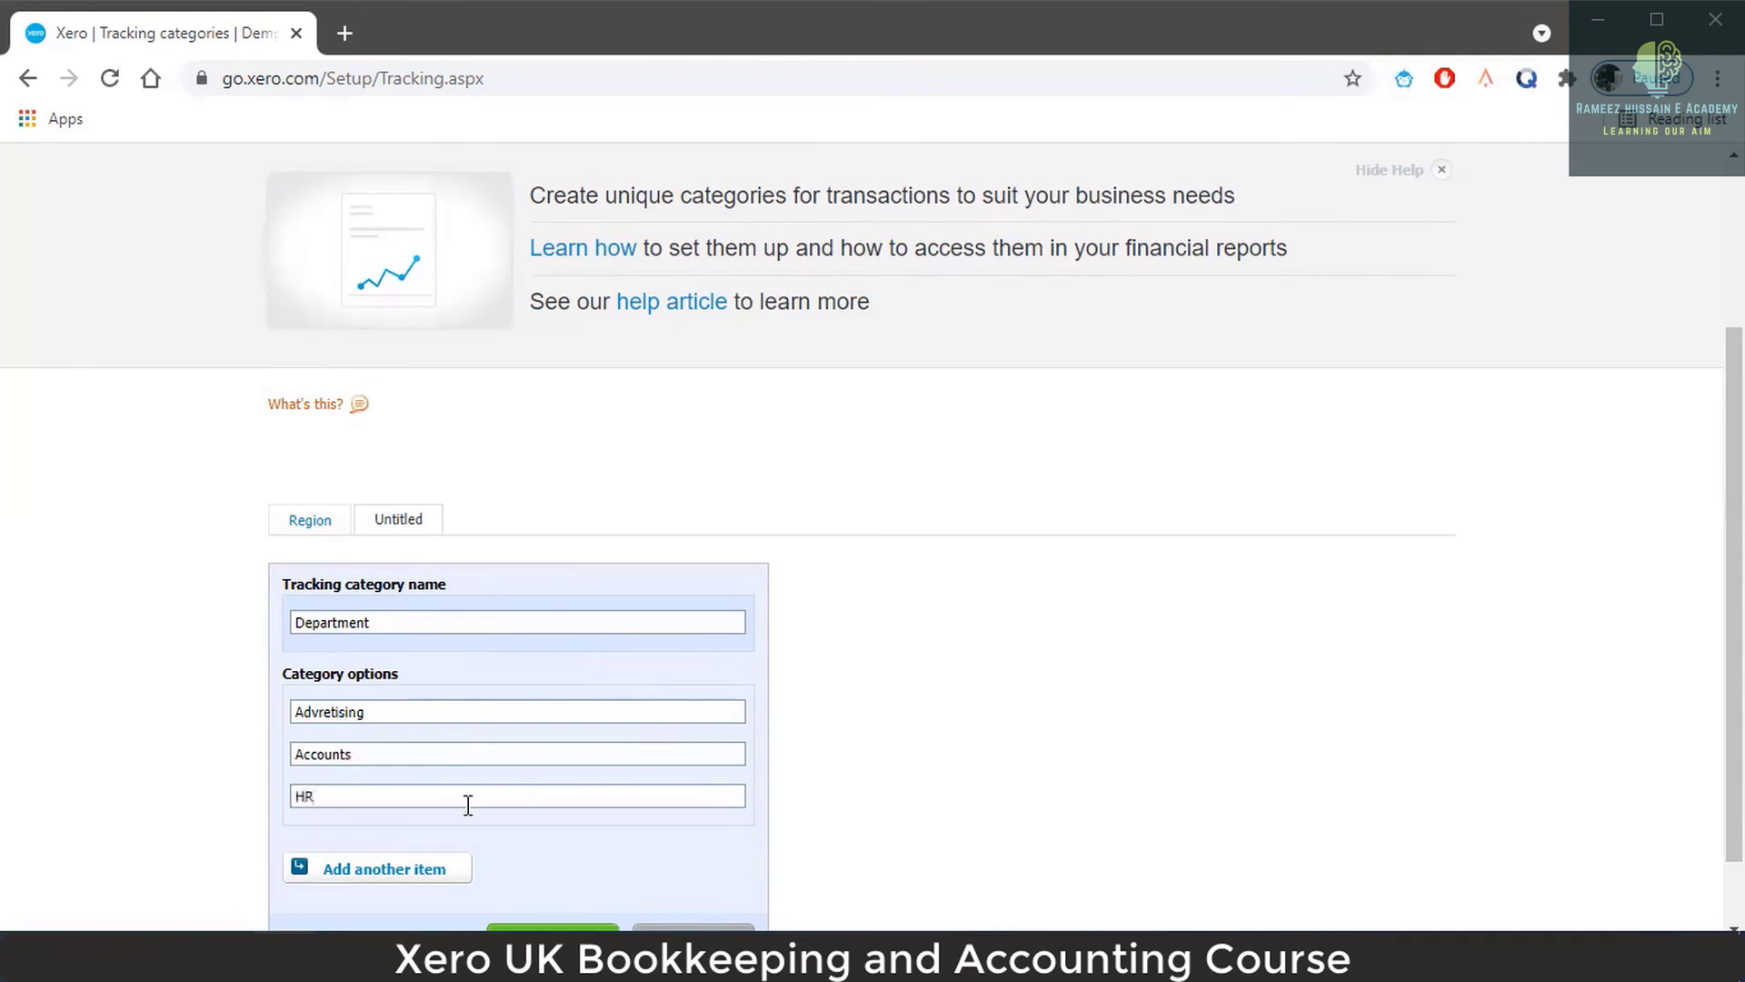
{"action": "left_click", "coordinate": [364, 871]}
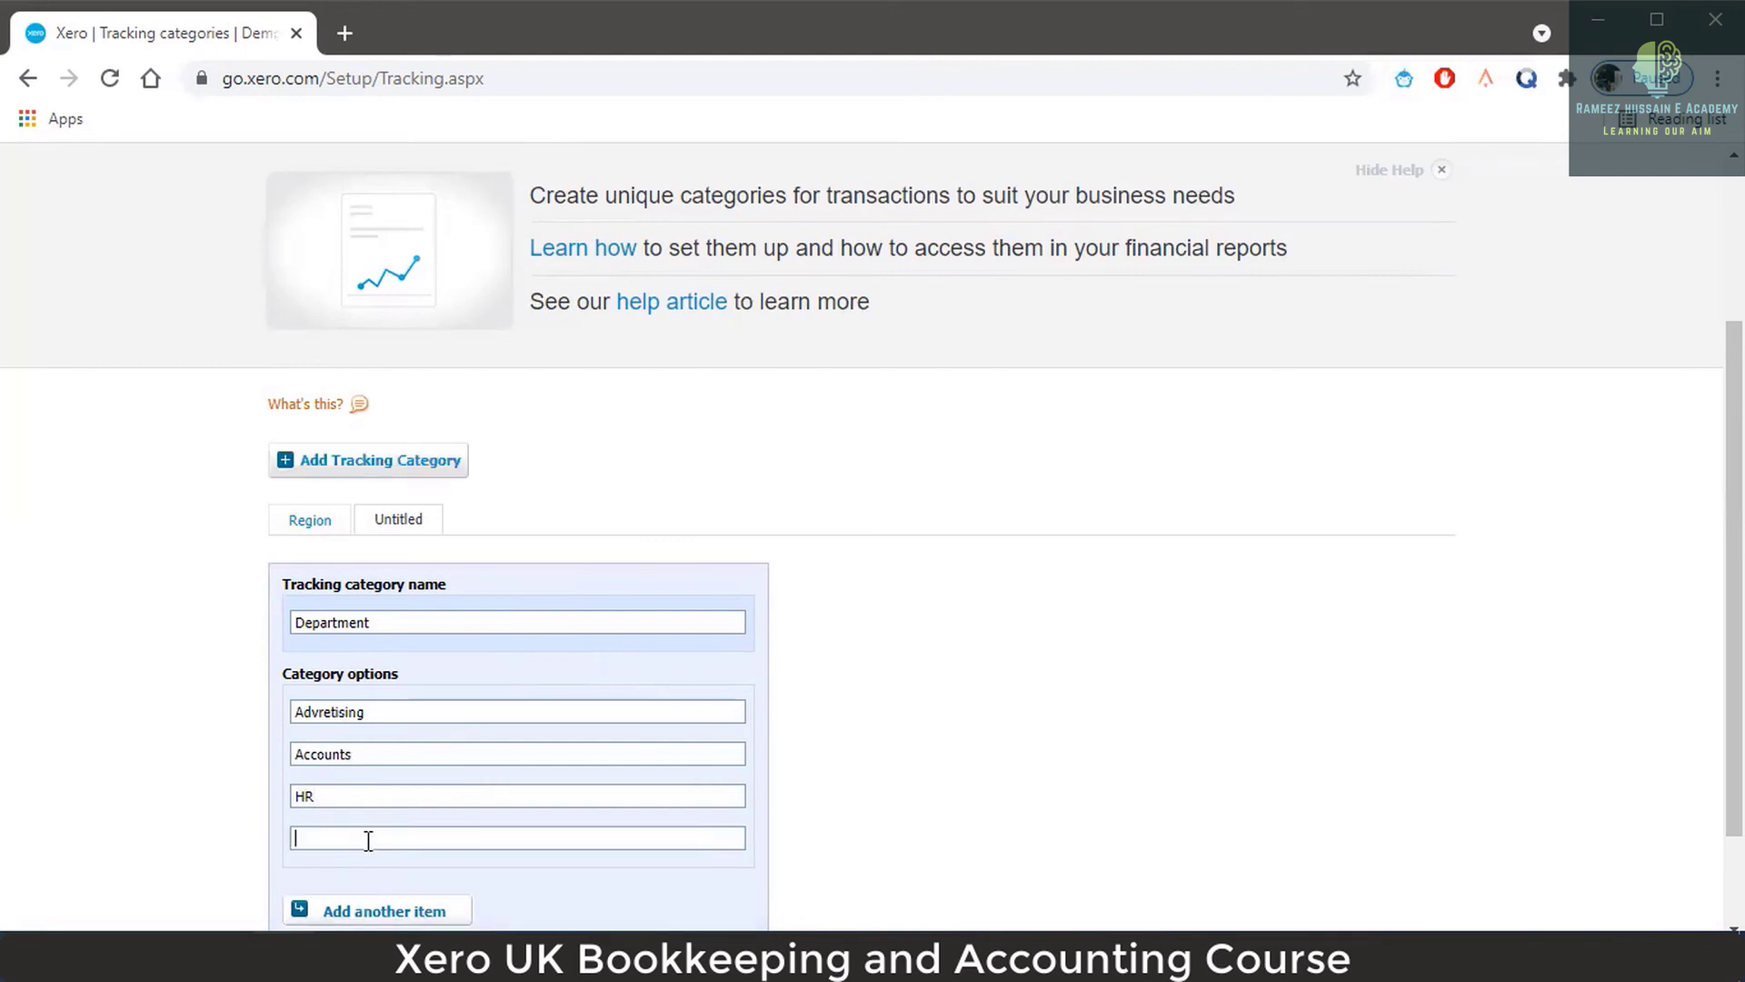
{"action": "type", "text": "Broadband"}
{"action": "scroll", "coordinate": [1023, 584], "scroll_direction": "down", "scroll_amount": 2}
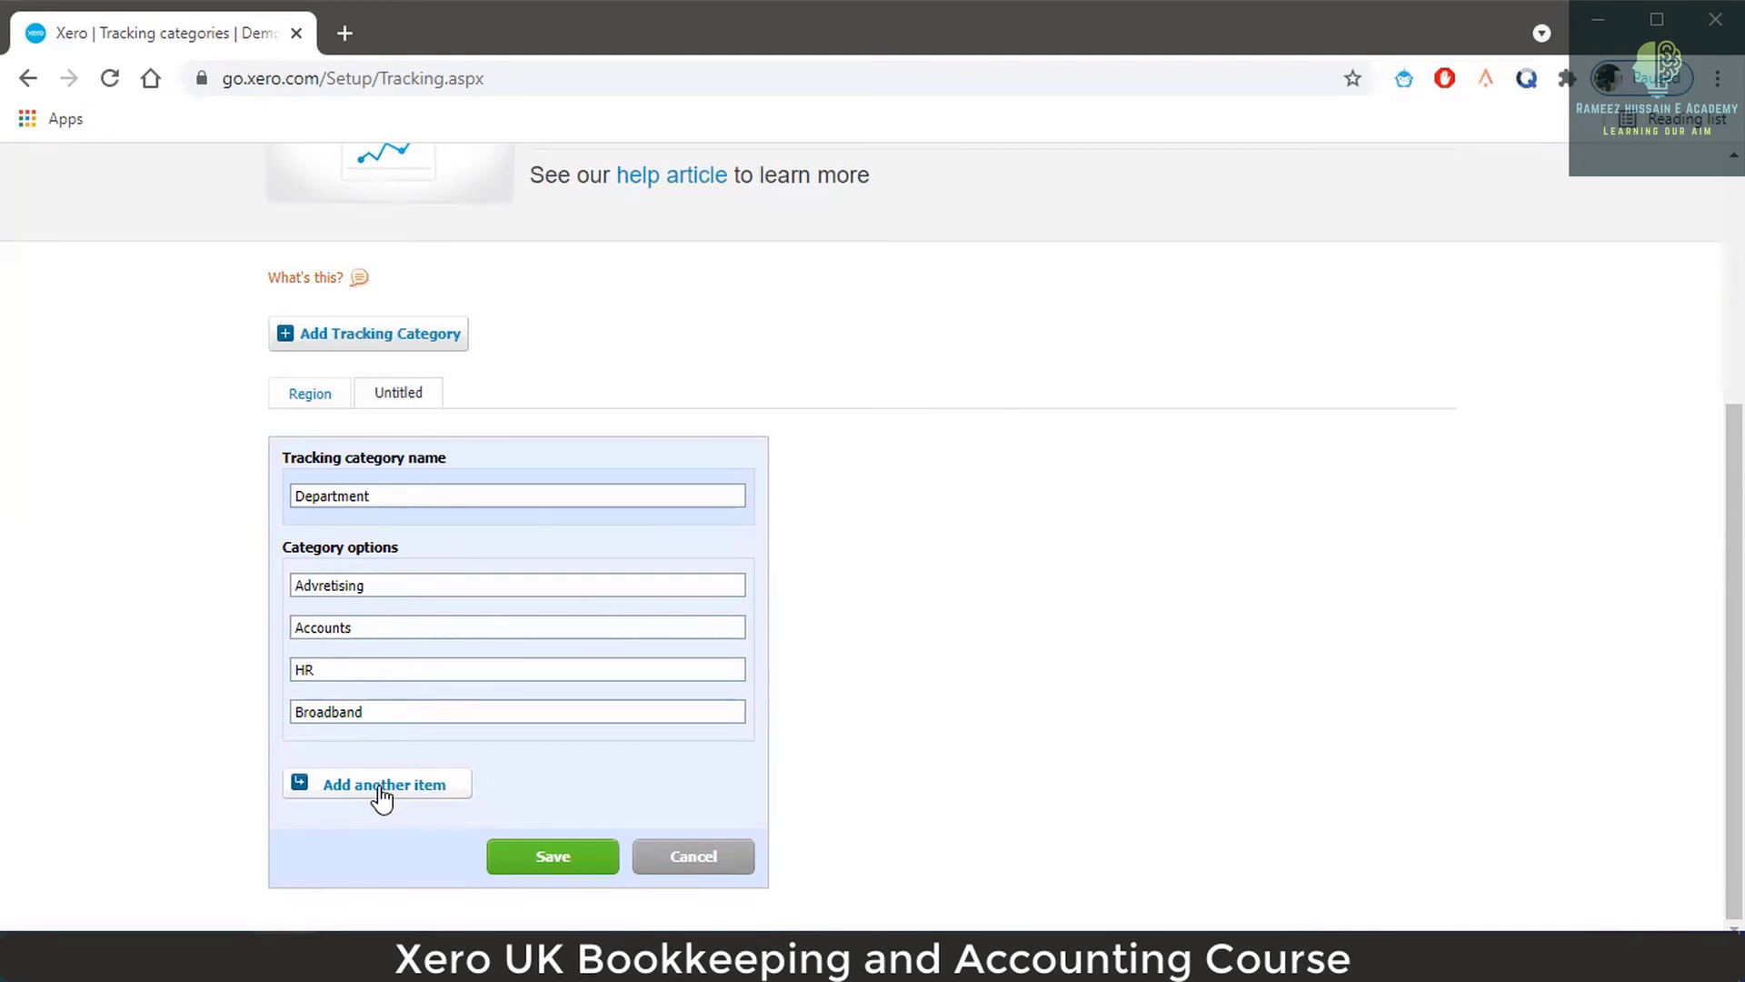
Save Department with Accounts, Advretising, Broadband and HR options, then view Region and return to Department.
{"action": "left_click", "coordinate": [541, 859]}
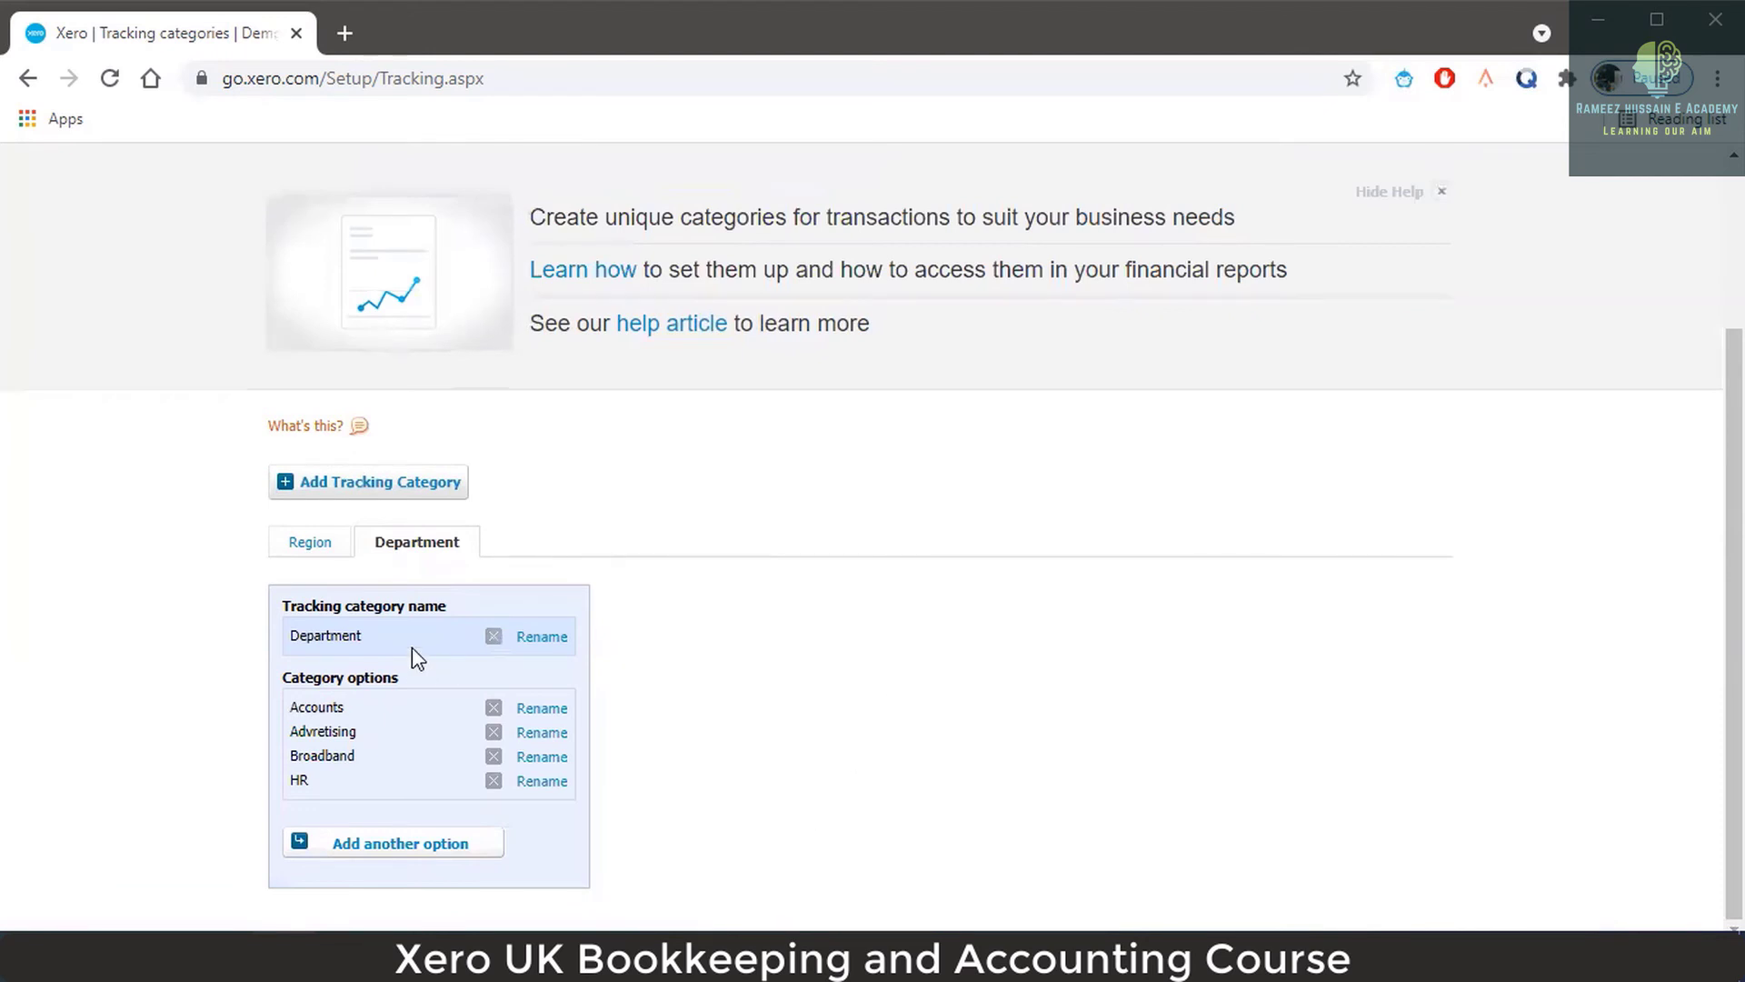
{"action": "left_click", "coordinate": [310, 543]}
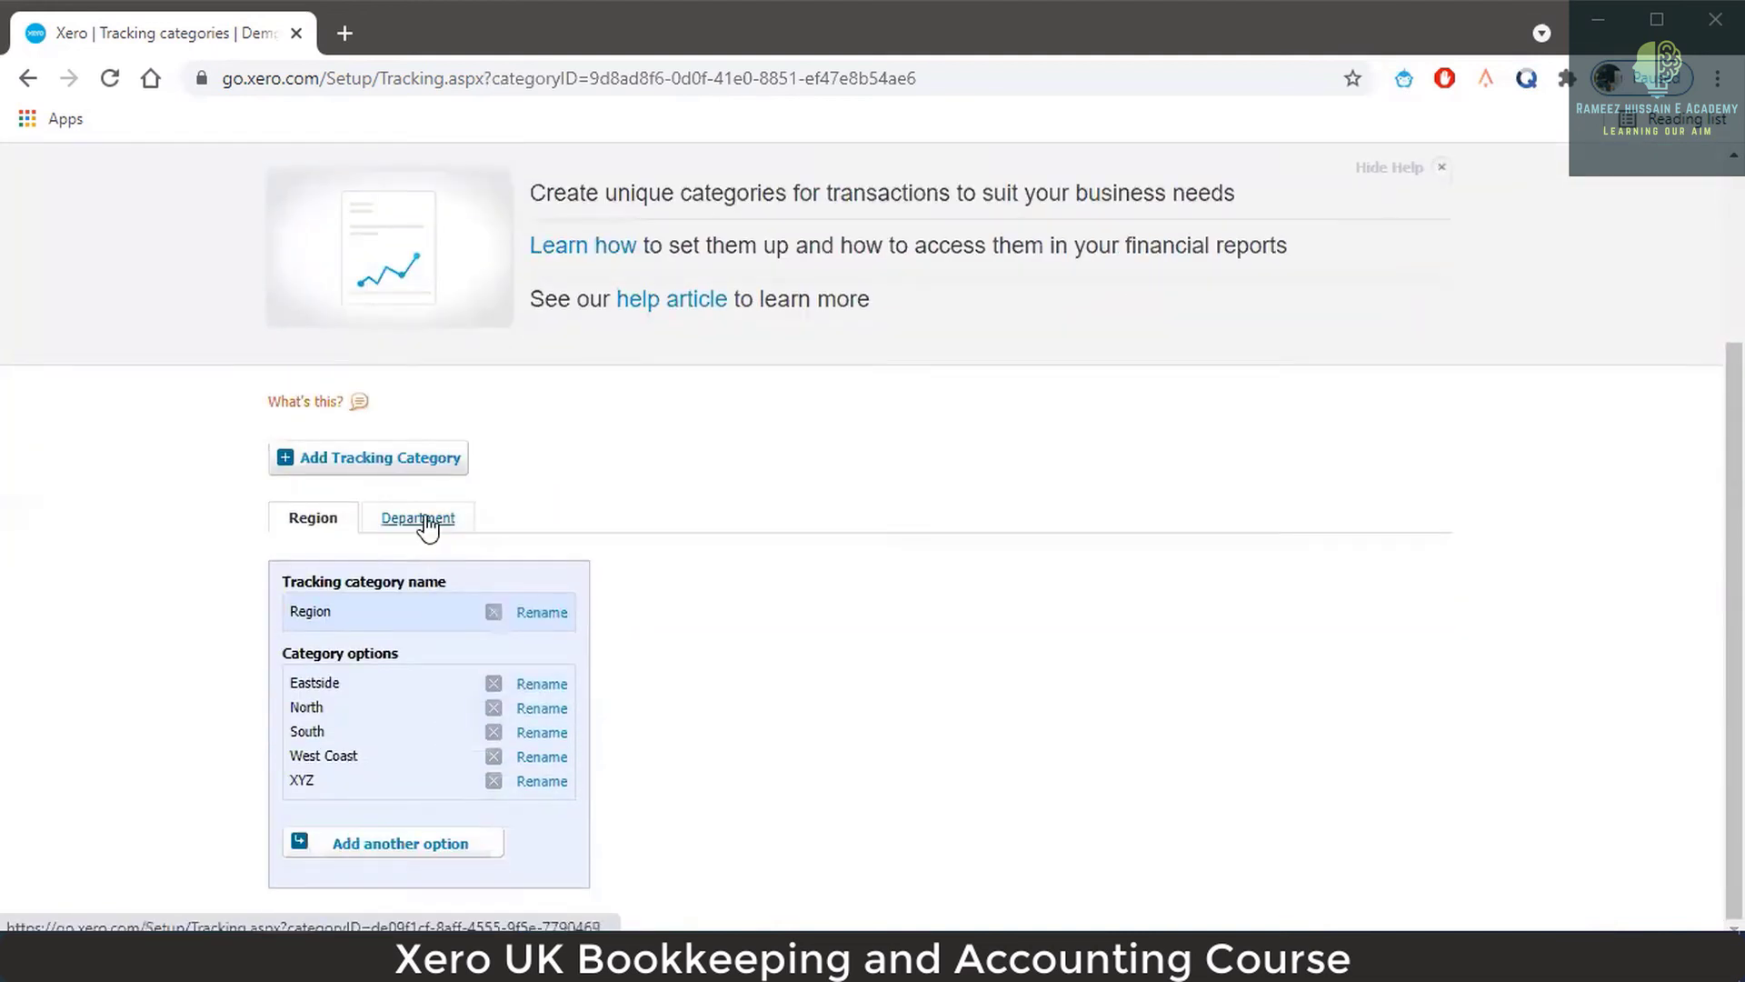
{"action": "left_click", "coordinate": [426, 520]}
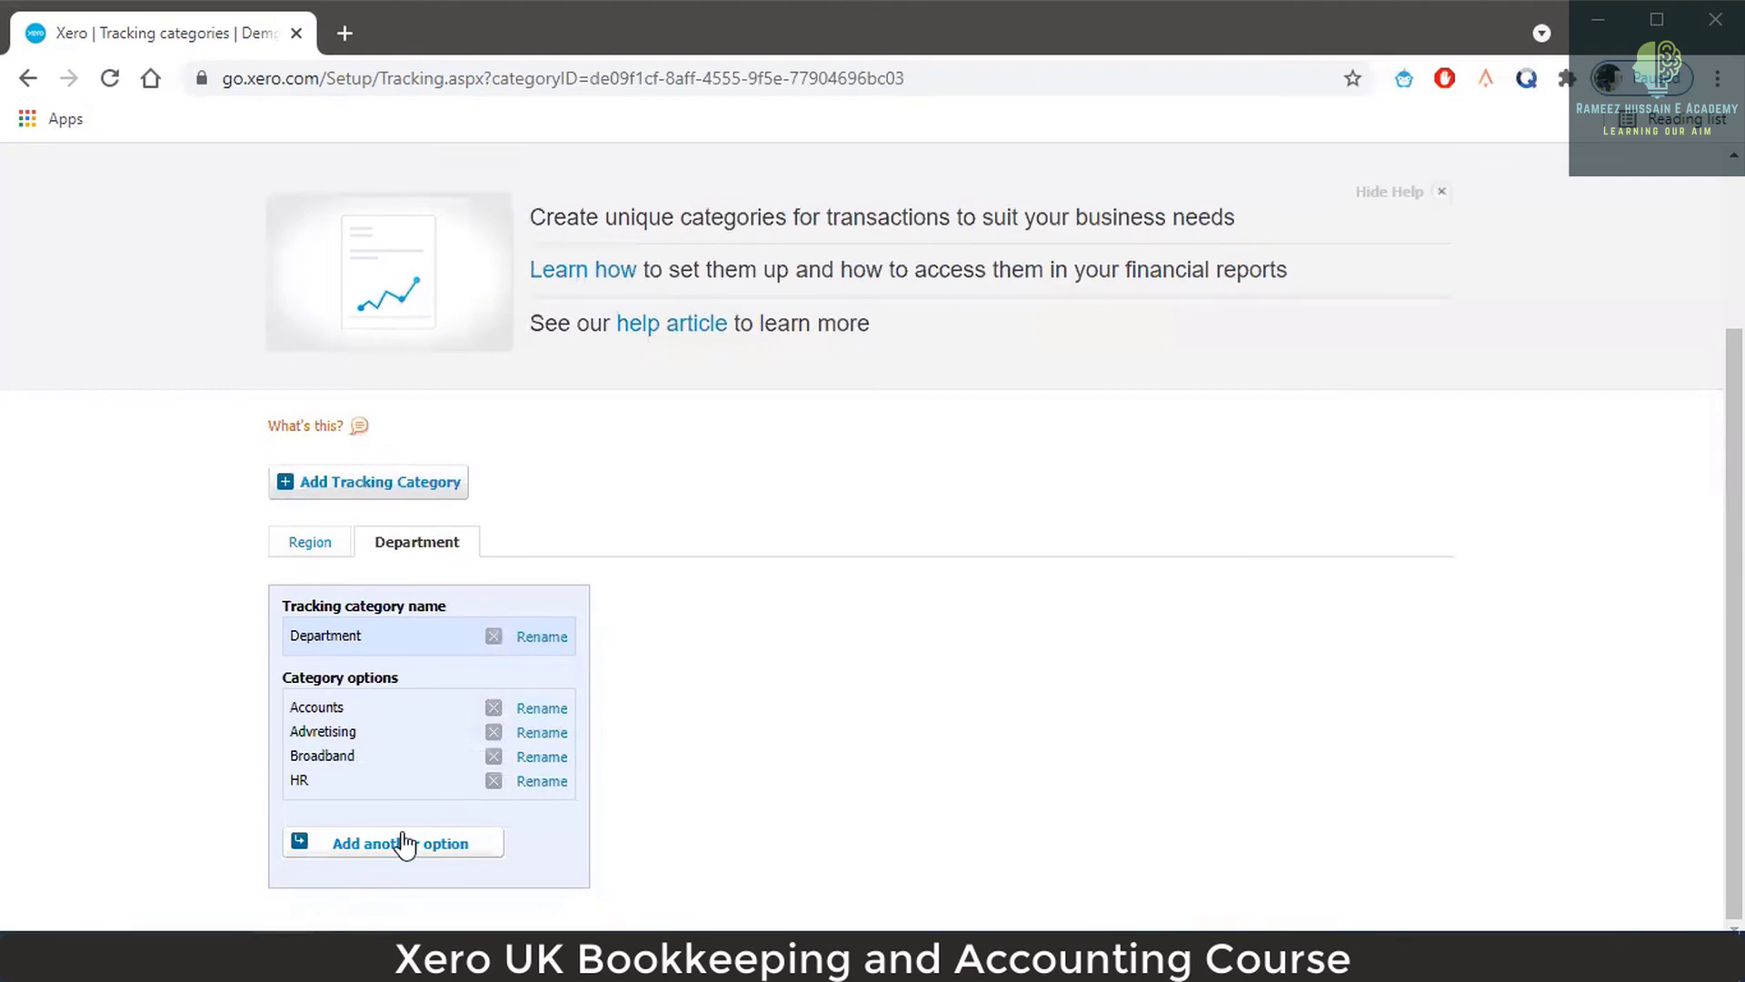
Add a new Department option named IT.
{"action": "left_click", "coordinate": [404, 844]}
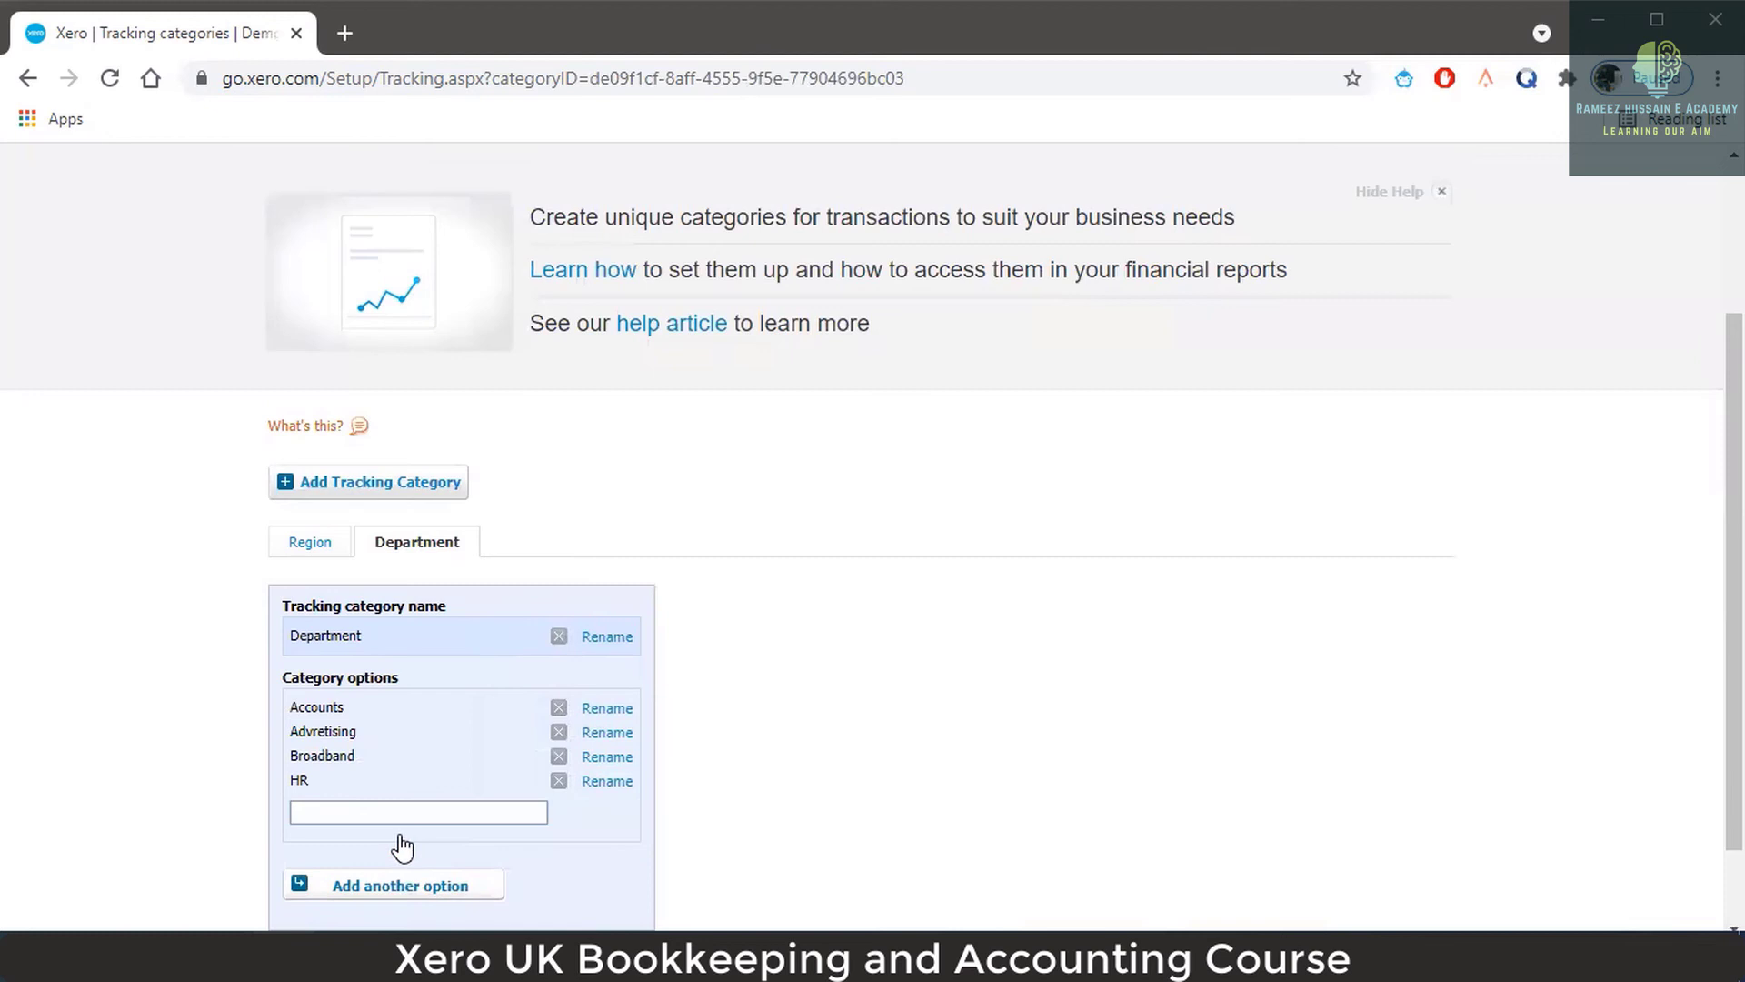
{"action": "left_click", "coordinate": [406, 813]}
{"action": "type", "text": "Sa"}
{"action": "key", "text": "BackSpace"}
{"action": "key", "text": "BackSpace"}
{"action": "type", "text": "IT"}
Save the IT option, then try adding another tracking category, triggering the category-limit warning.
{"action": "scroll", "coordinate": [600, 798], "scroll_direction": "down", "scroll_amount": 1}
{"action": "left_click", "coordinate": [414, 862]}
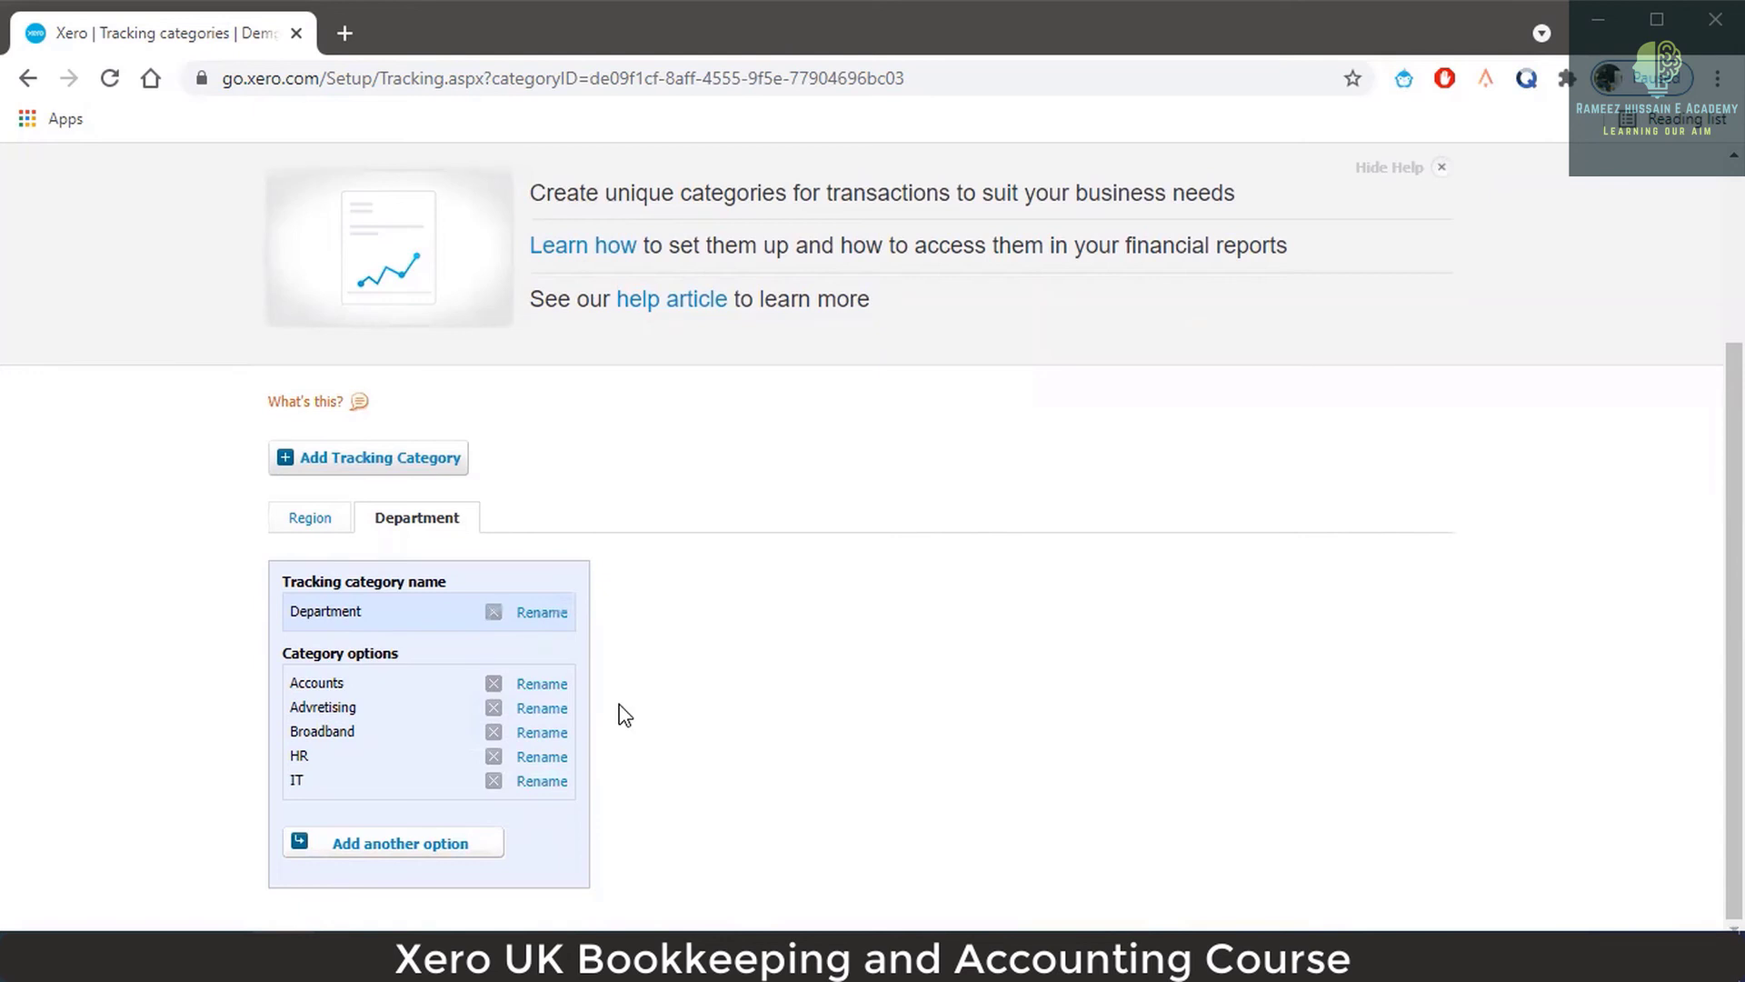
{"action": "left_click", "coordinate": [412, 463]}
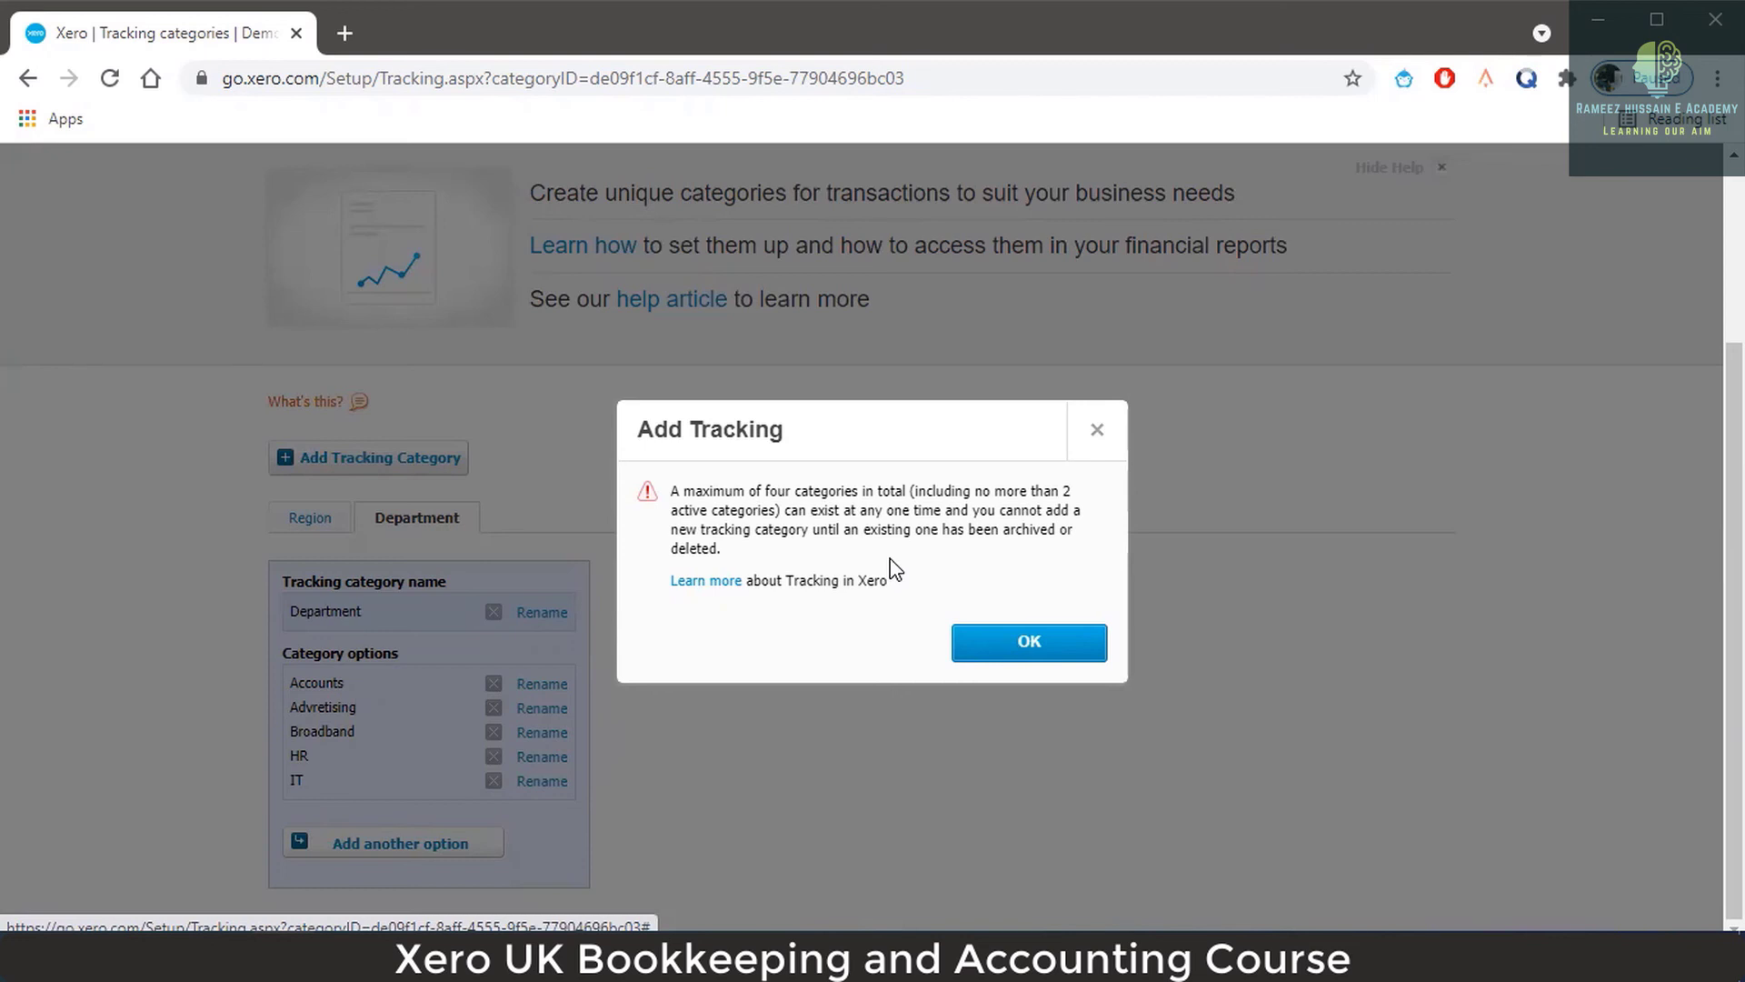
Dismiss the four-category tracking limit warning and head back to the dashboard.
{"action": "left_click", "coordinate": [1013, 647]}
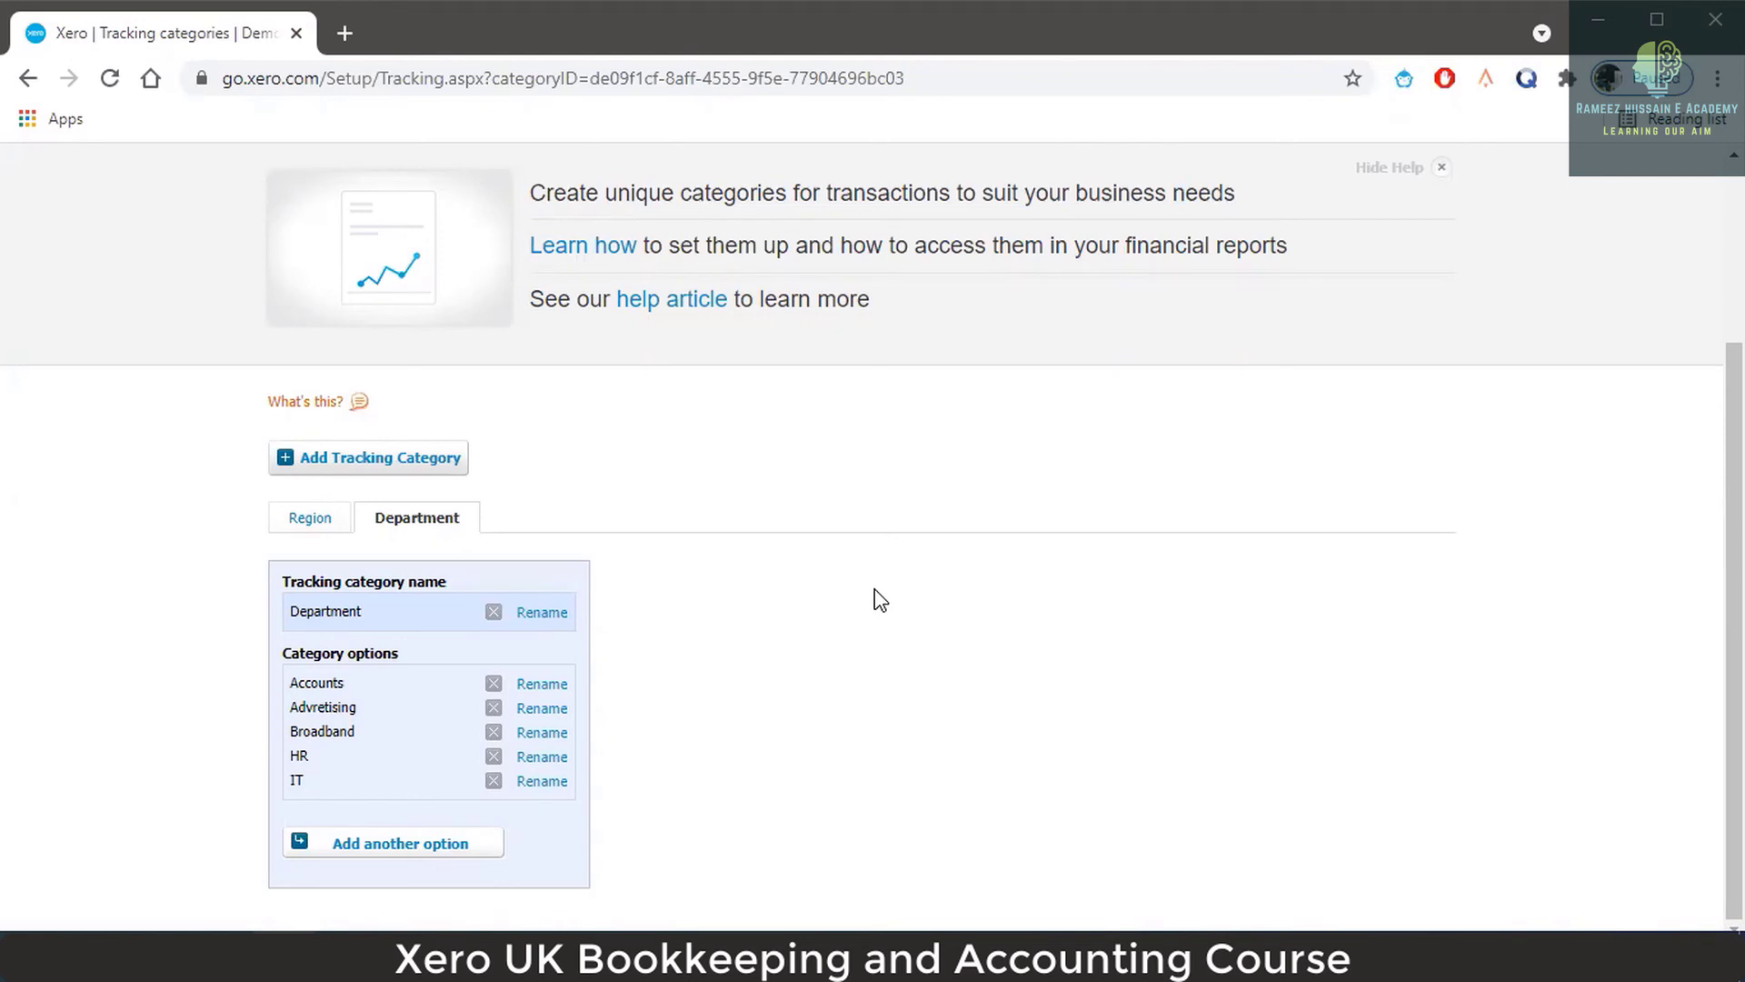
{"action": "scroll", "coordinate": [837, 491], "scroll_direction": "up", "scroll_amount": 3}
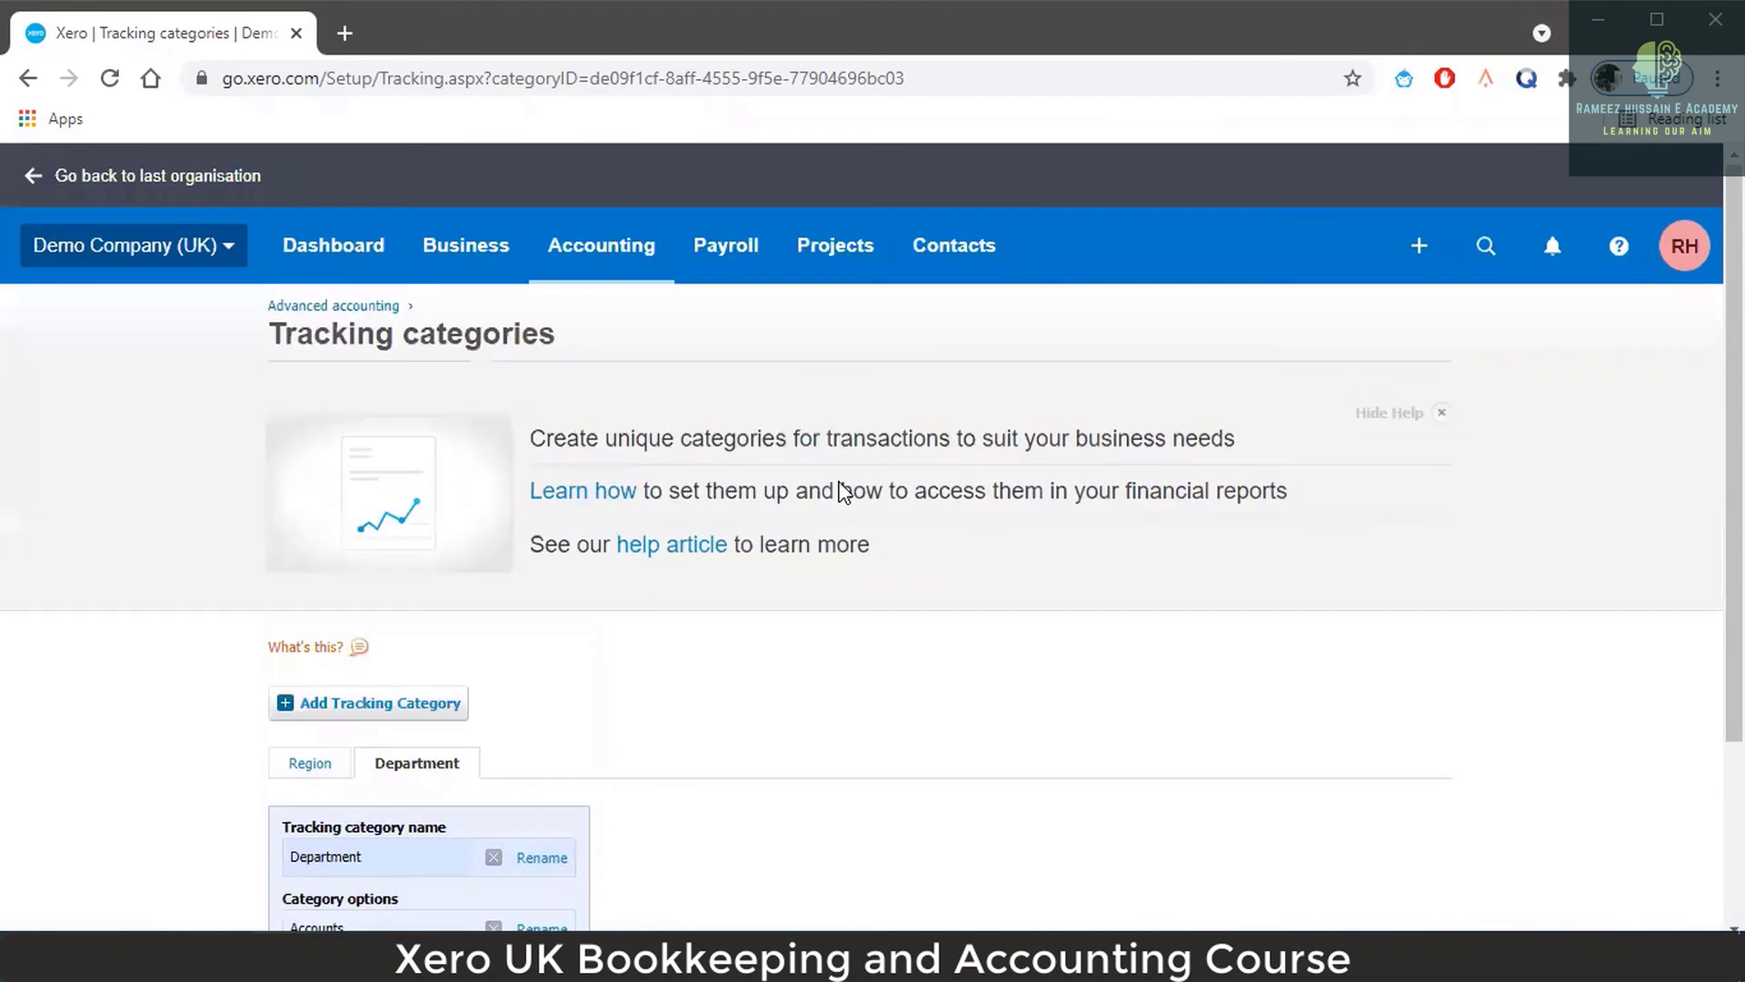
{"action": "left_click", "coordinate": [332, 254]}
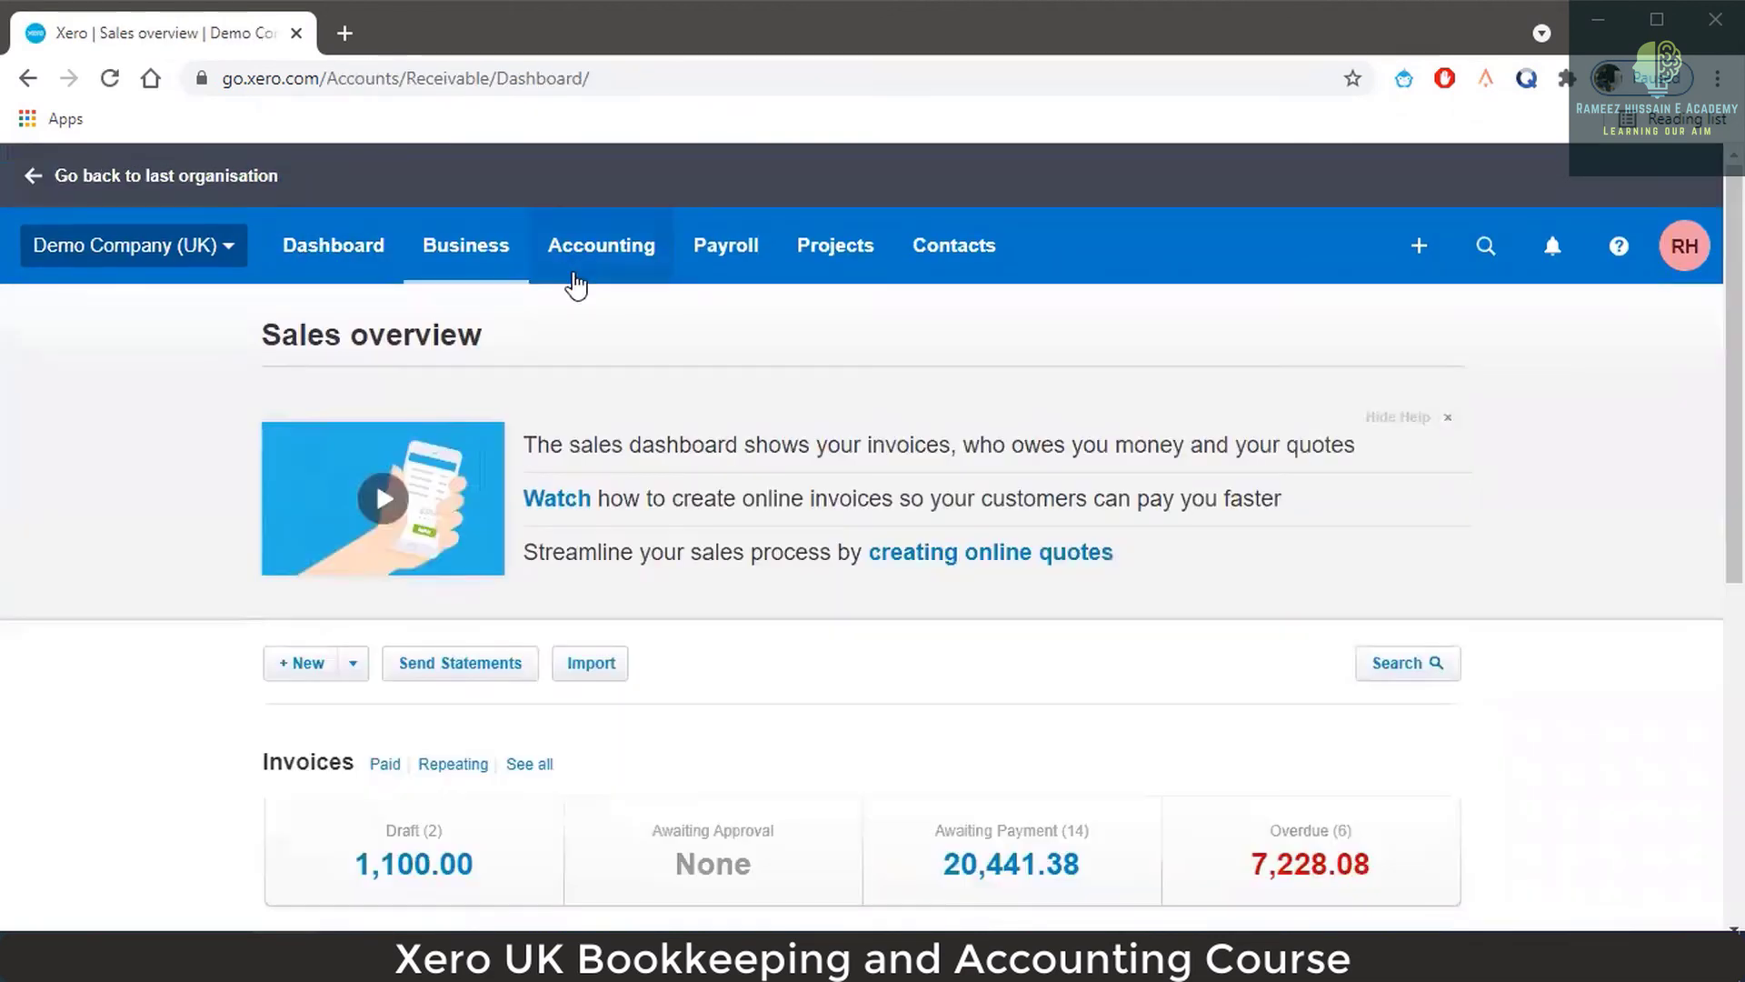
Open the Profit and Loss report from the Accounting menu and review Sales of 32,470.25.
{"action": "left_click", "coordinate": [584, 273]}
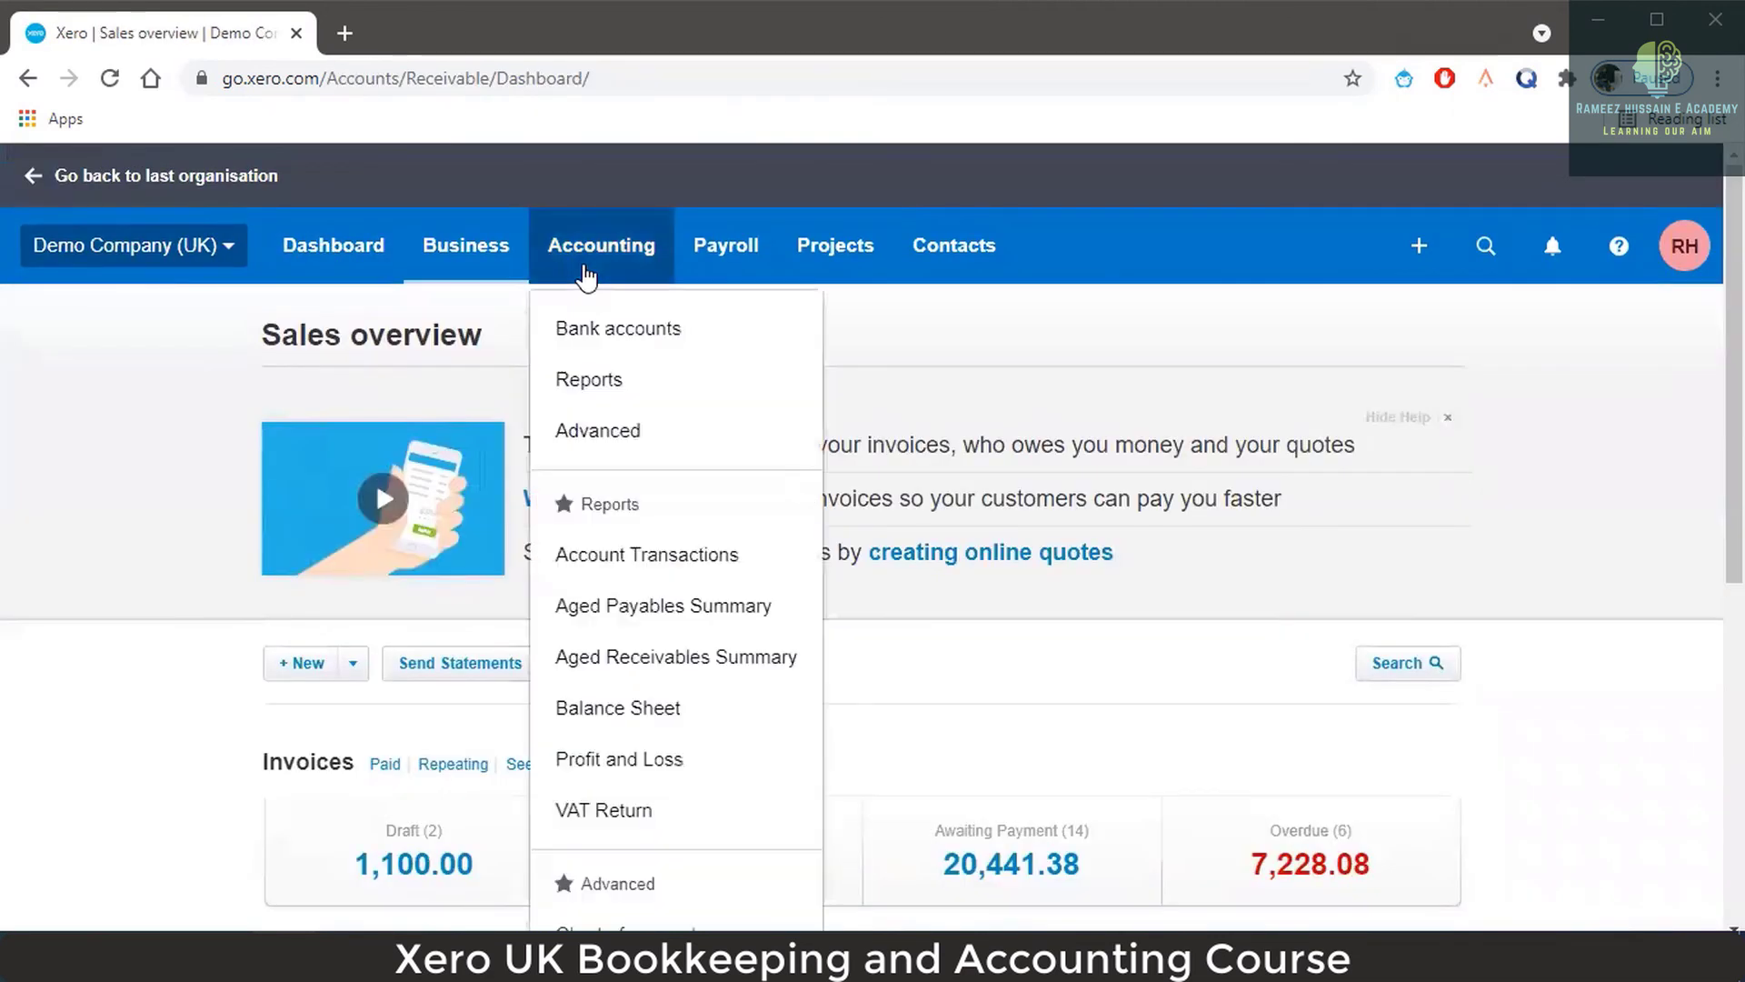
{"action": "left_click", "coordinate": [643, 774]}
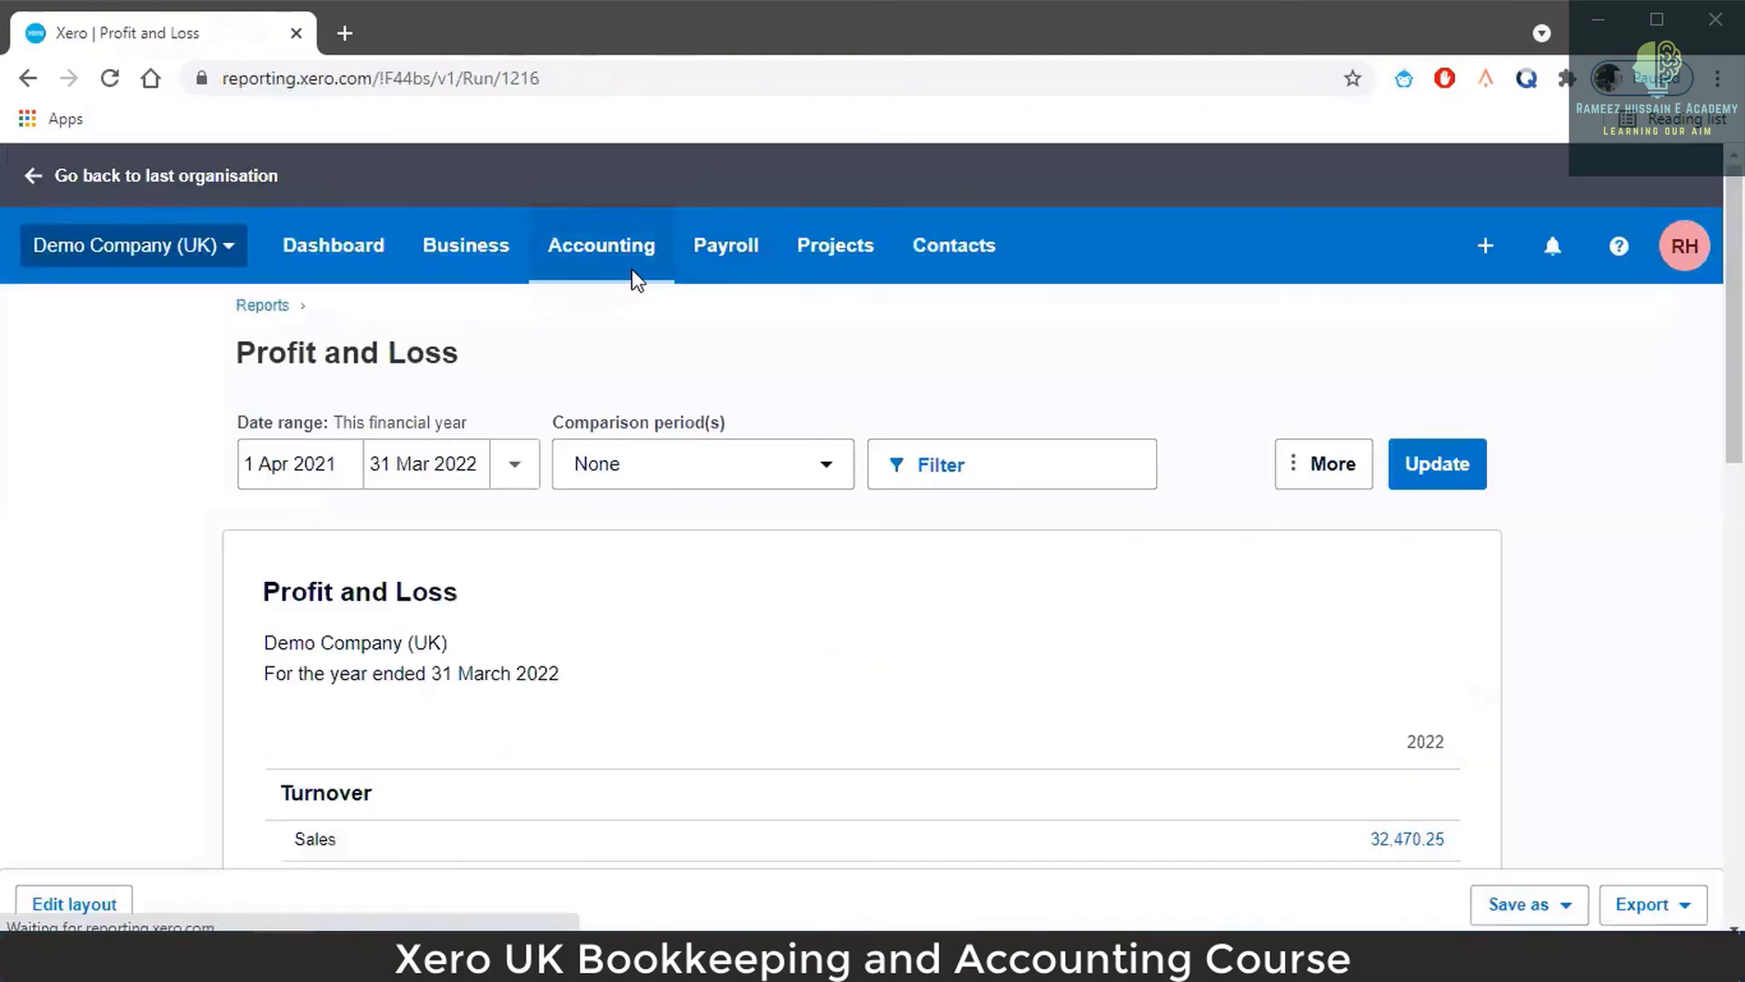
{"action": "scroll", "coordinate": [957, 533], "scroll_direction": "down", "scroll_amount": 4}
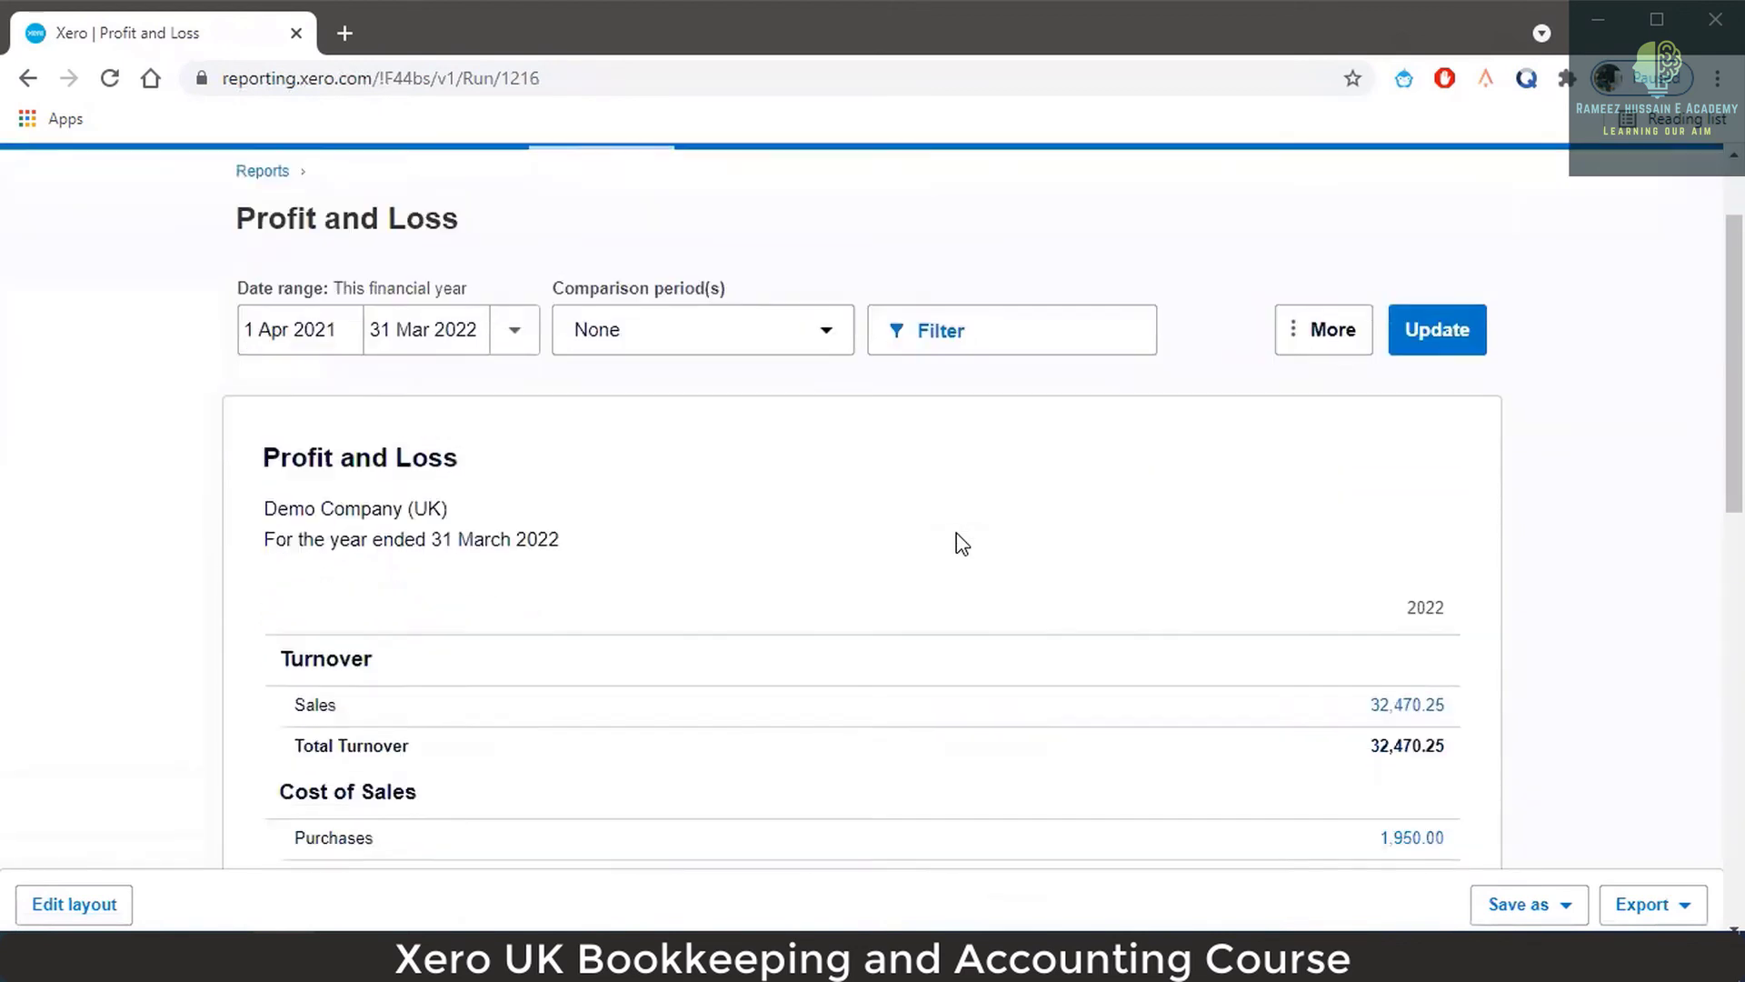
{"action": "scroll", "coordinate": [956, 532], "scroll_direction": "up", "scroll_amount": 3}
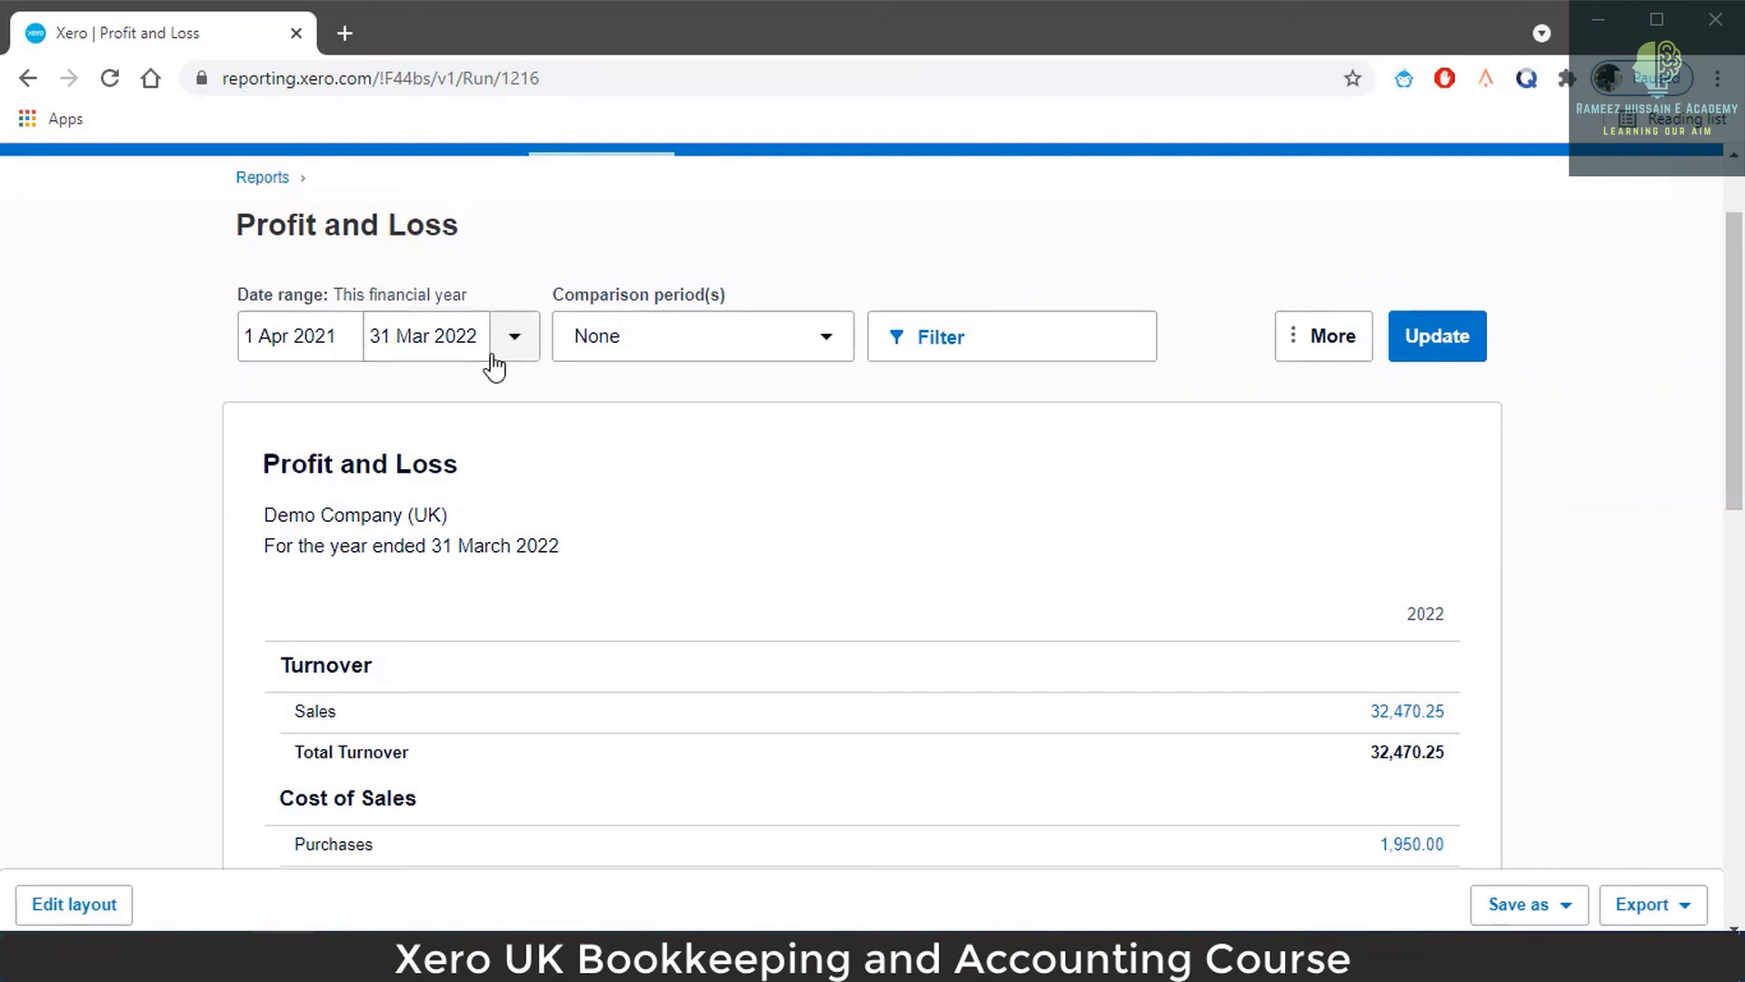
{"action": "scroll", "coordinate": [1266, 525], "scroll_direction": "down", "scroll_amount": 12}
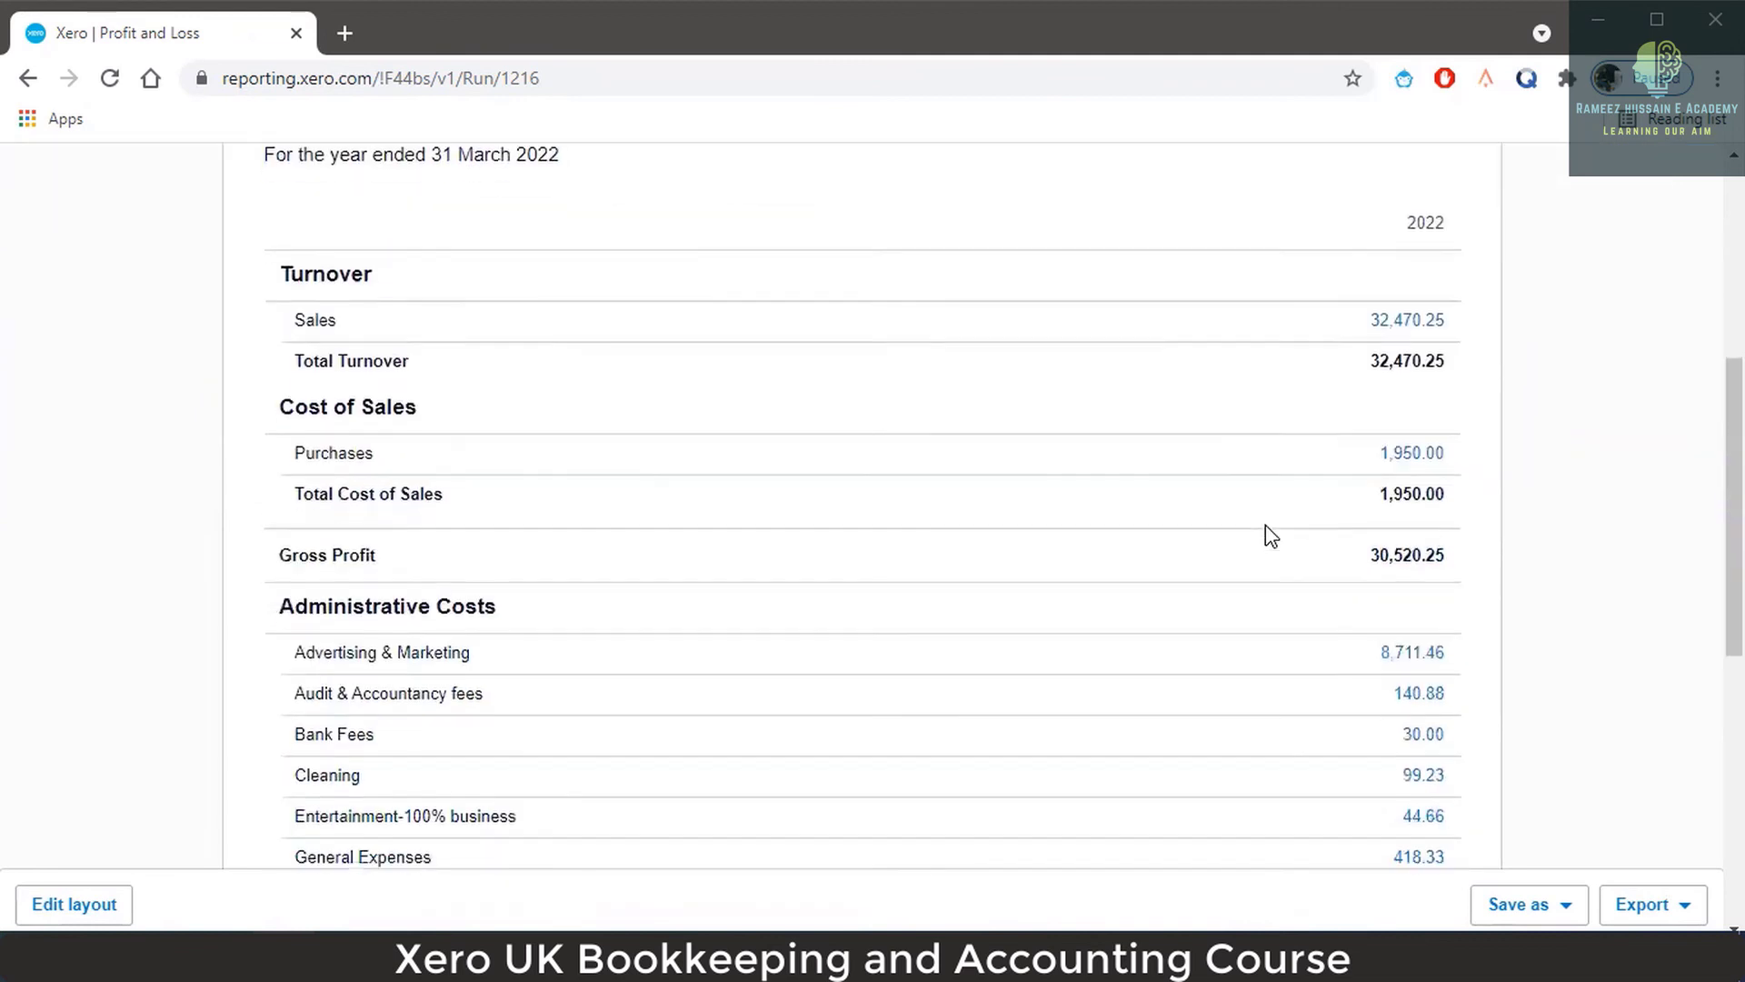
{"action": "scroll", "coordinate": [1265, 525], "scroll_direction": "up", "scroll_amount": 12}
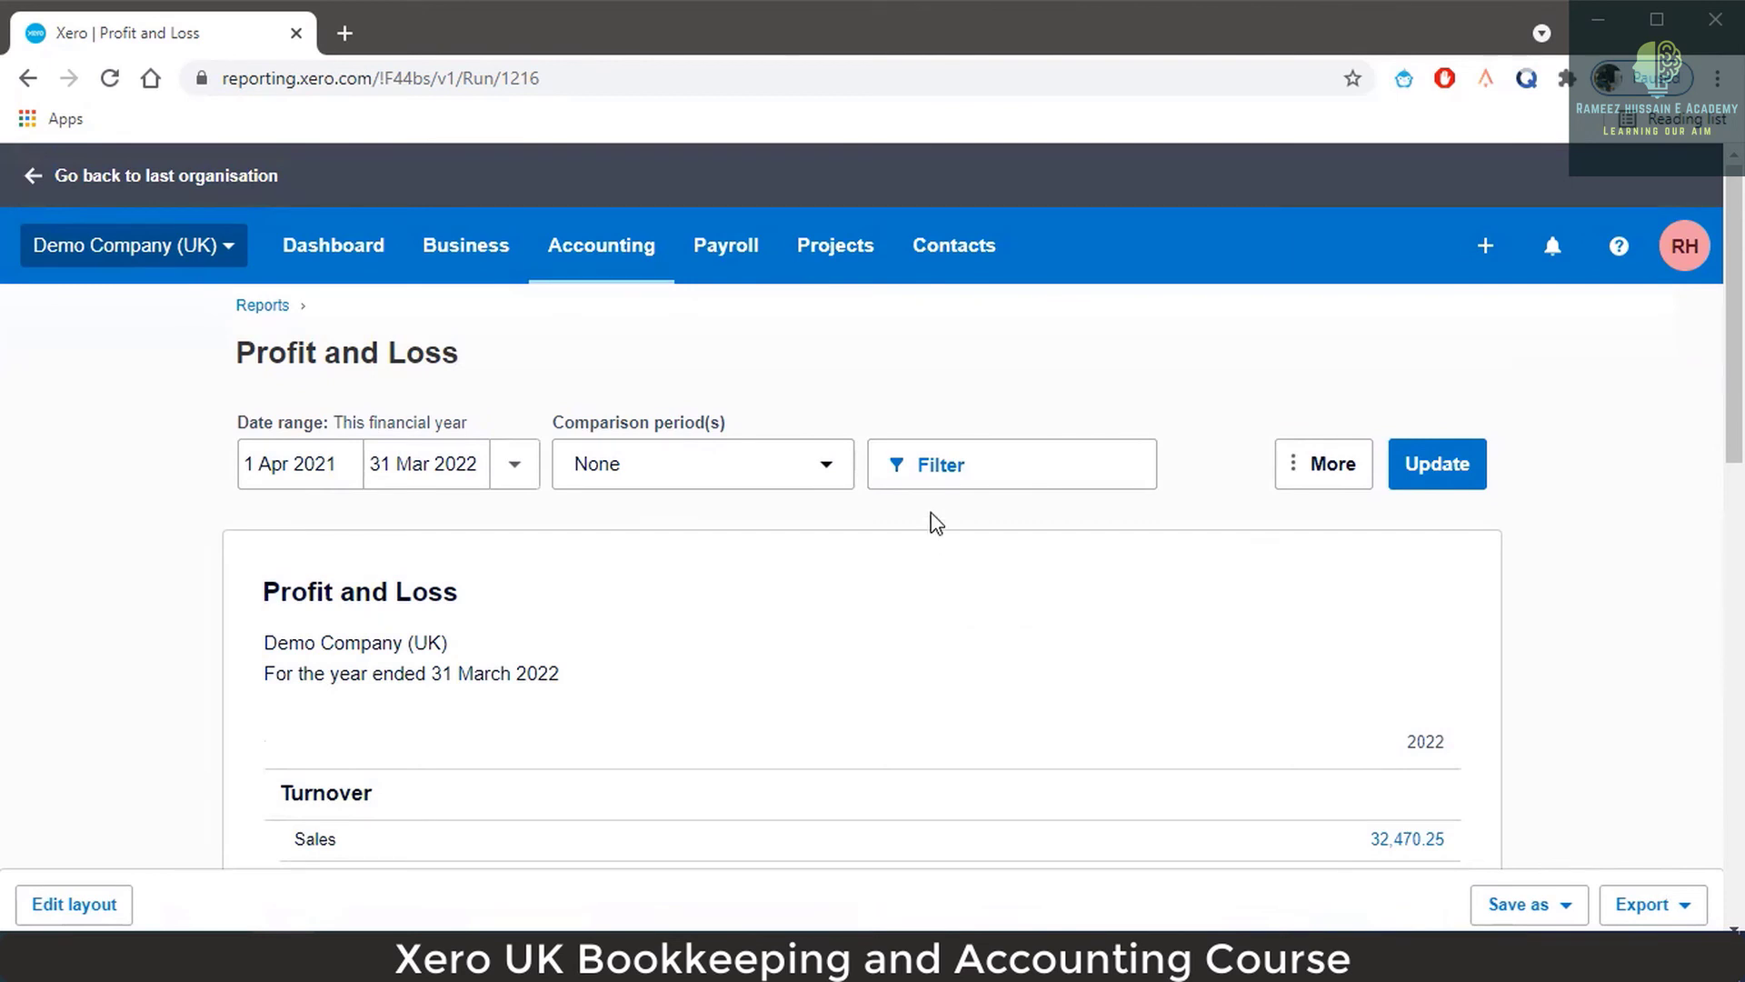
Filter the Profit and Loss report to the Accounts department and apply it.
{"action": "left_click", "coordinate": [947, 475]}
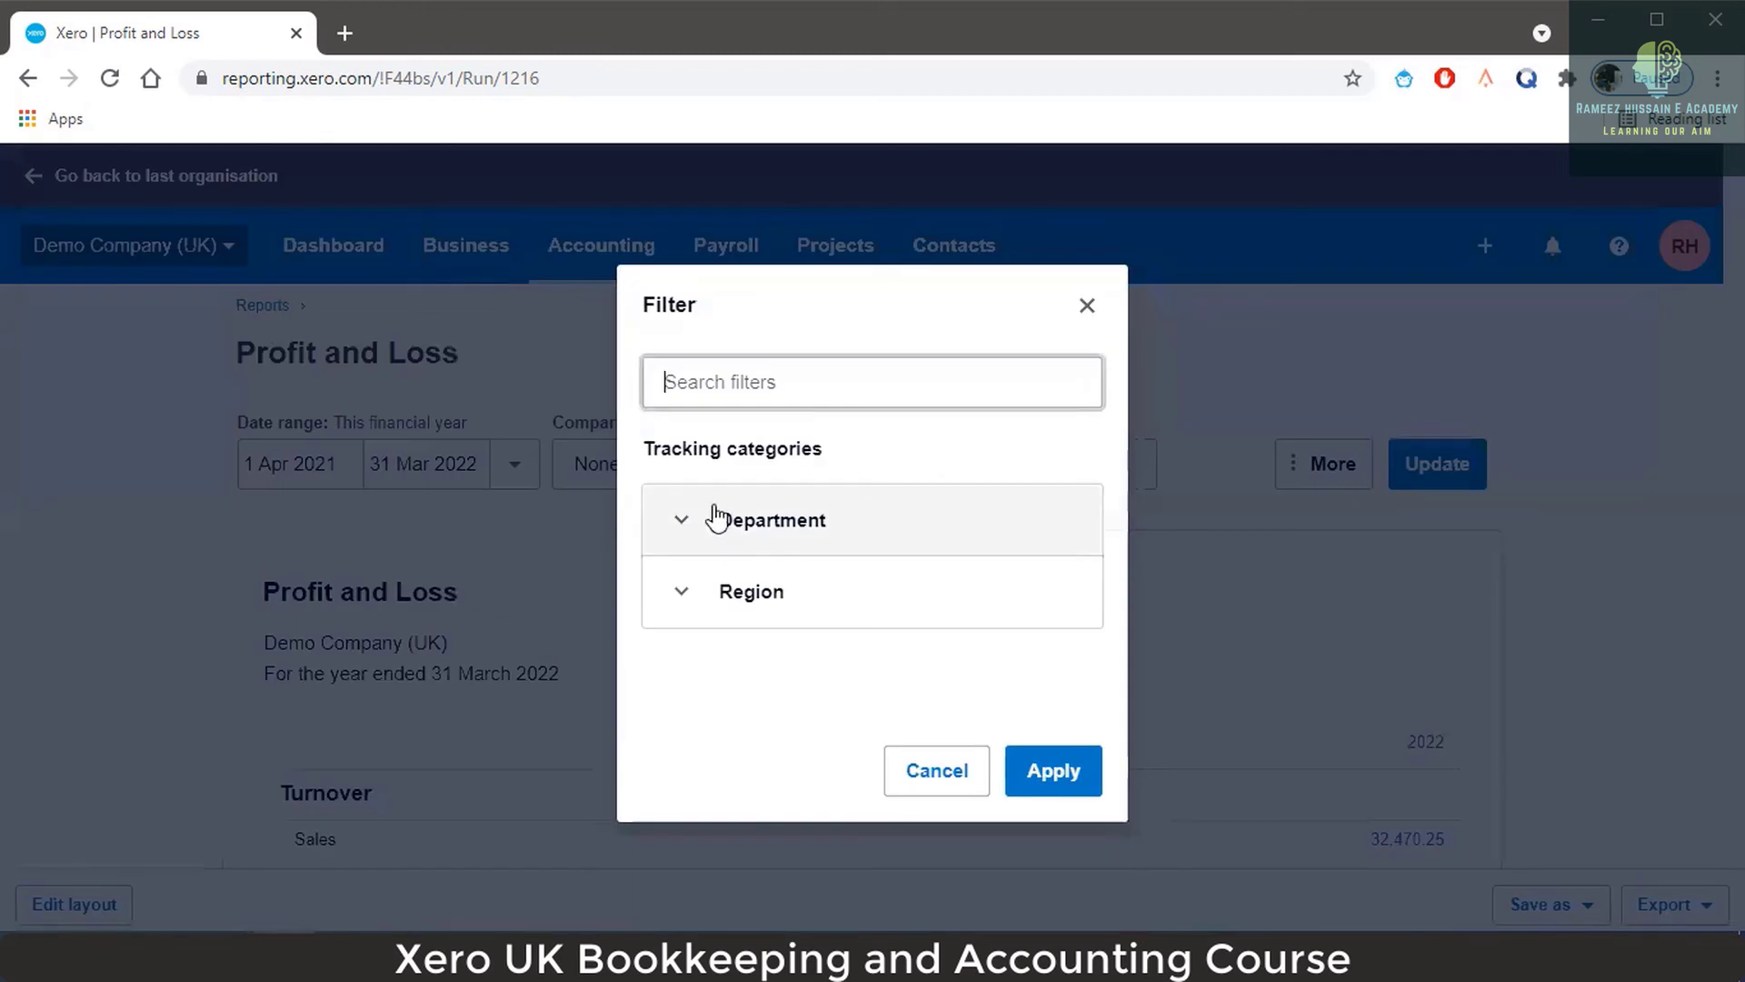
{"action": "left_click", "coordinate": [684, 522]}
{"action": "scroll", "coordinate": [1002, 537], "scroll_direction": "down", "scroll_amount": 2}
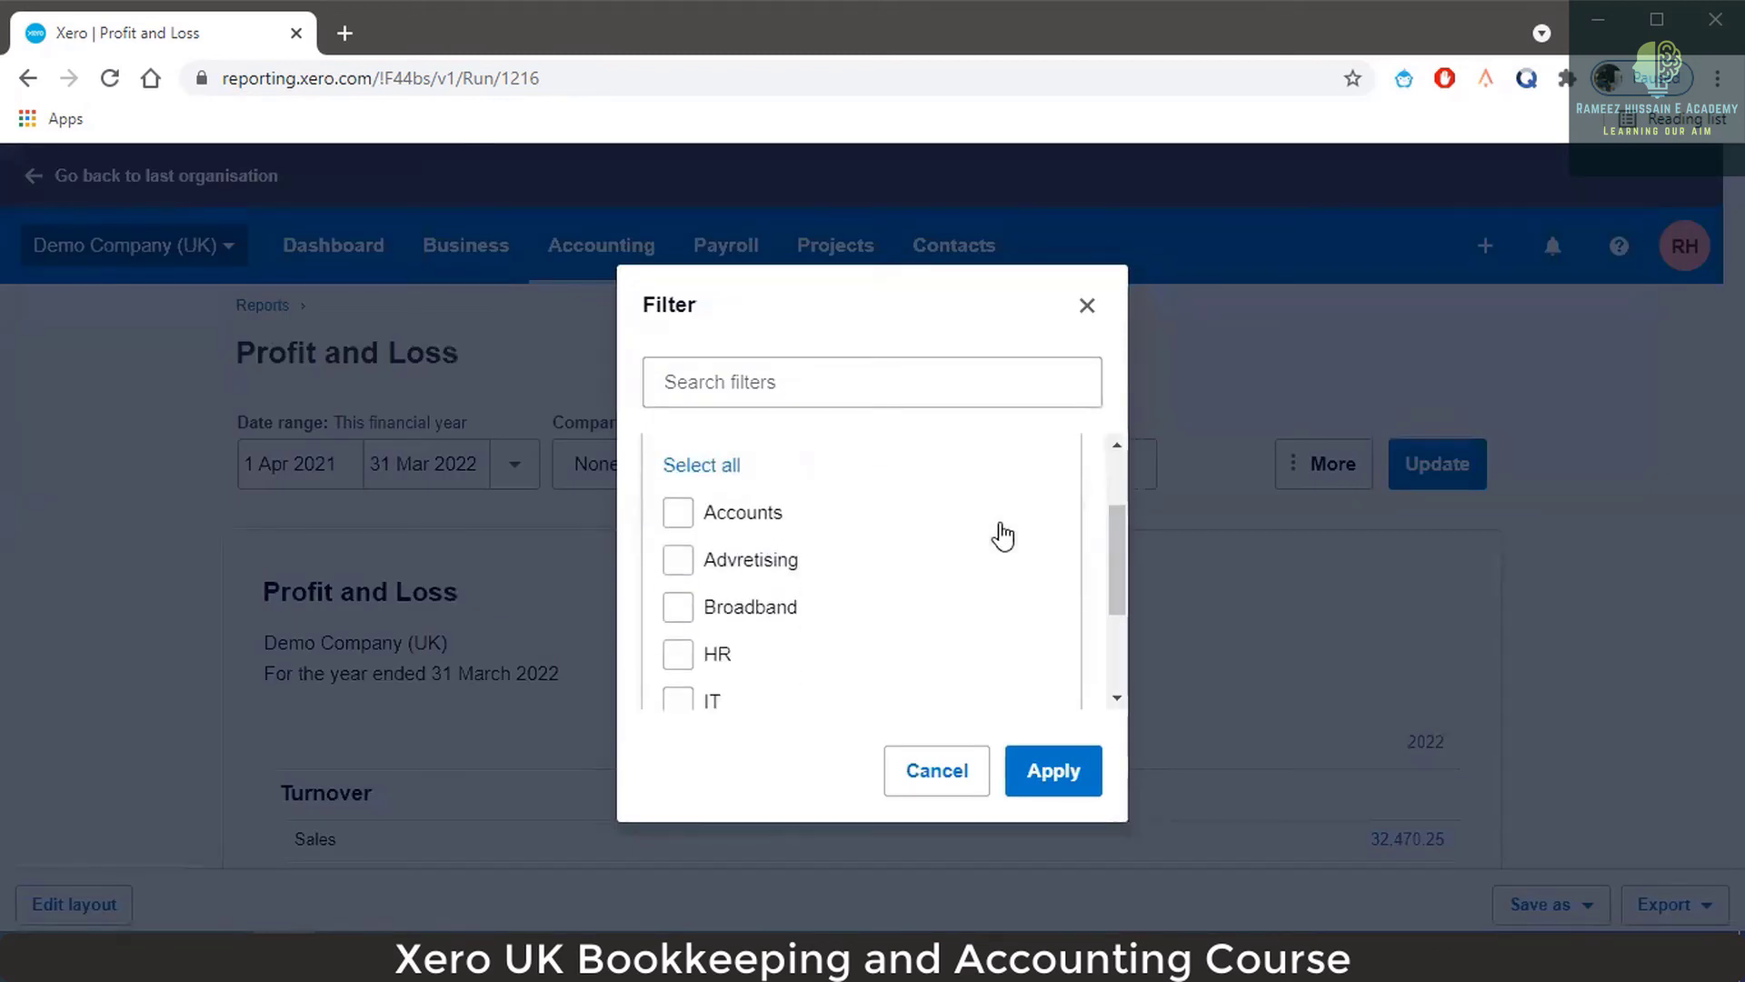
{"action": "scroll", "coordinate": [1003, 537], "scroll_direction": "up", "scroll_amount": 2}
{"action": "scroll", "coordinate": [1002, 536], "scroll_direction": "down", "scroll_amount": 1}
{"action": "scroll", "coordinate": [1002, 537], "scroll_direction": "down", "scroll_amount": 1}
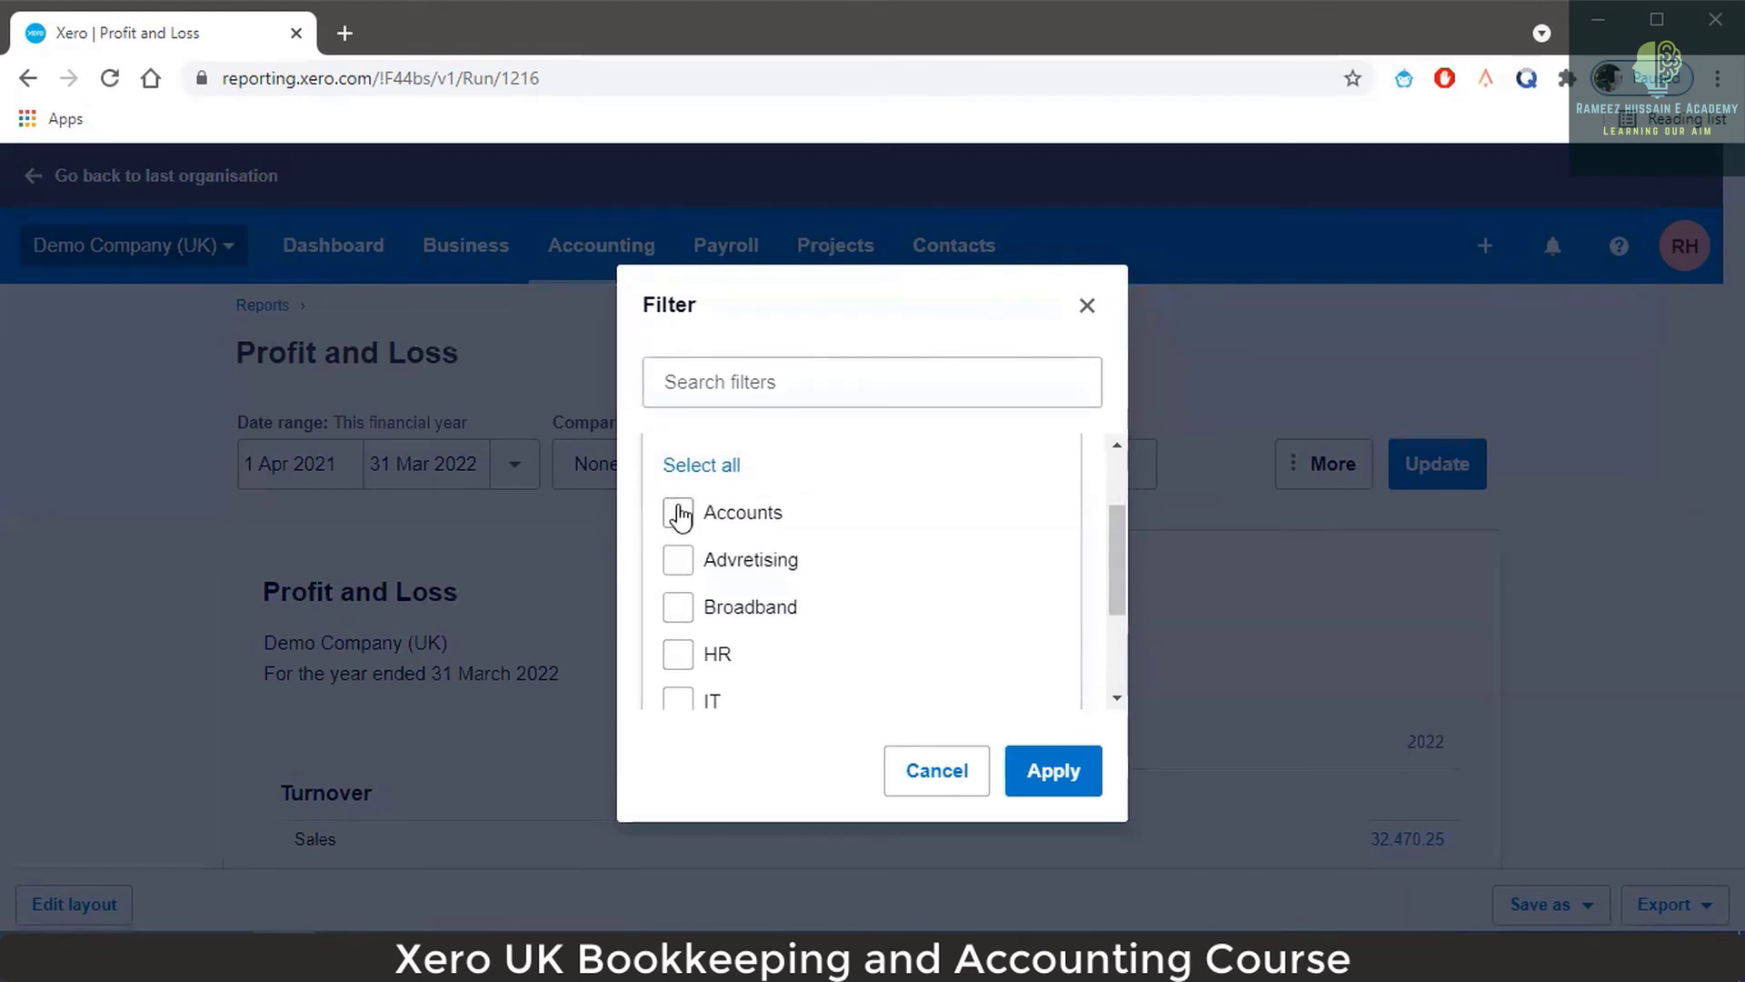
{"action": "left_click", "coordinate": [680, 514]}
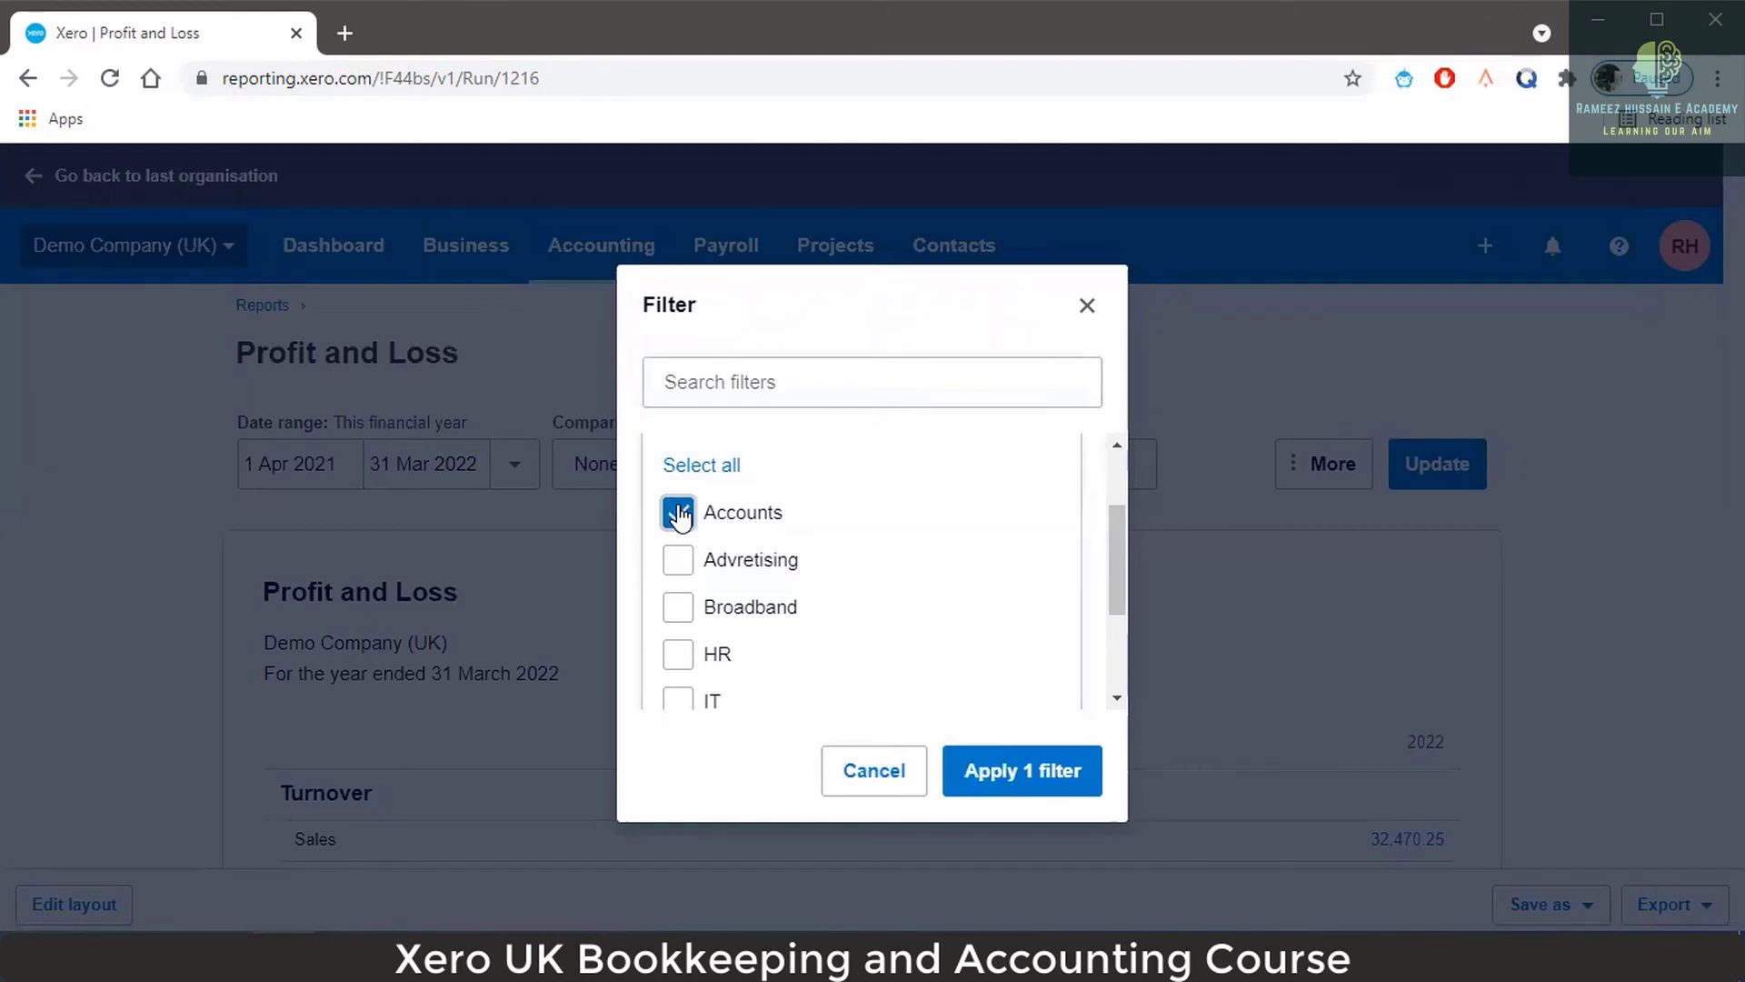
{"action": "left_click", "coordinate": [1014, 771]}
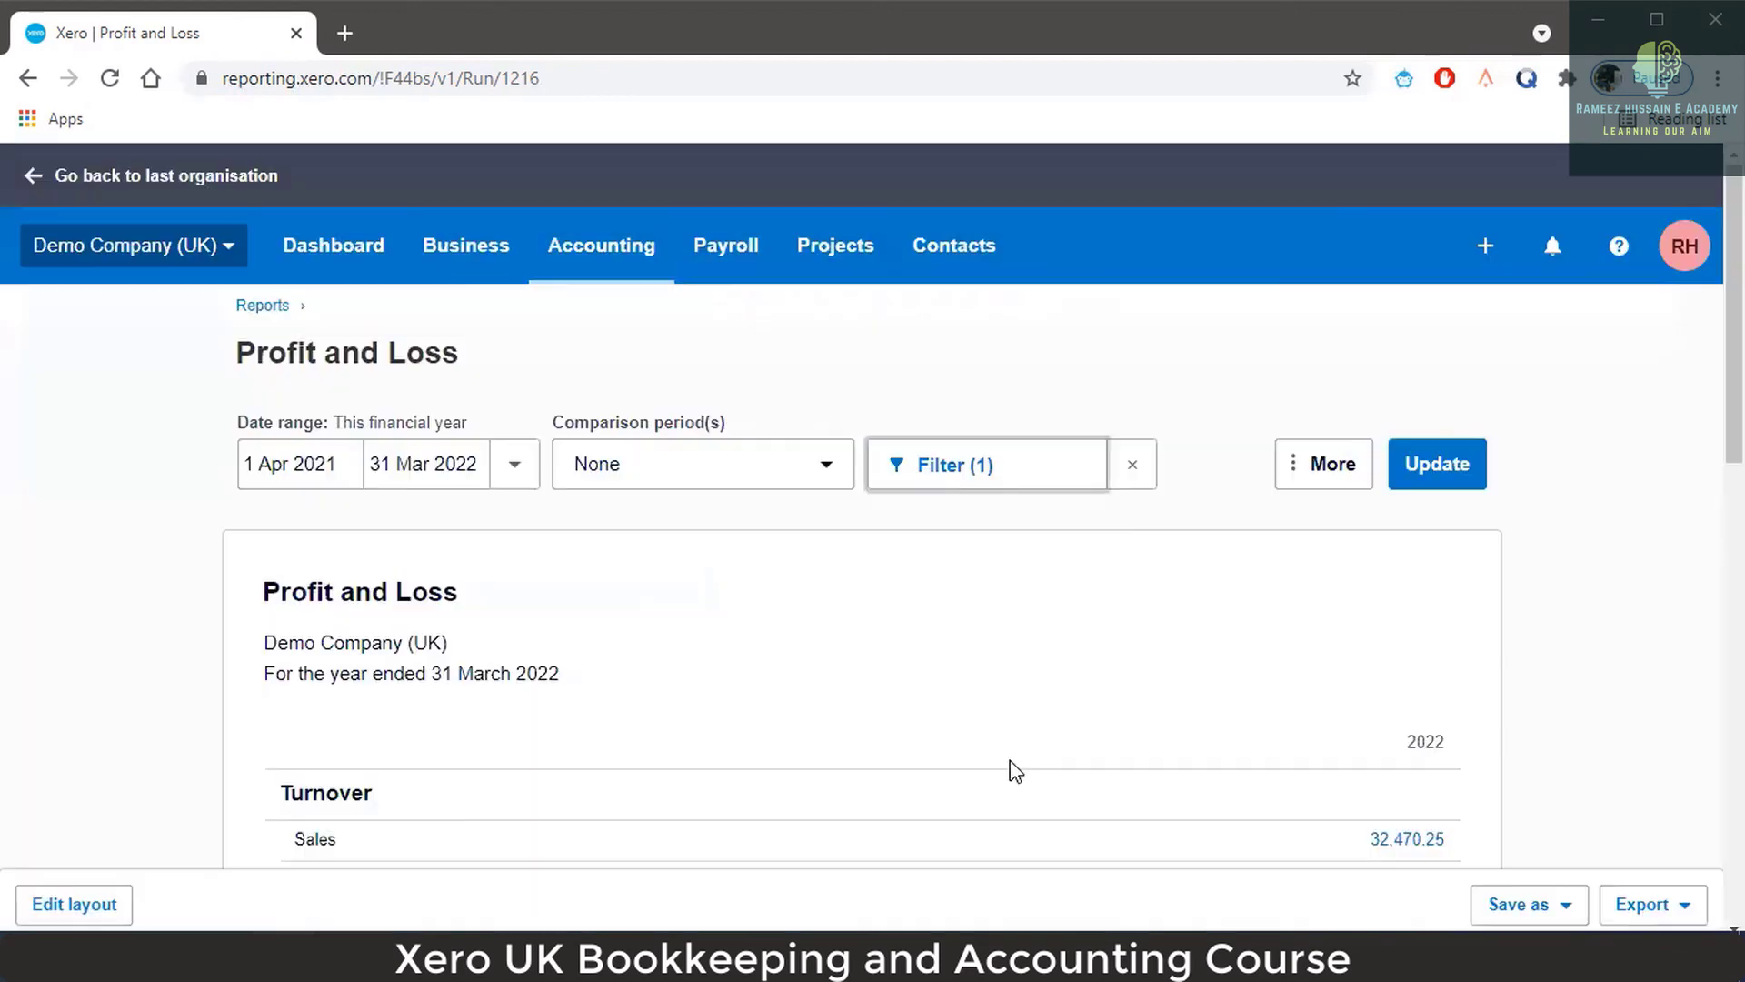
Add Region North to the filter, keep Department Accounts, and apply both filters.
{"action": "left_click", "coordinate": [1044, 485]}
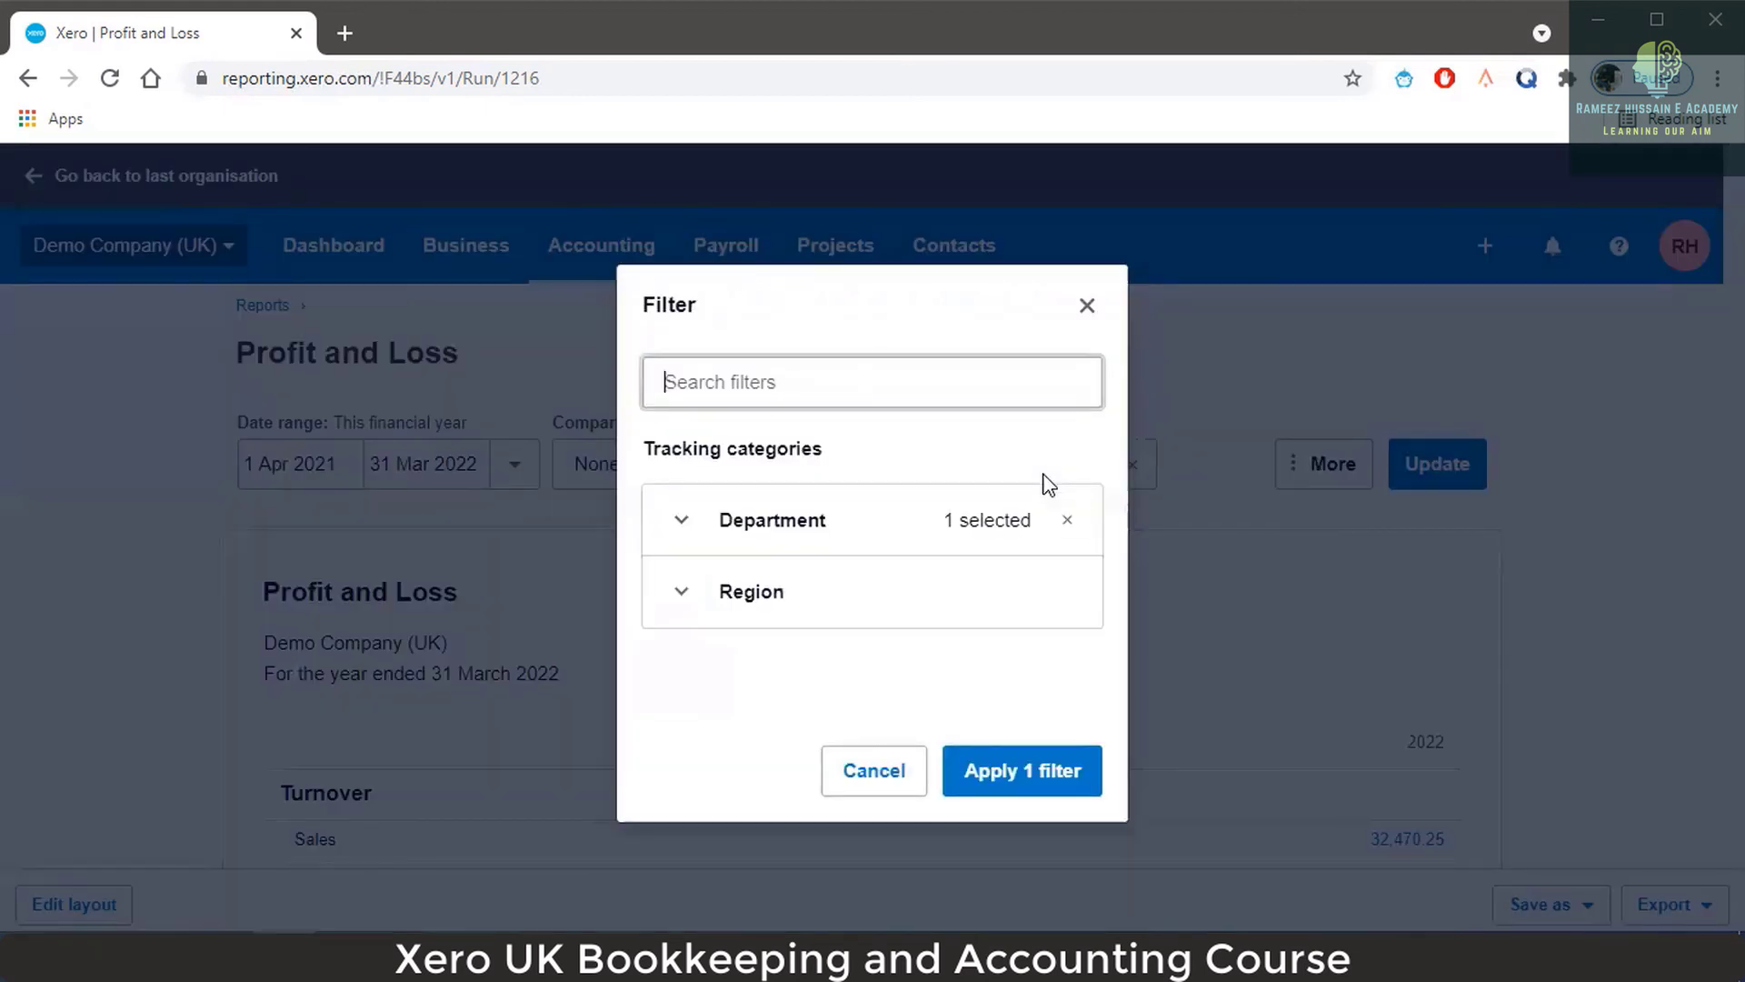
{"action": "left_click", "coordinate": [716, 595]}
{"action": "scroll", "coordinate": [904, 612], "scroll_direction": "down", "scroll_amount": 2}
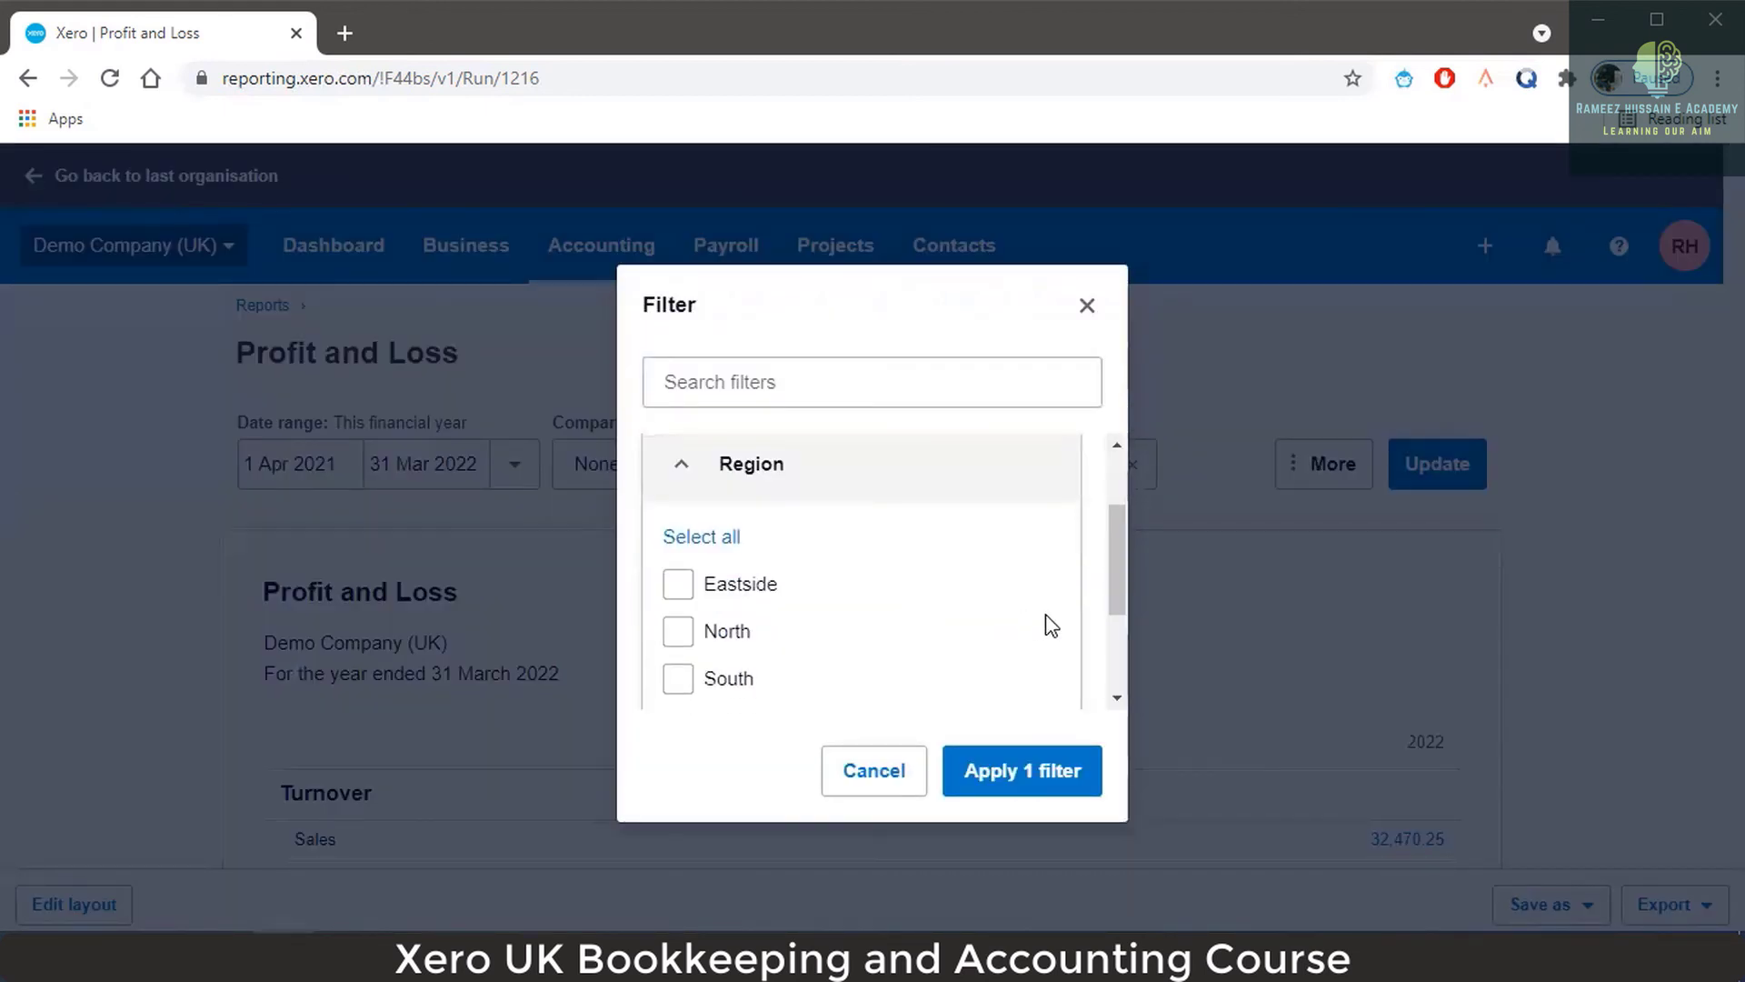
{"action": "scroll", "coordinate": [739, 603], "scroll_direction": "down", "scroll_amount": 2}
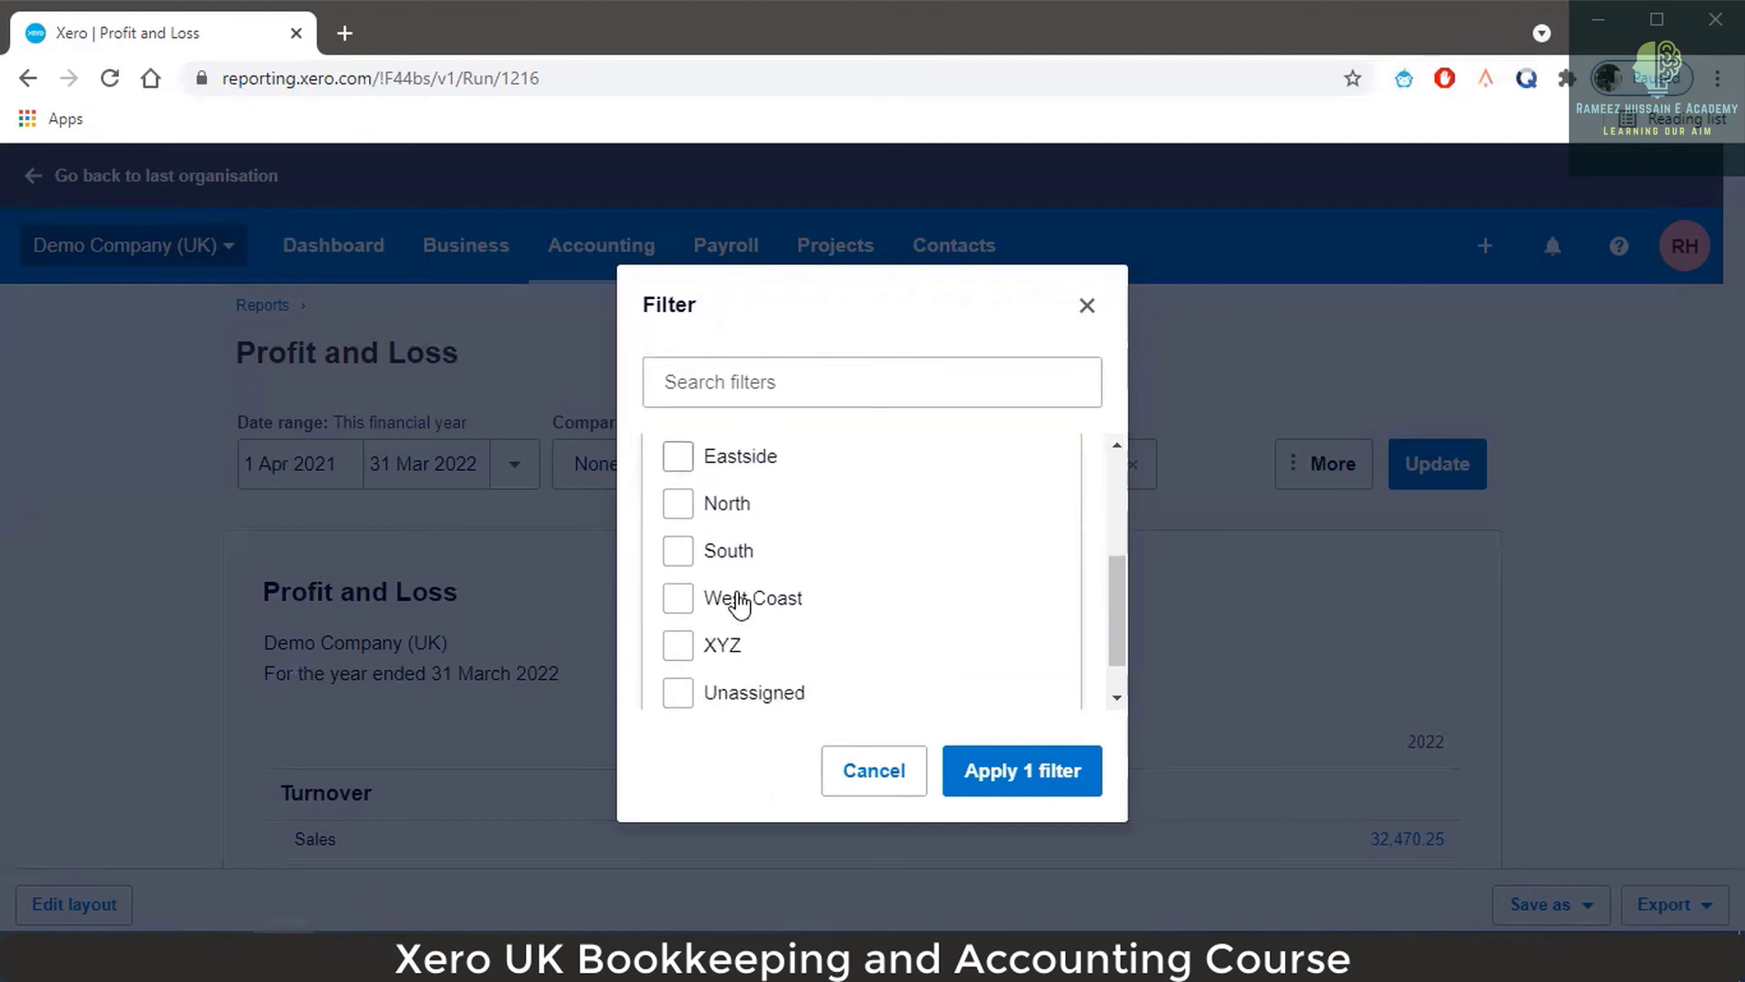
{"action": "left_click", "coordinate": [727, 511]}
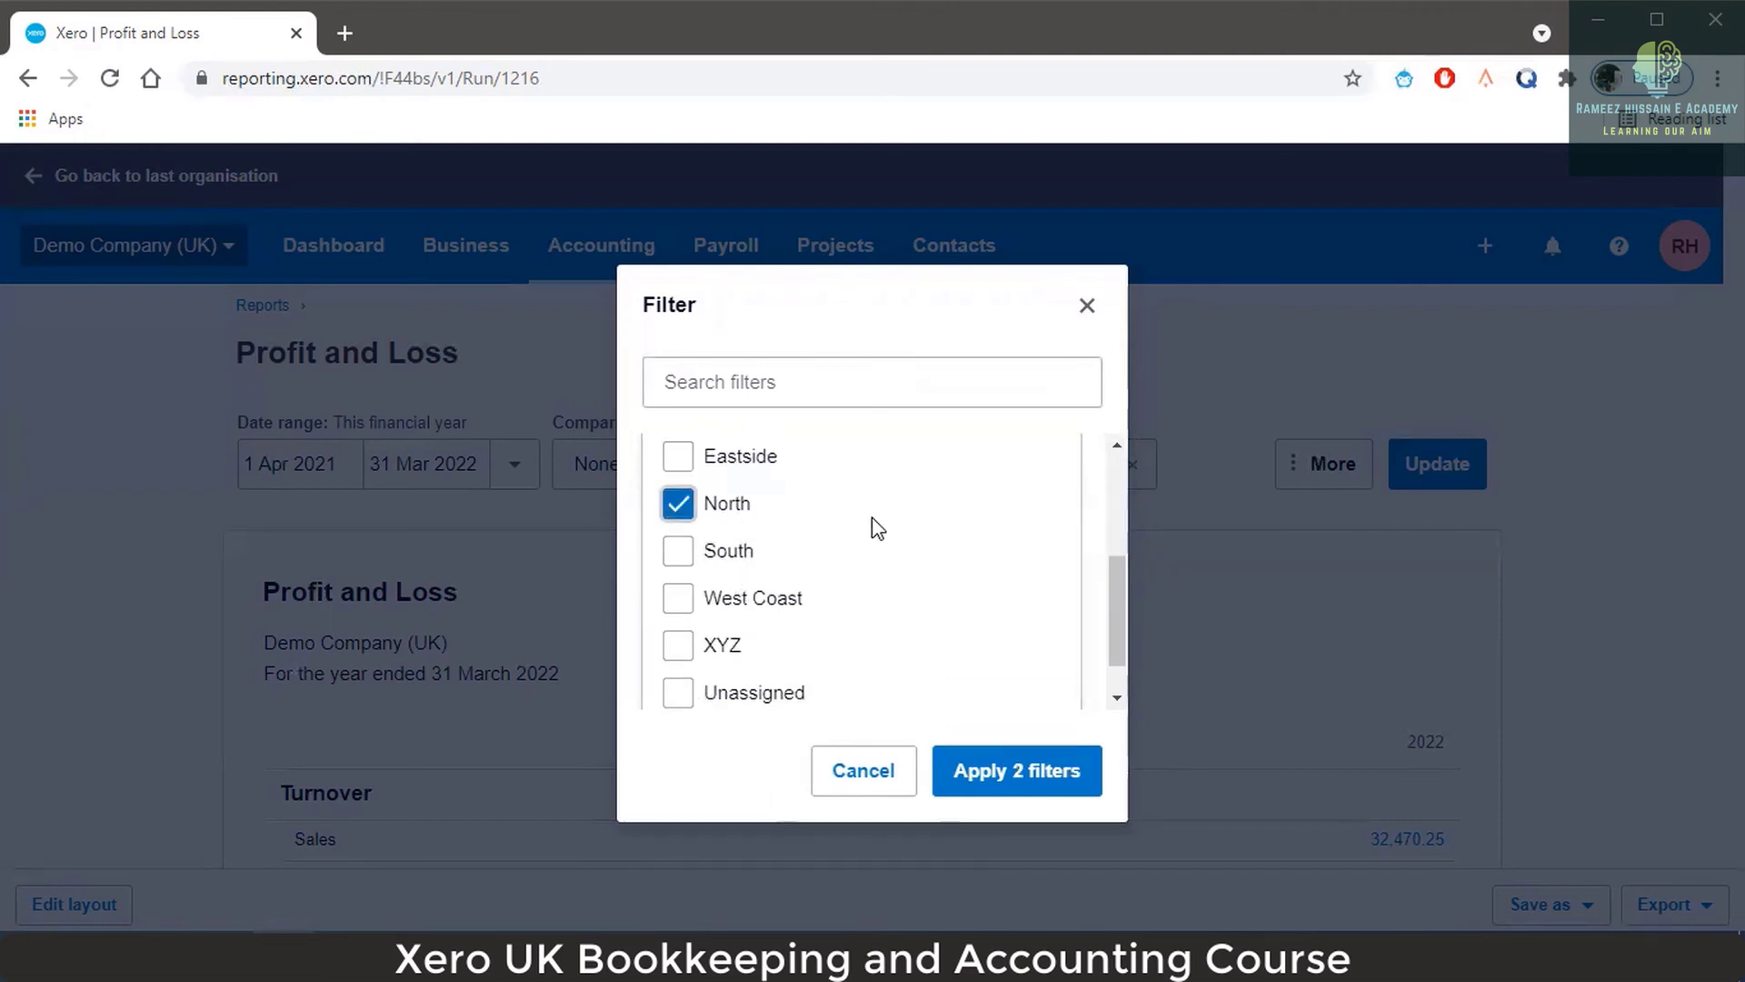
{"action": "scroll", "coordinate": [878, 527], "scroll_direction": "up", "scroll_amount": 3}
{"action": "scroll", "coordinate": [877, 527], "scroll_direction": "down", "scroll_amount": 1}
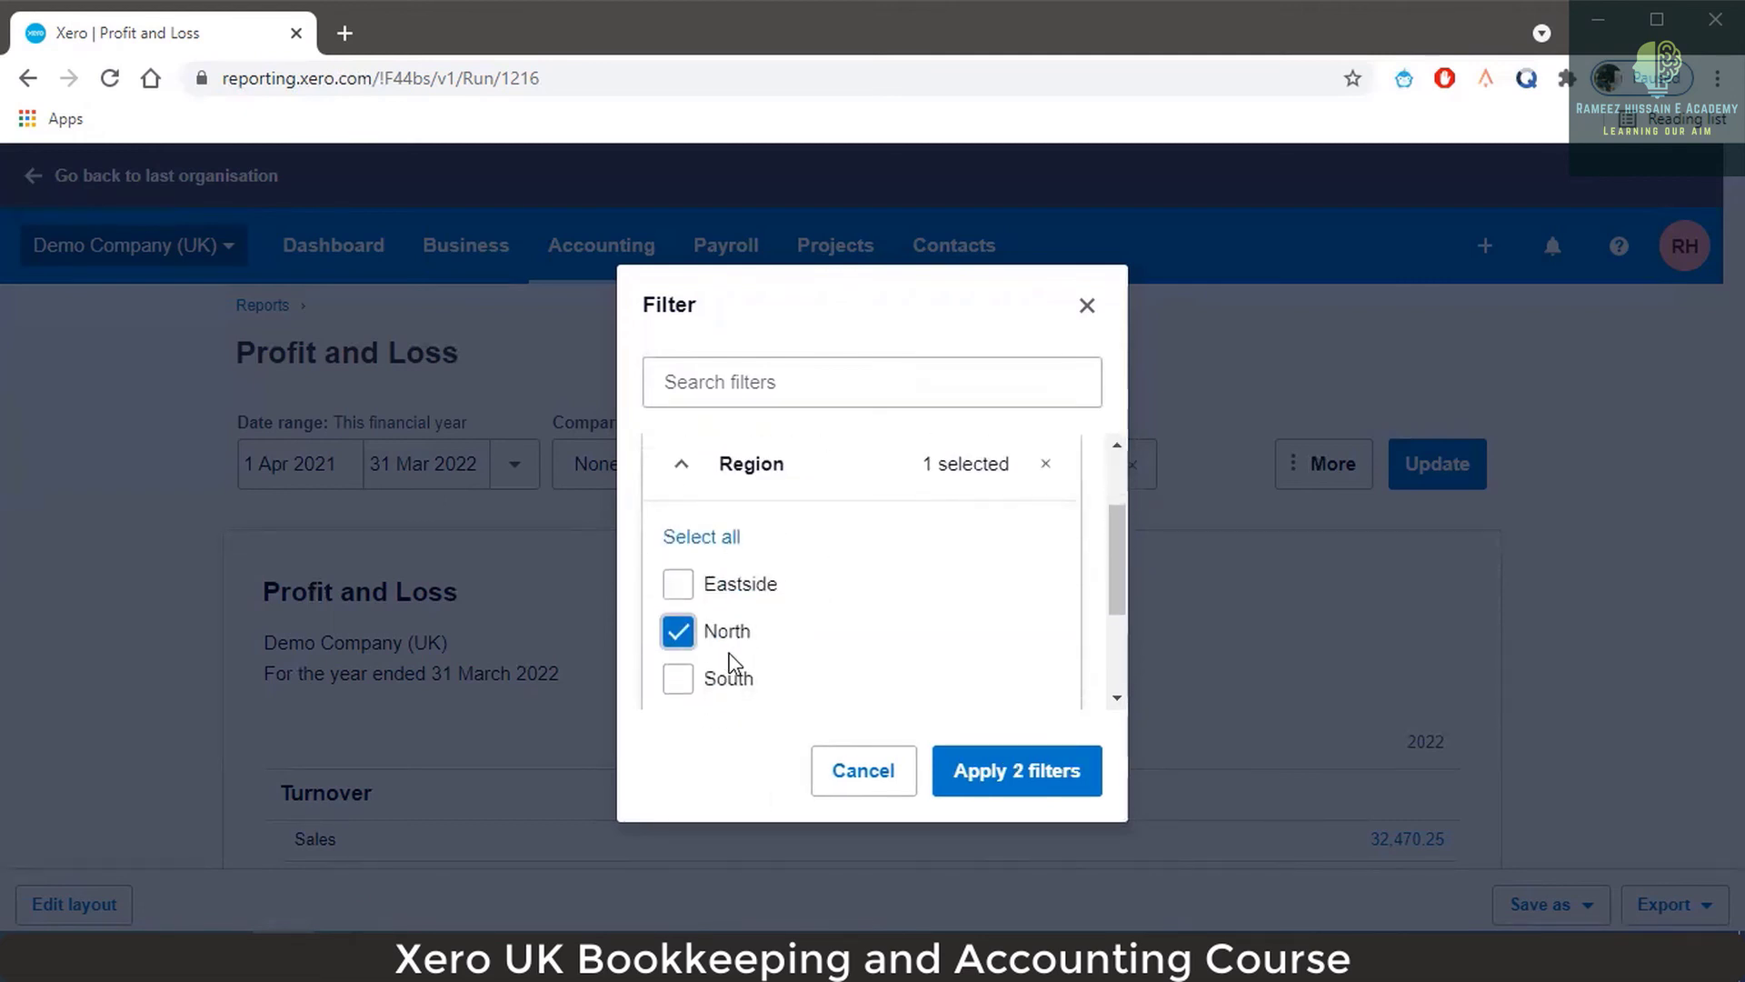
{"action": "scroll", "coordinate": [819, 600], "scroll_direction": "up", "scroll_amount": 2}
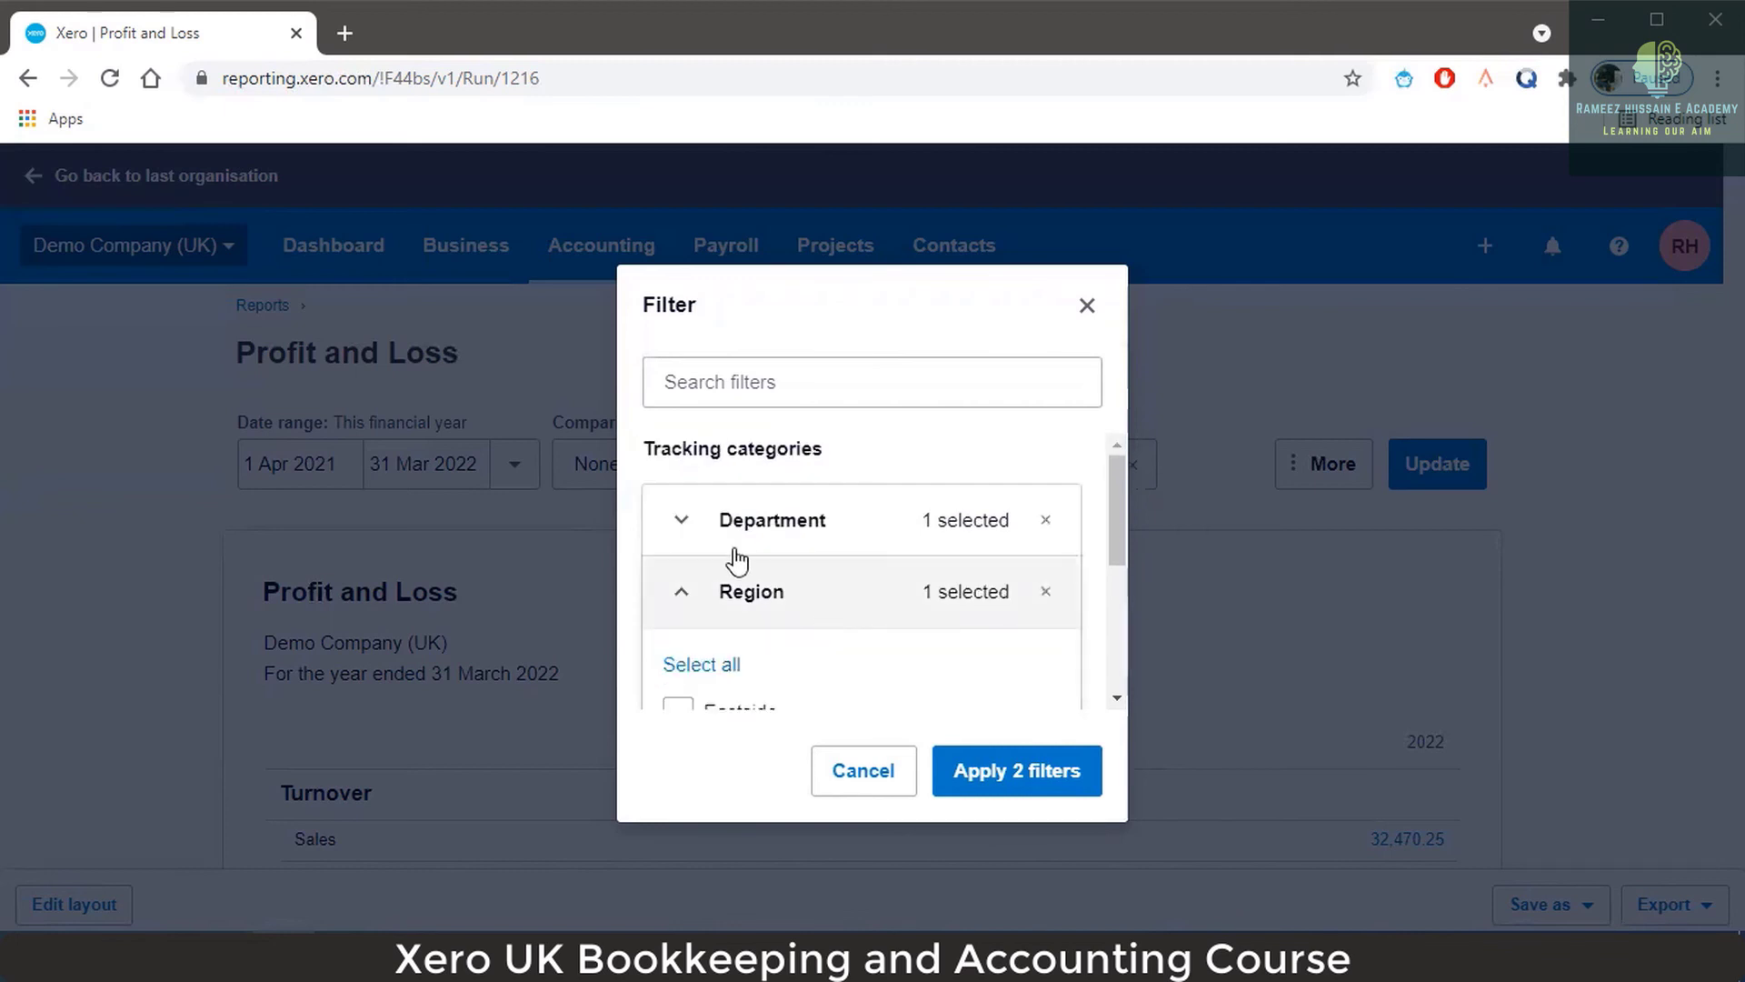
{"action": "left_click", "coordinate": [724, 544]}
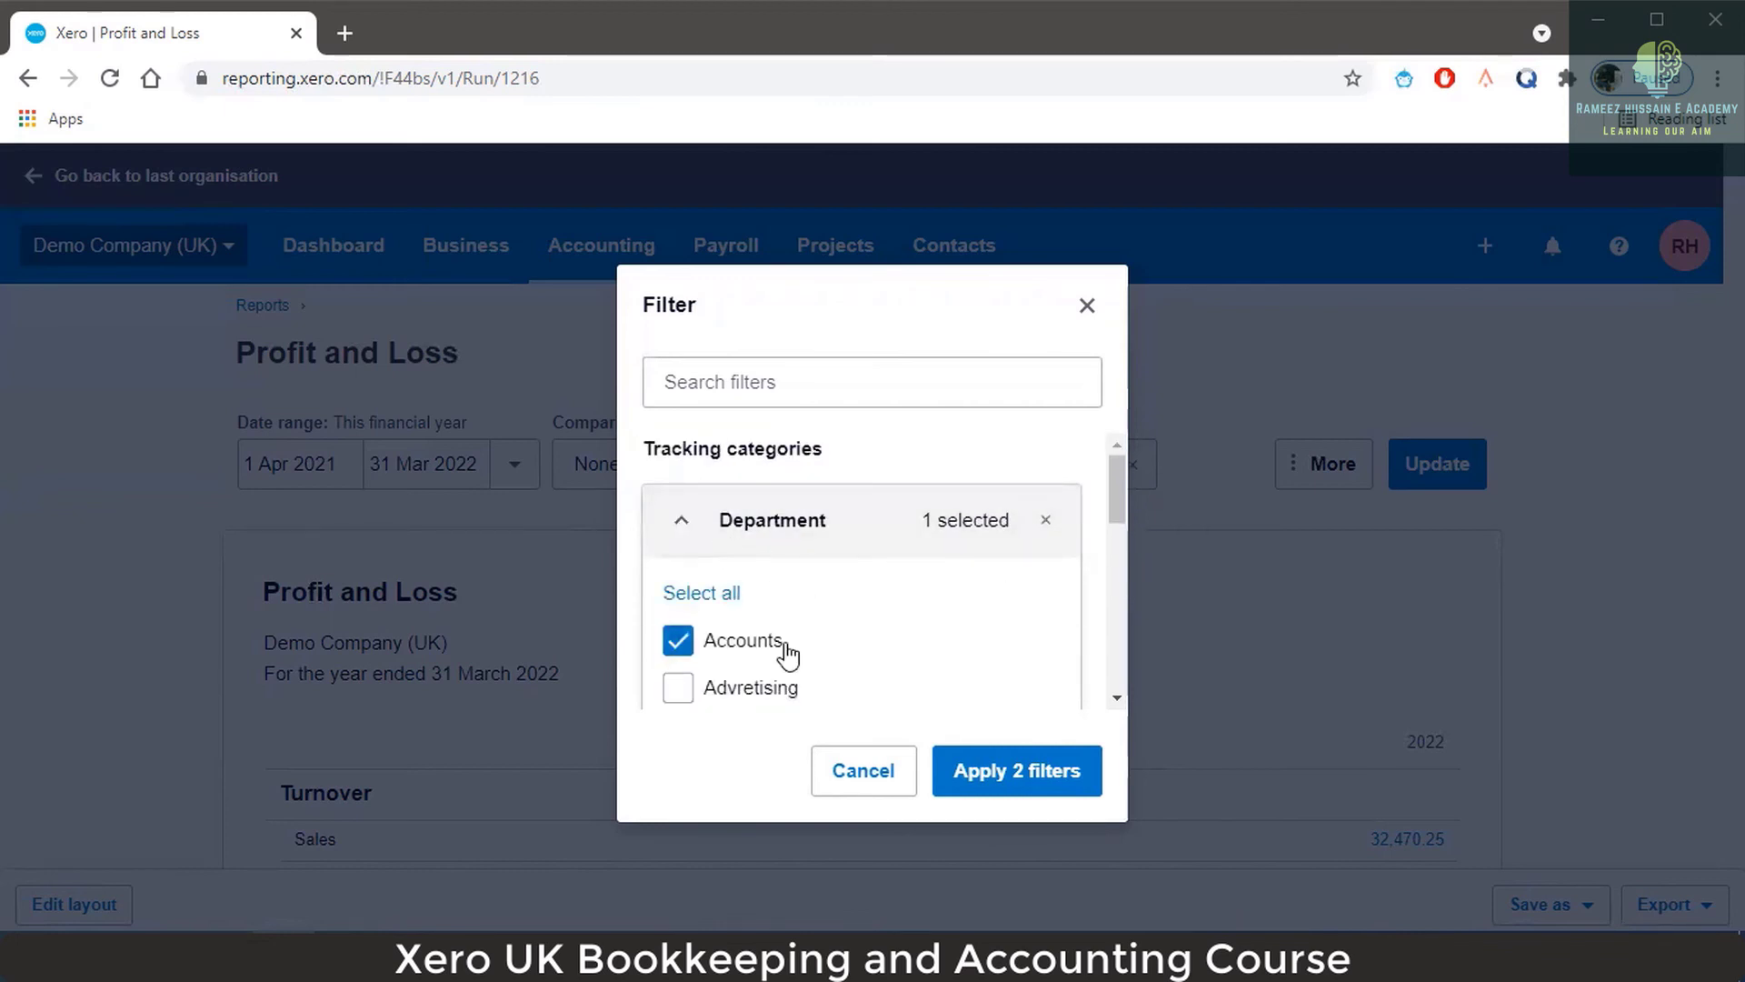
{"action": "left_click", "coordinate": [1009, 767]}
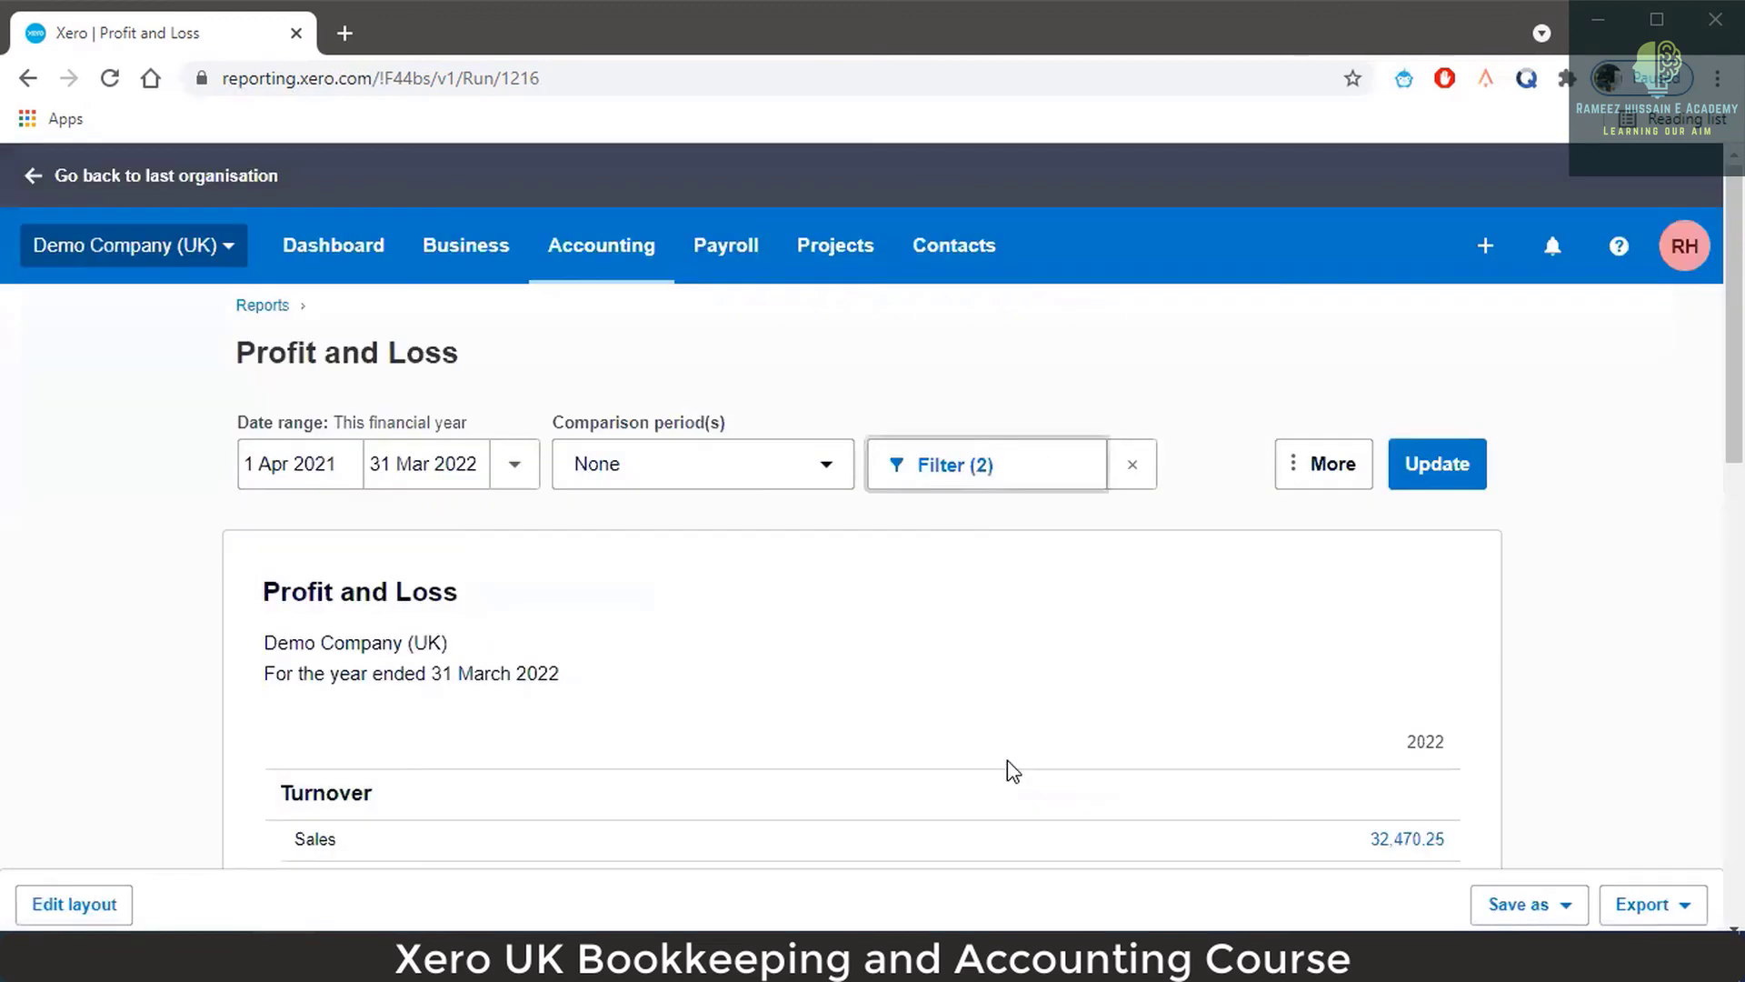
Update the report so it reads 'Department is Accounts. Region is North.' and review its empty figures.
{"action": "left_click", "coordinate": [1457, 469]}
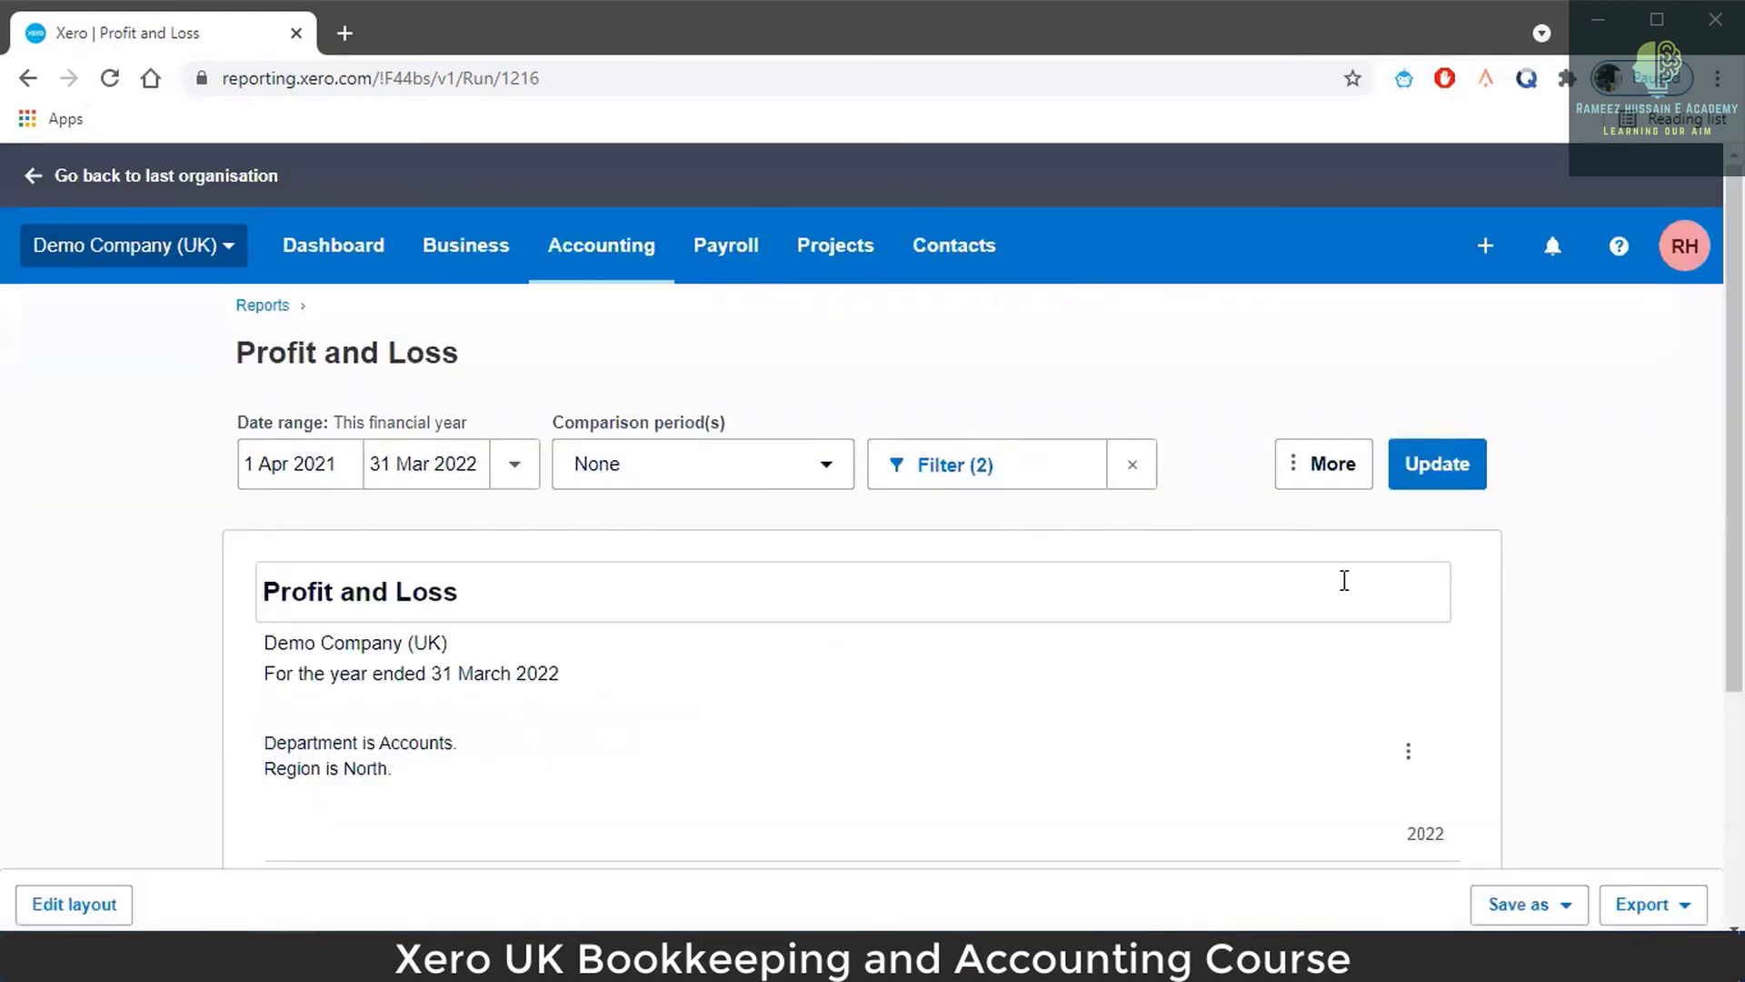
{"action": "scroll", "coordinate": [1345, 581], "scroll_direction": "down", "scroll_amount": 3}
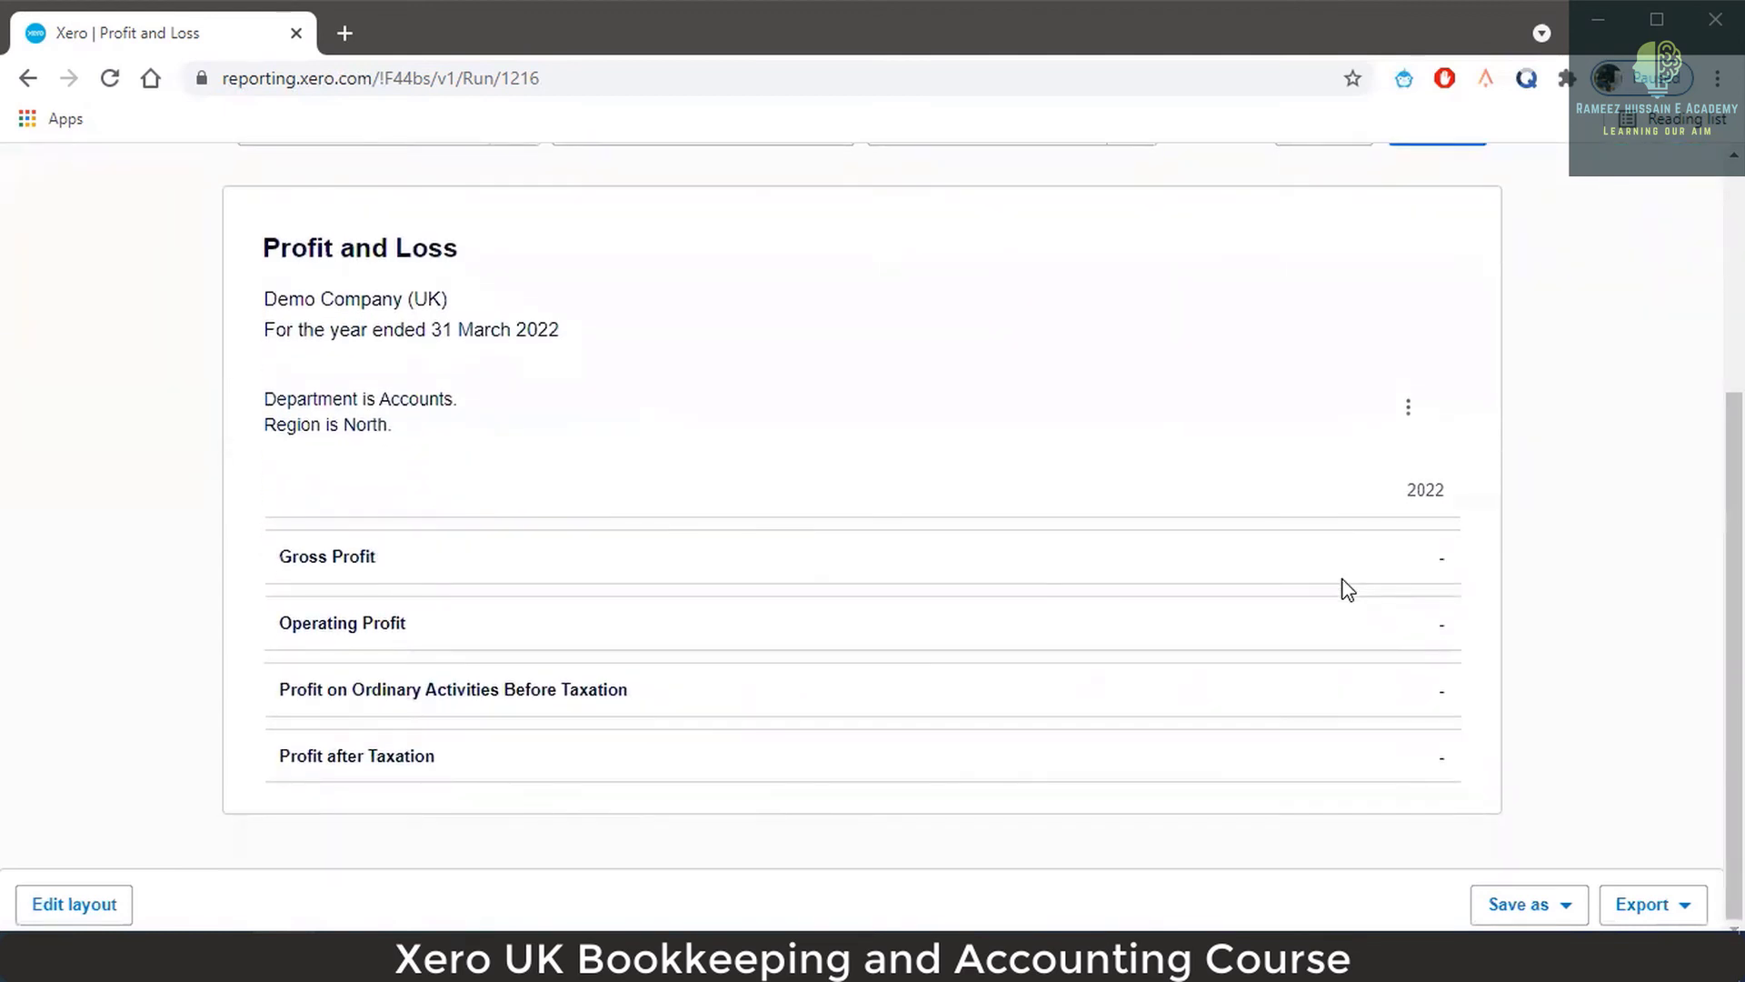
{"action": "scroll", "coordinate": [1346, 589], "scroll_direction": "up", "scroll_amount": 1}
{"action": "scroll", "coordinate": [1347, 589], "scroll_direction": "down", "scroll_amount": 1}
{"action": "scroll", "coordinate": [1385, 532], "scroll_direction": "up", "scroll_amount": 2}
{"action": "scroll", "coordinate": [1390, 548], "scroll_direction": "down", "scroll_amount": 2}
{"action": "scroll", "coordinate": [1388, 542], "scroll_direction": "up", "scroll_amount": 4}
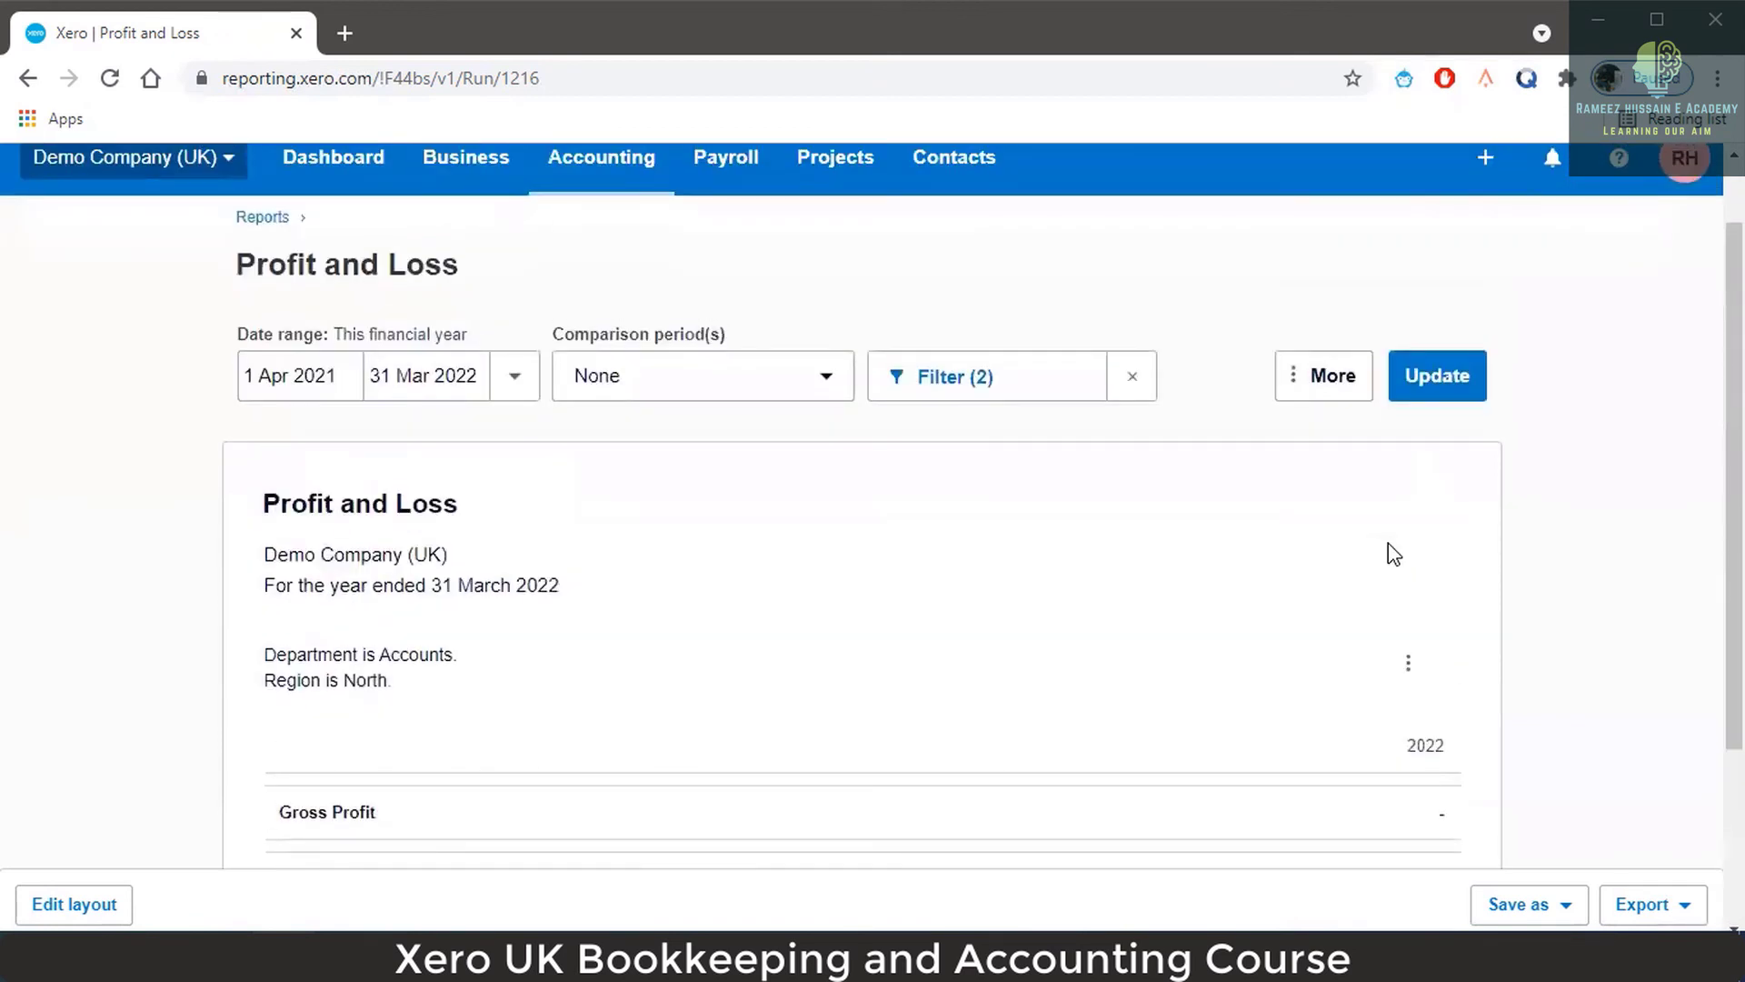
{"action": "scroll", "coordinate": [1364, 554], "scroll_direction": "down", "scroll_amount": 1}
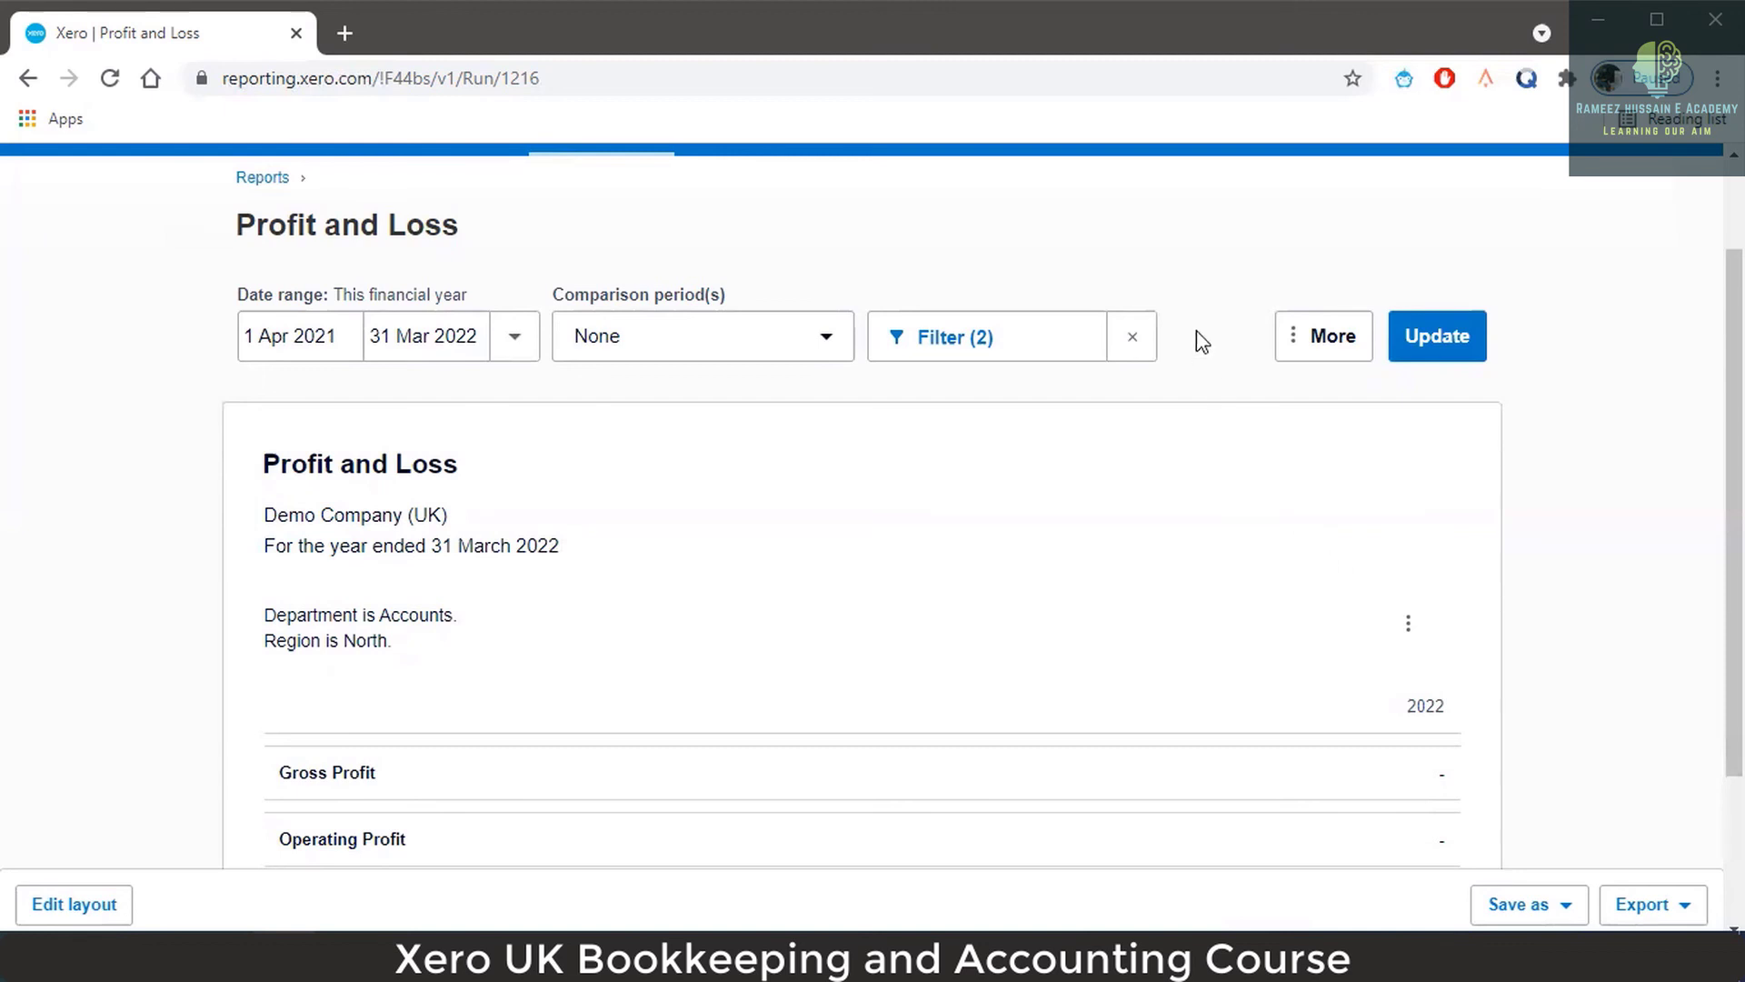
{"action": "scroll", "coordinate": [1421, 718], "scroll_direction": "down", "scroll_amount": 1}
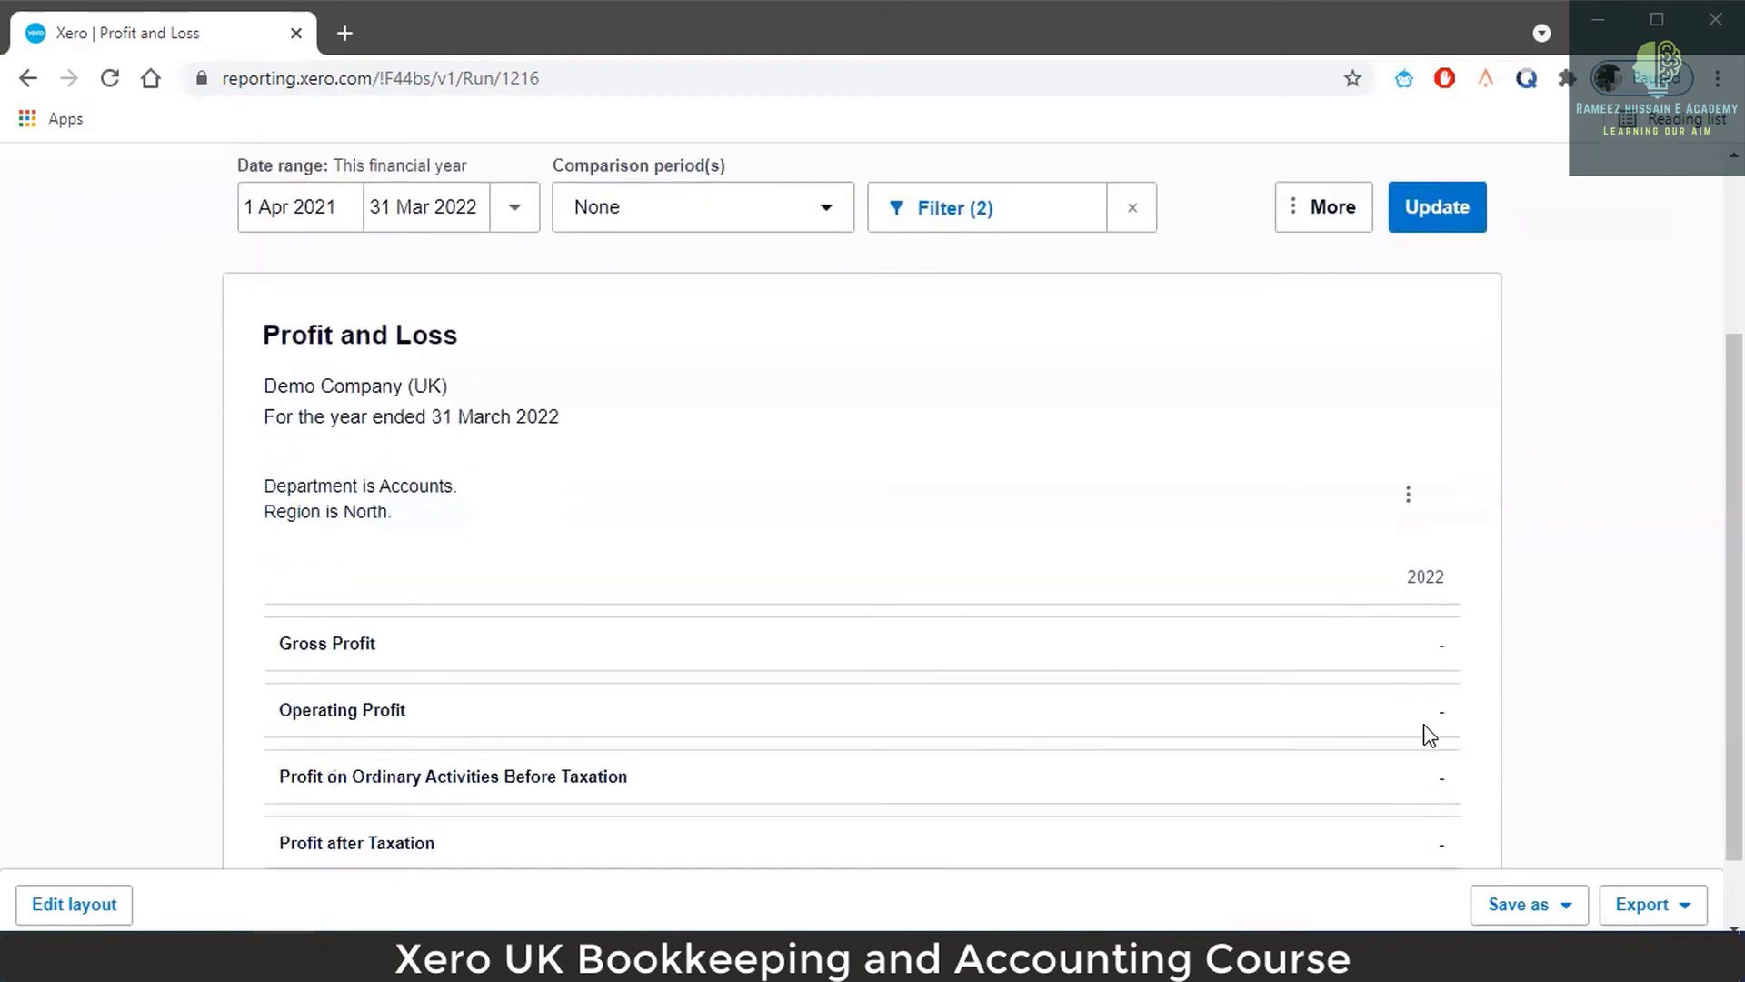
{"action": "scroll", "coordinate": [1423, 725], "scroll_direction": "up", "scroll_amount": 1}
{"action": "scroll", "coordinate": [1426, 729], "scroll_direction": "down", "scroll_amount": 2}
{"action": "scroll", "coordinate": [1429, 733], "scroll_direction": "up", "scroll_amount": 3}
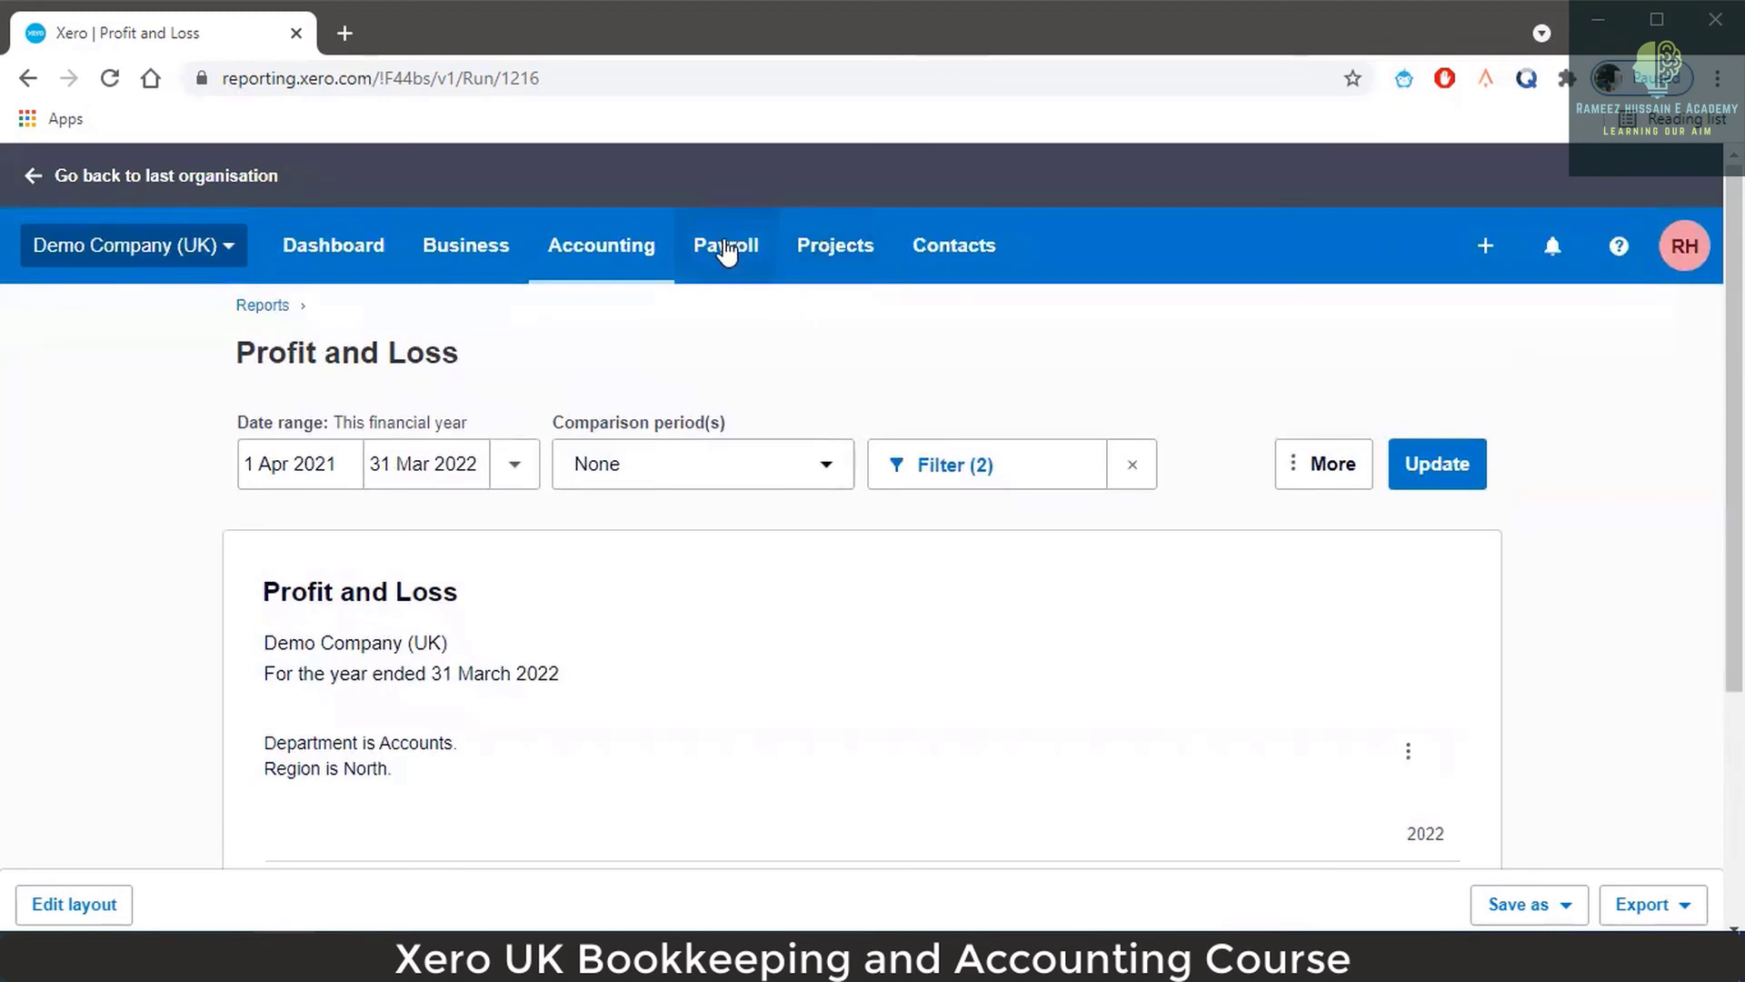
{"action": "left_click", "coordinate": [725, 249]}
Open Bayside Club's invoice INV-0038 (total 234.00) from the Business > Invoices list.
{"action": "left_click", "coordinate": [626, 256]}
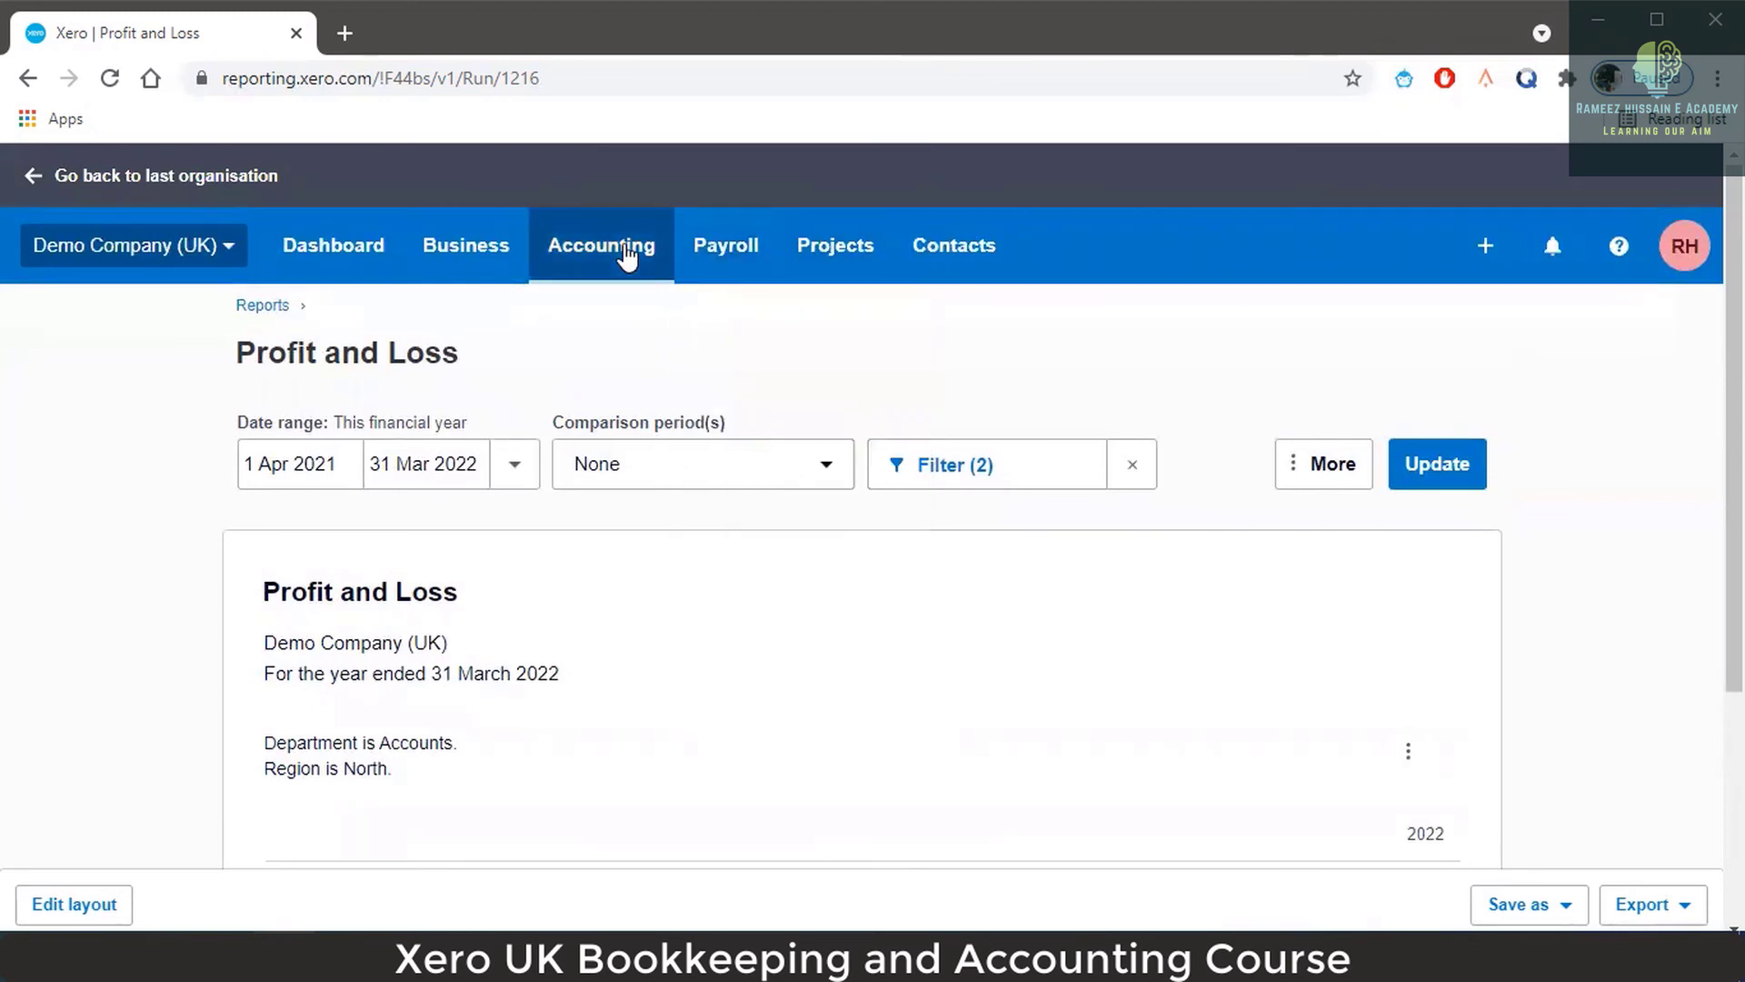
{"action": "left_click", "coordinate": [517, 257]}
{"action": "left_click", "coordinate": [507, 462]}
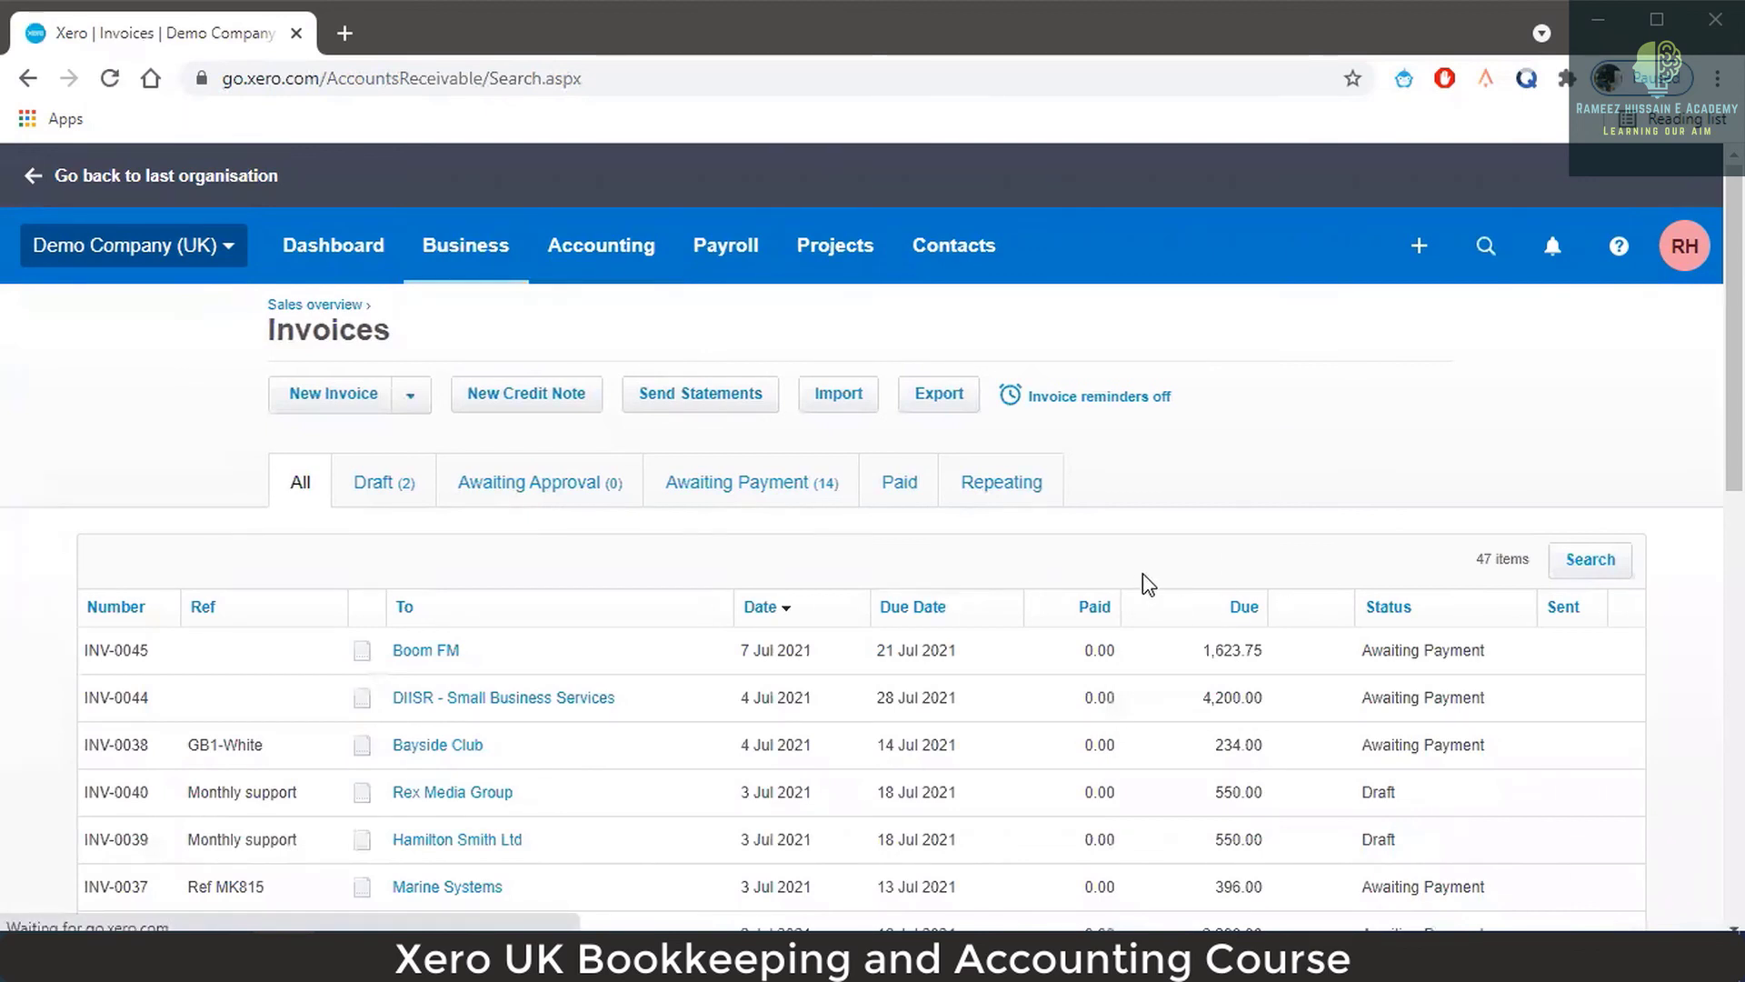
{"action": "scroll", "coordinate": [1000, 605], "scroll_direction": "down", "scroll_amount": 1}
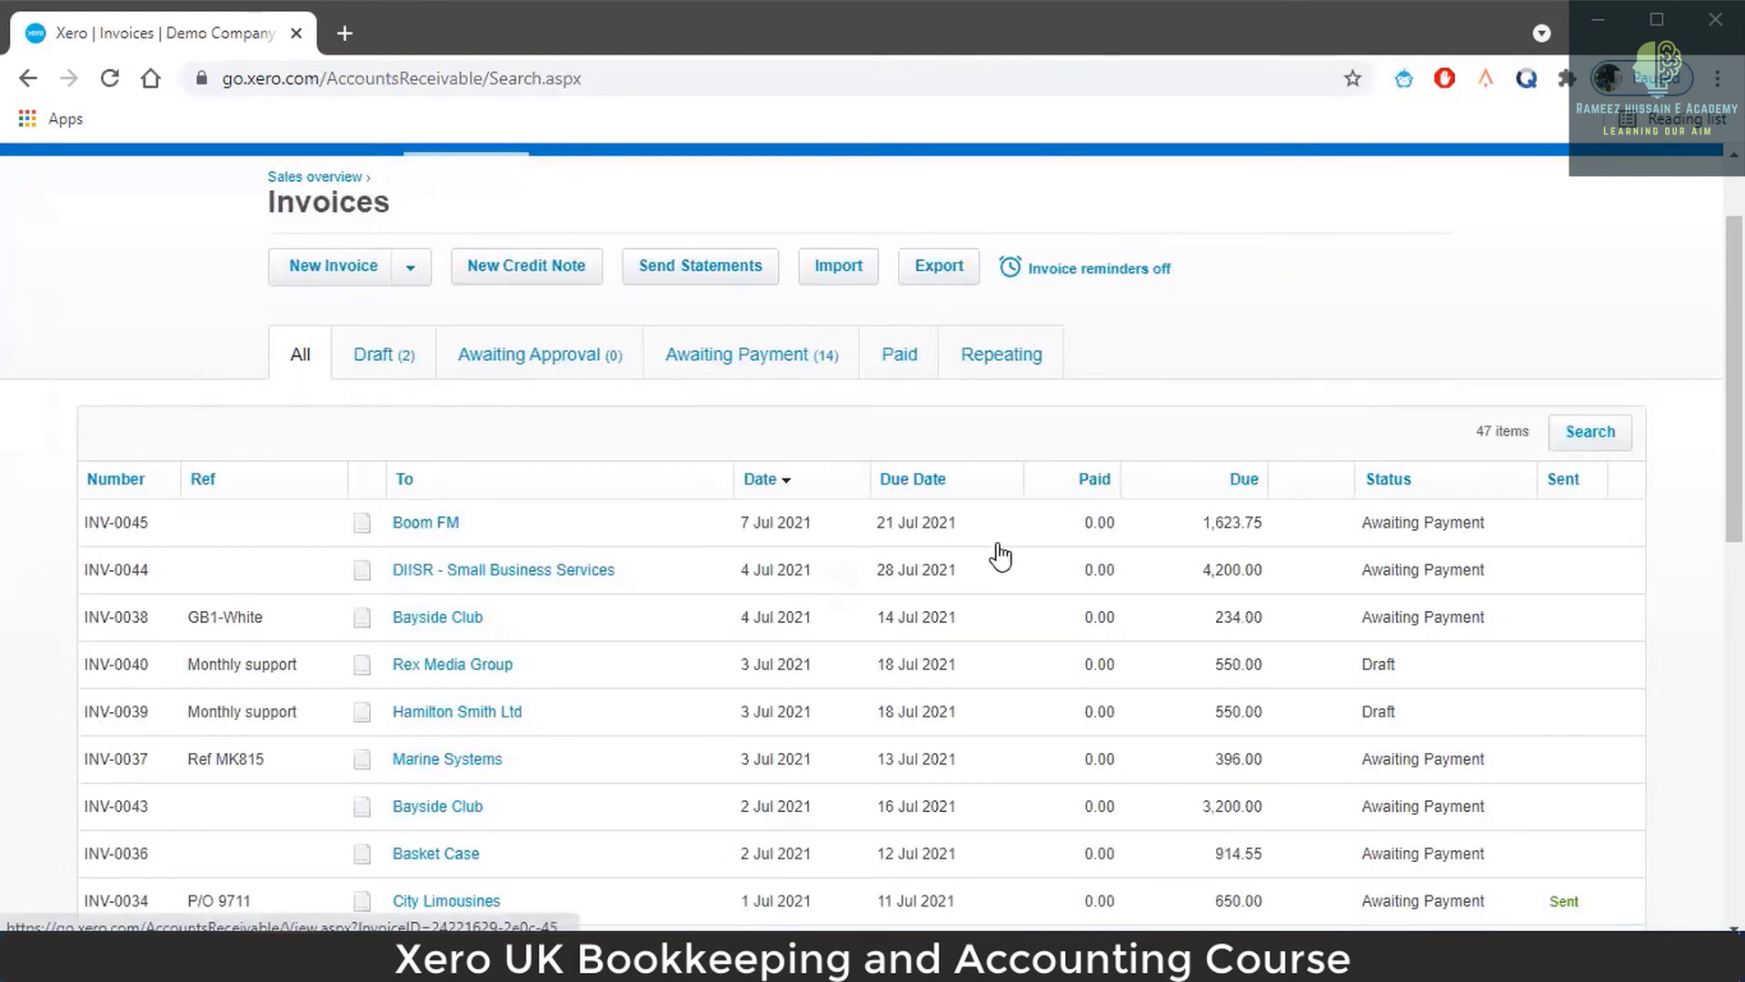
{"action": "left_click", "coordinate": [464, 625]}
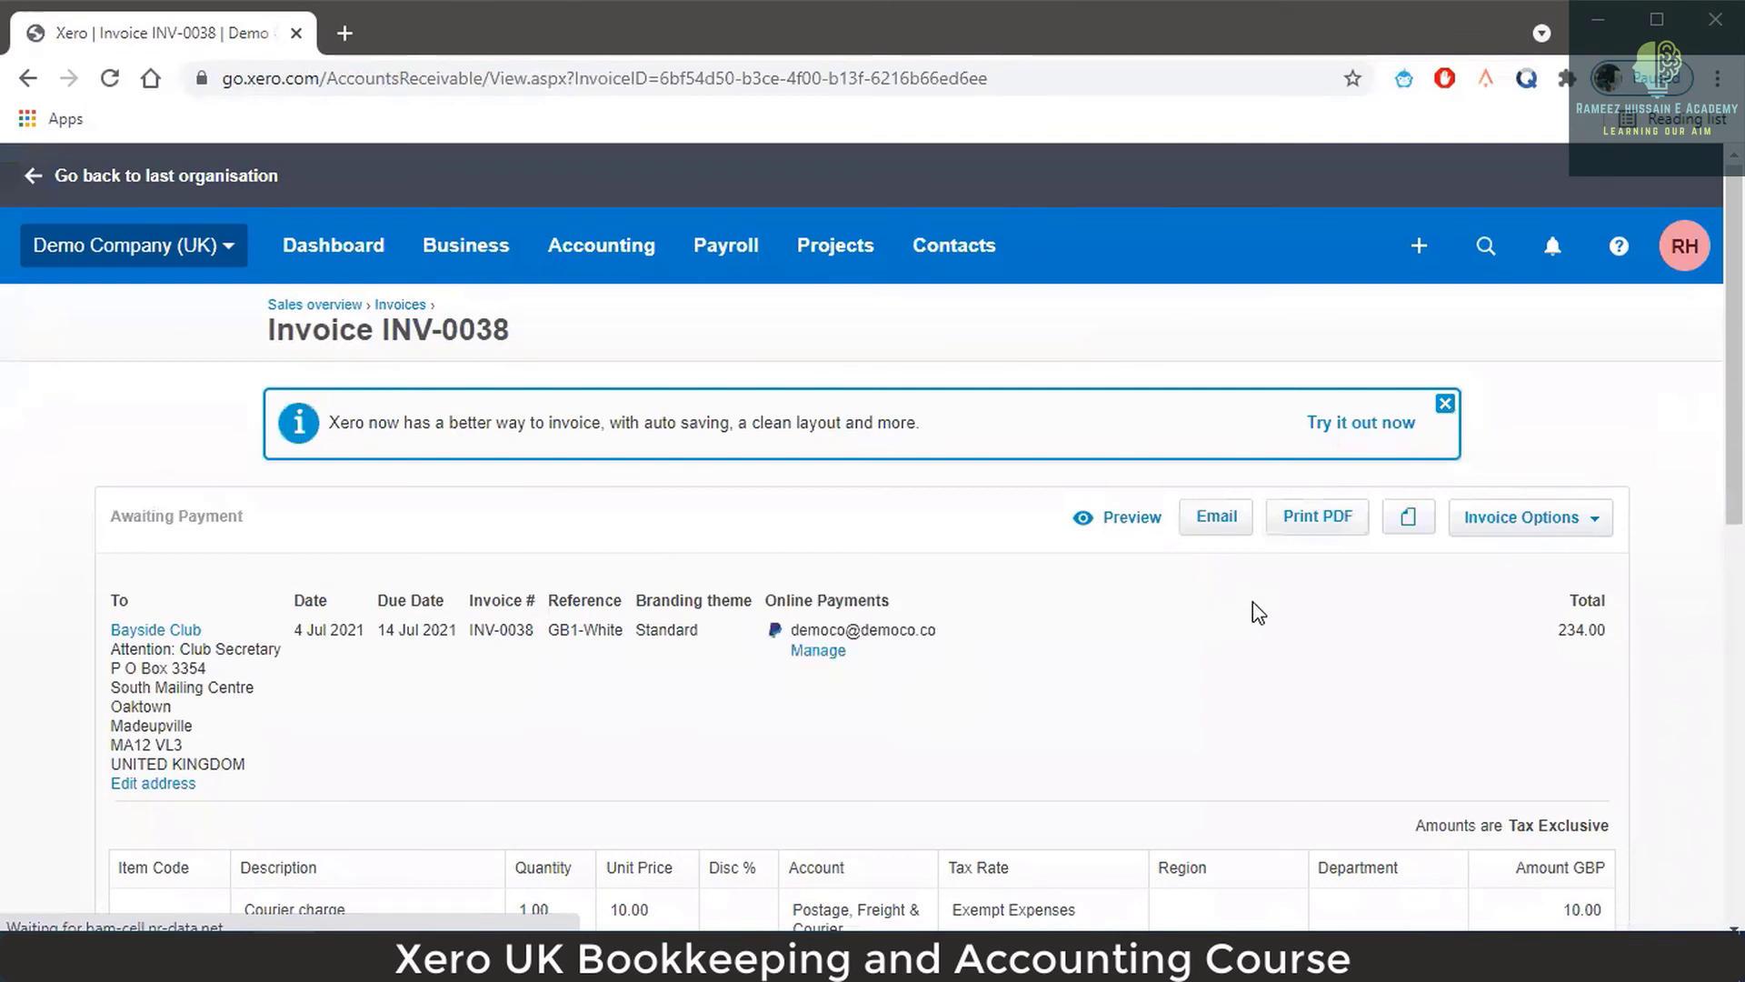
{"action": "scroll", "coordinate": [1503, 542], "scroll_direction": "down", "scroll_amount": 4}
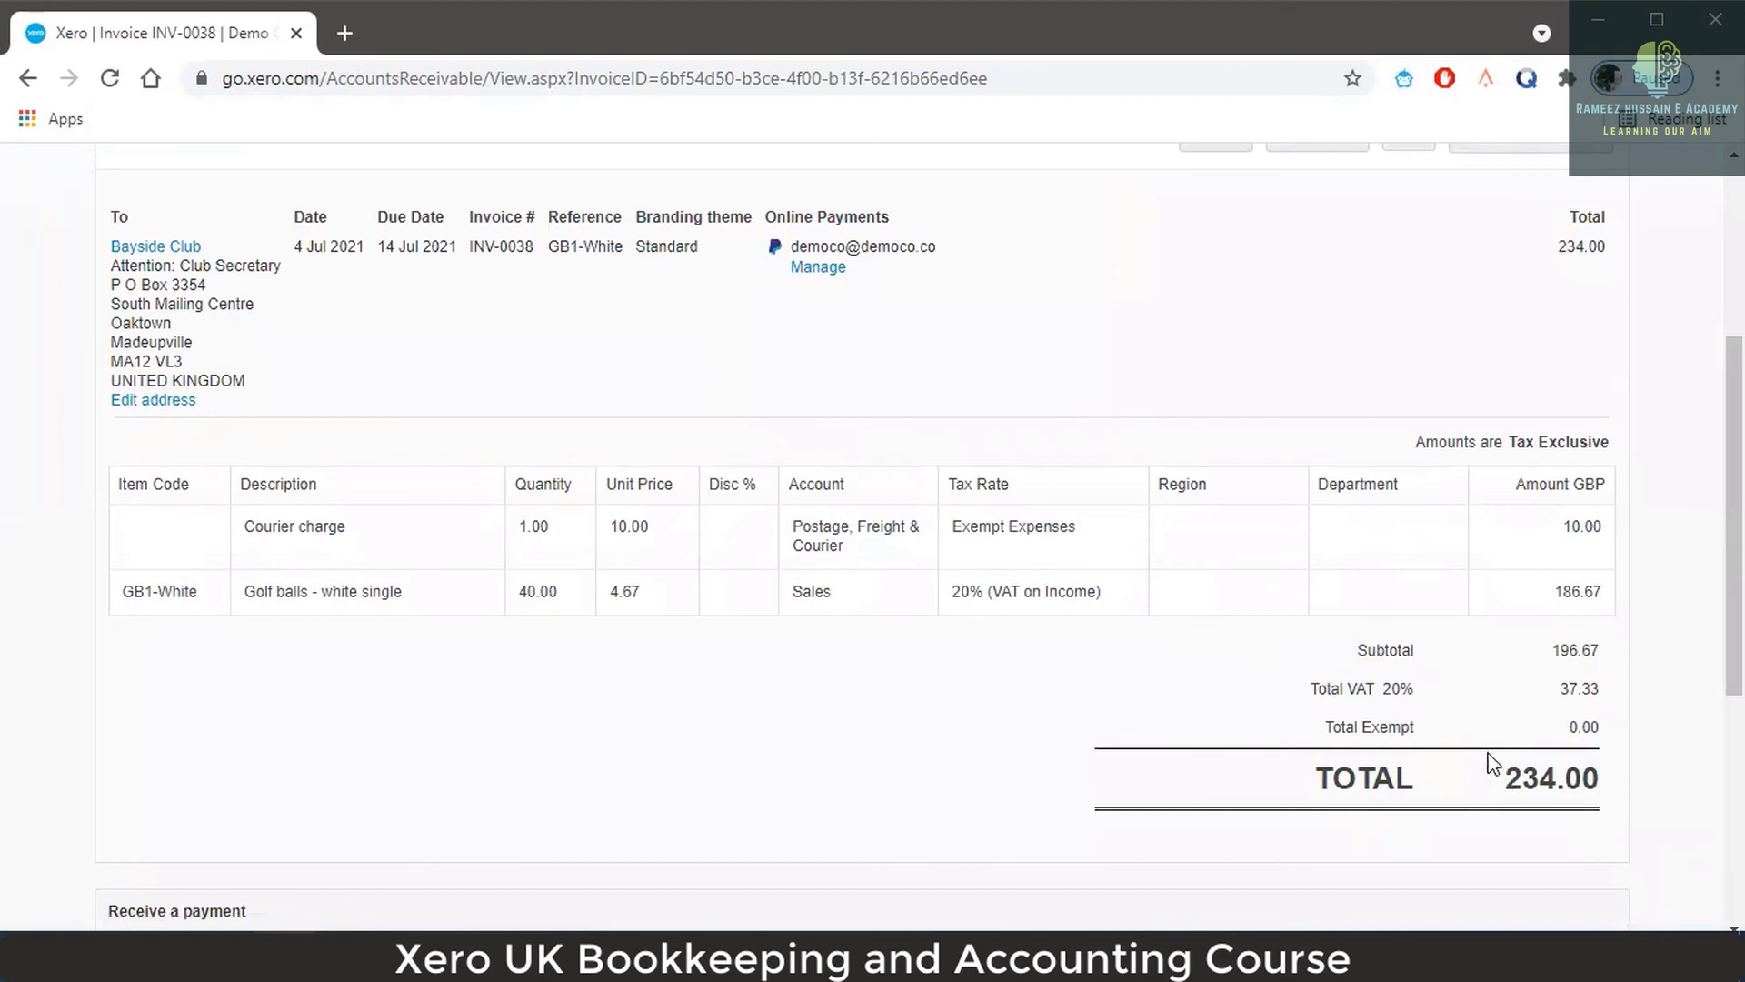
{"action": "scroll", "coordinate": [1457, 641], "scroll_direction": "up", "scroll_amount": 3}
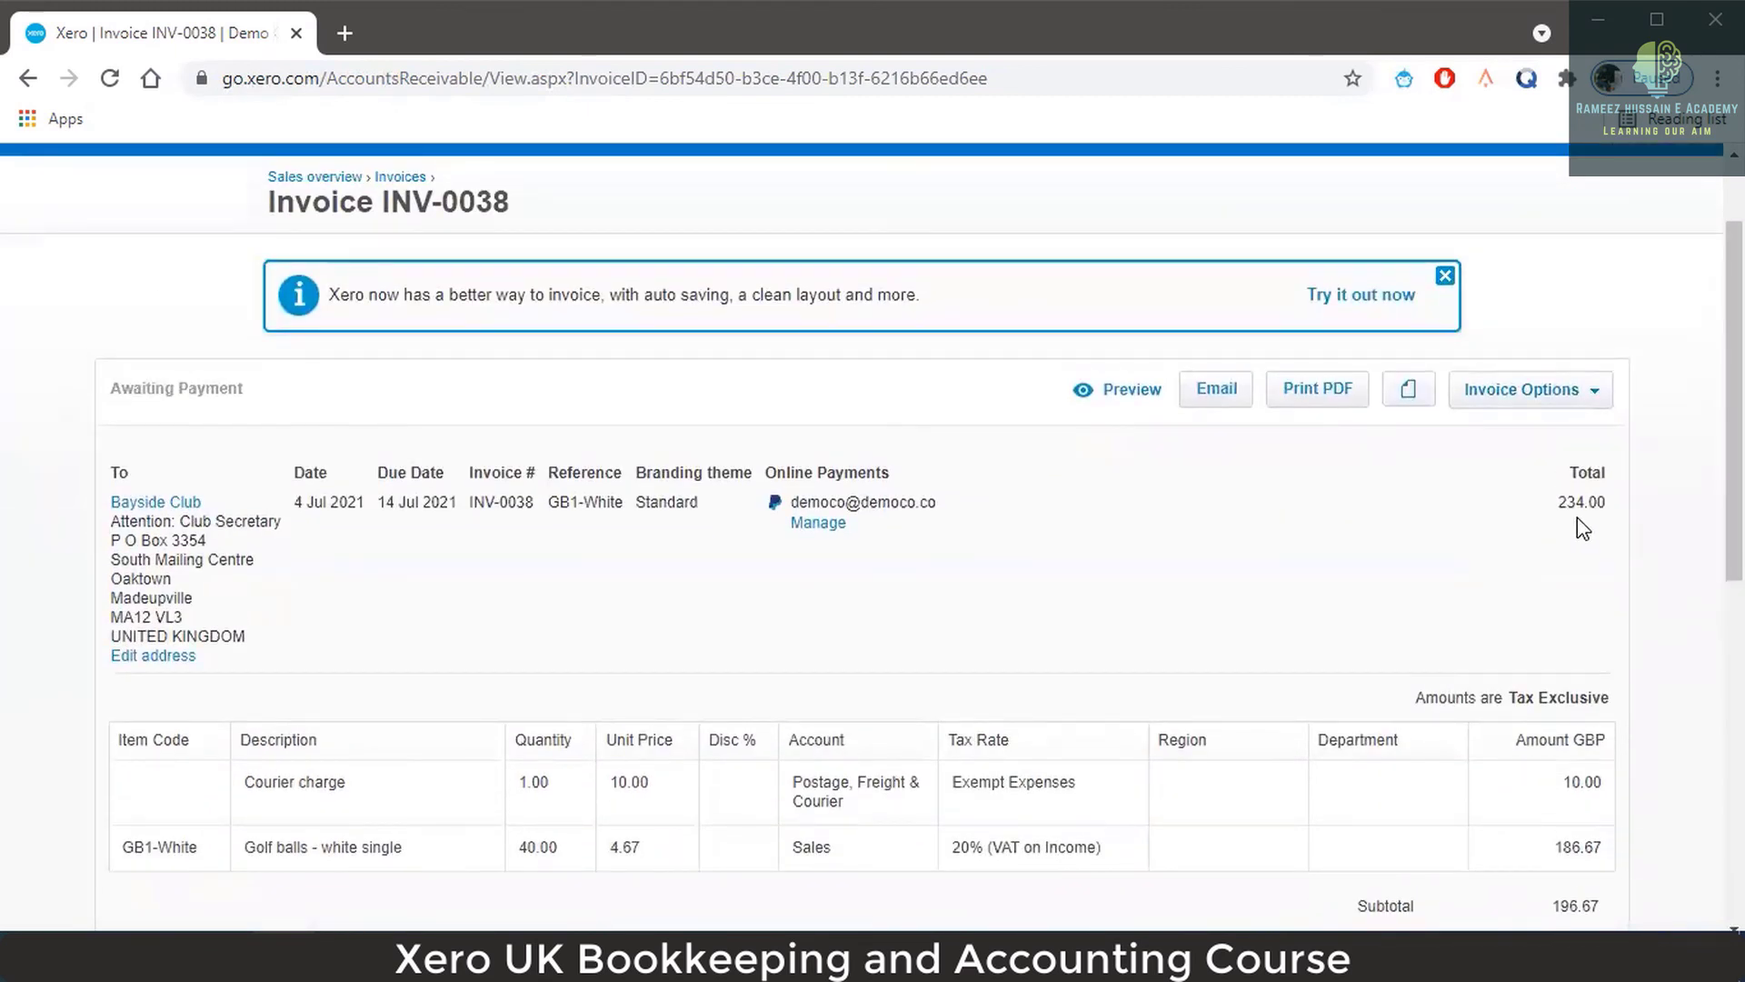
{"action": "left_click", "coordinate": [1133, 391]}
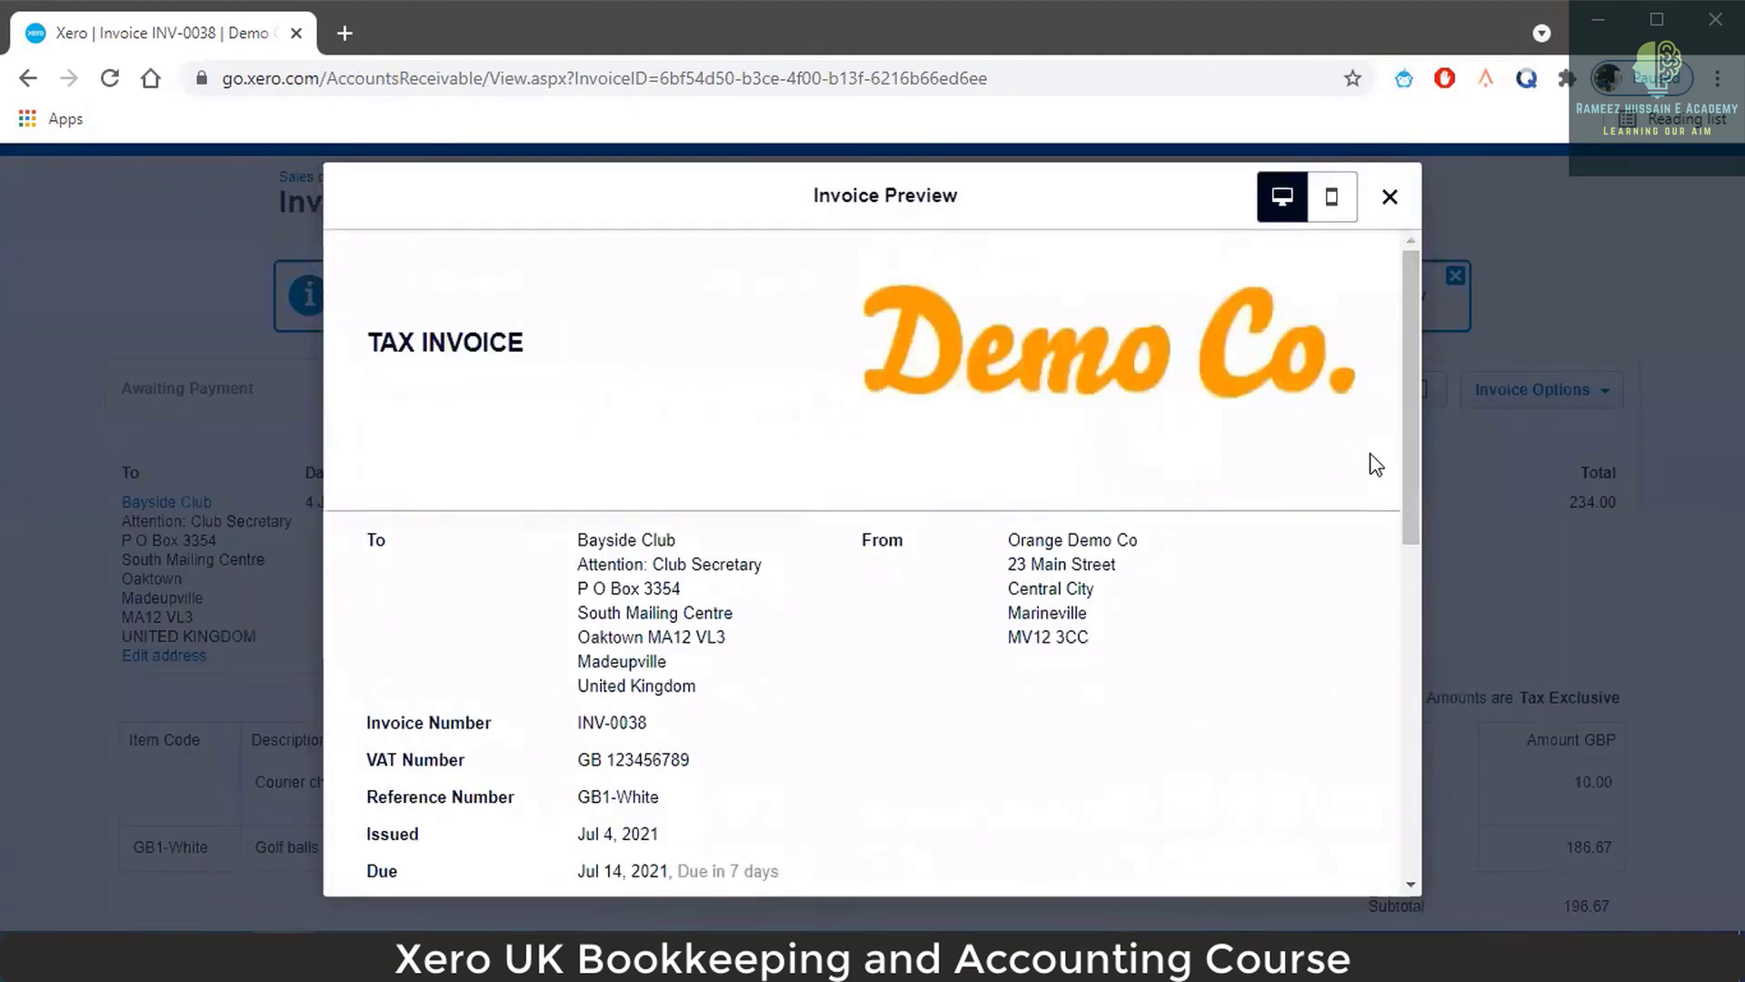
{"action": "scroll", "coordinate": [1354, 456], "scroll_direction": "down", "scroll_amount": 3}
{"action": "scroll", "coordinate": [1358, 454], "scroll_direction": "down", "scroll_amount": 5}
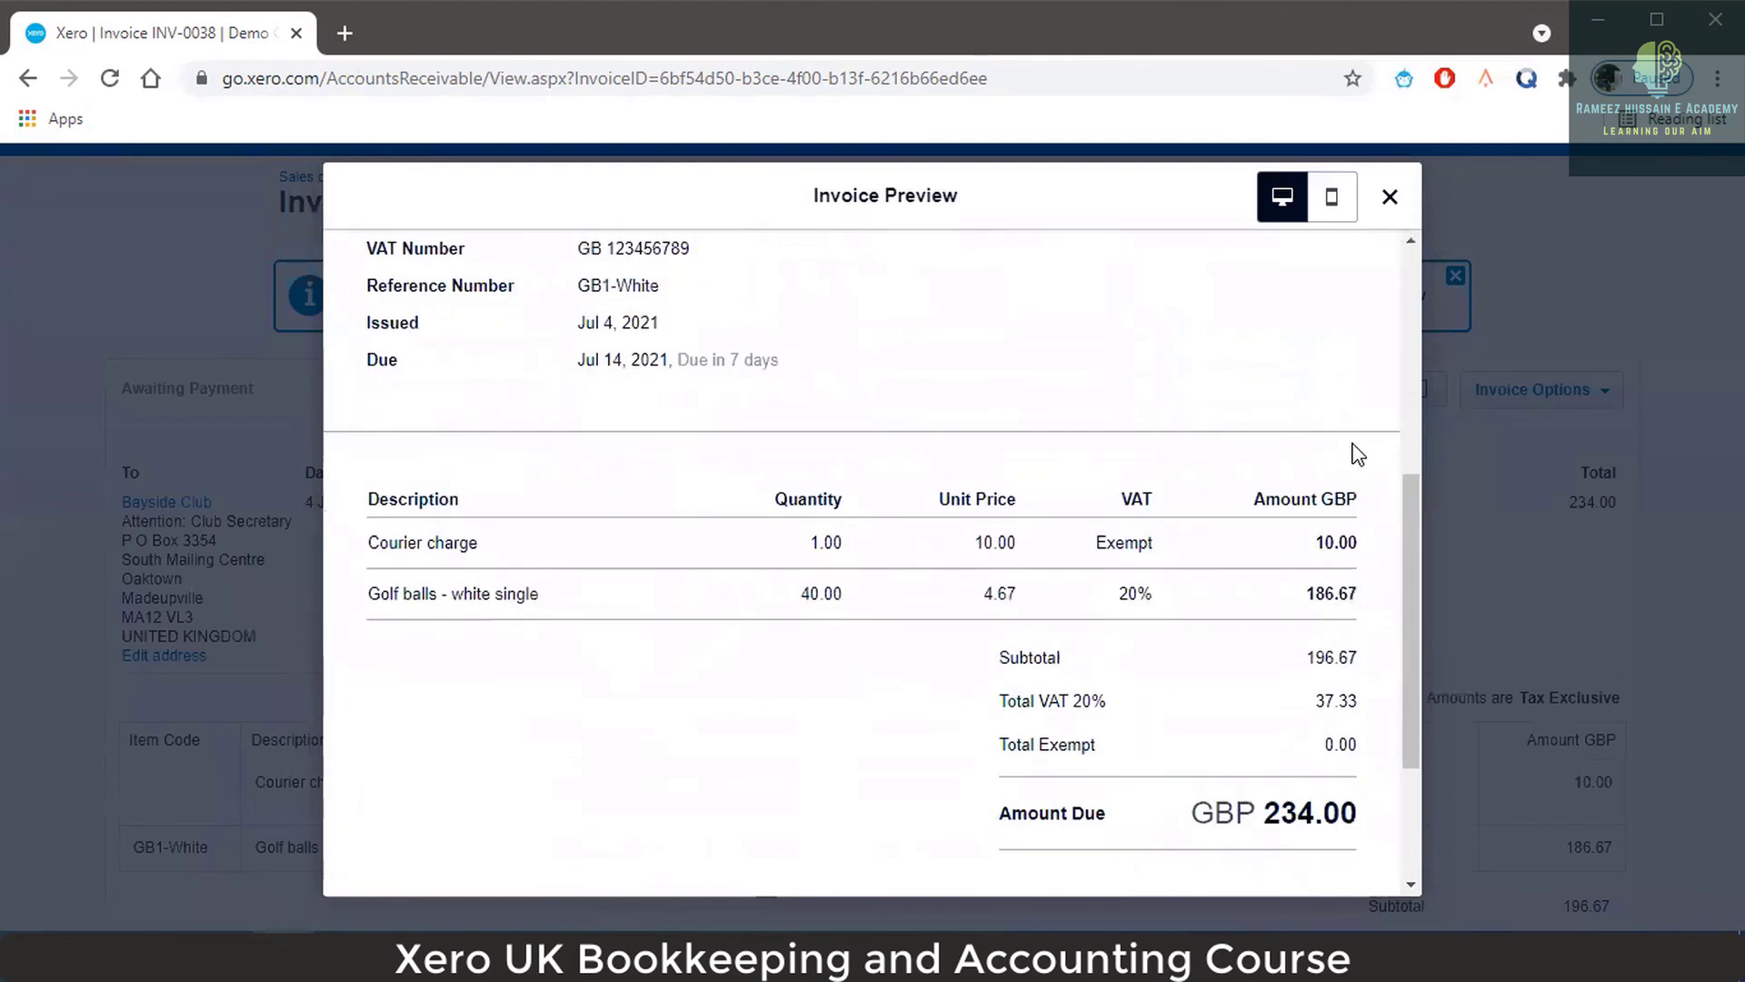
{"action": "scroll", "coordinate": [1354, 454], "scroll_direction": "up", "scroll_amount": 3}
{"action": "scroll", "coordinate": [1355, 456], "scroll_direction": "down", "scroll_amount": 3}
{"action": "scroll", "coordinate": [1355, 455], "scroll_direction": "up", "scroll_amount": 2}
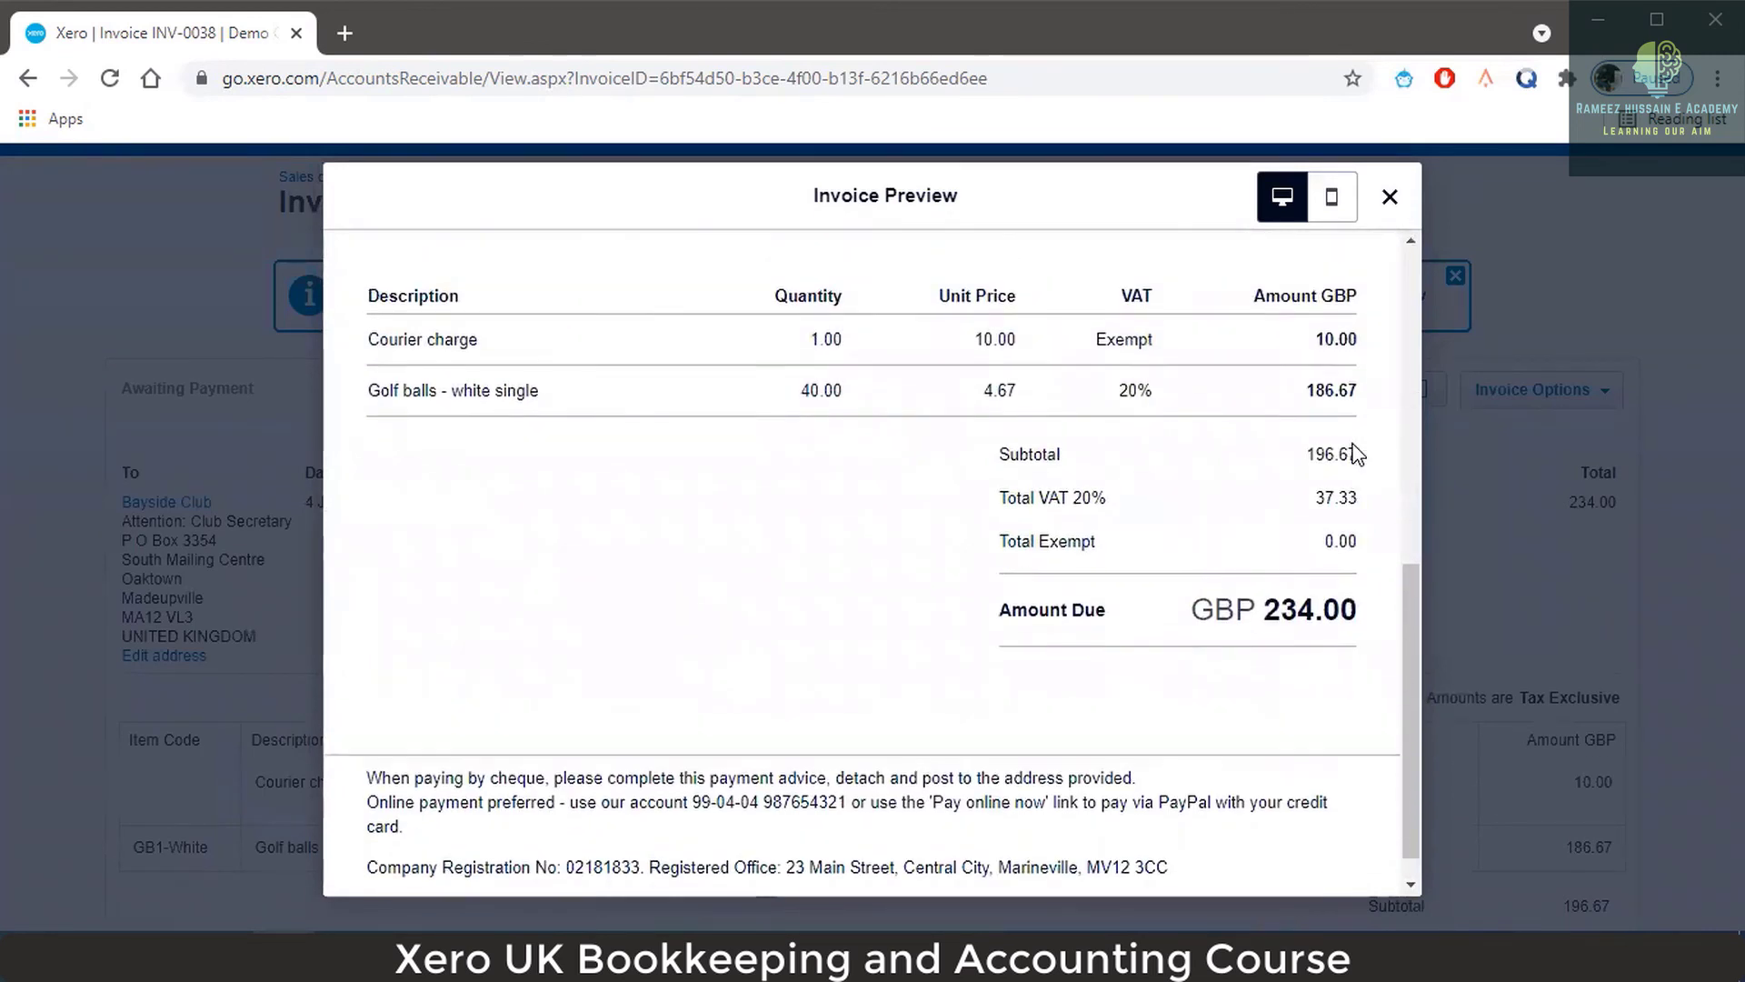
{"action": "scroll", "coordinate": [1355, 455], "scroll_direction": "down", "scroll_amount": 1}
{"action": "scroll", "coordinate": [1355, 454], "scroll_direction": "up", "scroll_amount": 3}
{"action": "scroll", "coordinate": [1354, 455], "scroll_direction": "up", "scroll_amount": 3}
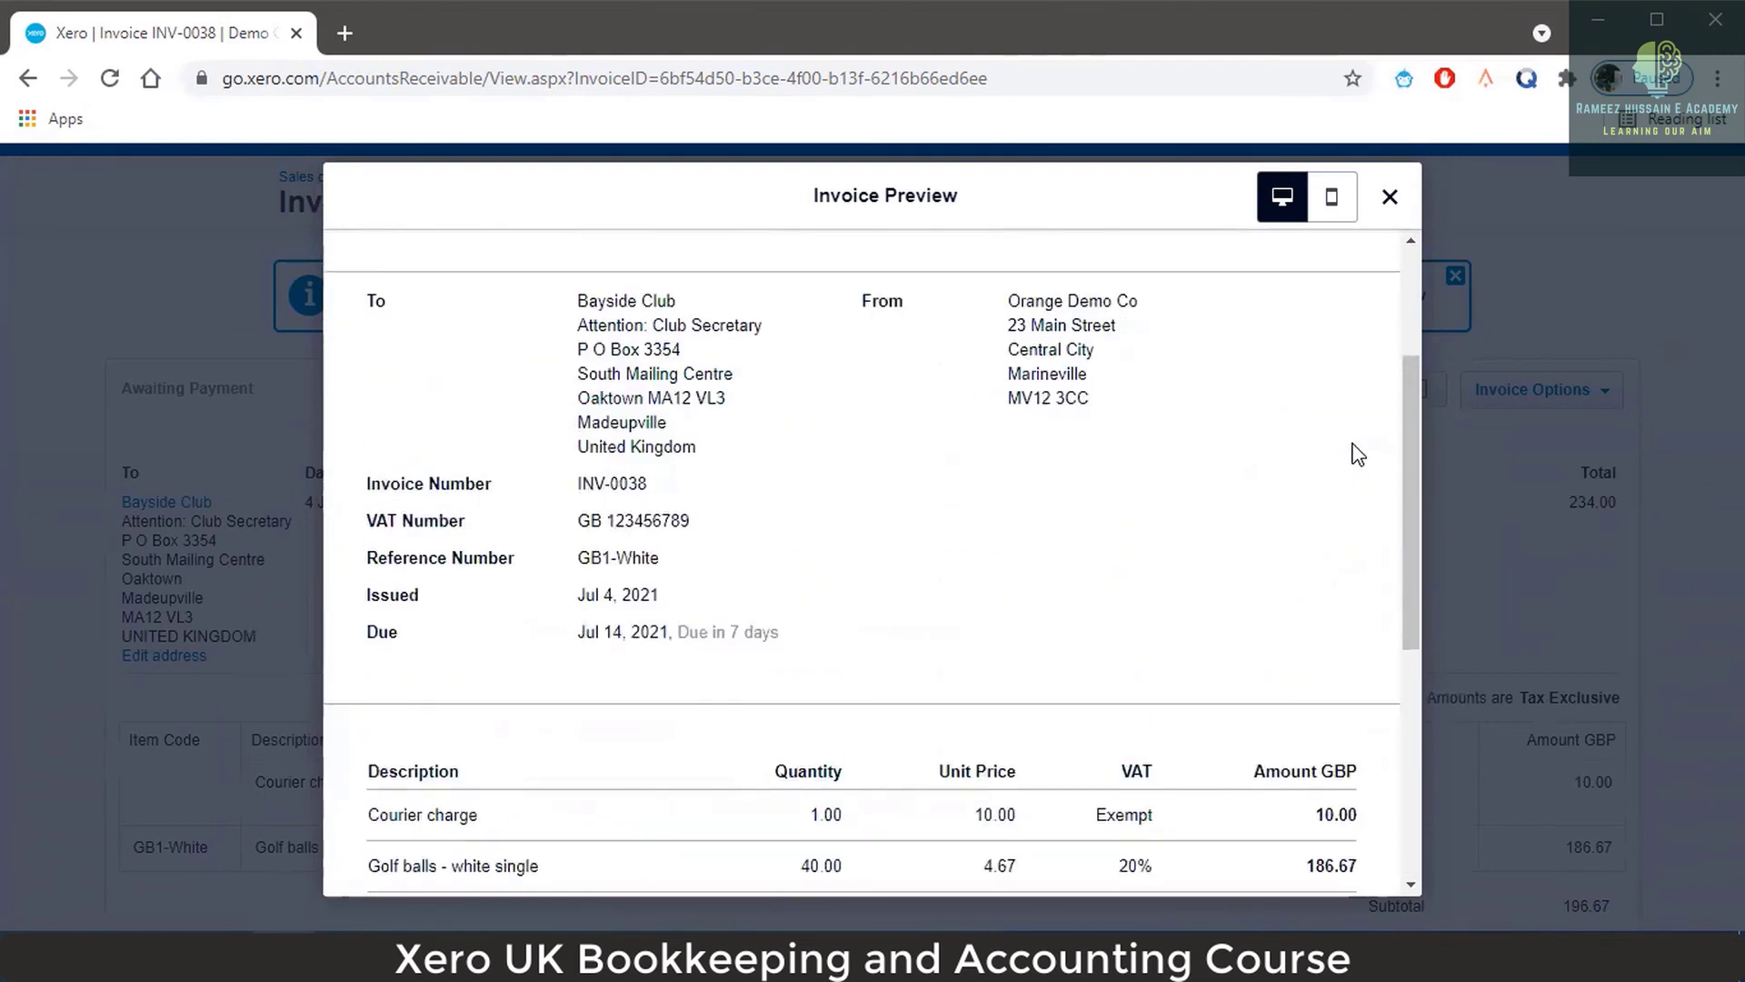
{"action": "left_click", "coordinate": [1383, 210]}
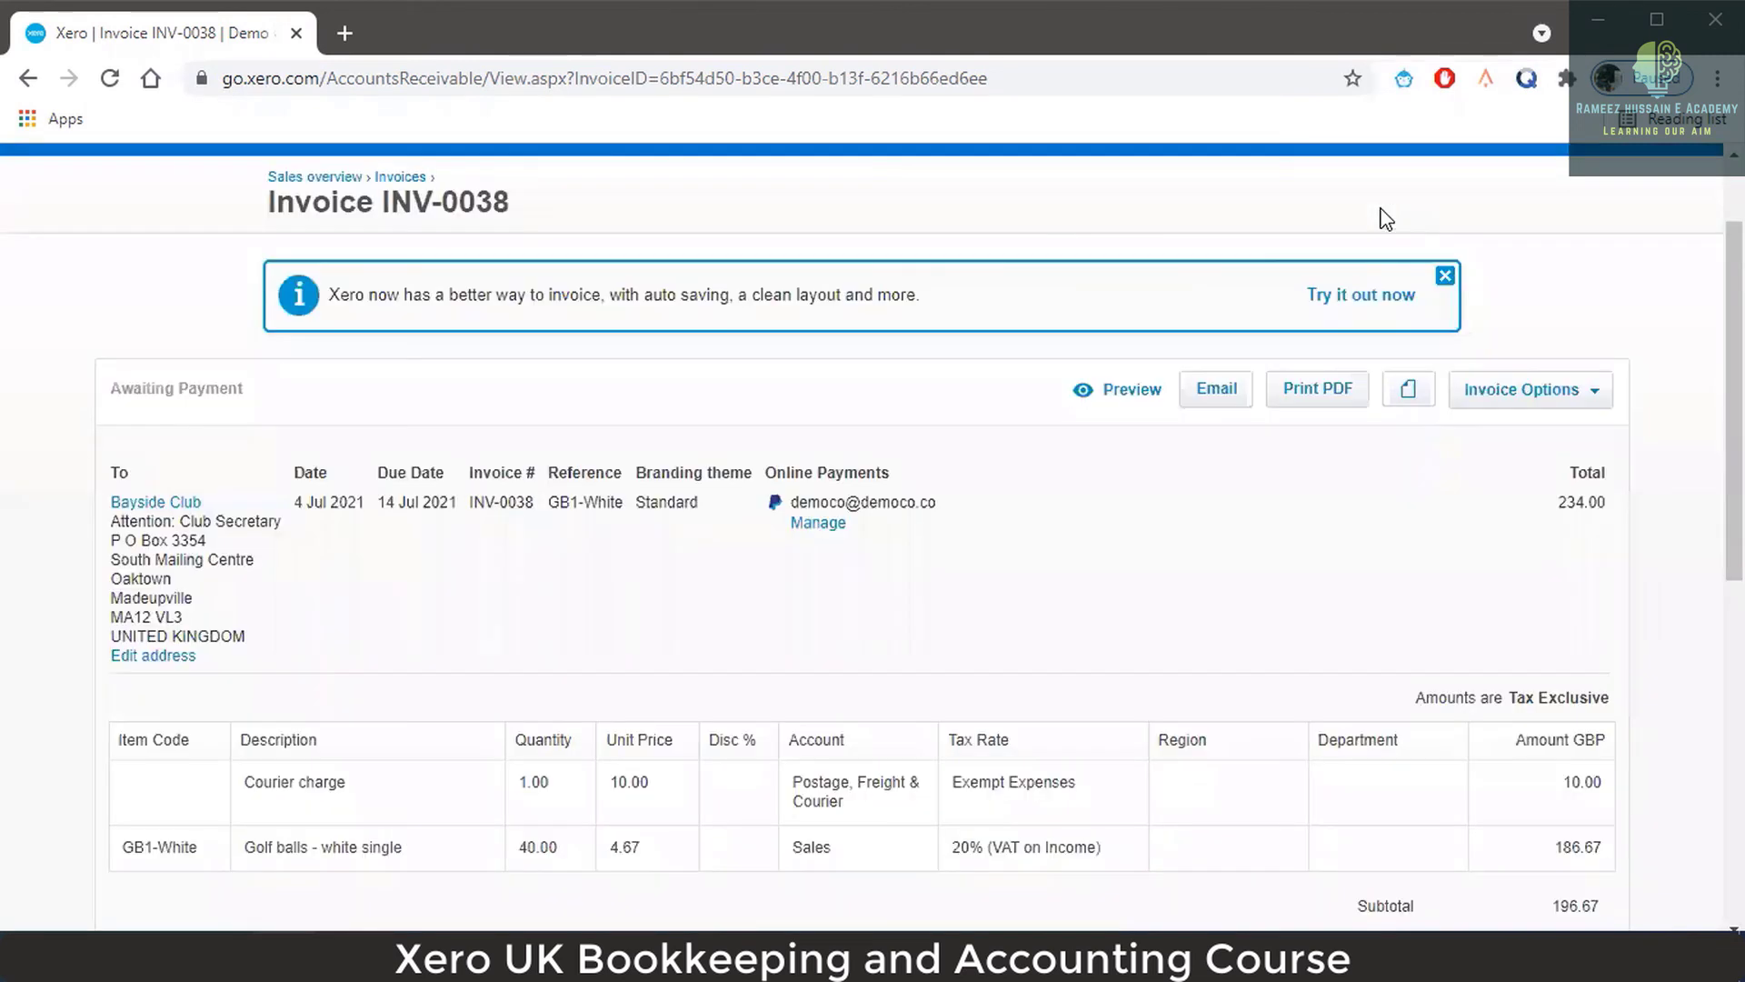
{"action": "left_click", "coordinate": [1580, 398]}
Edit invoice INV-0038 and set the Courier charge line's Region to North.
{"action": "left_click", "coordinate": [1536, 473]}
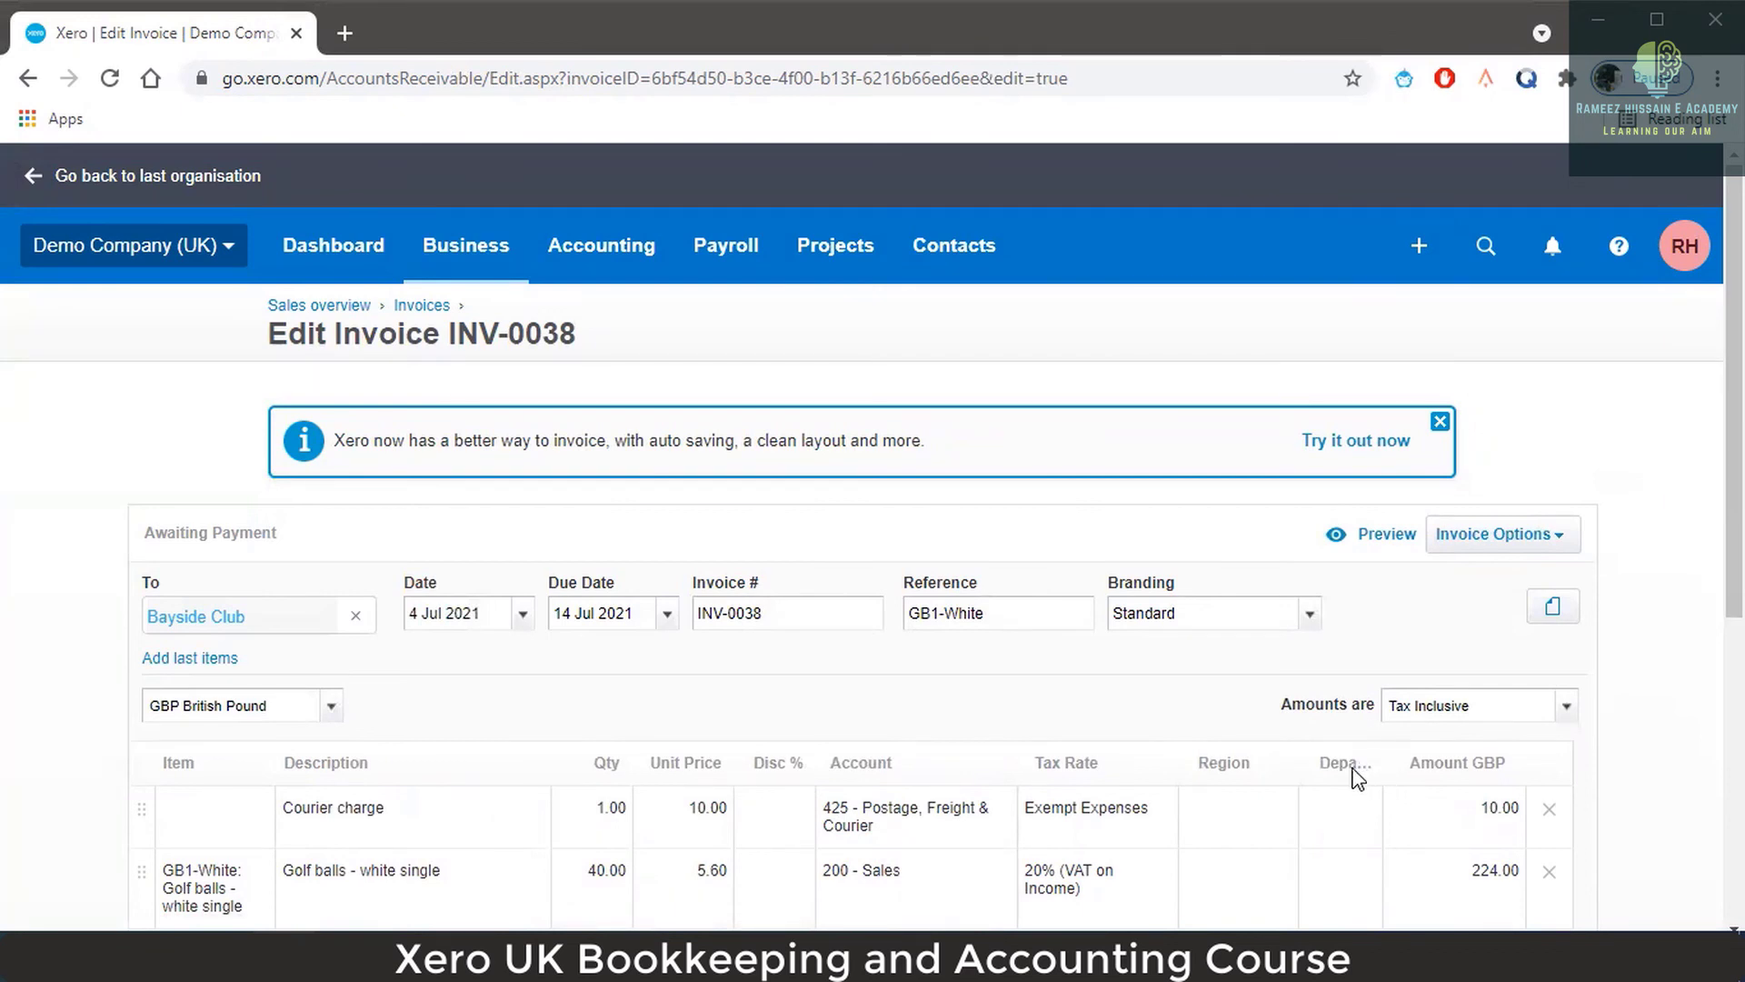
{"action": "scroll", "coordinate": [1266, 780], "scroll_direction": "down", "scroll_amount": 2}
{"action": "left_click", "coordinate": [1276, 688]}
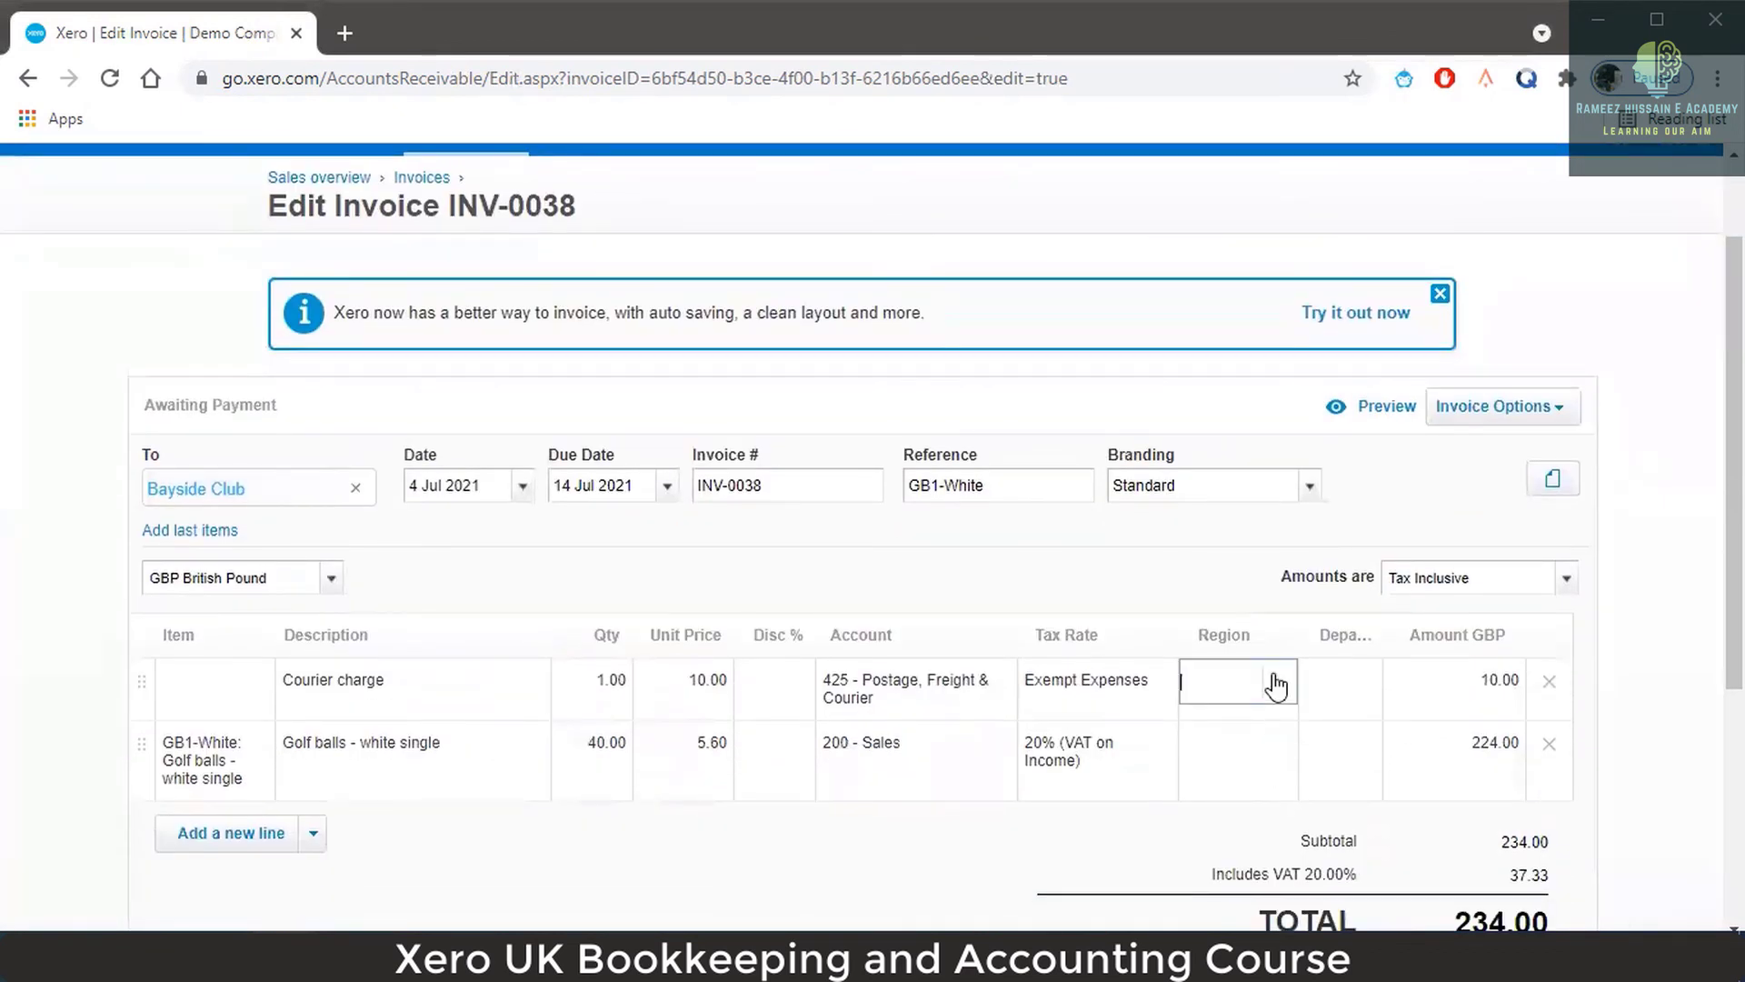
{"action": "left_click", "coordinate": [1344, 684]}
{"action": "left_click", "coordinate": [1235, 686]}
{"action": "left_click", "coordinate": [1277, 682]}
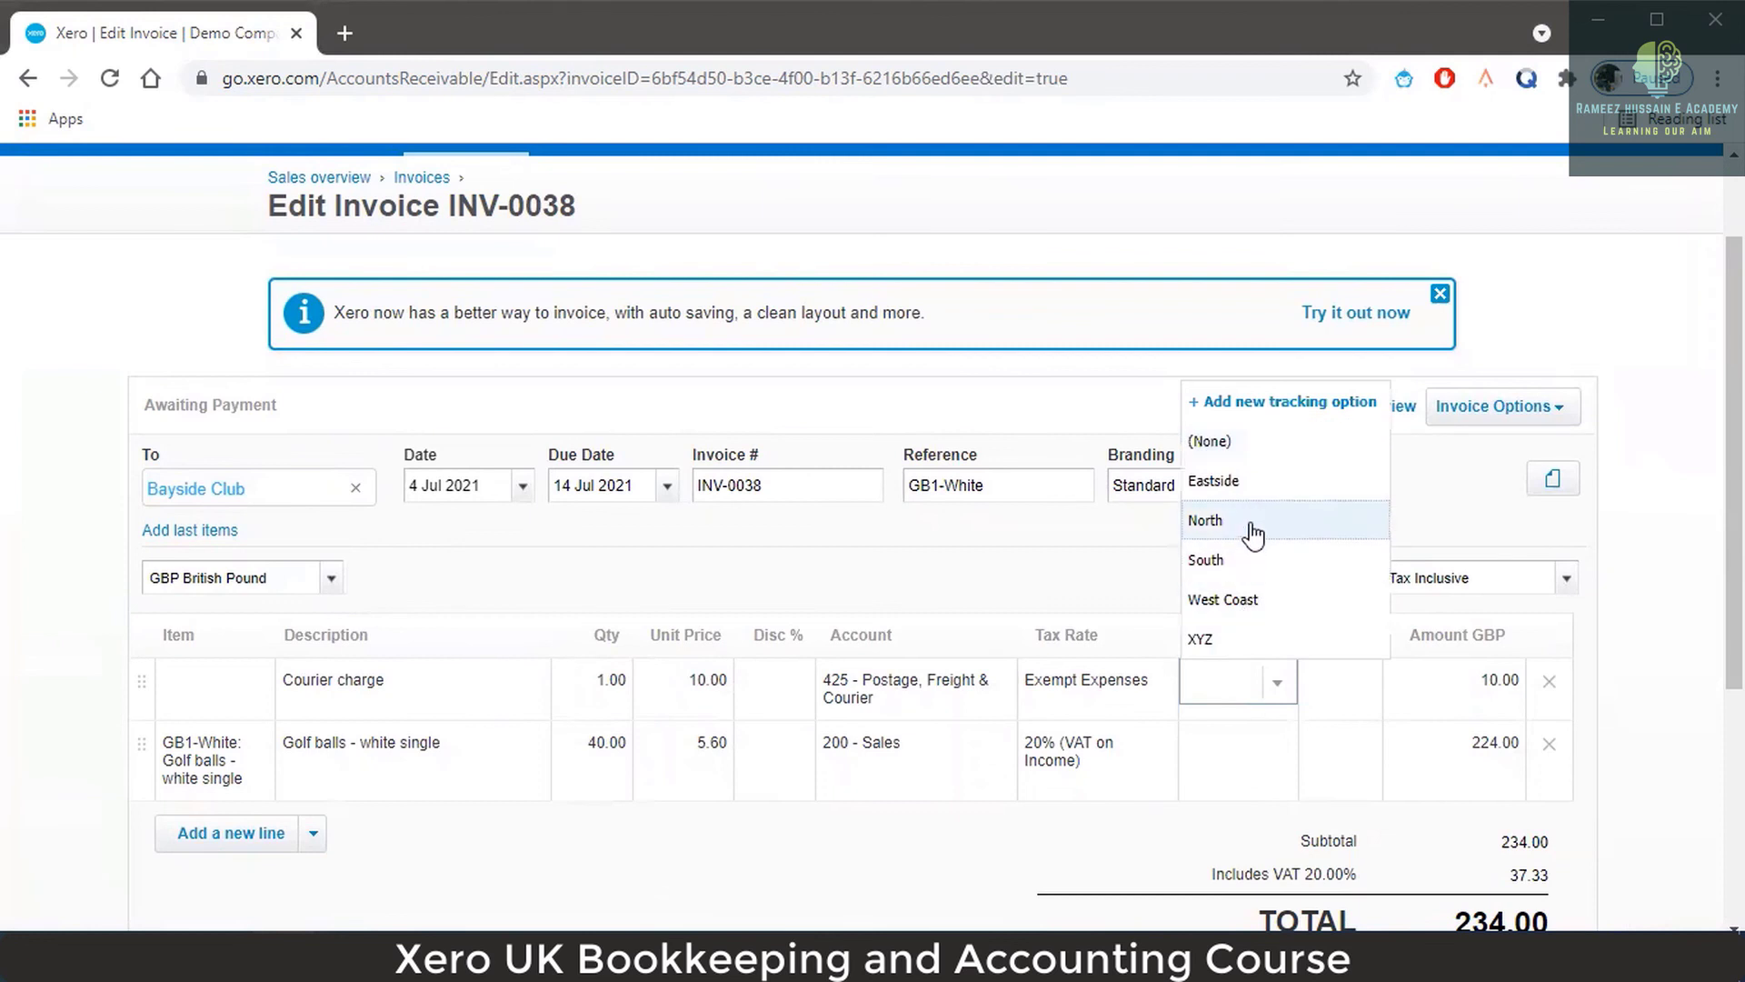
{"action": "left_click", "coordinate": [1255, 534]}
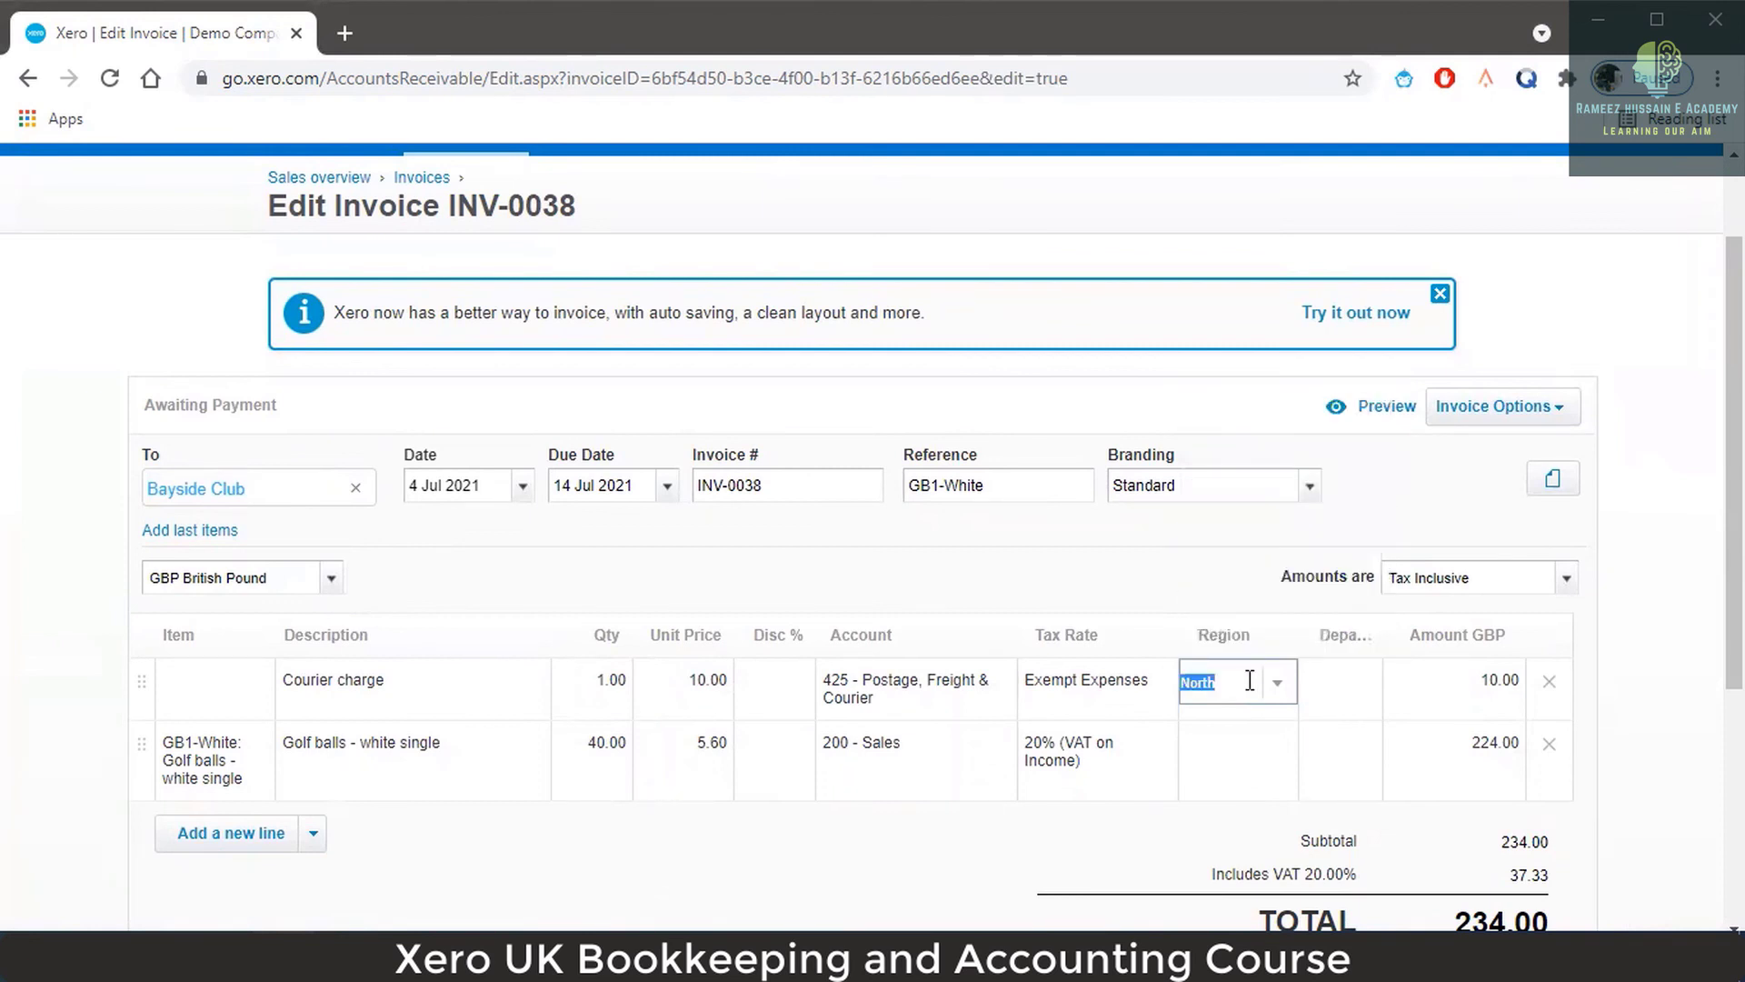
{"action": "left_click", "coordinate": [1338, 675]}
Set the Courier charge line's Department to Accounts and save the invoice.
{"action": "left_click", "coordinate": [1360, 693]}
{"action": "left_click", "coordinate": [1362, 689]}
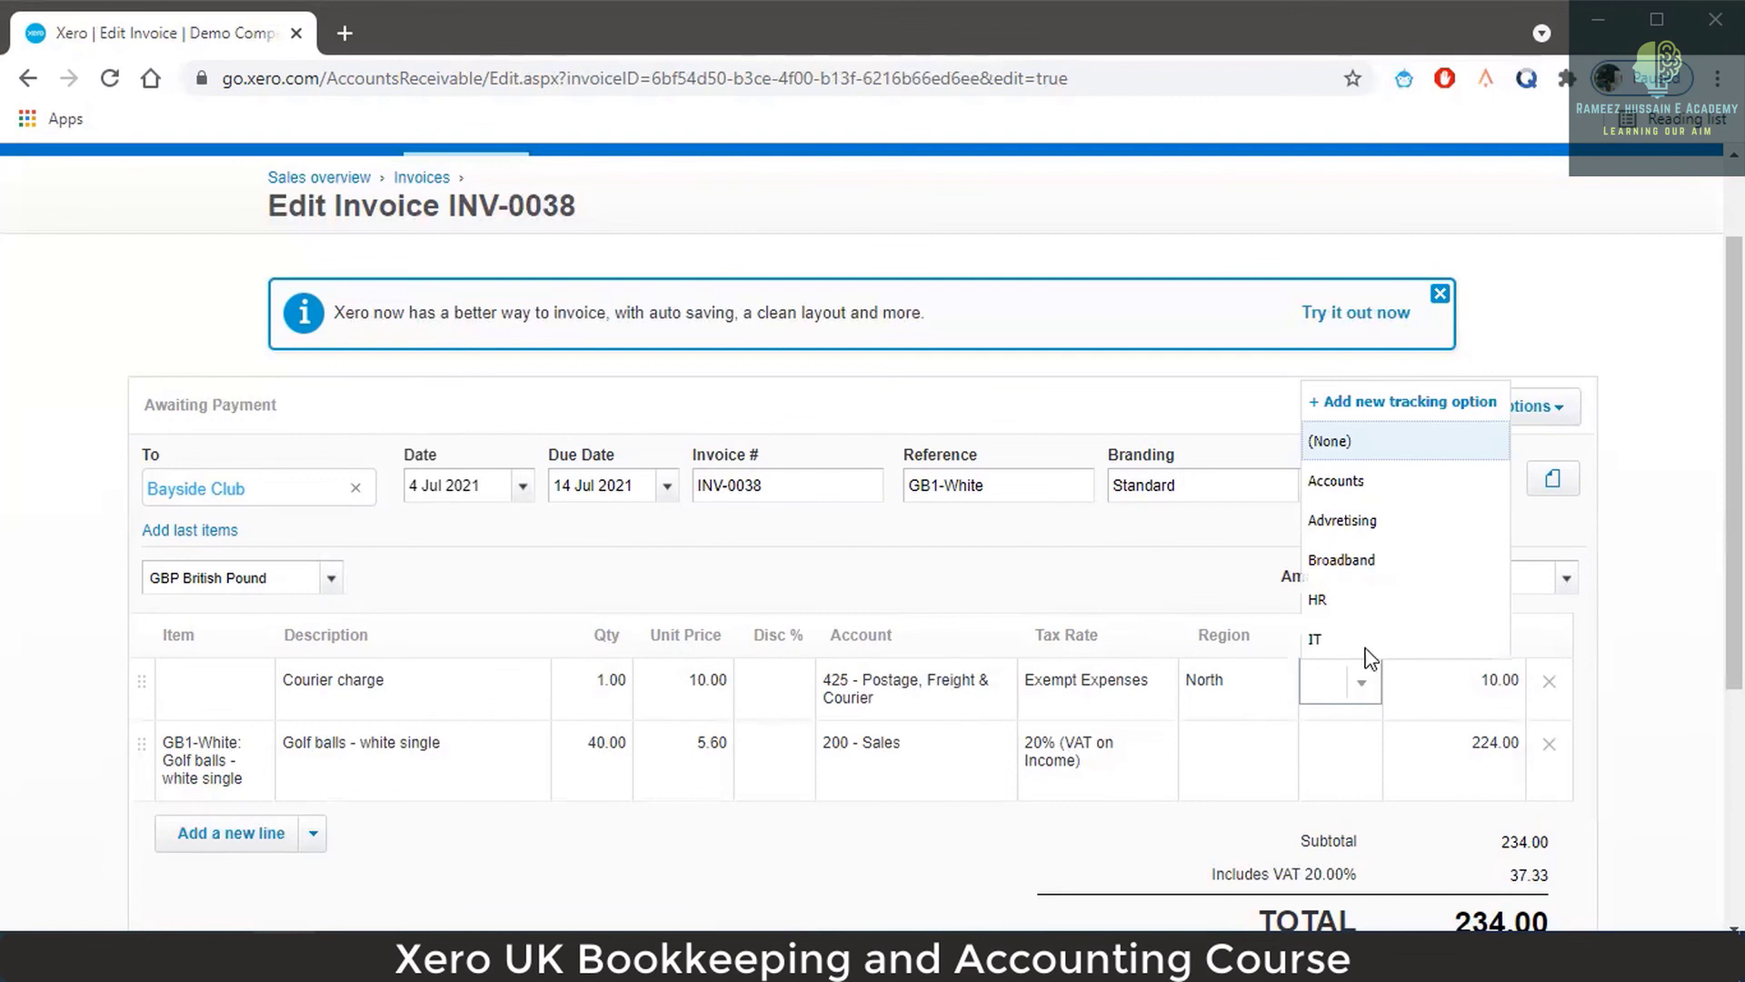
{"action": "left_click", "coordinate": [1383, 500]}
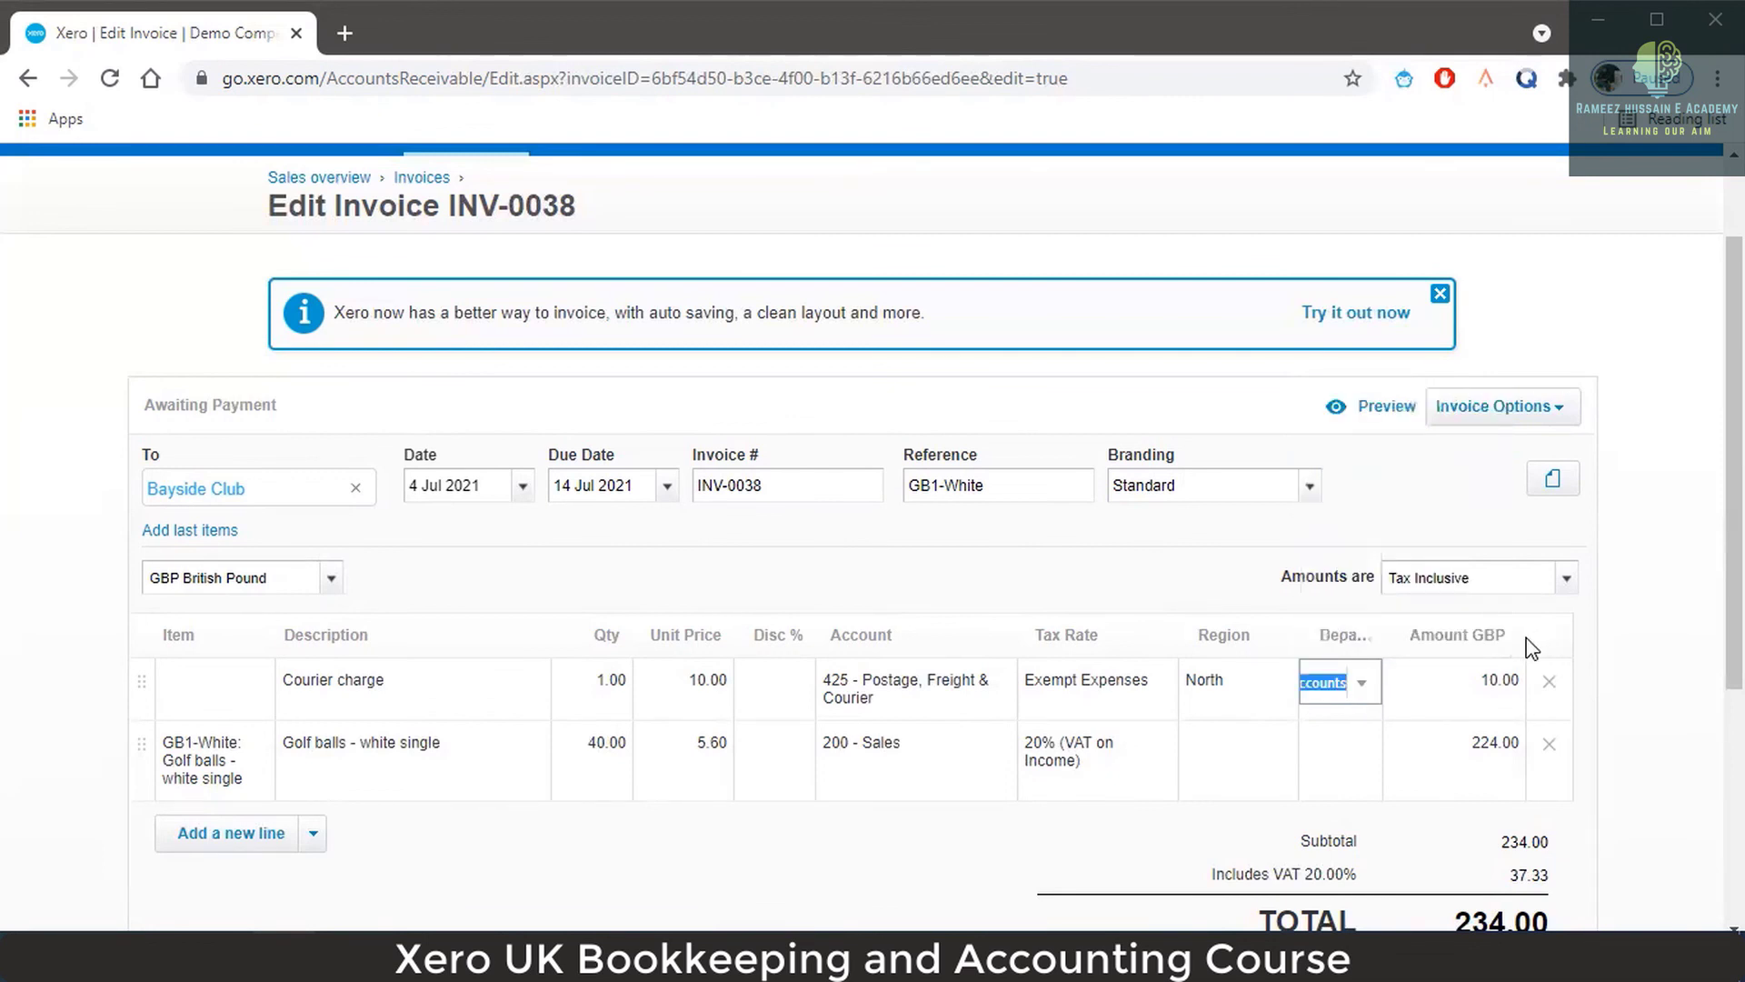
{"action": "scroll", "coordinate": [1527, 618], "scroll_direction": "down", "scroll_amount": 3}
{"action": "left_click", "coordinate": [1418, 805]}
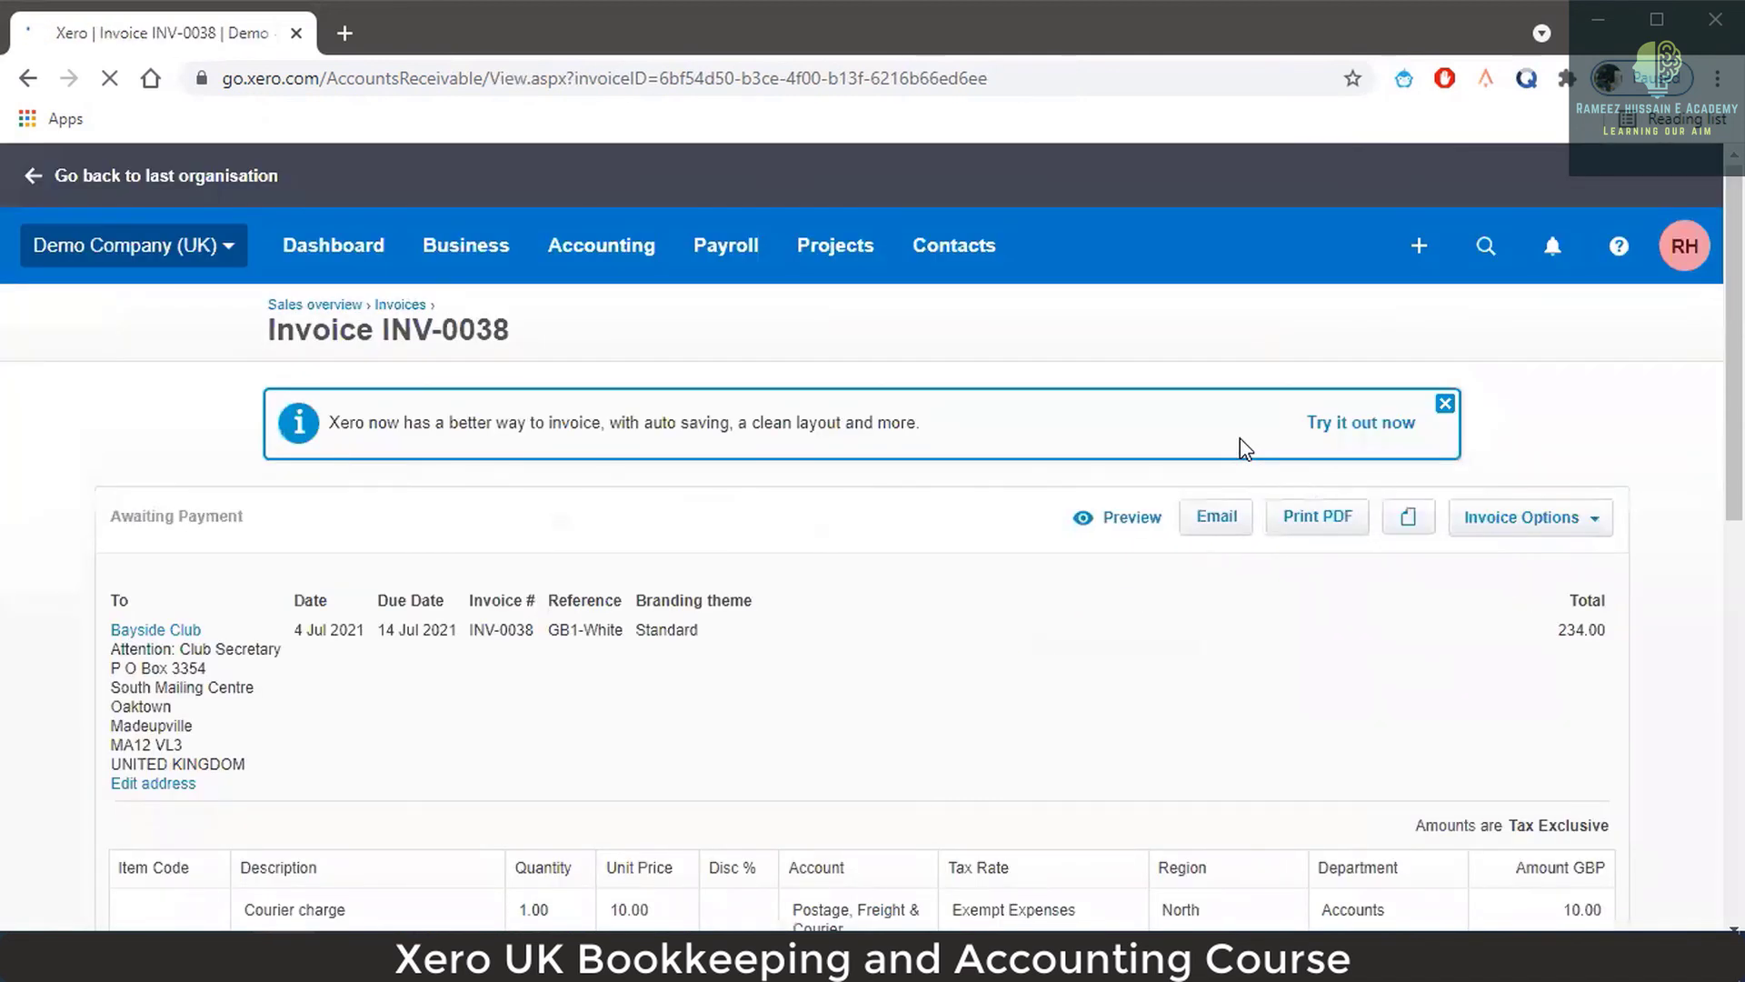
Review the saved 10.00 courier line tagged North and Accounts, then open the Accounting menu.
{"action": "scroll", "coordinate": [1254, 553], "scroll_direction": "down", "scroll_amount": 4}
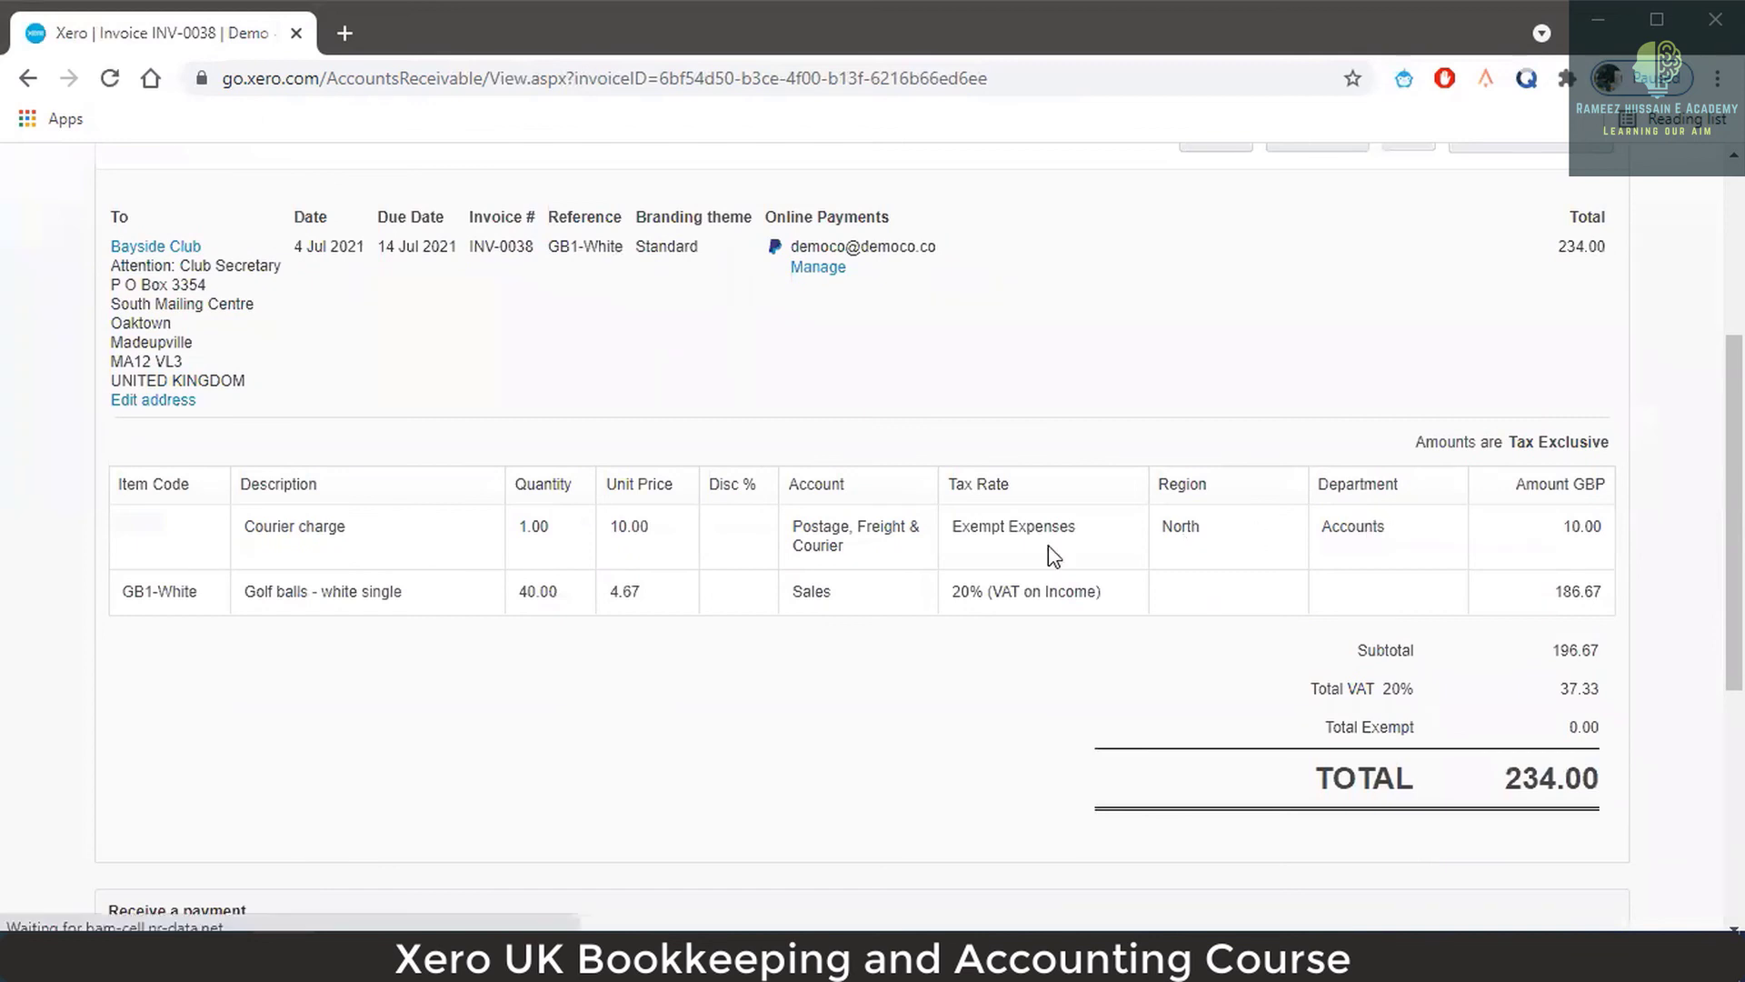
{"action": "scroll", "coordinate": [1386, 559], "scroll_direction": "up", "scroll_amount": 4}
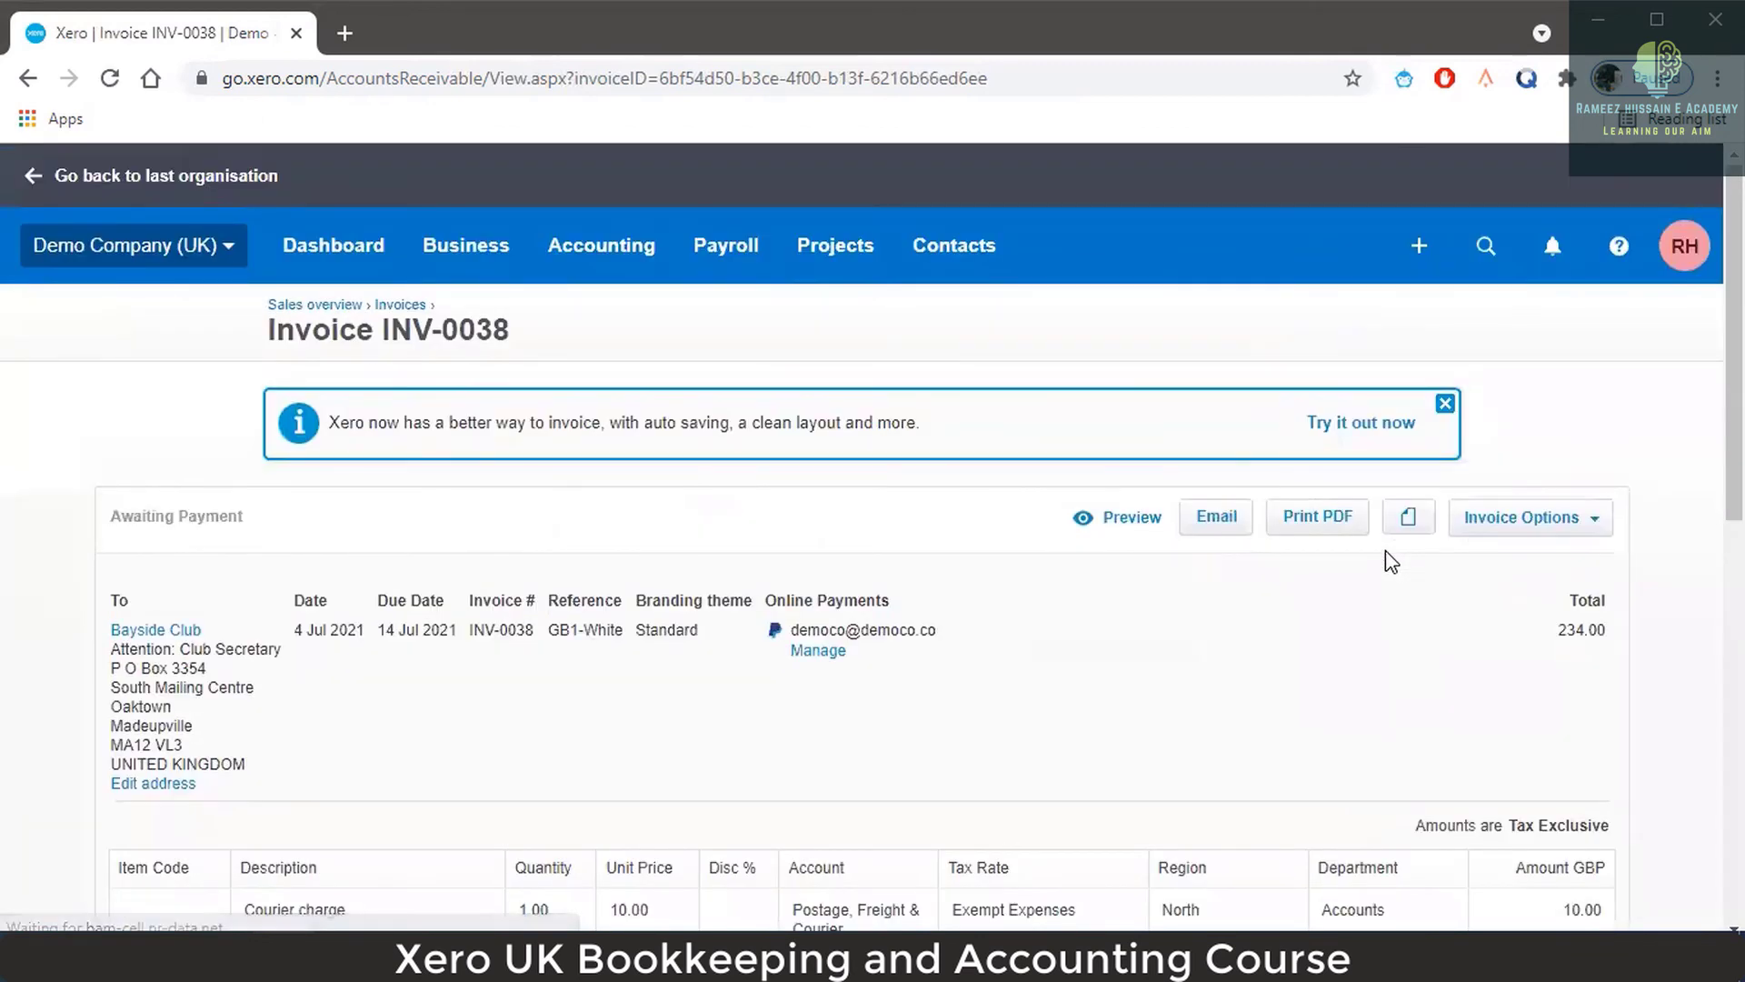
{"action": "scroll", "coordinate": [1324, 662], "scroll_direction": "down", "scroll_amount": 4}
{"action": "scroll", "coordinate": [1313, 700], "scroll_direction": "up", "scroll_amount": 4}
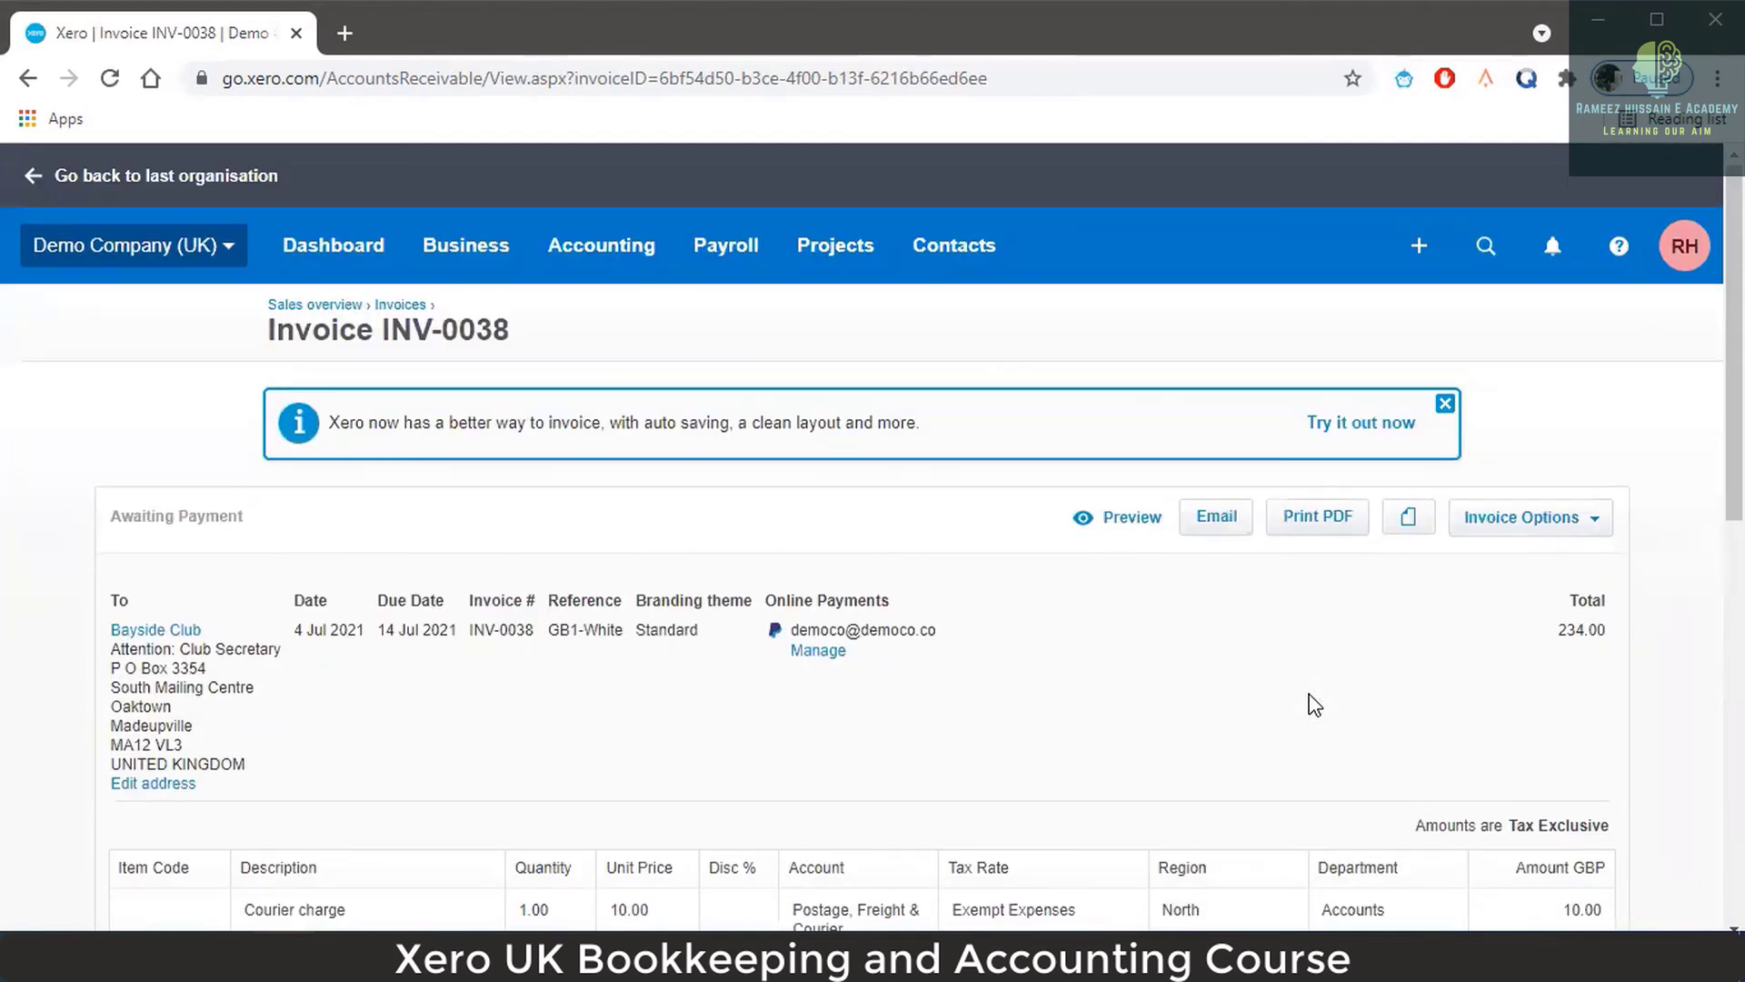
{"action": "scroll", "coordinate": [1399, 577], "scroll_direction": "down", "scroll_amount": 4}
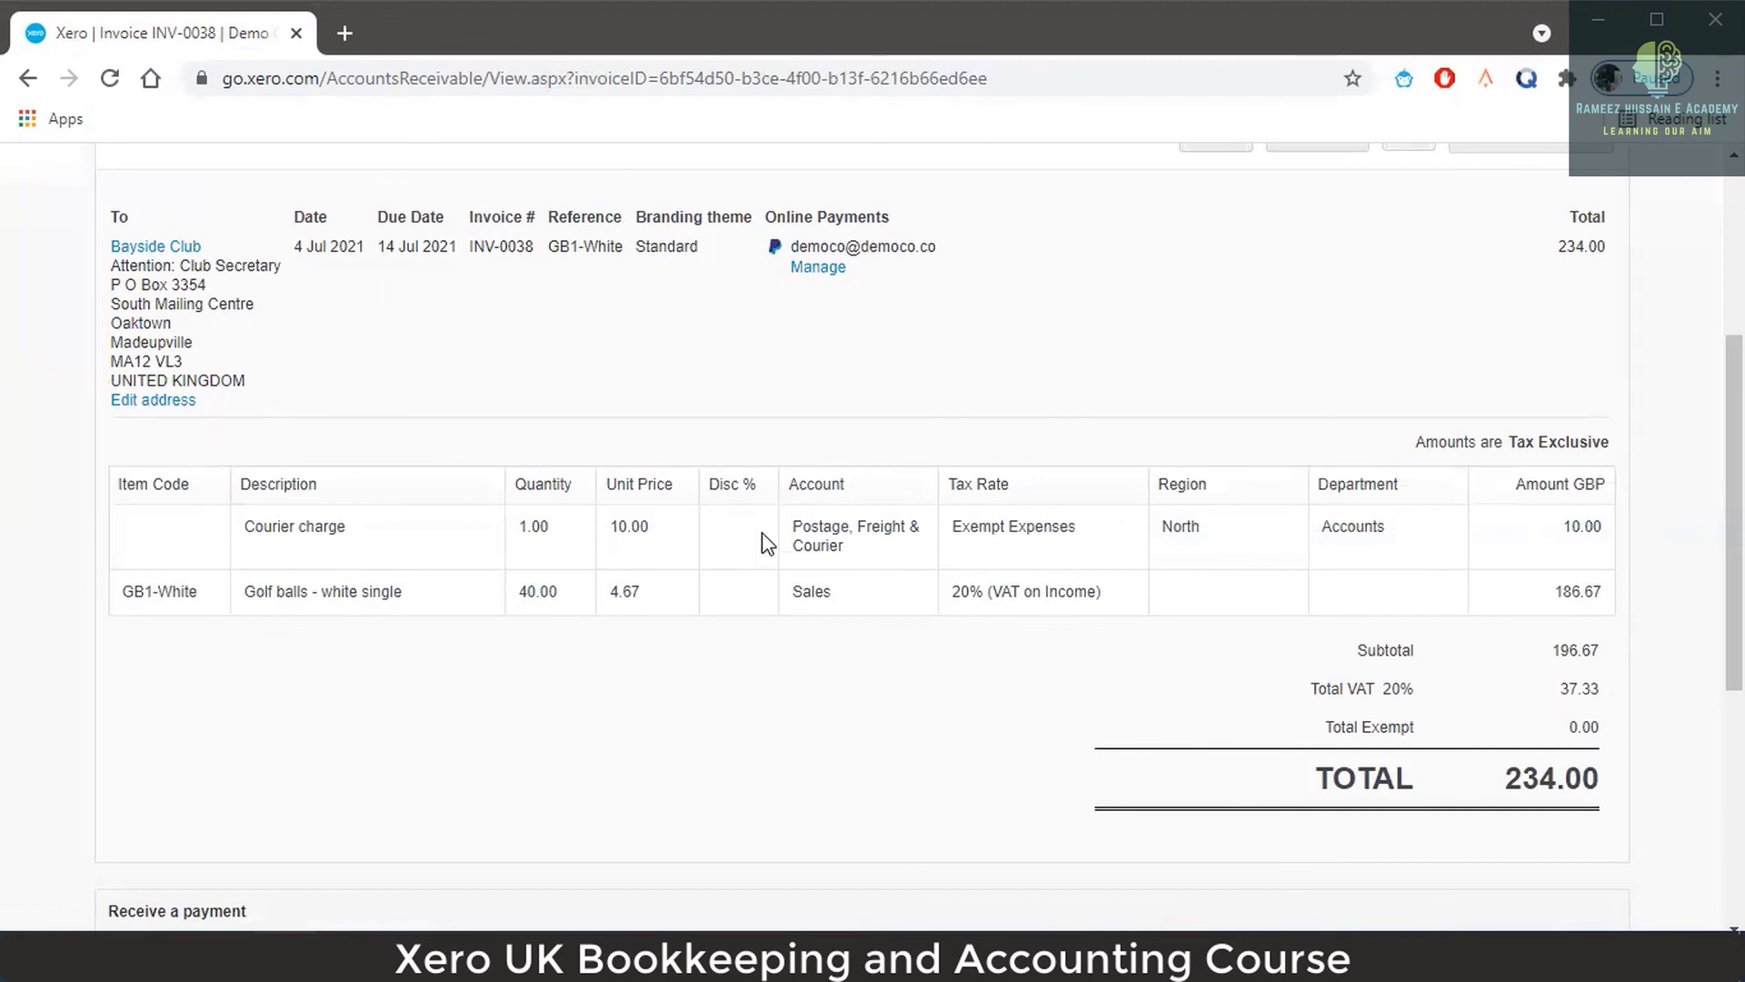
{"action": "left_click_drag", "start_coordinate": [1570, 529], "coordinate": [1600, 529]}
{"action": "left_click", "coordinate": [1575, 529]}
{"action": "scroll", "coordinate": [1355, 527], "scroll_direction": "up", "scroll_amount": 2}
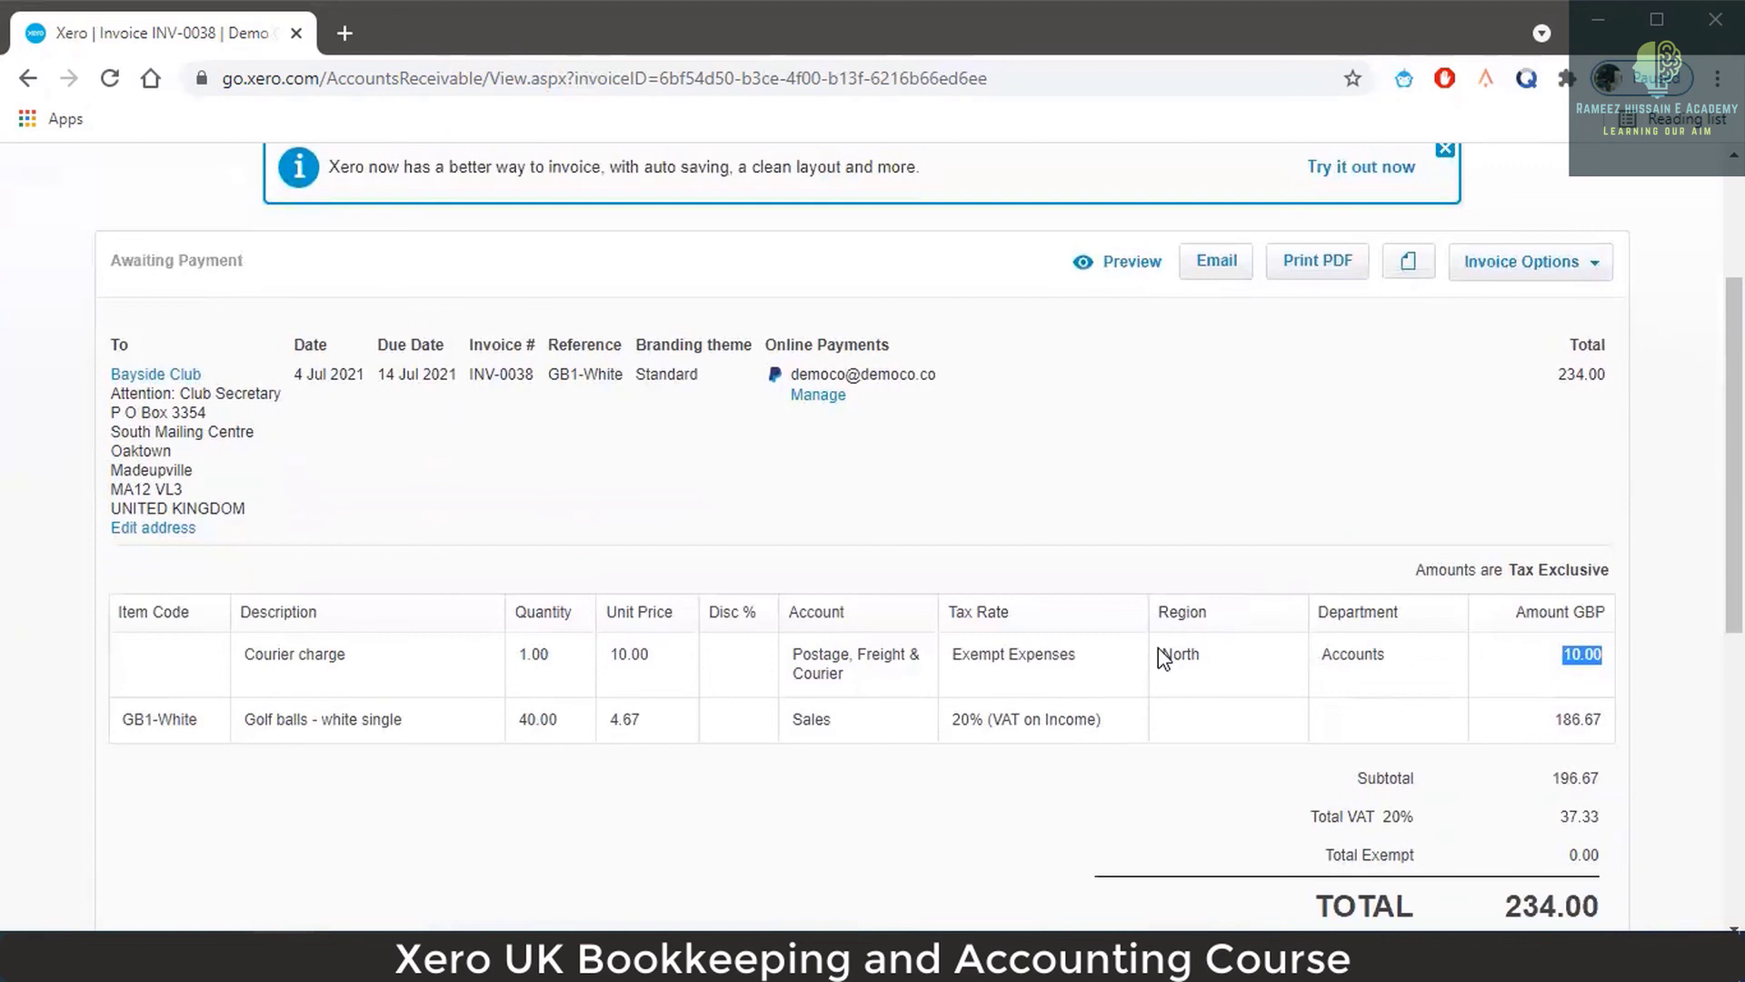
{"action": "left_click_drag", "start_coordinate": [1164, 651], "coordinate": [1202, 653]}
{"action": "left_click_drag", "start_coordinate": [1323, 655], "coordinate": [1400, 650]}
{"action": "scroll", "coordinate": [1181, 673], "scroll_direction": "up", "scroll_amount": 3}
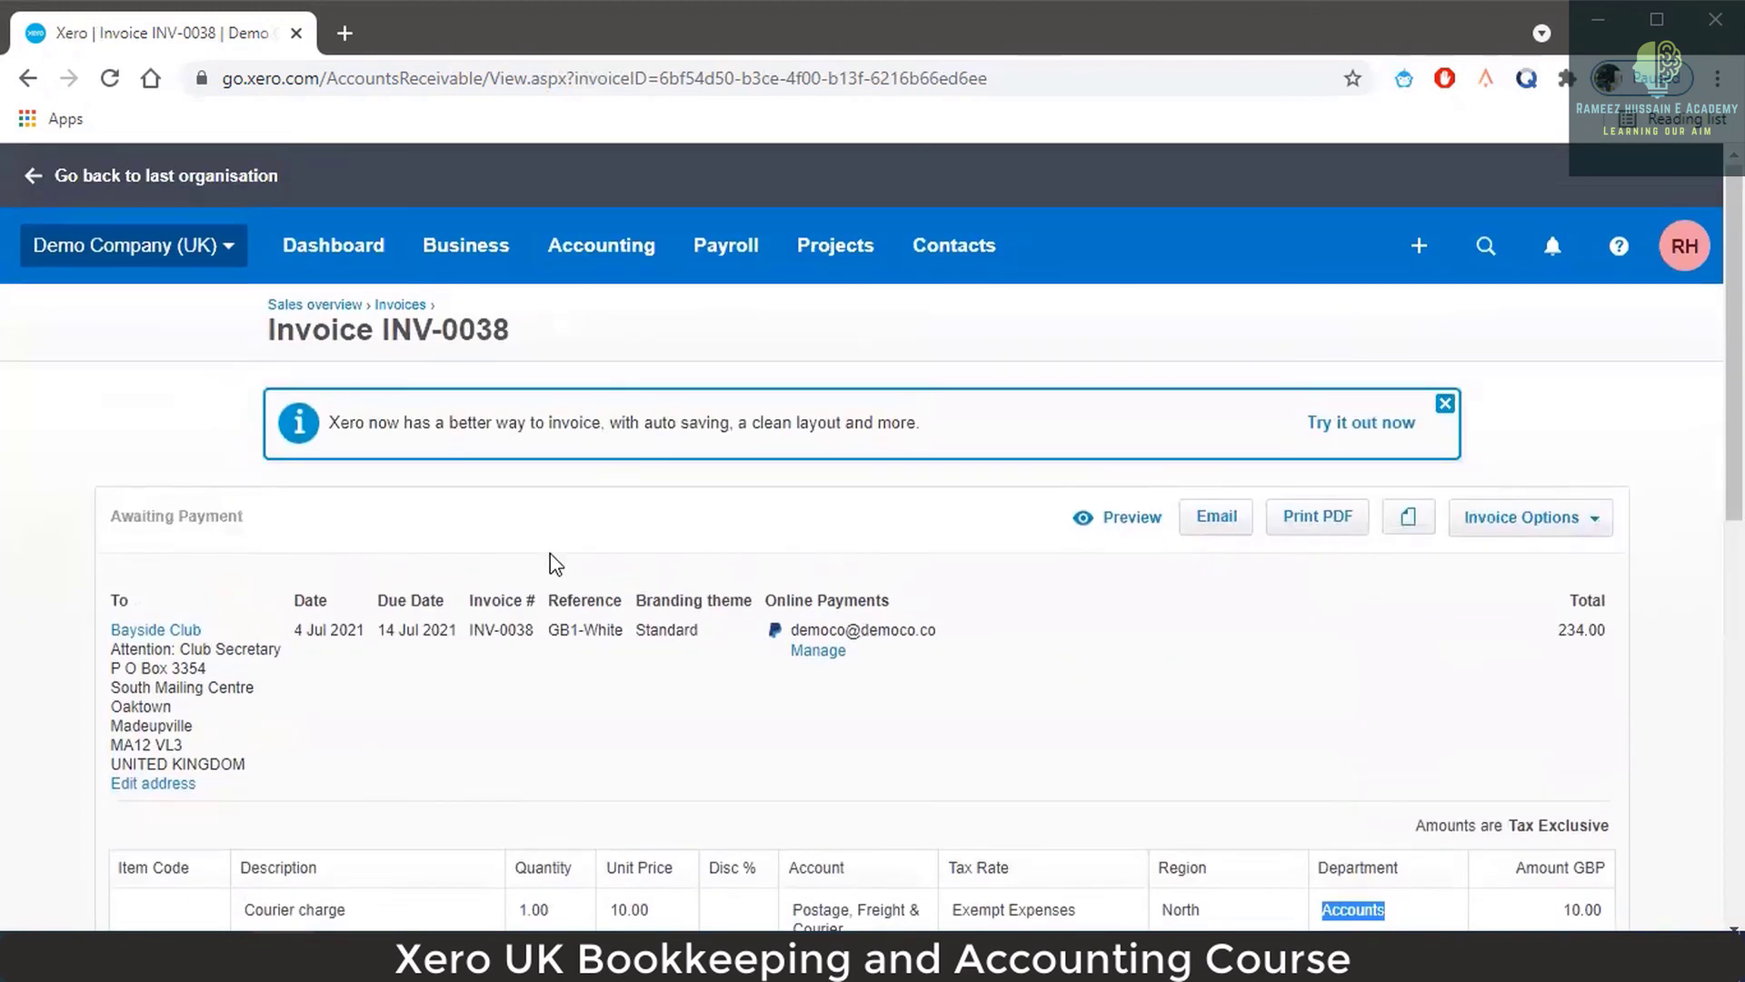
{"action": "left_click", "coordinate": [599, 247]}
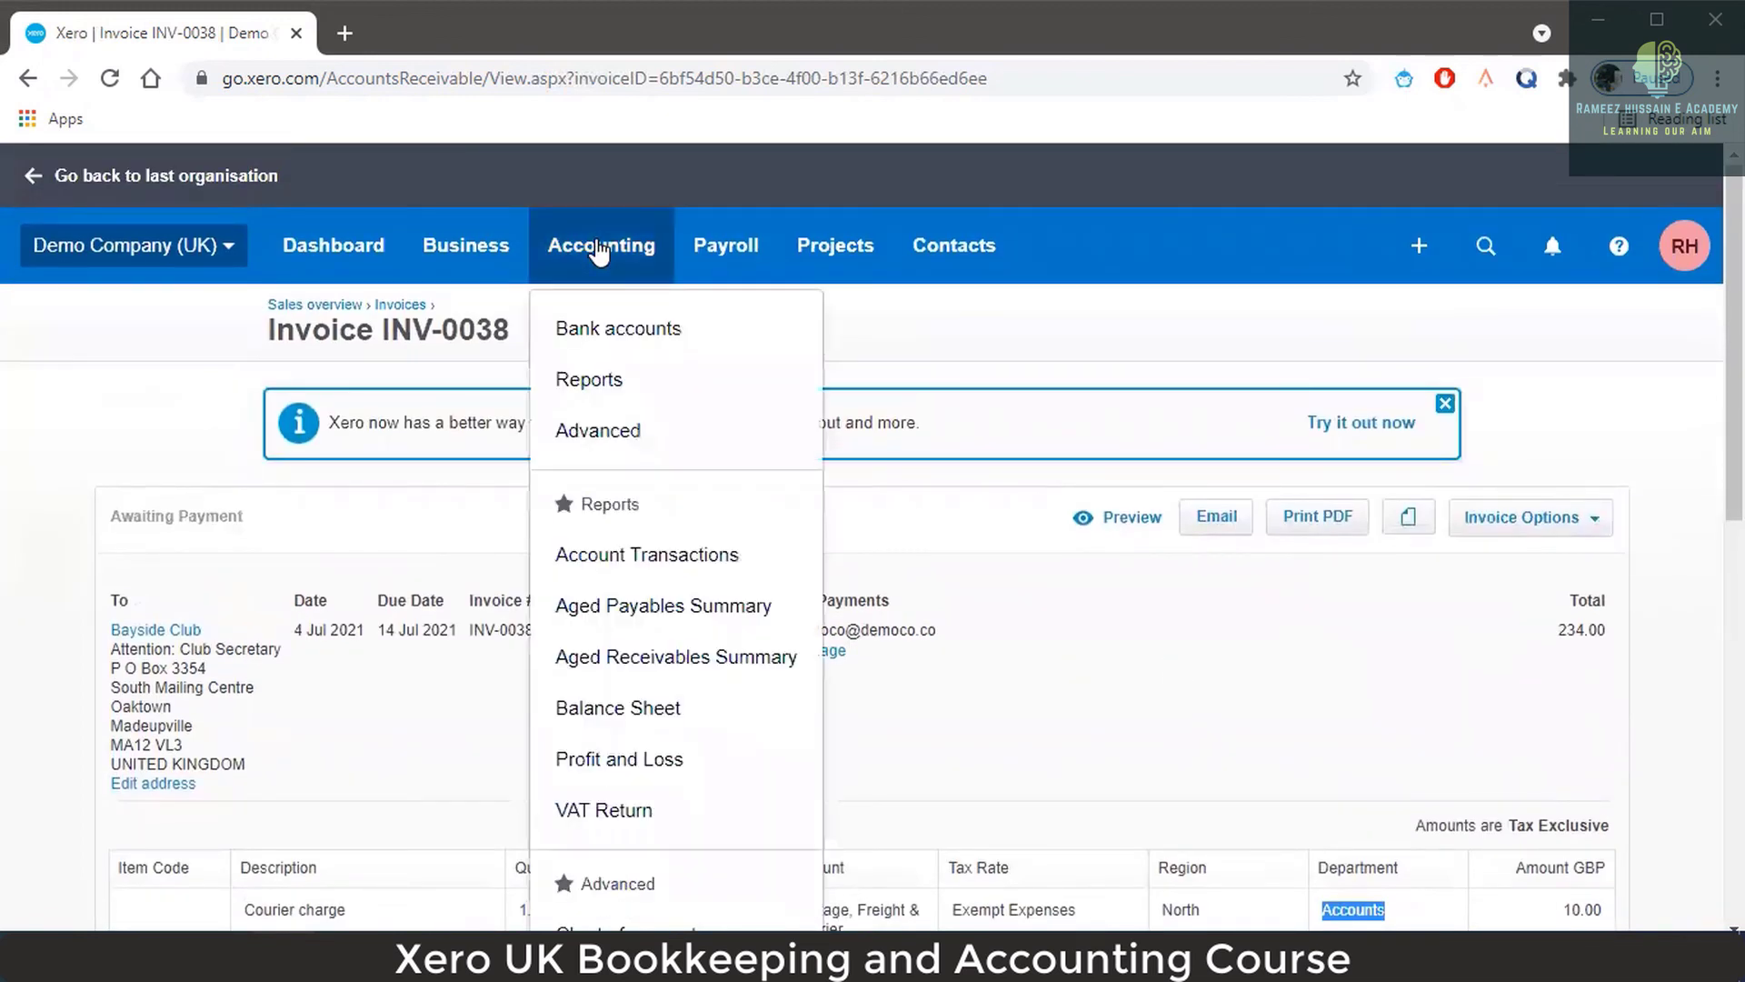
Reopen the Profit and Loss report for 1 Apr 2021 to 31 Mar 2022 and scroll through it.
{"action": "left_click", "coordinate": [671, 759]}
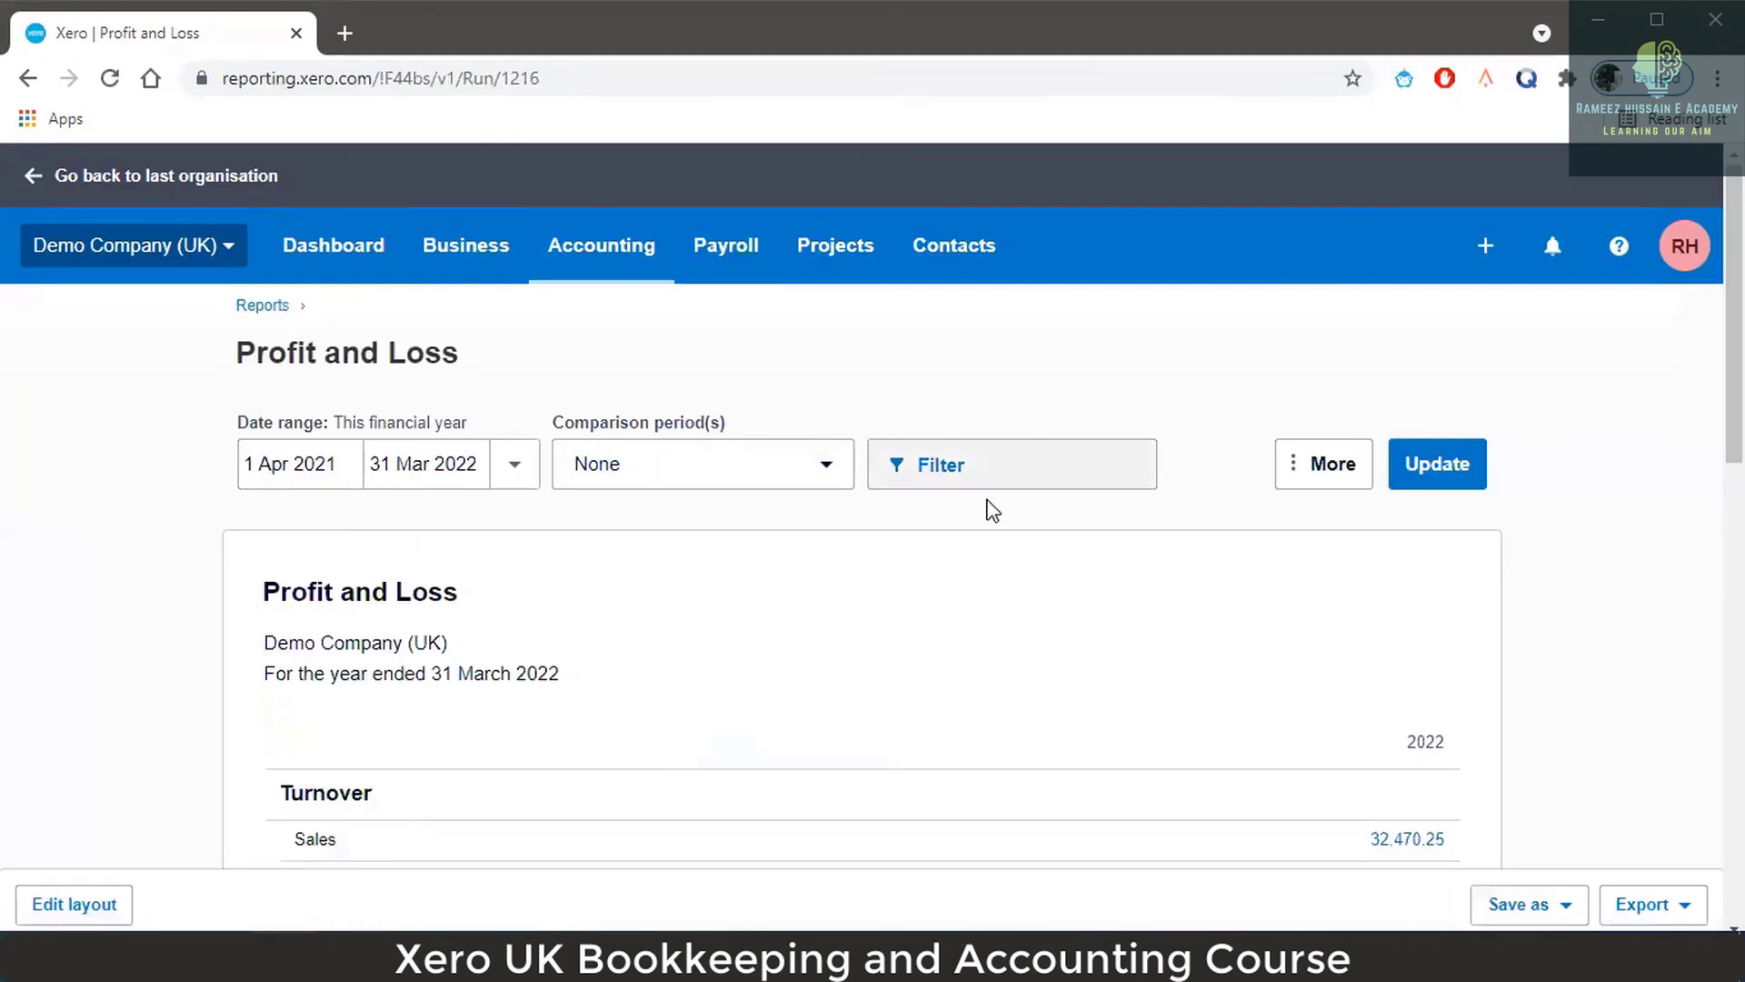
{"action": "scroll", "coordinate": [1150, 537], "scroll_direction": "down", "scroll_amount": 1}
{"action": "scroll", "coordinate": [1150, 537], "scroll_direction": "down", "scroll_amount": 12}
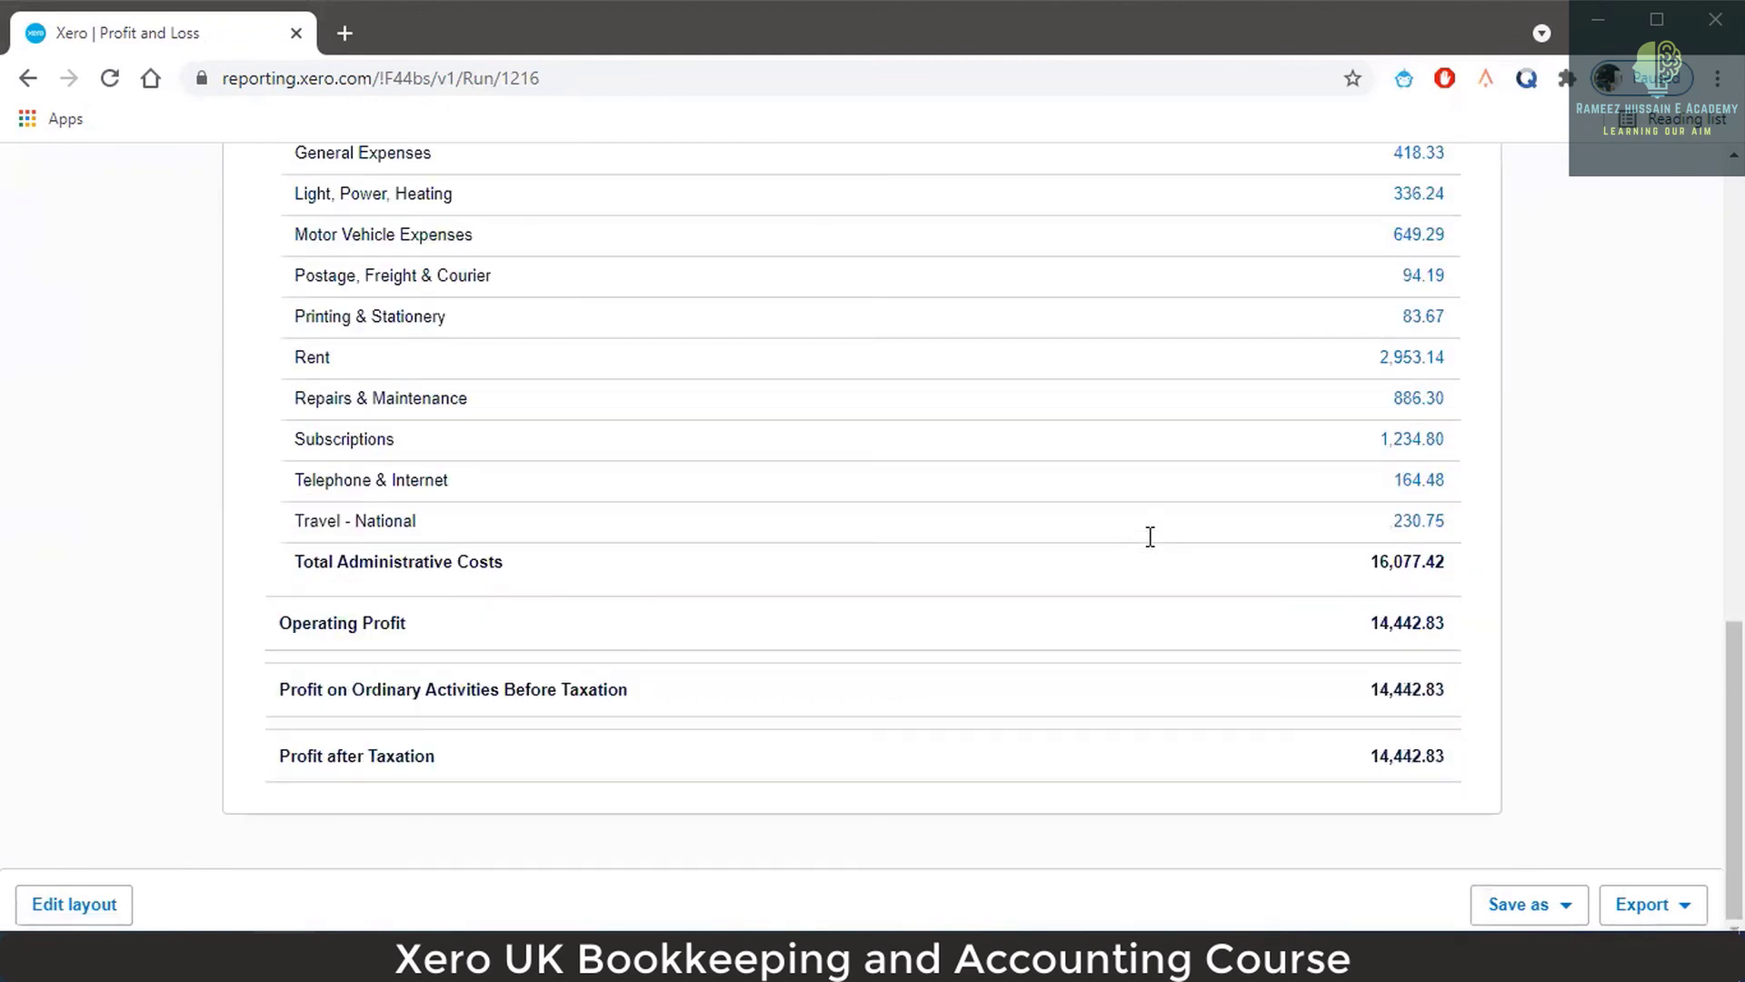
{"action": "scroll", "coordinate": [1150, 537], "scroll_direction": "up", "scroll_amount": 13}
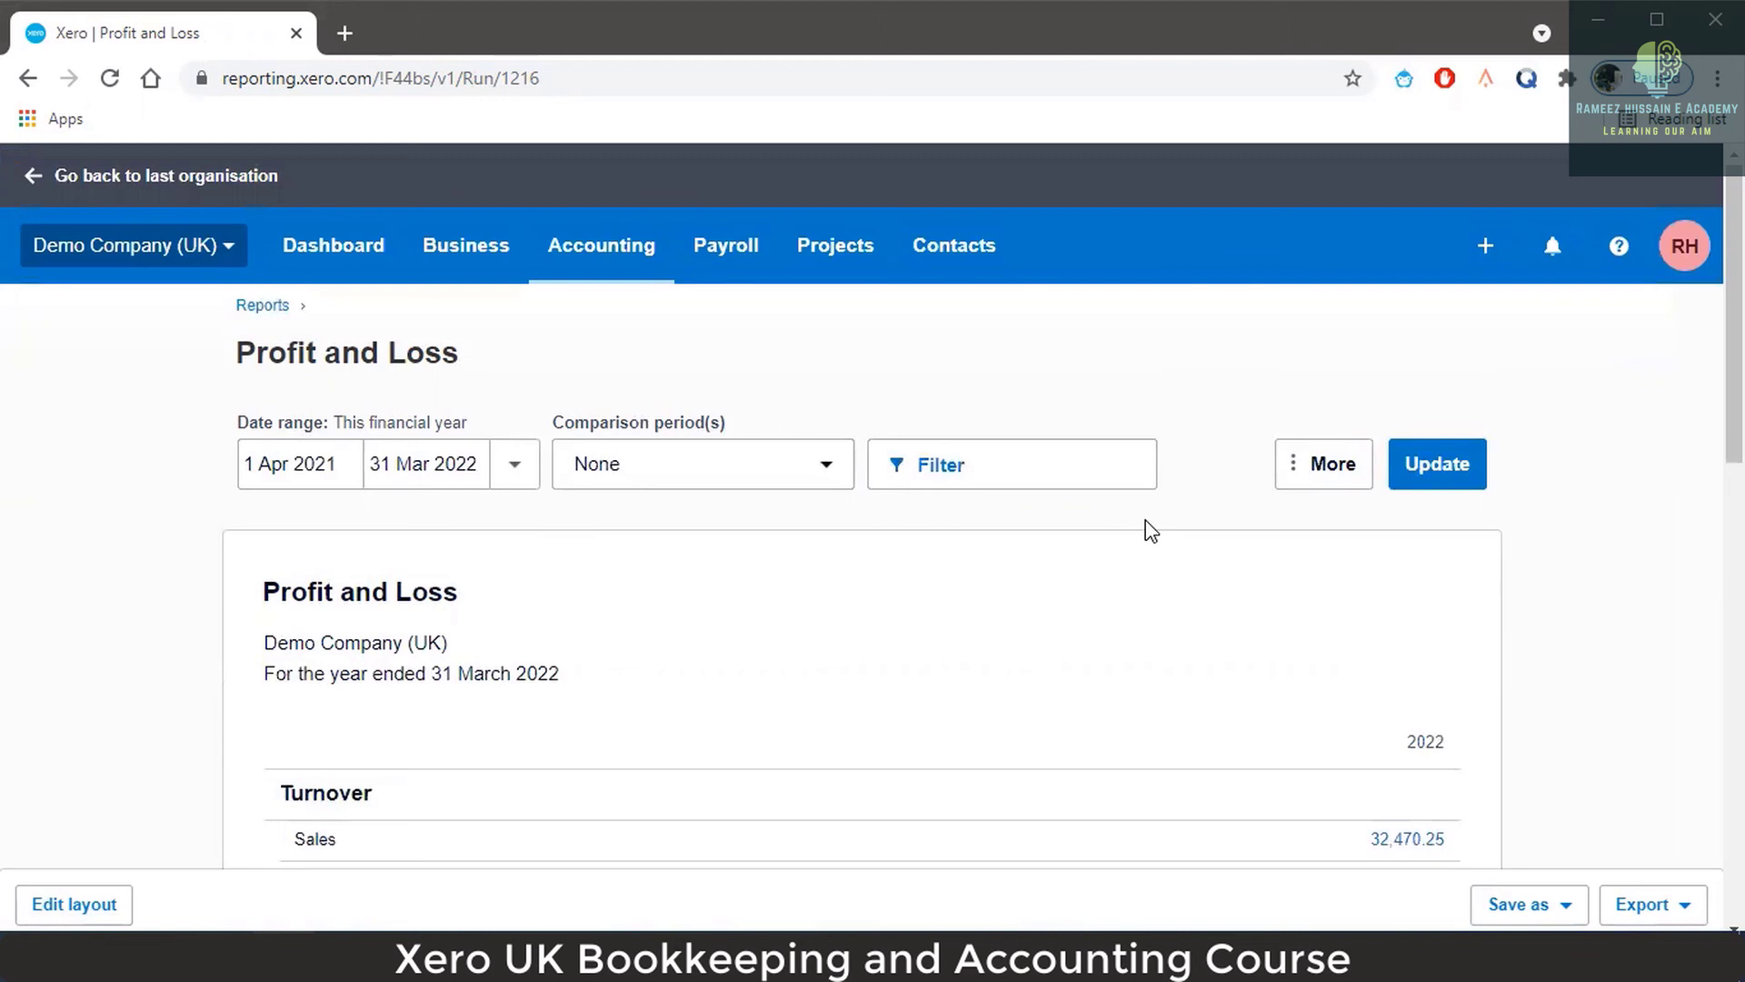
{"action": "scroll", "coordinate": [1271, 600], "scroll_direction": "down", "scroll_amount": 3}
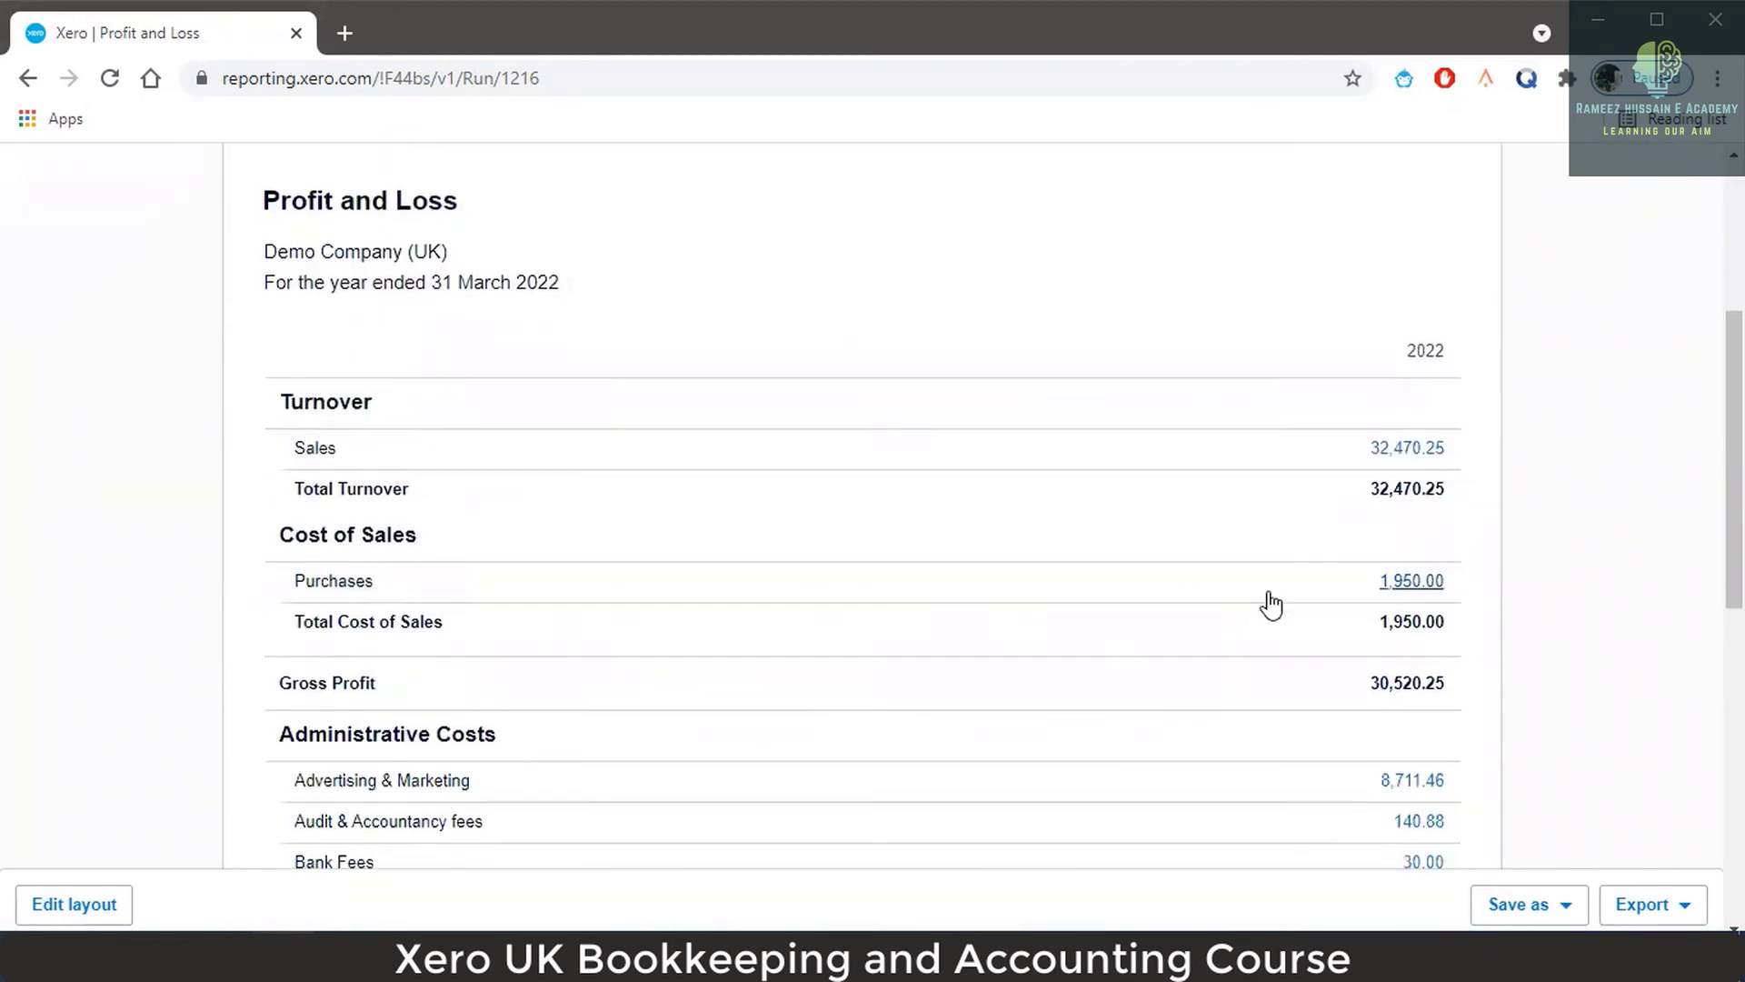
{"action": "scroll", "coordinate": [1271, 604], "scroll_direction": "up", "scroll_amount": 2}
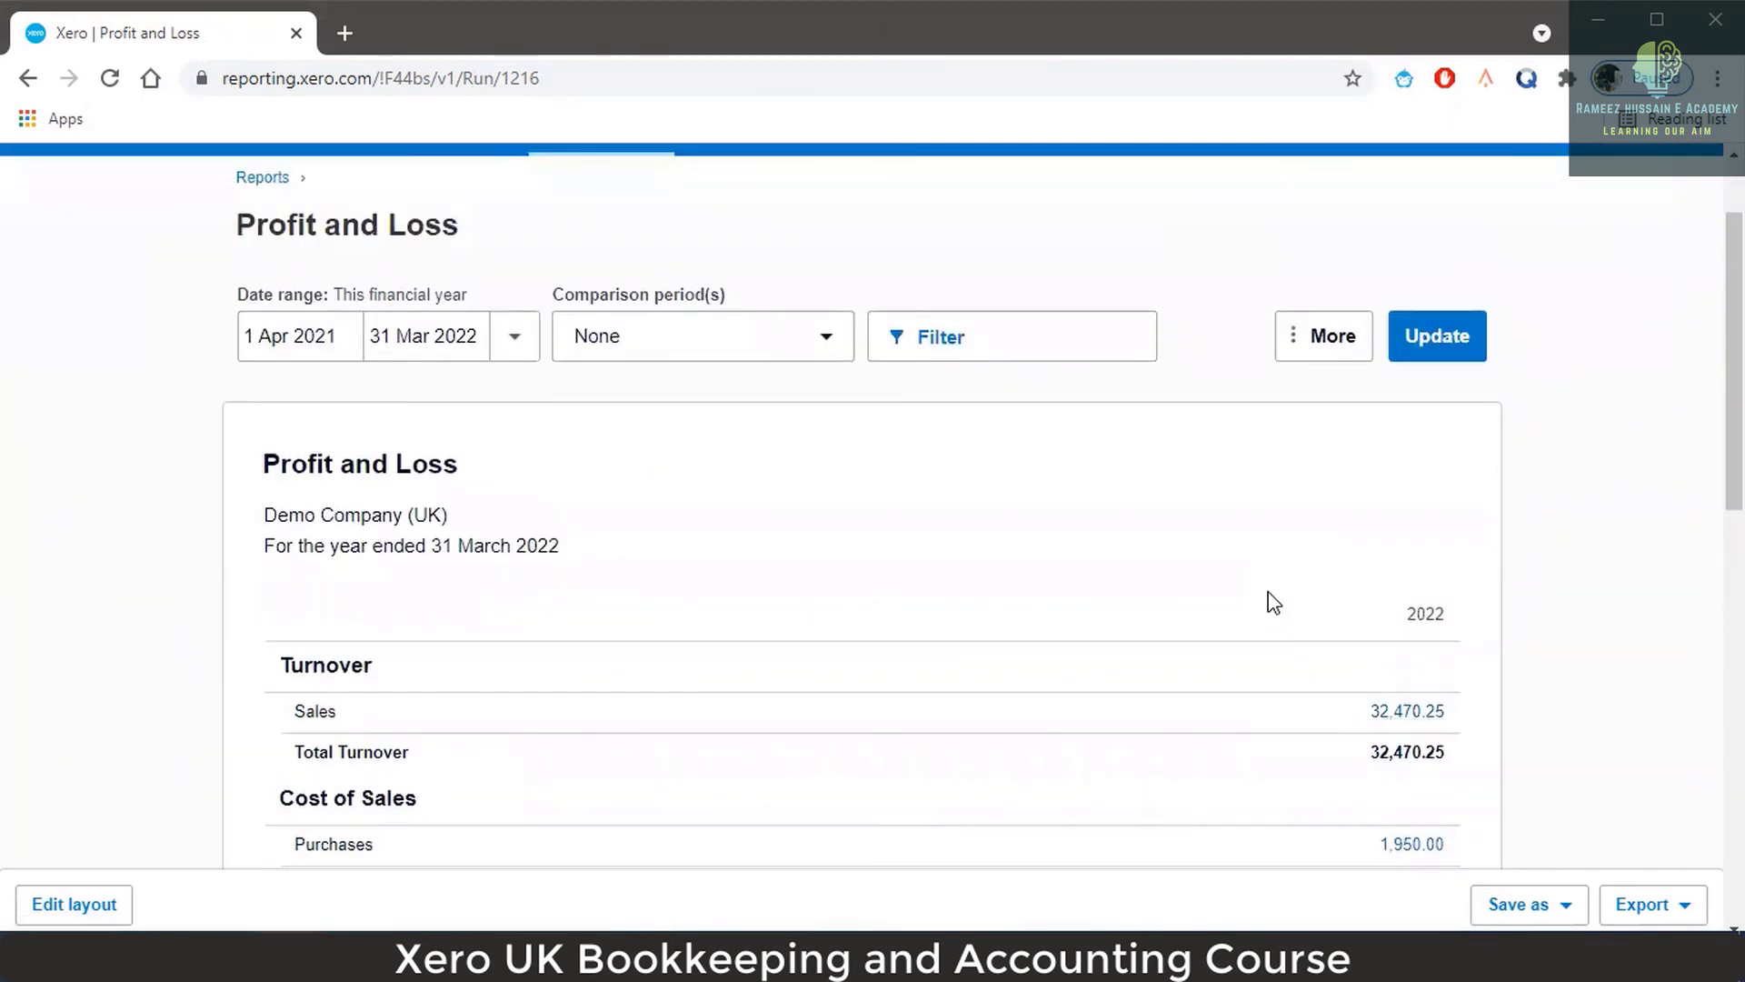
{"action": "scroll", "coordinate": [1261, 595], "scroll_direction": "up", "scroll_amount": 2}
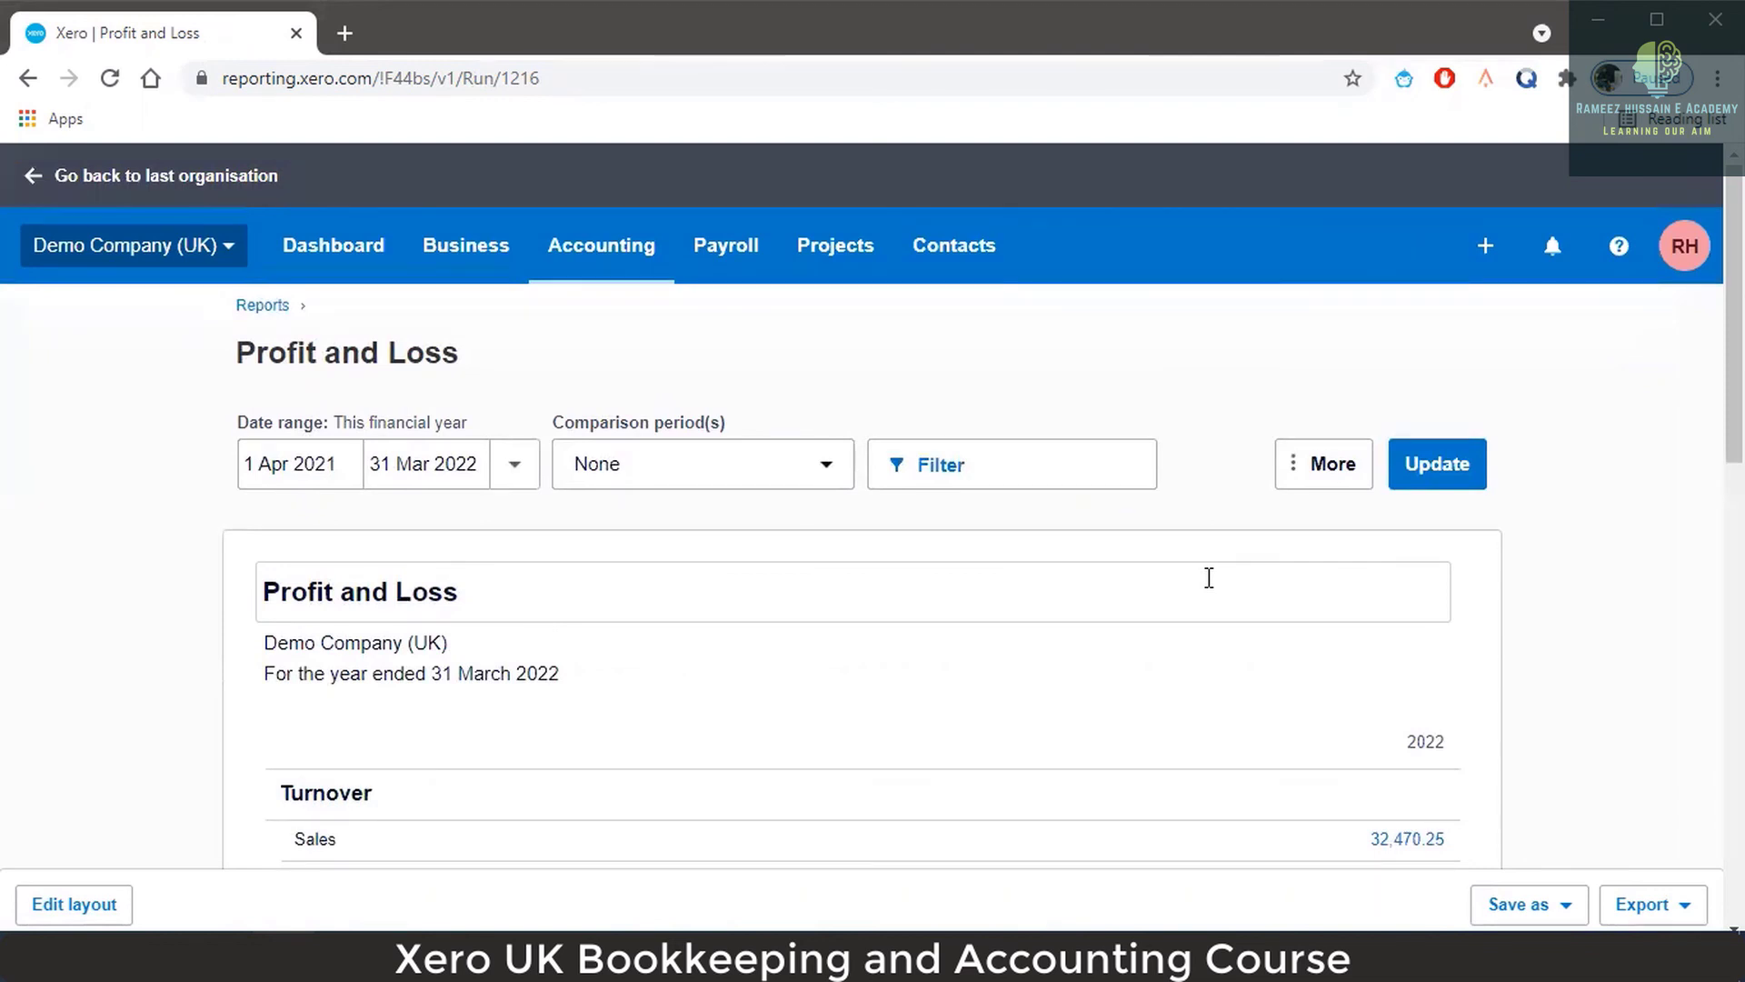
Tick Accounts under Department and North under Region, then apply the two filters.
{"action": "left_click", "coordinate": [935, 480]}
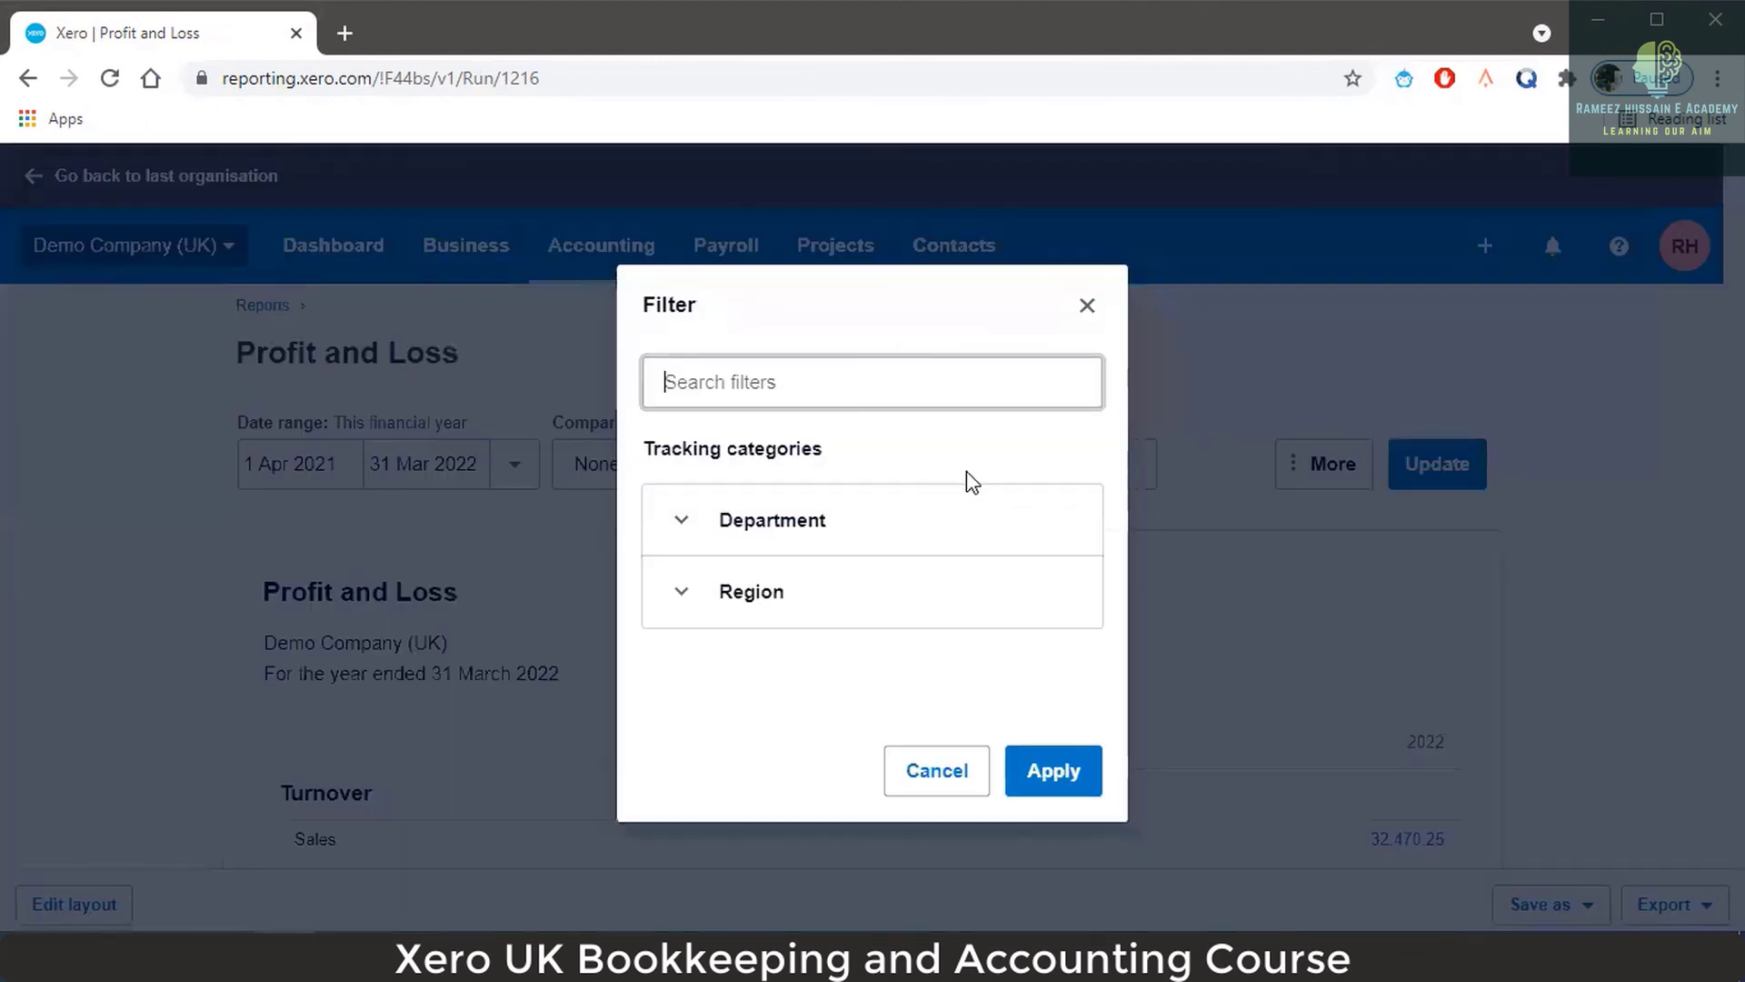
{"action": "left_click", "coordinate": [684, 519]}
{"action": "scroll", "coordinate": [818, 538], "scroll_direction": "down", "scroll_amount": 1}
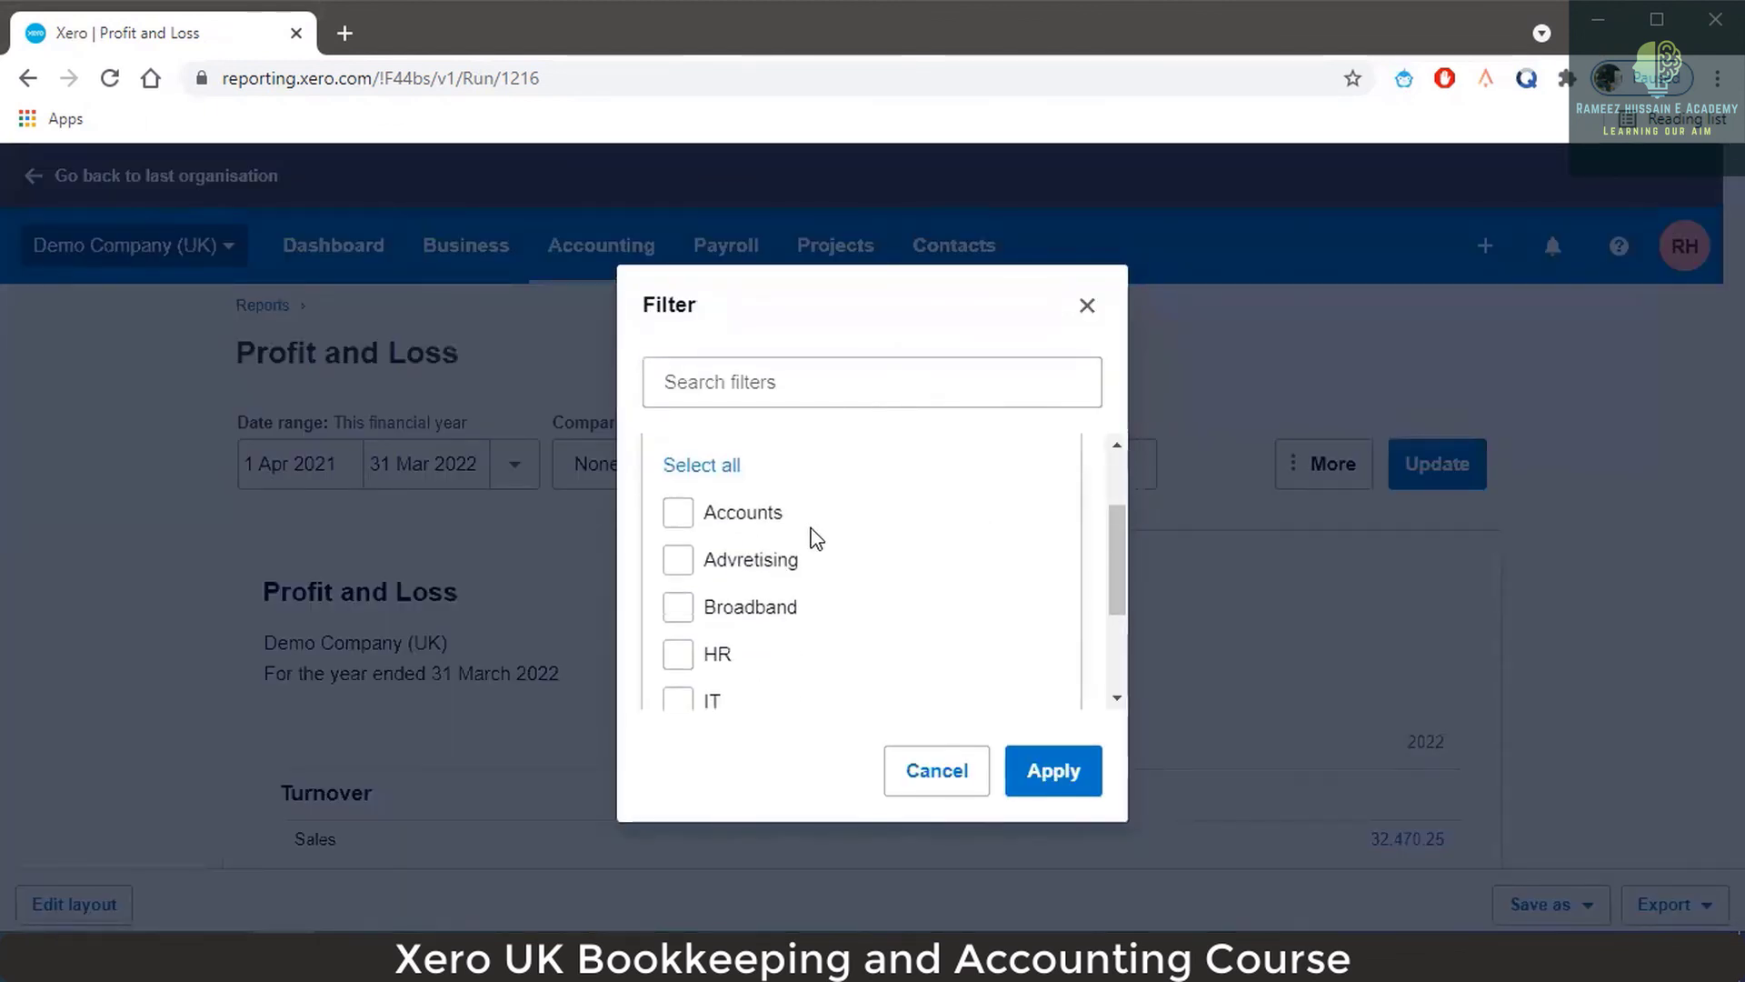
{"action": "left_click", "coordinate": [680, 515]}
{"action": "scroll", "coordinate": [945, 522], "scroll_direction": "up", "scroll_amount": 1}
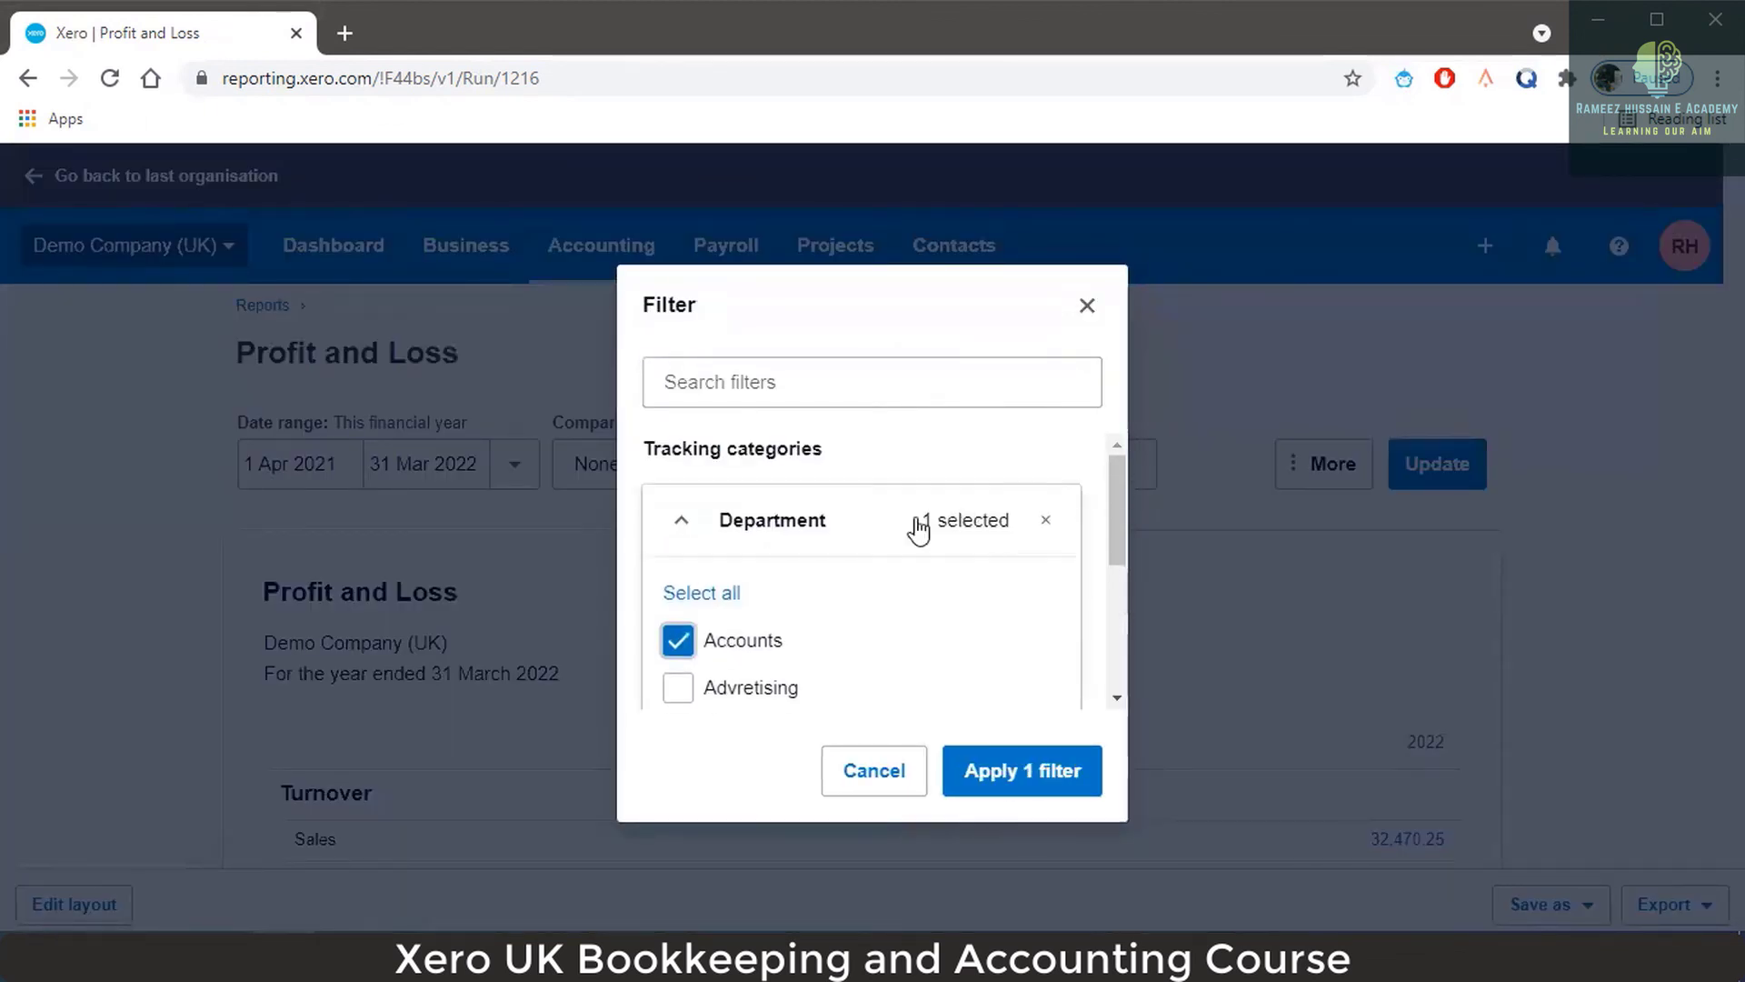
{"action": "left_click", "coordinate": [709, 536]}
{"action": "left_click", "coordinate": [779, 595]}
{"action": "scroll", "coordinate": [990, 549], "scroll_direction": "down", "scroll_amount": 1}
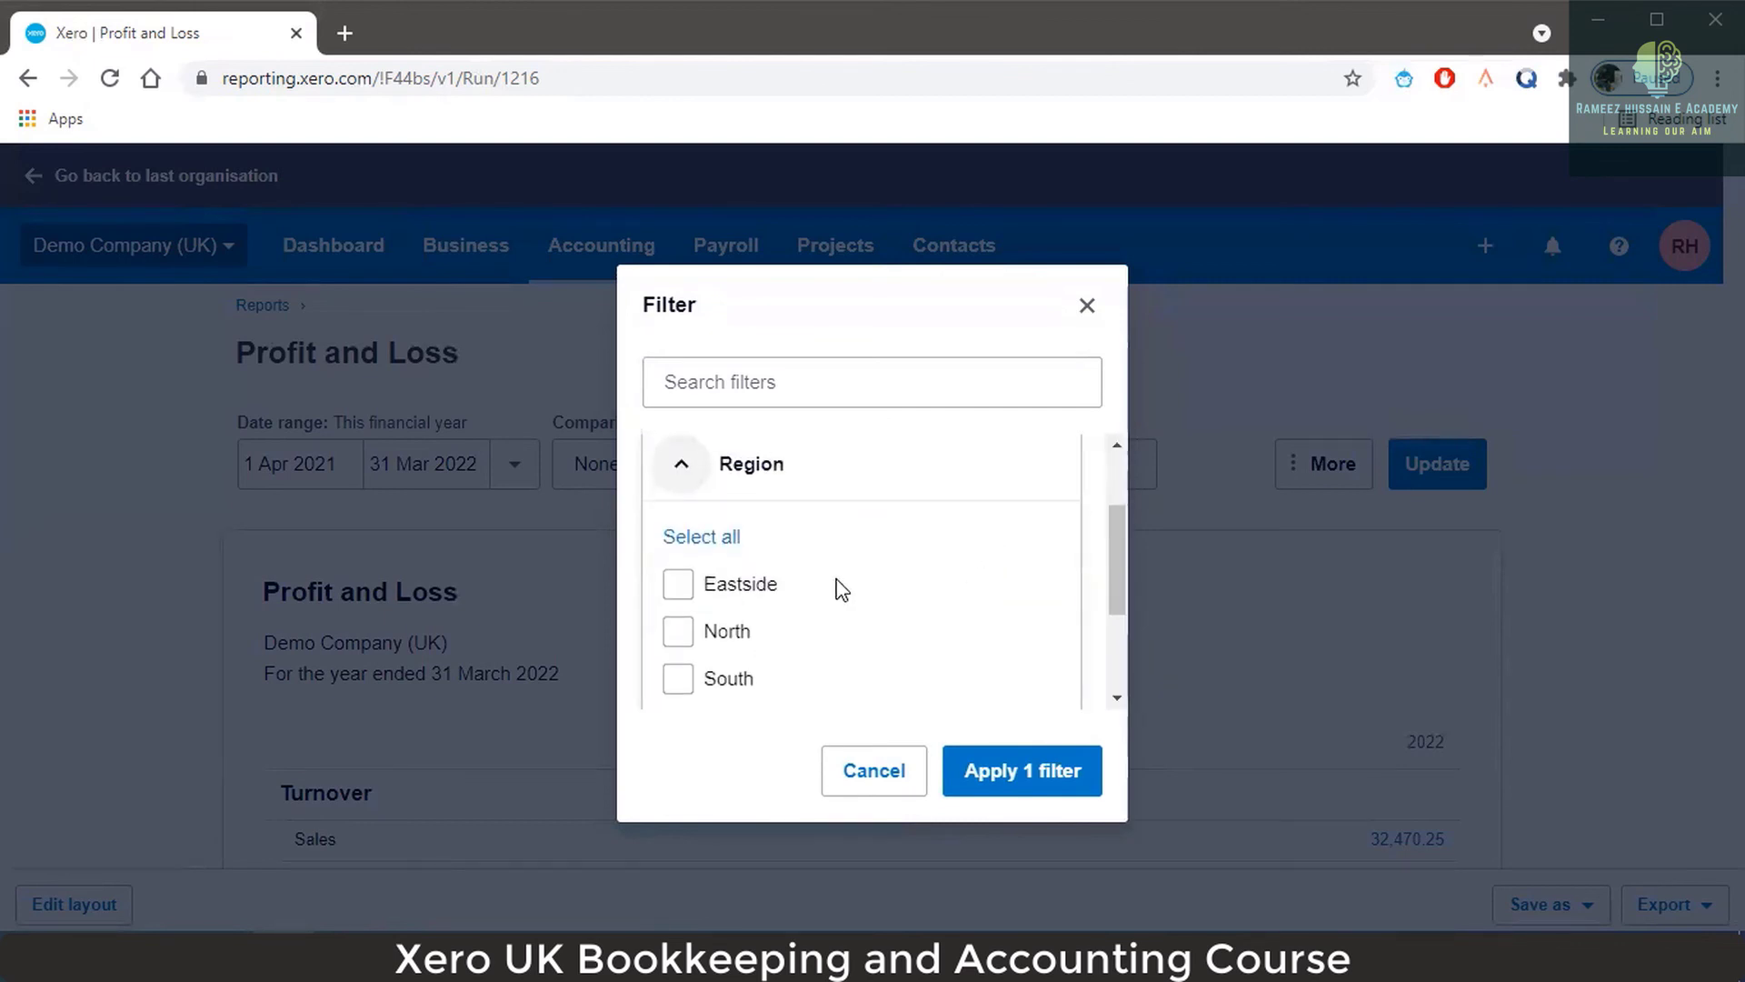
{"action": "left_click", "coordinate": [707, 635]}
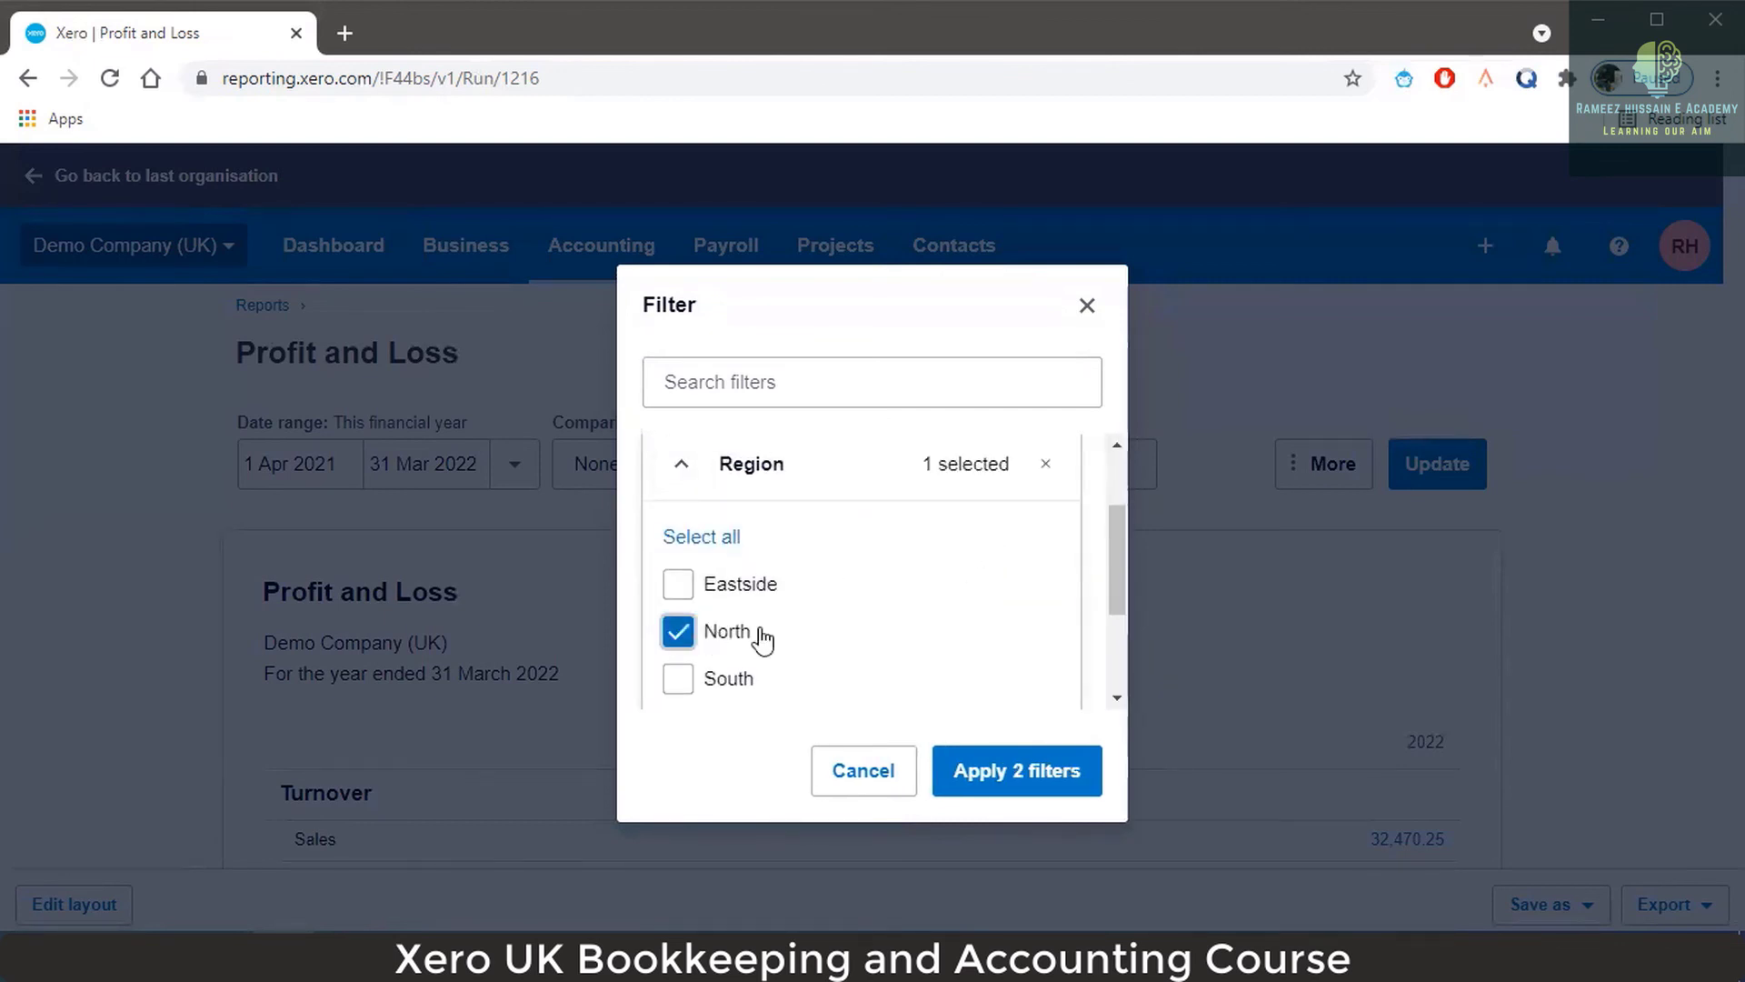
{"action": "left_click", "coordinate": [991, 773]}
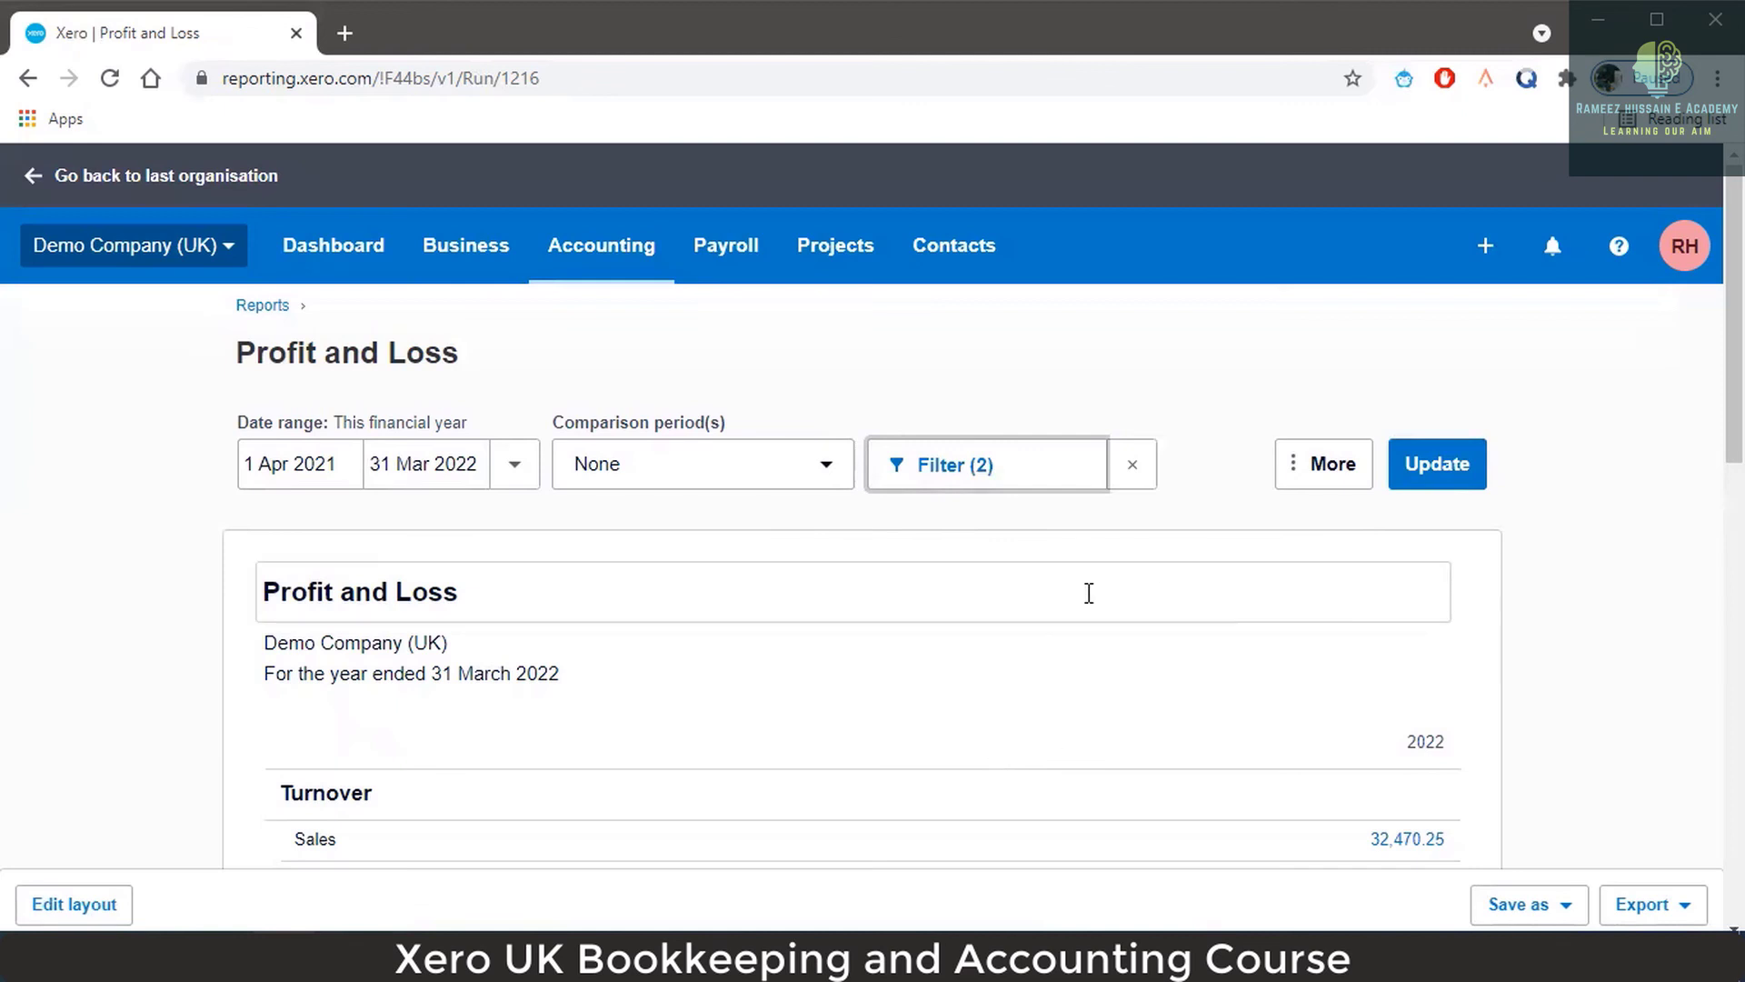
Rerun the filtered report and check Postage, Freight & Courier and Profit after Taxation both read 10.00.
{"action": "left_click", "coordinate": [1410, 465]}
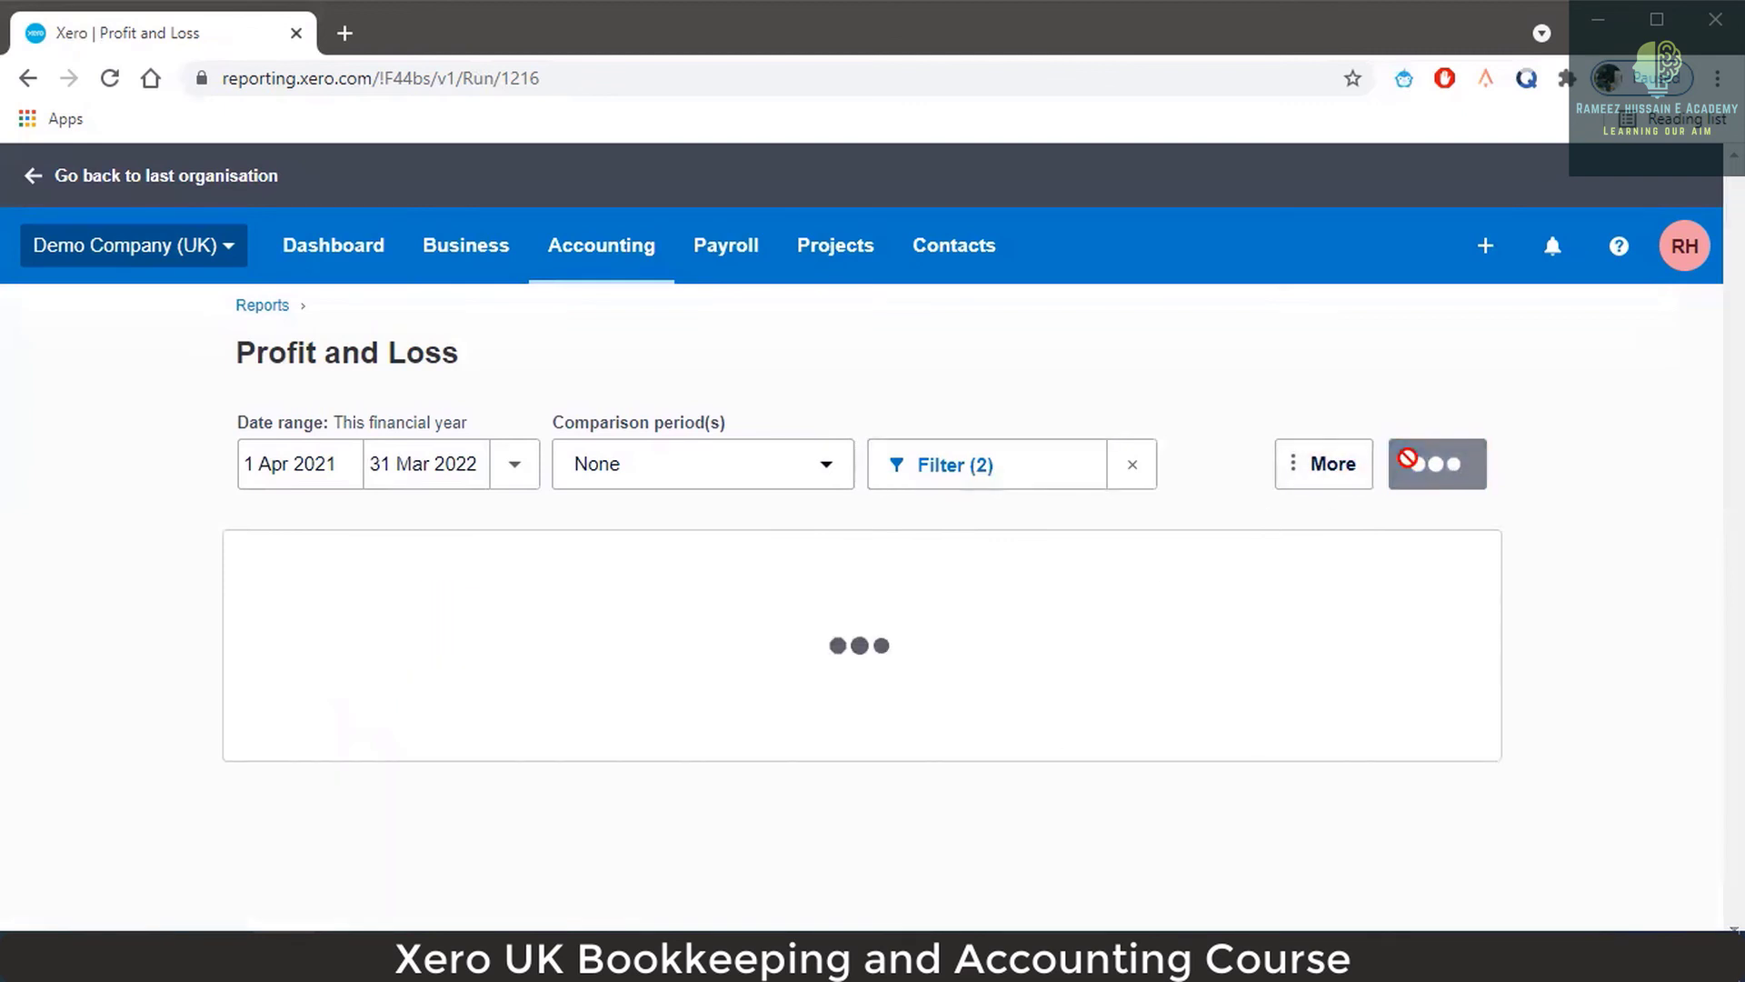
{"action": "scroll", "coordinate": [1273, 564], "scroll_direction": "down", "scroll_amount": 2}
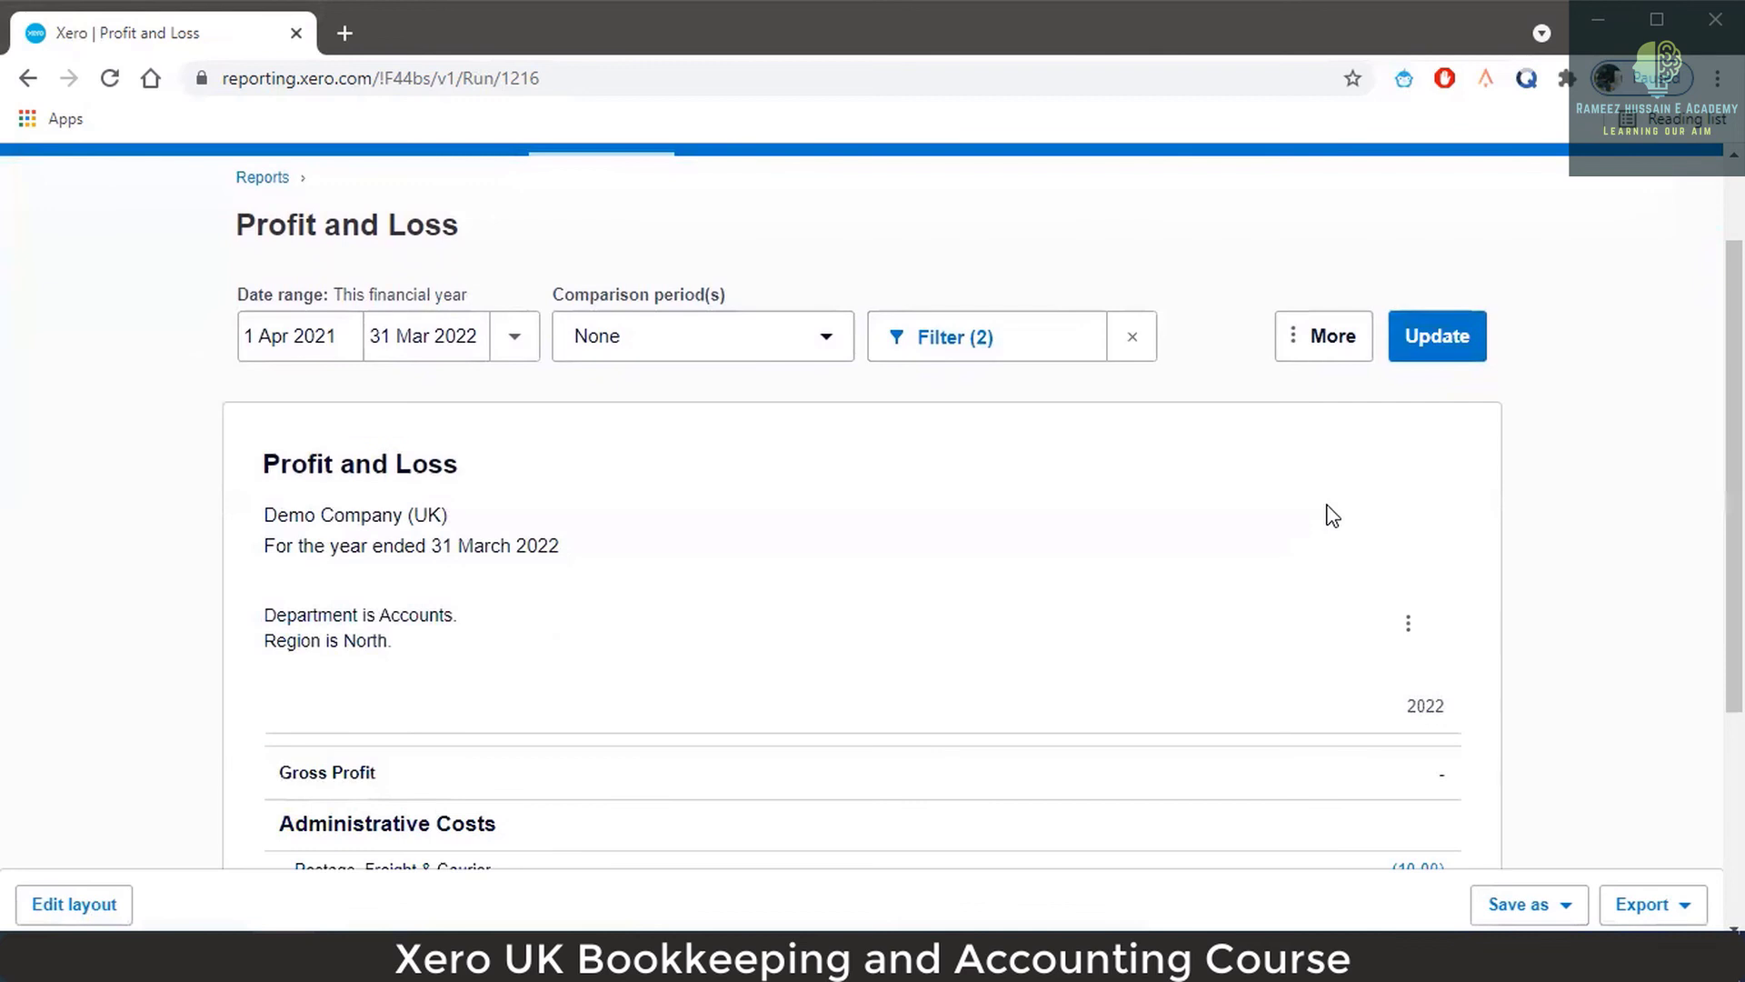
{"action": "scroll", "coordinate": [1332, 515], "scroll_direction": "down", "scroll_amount": 3}
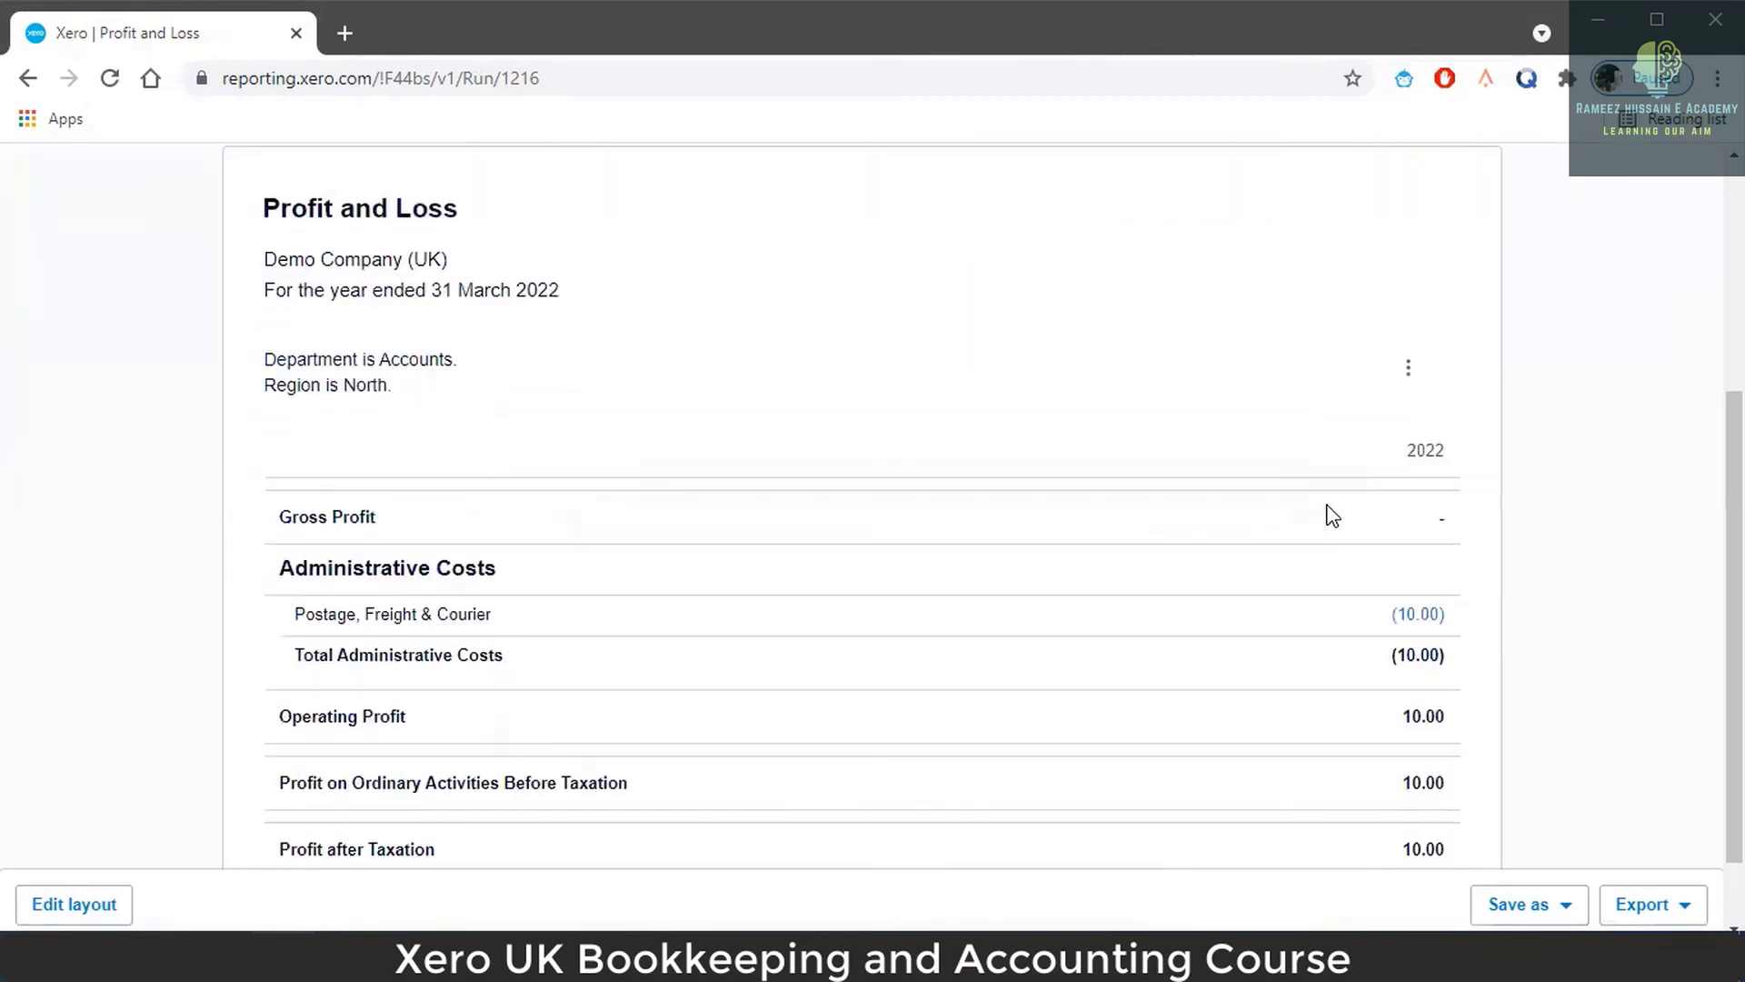
{"action": "scroll", "coordinate": [1332, 515], "scroll_direction": "down", "scroll_amount": 1}
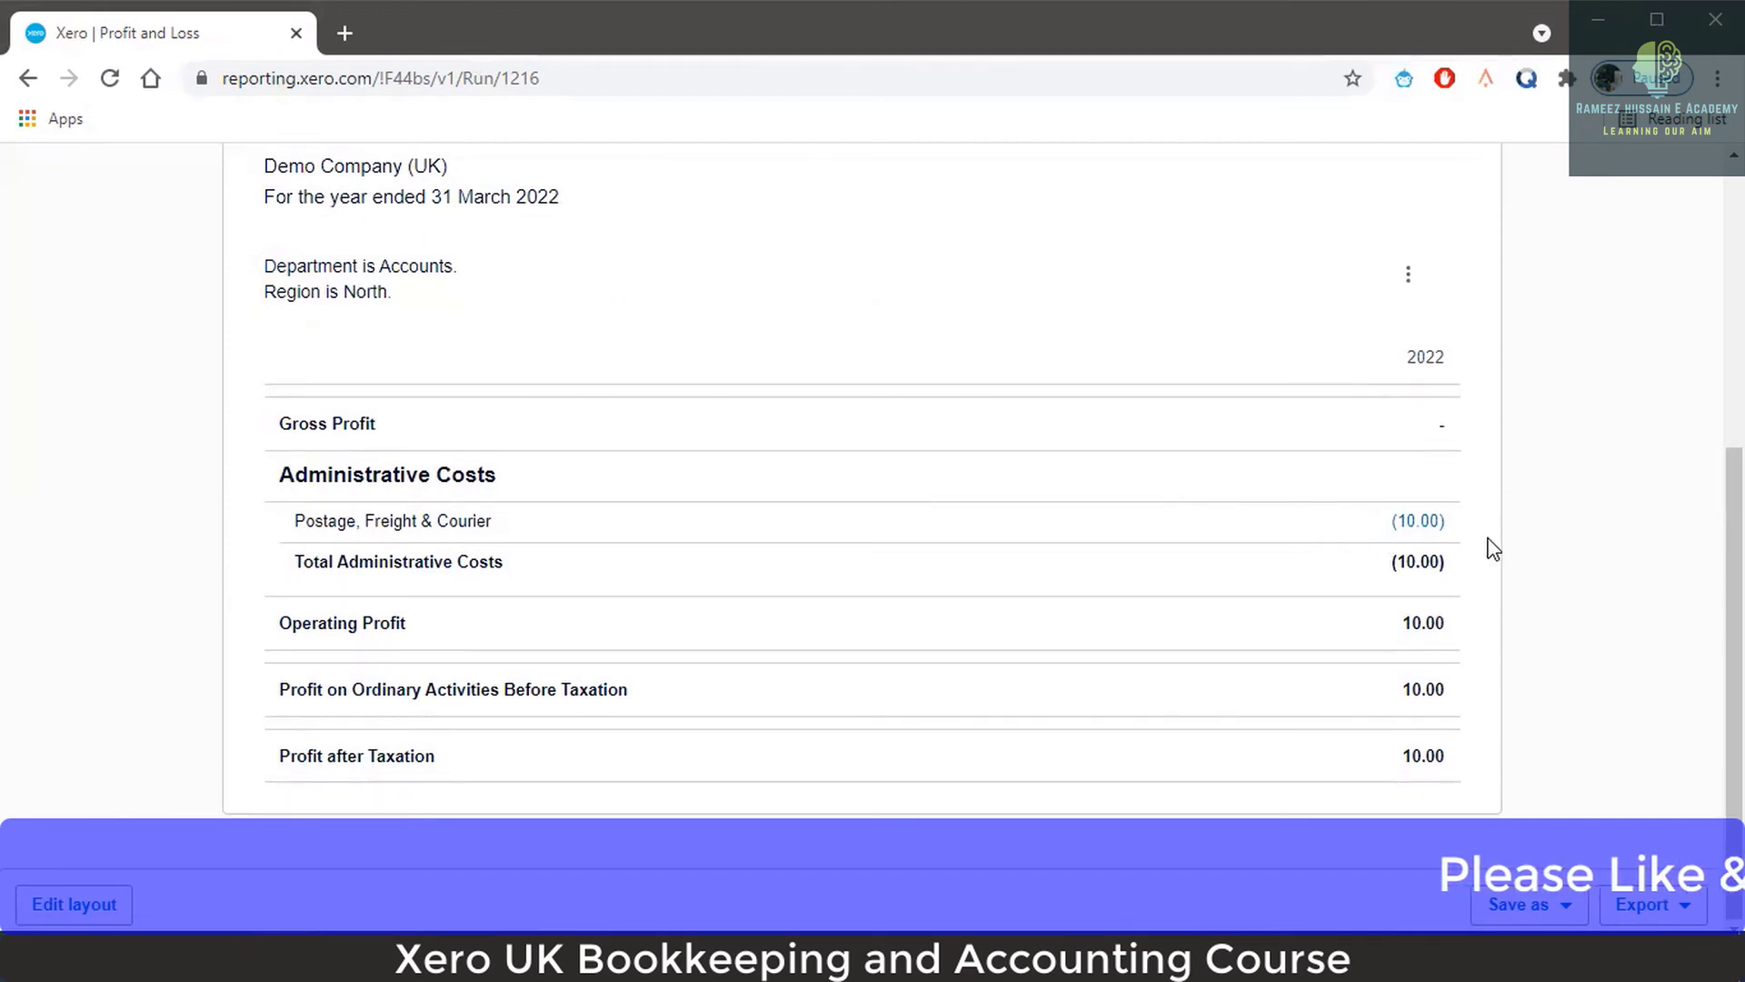
{"action": "scroll", "coordinate": [1423, 487], "scroll_direction": "up", "scroll_amount": 2}
{"action": "scroll", "coordinate": [1400, 491], "scroll_direction": "down", "scroll_amount": 2}
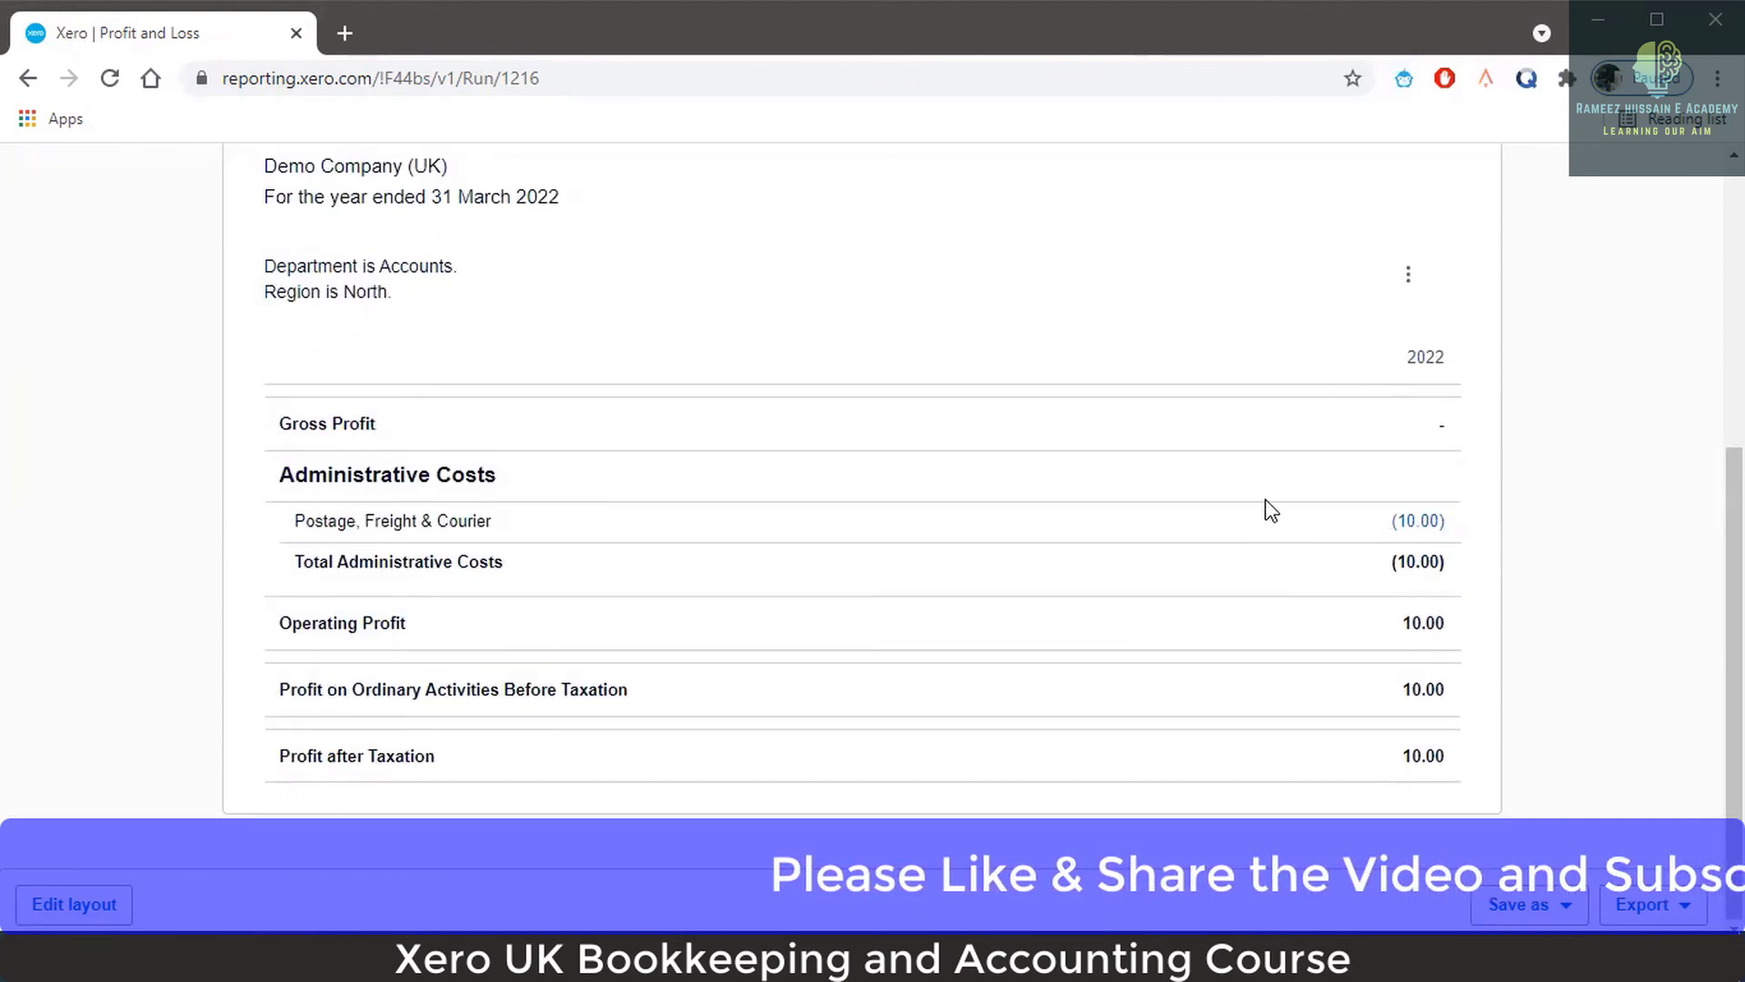
{"action": "scroll", "coordinate": [1335, 541], "scroll_direction": "up", "scroll_amount": 4}
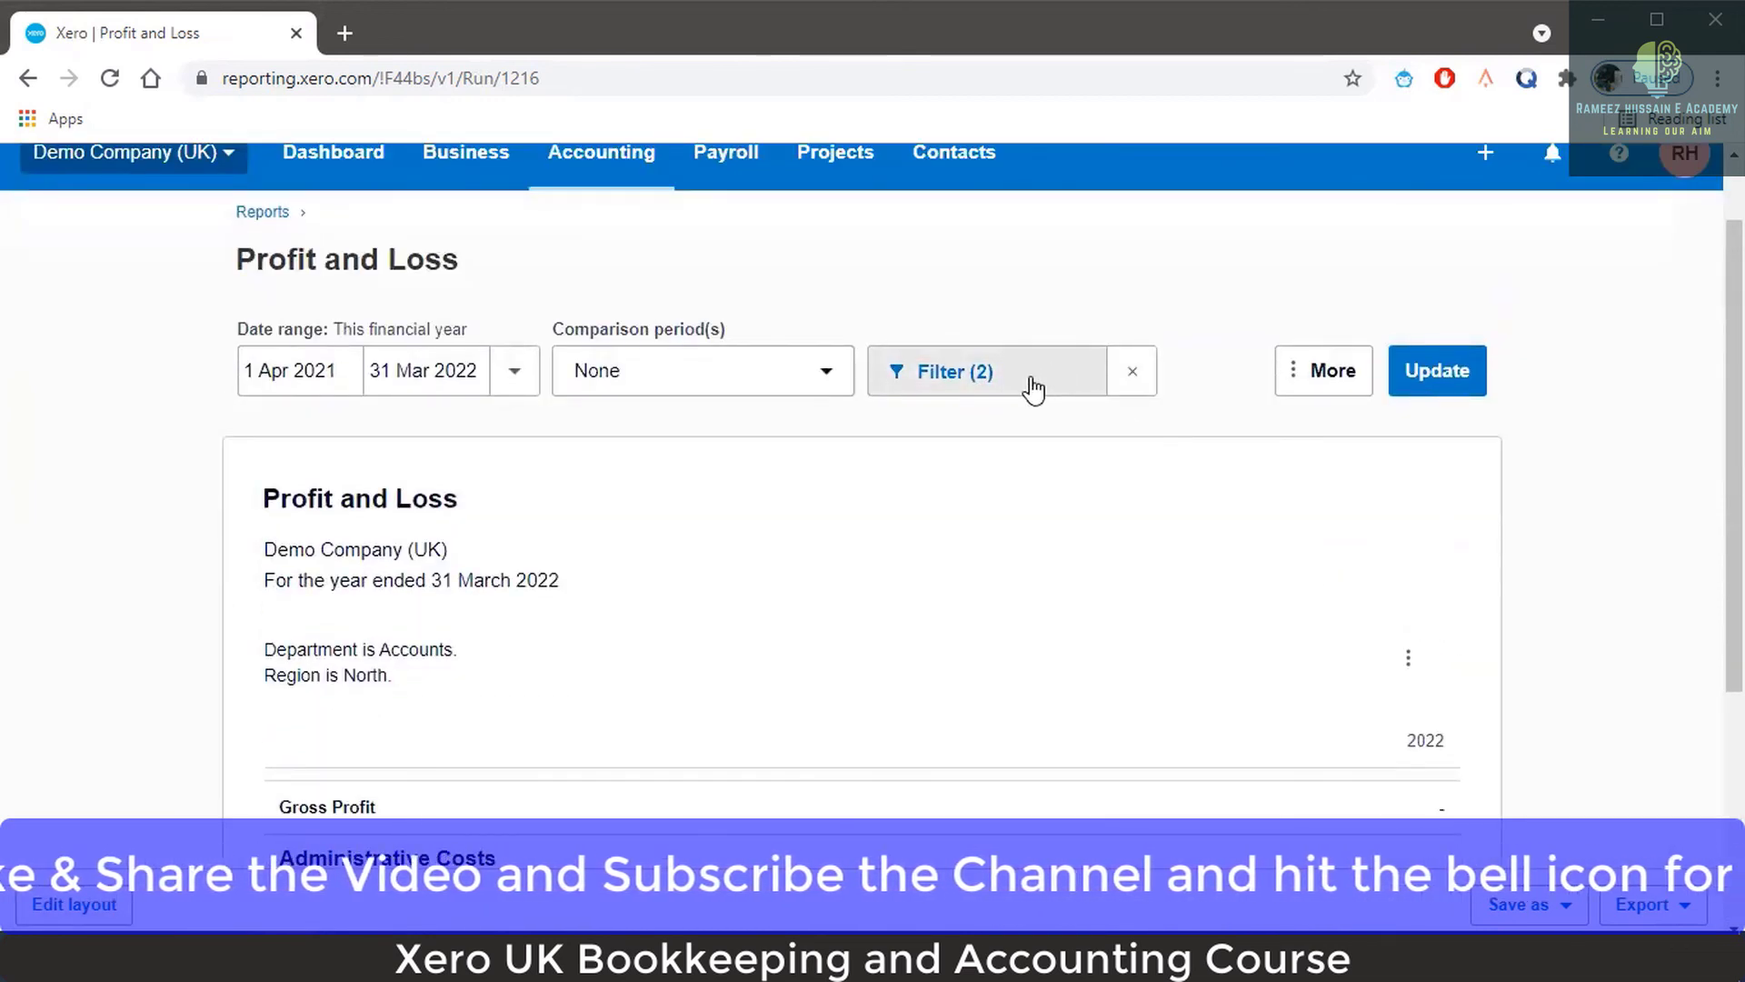
Check that the Profit and Loss filters still have Department Accounts and Region North ticked.
{"action": "left_click", "coordinate": [1032, 382]}
{"action": "left_click", "coordinate": [673, 523]}
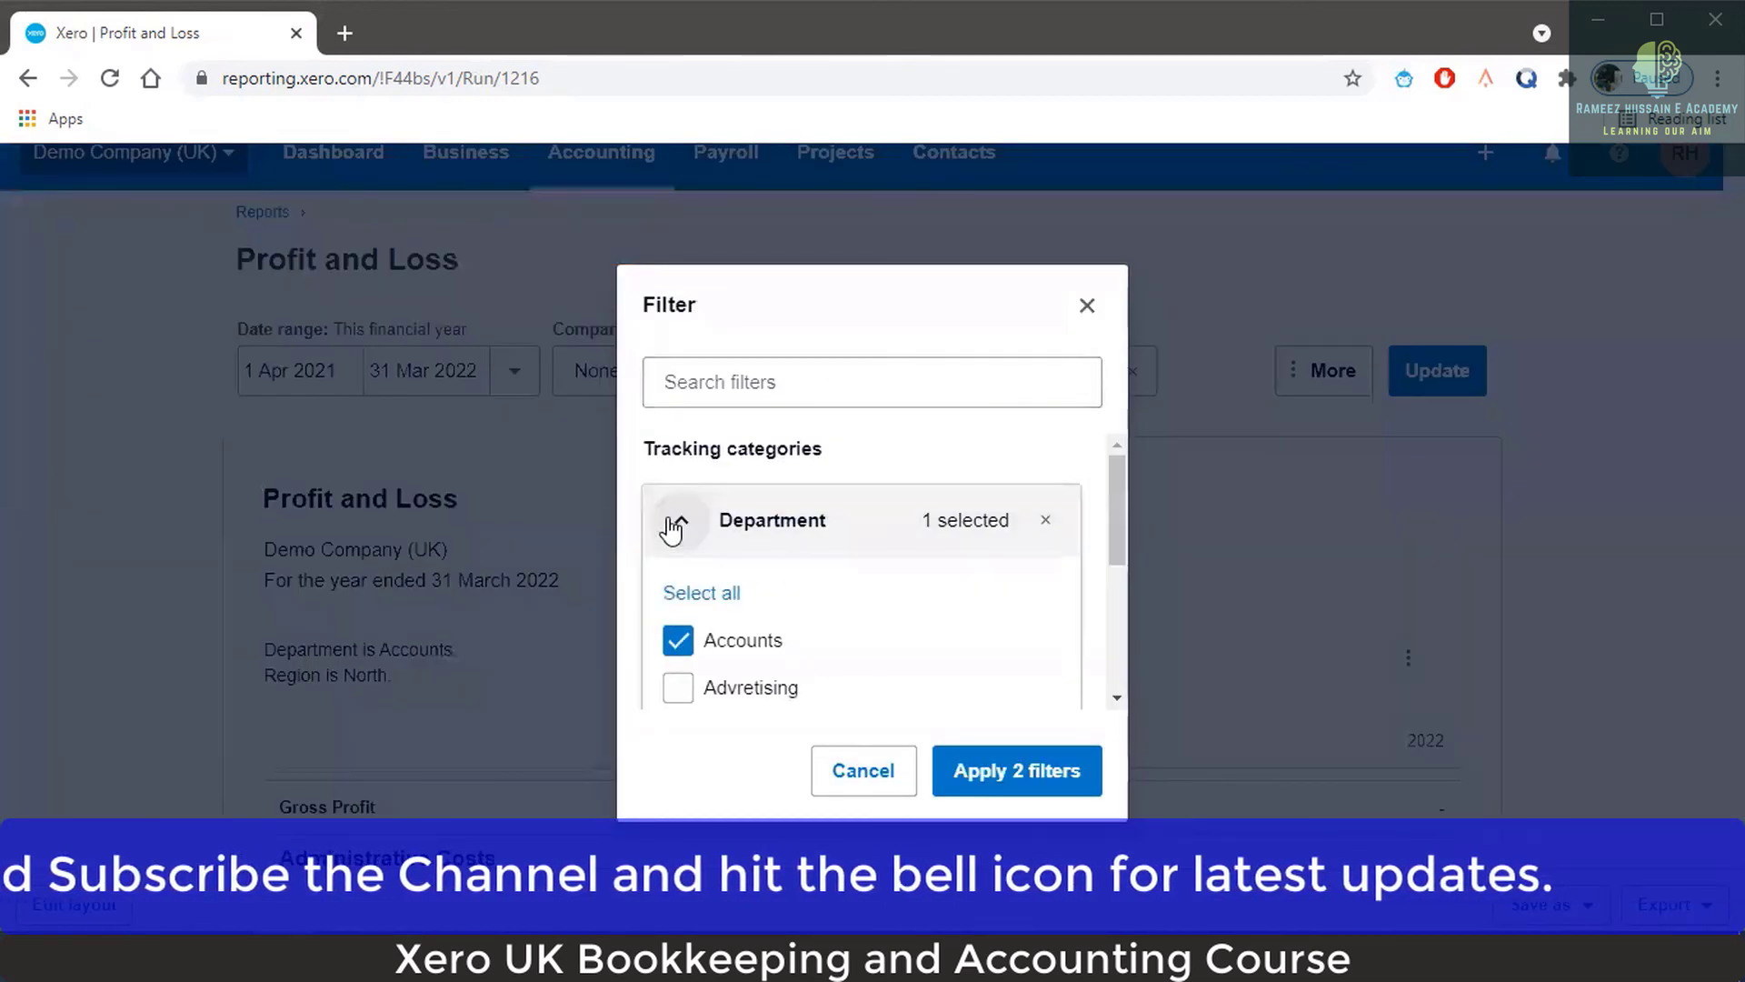
{"action": "left_click", "coordinate": [674, 520]}
{"action": "left_click", "coordinate": [683, 593]}
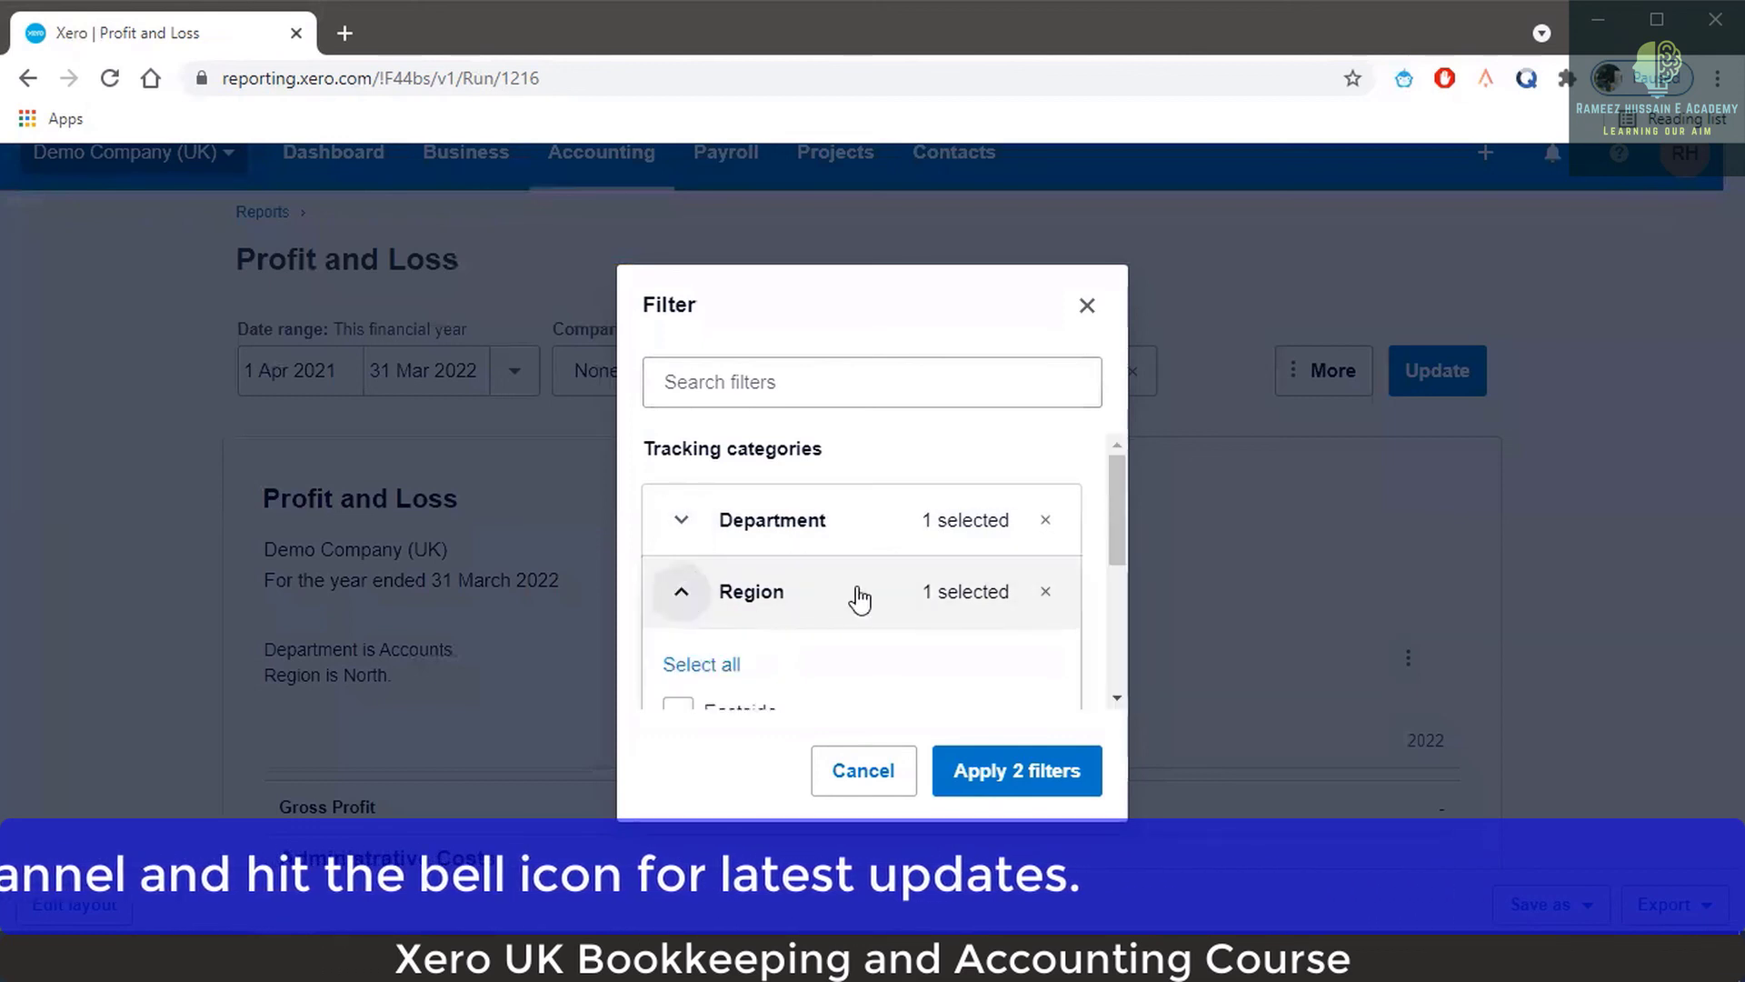
{"action": "scroll", "coordinate": [858, 592], "scroll_direction": "down", "scroll_amount": 2}
{"action": "left_click", "coordinate": [1089, 307]}
Scroll the report to review Total Administrative Costs (10.00) and Operating Profit 10.00.
{"action": "scroll", "coordinate": [1207, 496], "scroll_direction": "down", "scroll_amount": 2}
{"action": "scroll", "coordinate": [1209, 500], "scroll_direction": "down", "scroll_amount": 2}
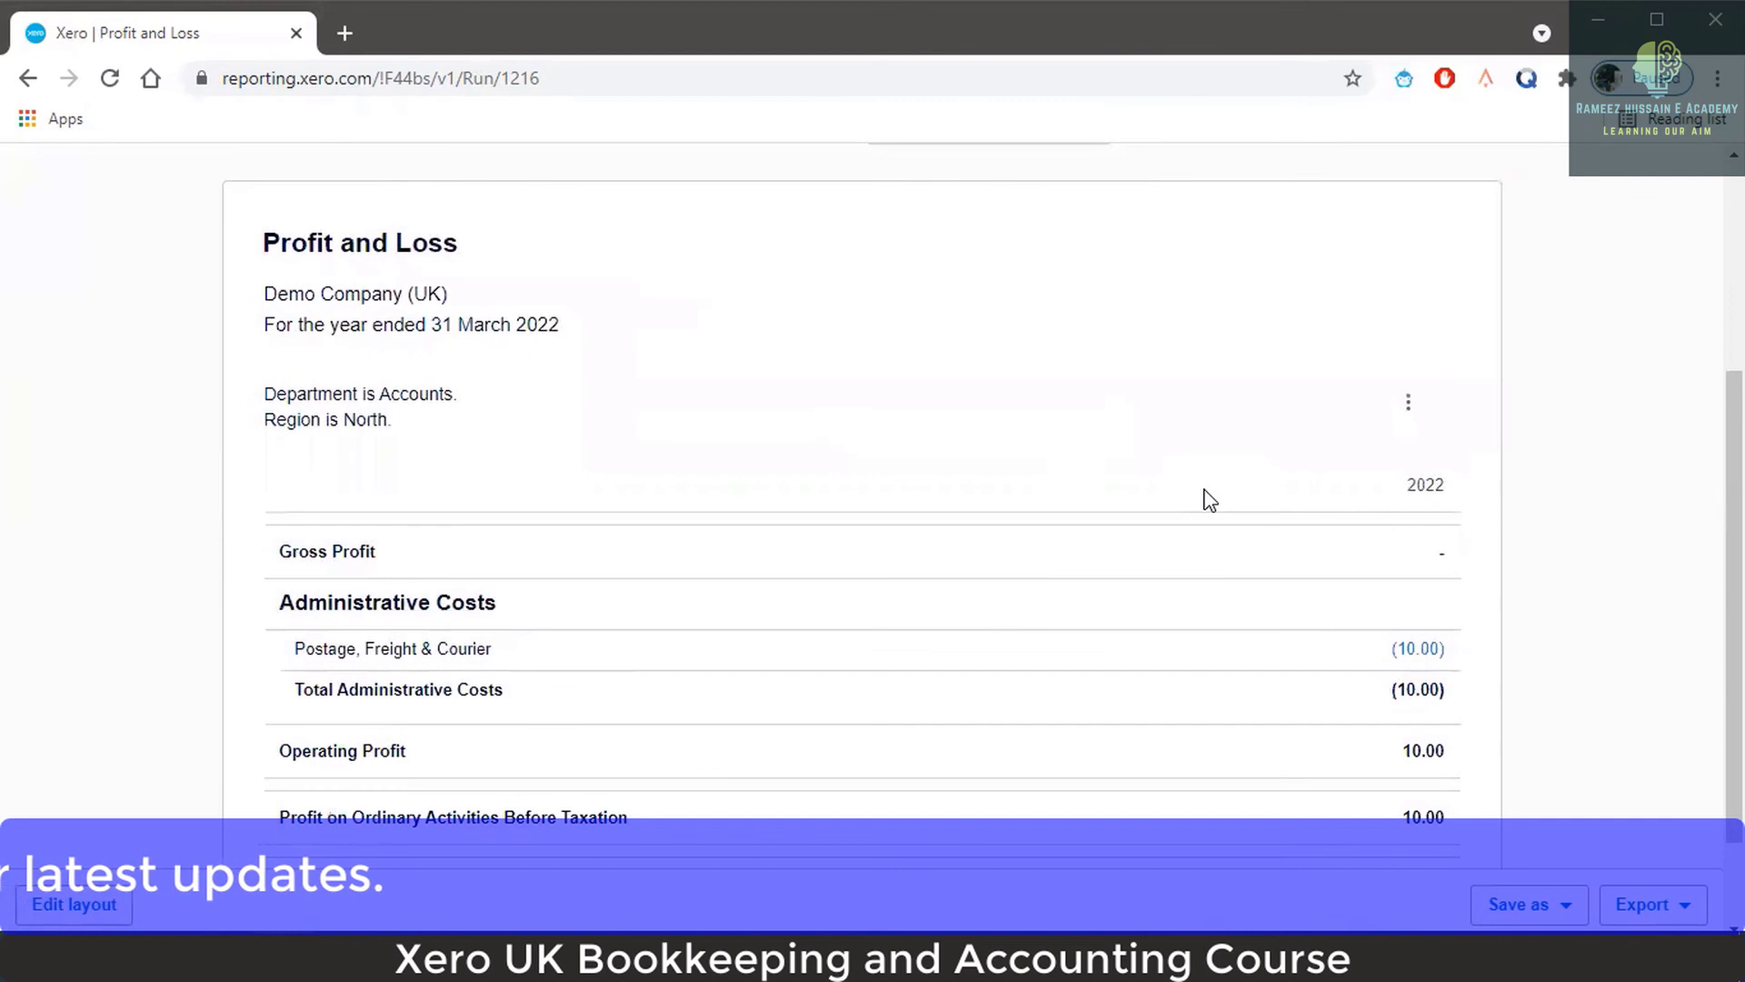
{"action": "scroll", "coordinate": [1285, 464], "scroll_direction": "down", "scroll_amount": 2}
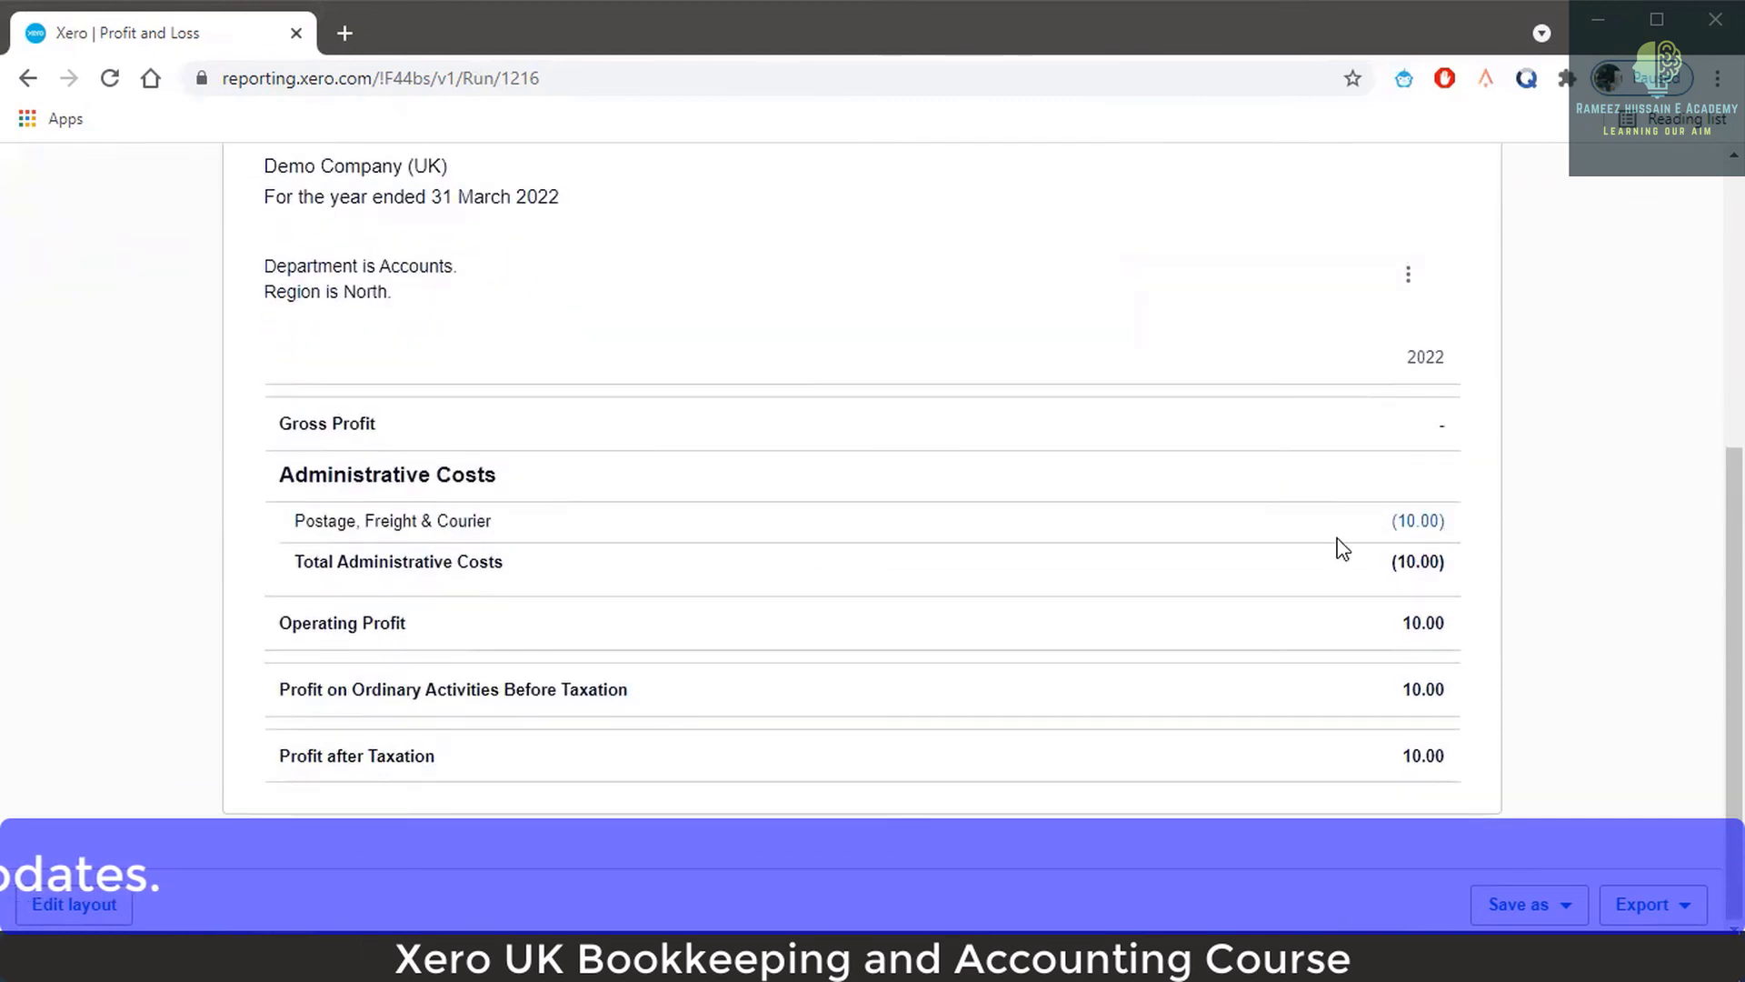